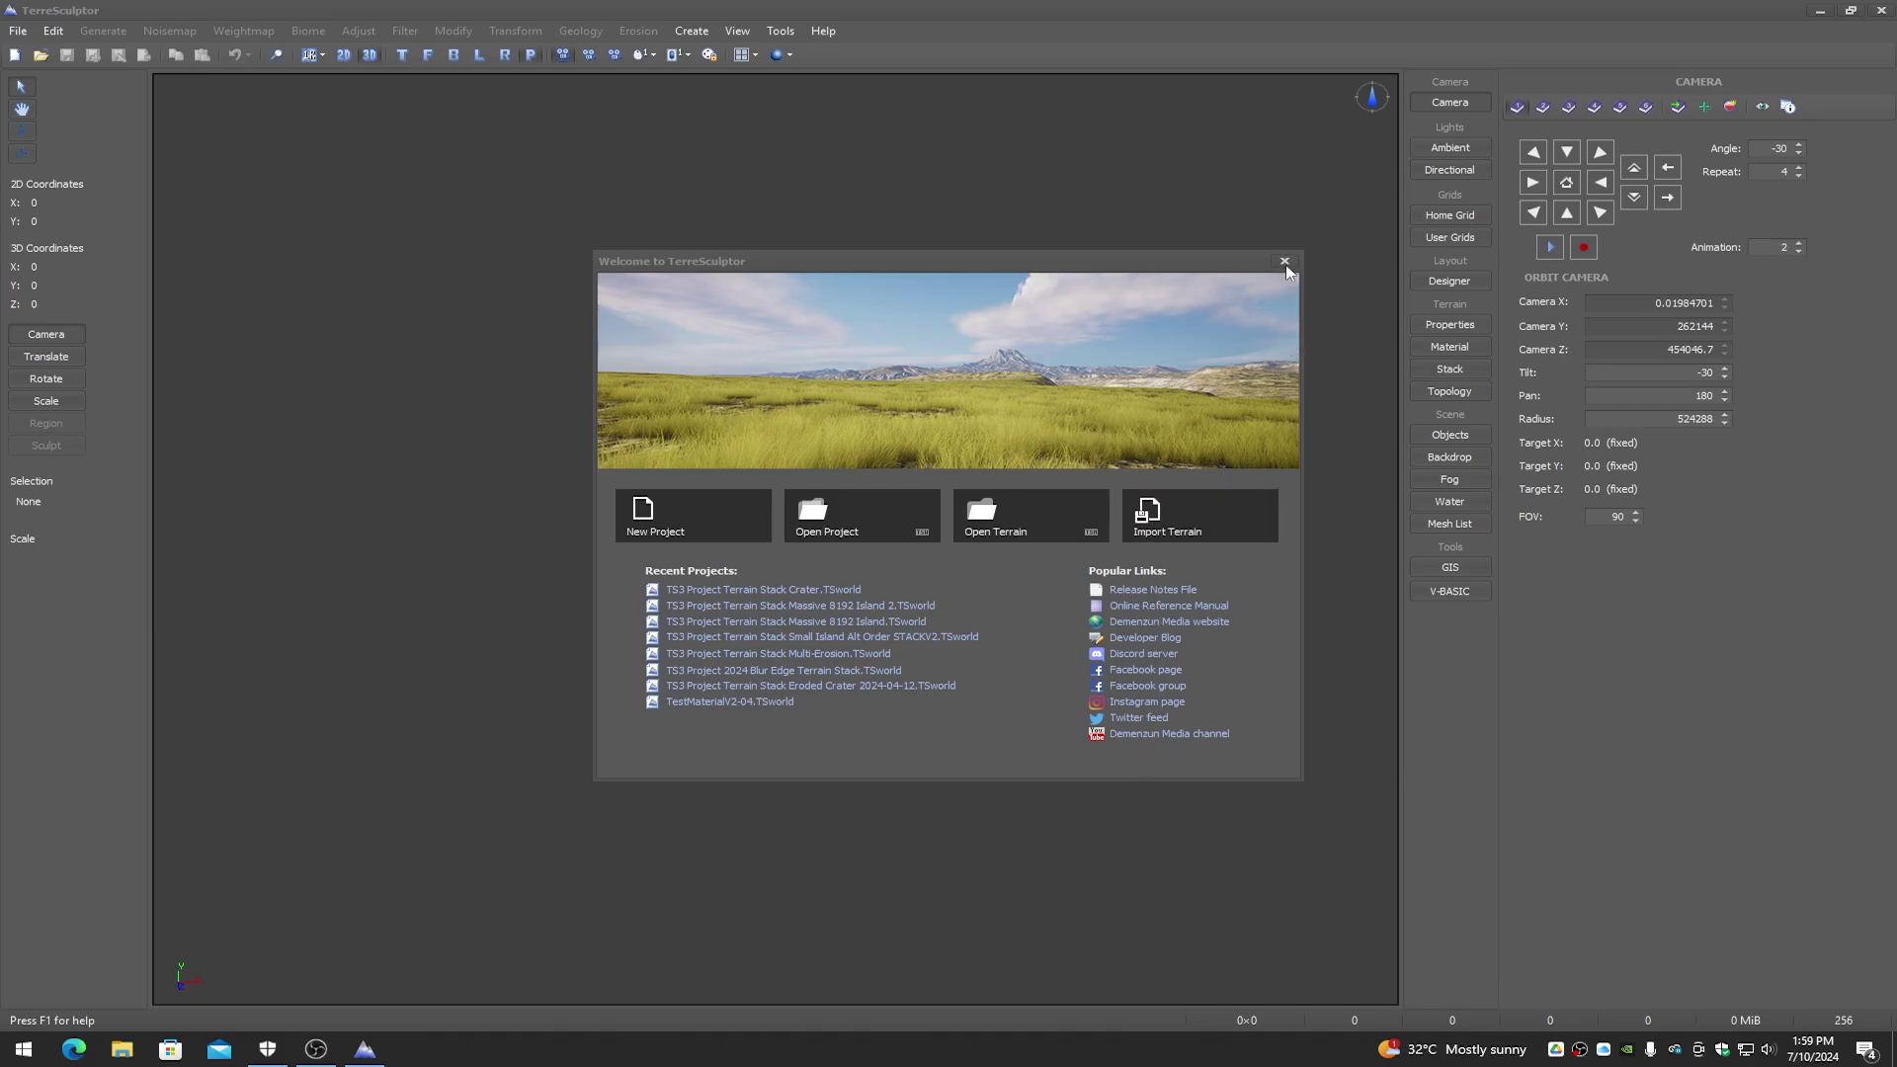
# Step: Create a new project with a 1024 × 1024 terrain and fit the terrain in the viewport
pyautogui.click(691, 507)
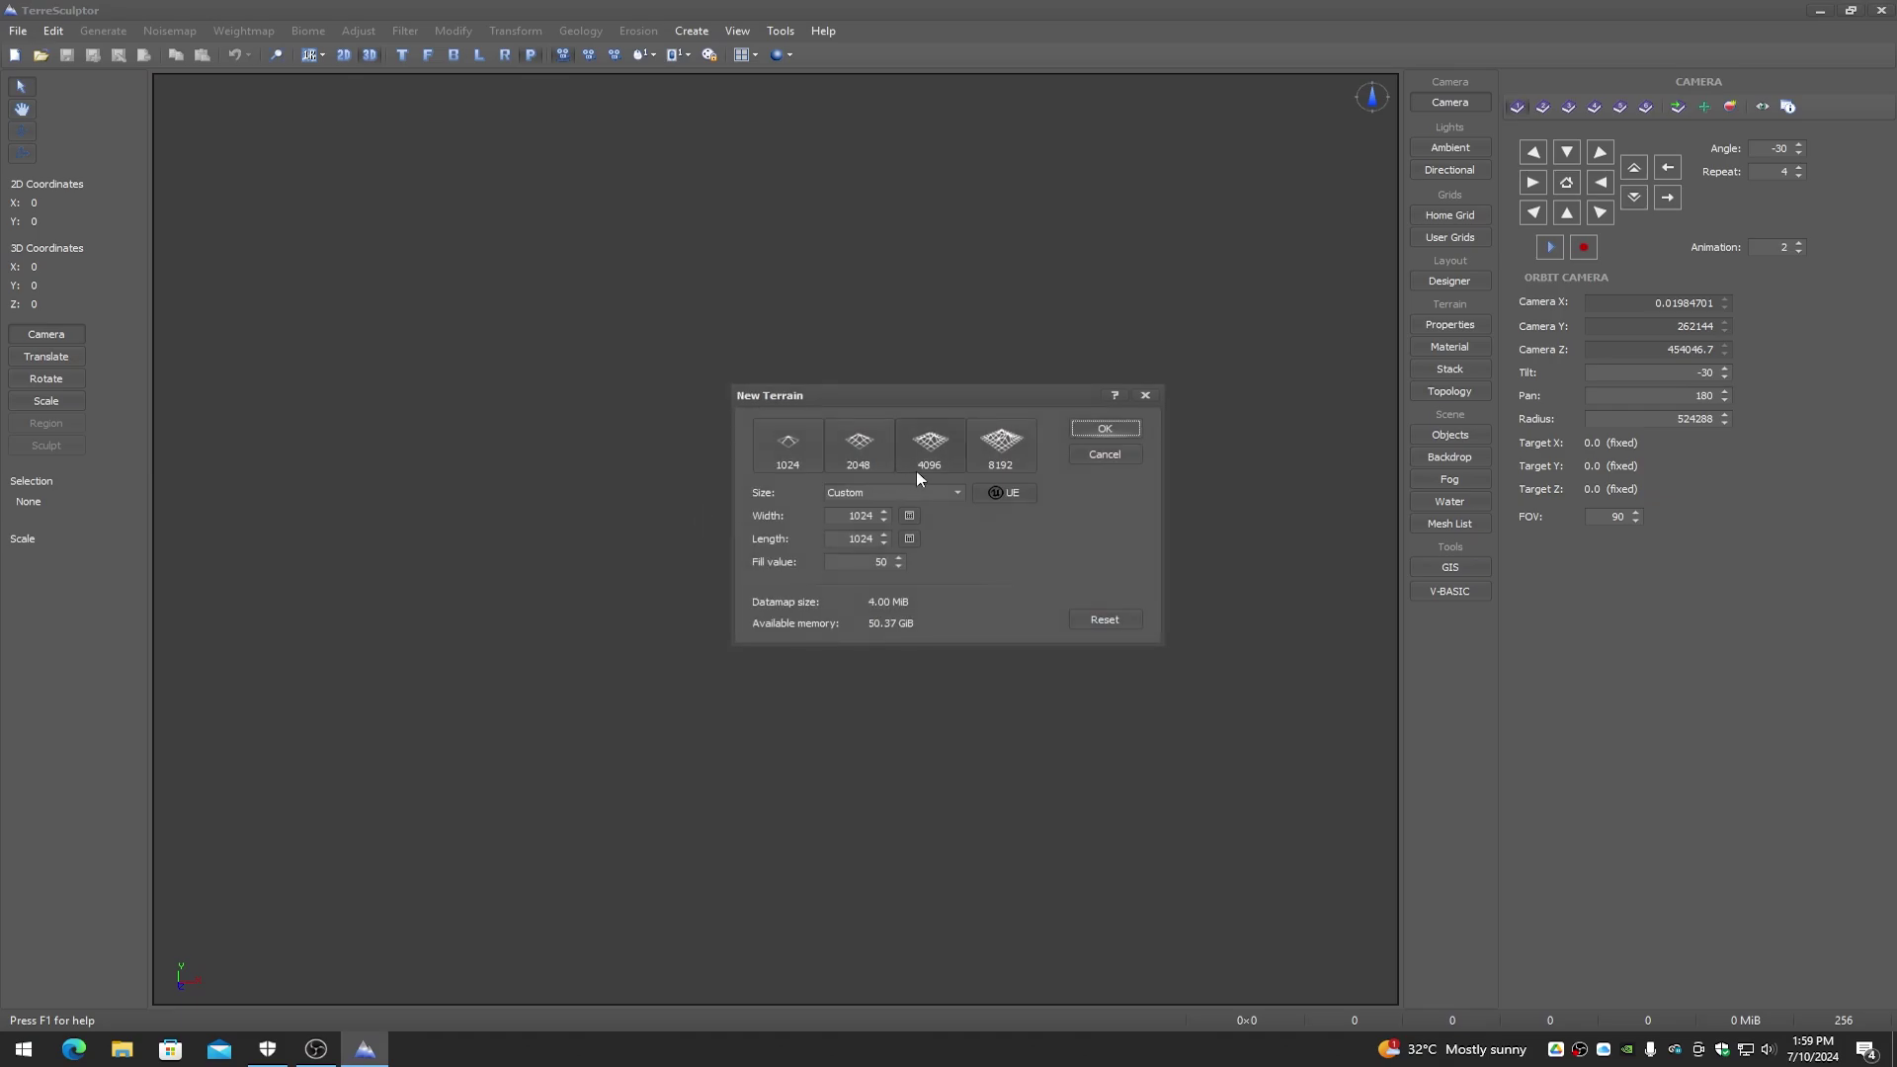
pyautogui.doubleClick(788, 451)
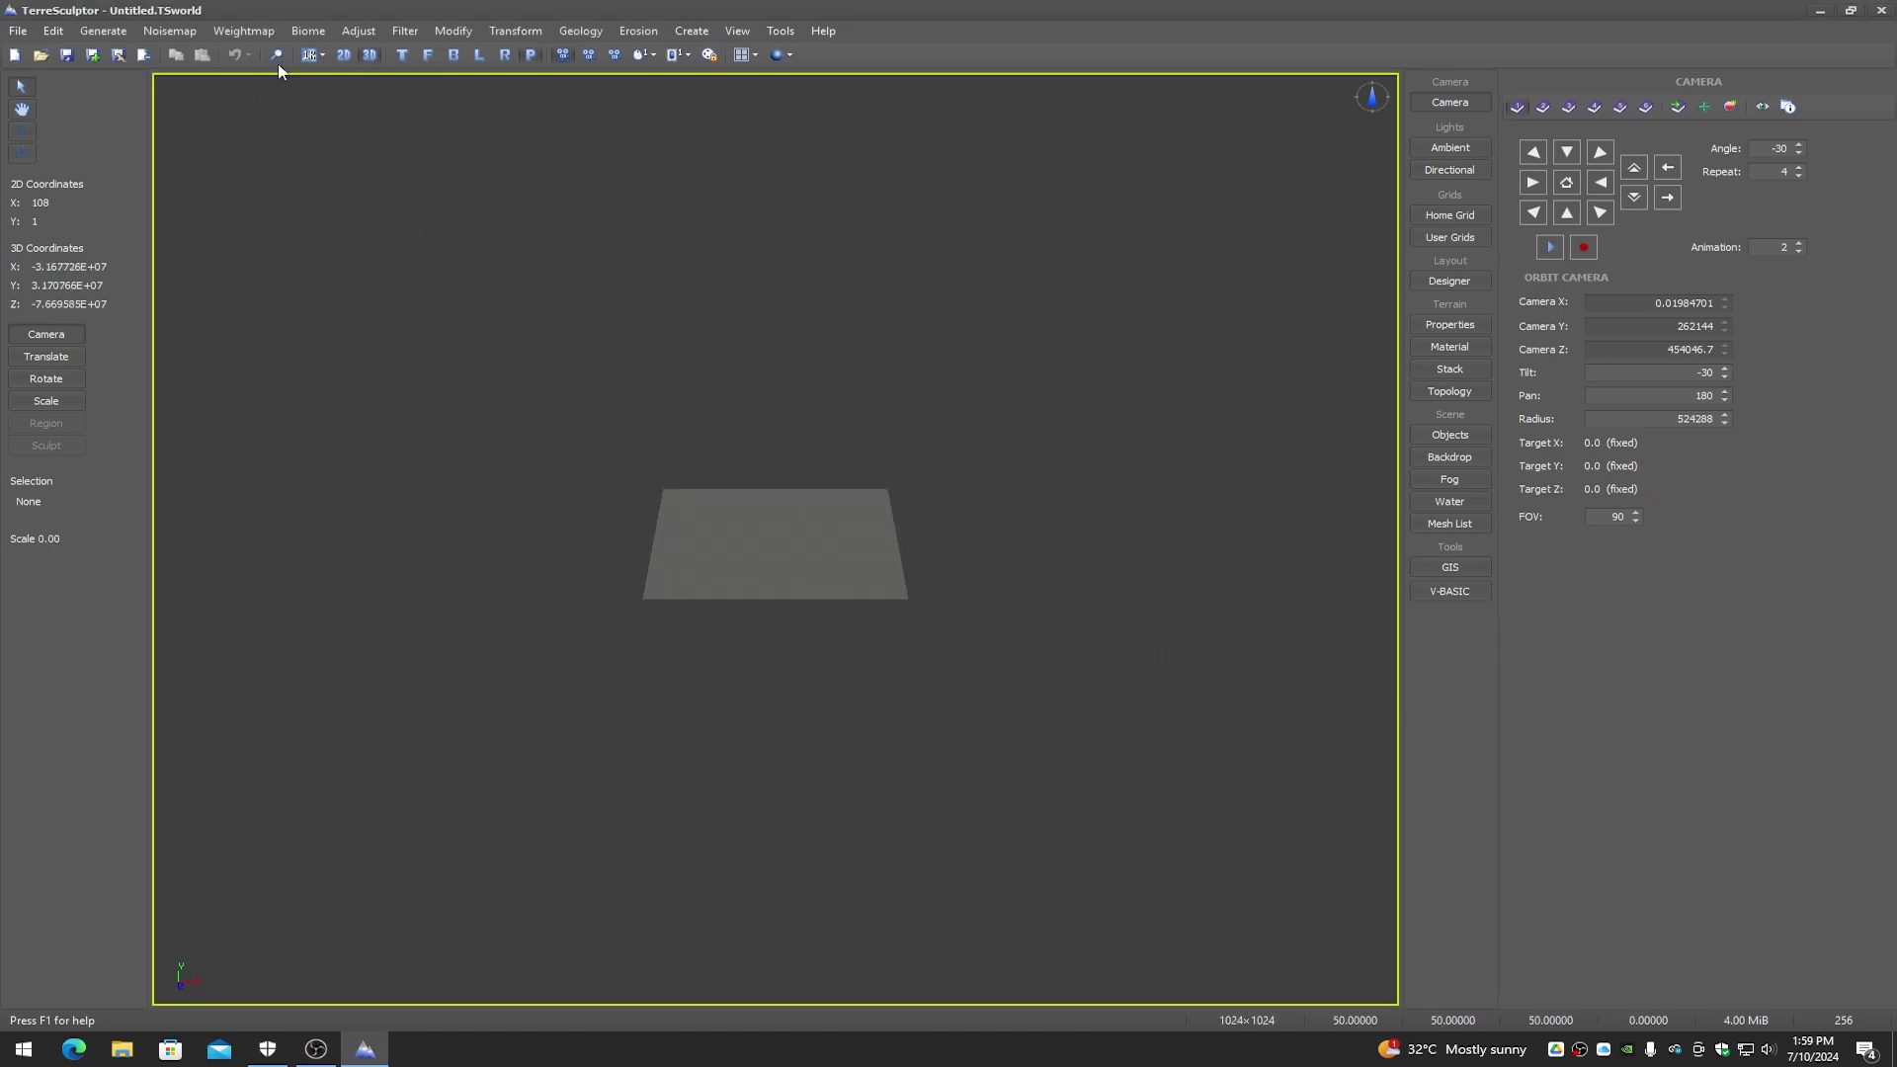
pyautogui.click(275, 56)
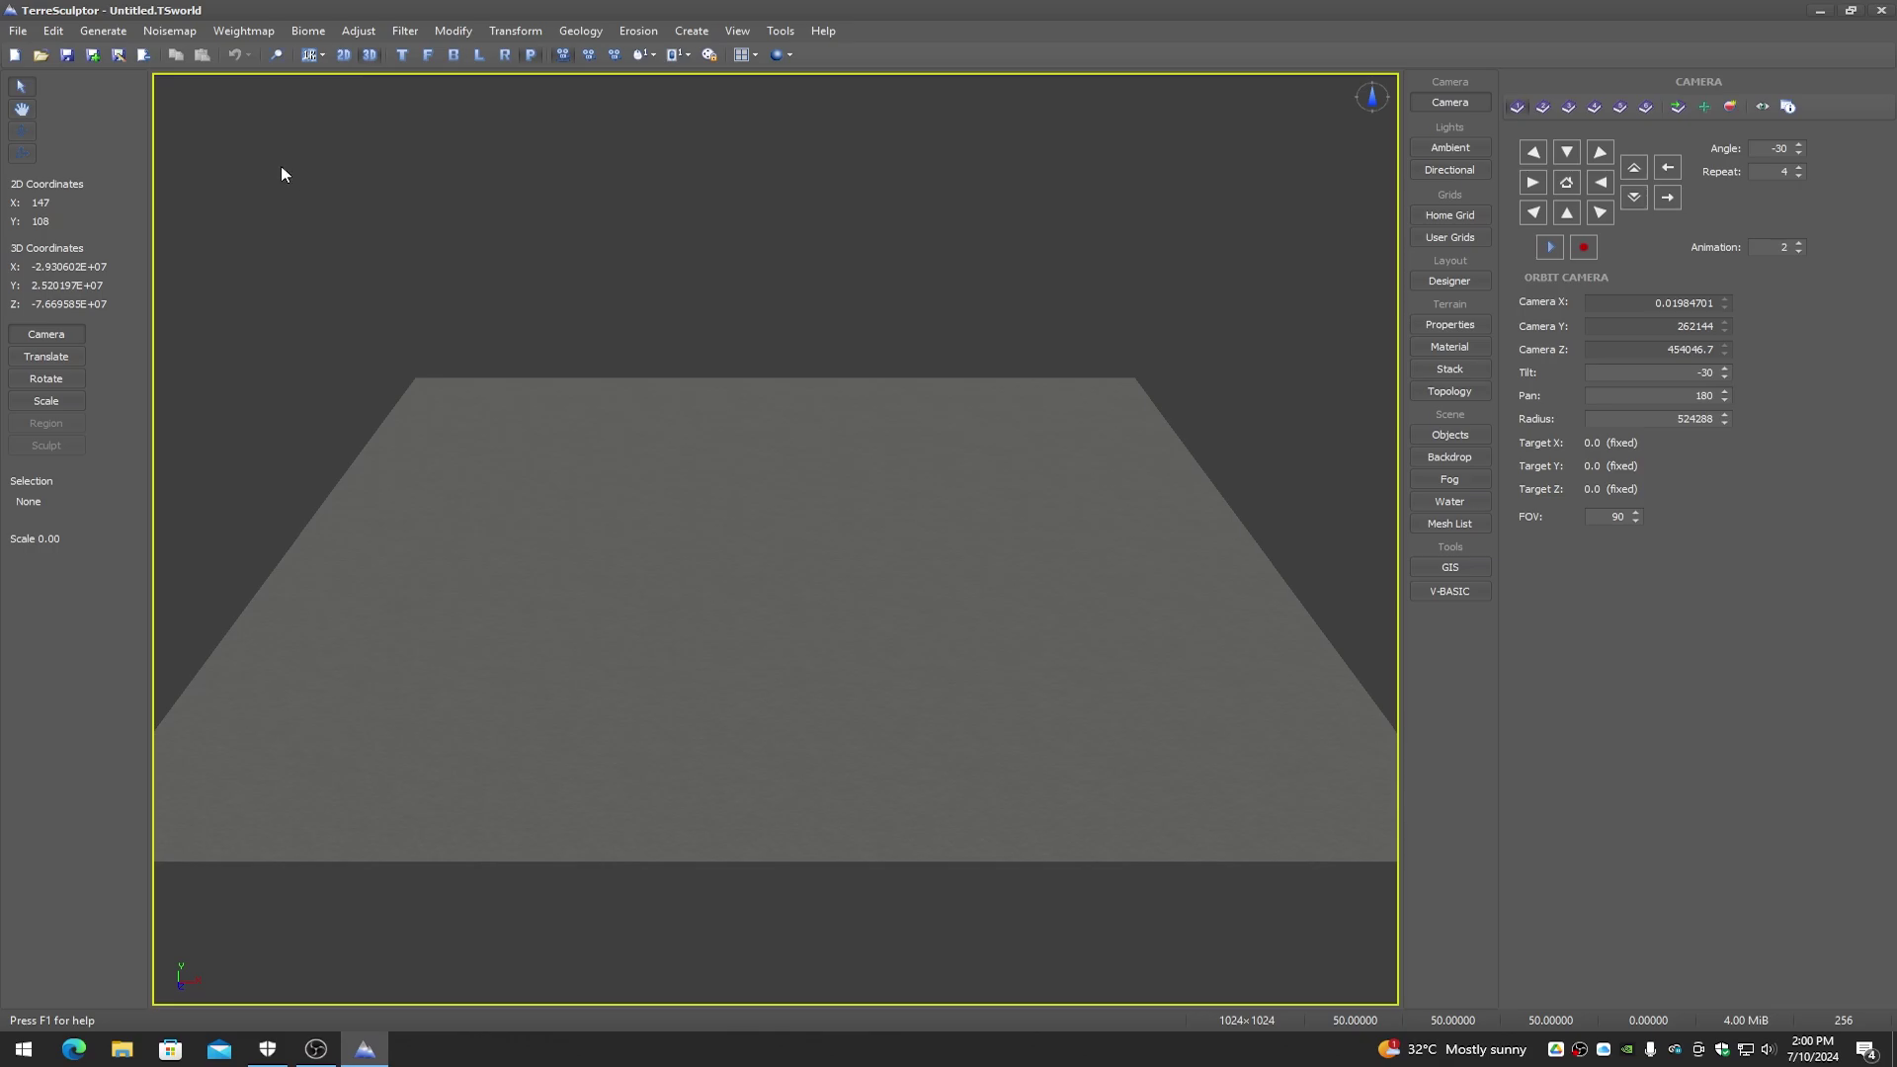
# Step: Try a Gaussian Gradient with diameter 1076, center value 100, edge and fill values 0 and outside filling on, and discard it
pyautogui.click(17, 32)
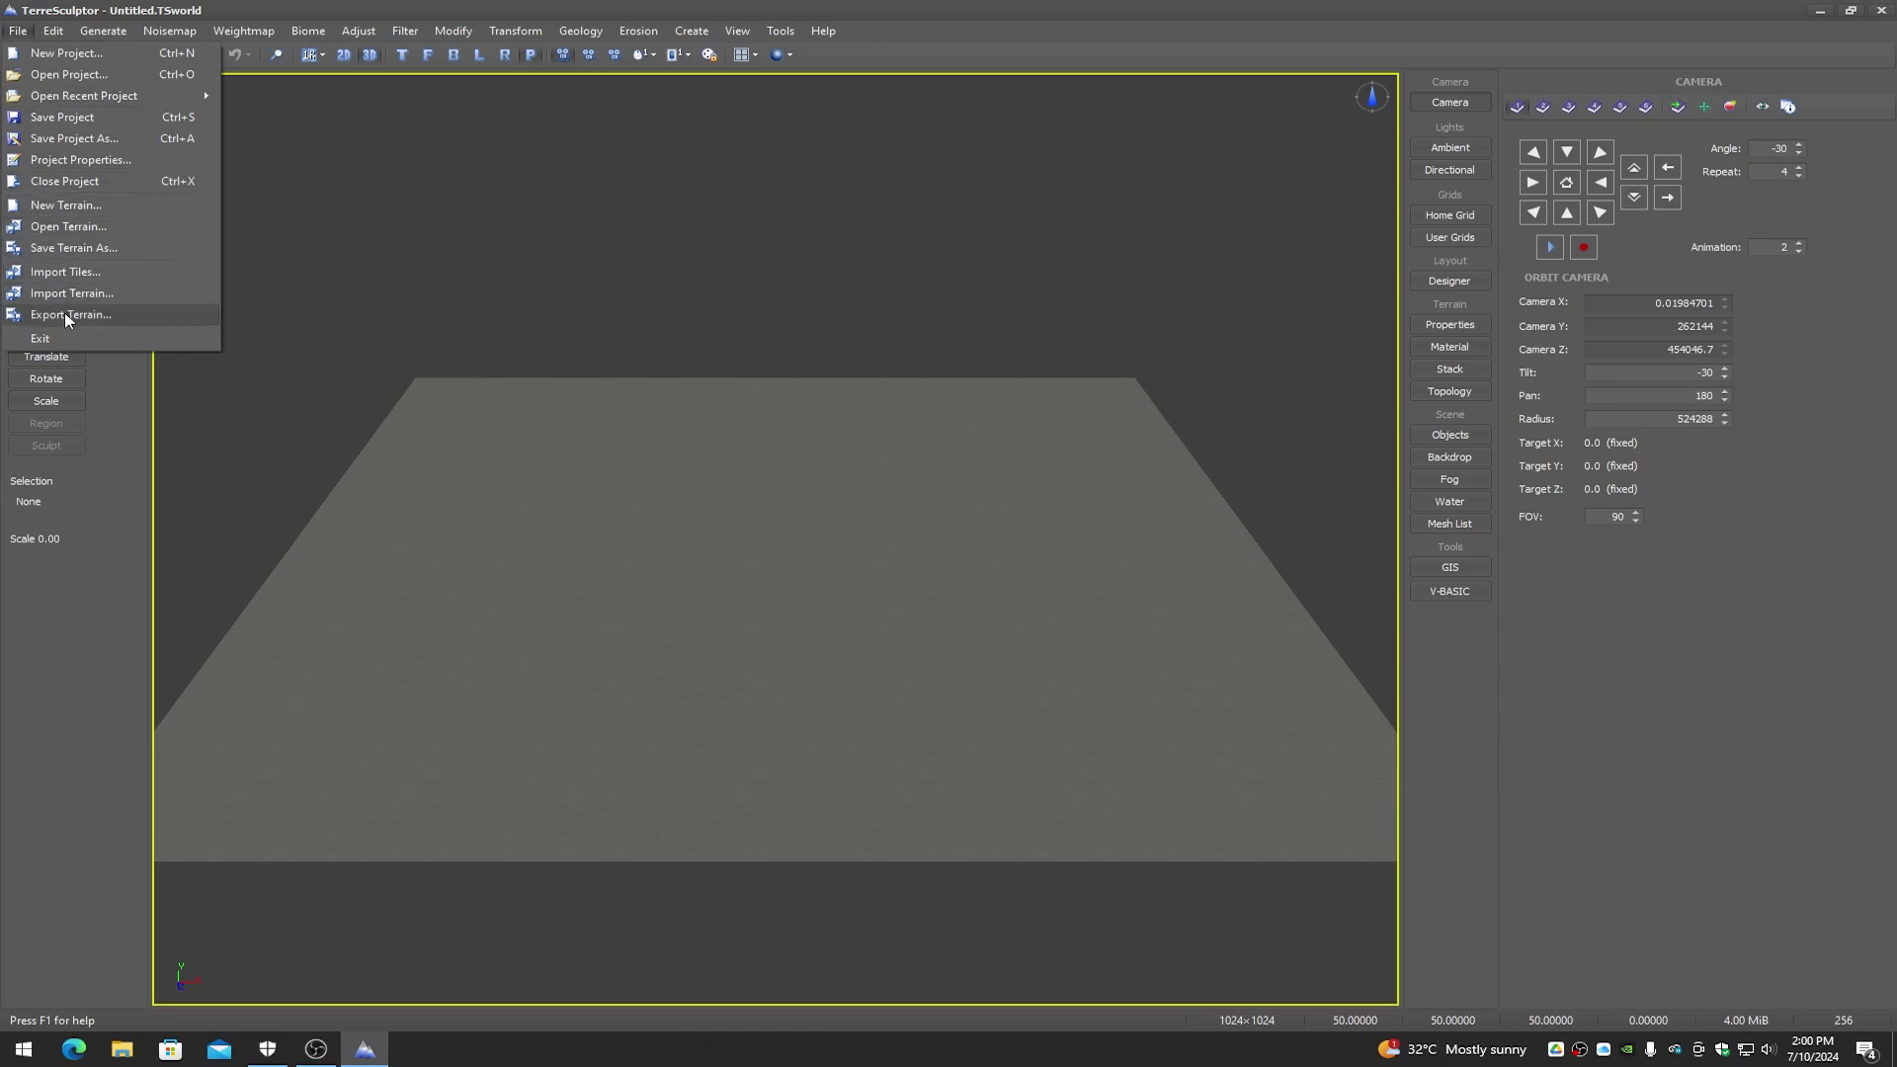
pyautogui.moveTo(54, 31)
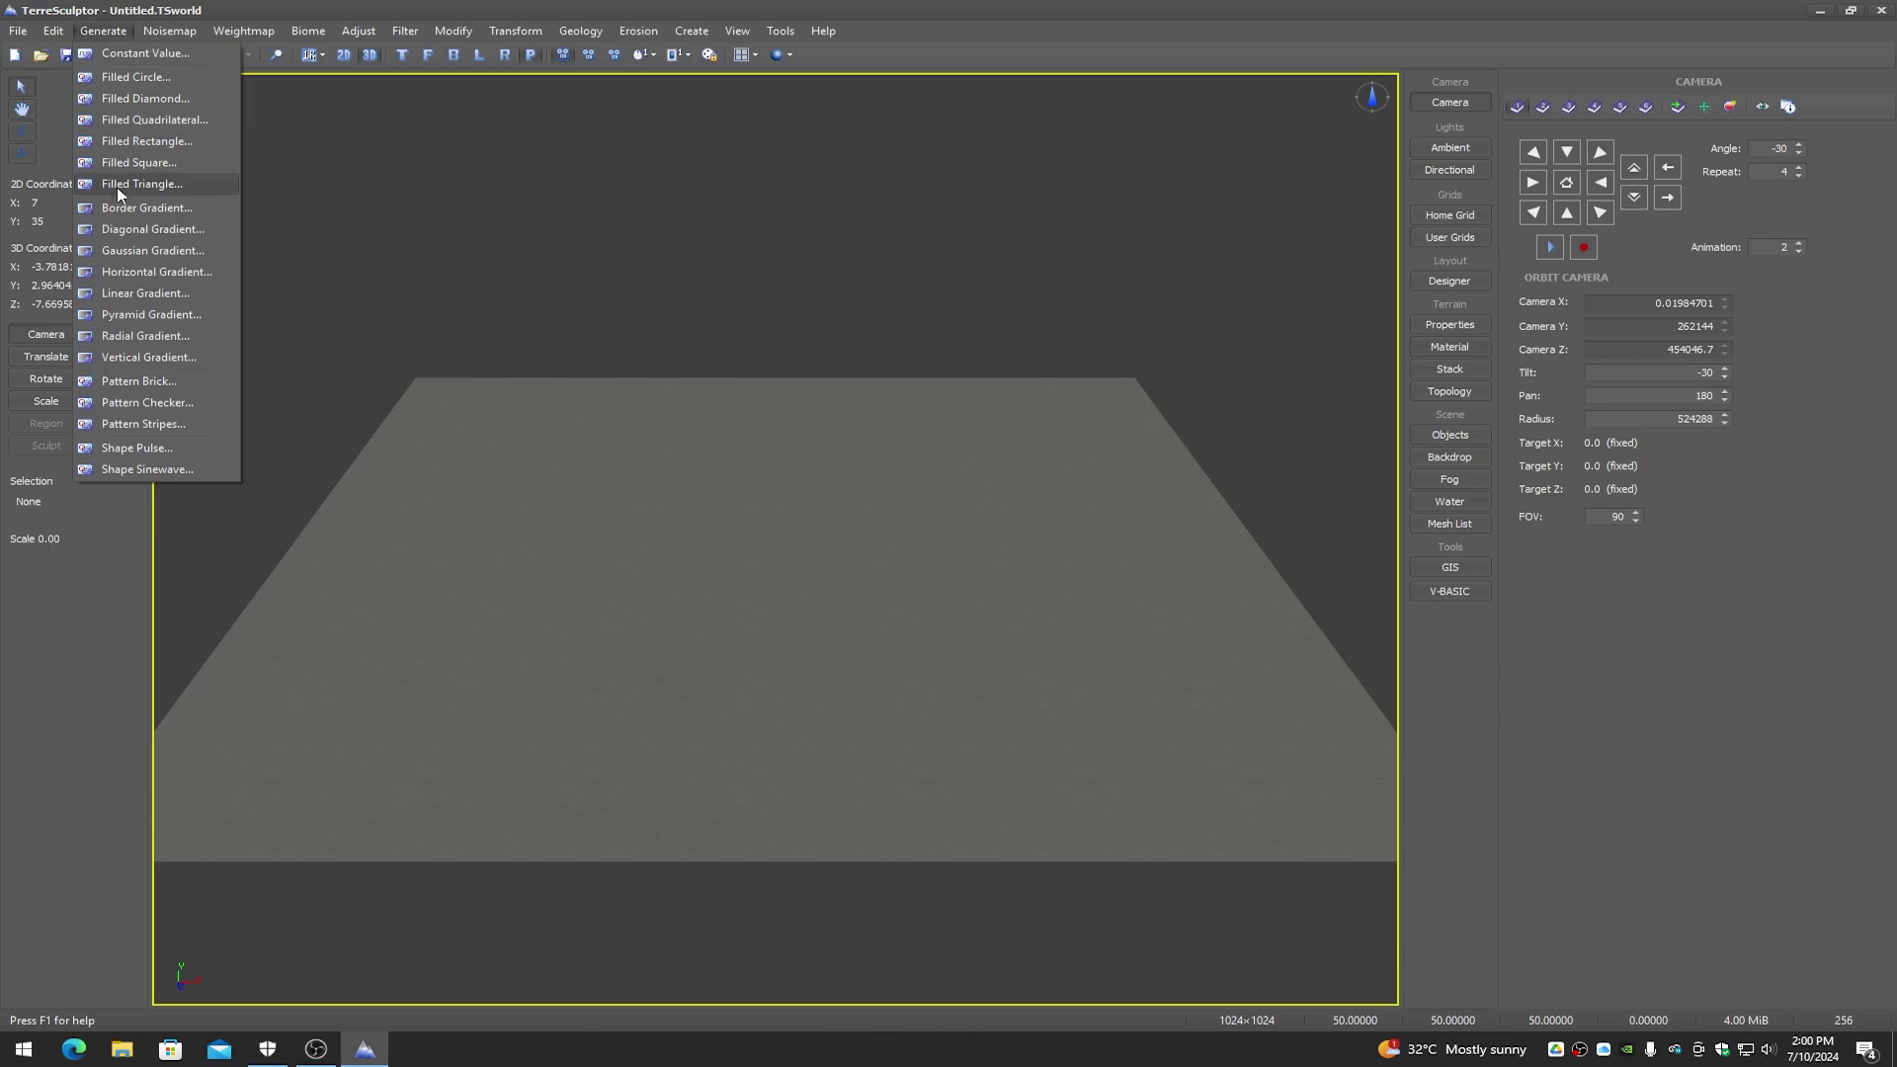
pyautogui.click(148, 250)
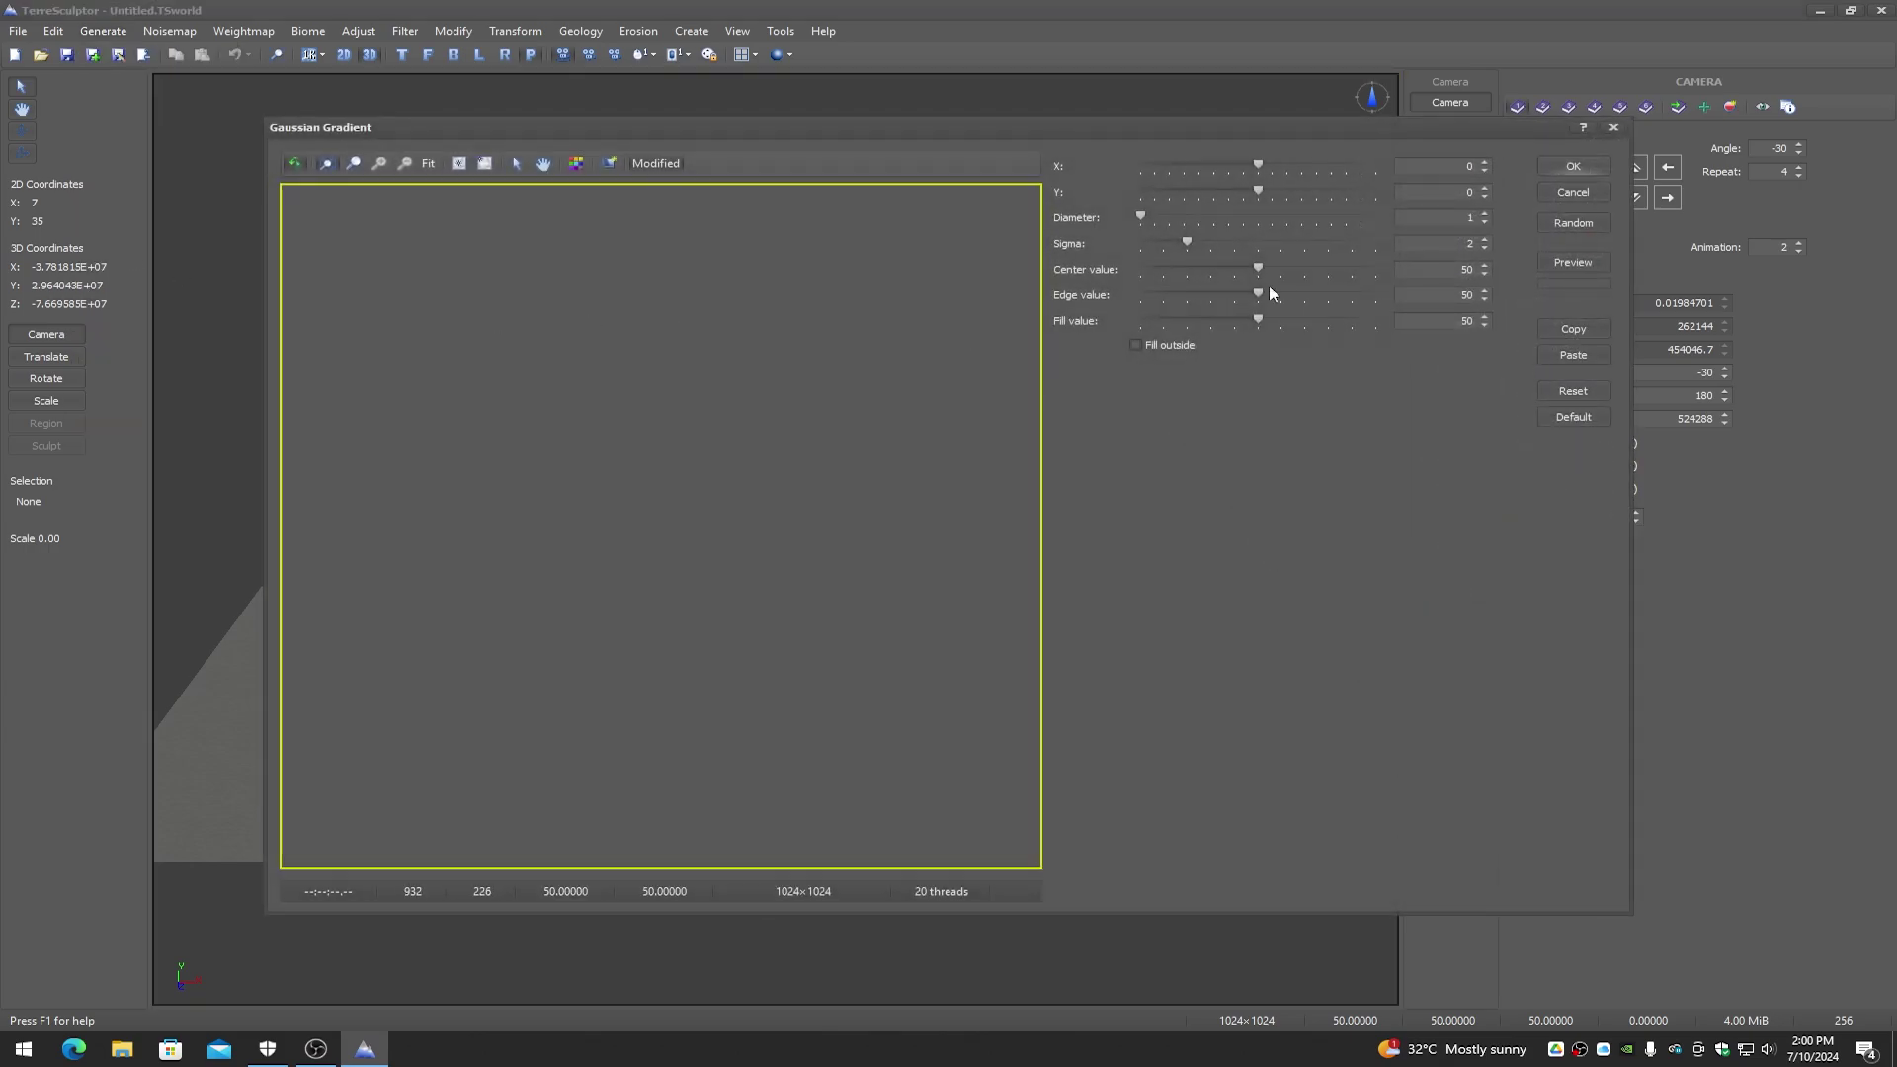
pyautogui.moveTo(1259, 270); pyautogui.dragTo(1436, 277)
pyautogui.moveTo(1259, 295); pyautogui.dragTo(1140, 296)
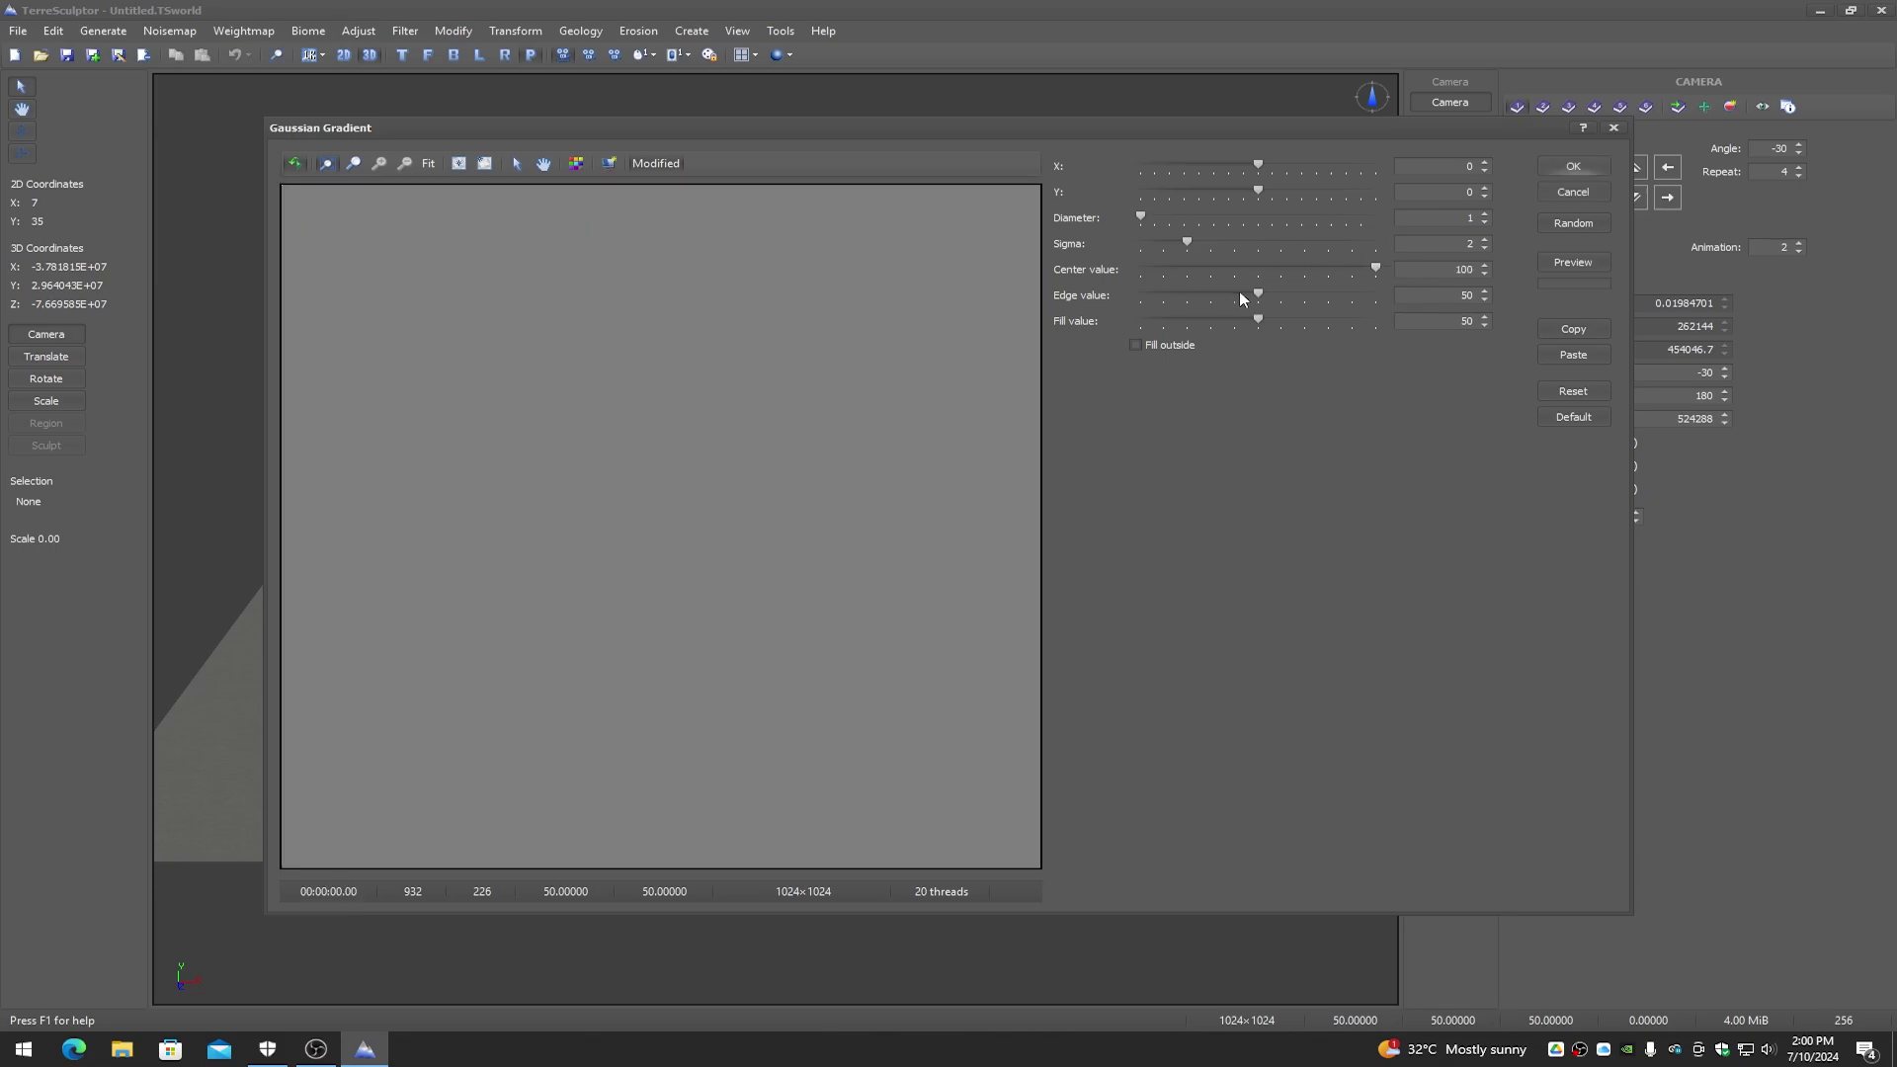
pyautogui.moveTo(1255, 319); pyautogui.dragTo(1140, 321)
pyautogui.click(1137, 346)
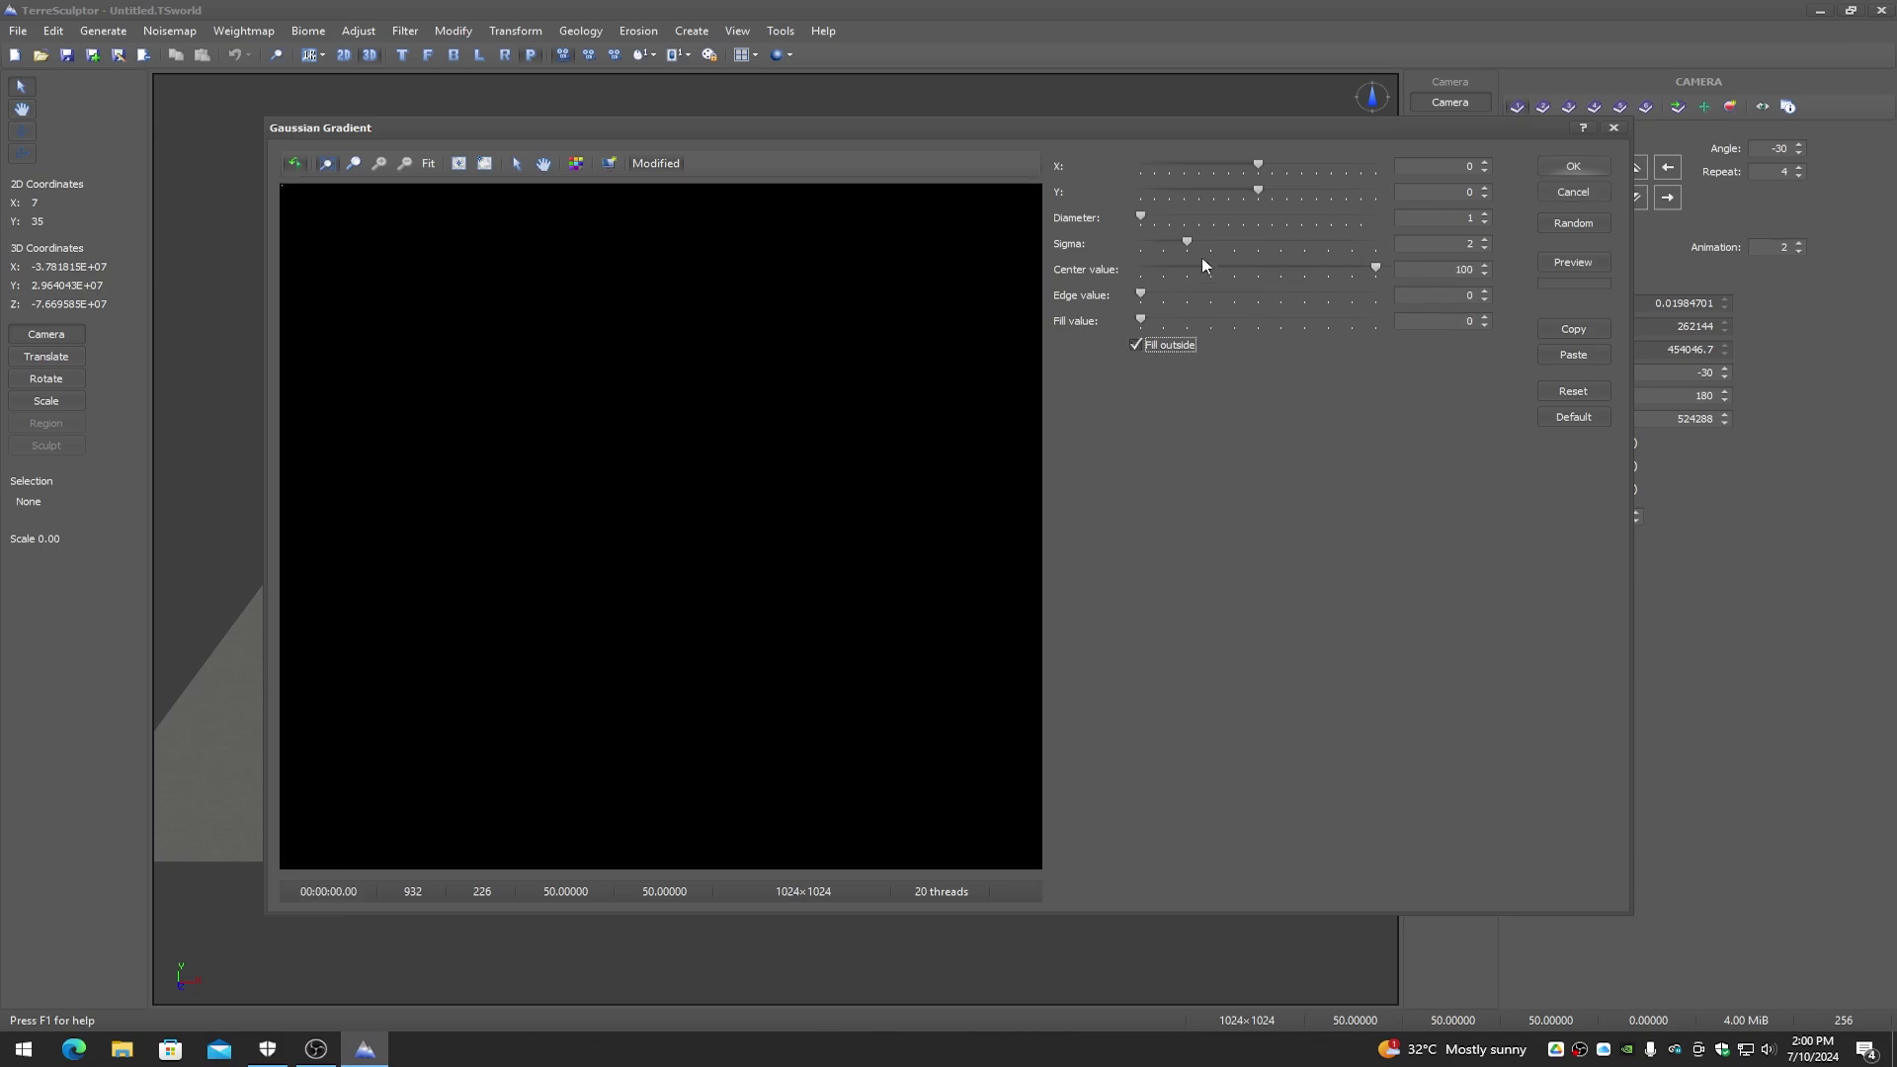
pyautogui.moveTo(1142, 217); pyautogui.dragTo(1267, 215)
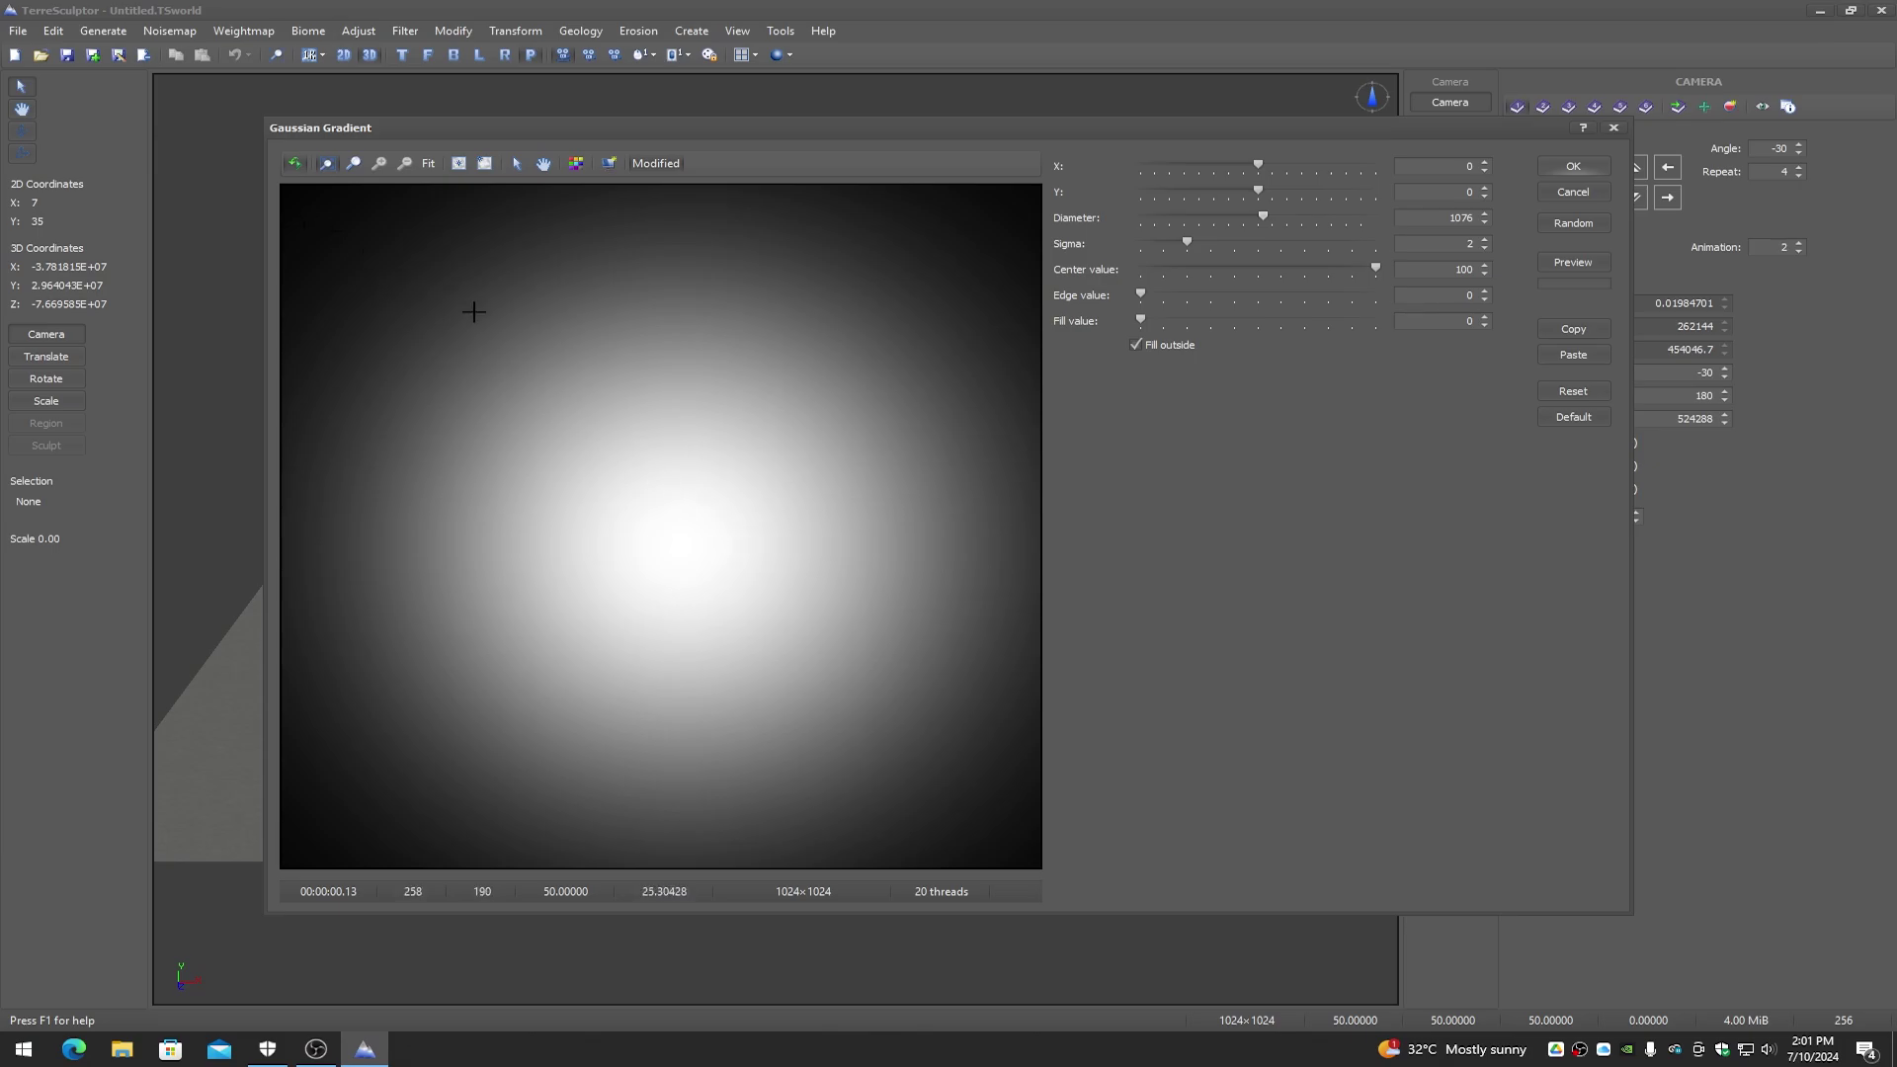
pyautogui.click(1574, 192)
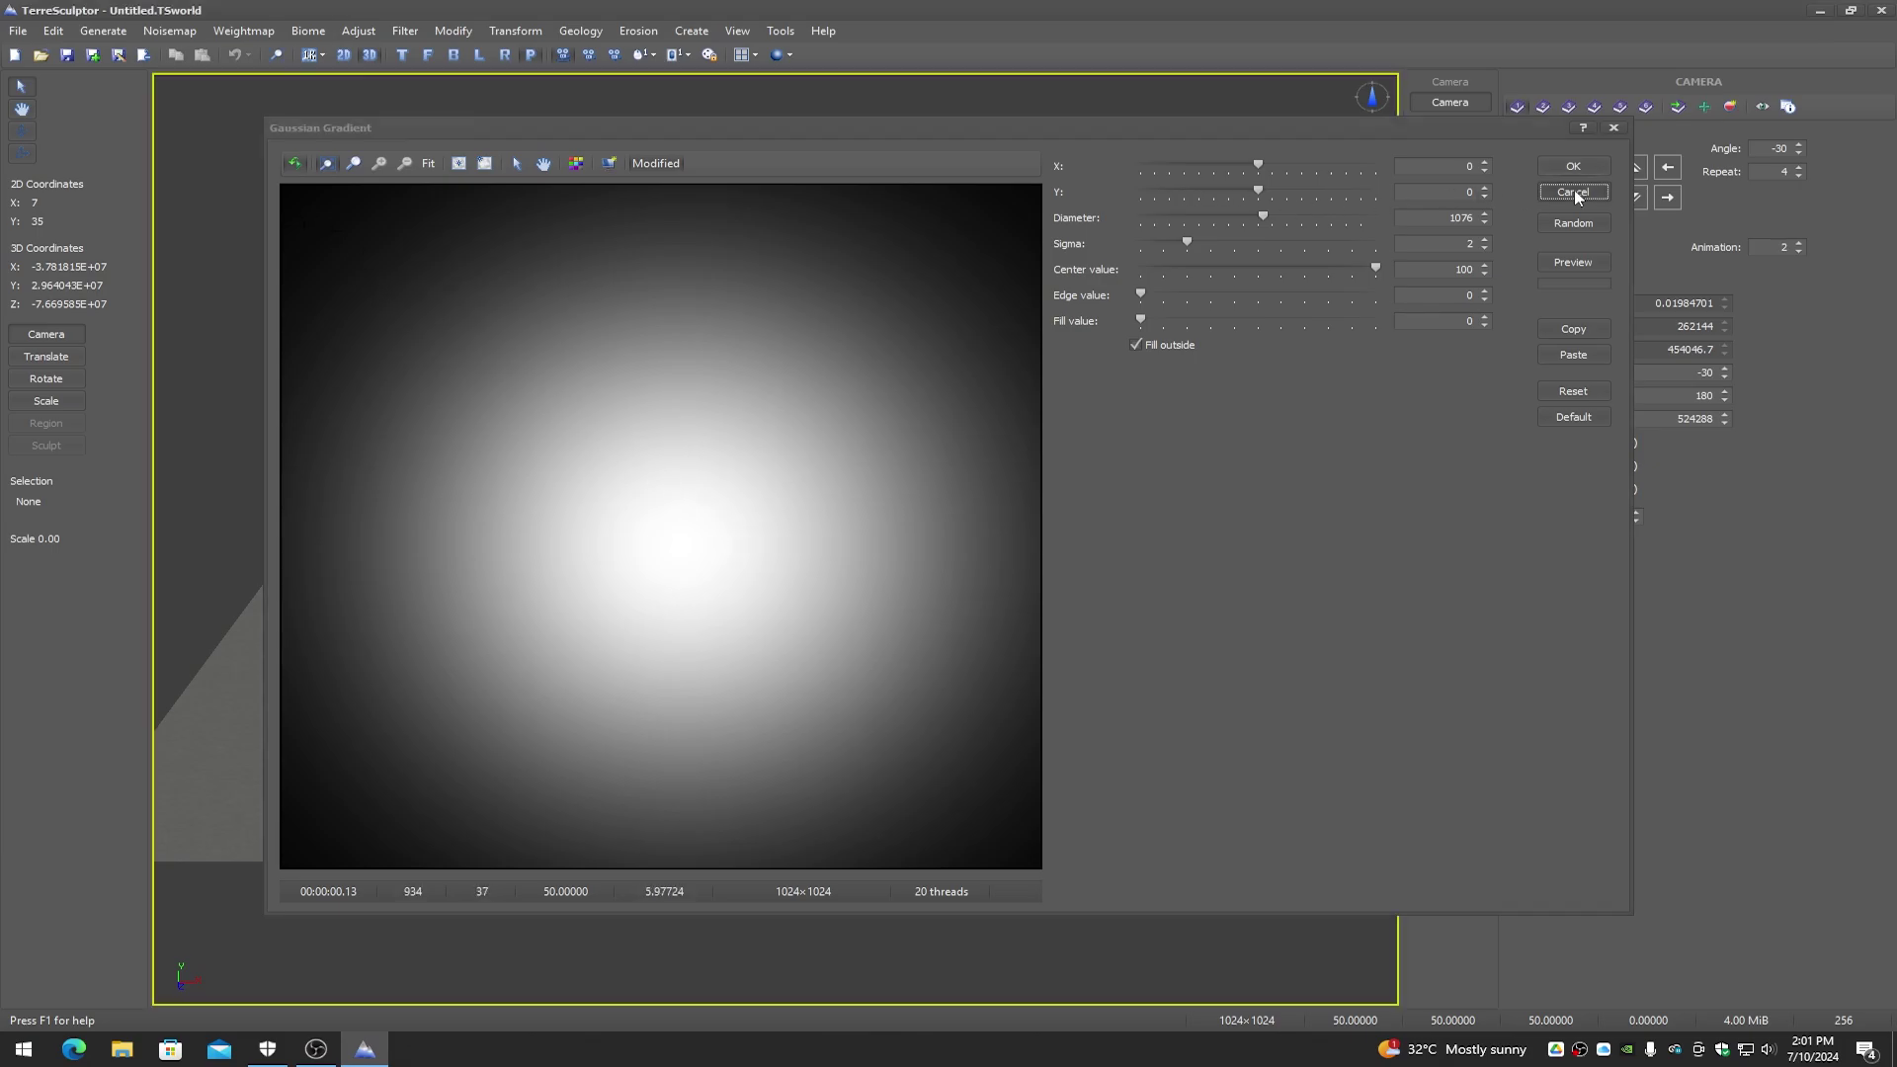
# Step: Generate a filled circle centred at X 547, Y 530 with radius 442, circle value 100 and the outside filled with 0
pyautogui.click(102, 33)
pyautogui.click(116, 78)
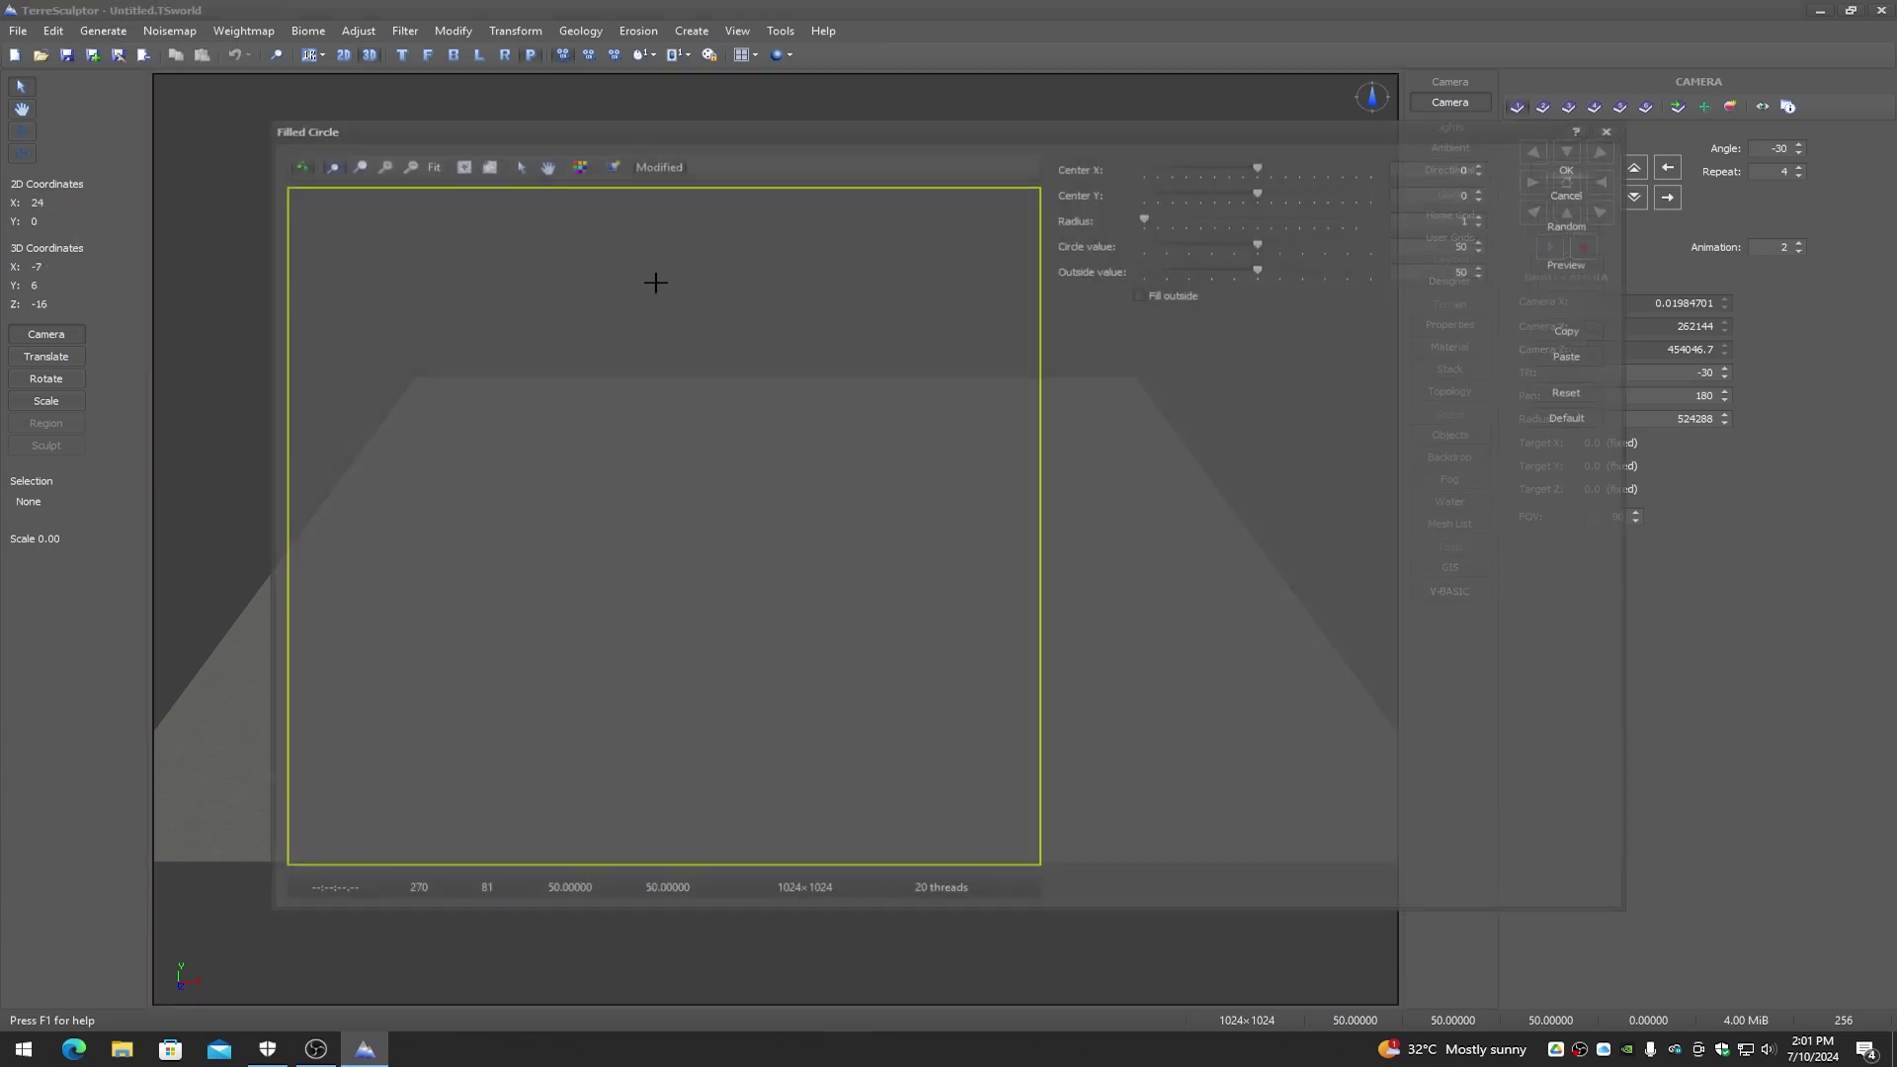
pyautogui.click(1143, 294)
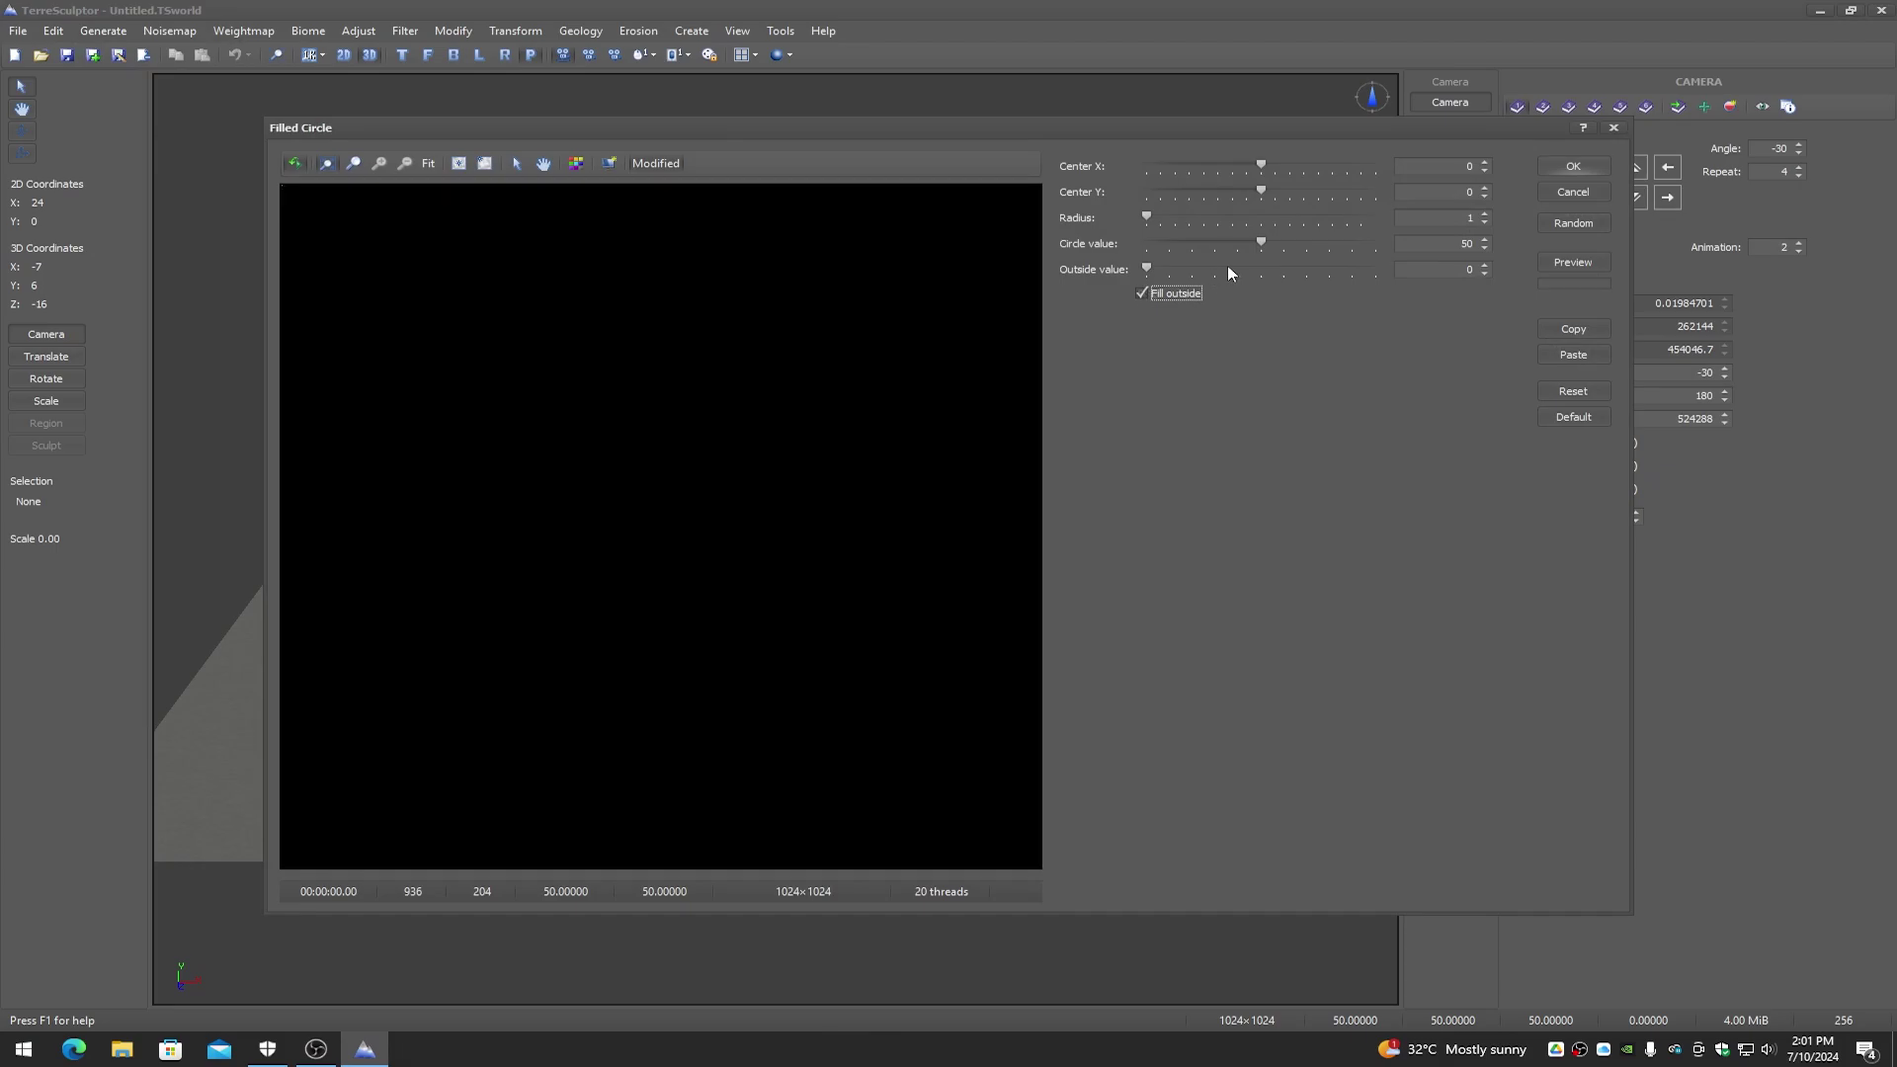
pyautogui.moveTo(1265, 242); pyautogui.dragTo(1390, 240)
pyautogui.moveTo(1151, 215); pyautogui.dragTo(1291, 165)
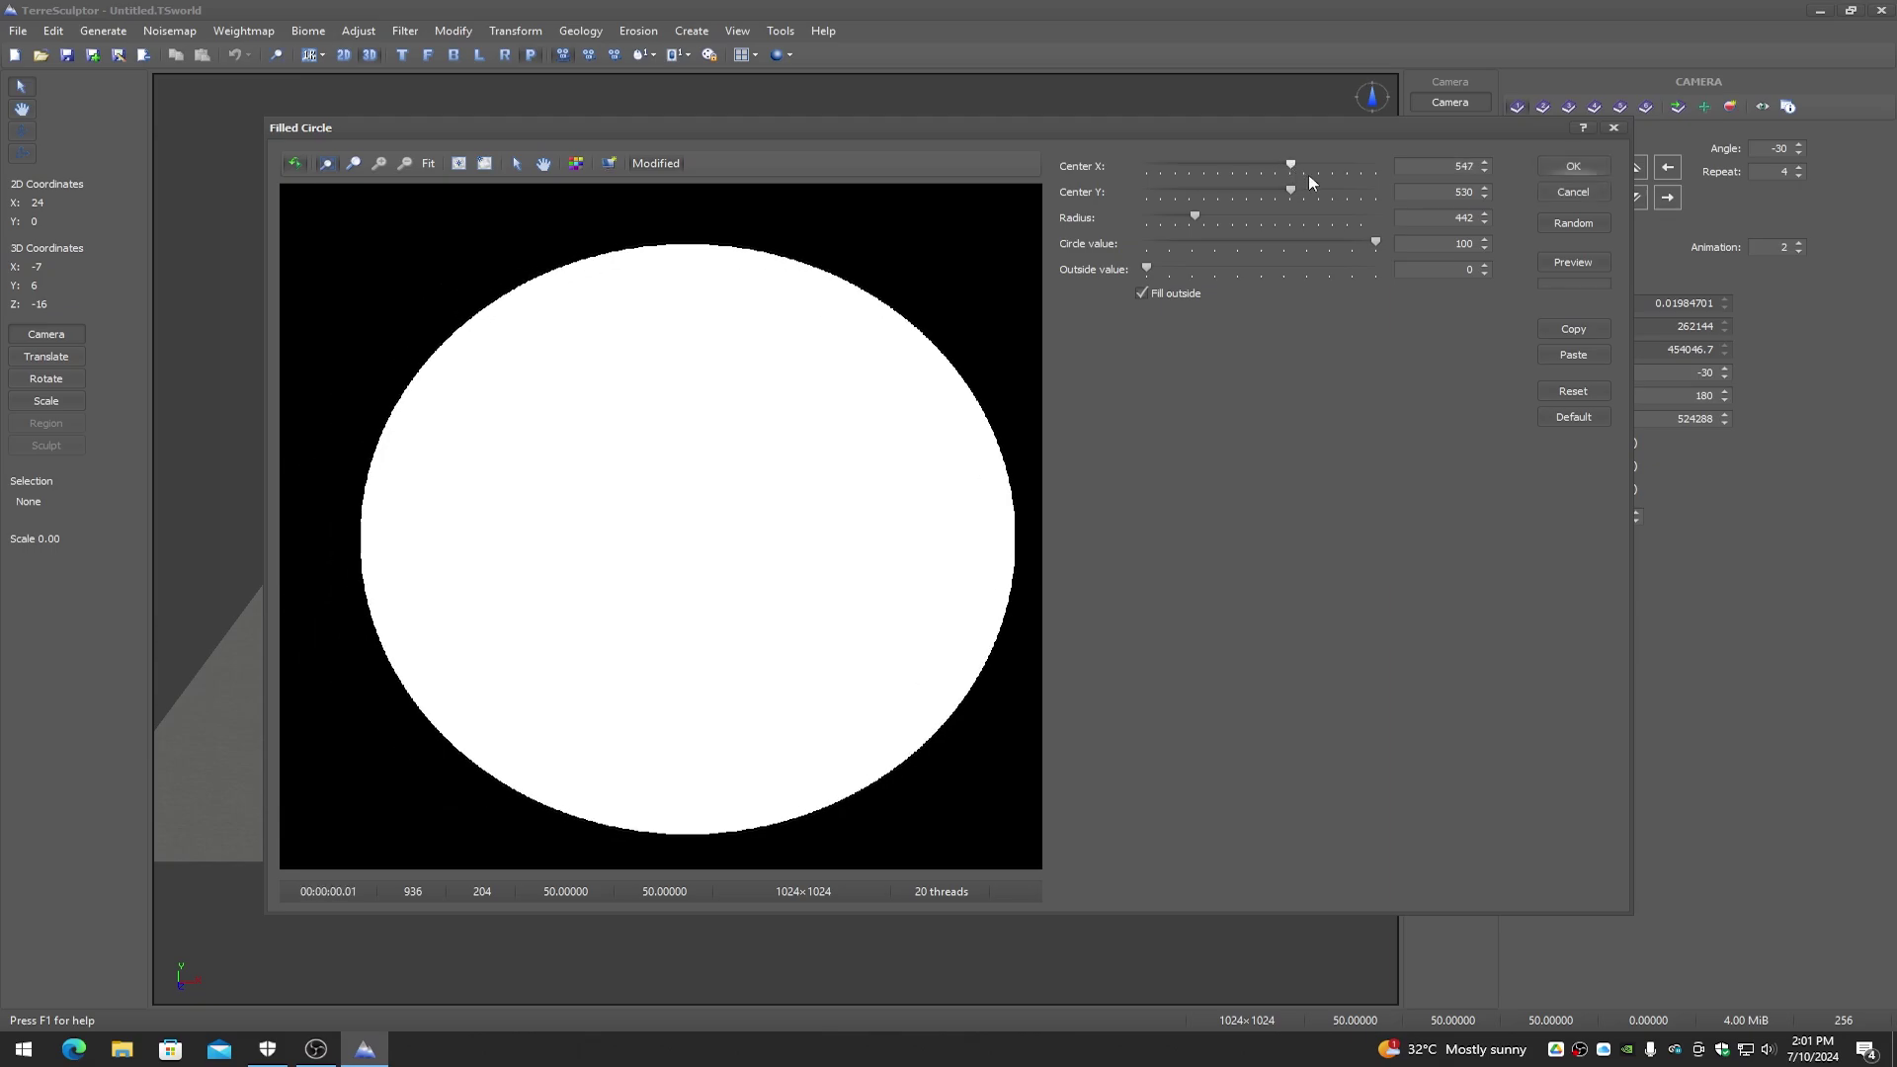
pyautogui.click(1573, 166)
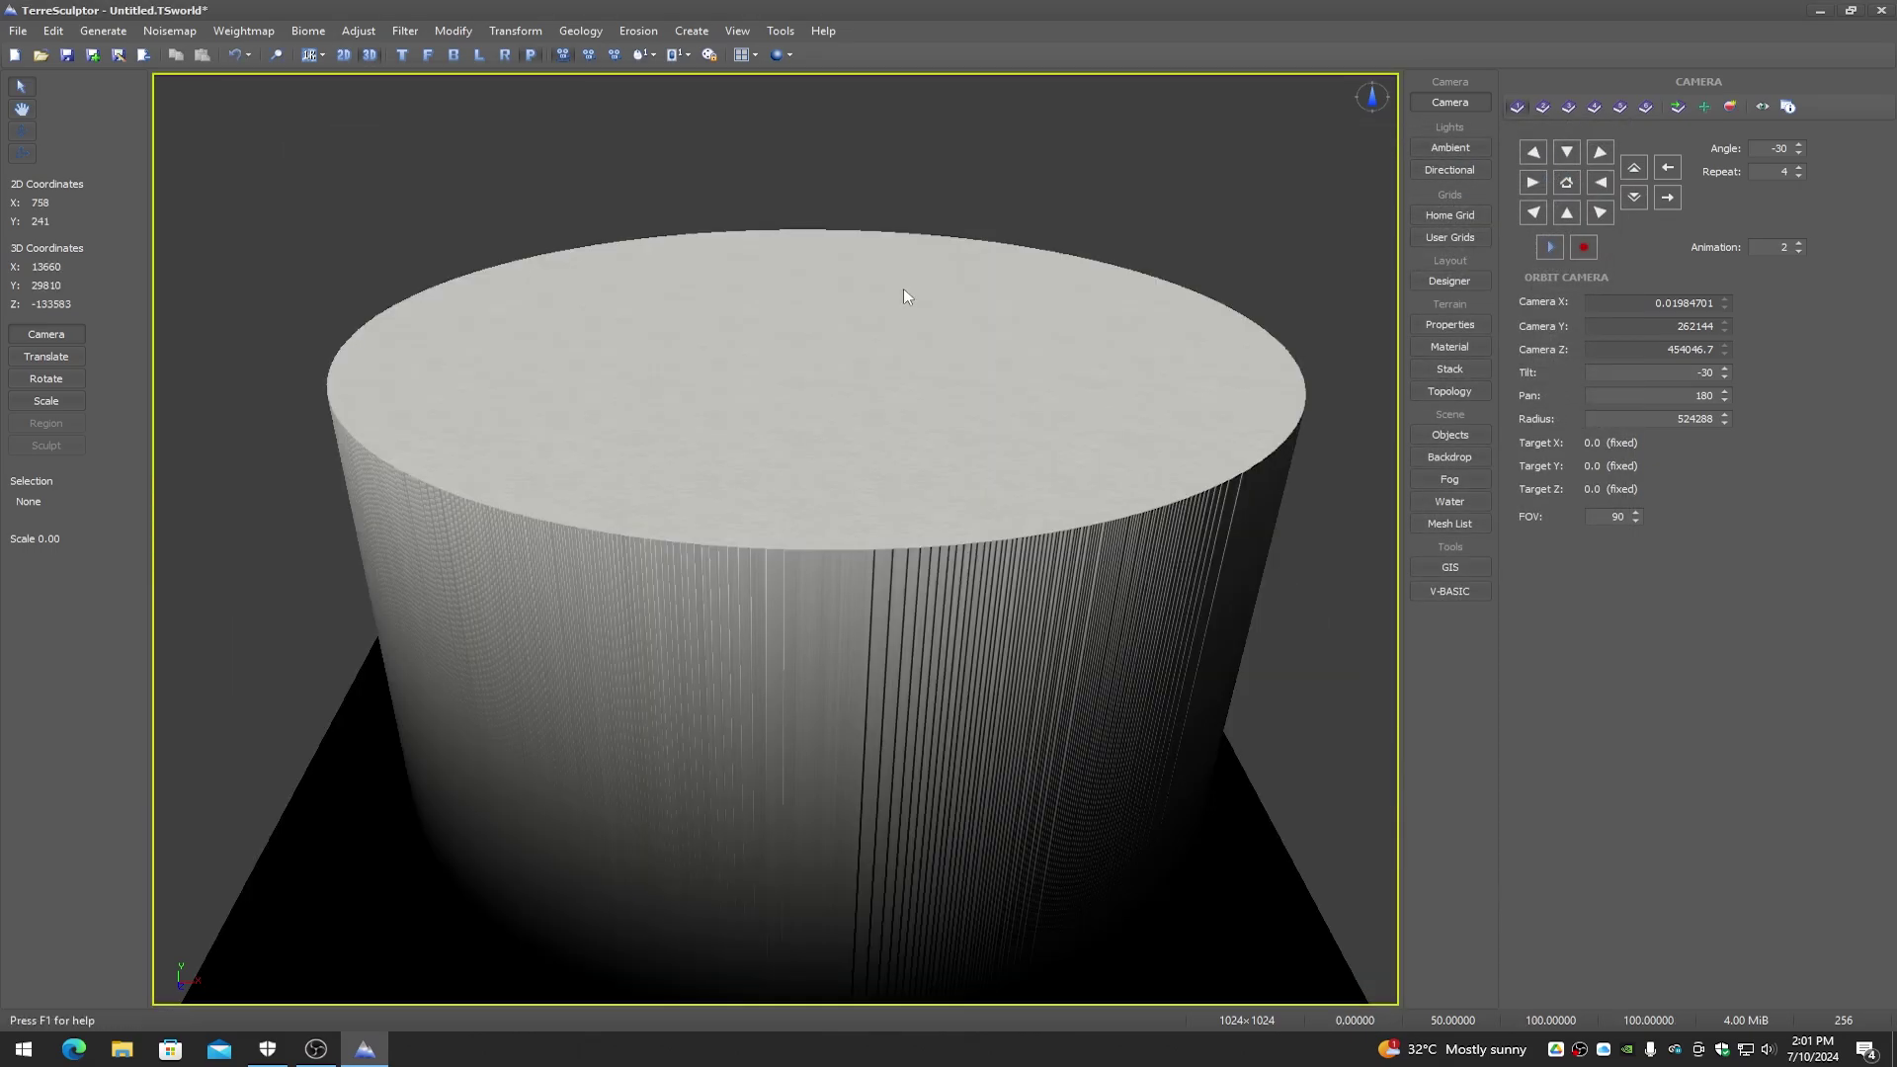
# Step: Compare the filled circle terrain in the 2D and 3D displays, and undo its generation
pyautogui.click(344, 55)
pyautogui.moveTo(470, 309); pyautogui.dragTo(533, 338)
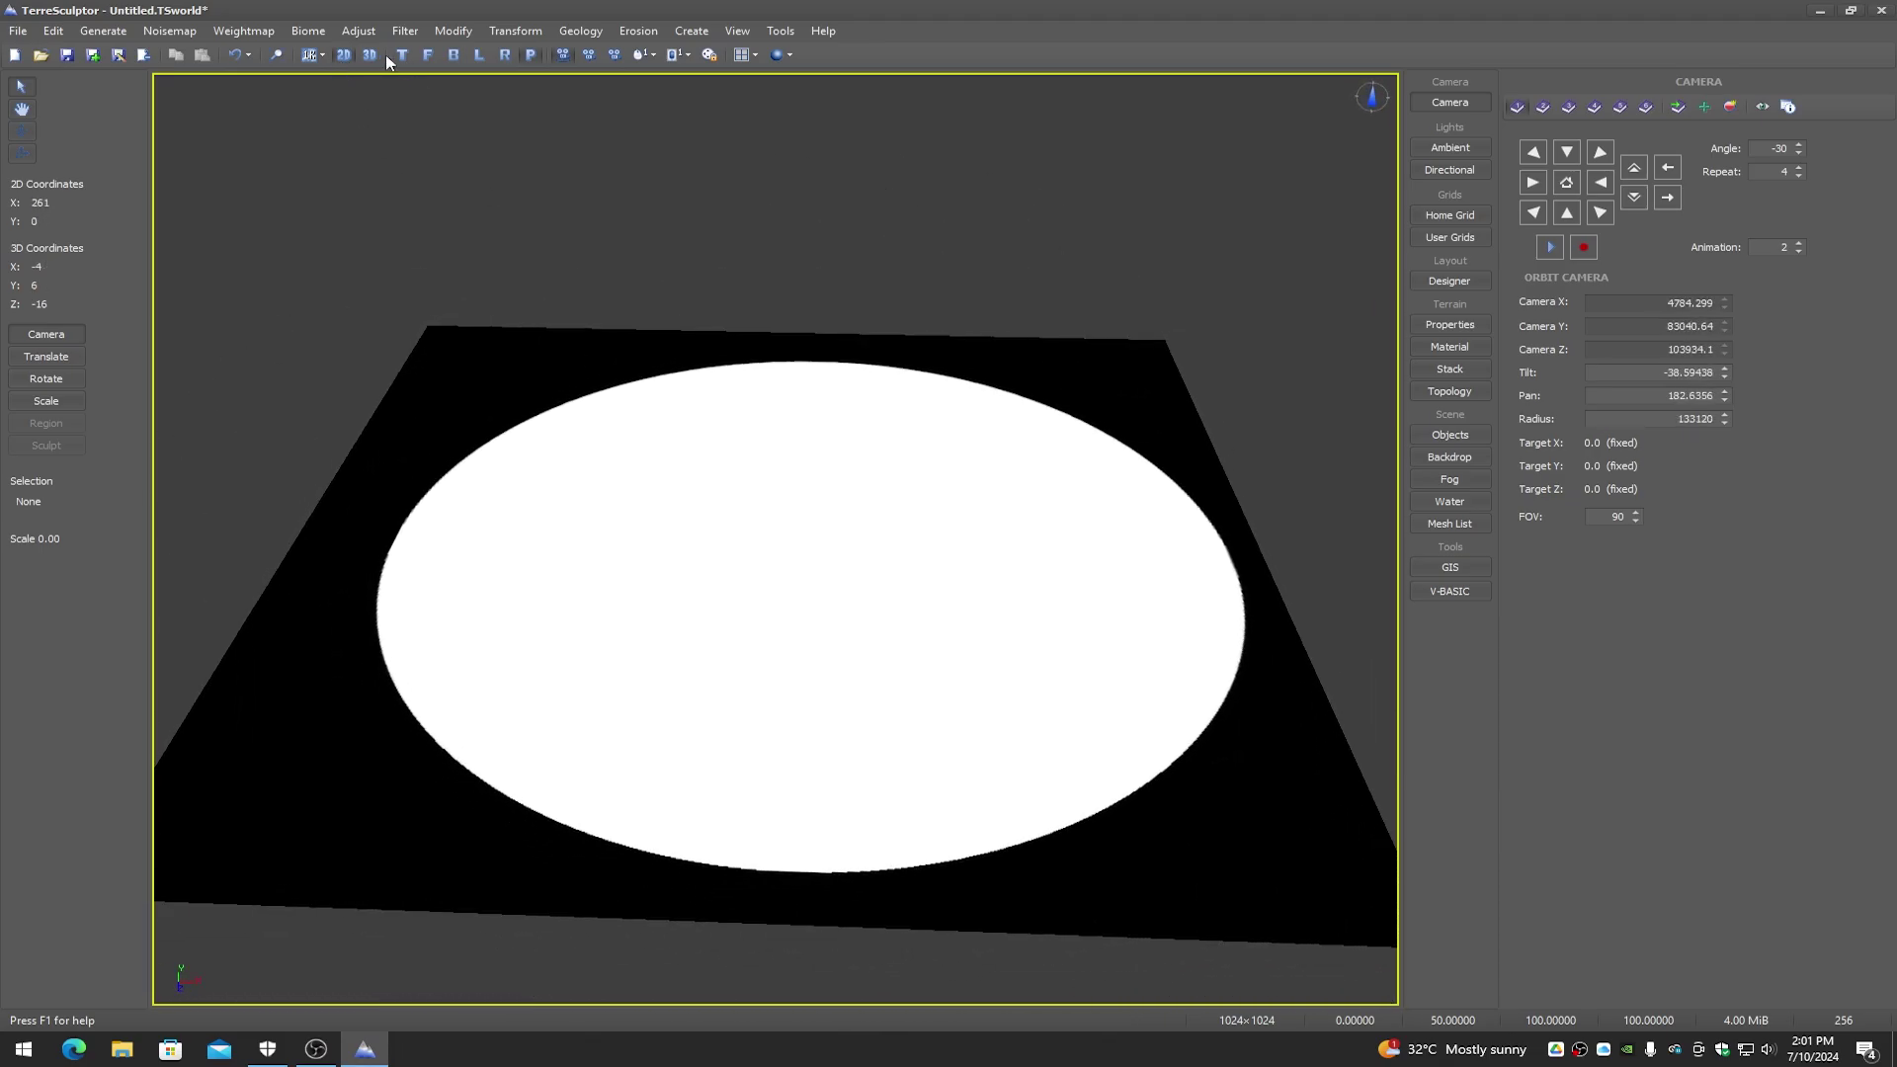
pyautogui.click(365, 54)
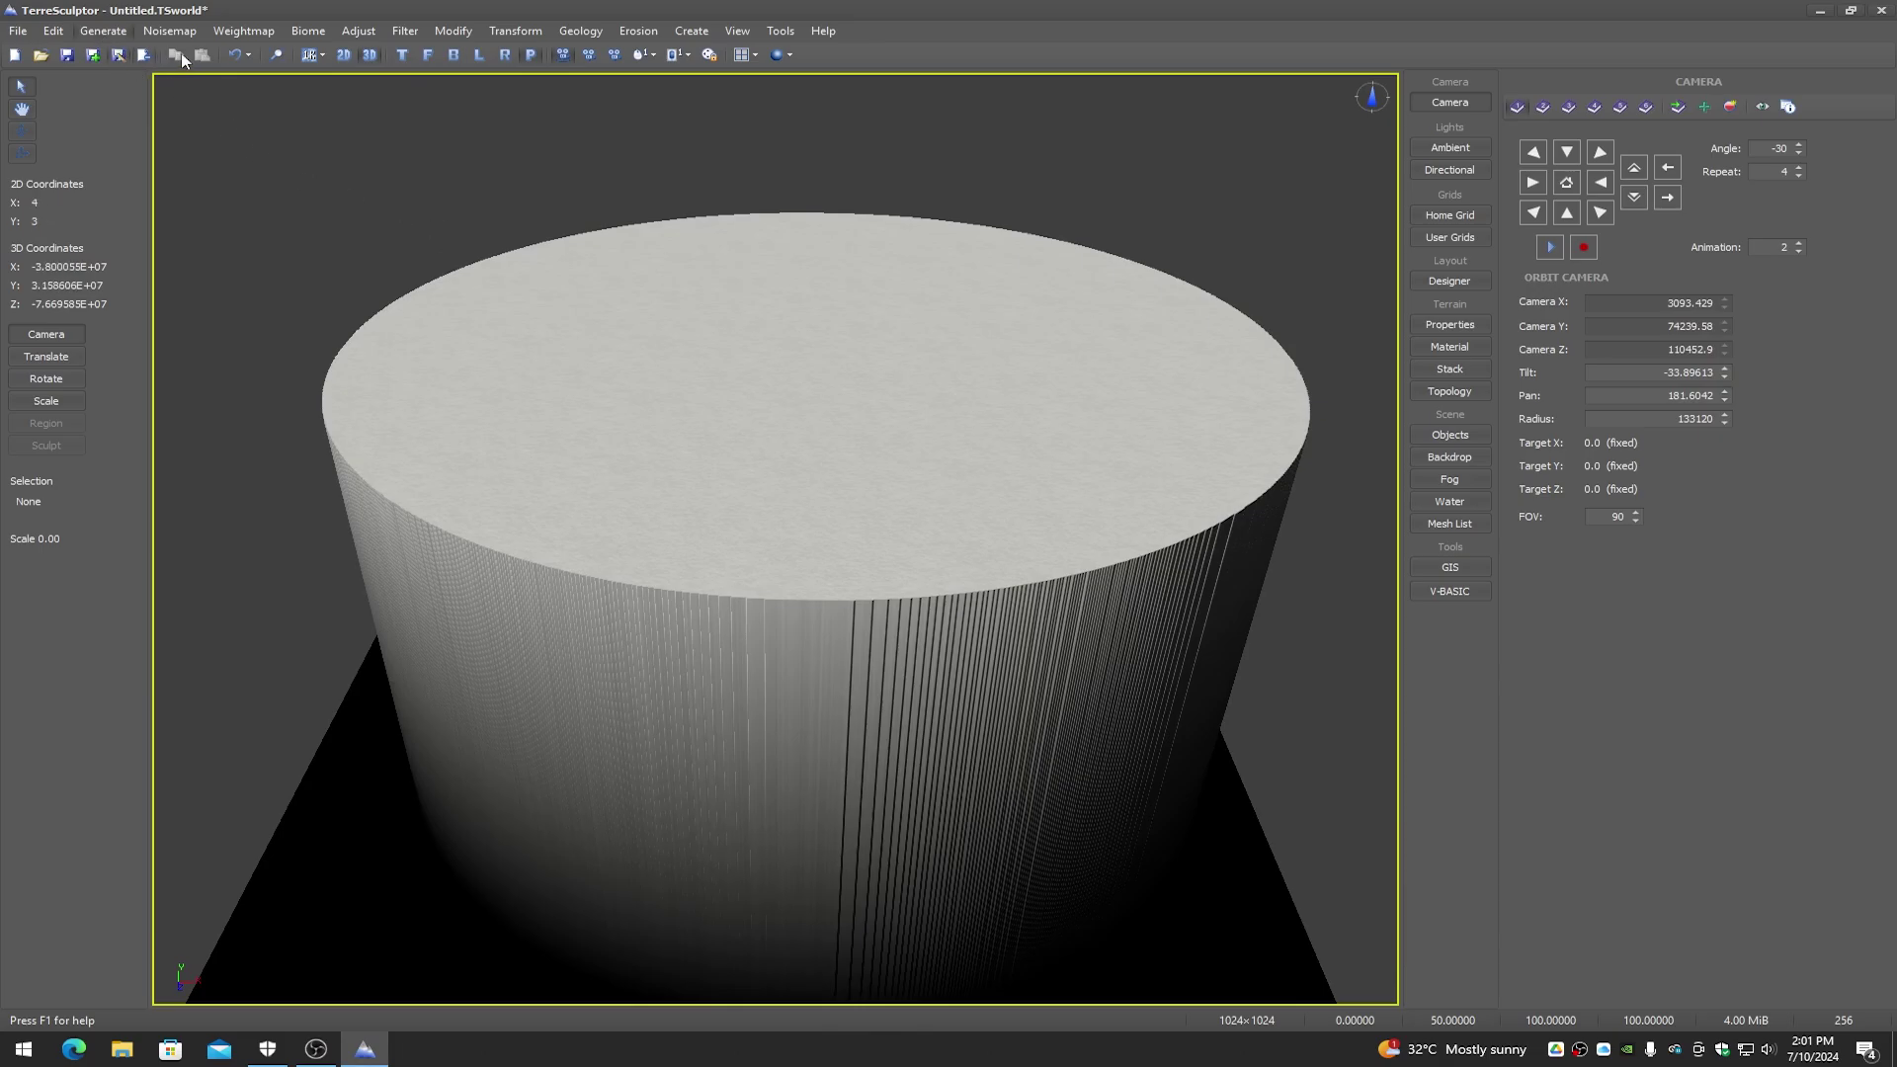
pyautogui.click(234, 53)
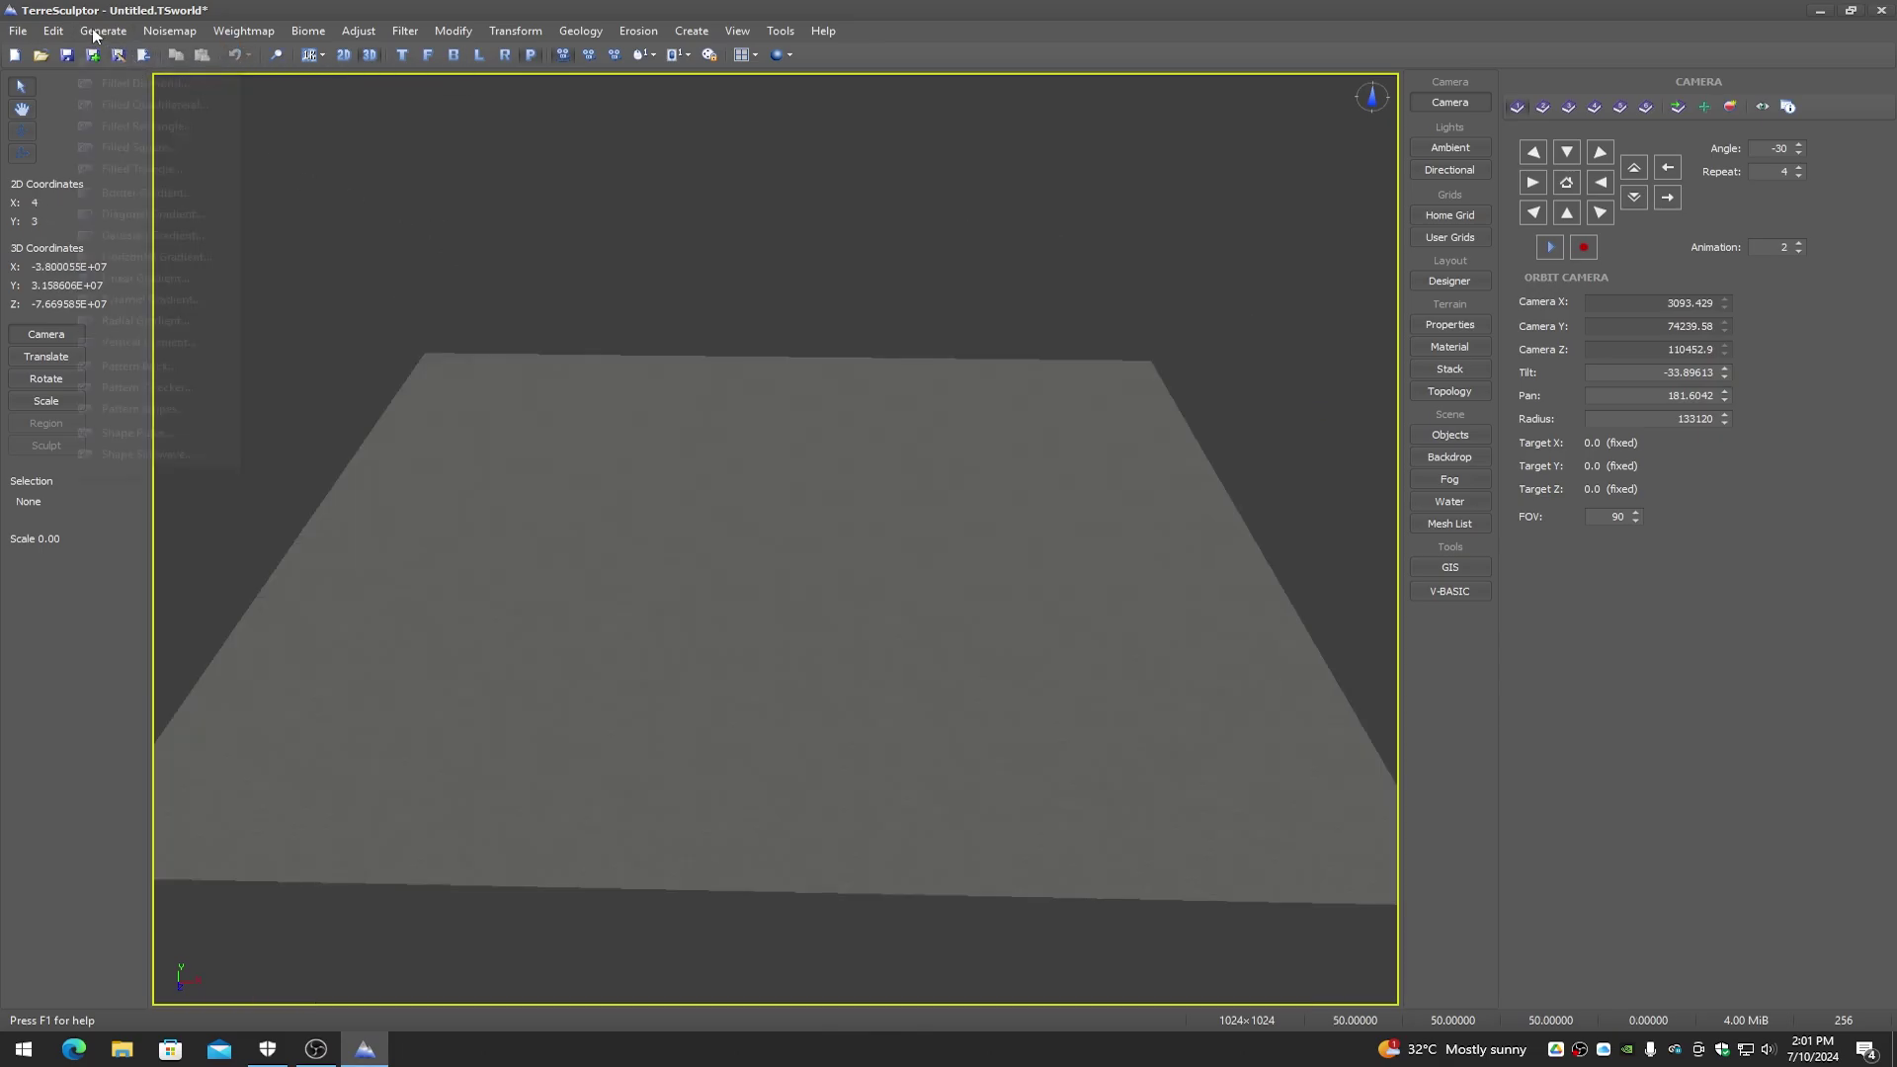
# Step: Preview the brick pattern generator with its existing settings and discard it
pyautogui.click(94, 32)
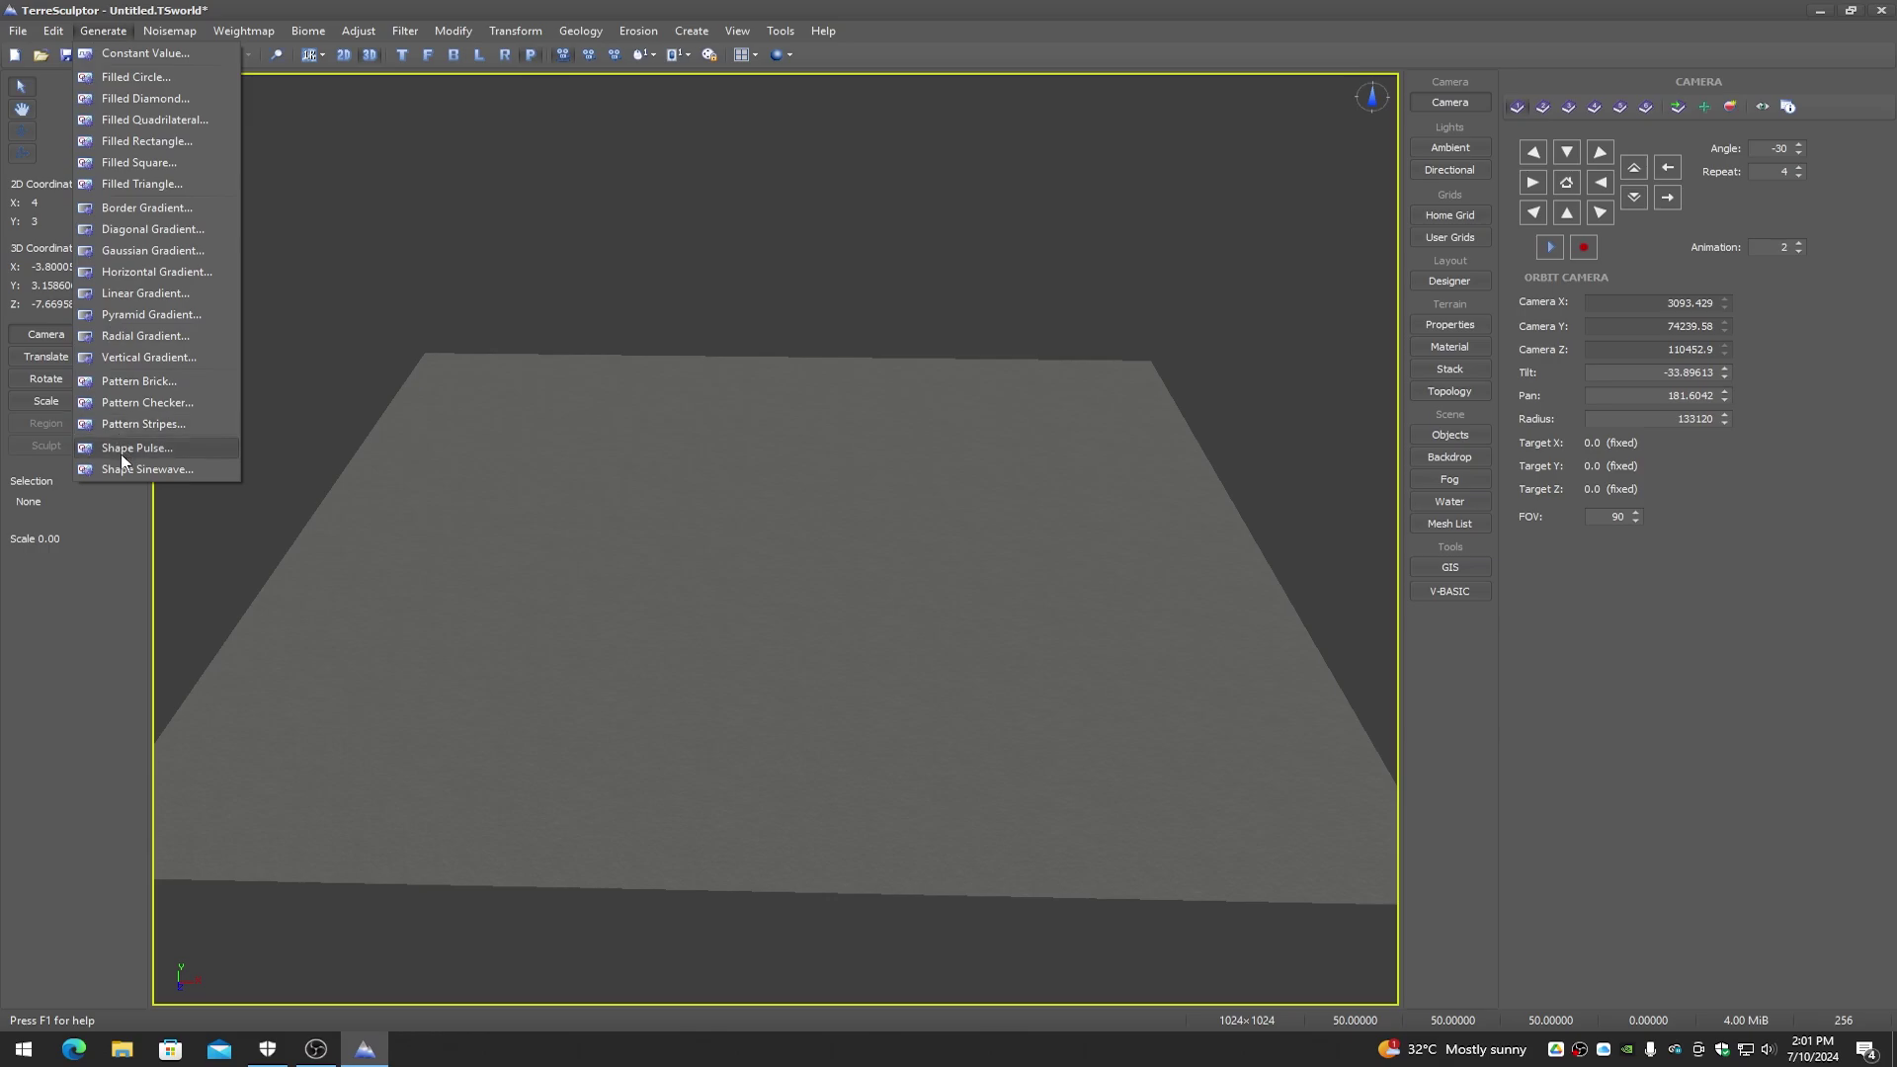
pyautogui.click(128, 380)
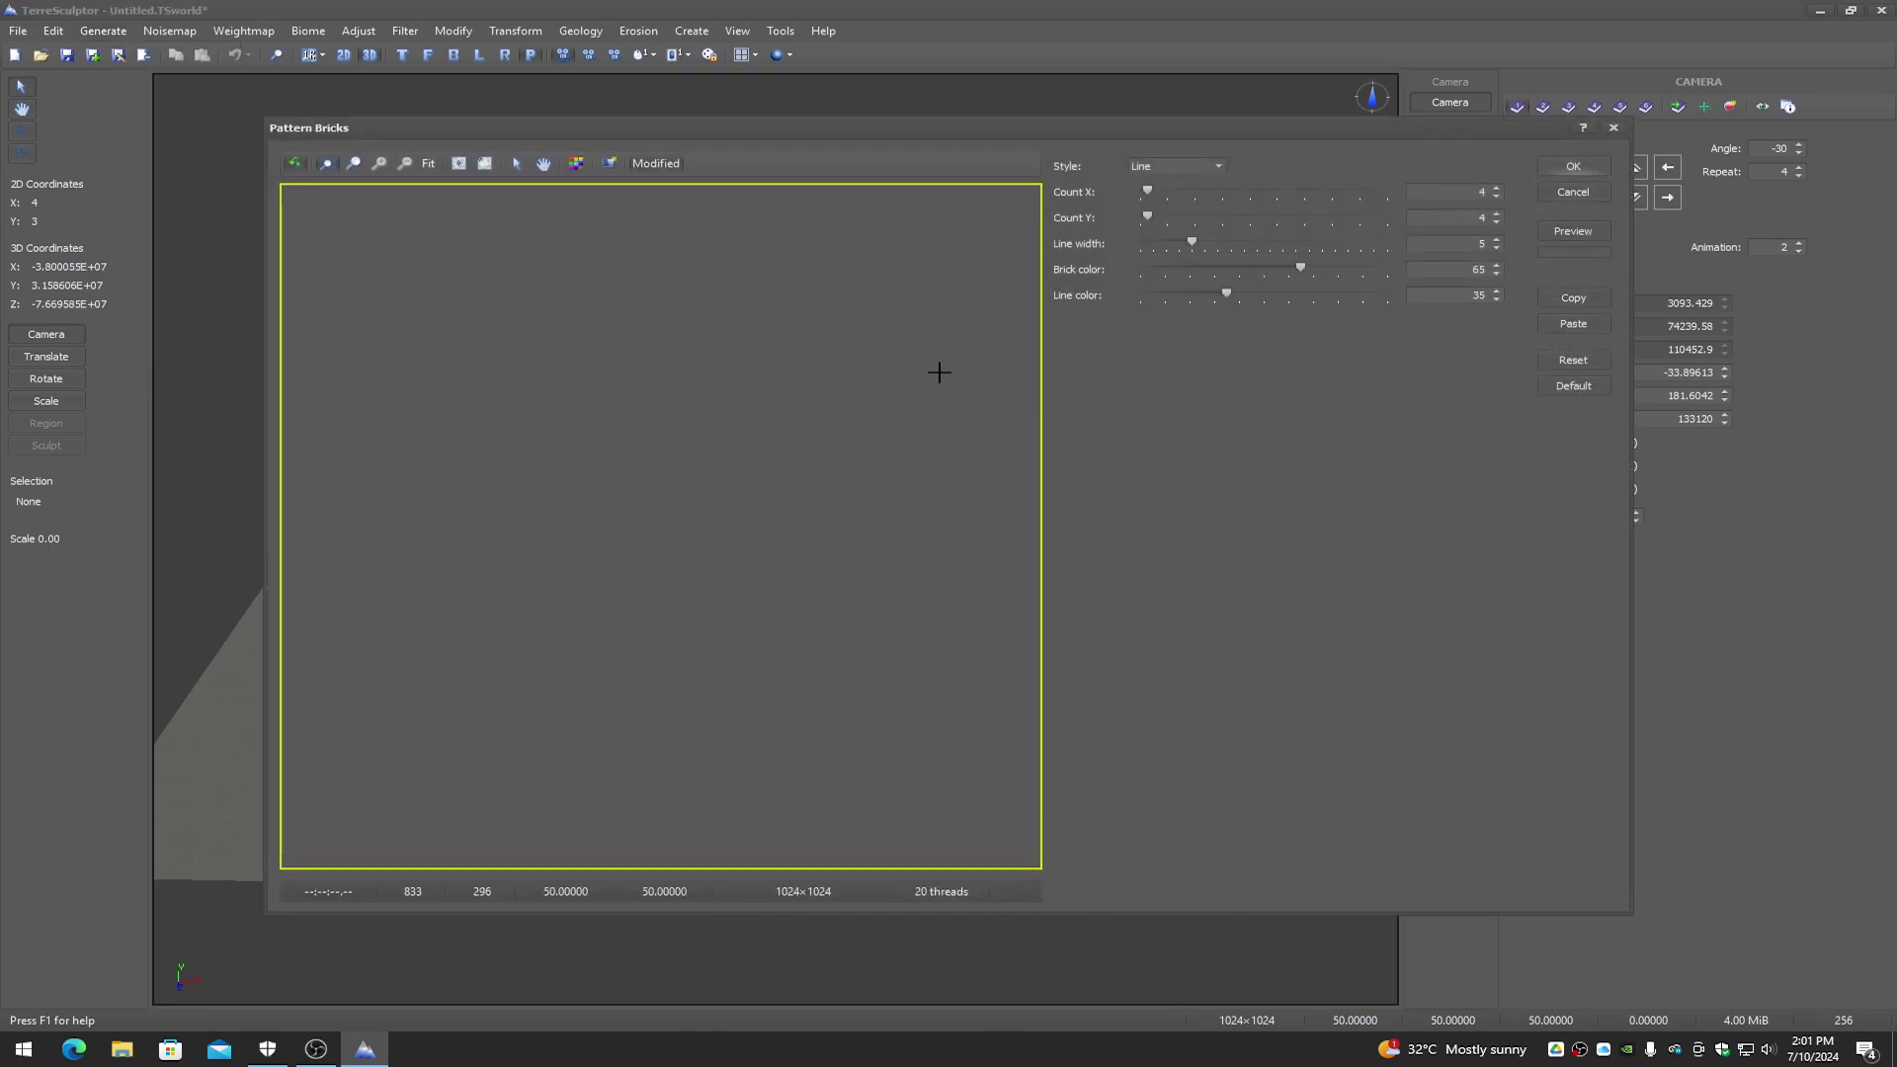
pyautogui.click(1573, 234)
pyautogui.click(1575, 194)
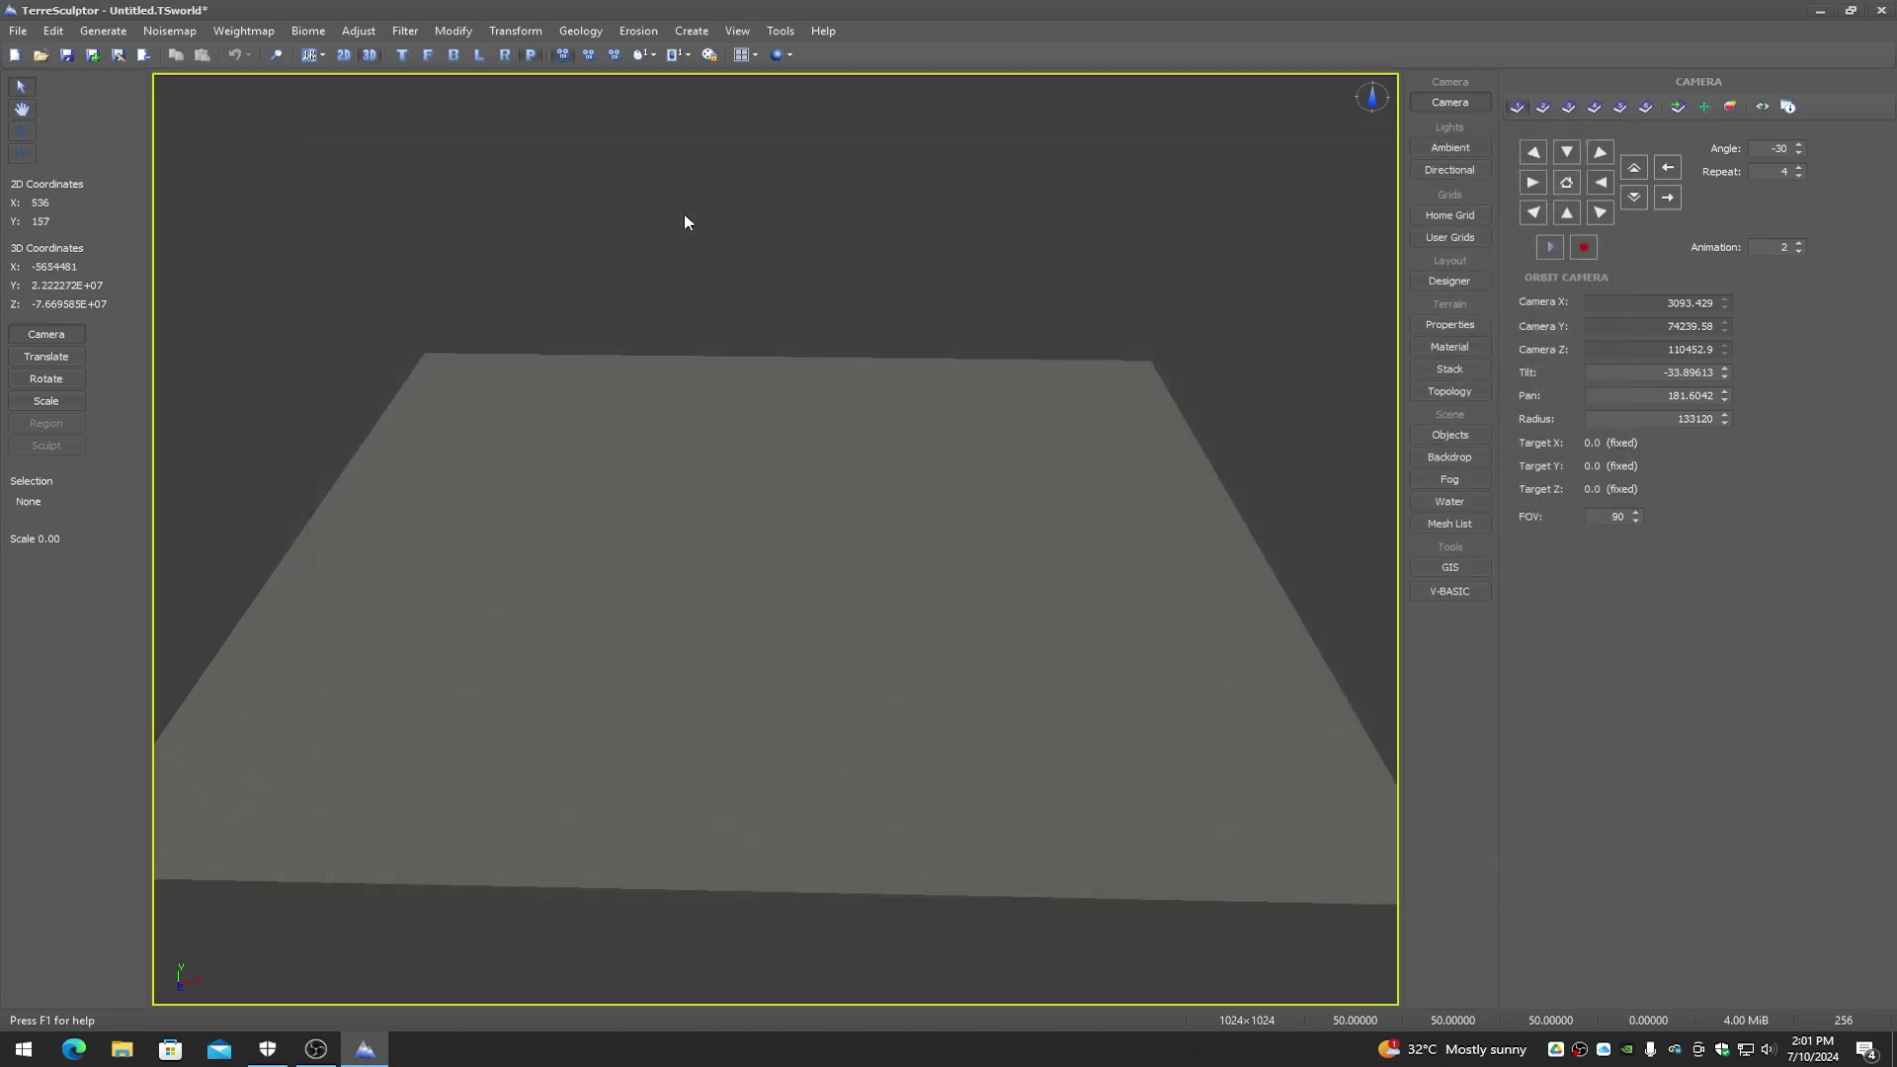
# Step: Generate a Gradient noisemap terrain from the Eroded Rivers preset, and undo it
pyautogui.click(170, 30)
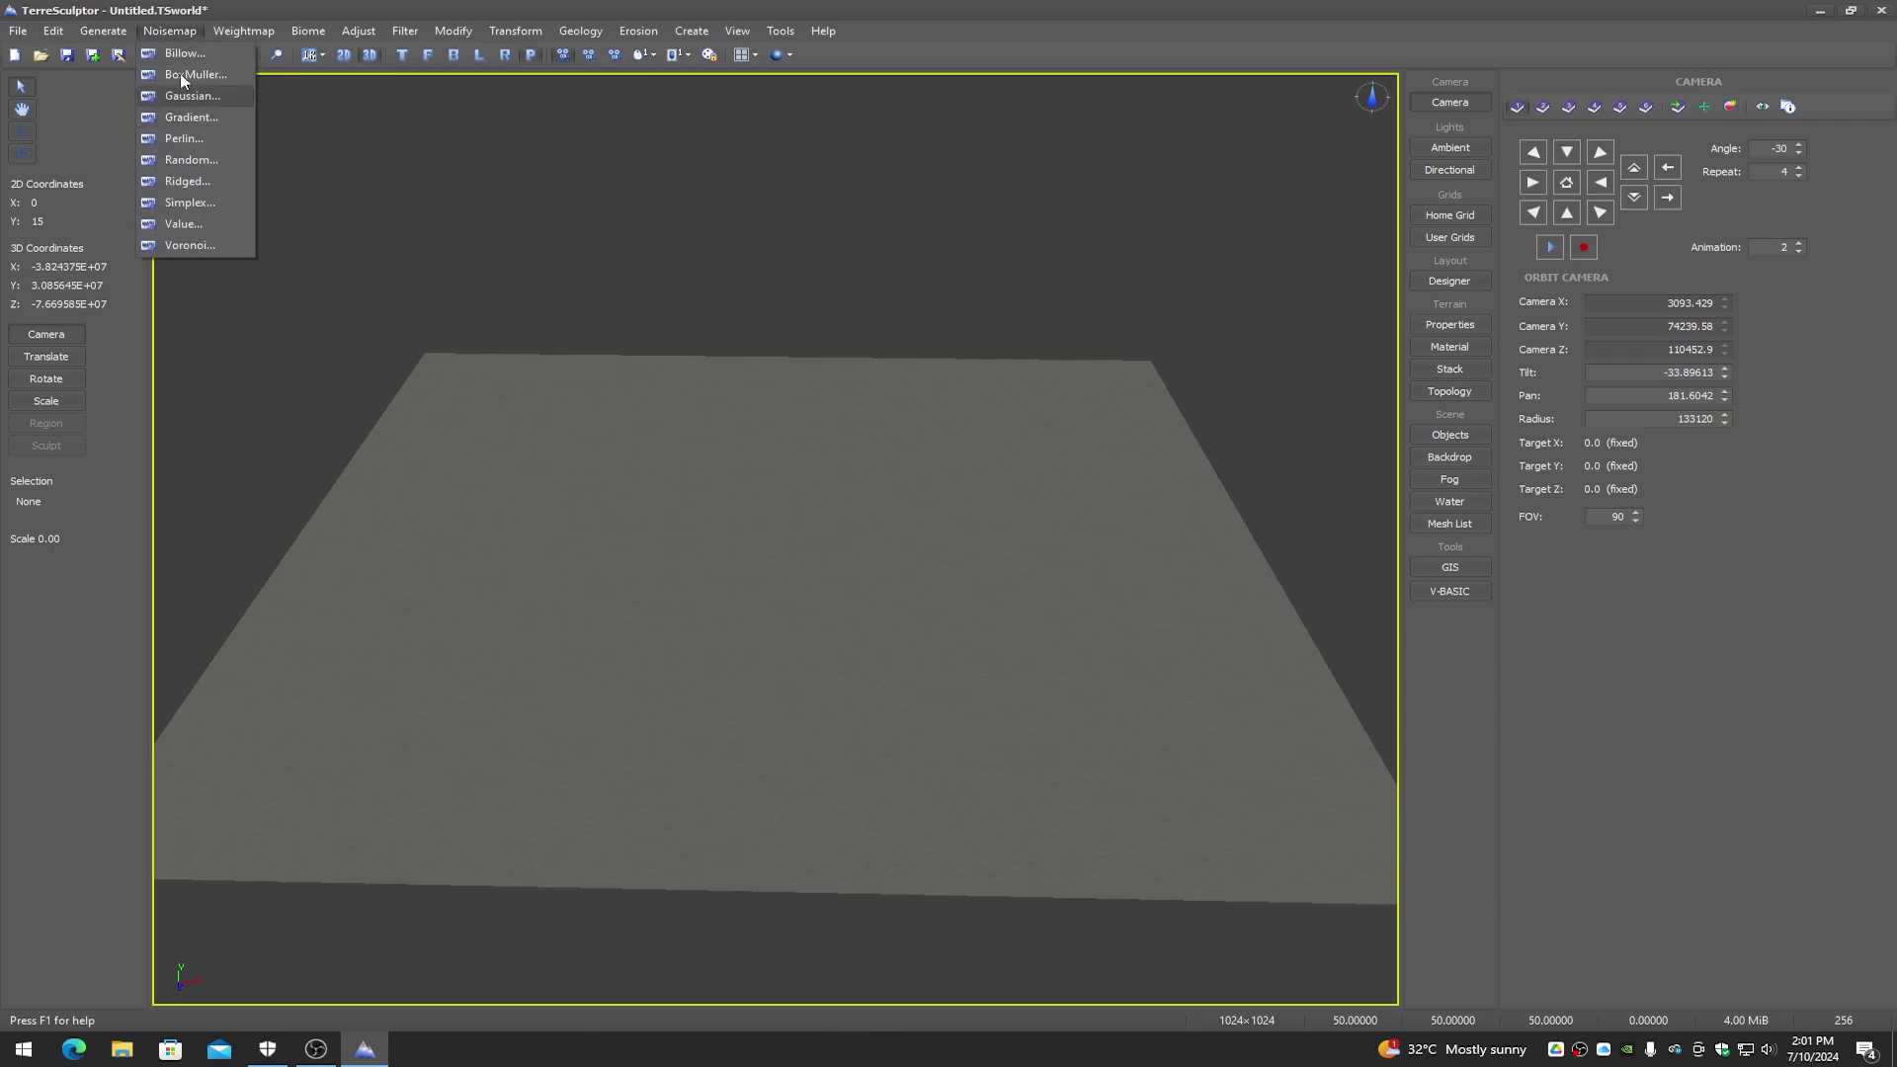
pyautogui.click(188, 117)
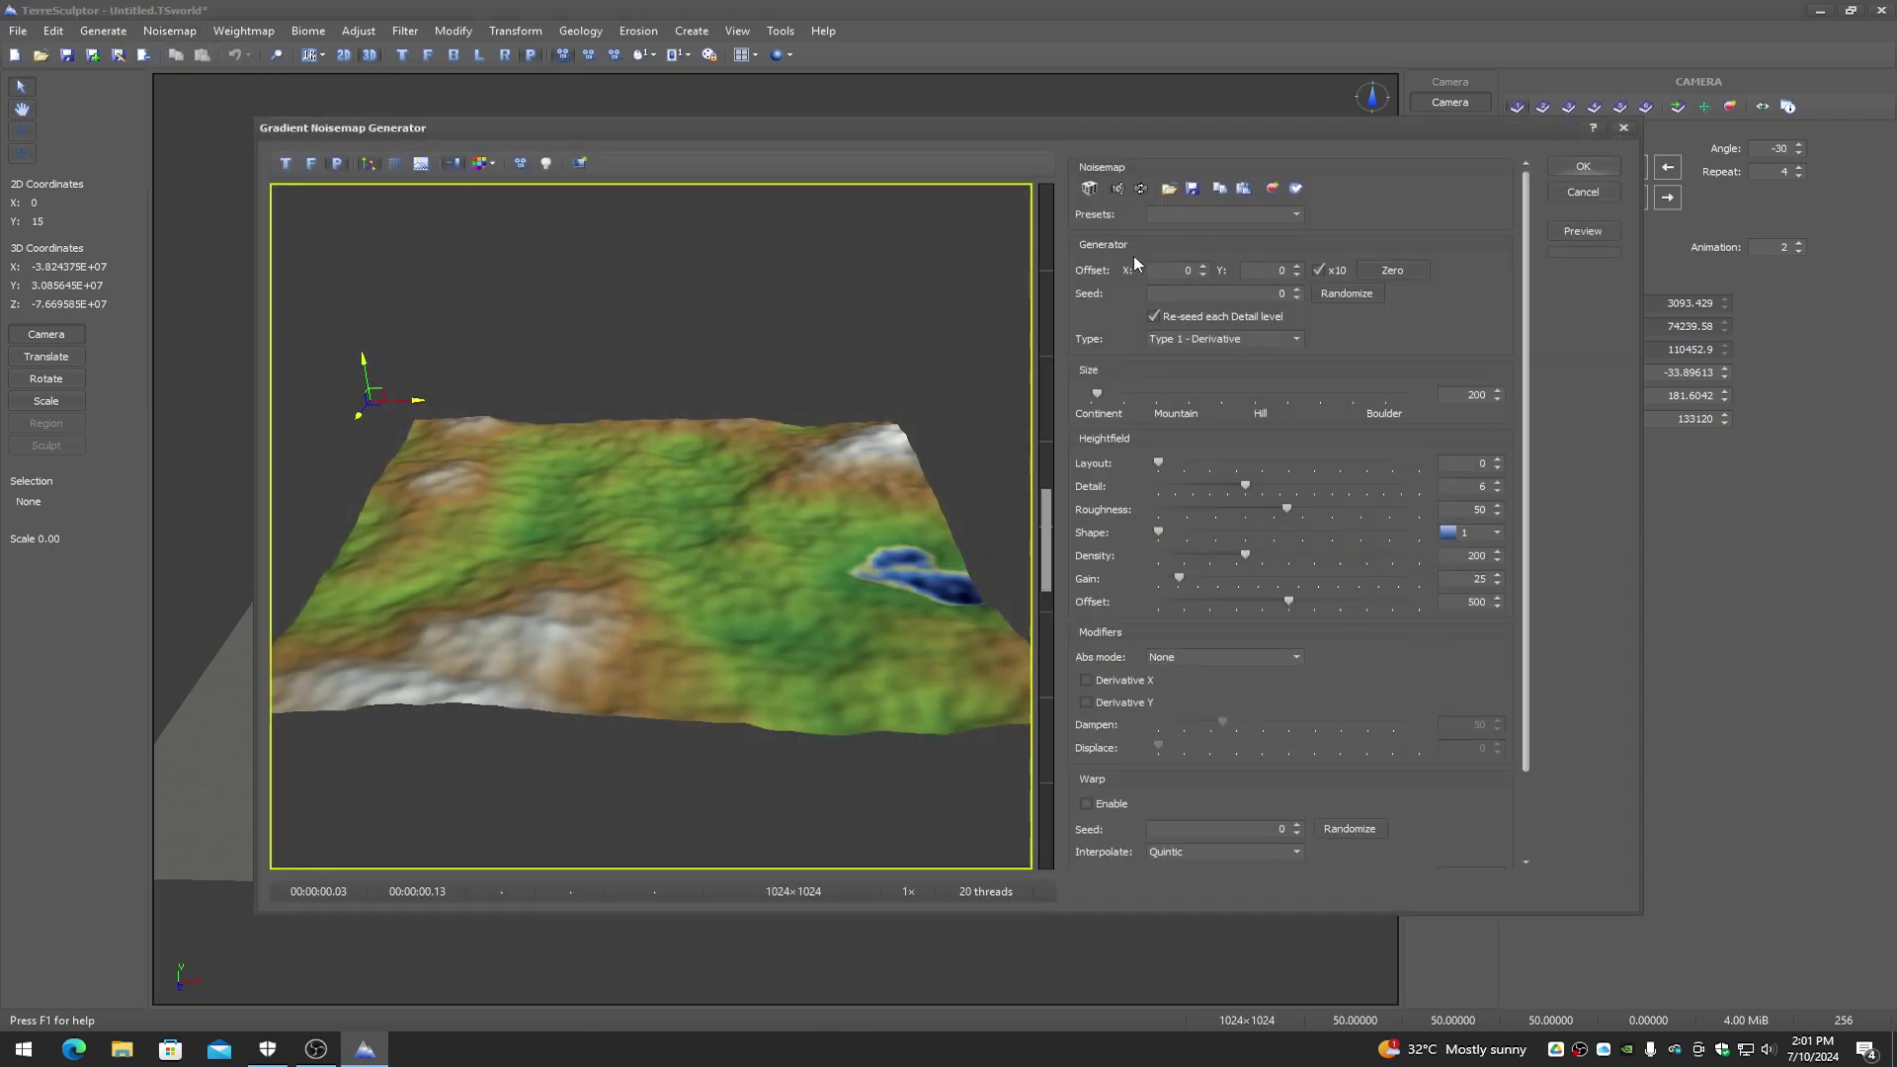
pyautogui.click(1194, 210)
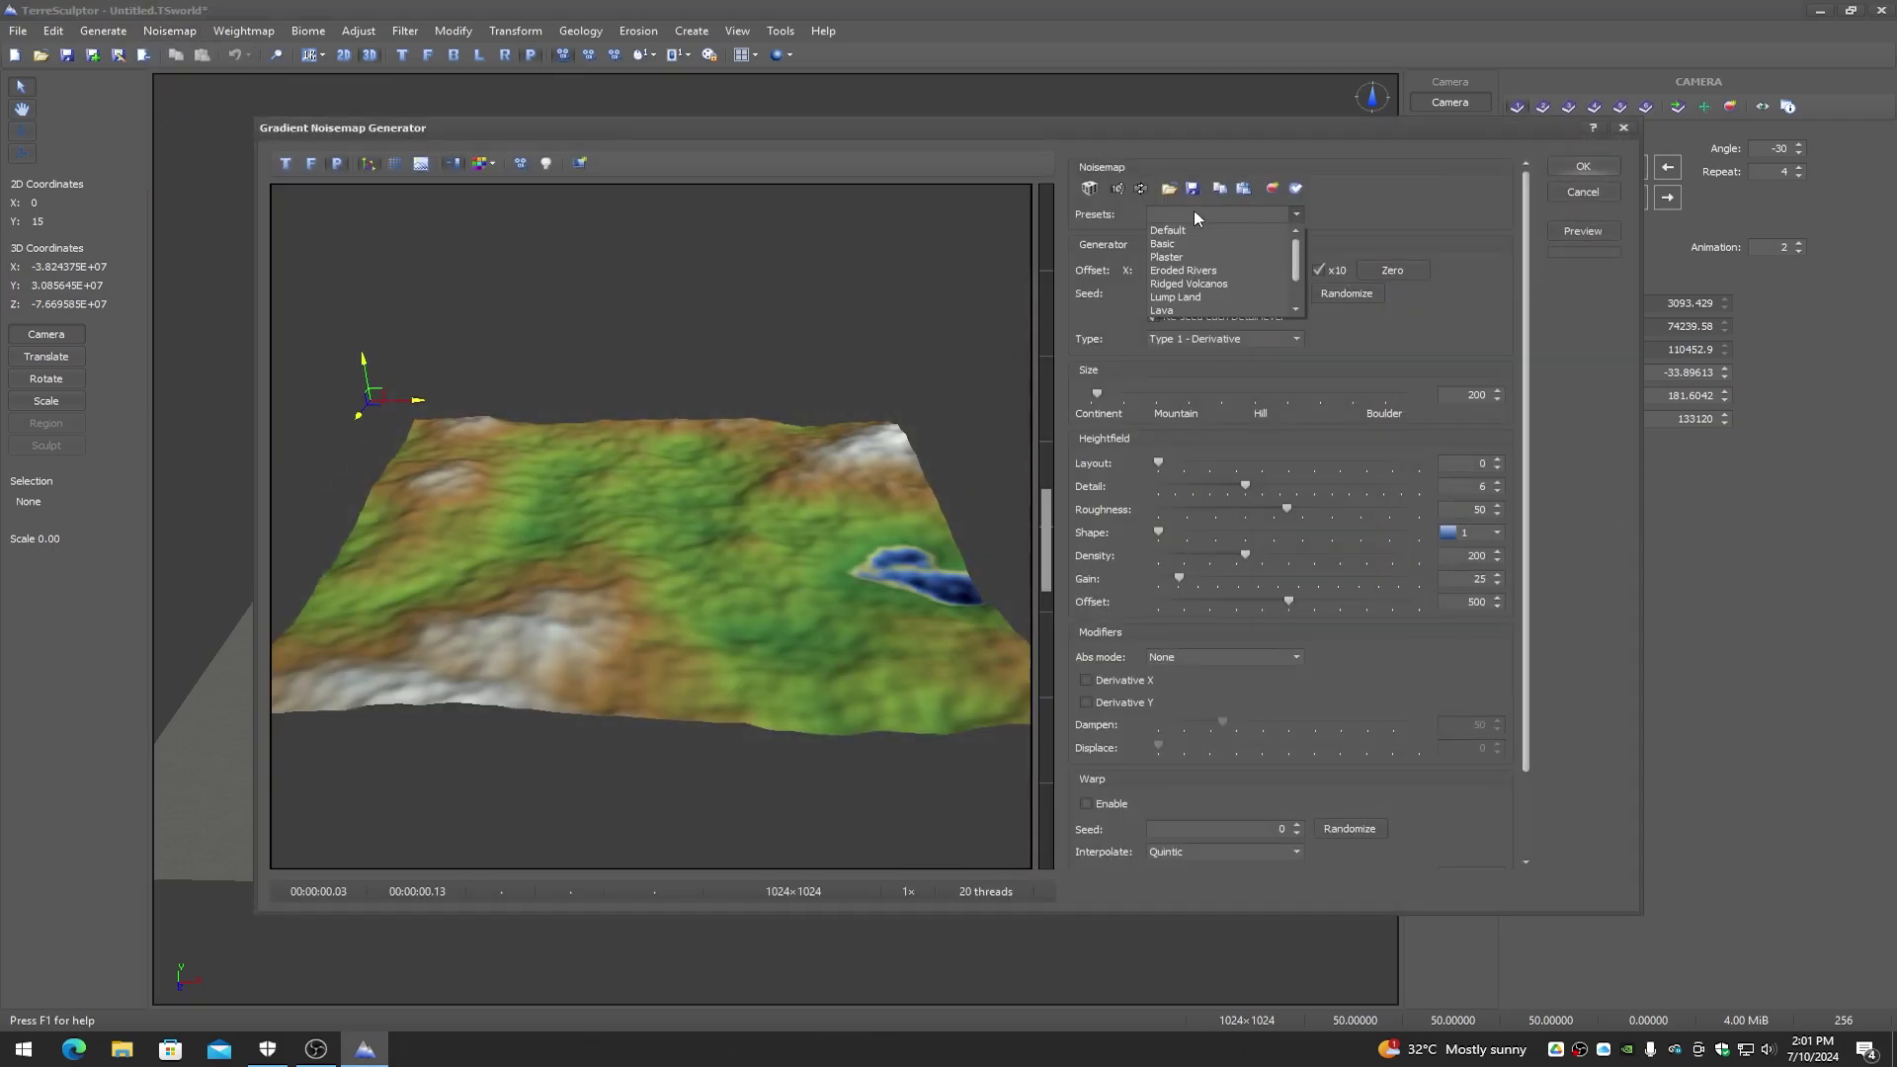
pyautogui.click(1191, 273)
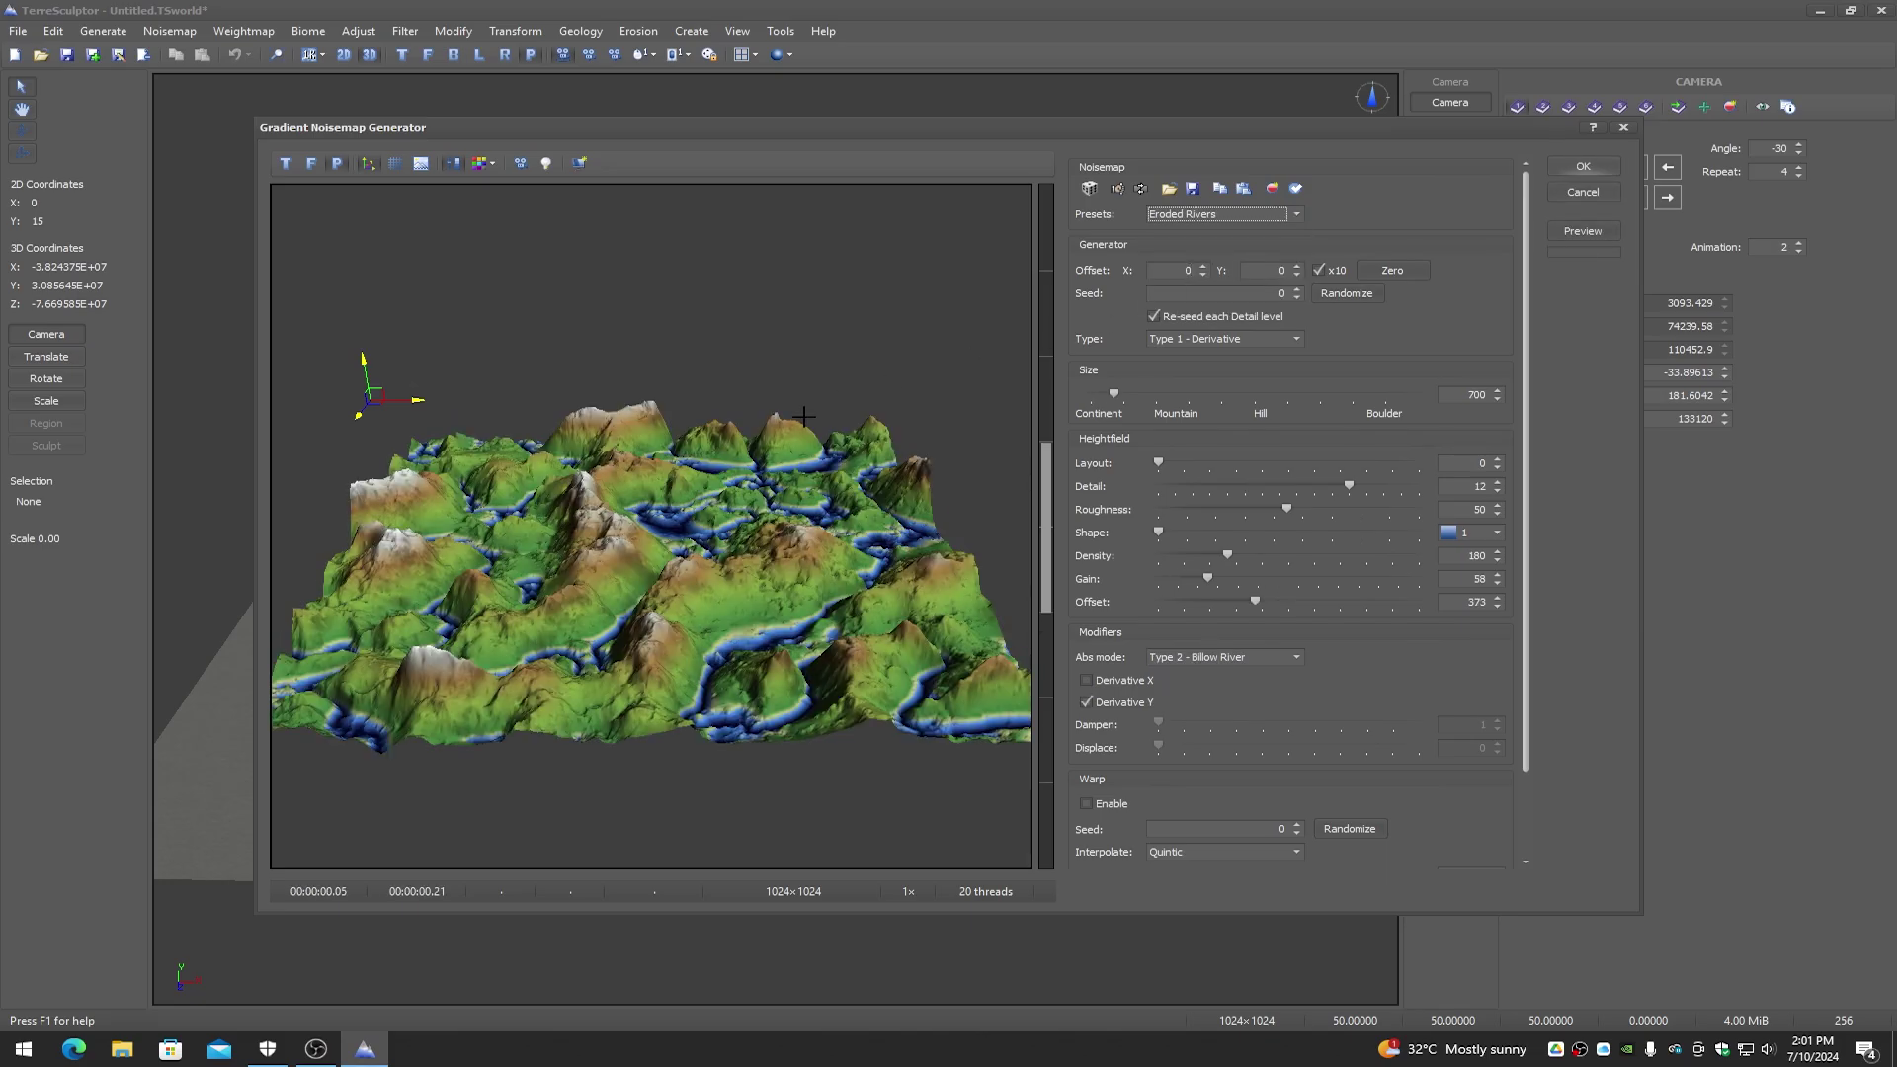
pyautogui.click(1585, 168)
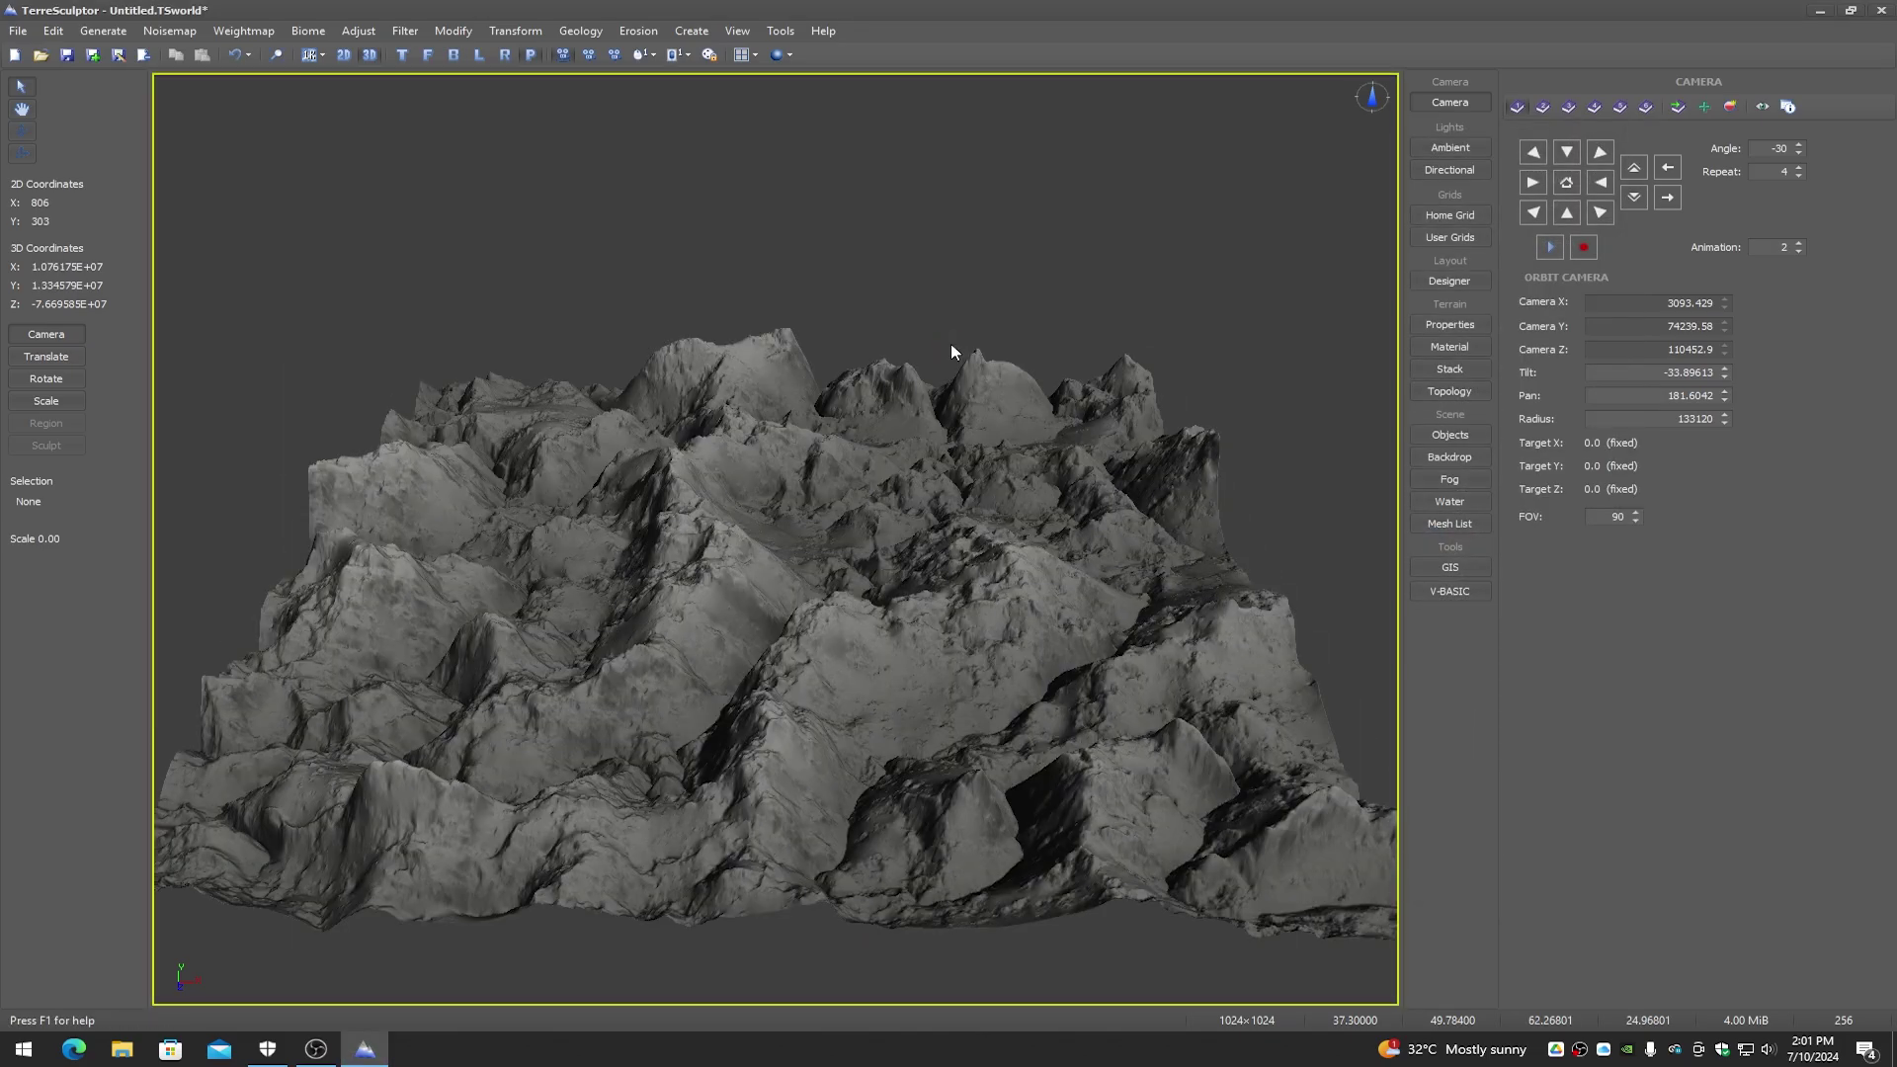
pyautogui.click(234, 55)
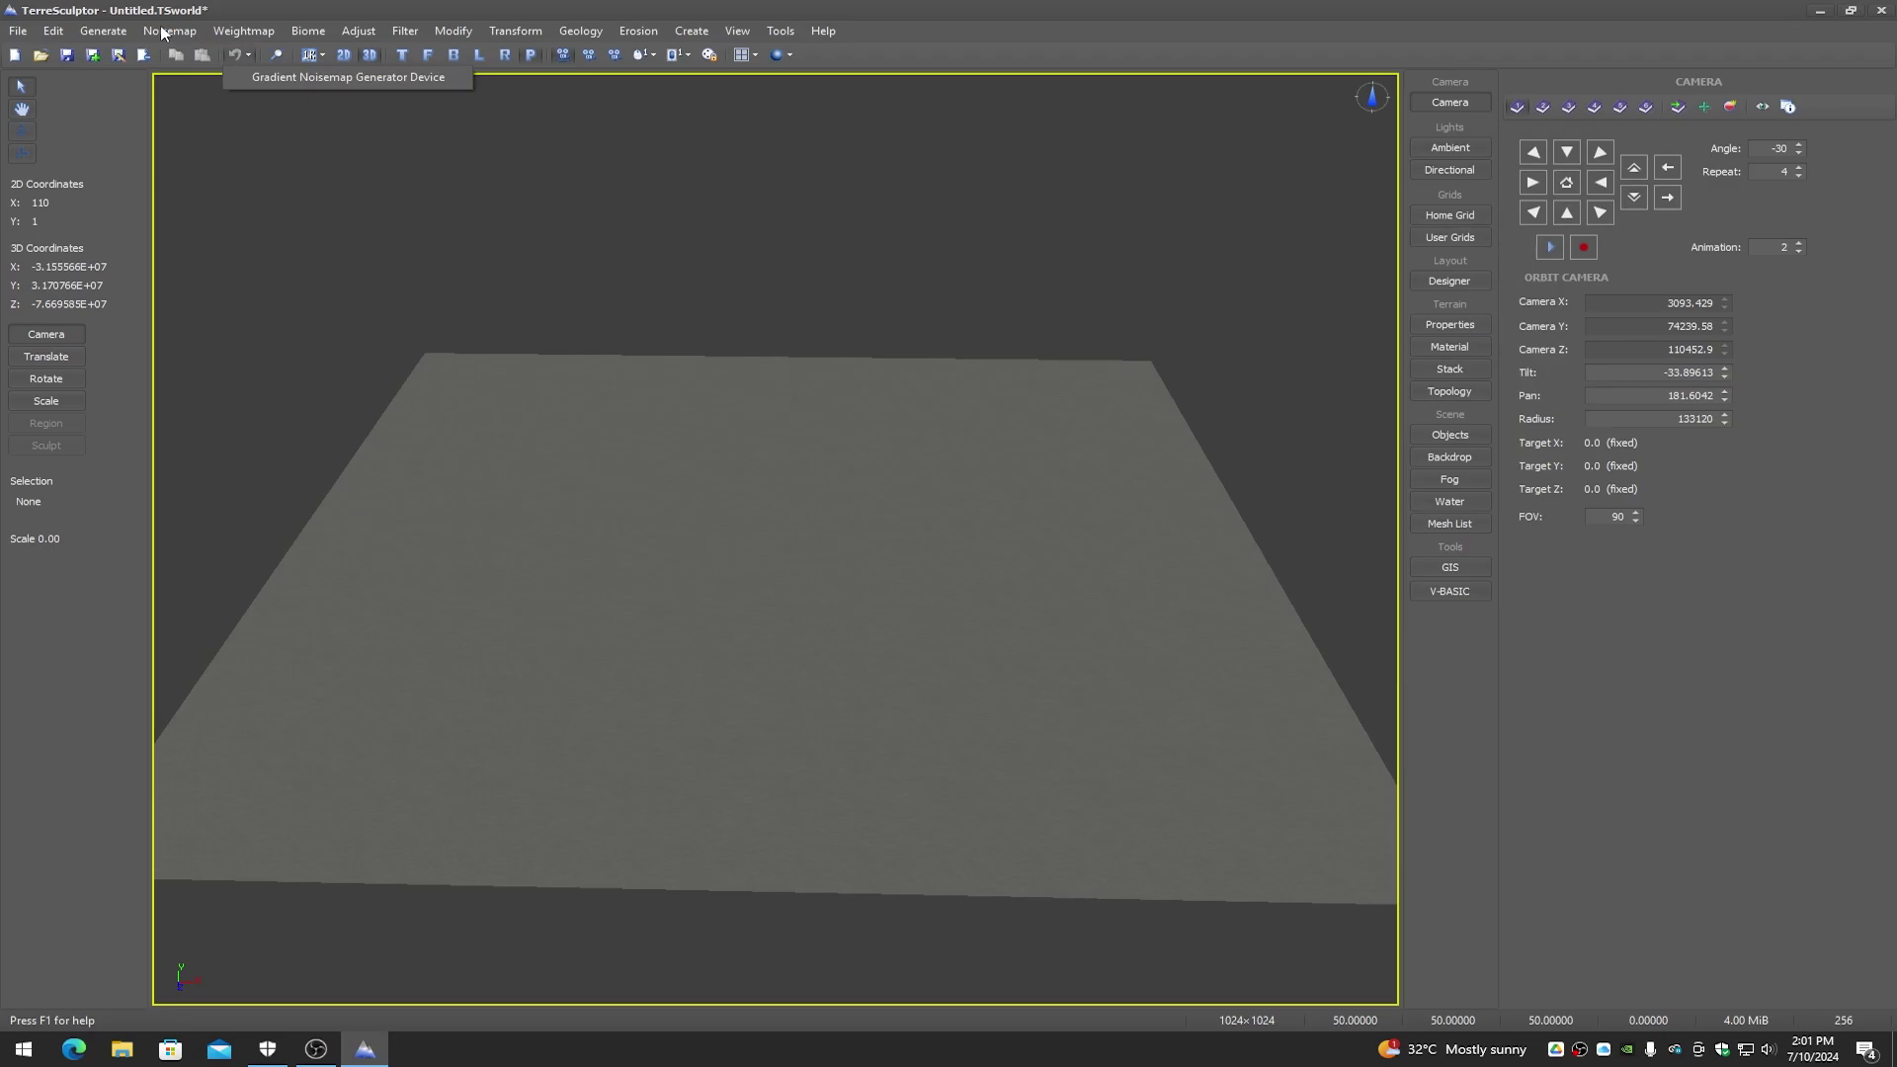
# Step: Try the Real Dunes preset in the Voronoi noisemap generator with the heightfield gain at 47, and discard it
pyautogui.click(170, 31)
pyautogui.click(190, 245)
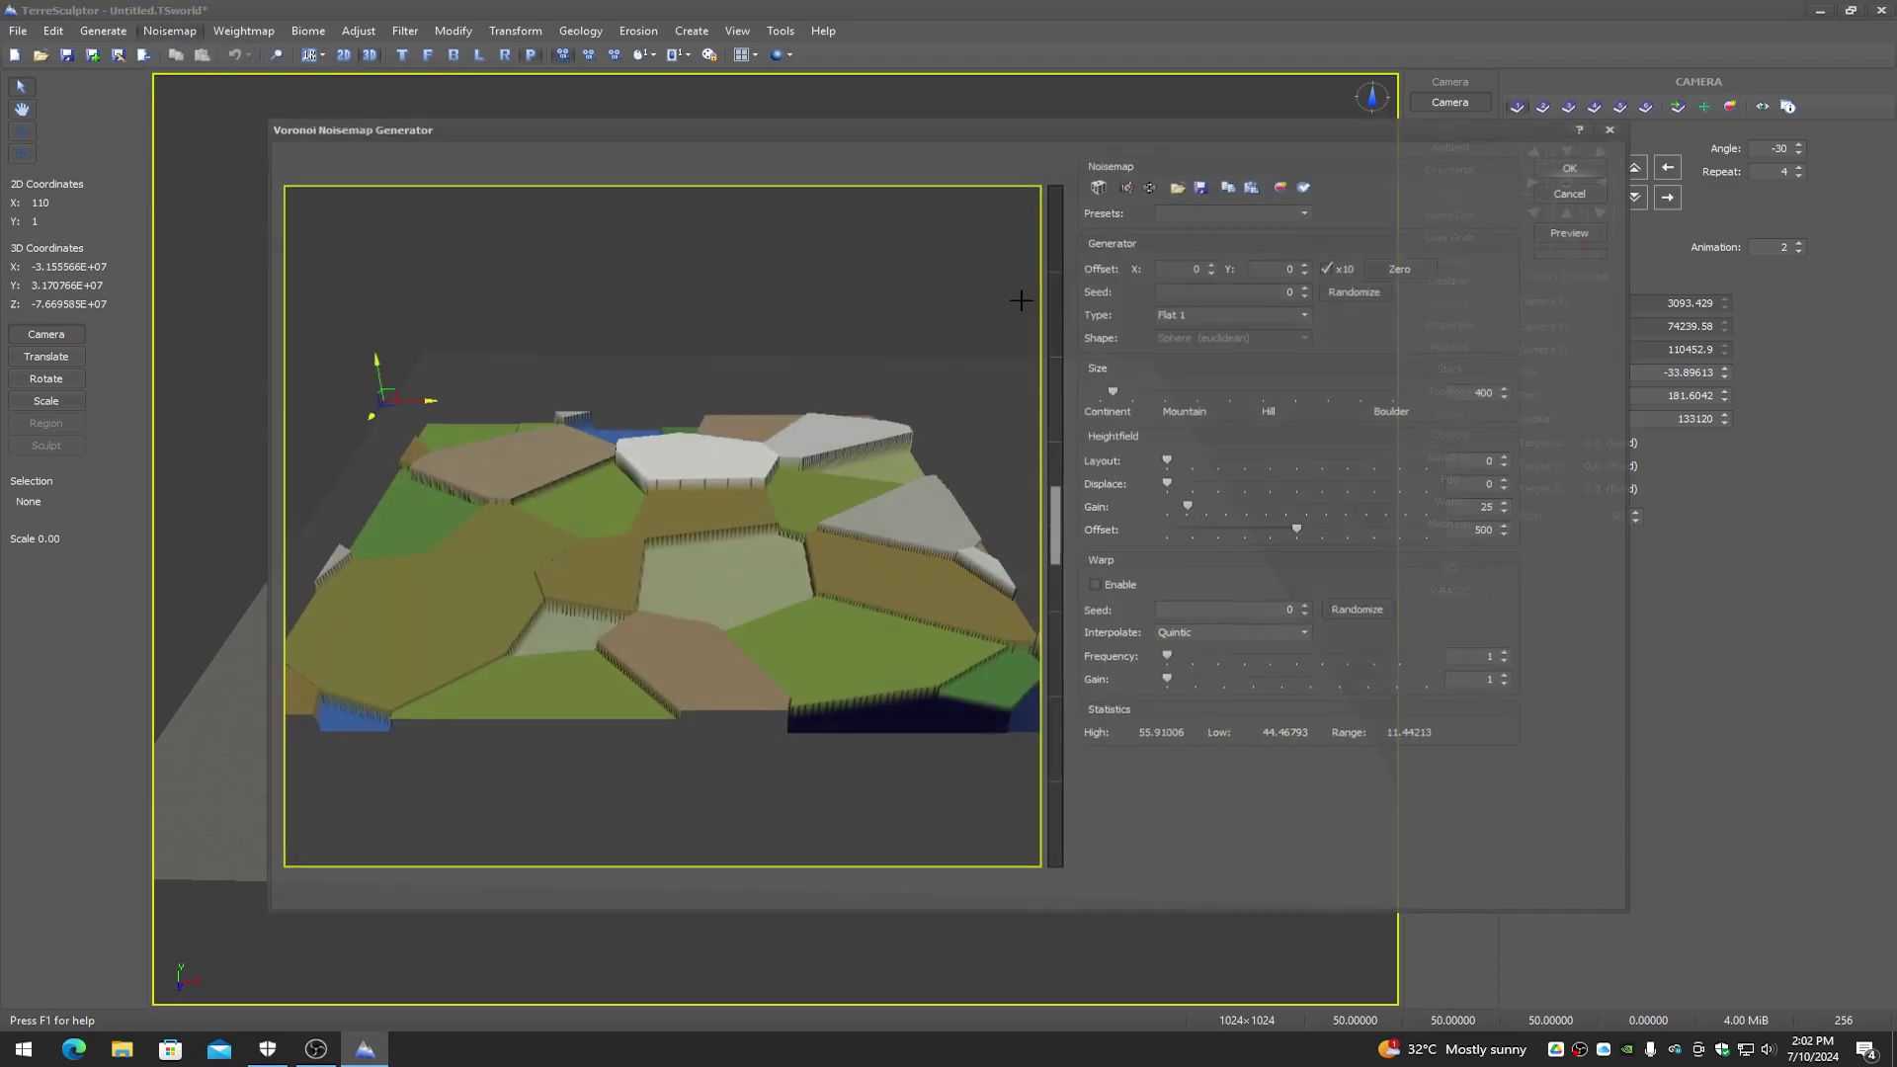
pyautogui.click(1219, 211)
pyautogui.moveTo(1307, 247); pyautogui.dragTo(1308, 258)
pyautogui.click(1189, 268)
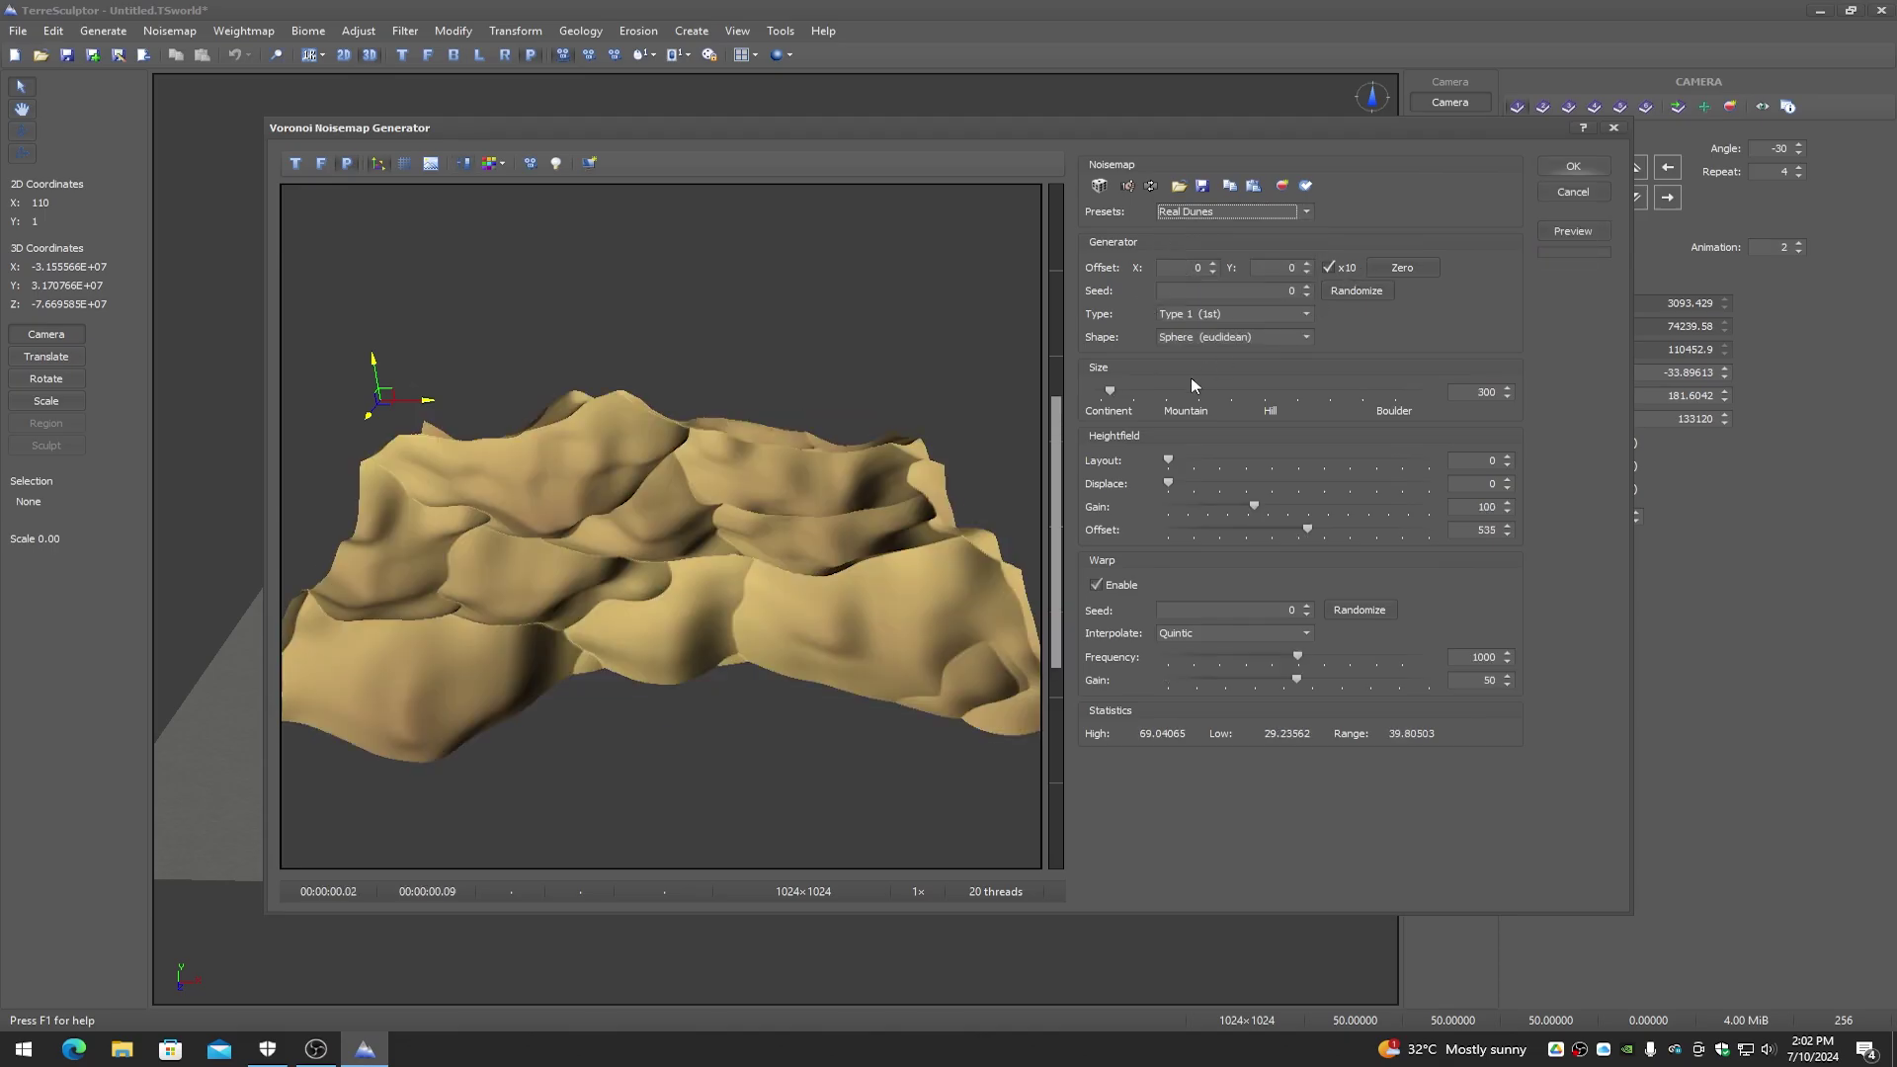
pyautogui.moveTo(1249, 509); pyautogui.dragTo(1209, 508)
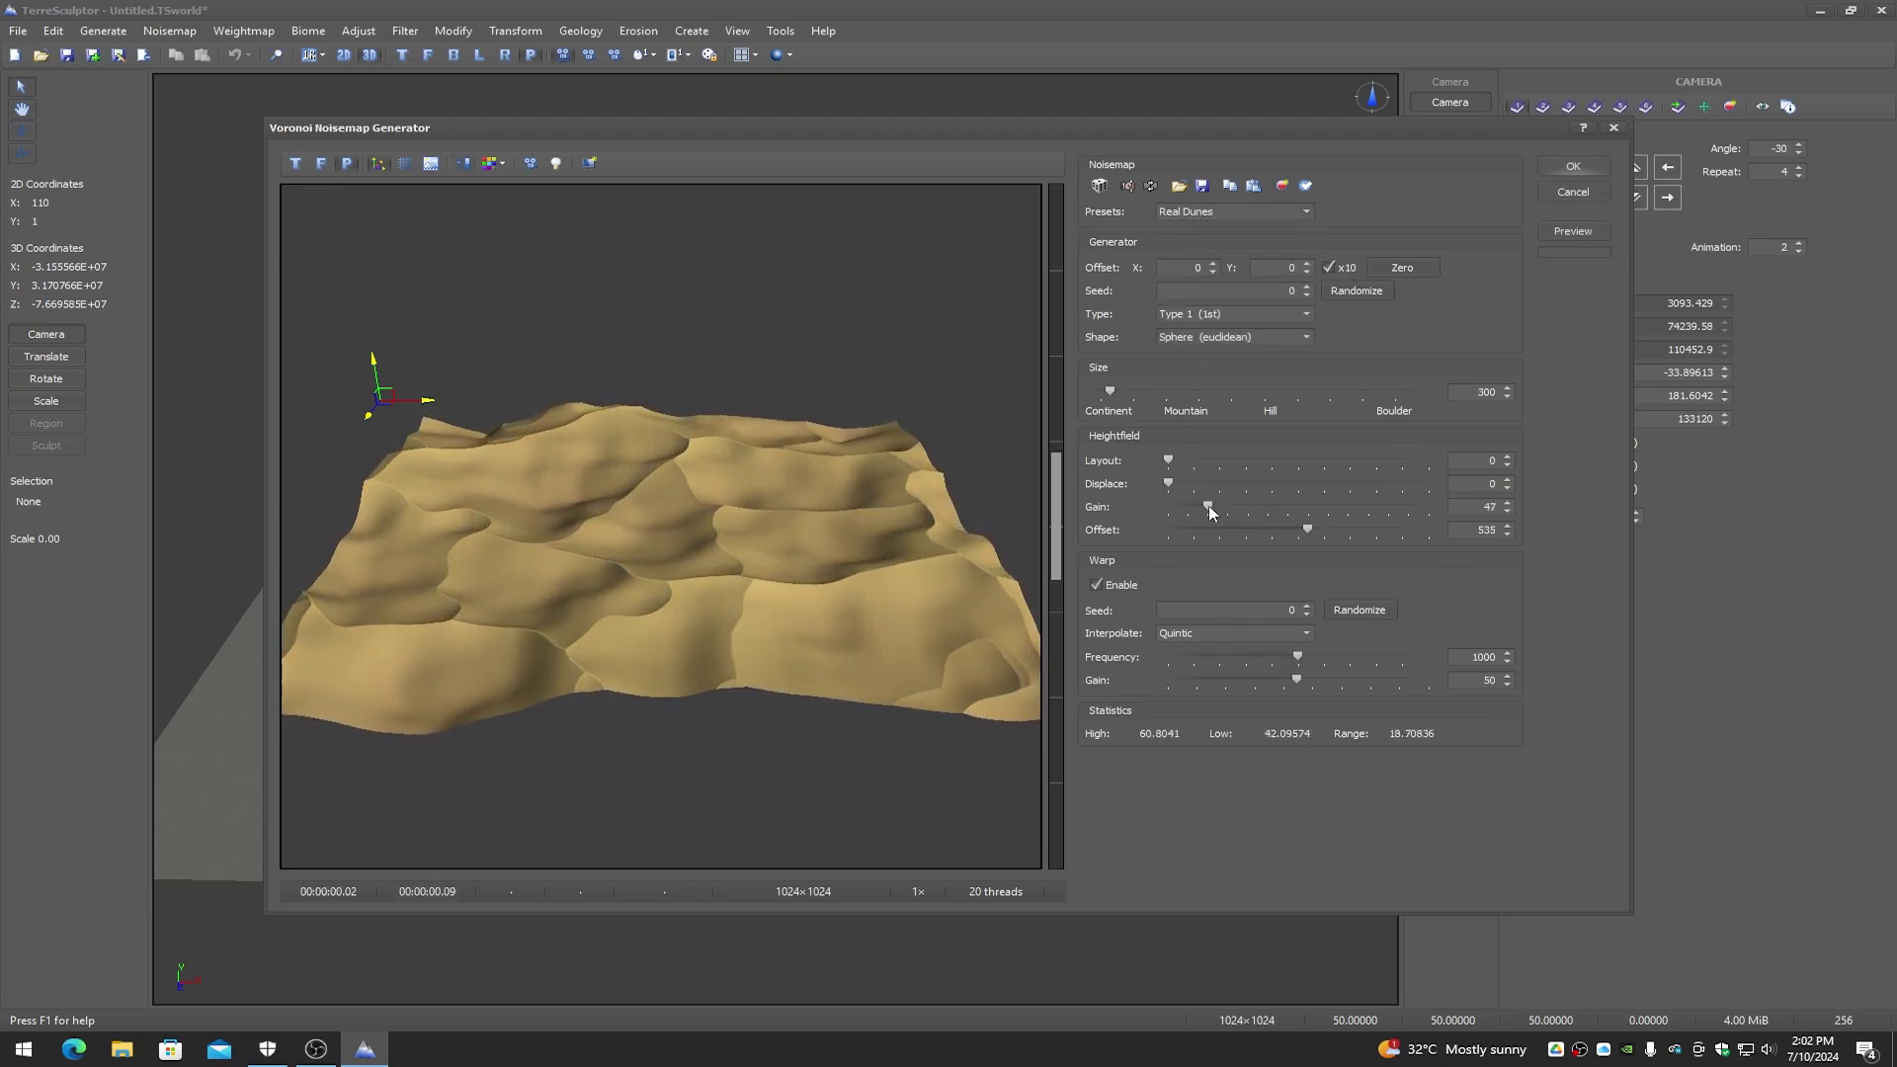
pyautogui.click(1573, 192)
# Step: Preview the Islands preset in the Billow noisemap generator and discard it
pyautogui.click(168, 34)
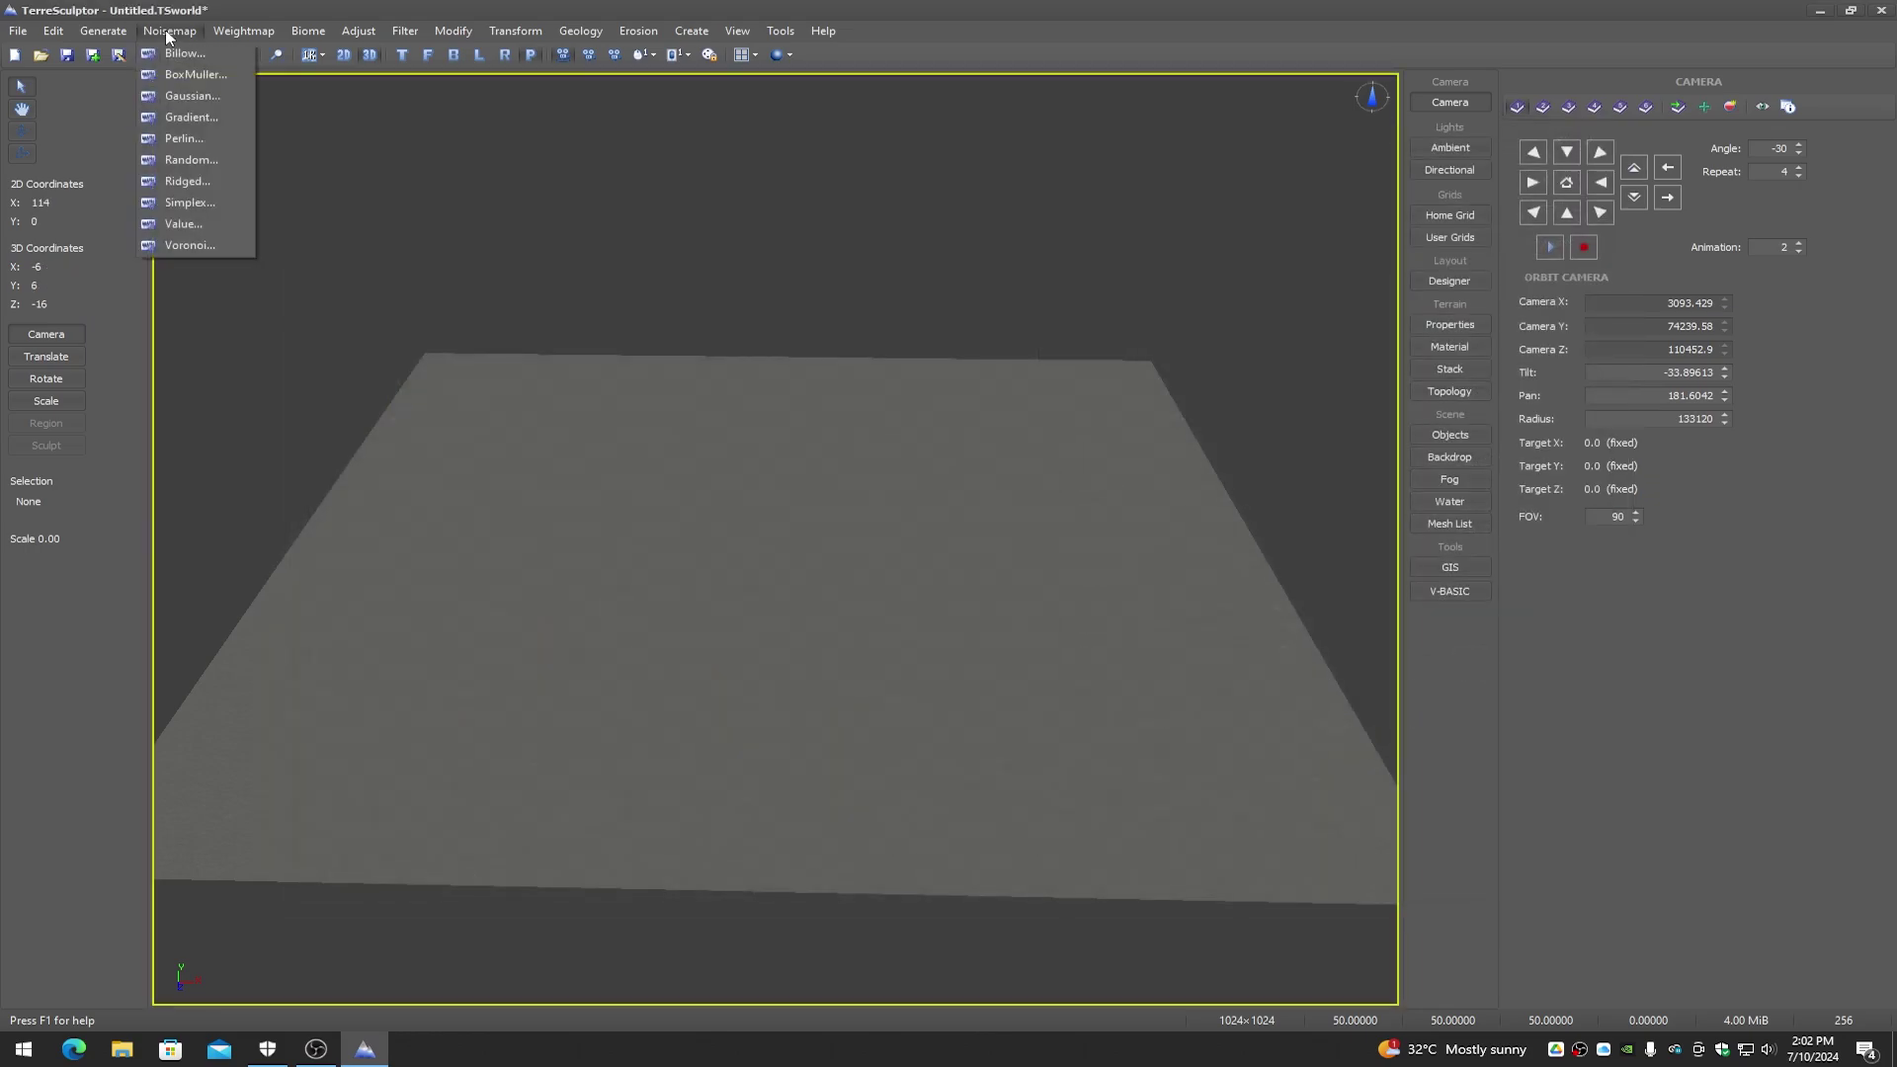
pyautogui.click(174, 49)
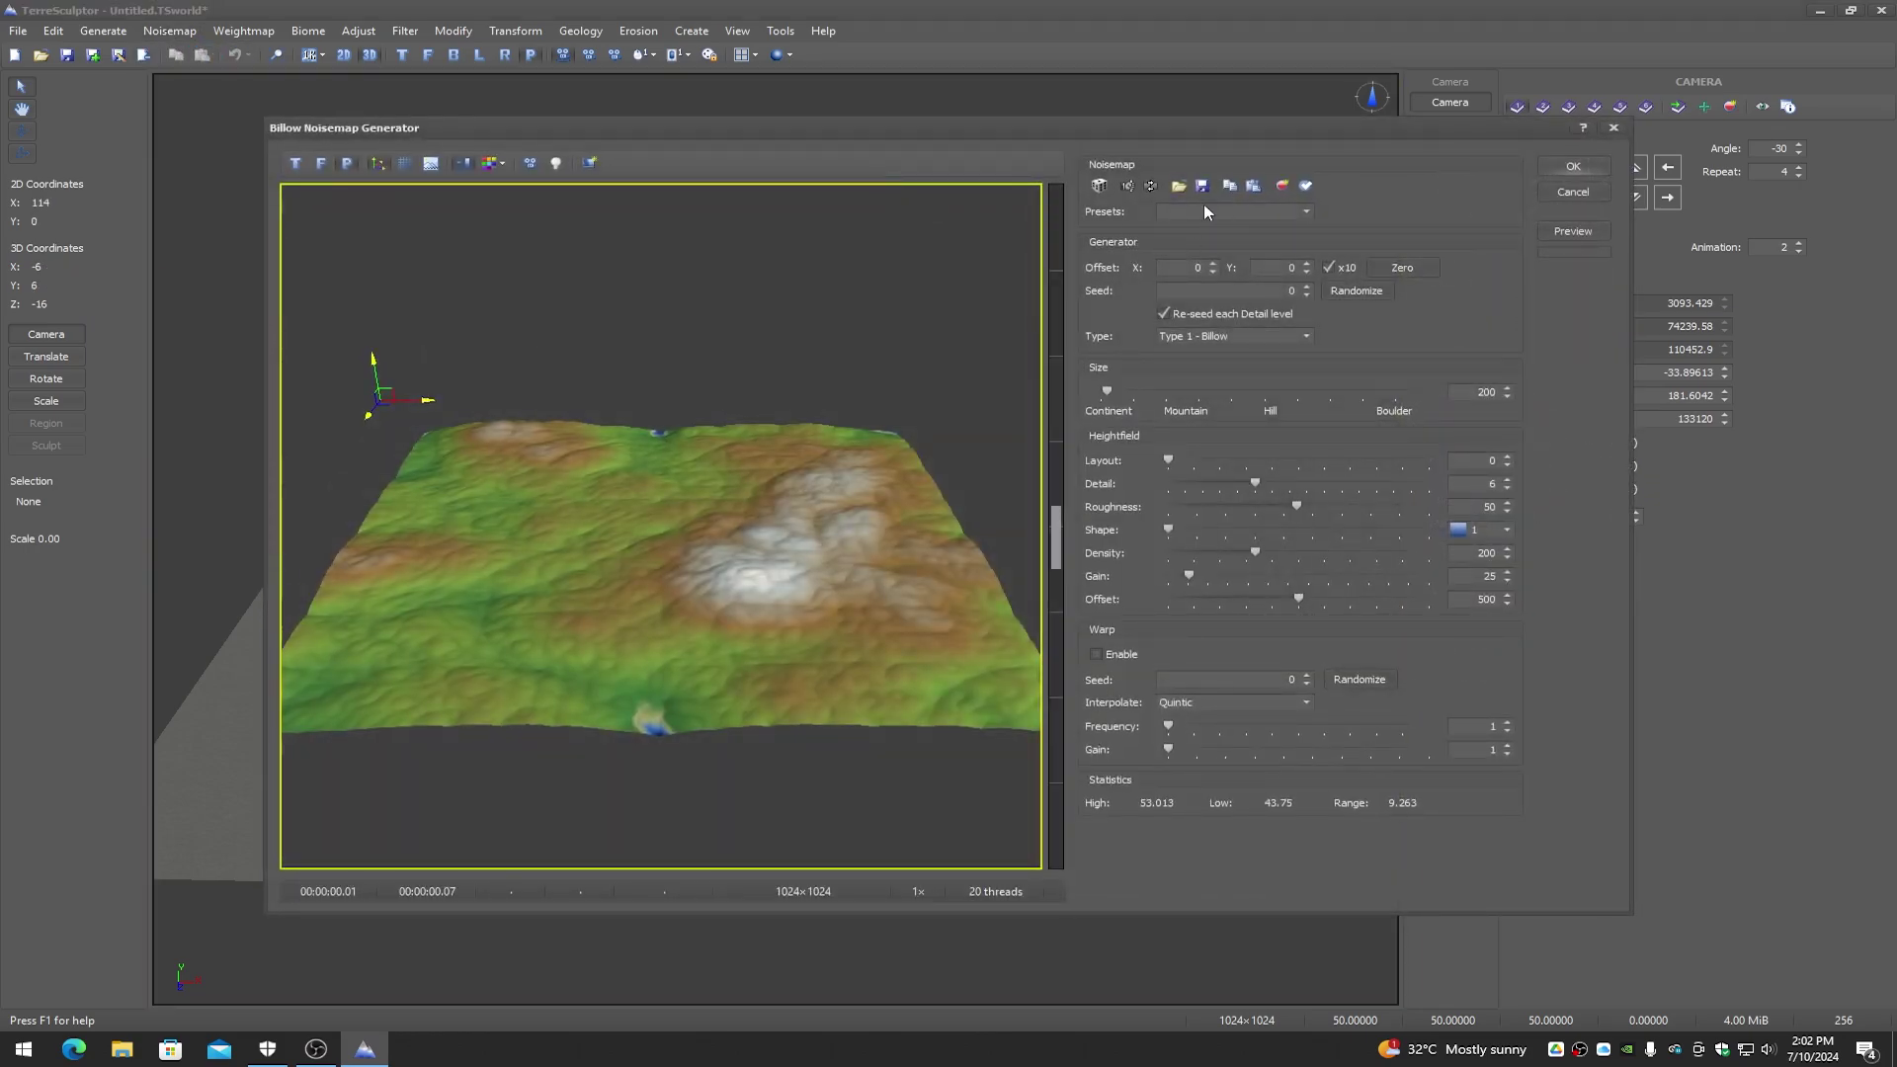
pyautogui.click(1202, 211)
pyautogui.click(1184, 288)
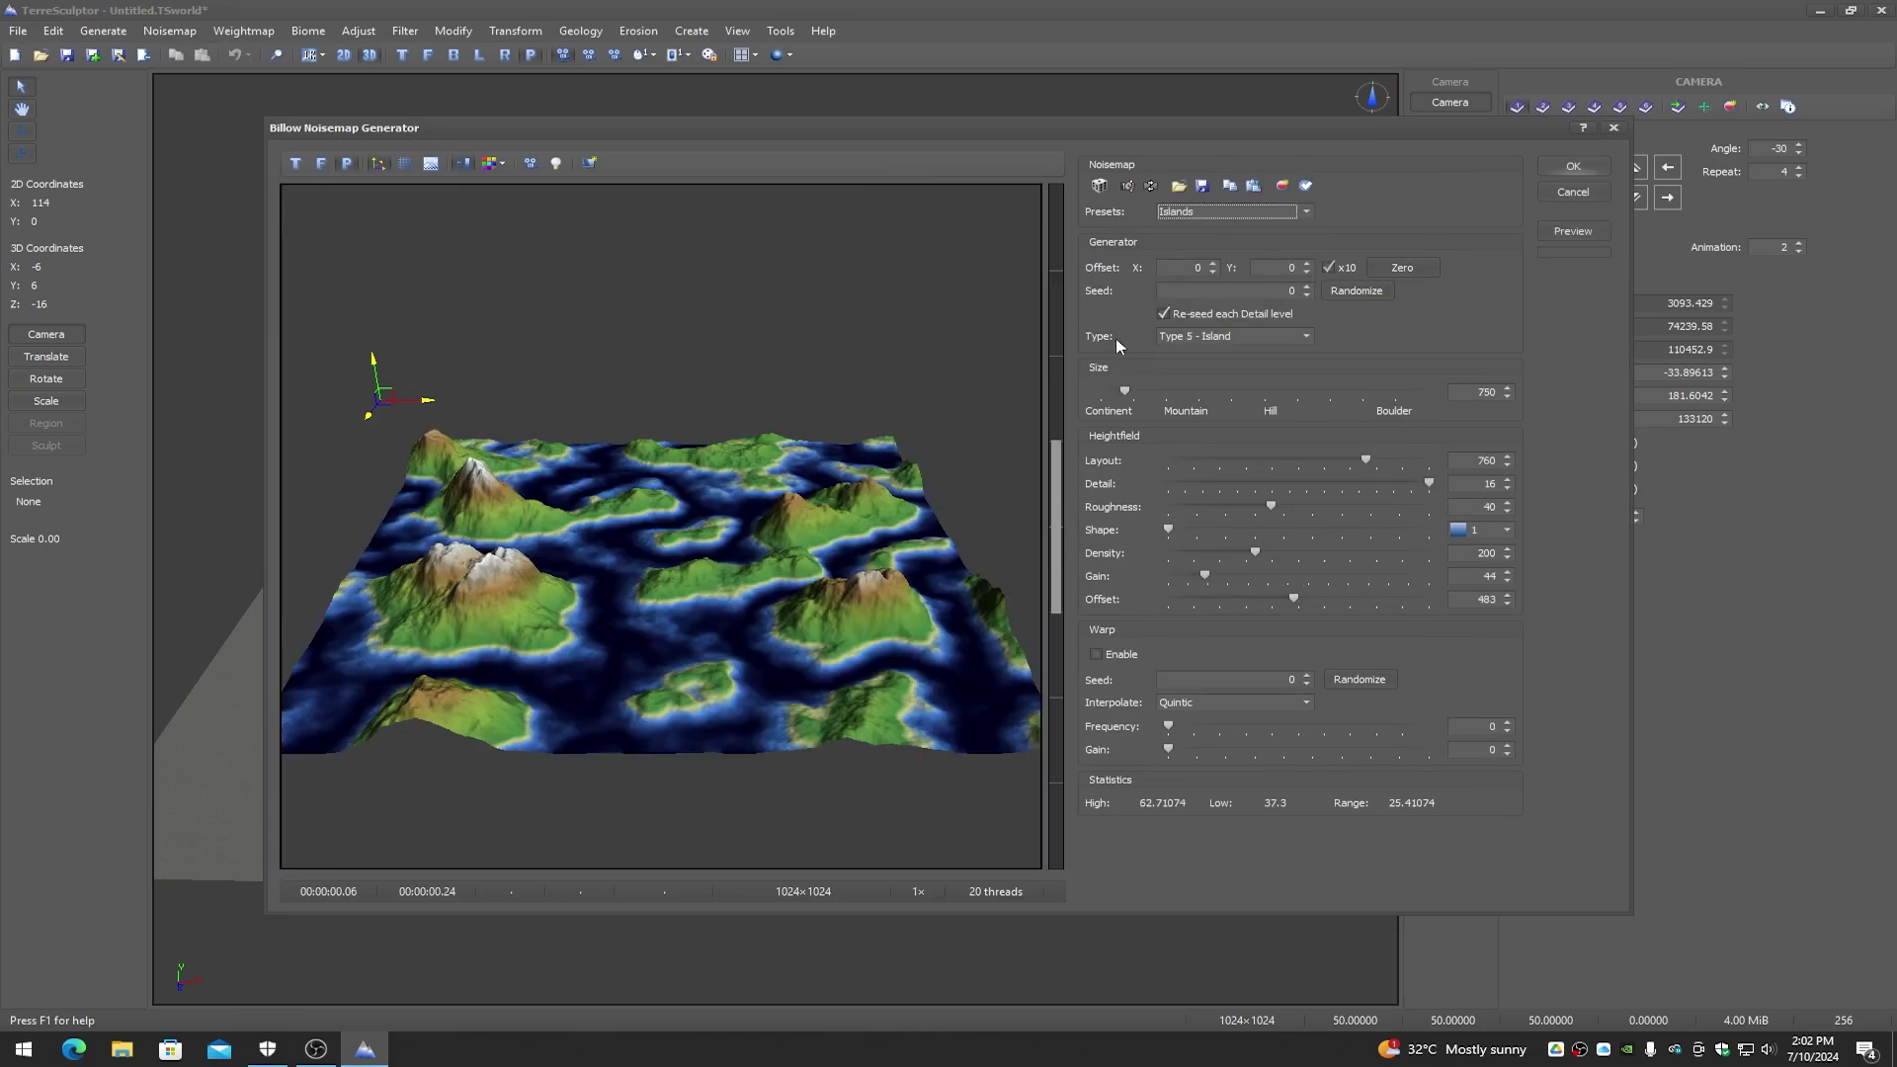
pyautogui.click(1571, 192)
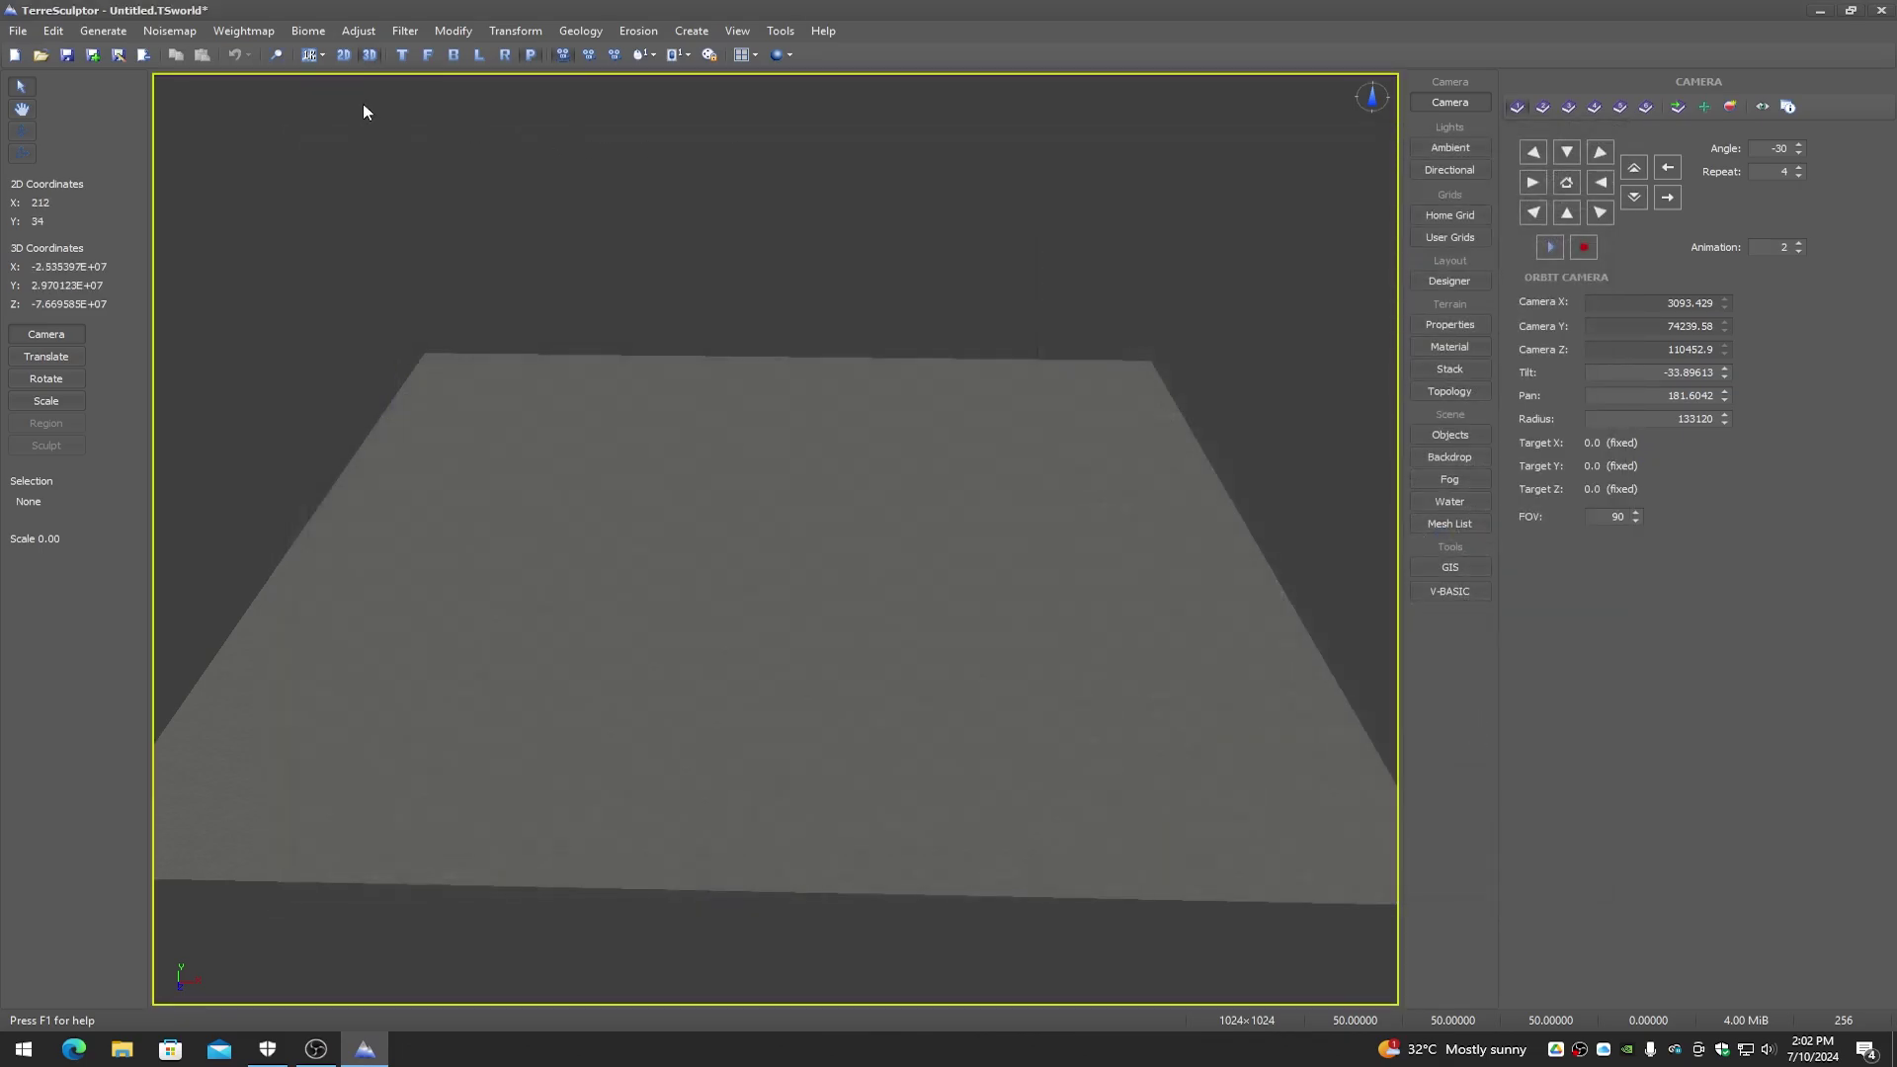
# Step: Generate a Gradient noisemap terrain with the generator's existing Type 1 - Derivative settings and apply it
pyautogui.click(176, 30)
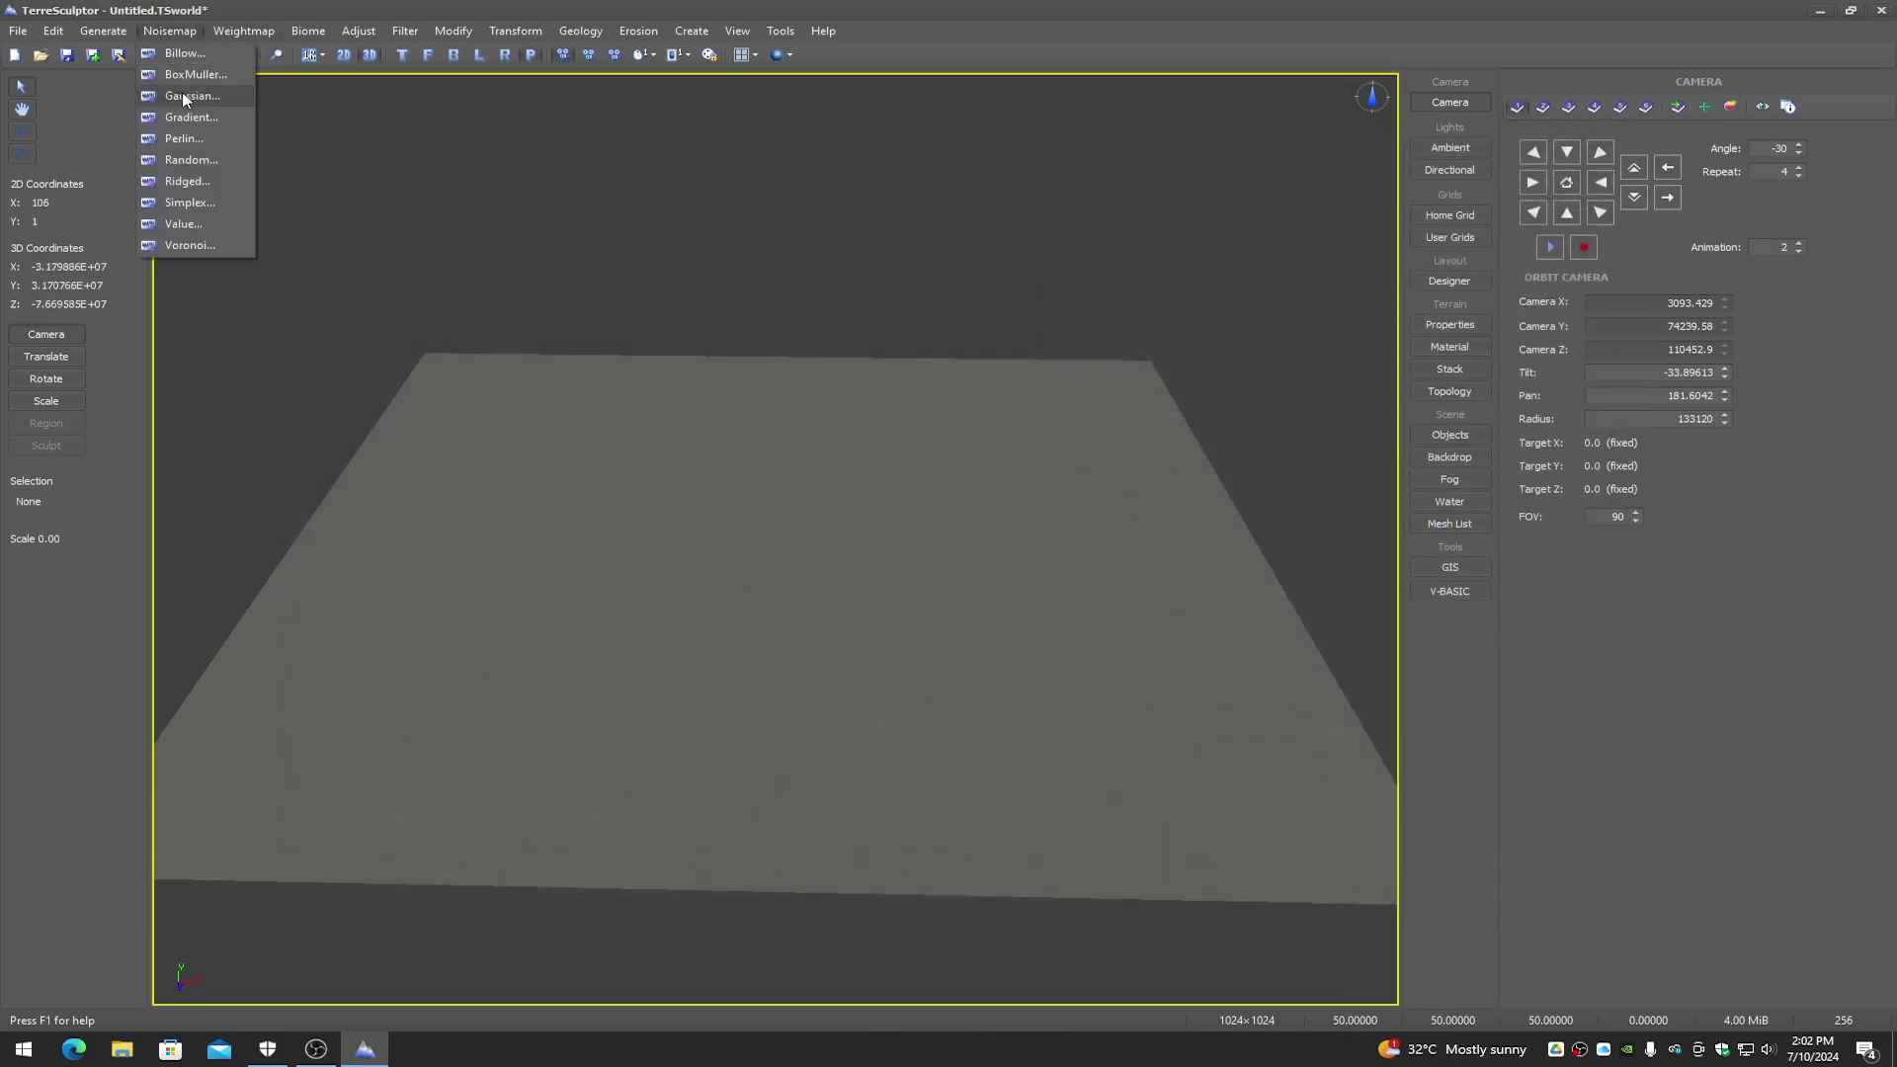
pyautogui.click(188, 118)
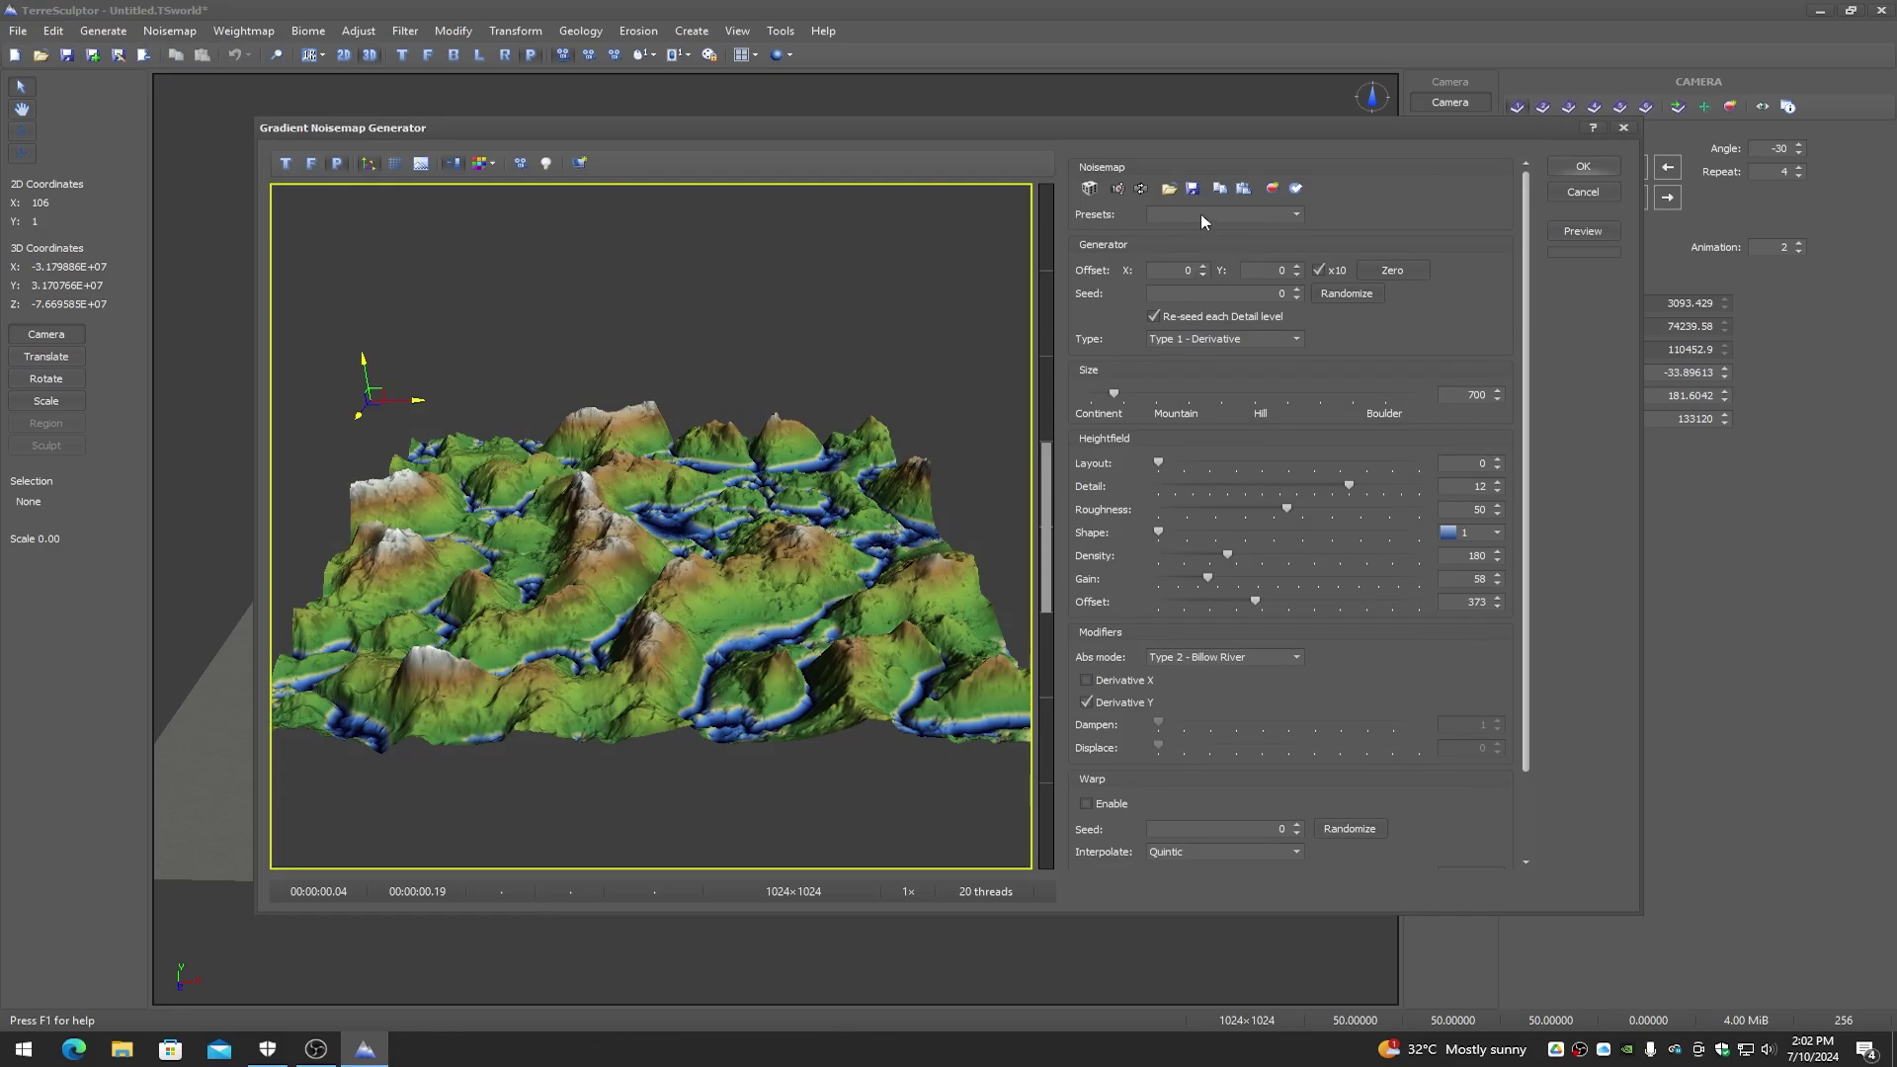
pyautogui.click(1583, 166)
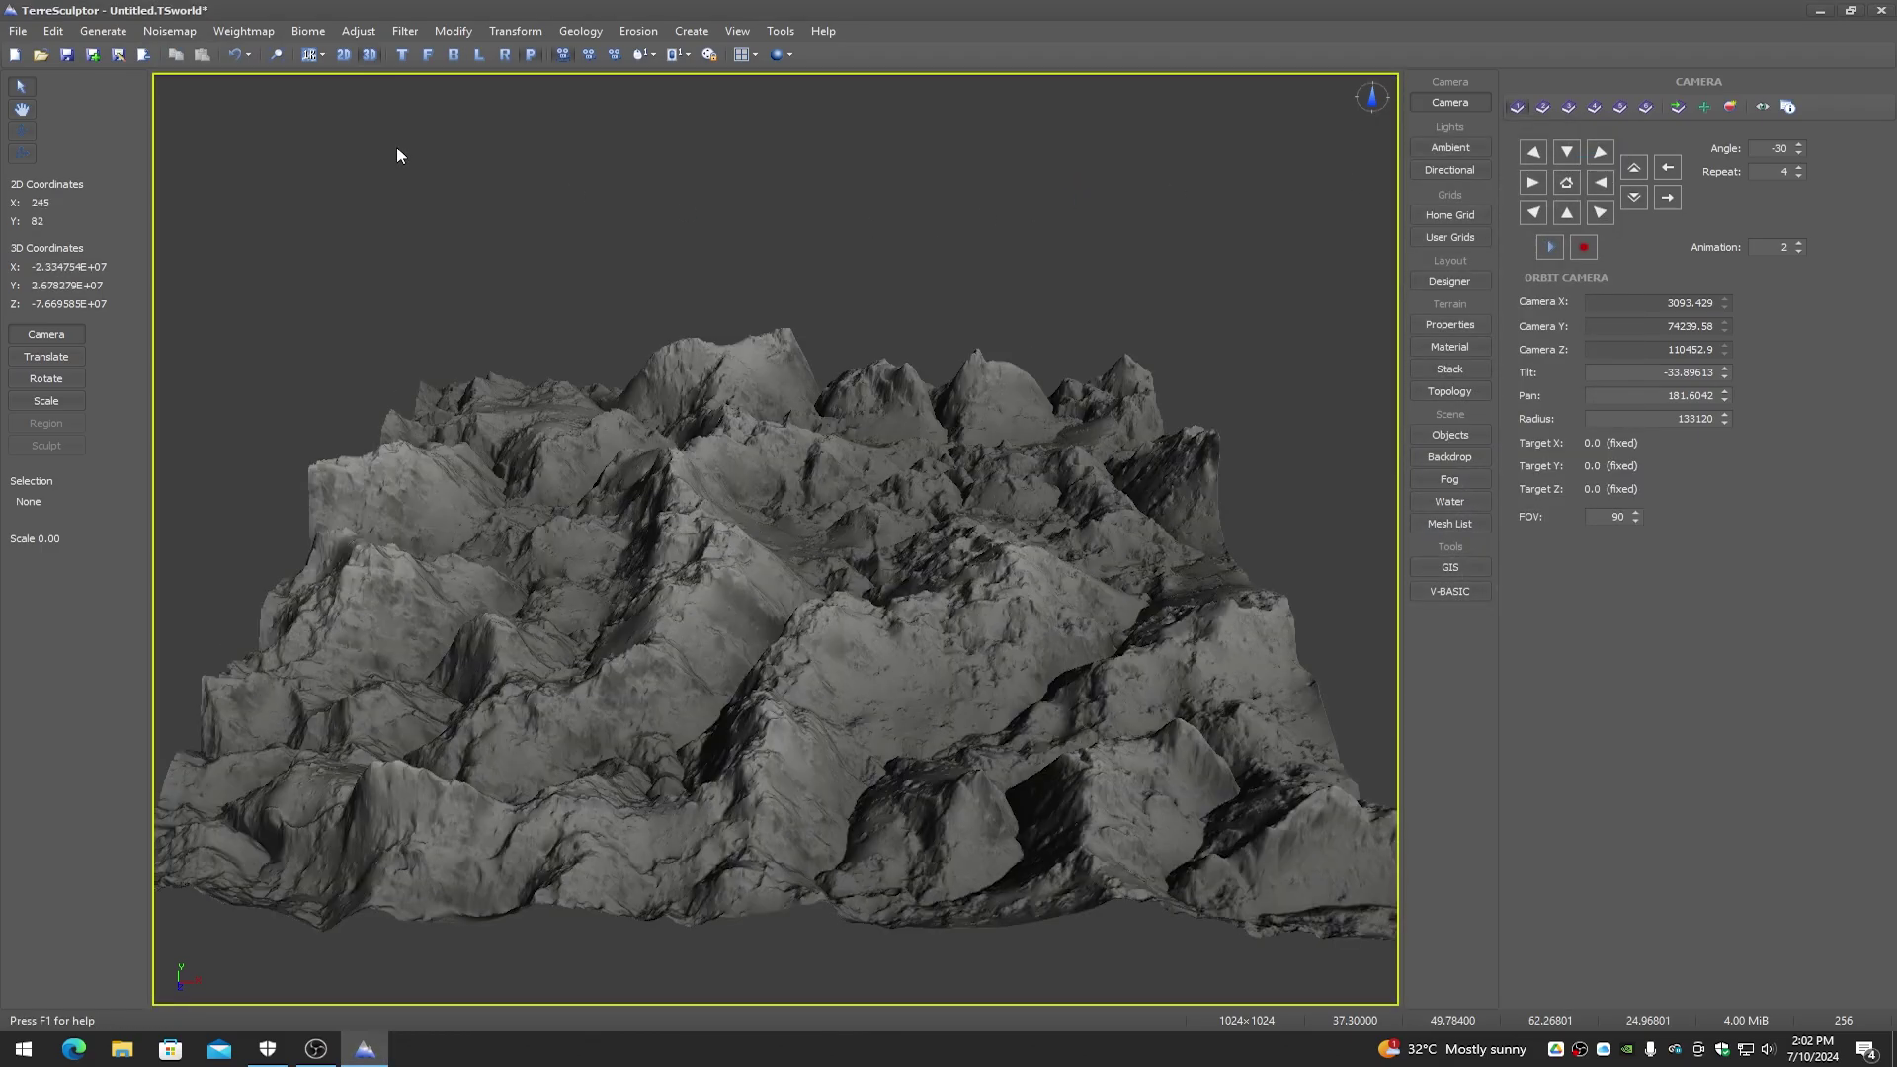
# Step: Examine the terrain's Steep weightmap as normalized heightmap, mask and red overlay views, and close the extractor
pyautogui.click(239, 30)
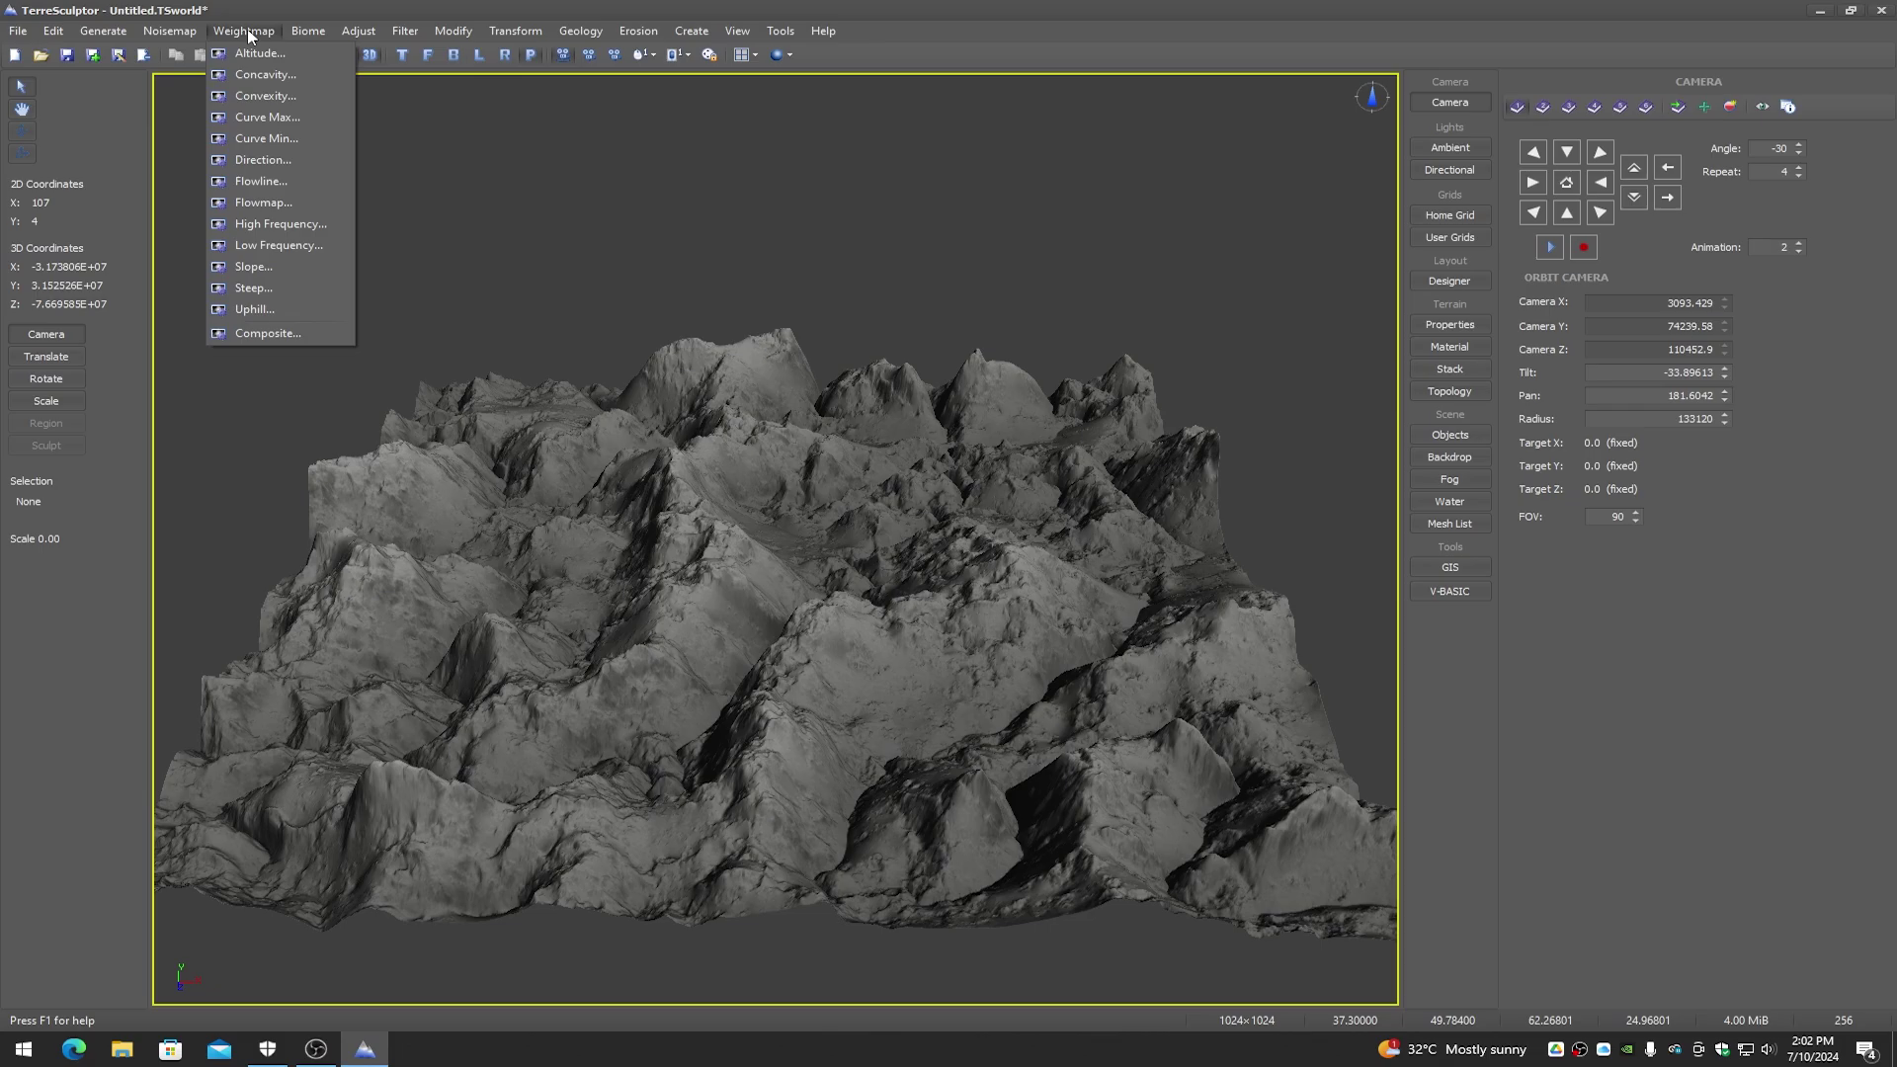
pyautogui.click(254, 286)
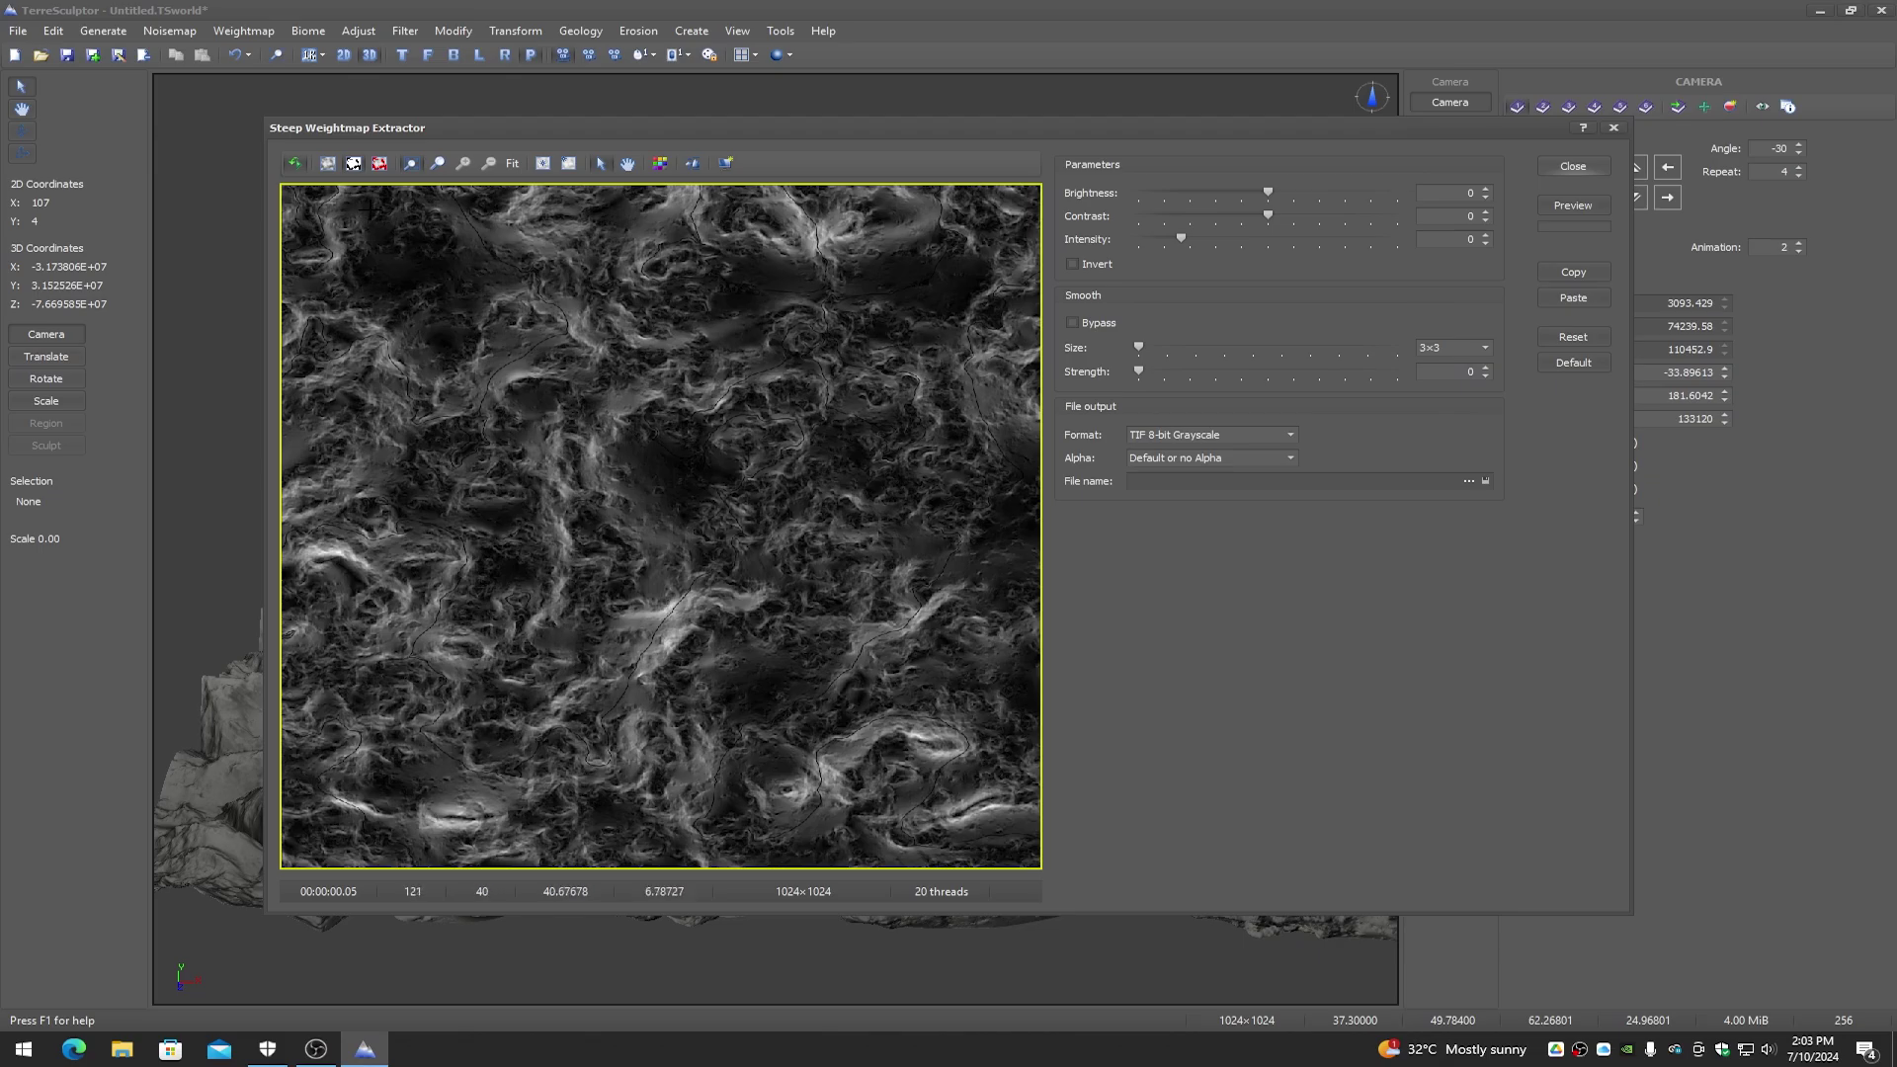
pyautogui.click(327, 164)
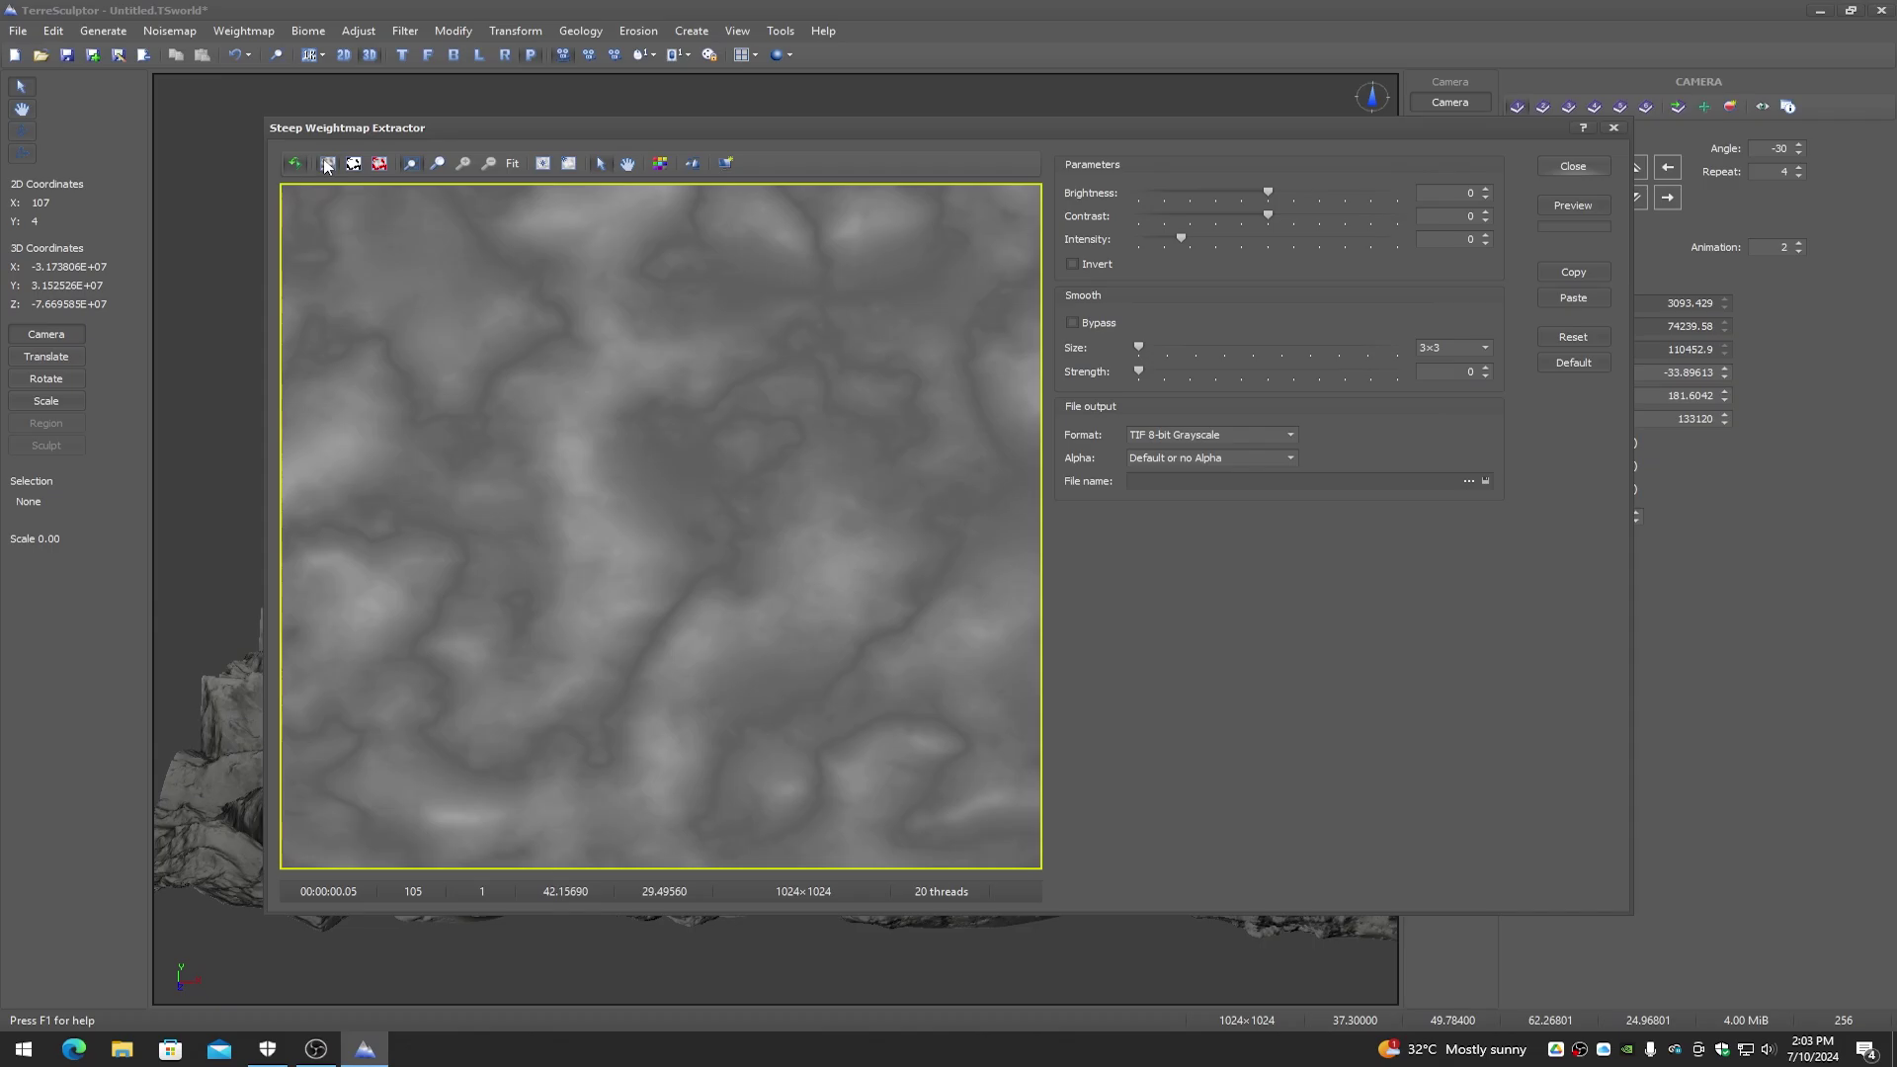
pyautogui.click(692, 166)
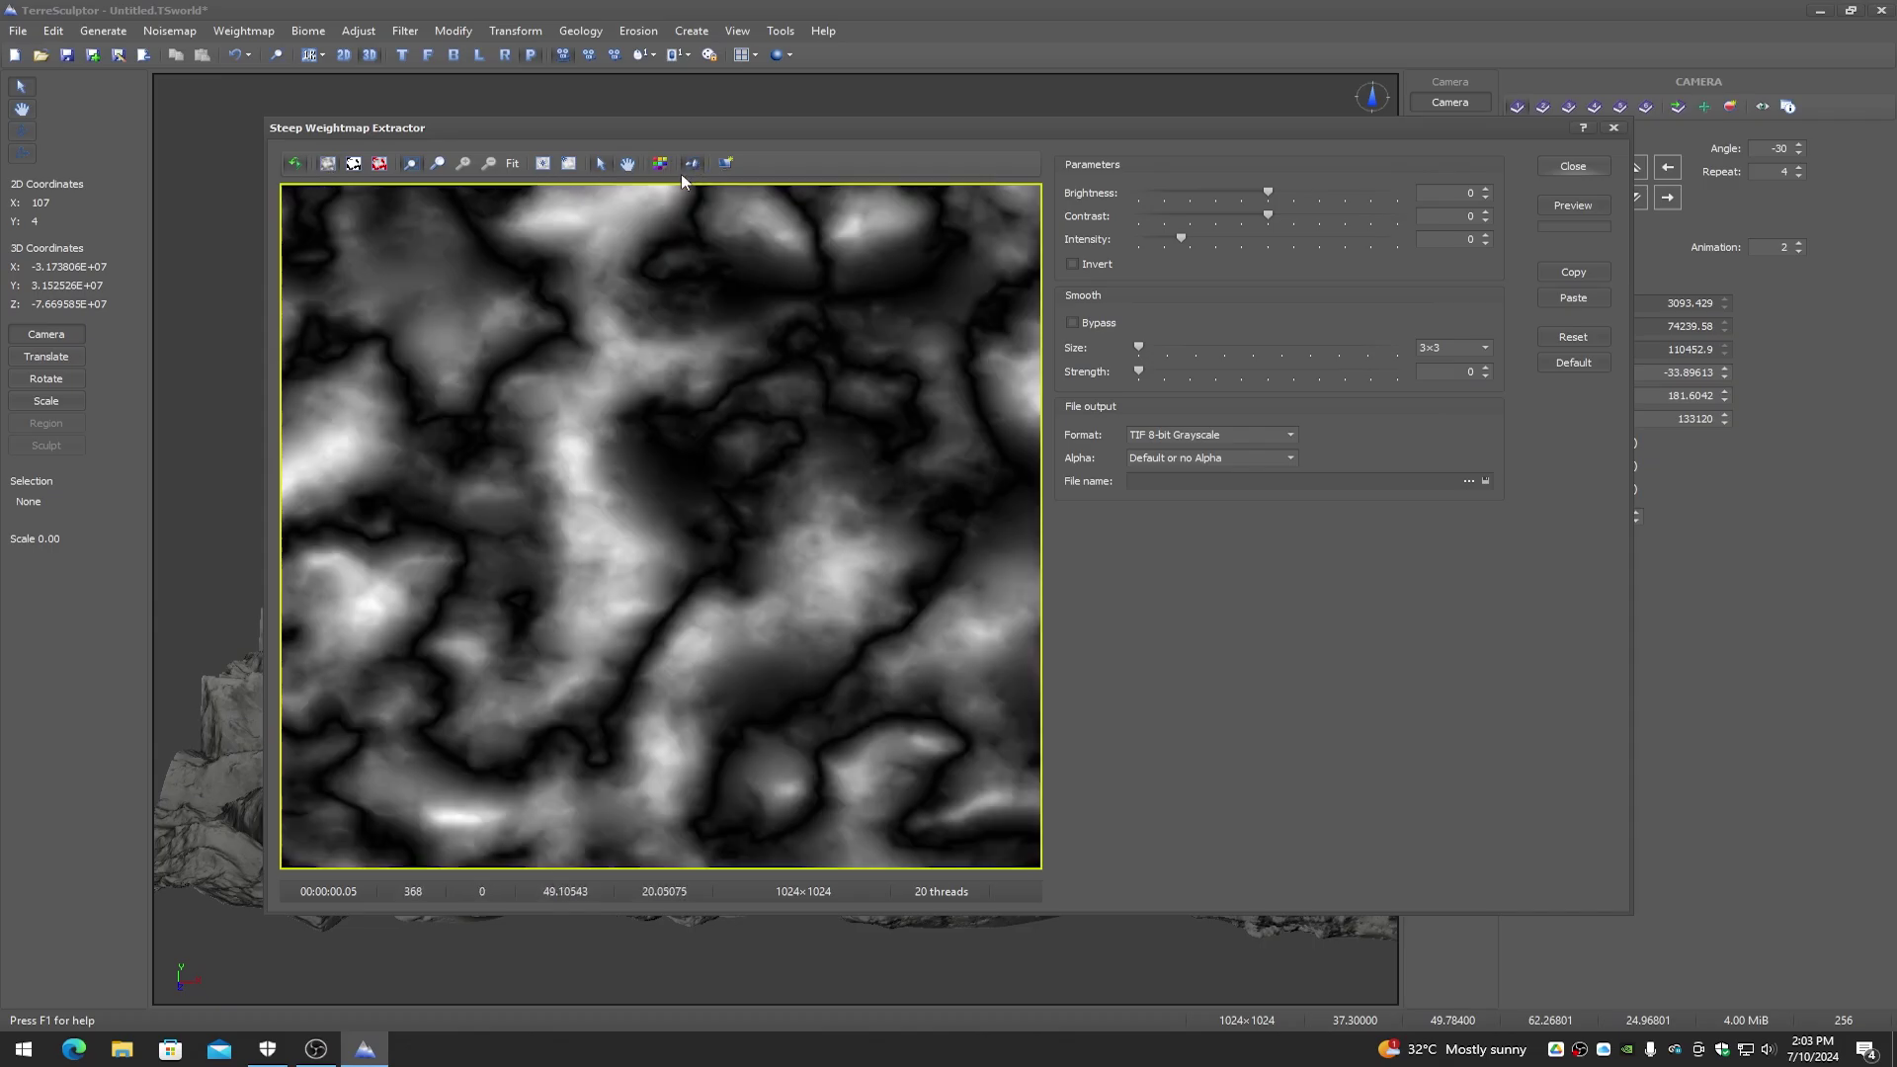
pyautogui.click(354, 165)
pyautogui.click(381, 165)
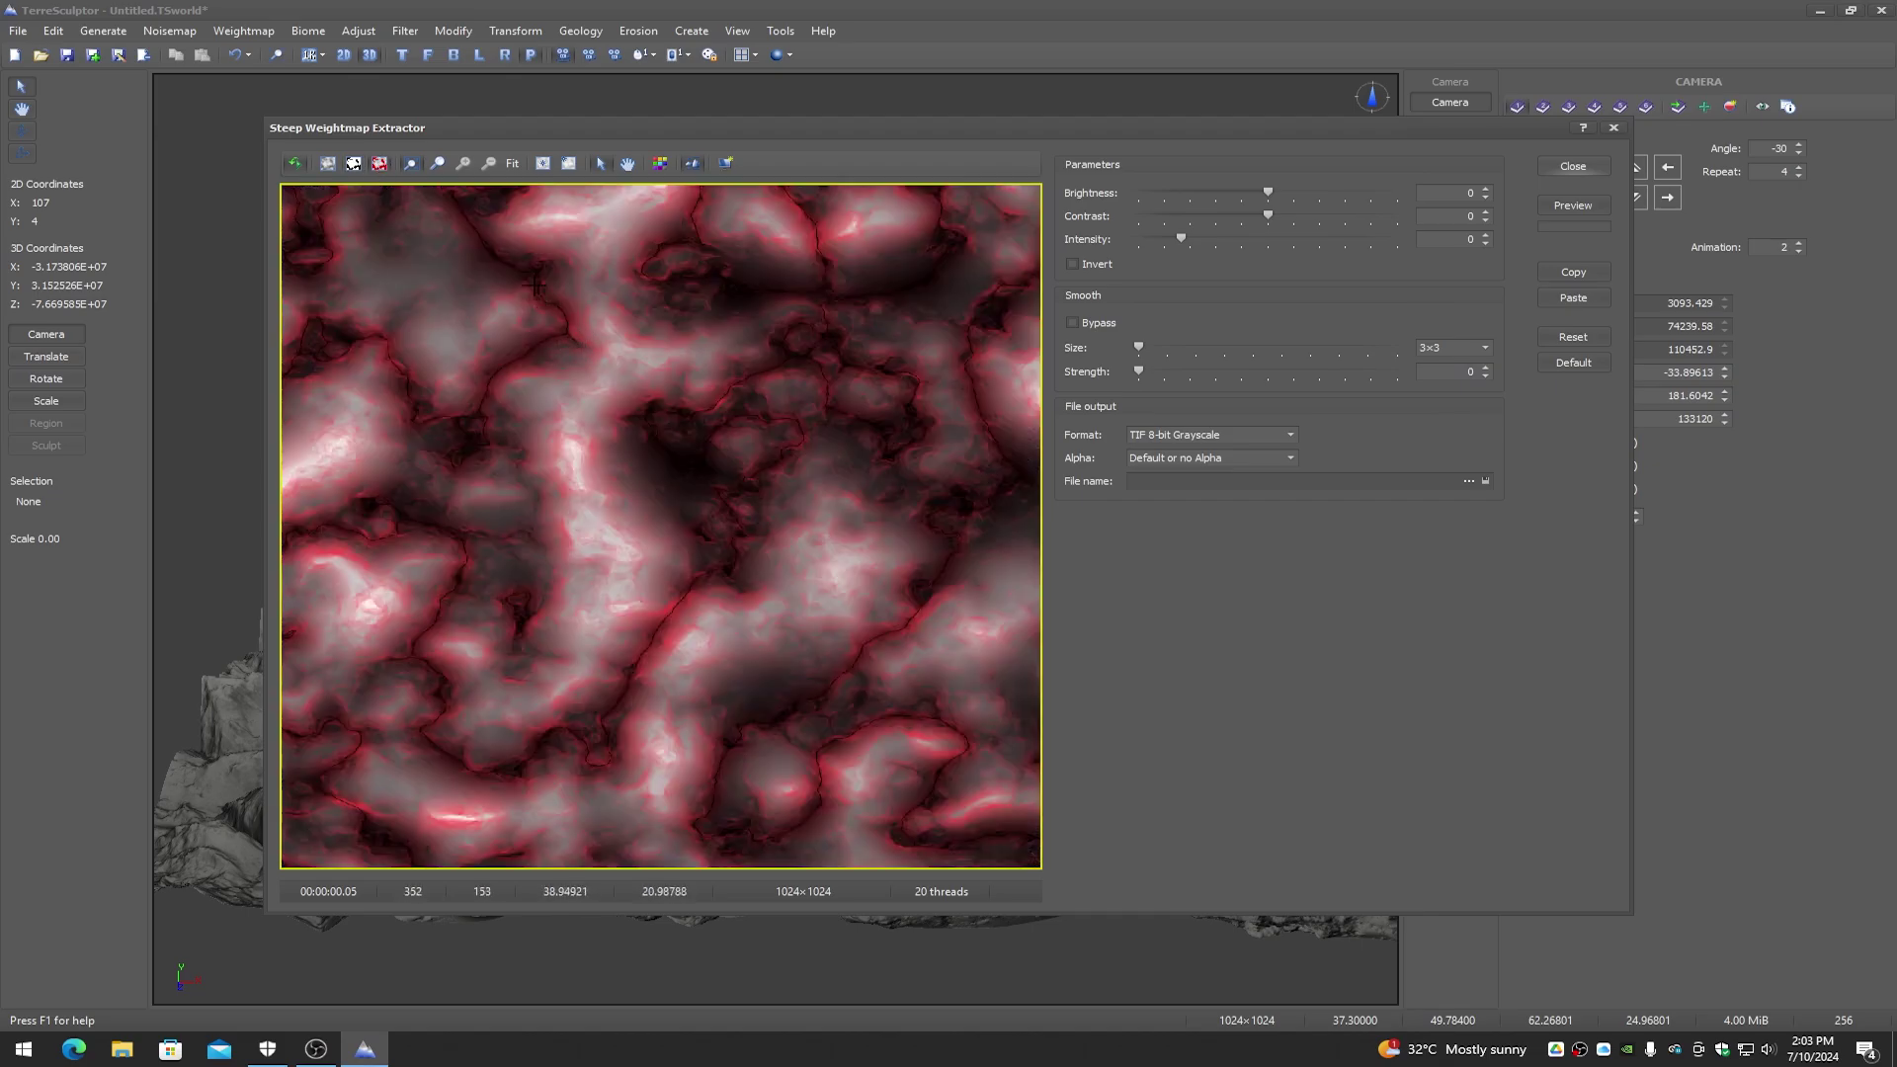
pyautogui.click(1575, 164)
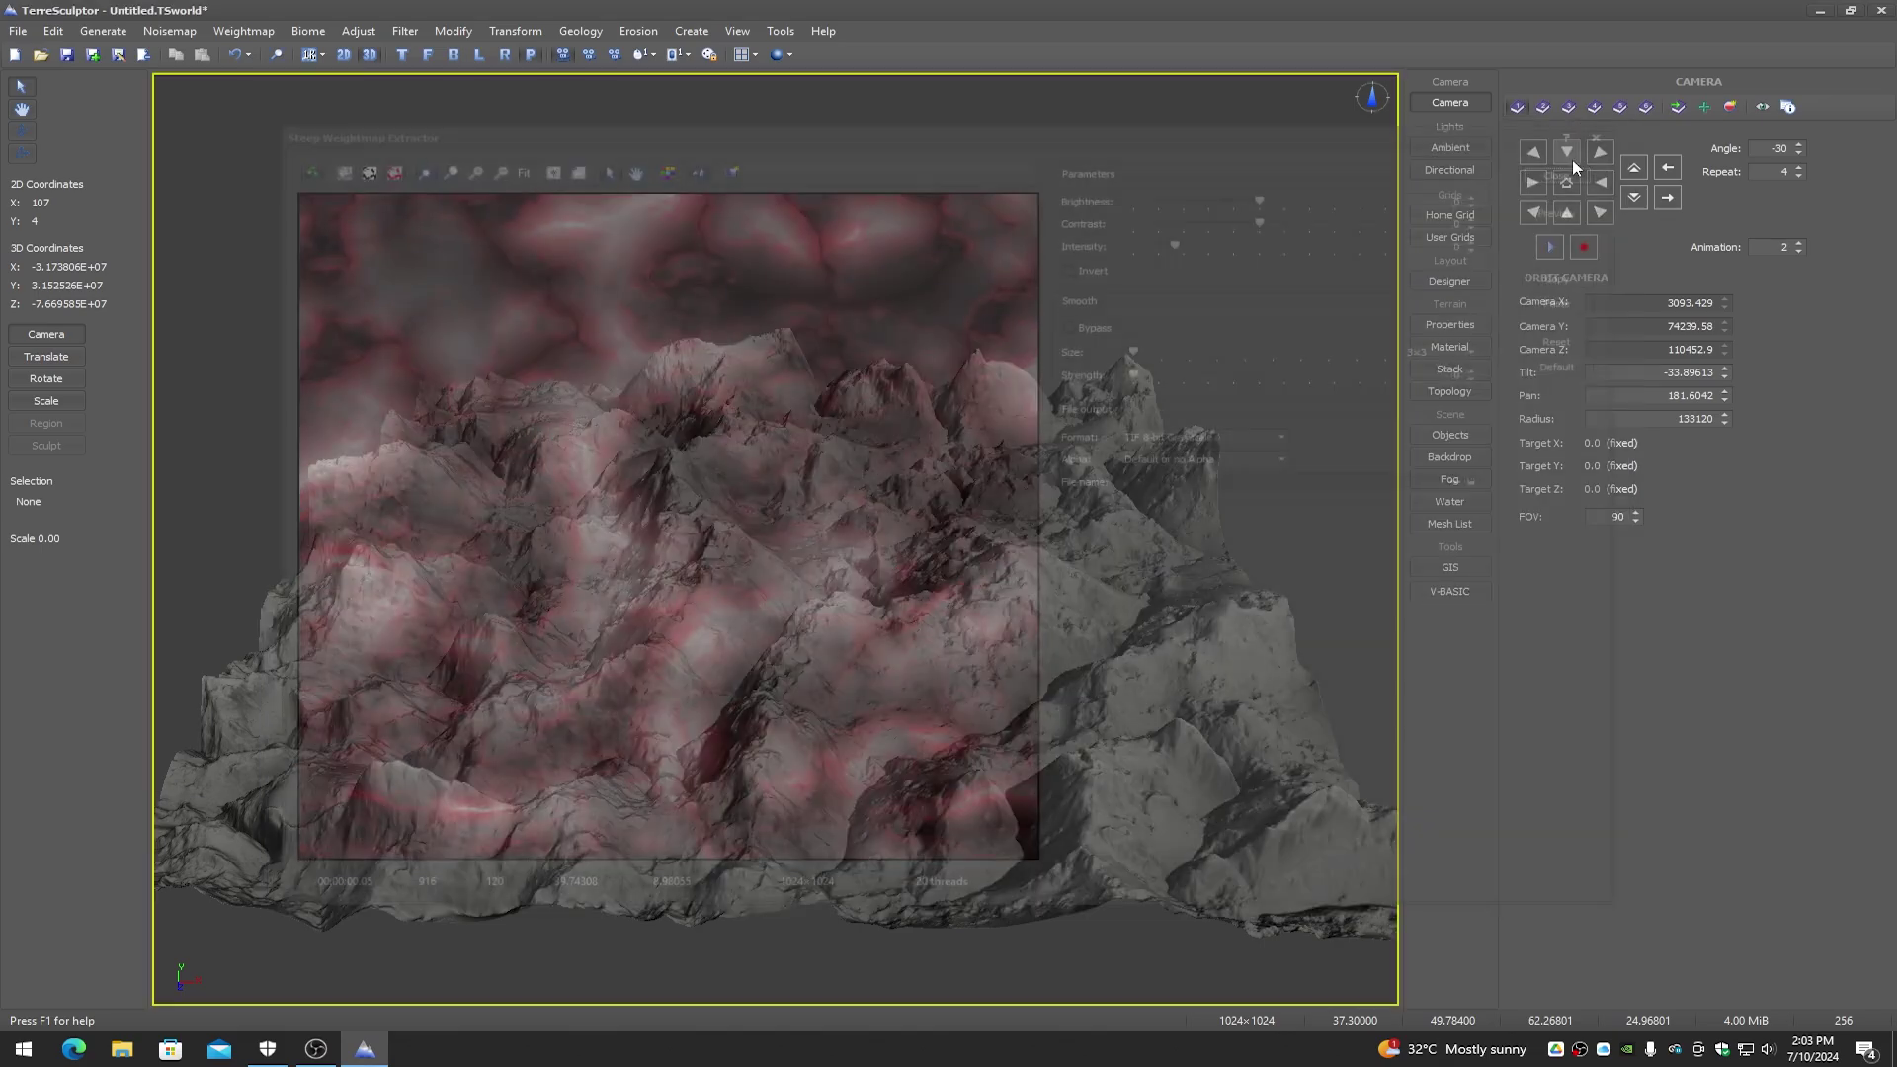
# Step: Preview an Altitude weightmap with High at 40.1 and Falloff at 5 in the heightmap, mask and overlay views, and close the extractor
pyautogui.click(174, 32)
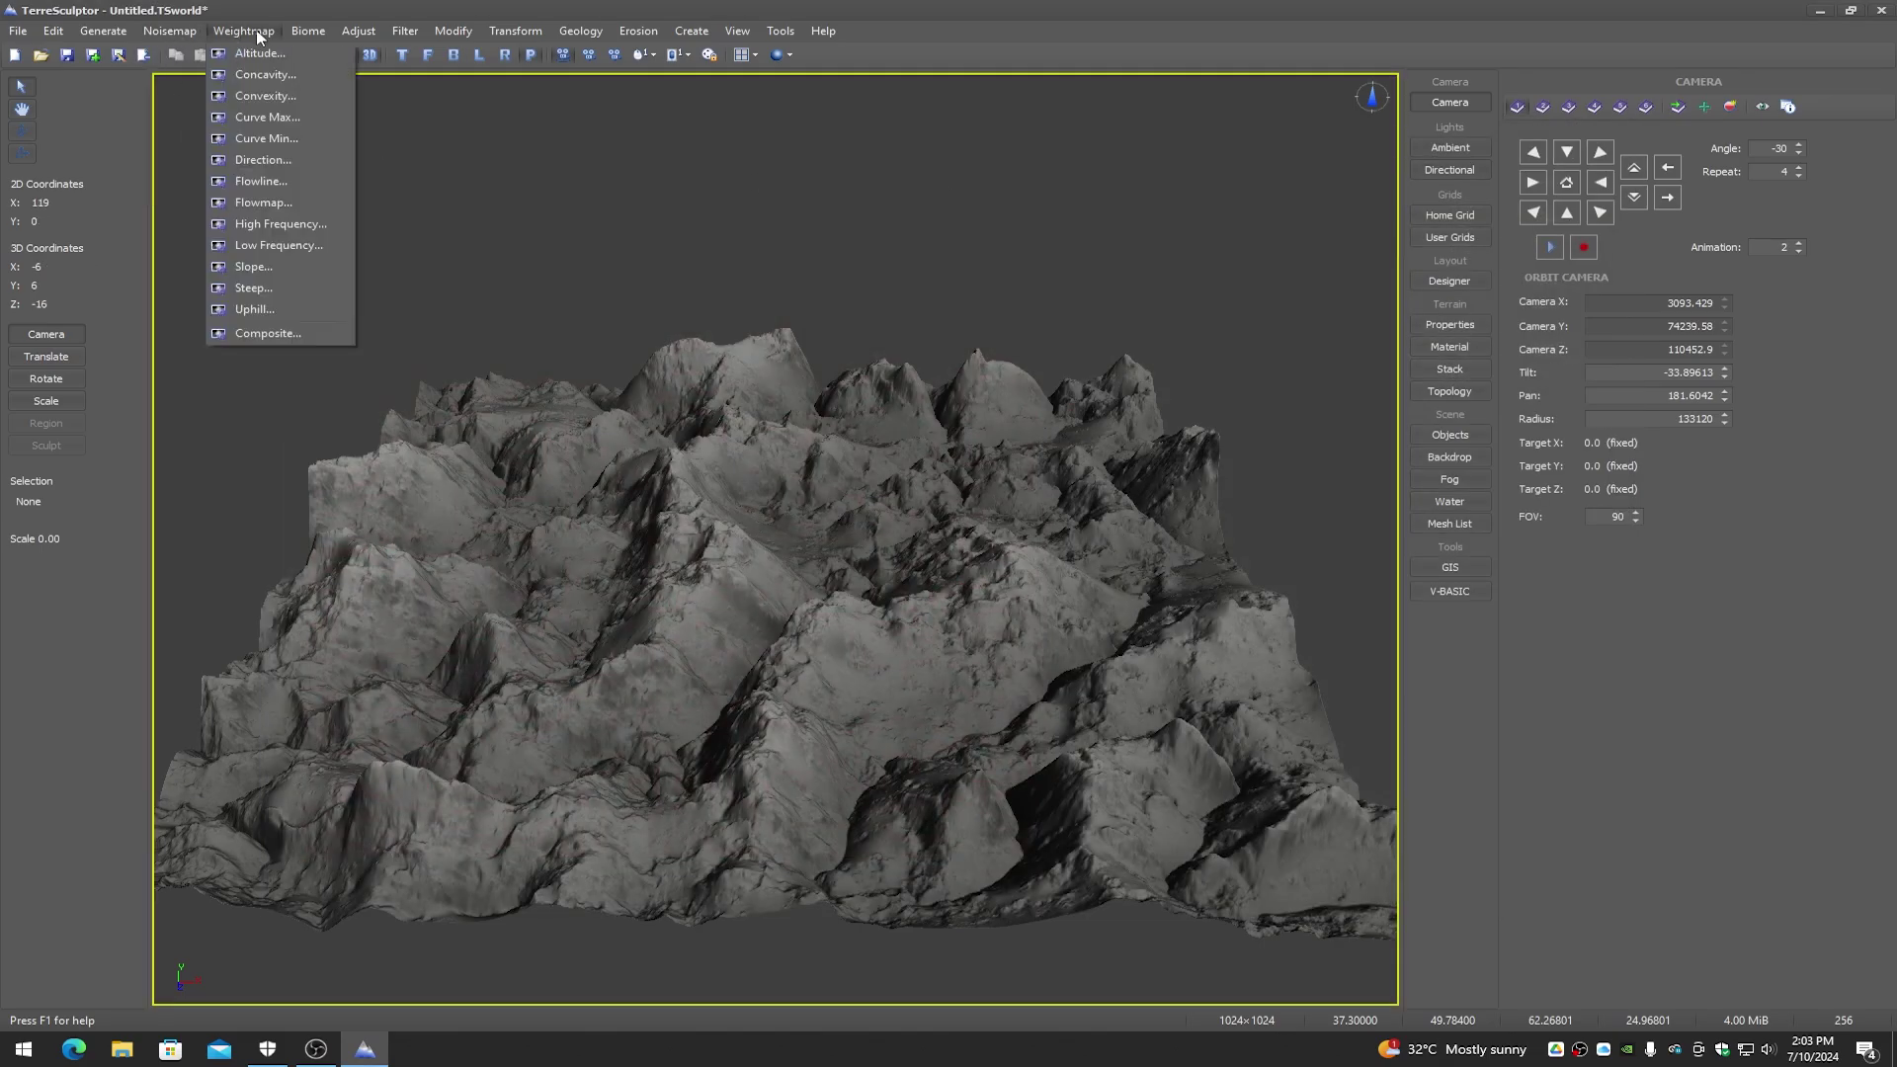
pyautogui.click(251, 49)
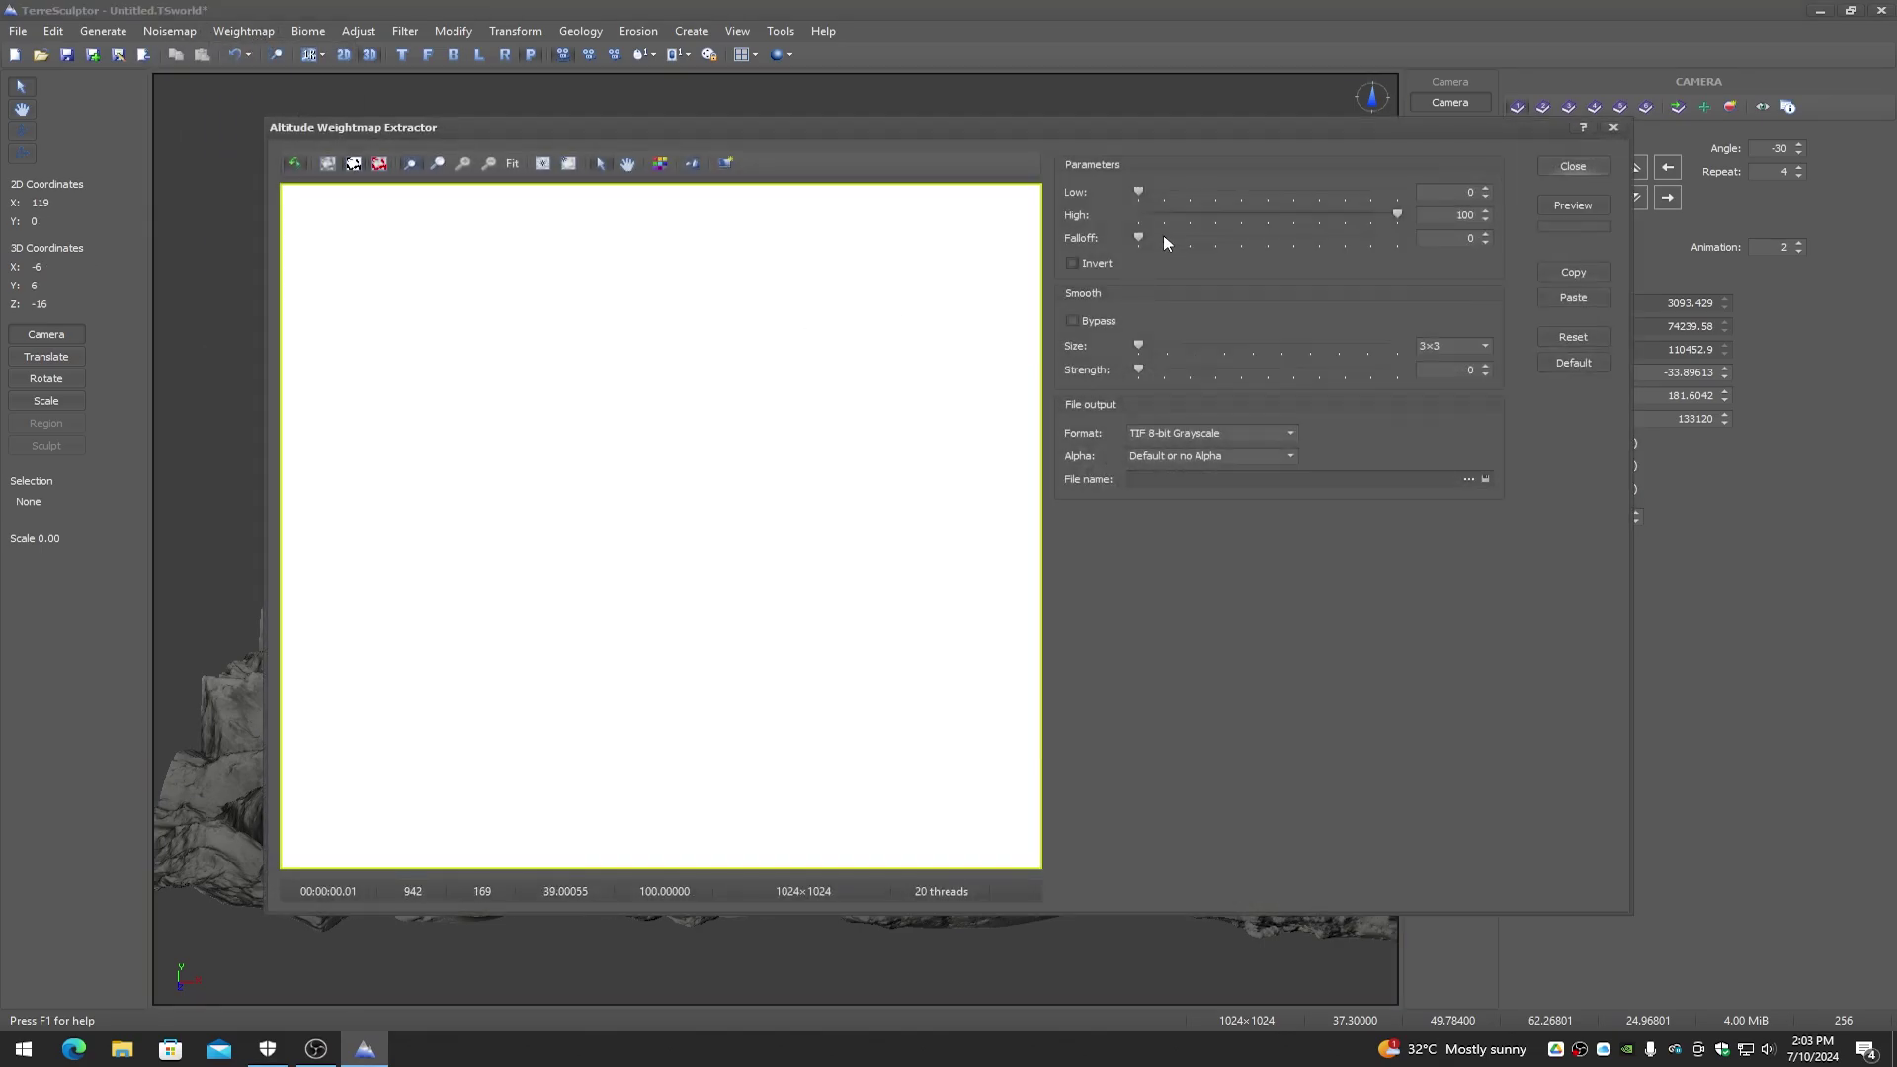
pyautogui.moveTo(1400, 214); pyautogui.dragTo(1152, 238)
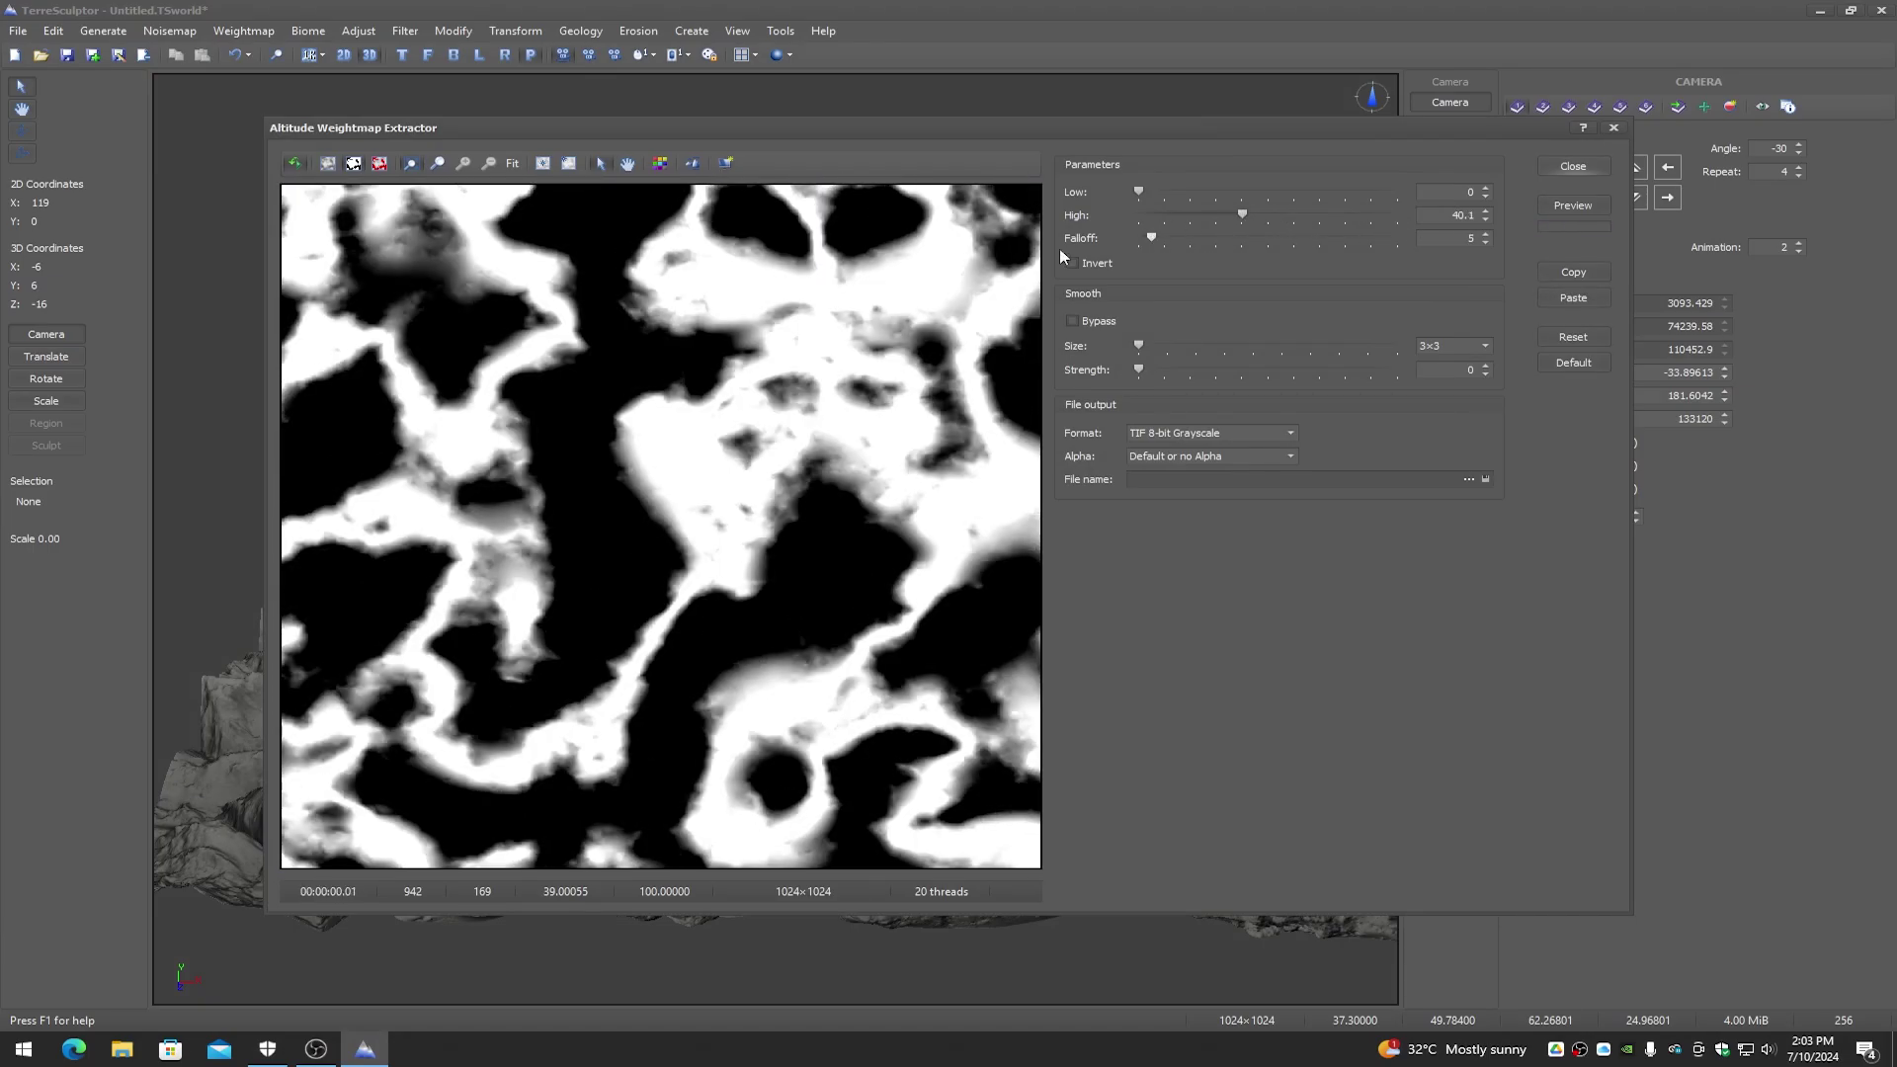
pyautogui.click(327, 163)
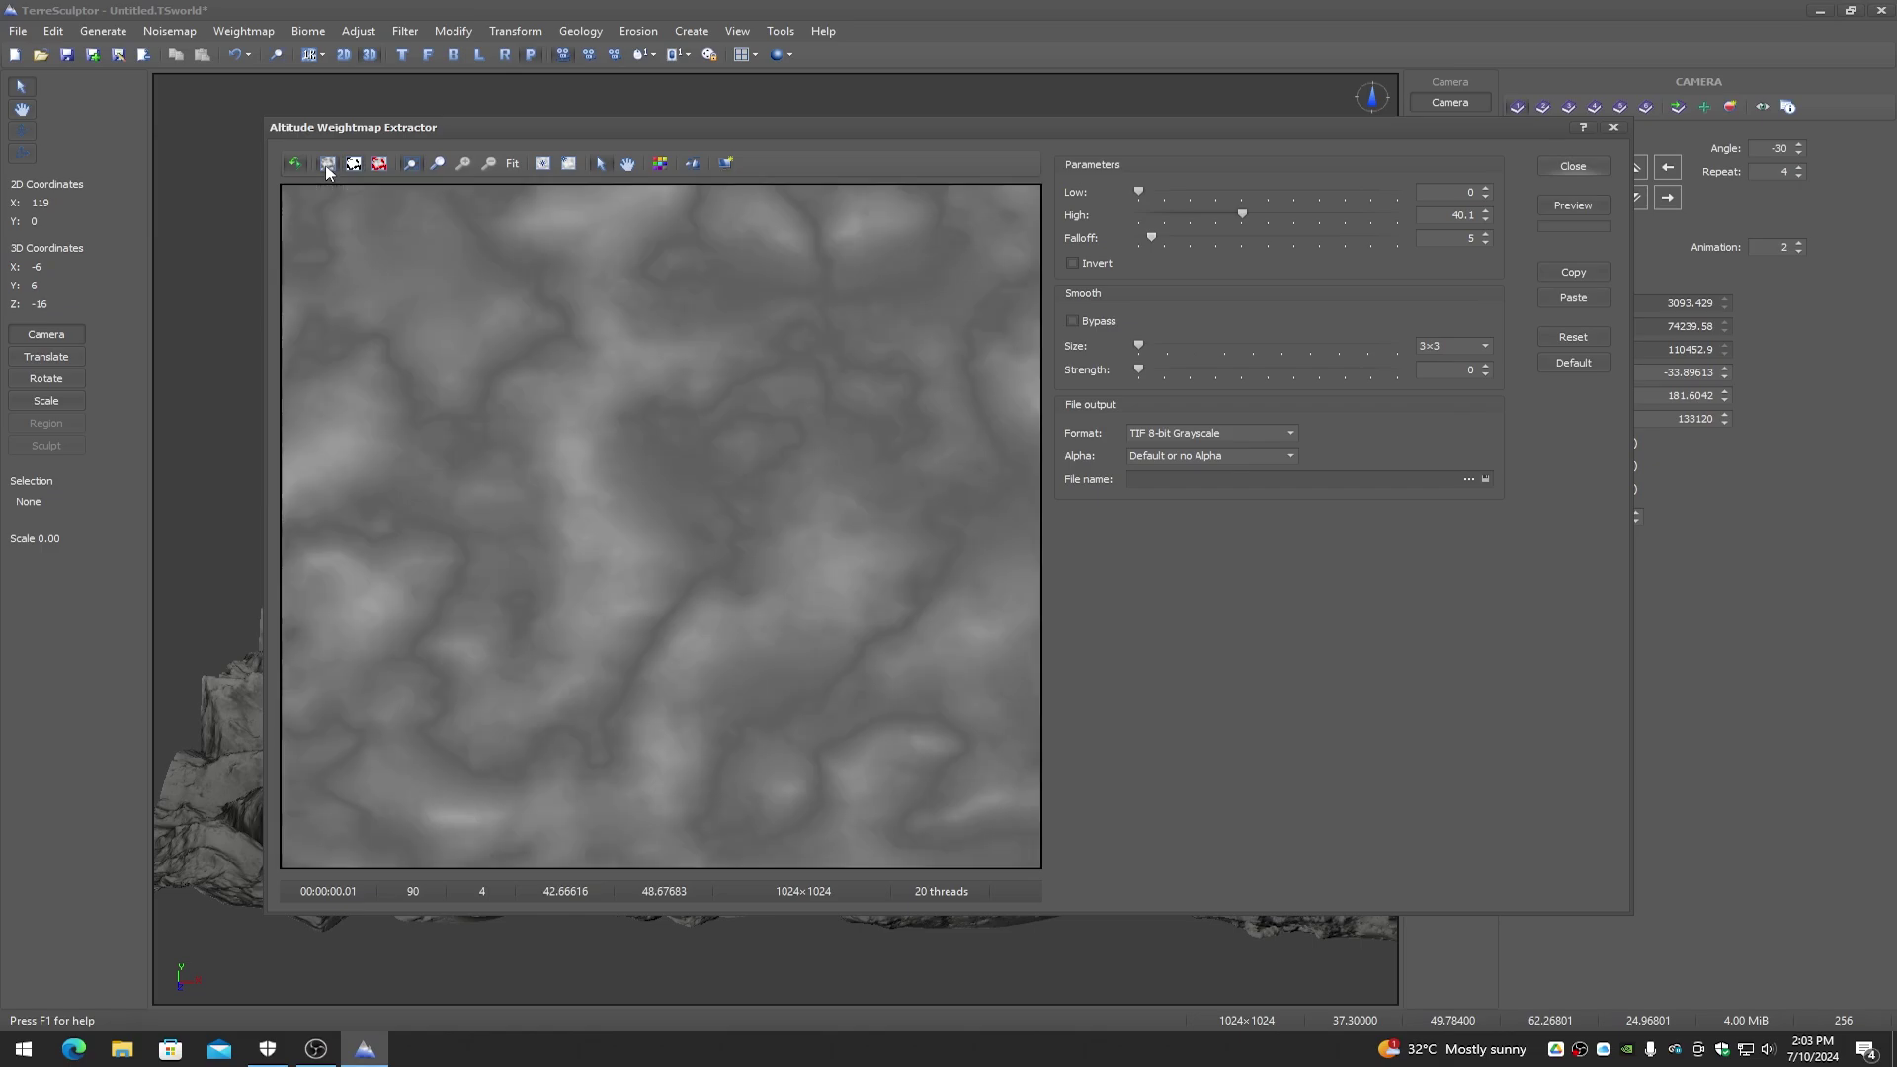
pyautogui.click(693, 164)
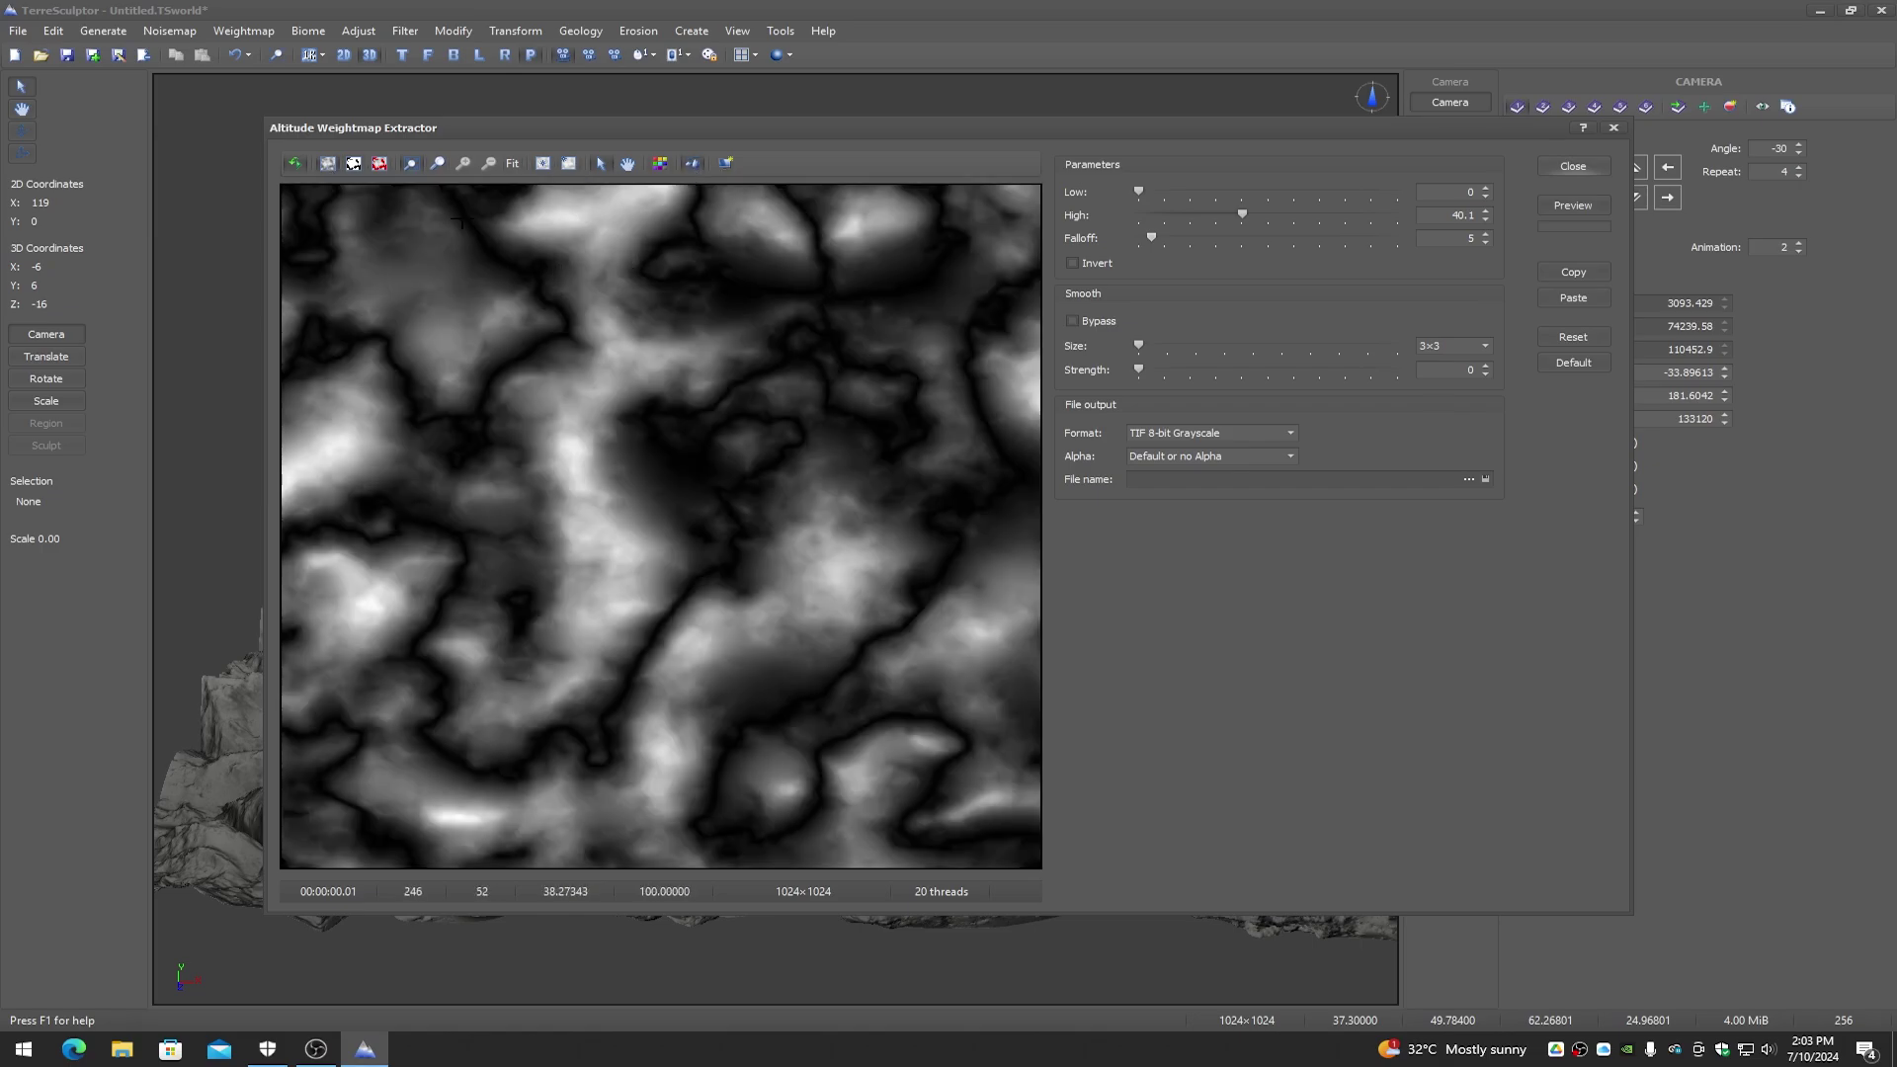
pyautogui.click(354, 164)
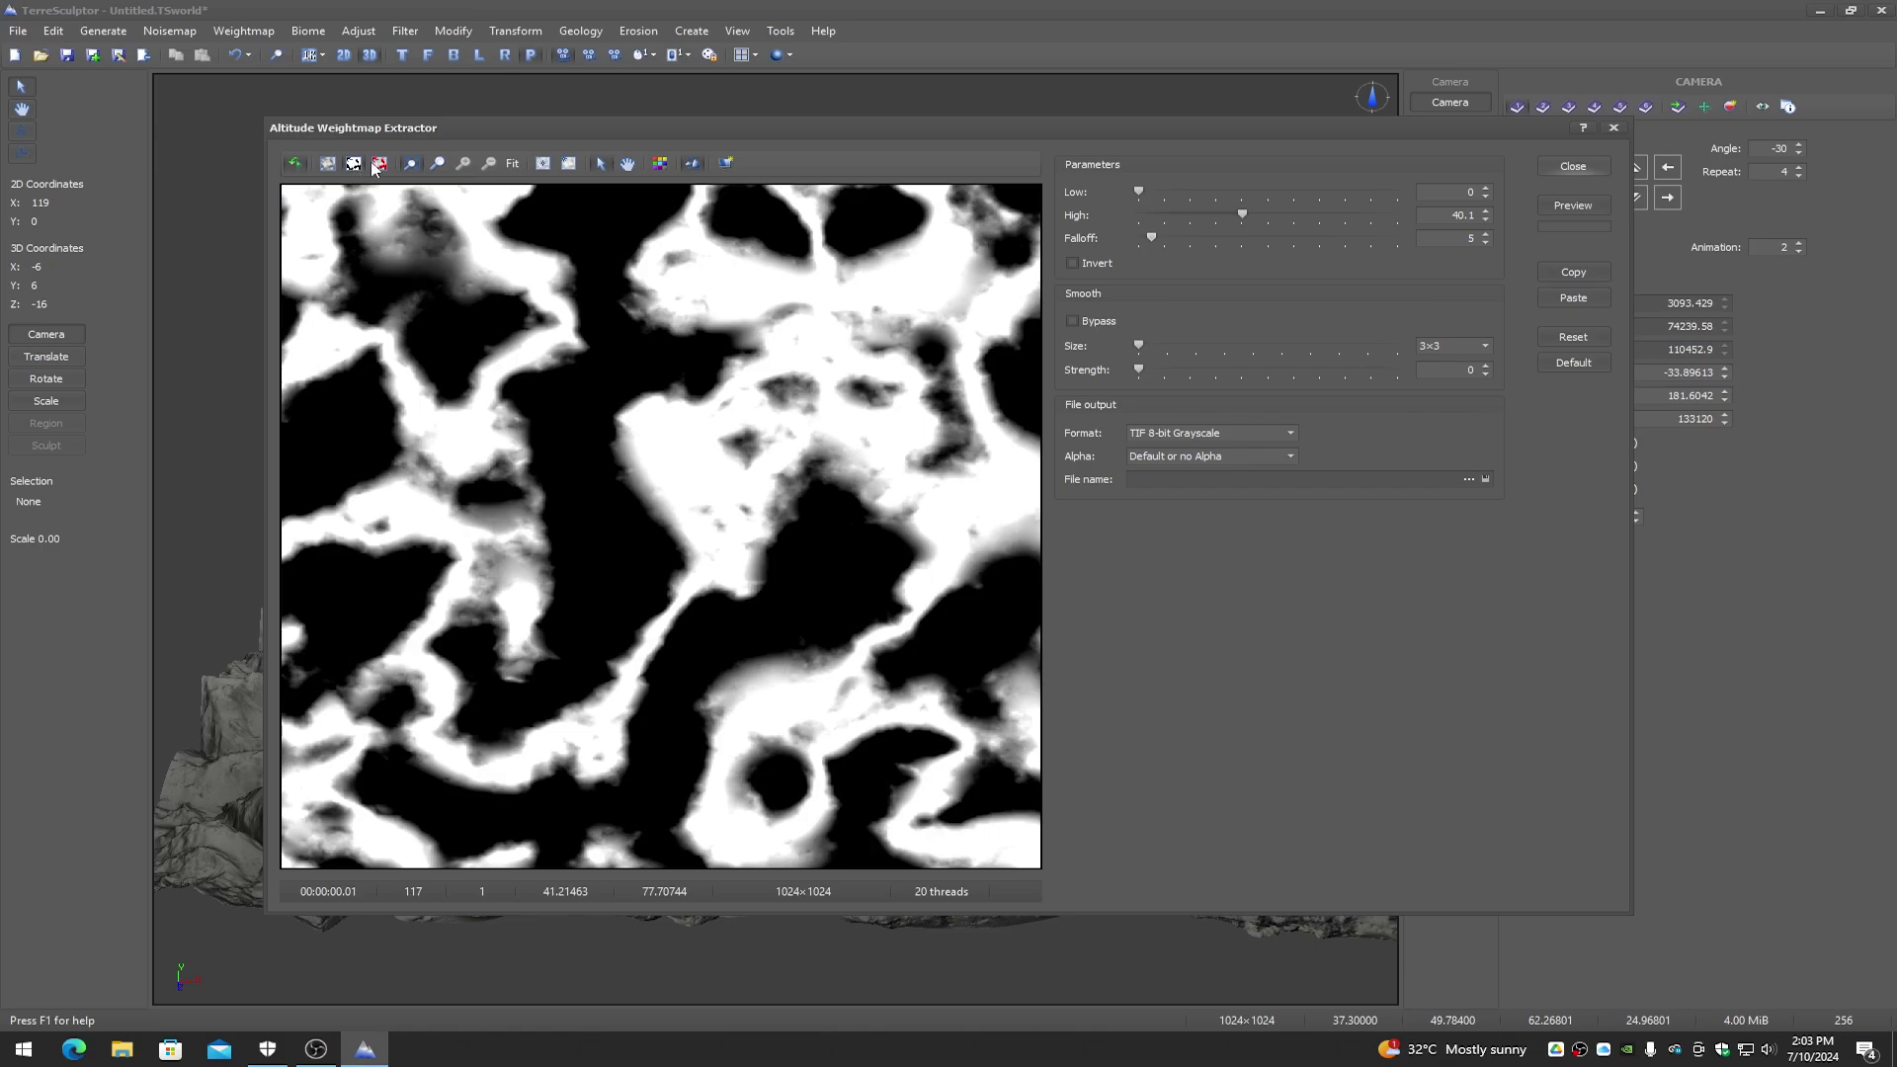
pyautogui.click(379, 166)
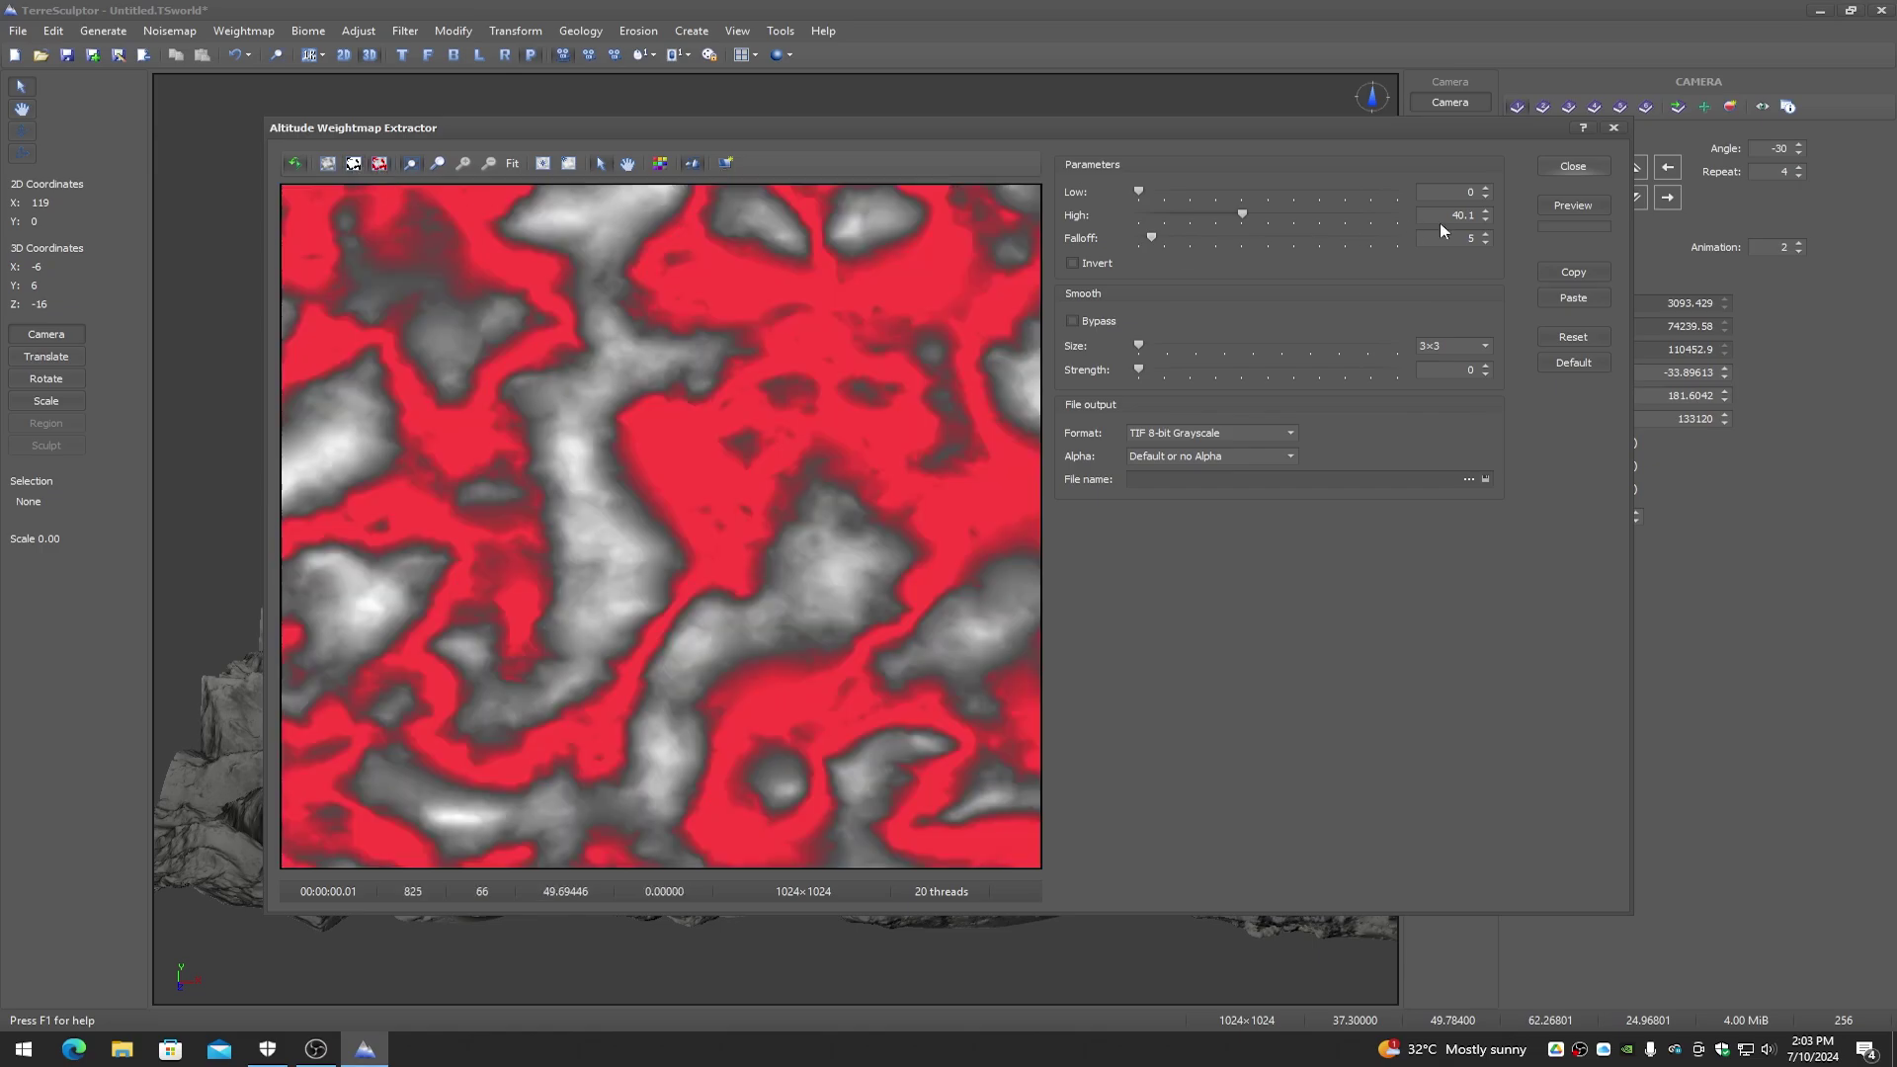
pyautogui.click(1574, 167)
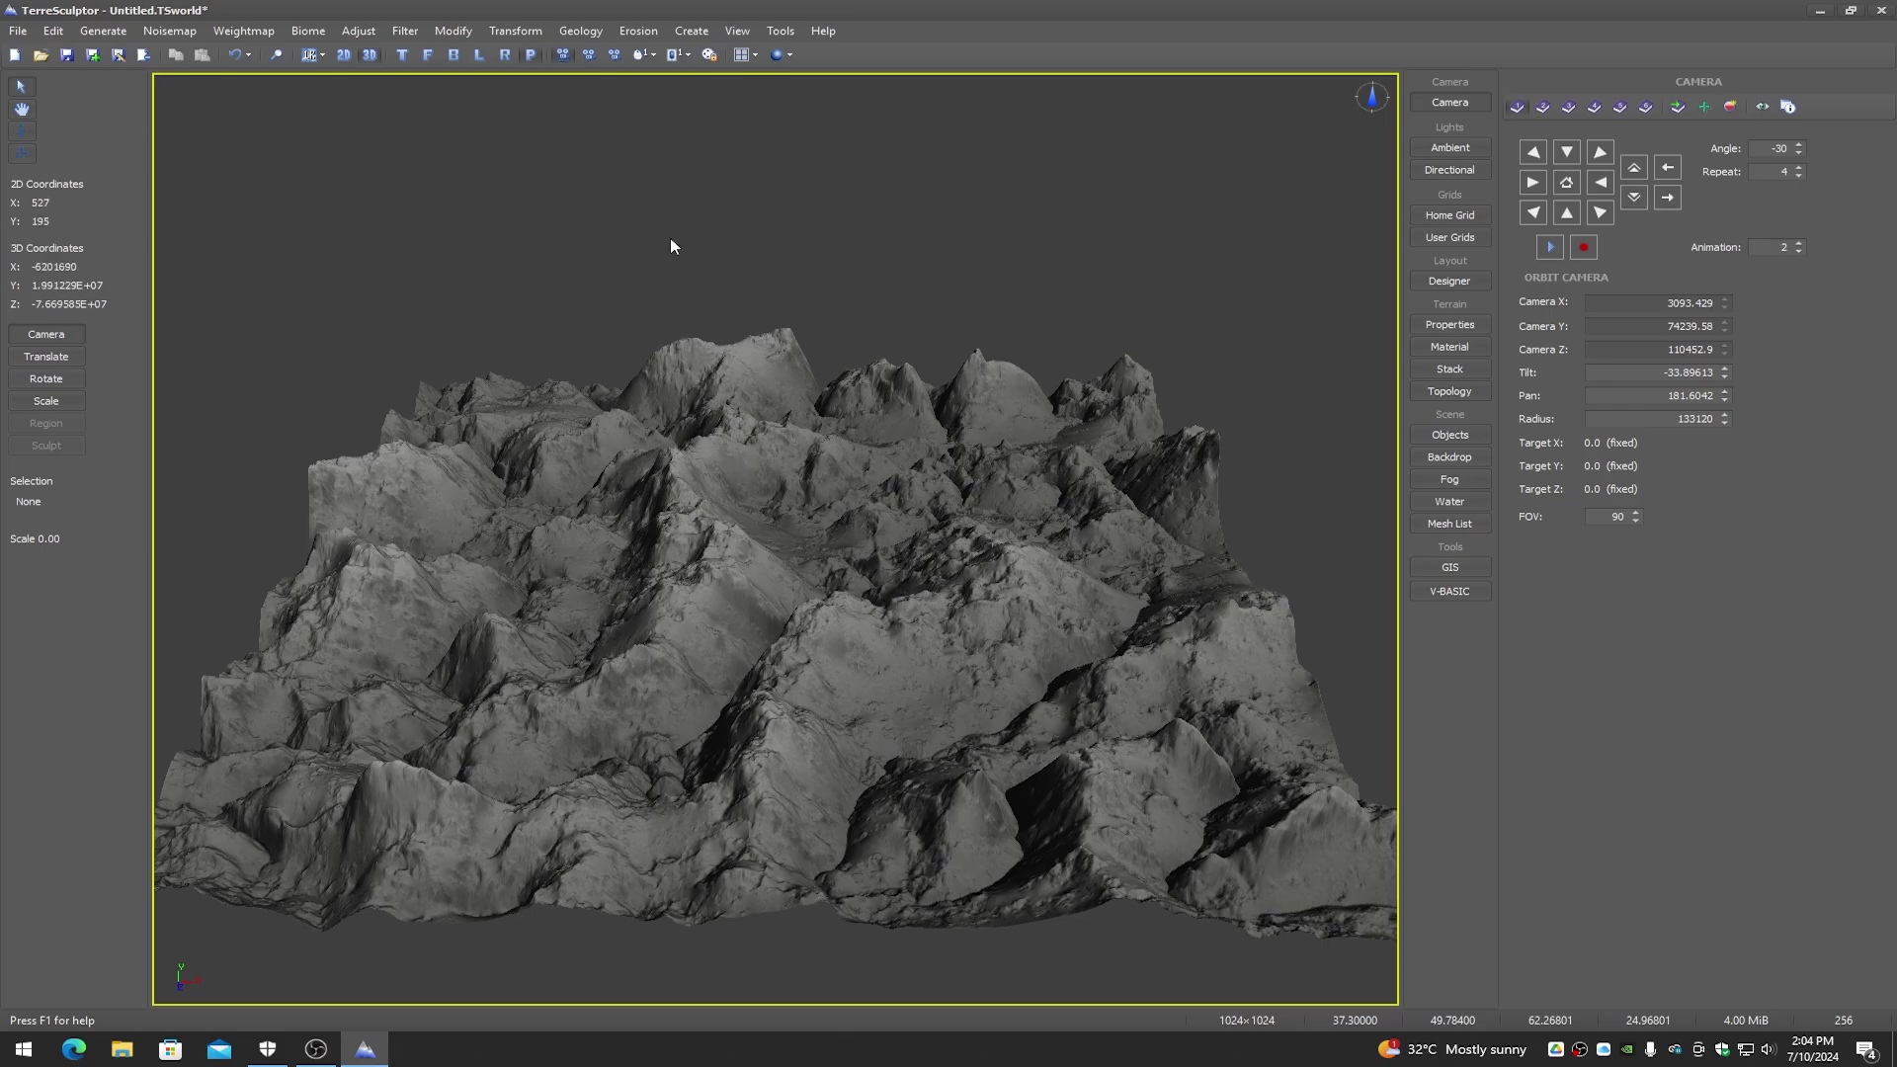
pyautogui.click(359, 32)
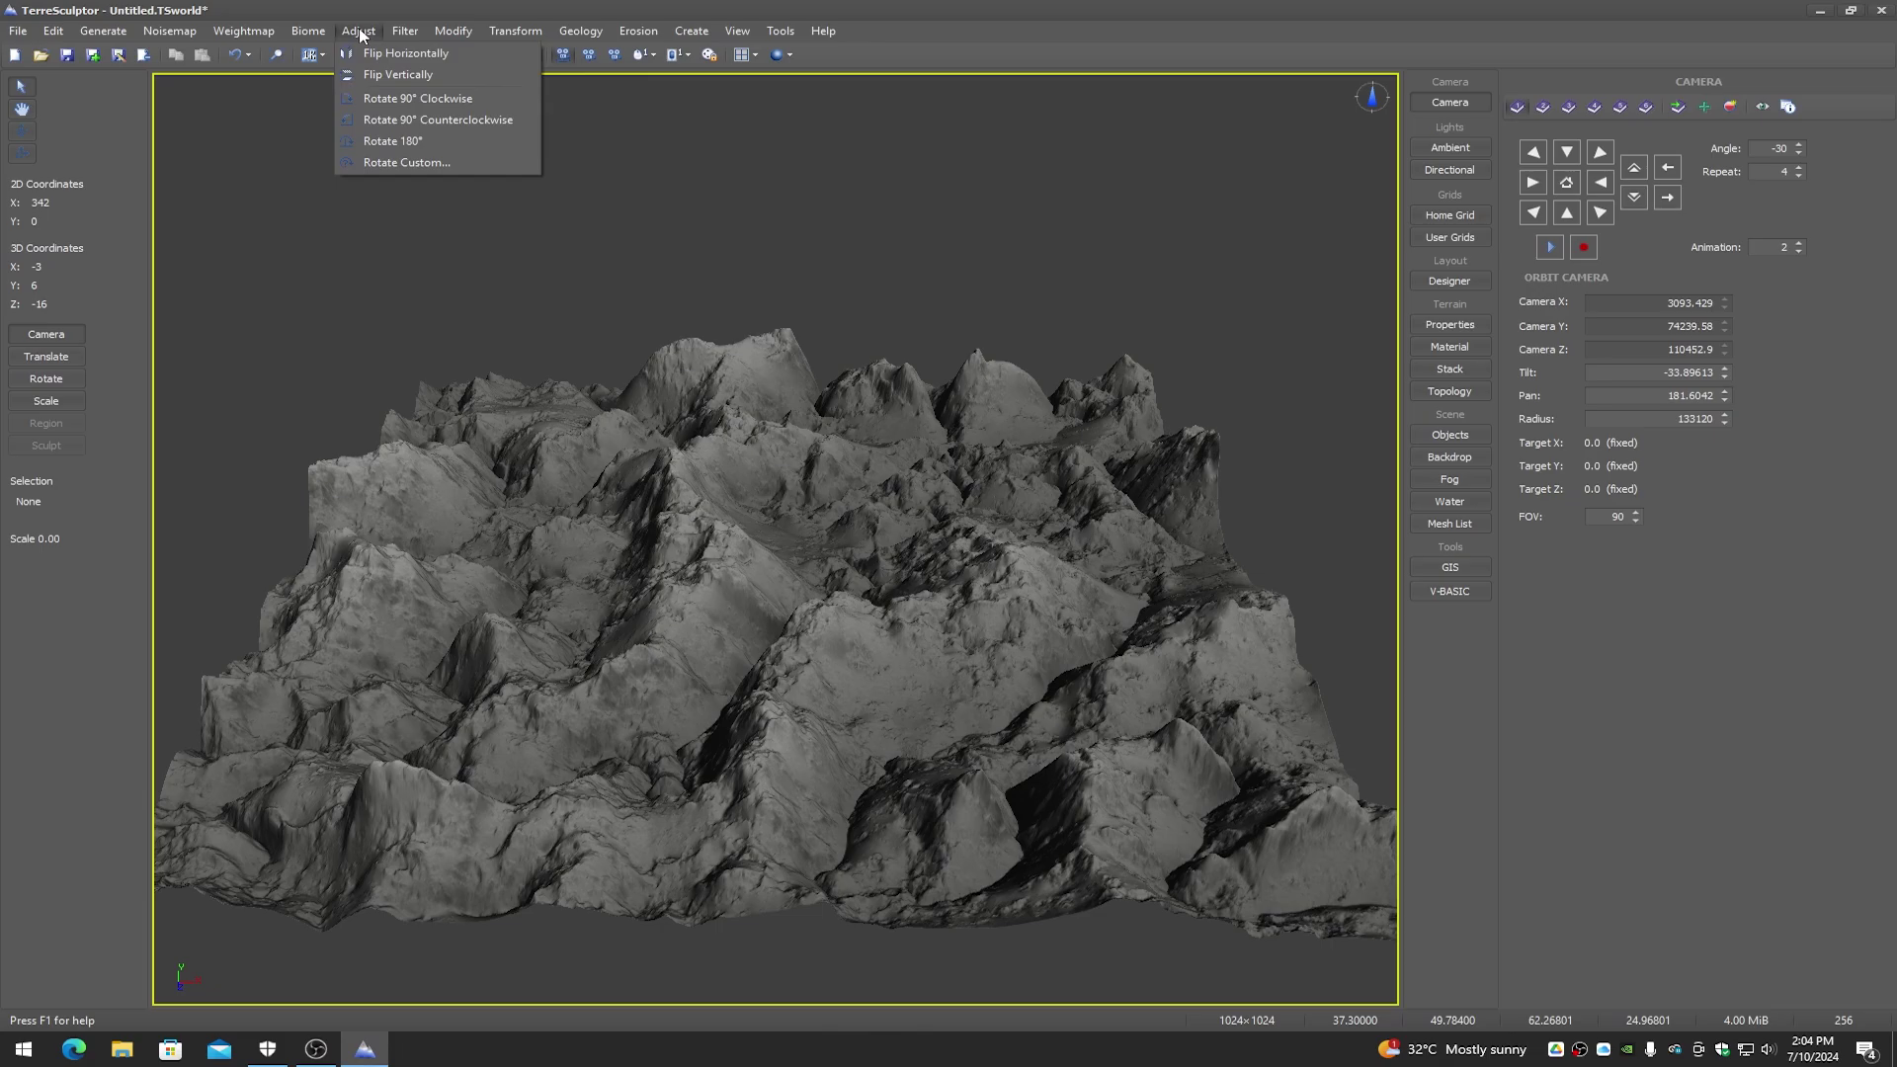
pyautogui.click(362, 34)
pyautogui.click(636, 35)
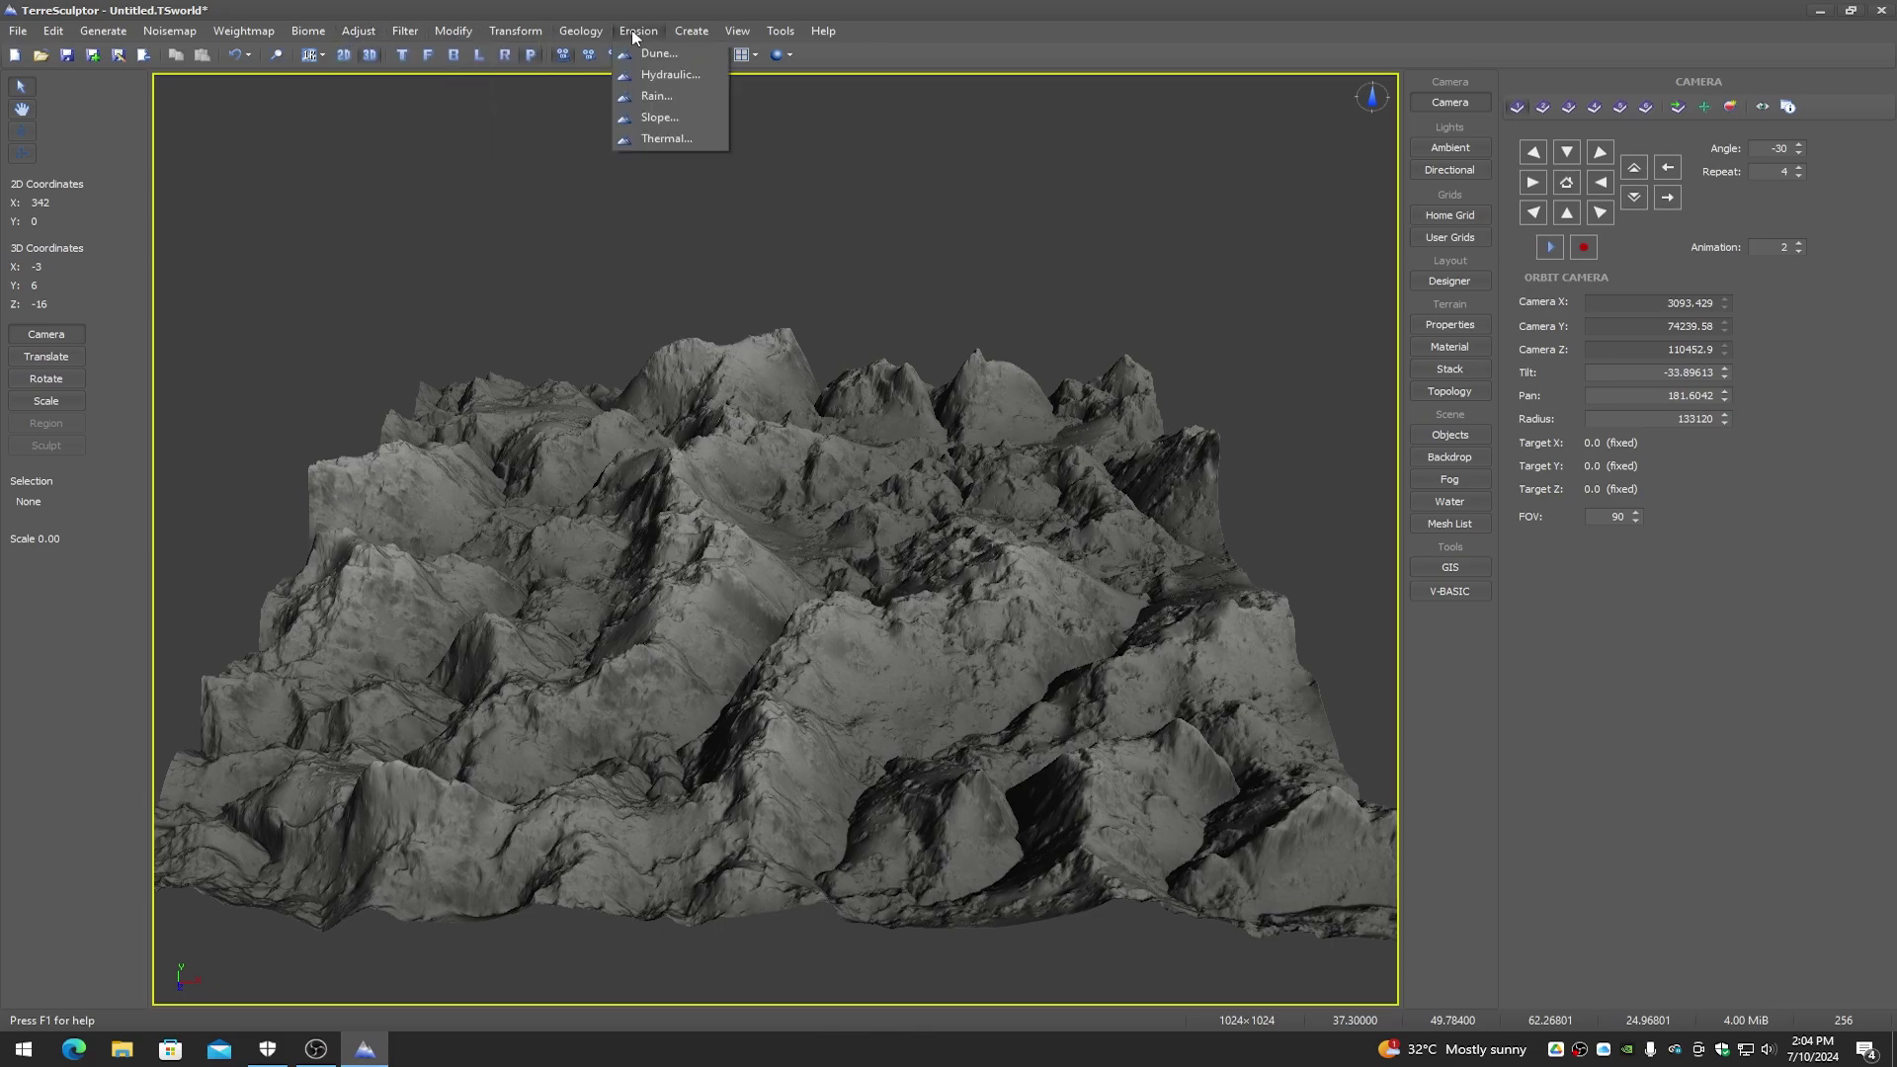
pyautogui.click(634, 34)
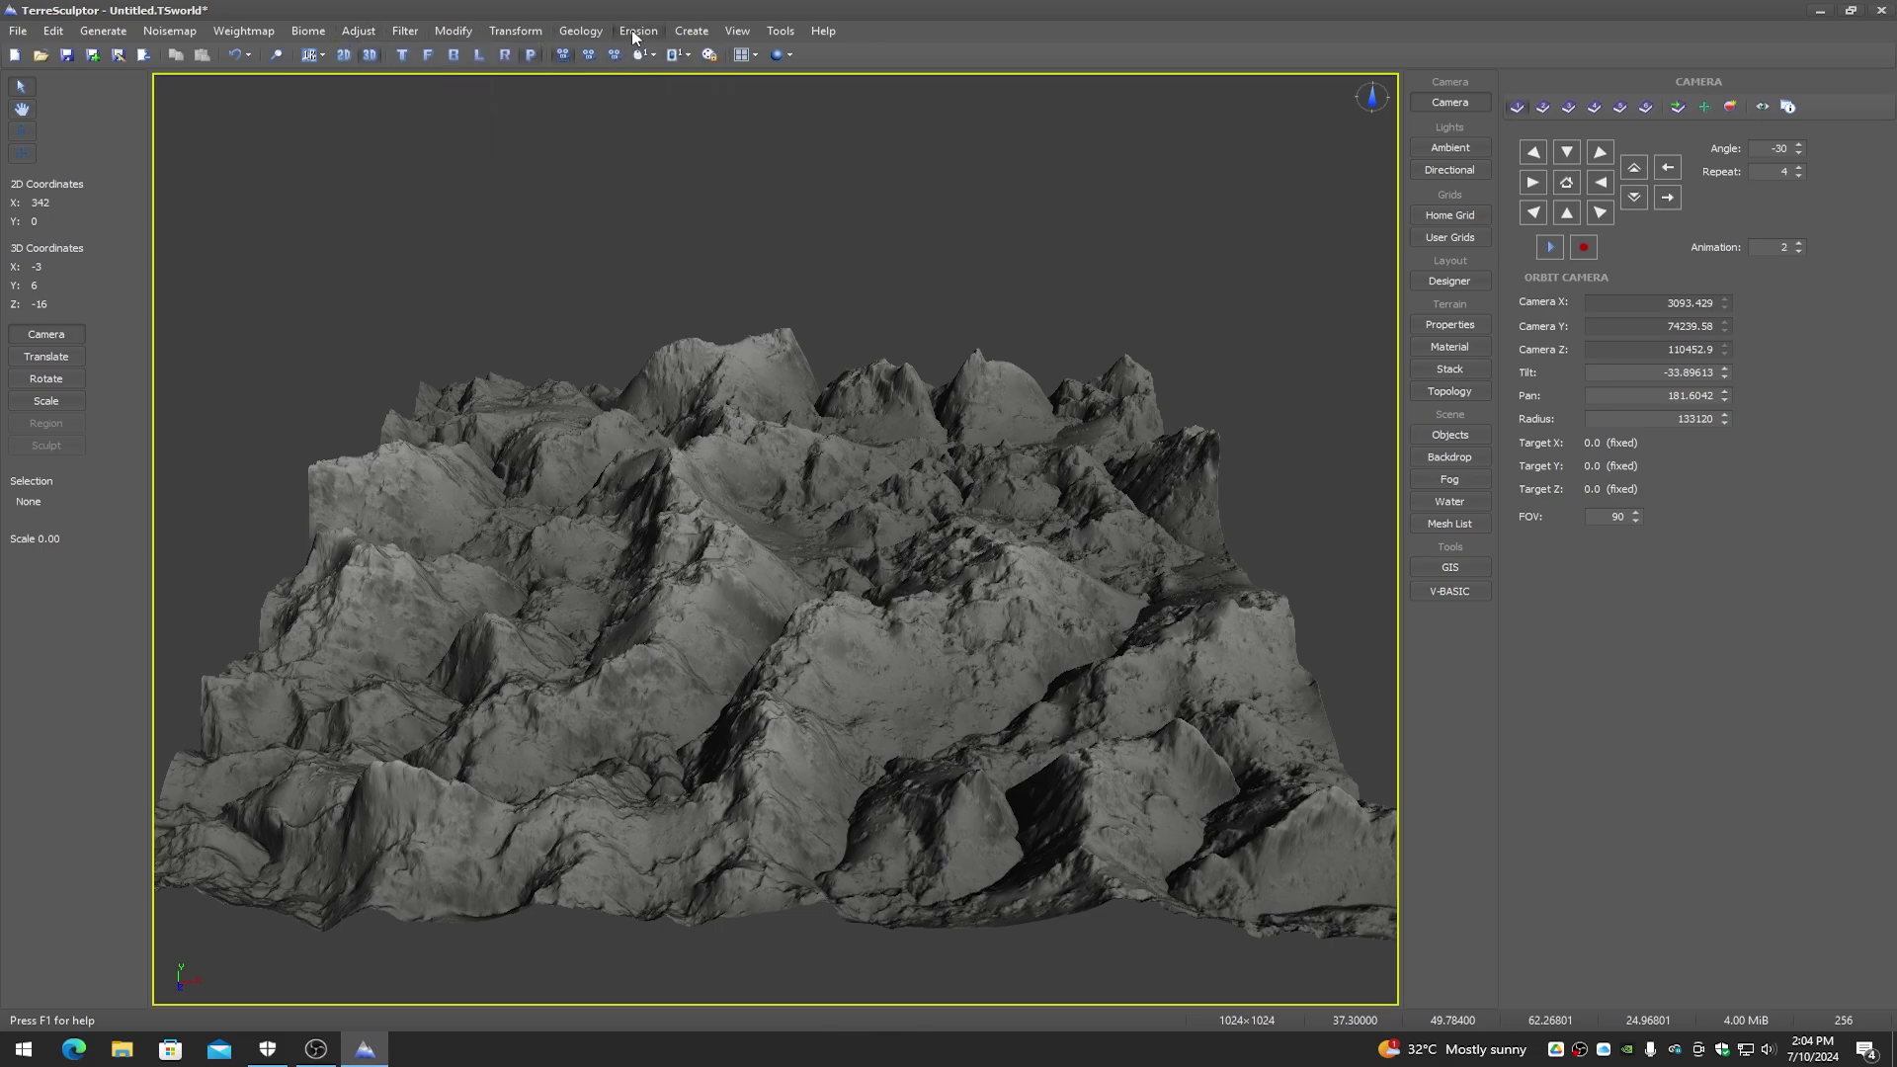
pyautogui.click(308, 33)
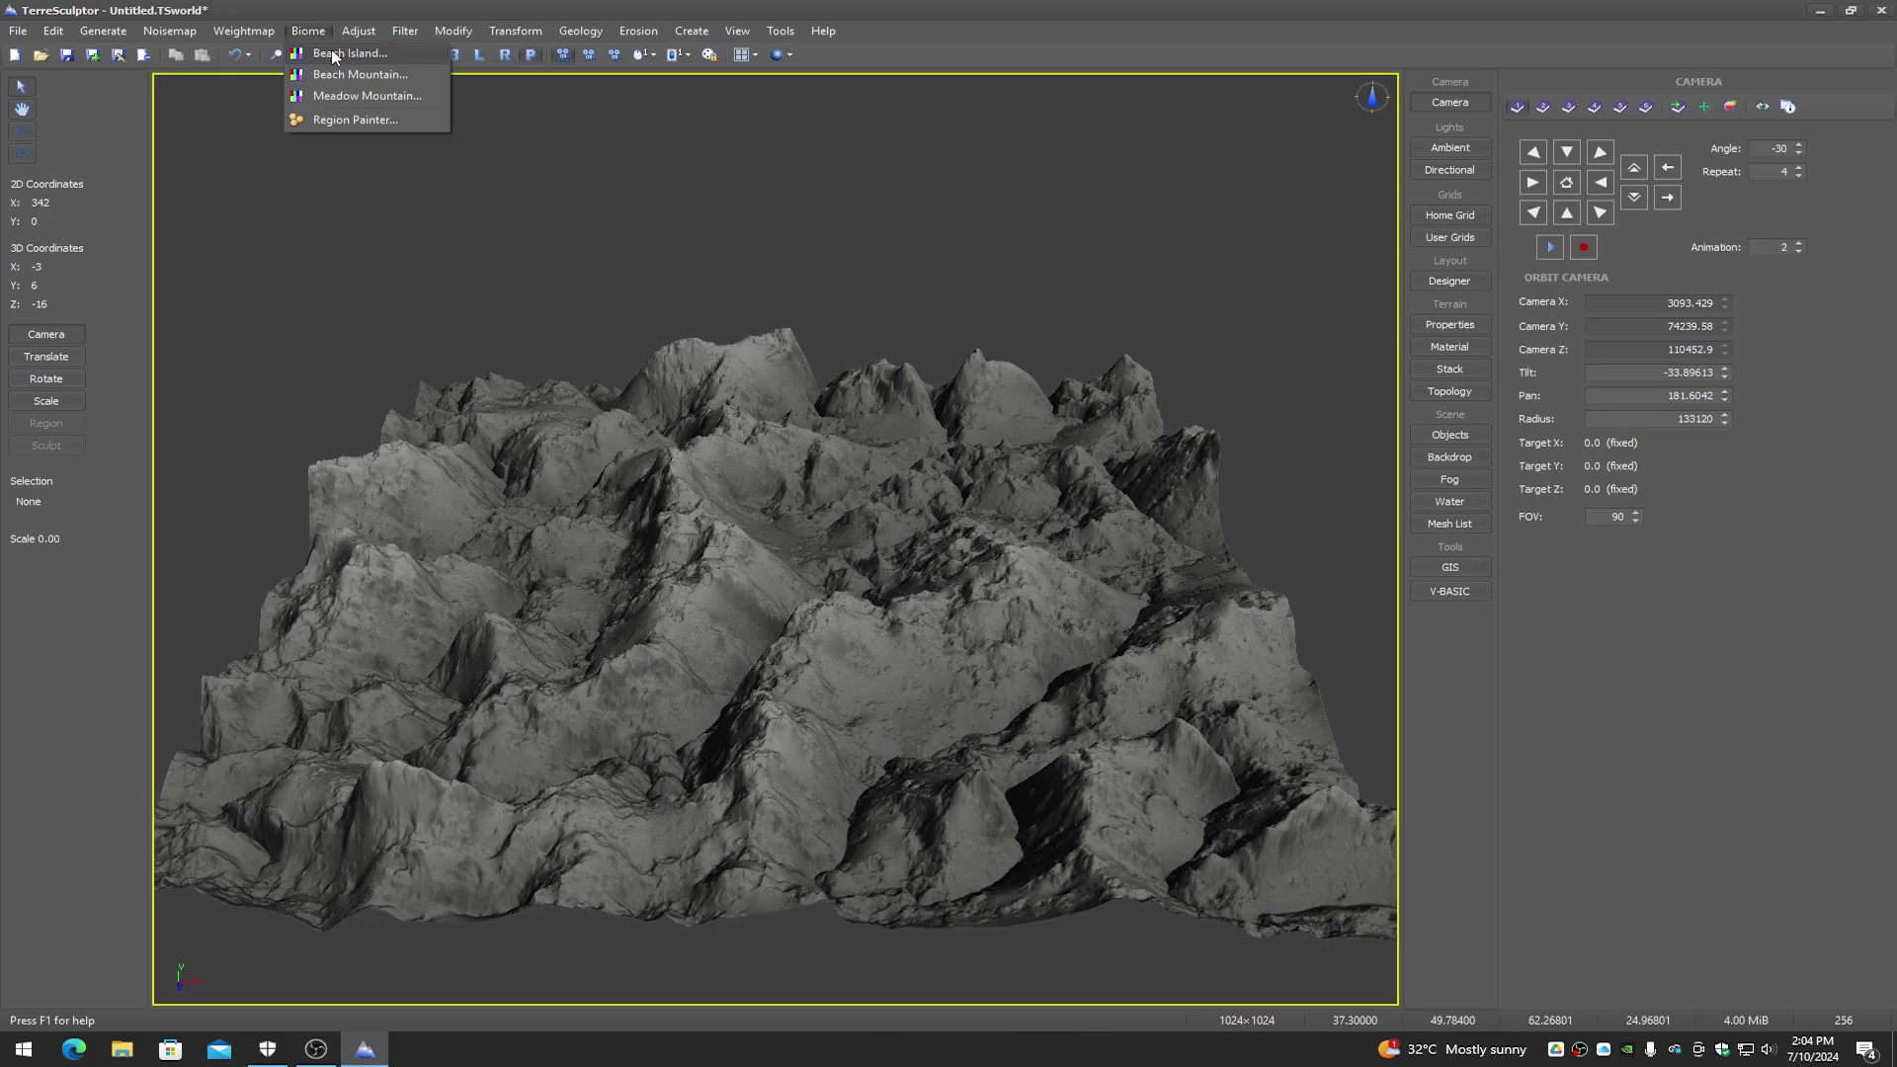
pyautogui.click(314, 33)
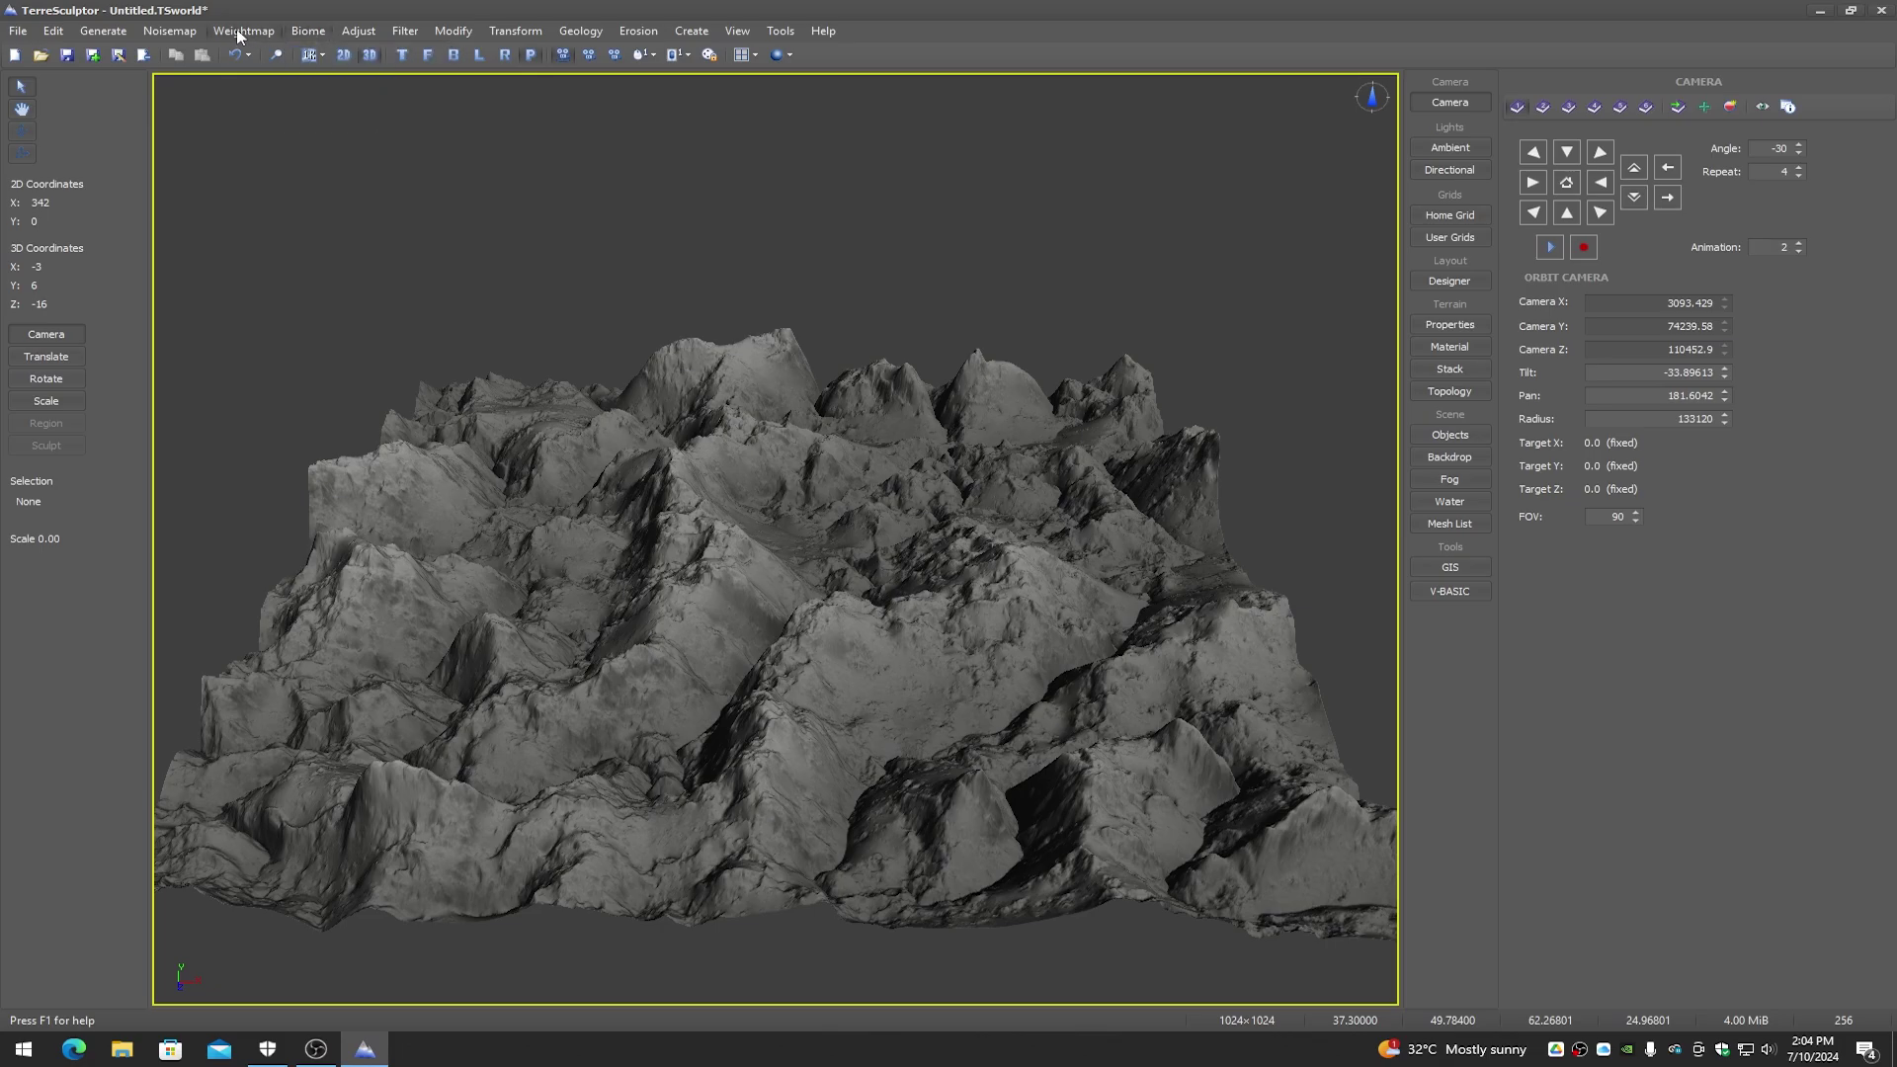
pyautogui.click(239, 34)
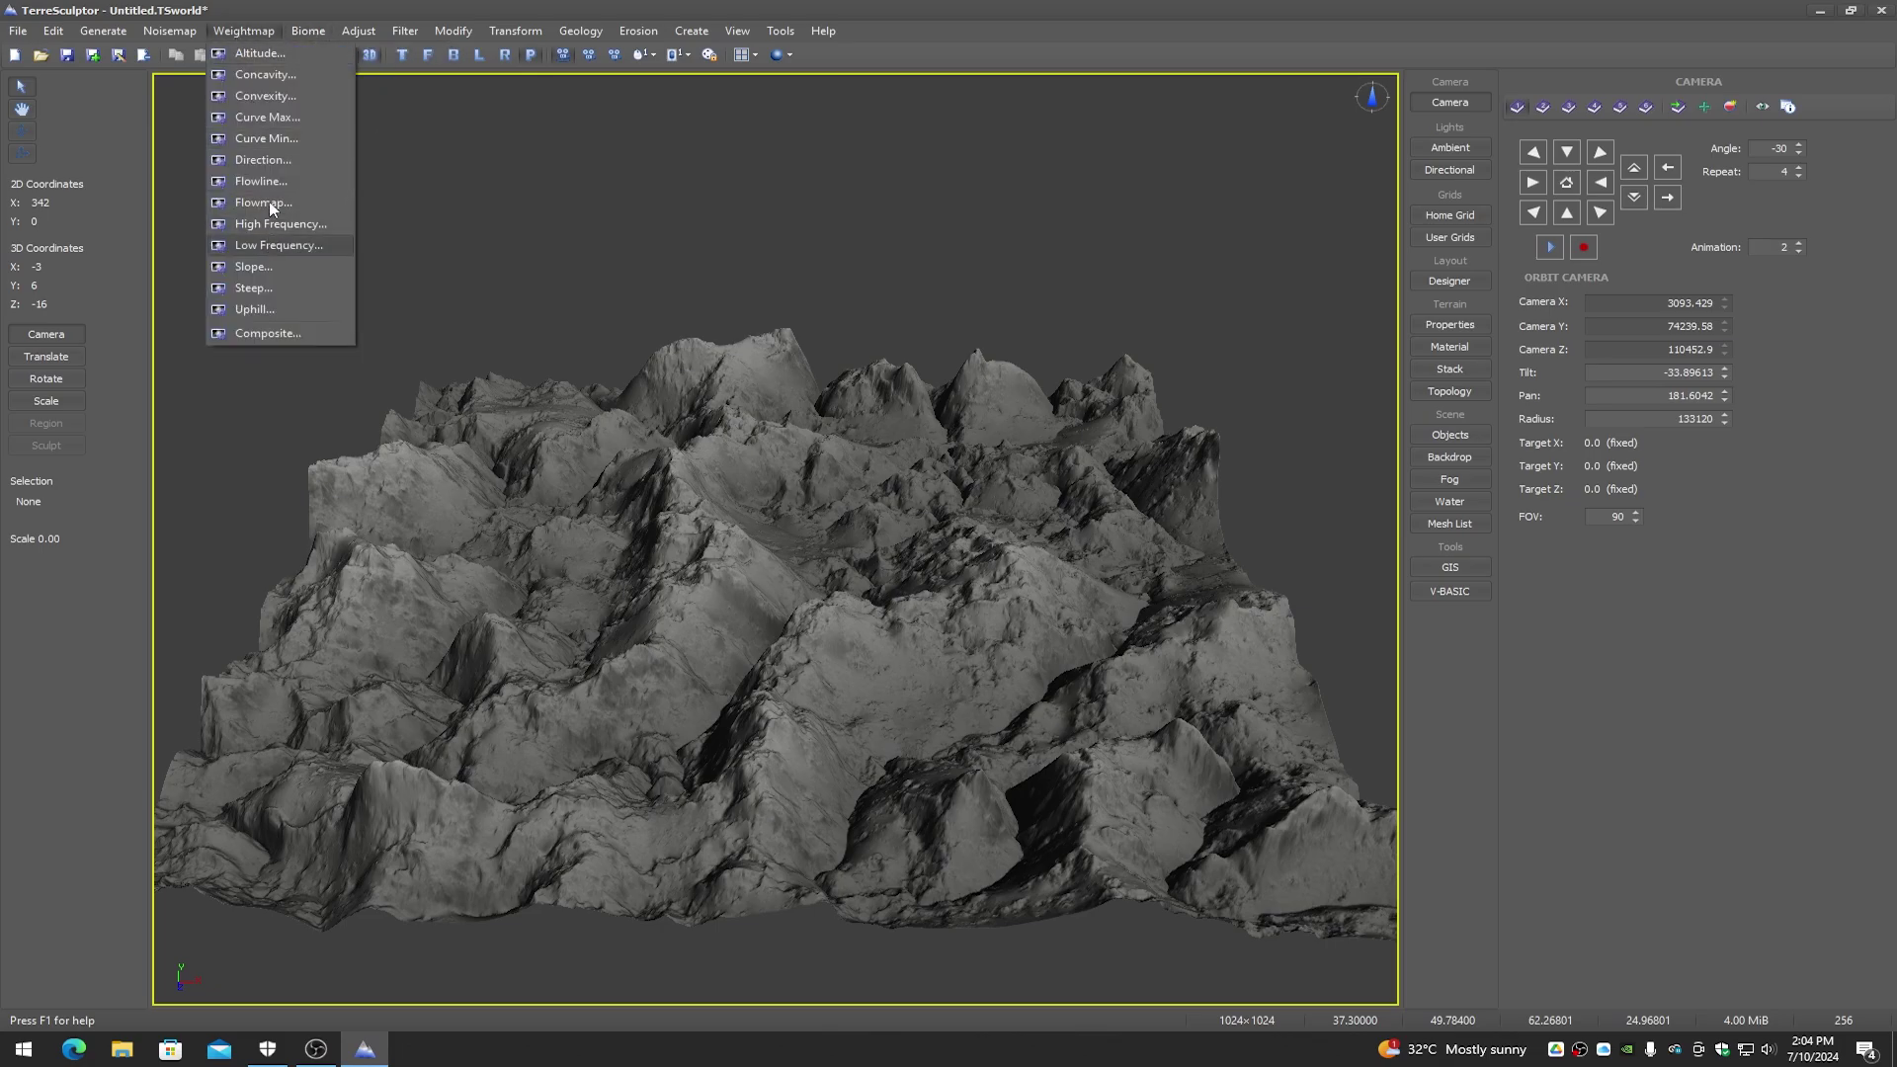
pyautogui.click(243, 30)
pyautogui.click(309, 33)
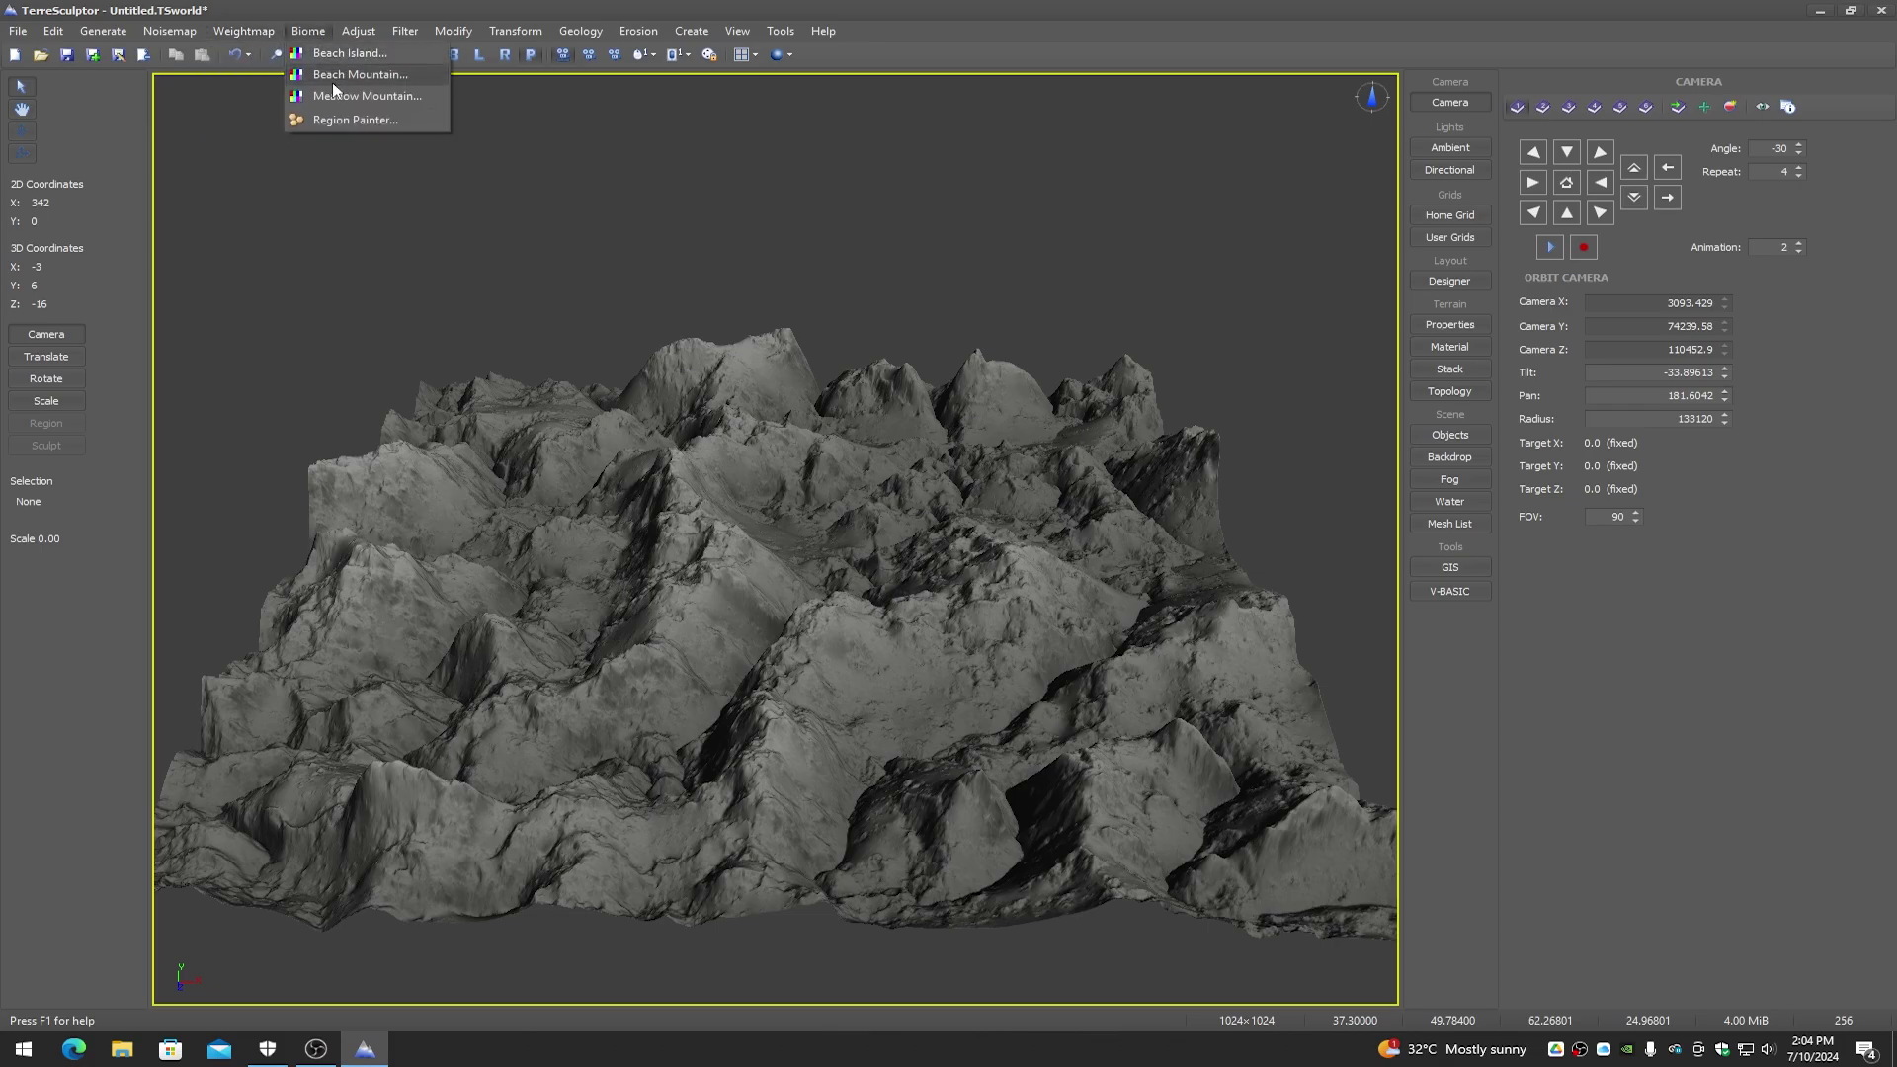
pyautogui.click(314, 32)
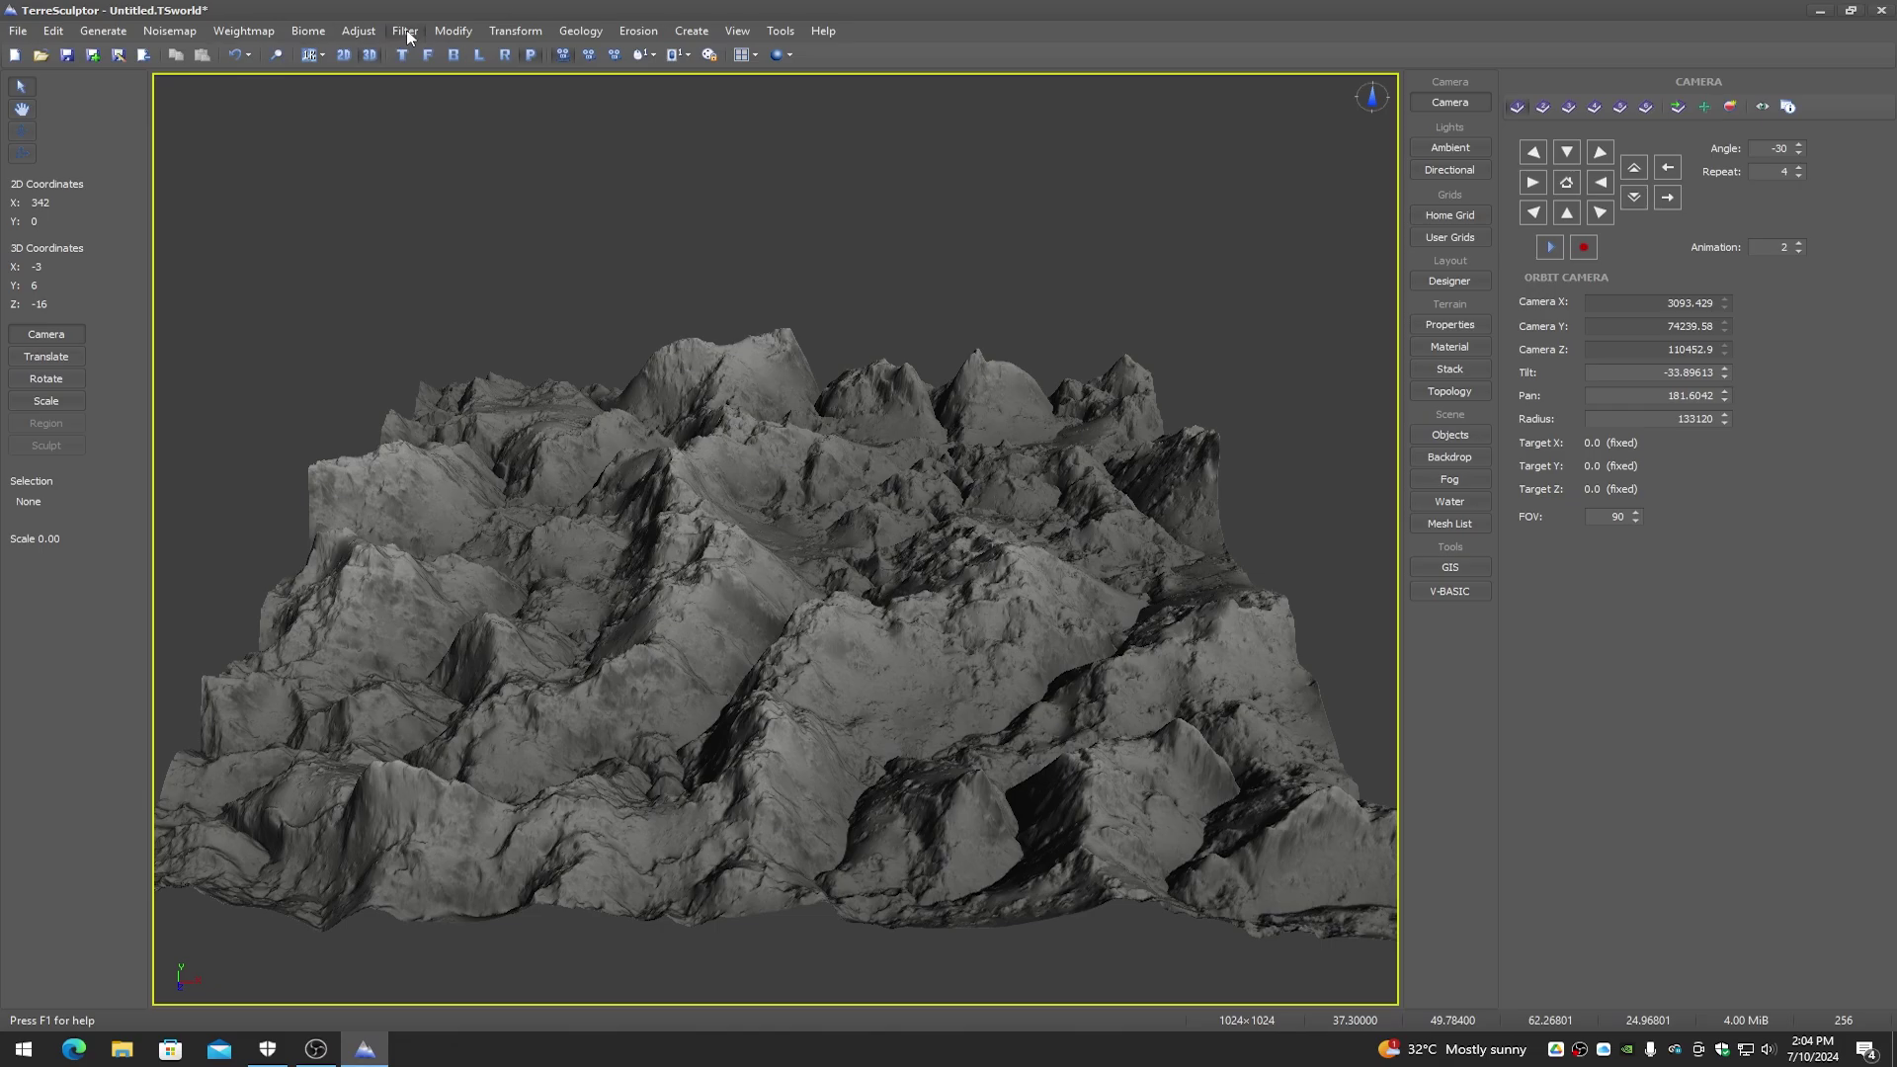
pyautogui.click(514, 34)
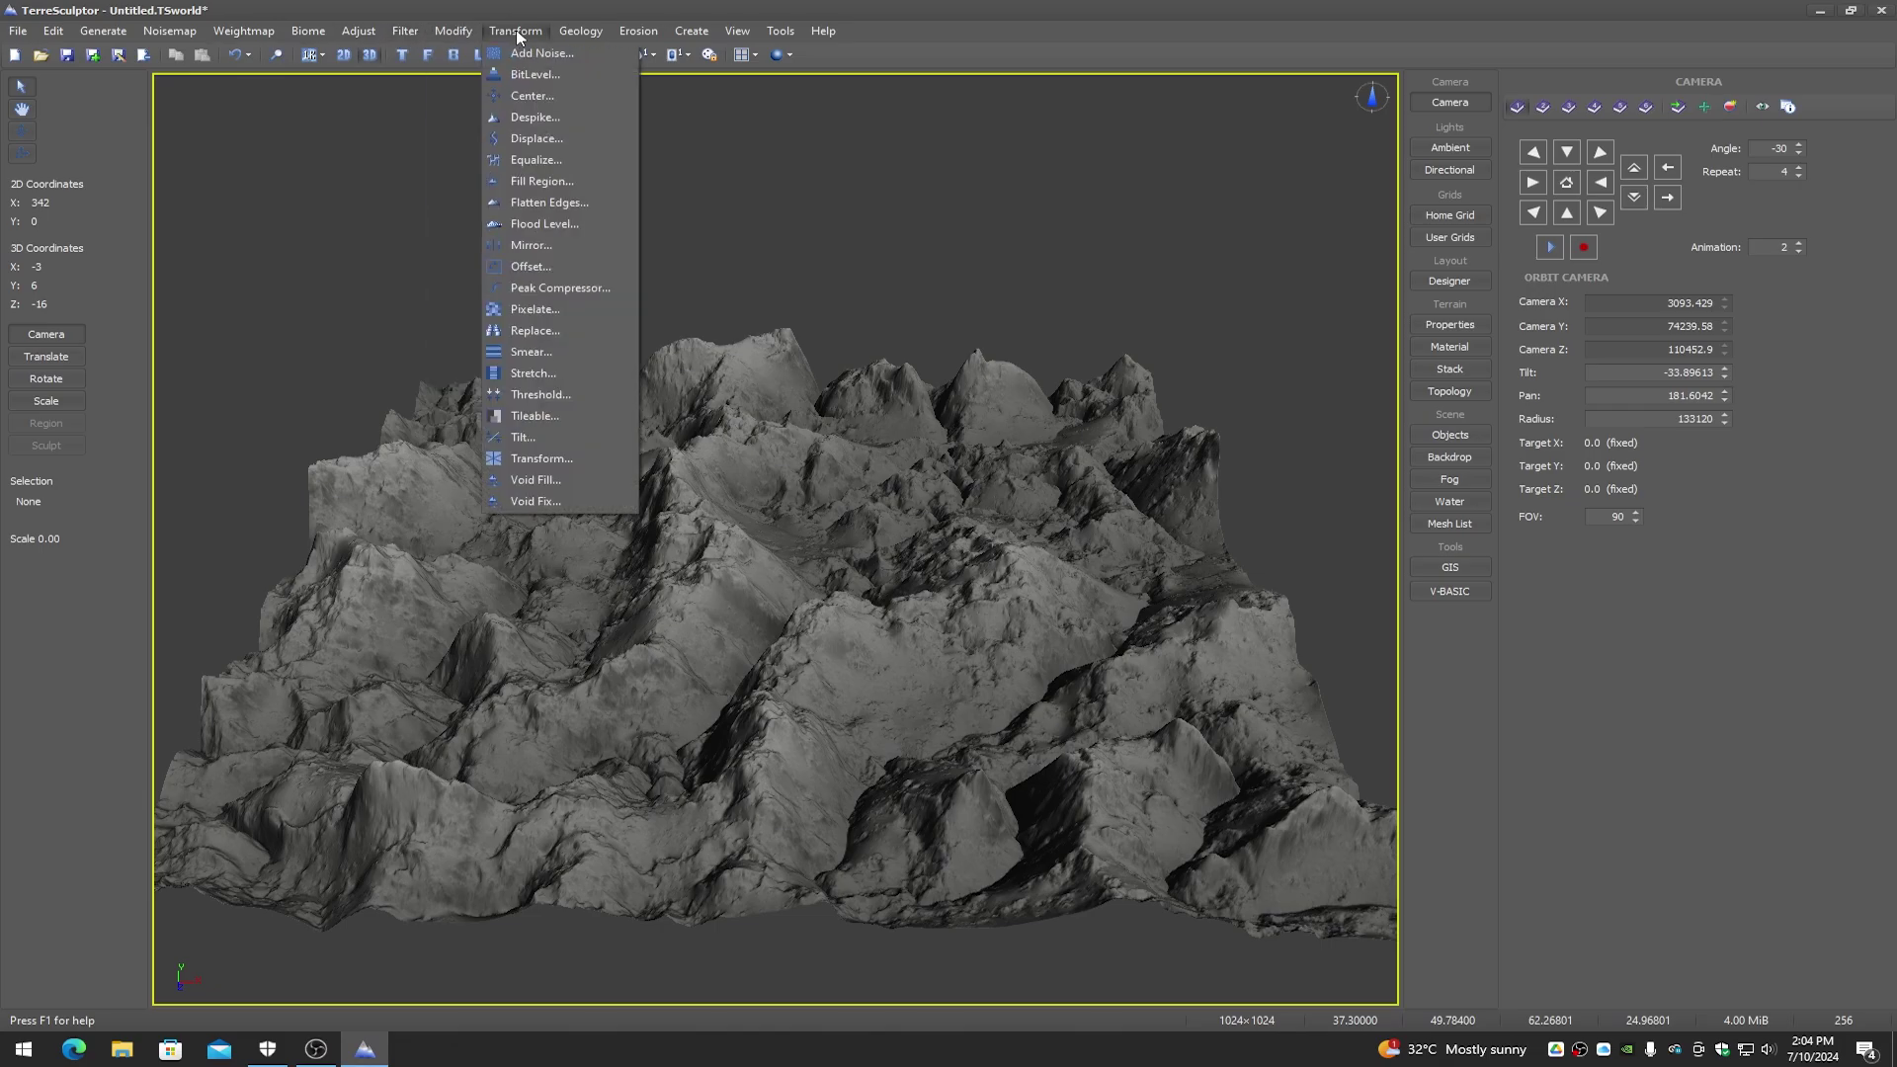
pyautogui.click(517, 33)
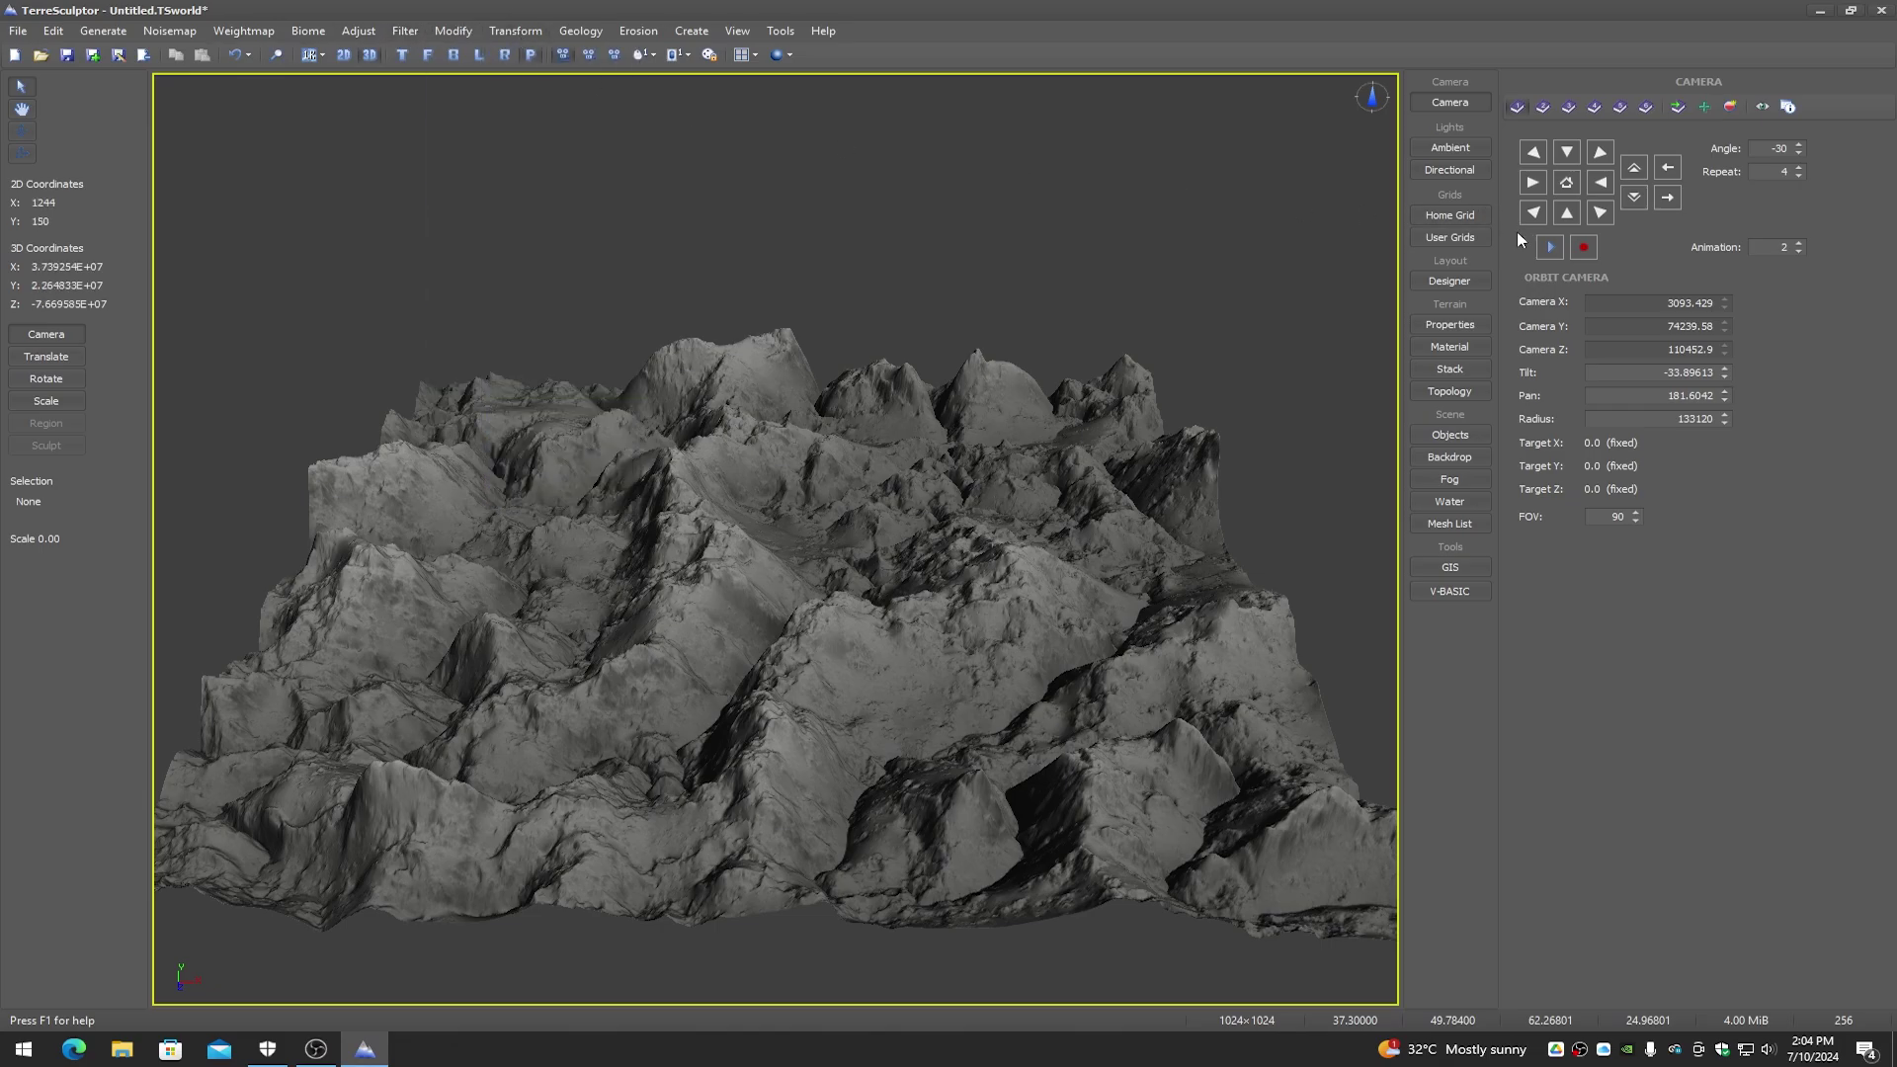
# Step: Set the terrain material to the Earth colorset with auto-range enabled, and return to the camera settings
pyautogui.click(1449, 347)
pyautogui.click(1635, 133)
pyautogui.click(1632, 169)
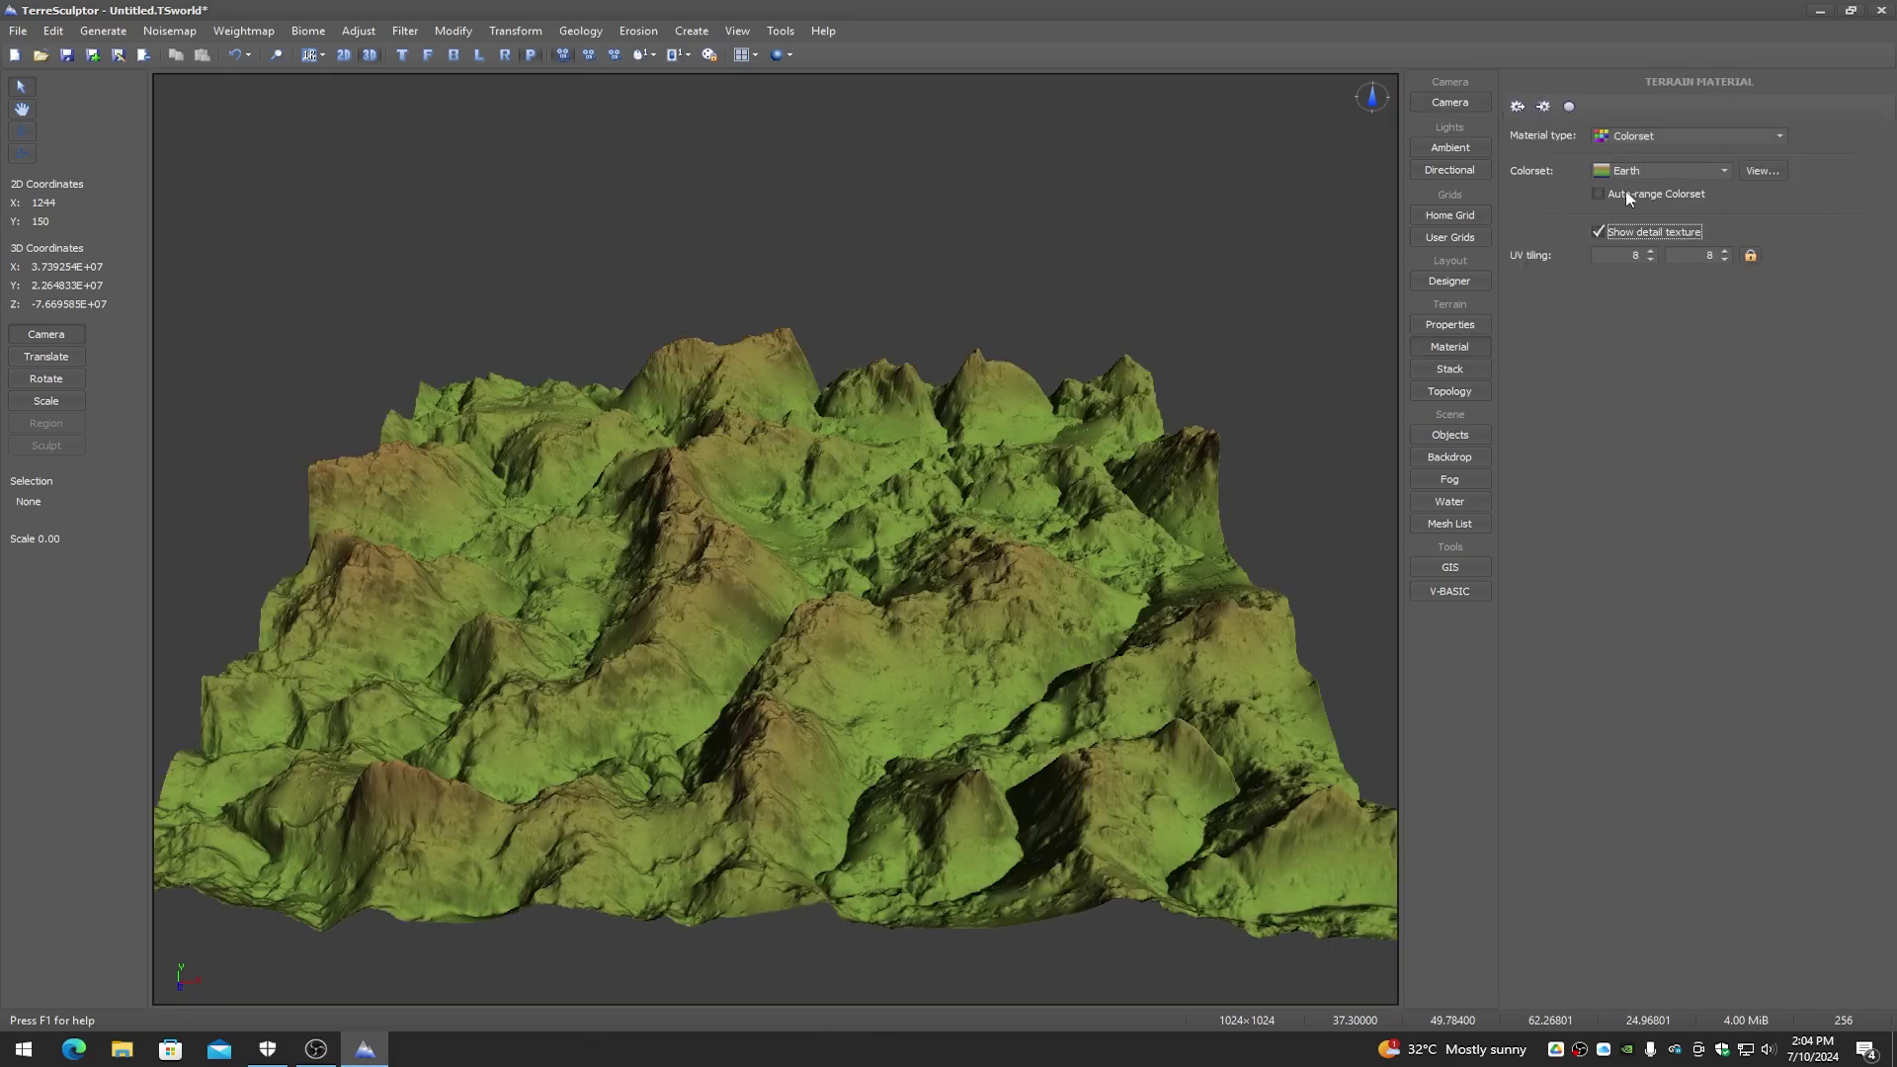
pyautogui.click(1630, 196)
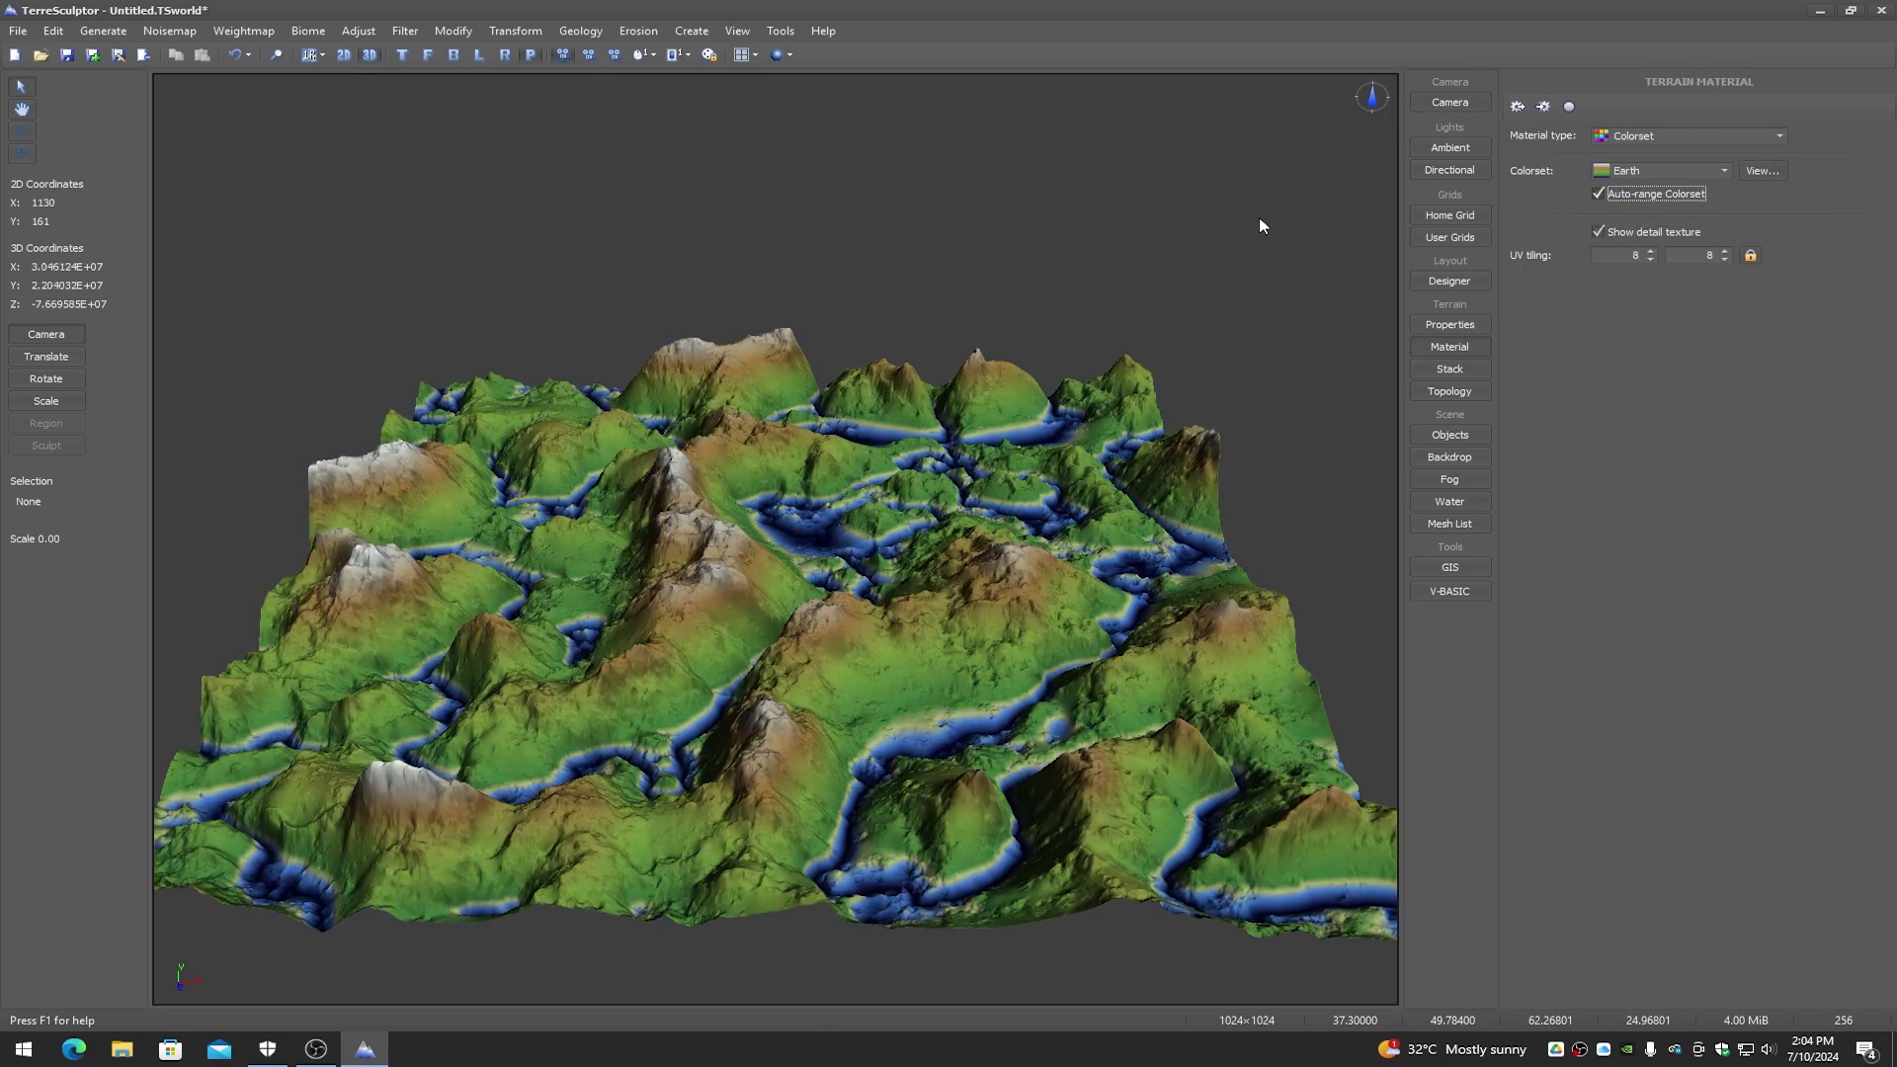
pyautogui.click(1460, 105)
# Step: Try a Flat flood level of 2.5 on the terrain and discard it
pyautogui.click(502, 31)
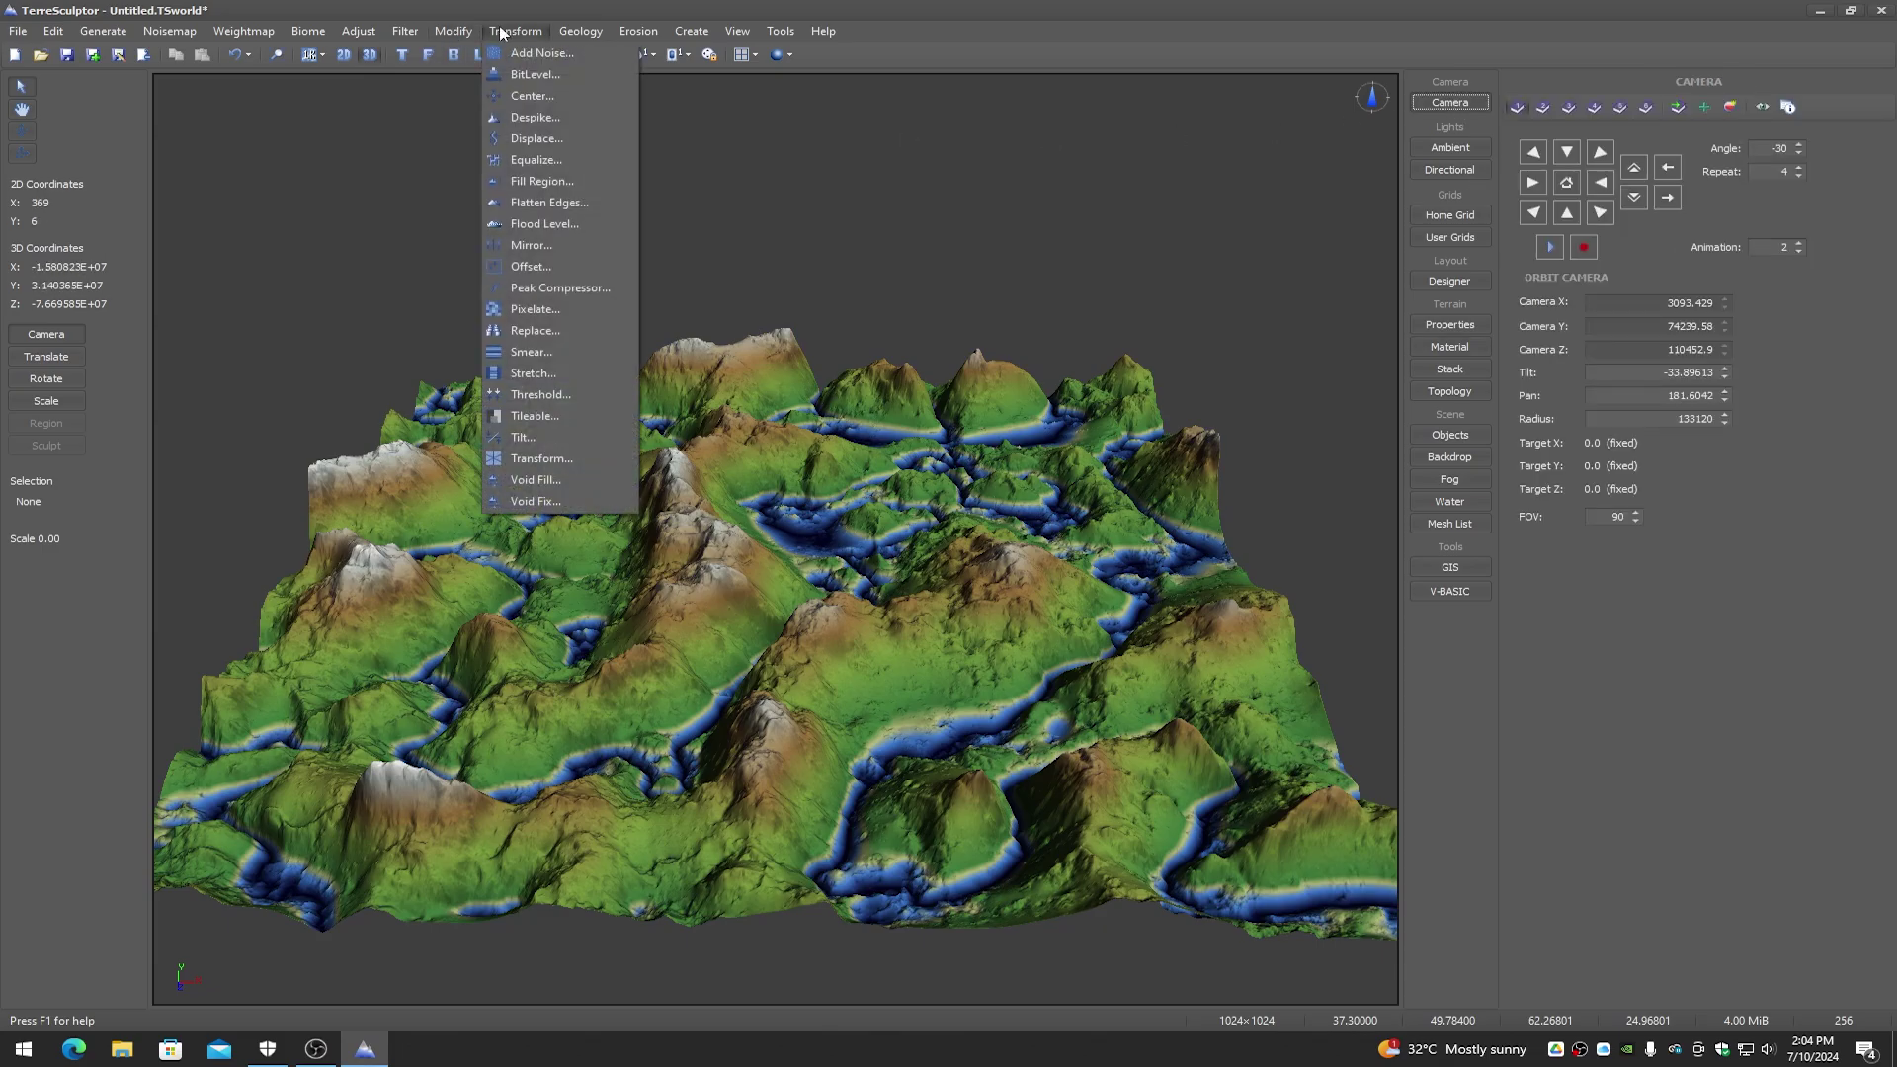
pyautogui.click(537, 219)
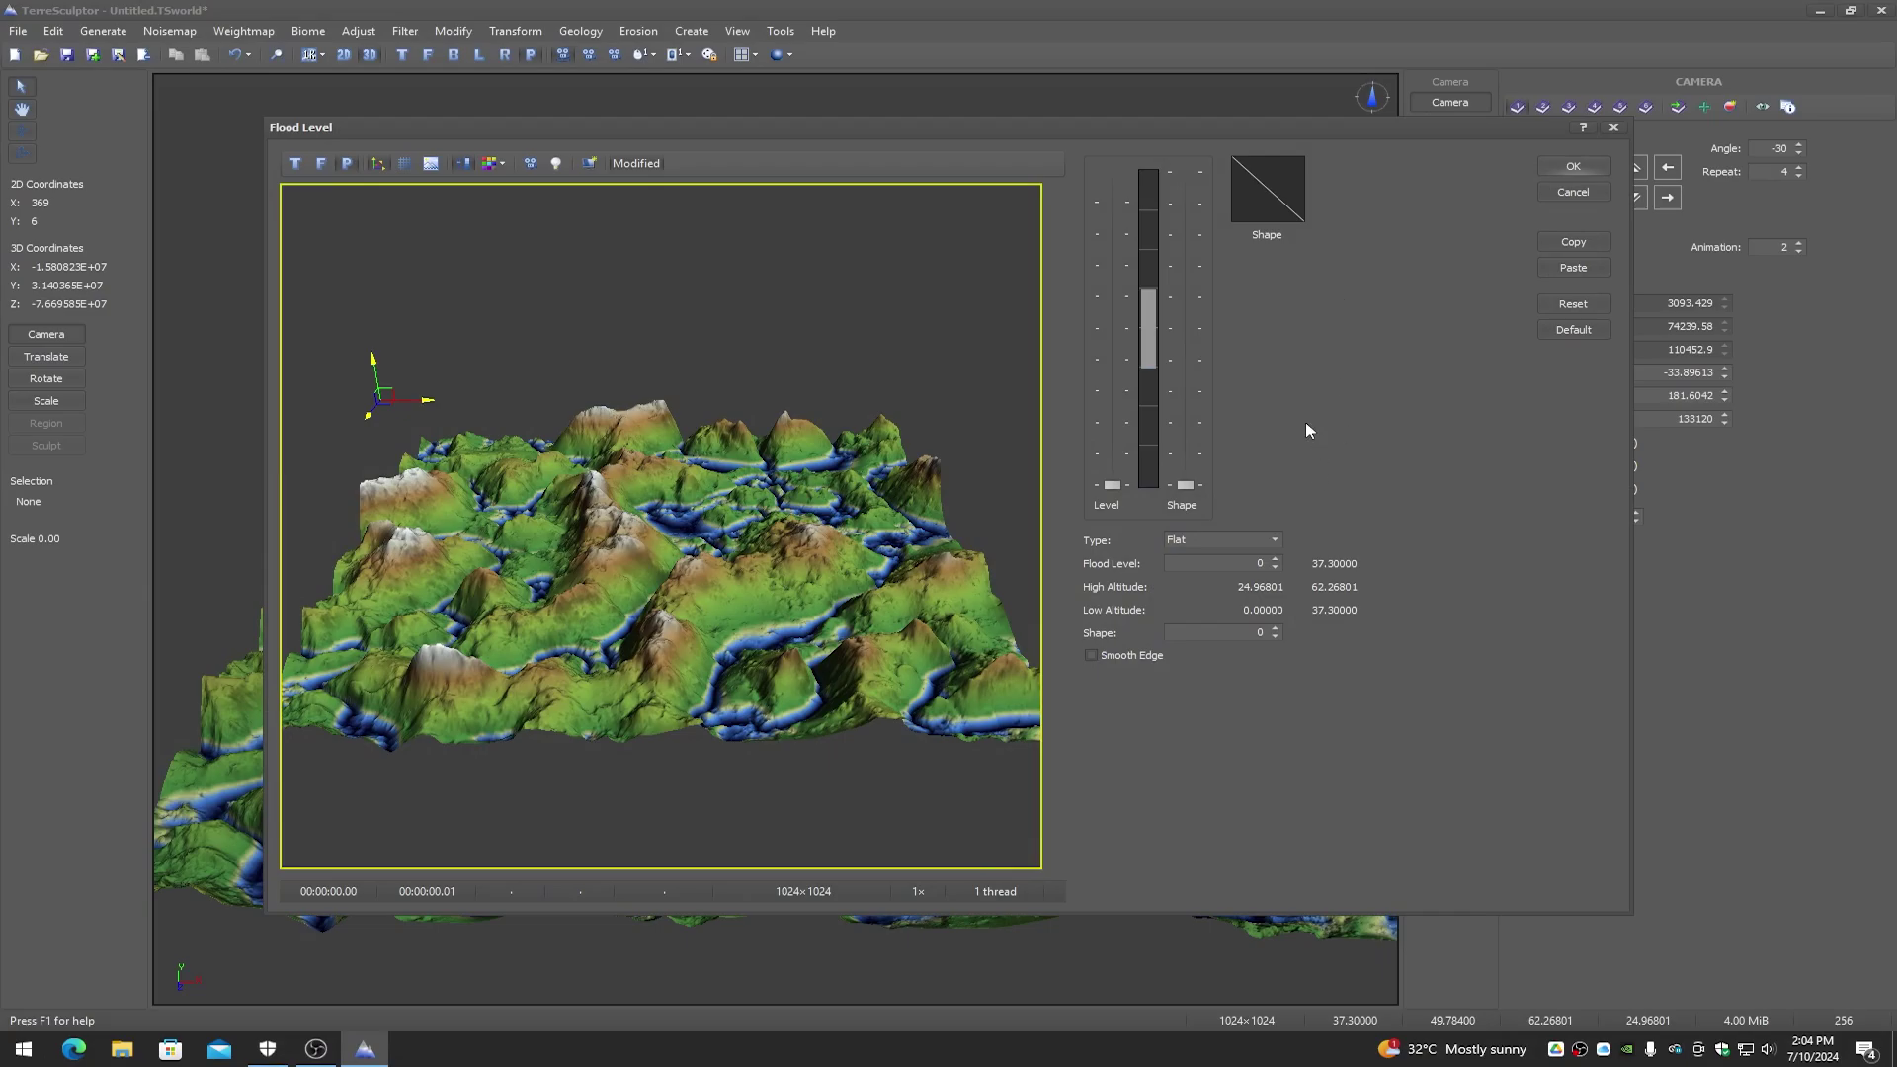
pyautogui.moveTo(1120, 484)
pyautogui.mouseDown()
pyautogui.moveTo(1115, 406)
pyautogui.moveTo(1116, 454)
pyautogui.mouseUp()
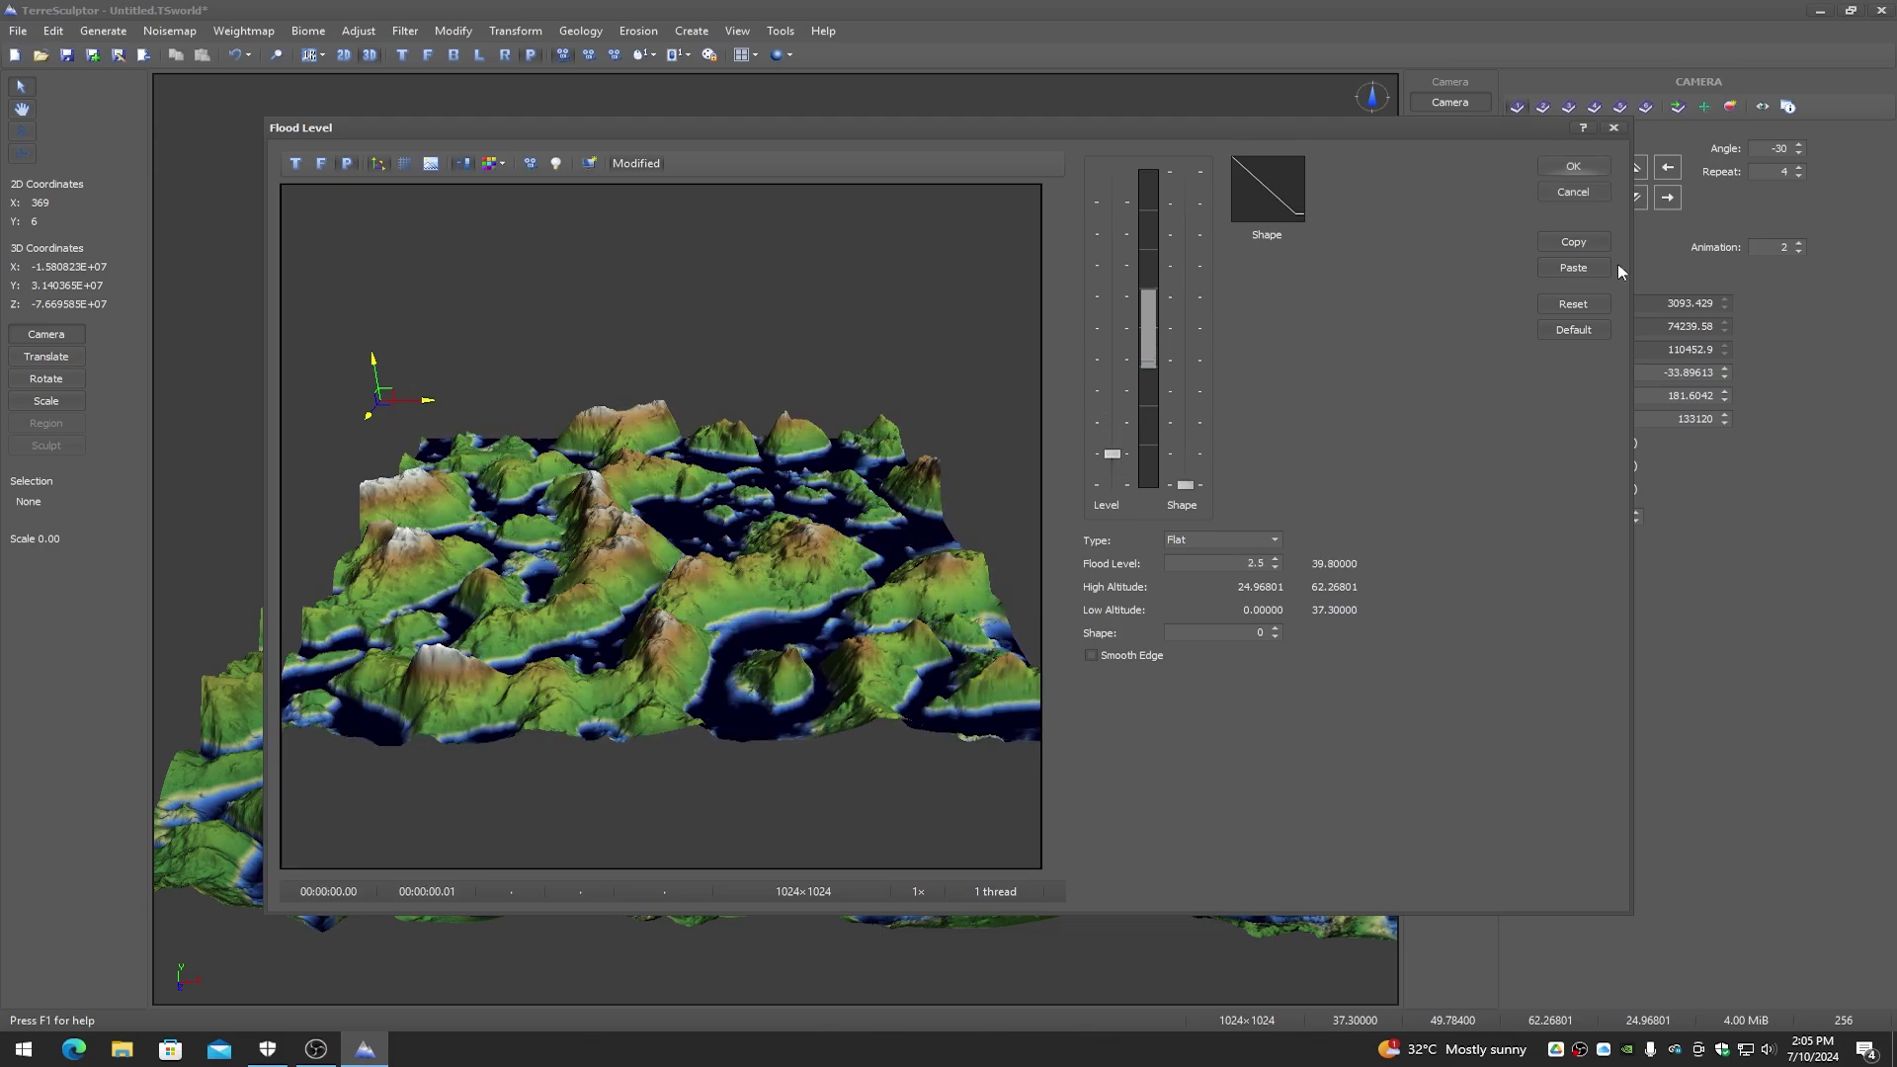
pyautogui.click(1578, 193)
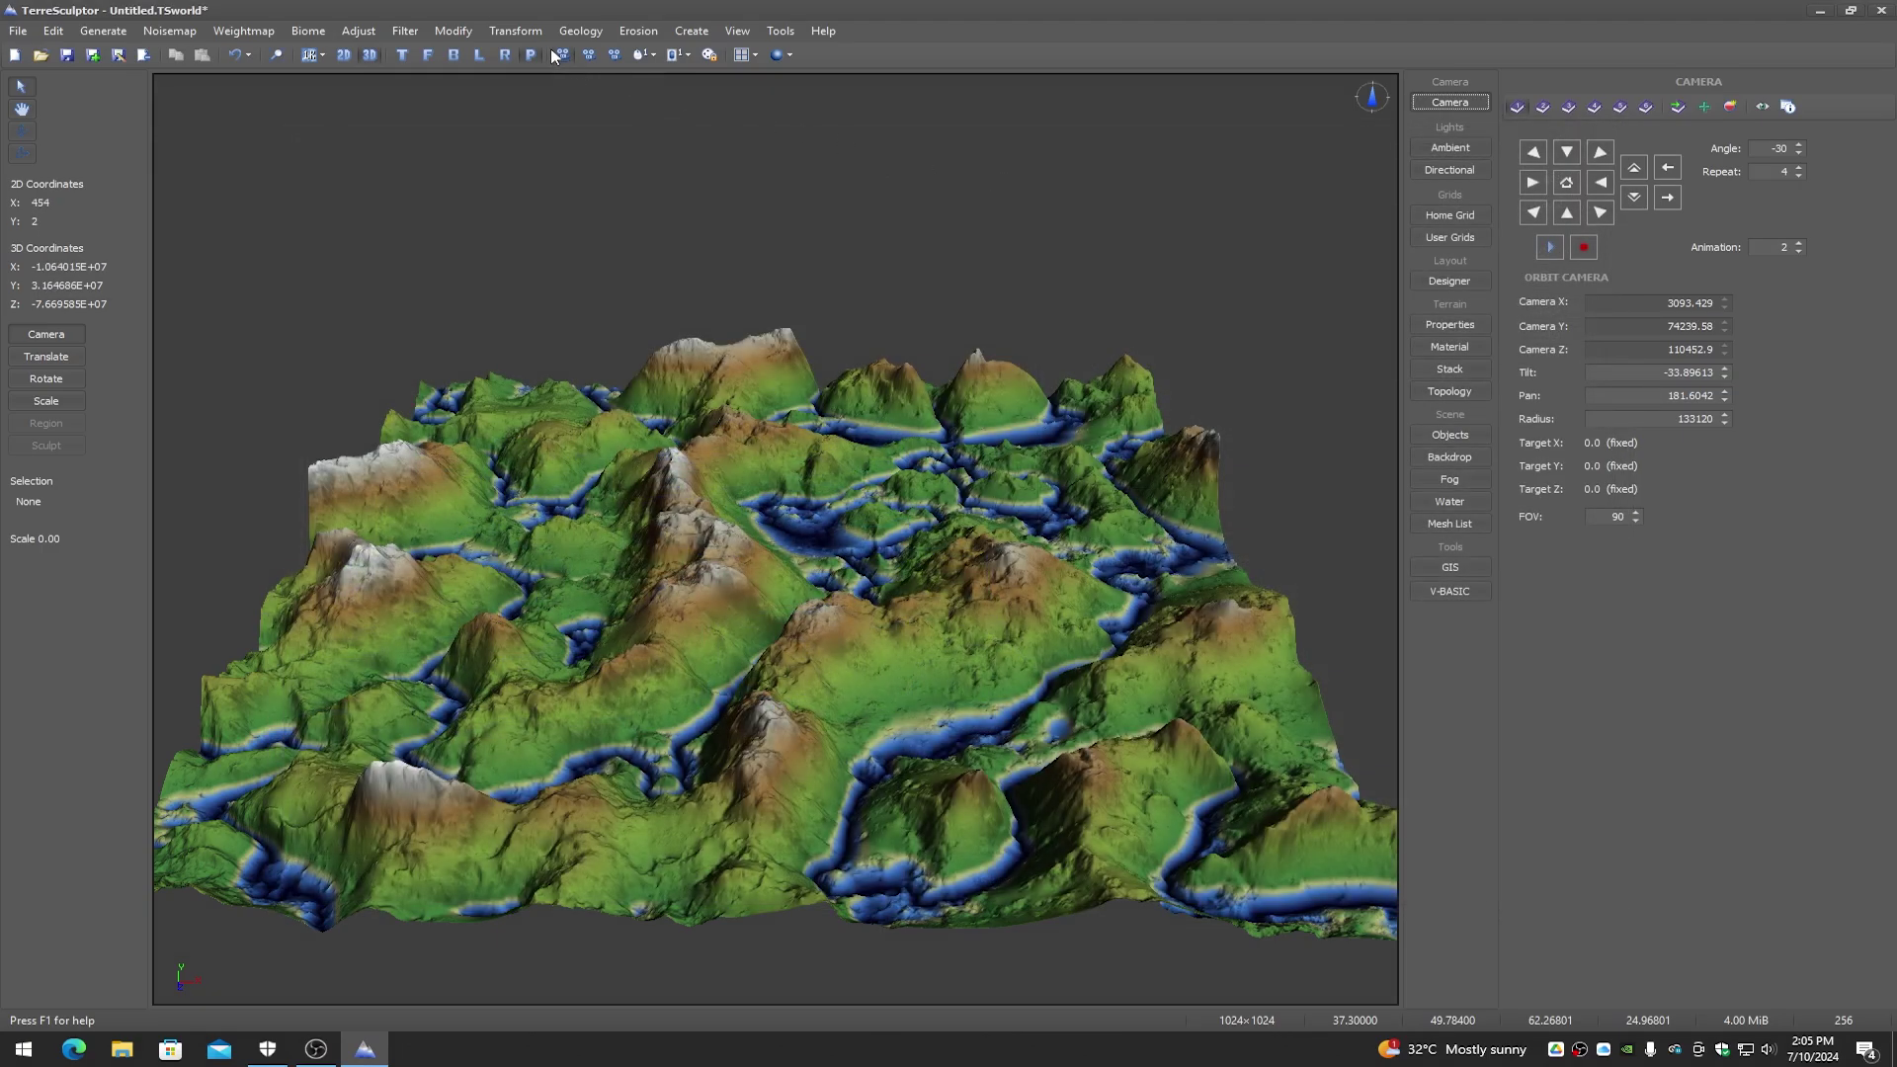
# Step: Preview the Pixelate transform on the terrain with X and Y size 16 and Middle value fill, and discard it
pyautogui.click(515, 33)
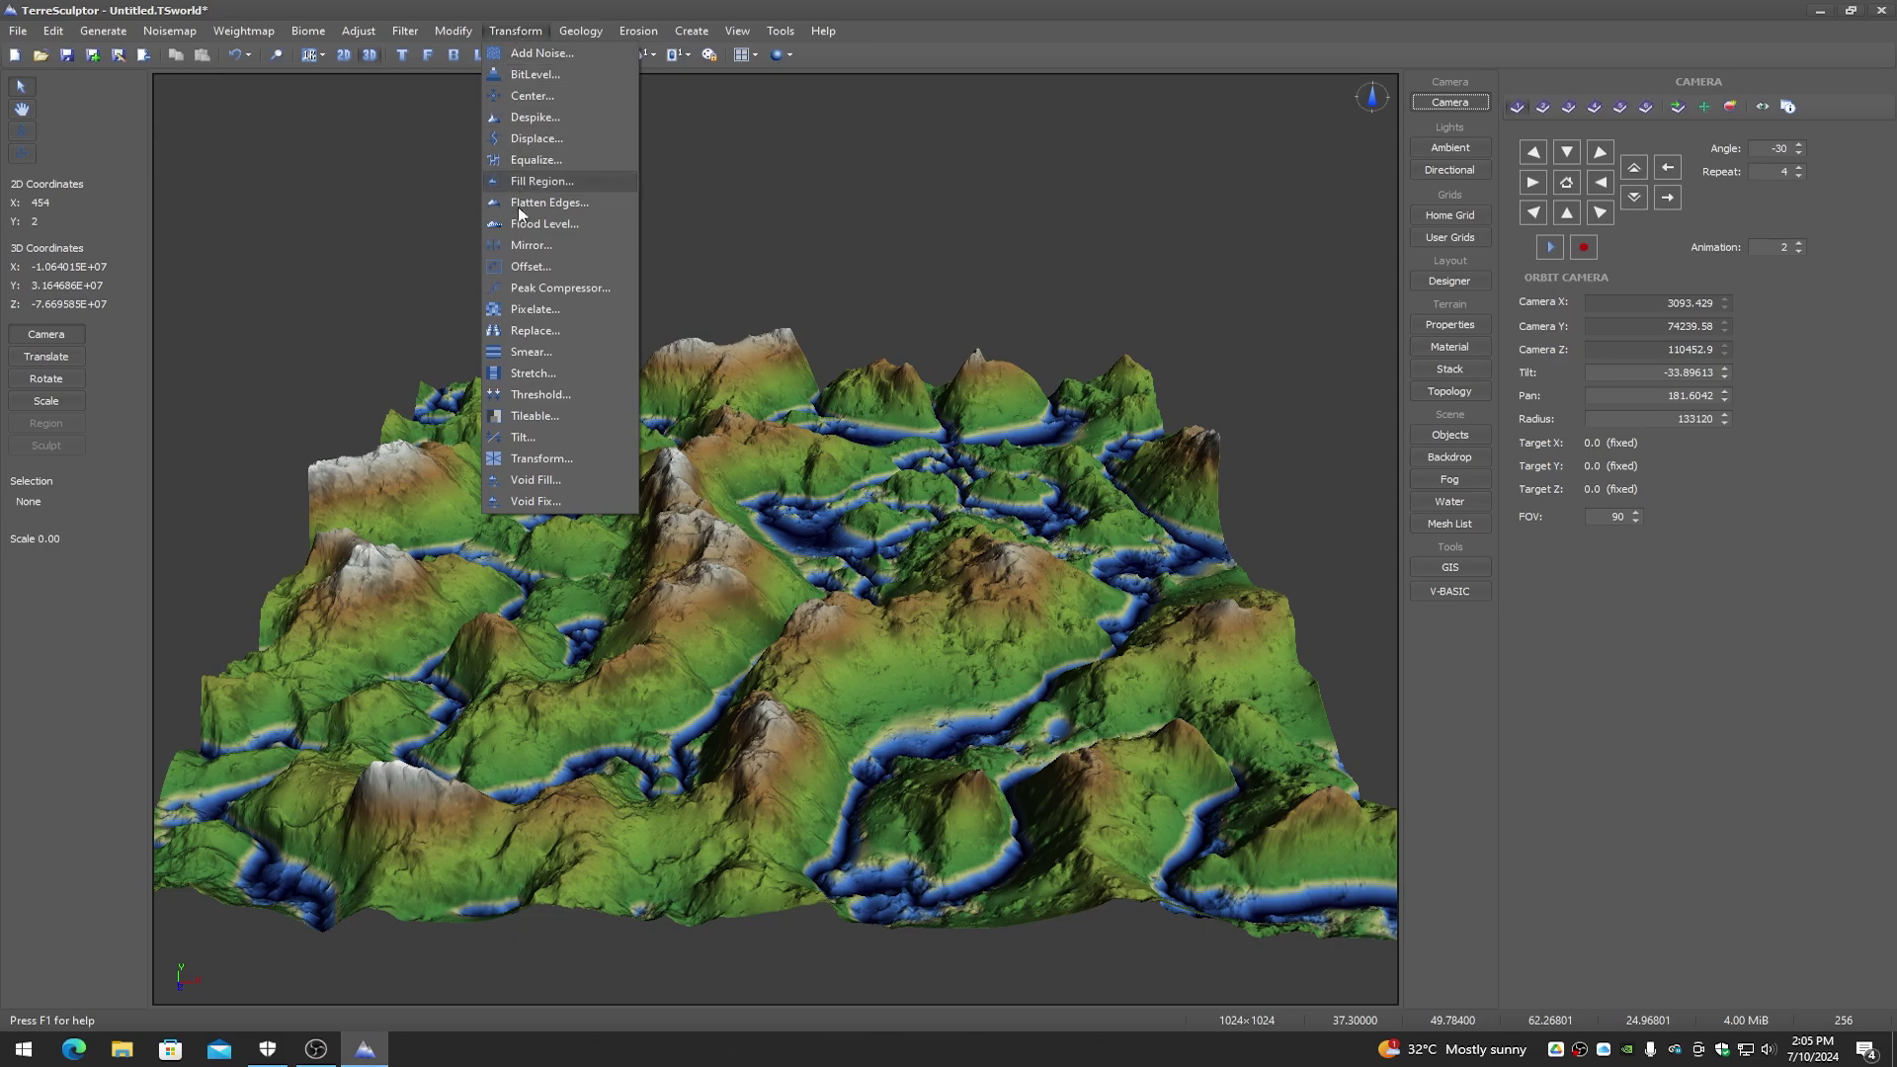
pyautogui.click(536, 312)
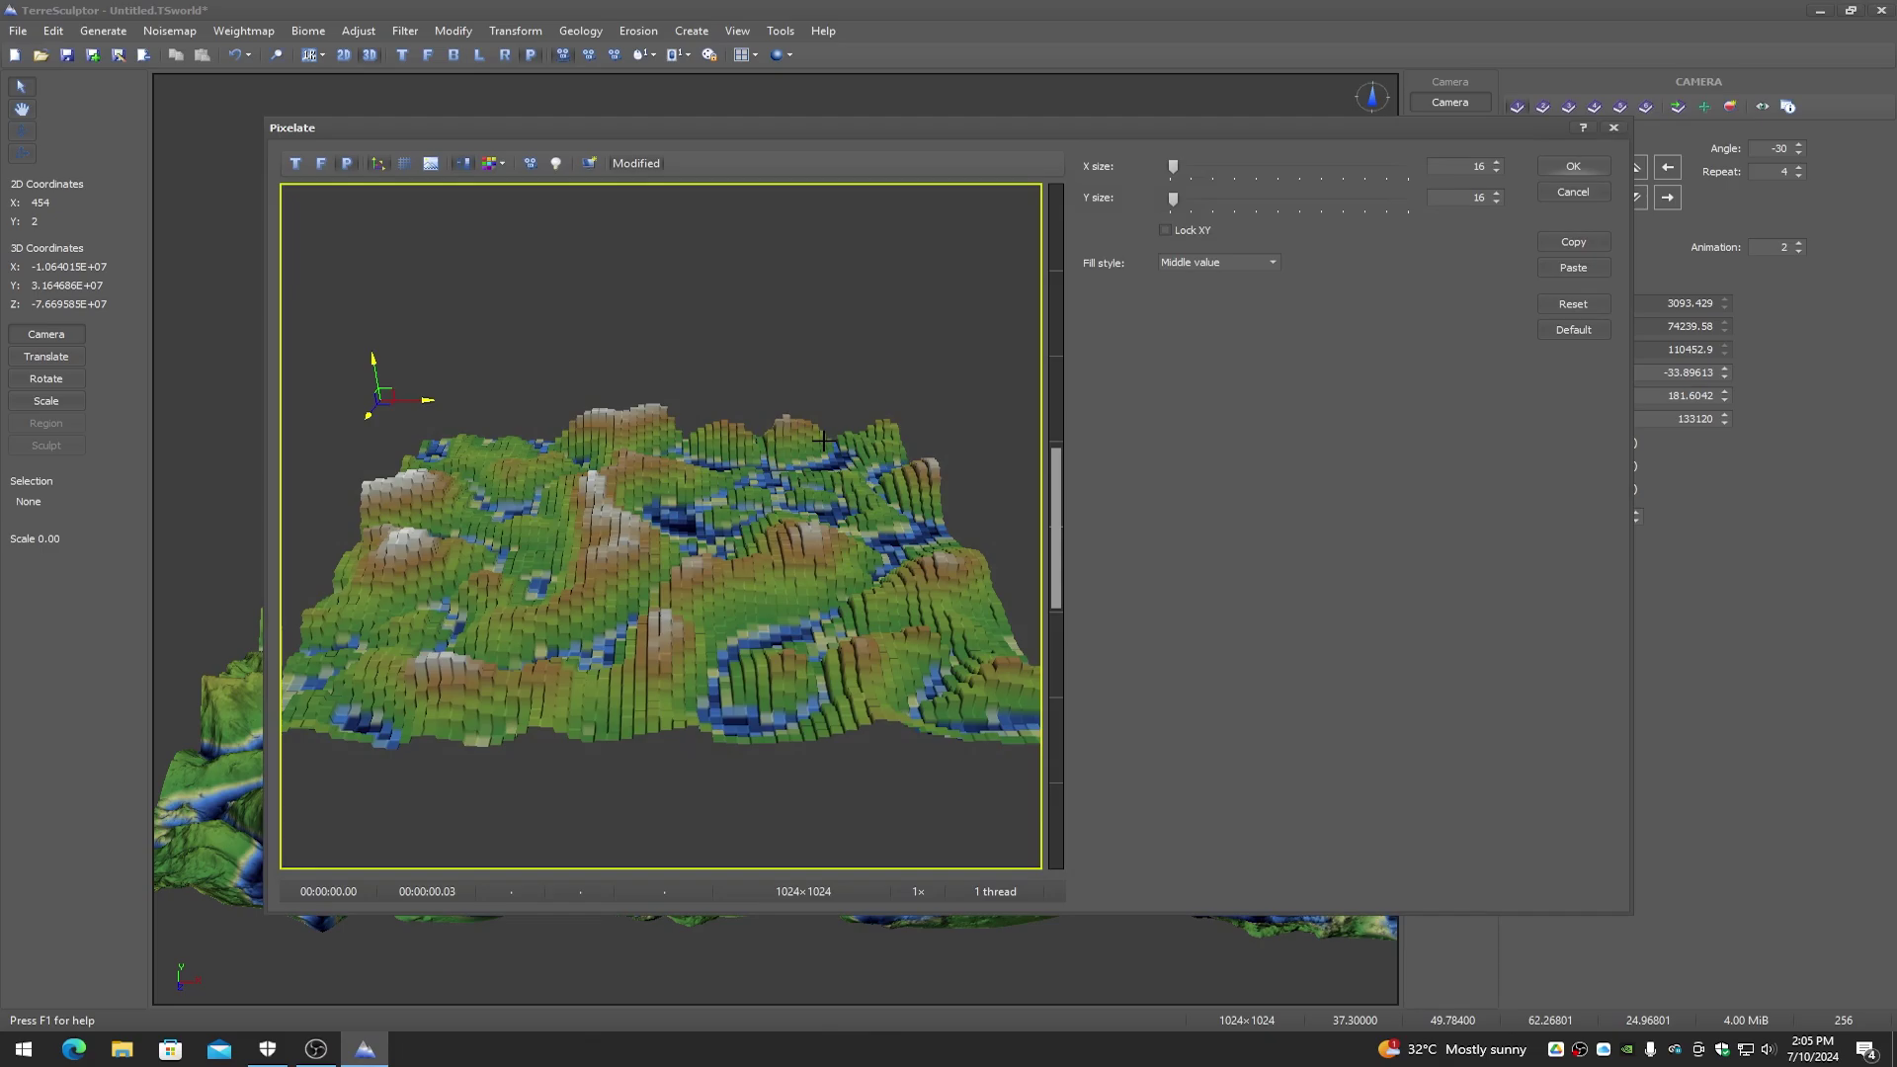
pyautogui.moveTo(824, 439); pyautogui.dragTo(714, 464)
pyautogui.click(1574, 191)
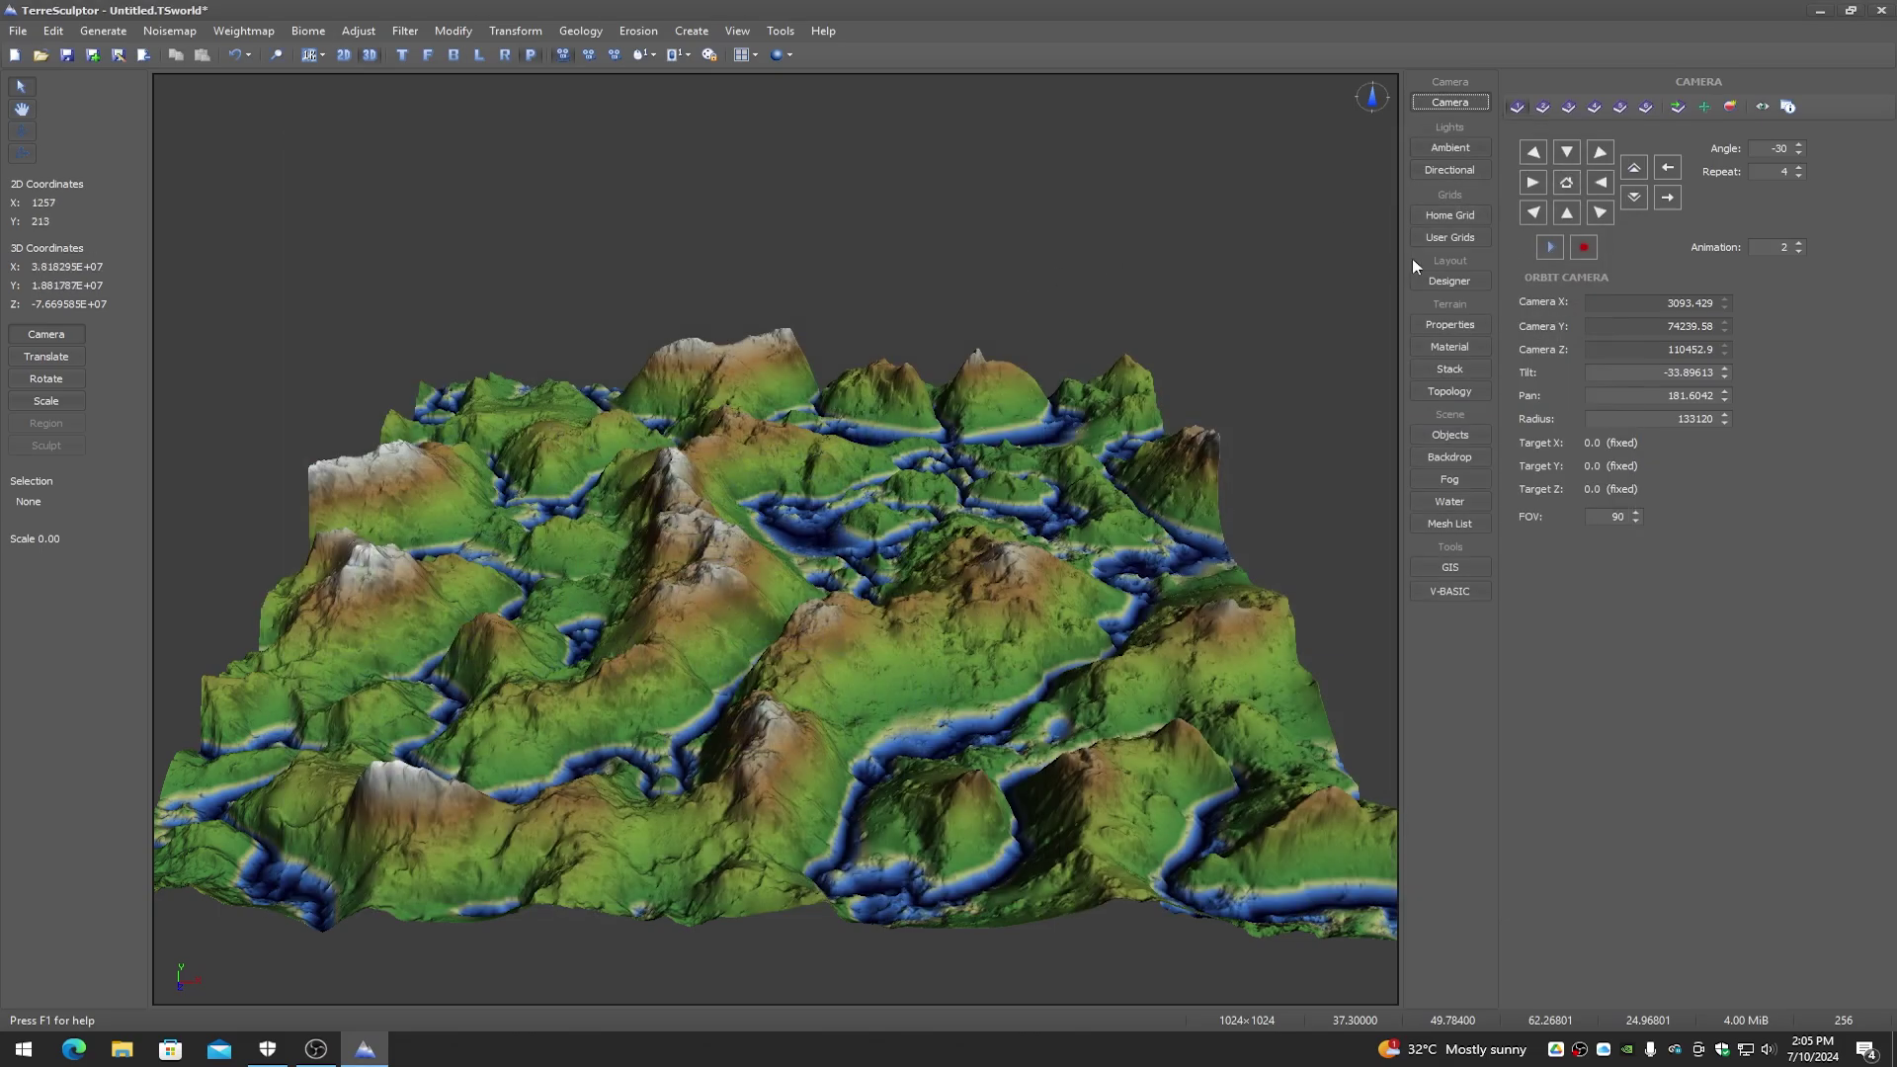
# Step: Show the home grid in the scene and hide it again
pyautogui.click(1451, 217)
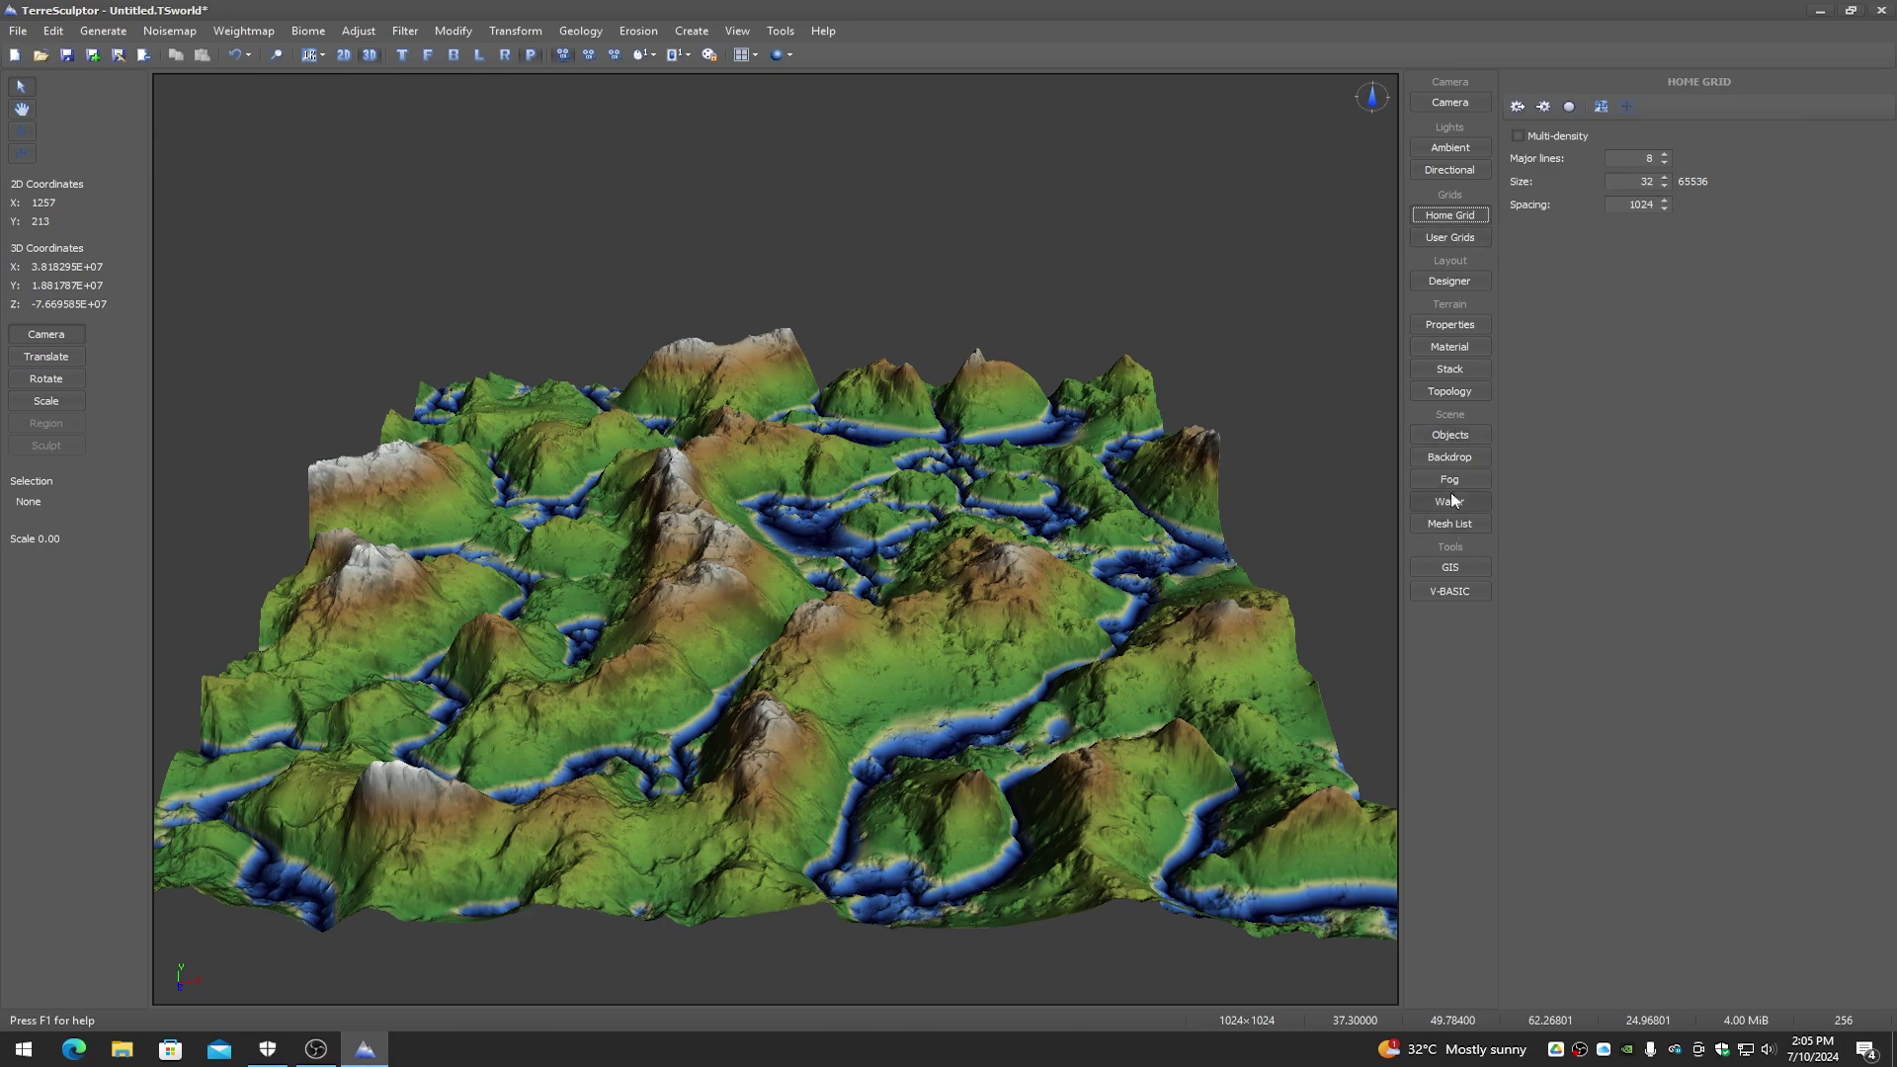
pyautogui.click(1453, 435)
pyautogui.click(1546, 110)
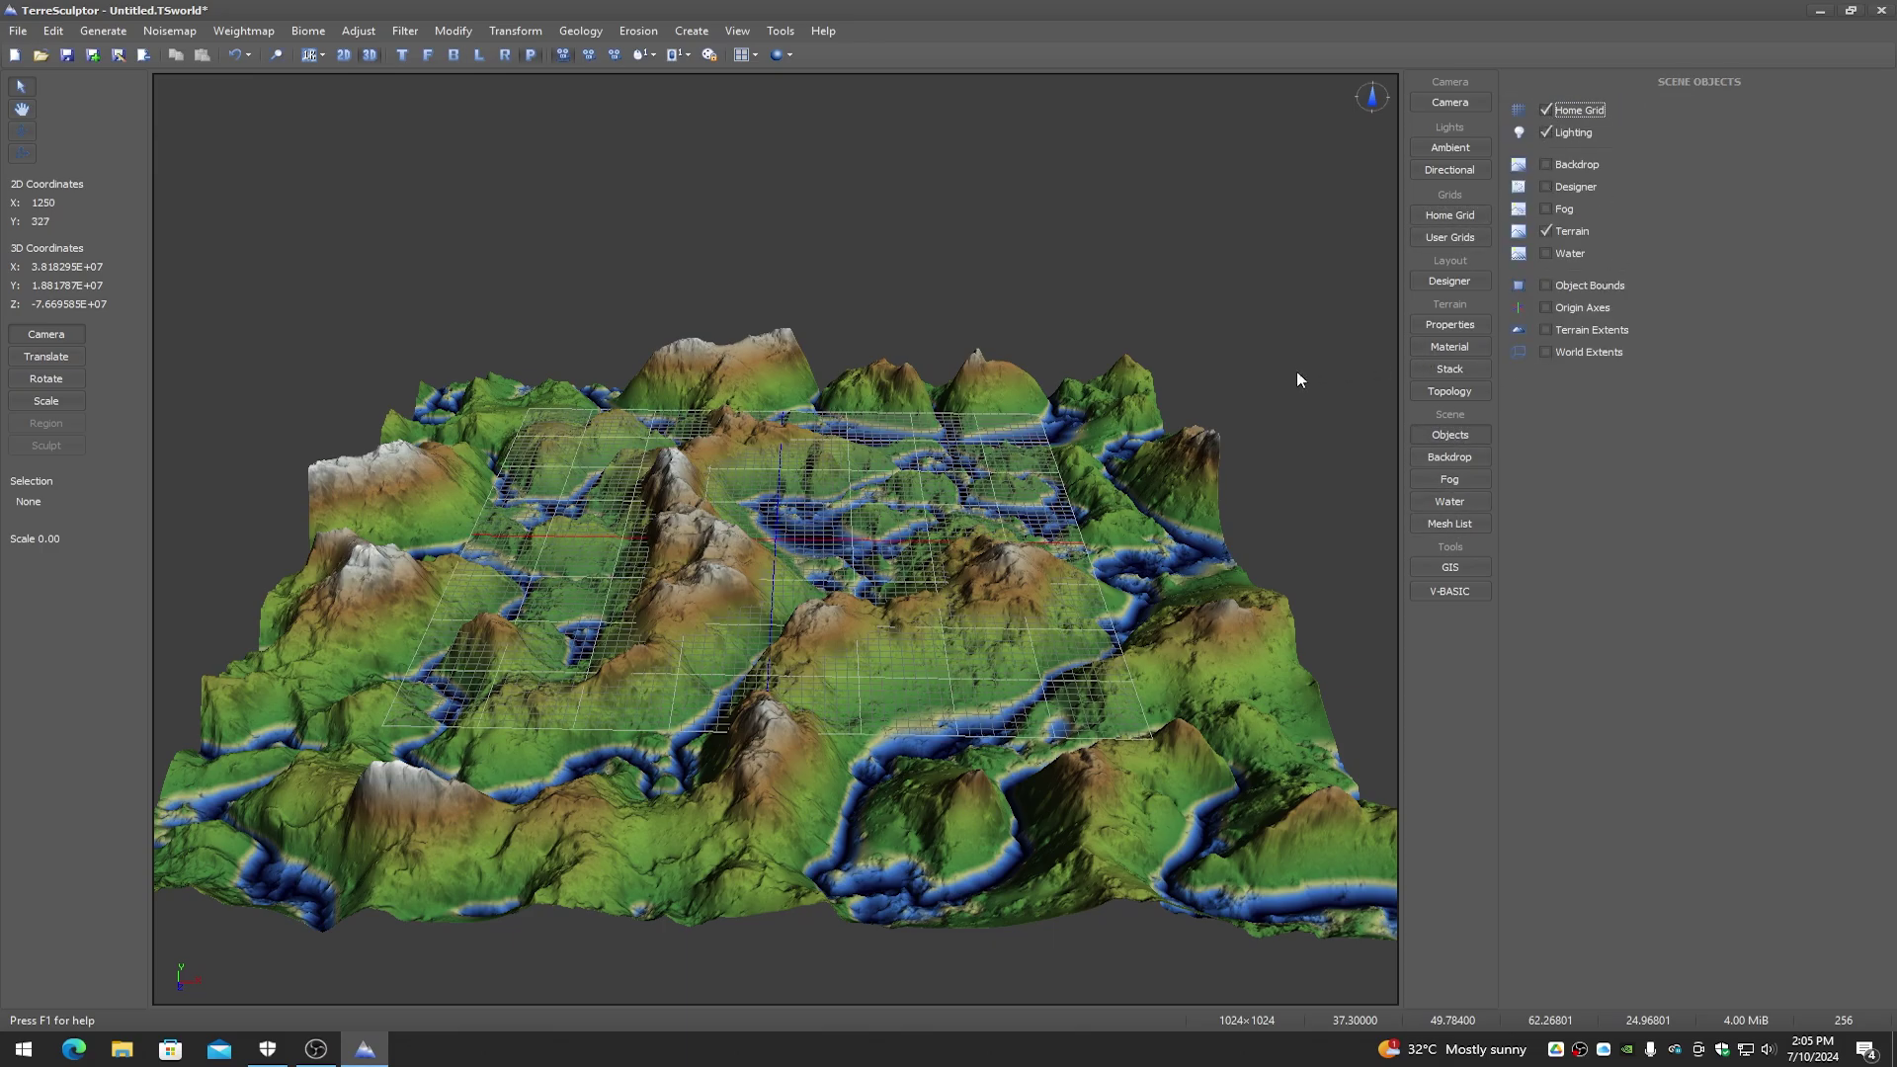
pyautogui.click(1544, 110)
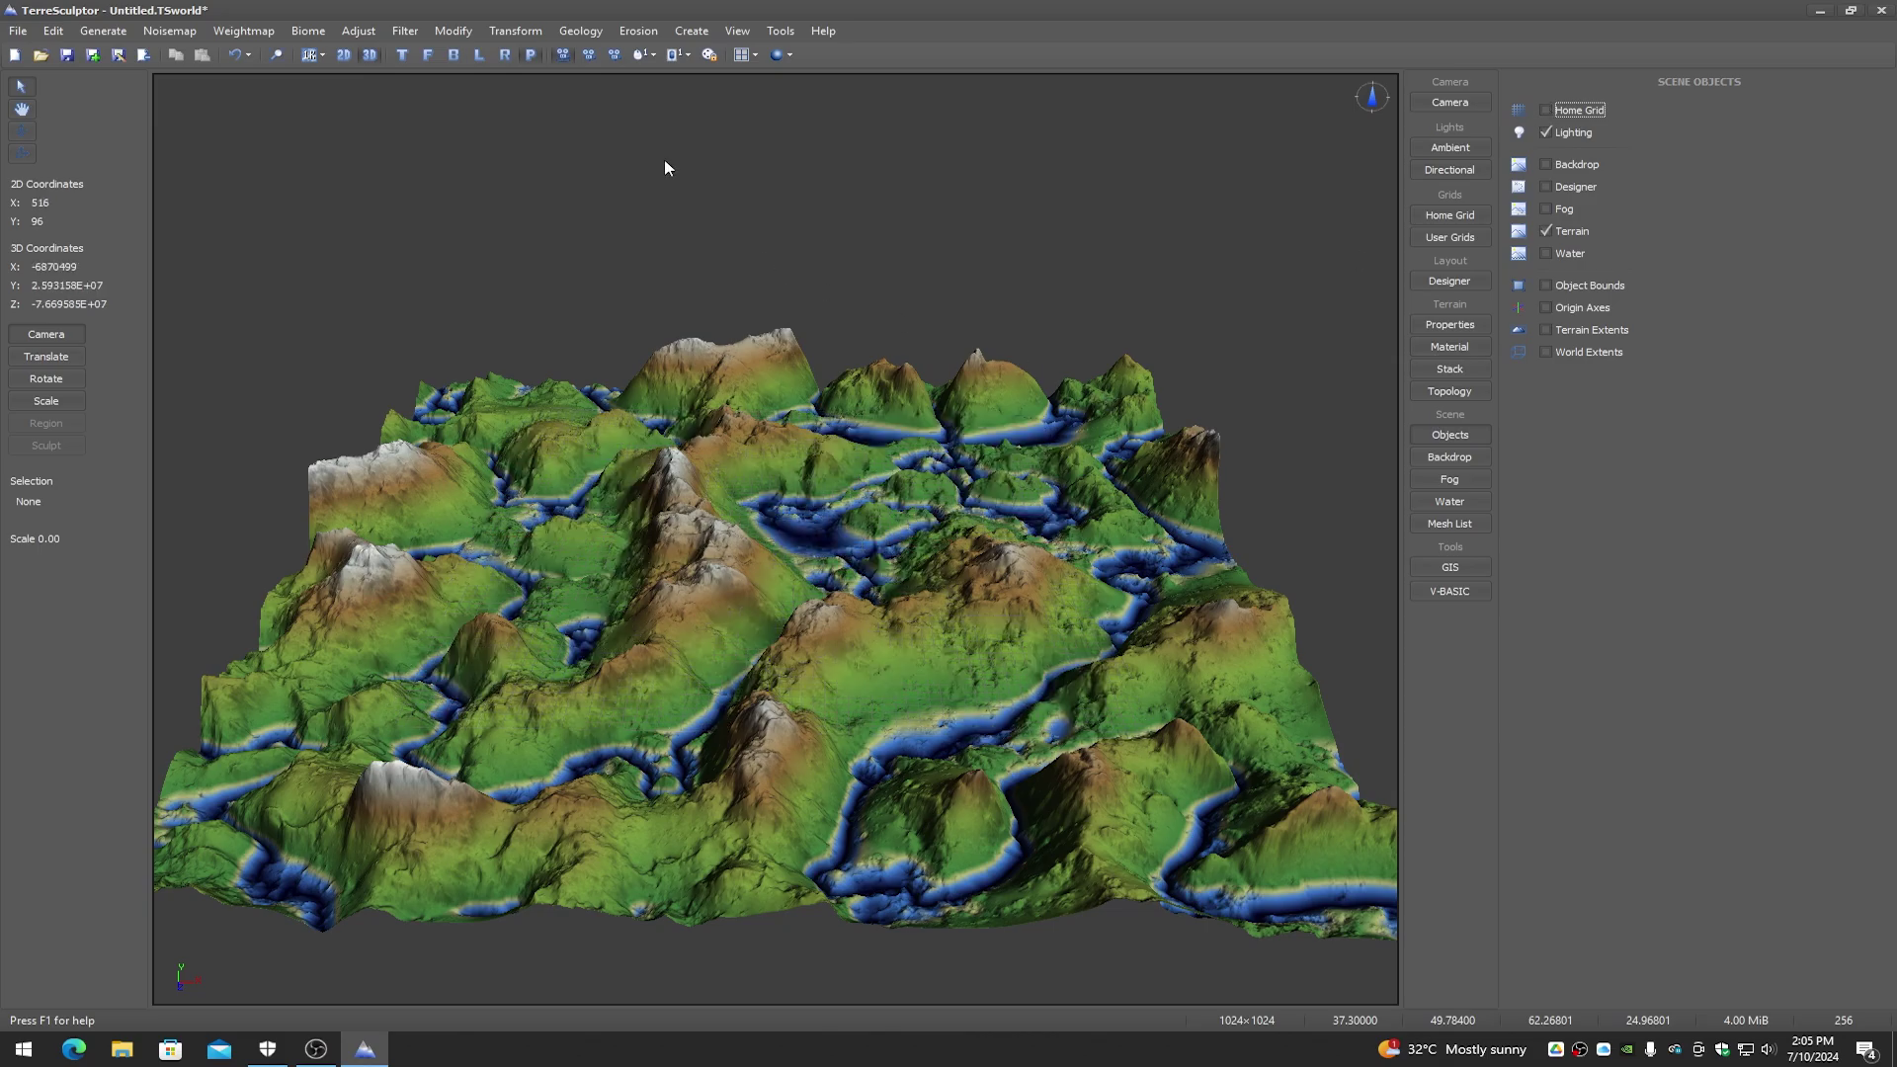
pyautogui.click(581, 30)
pyautogui.click(581, 31)
pyautogui.click(405, 30)
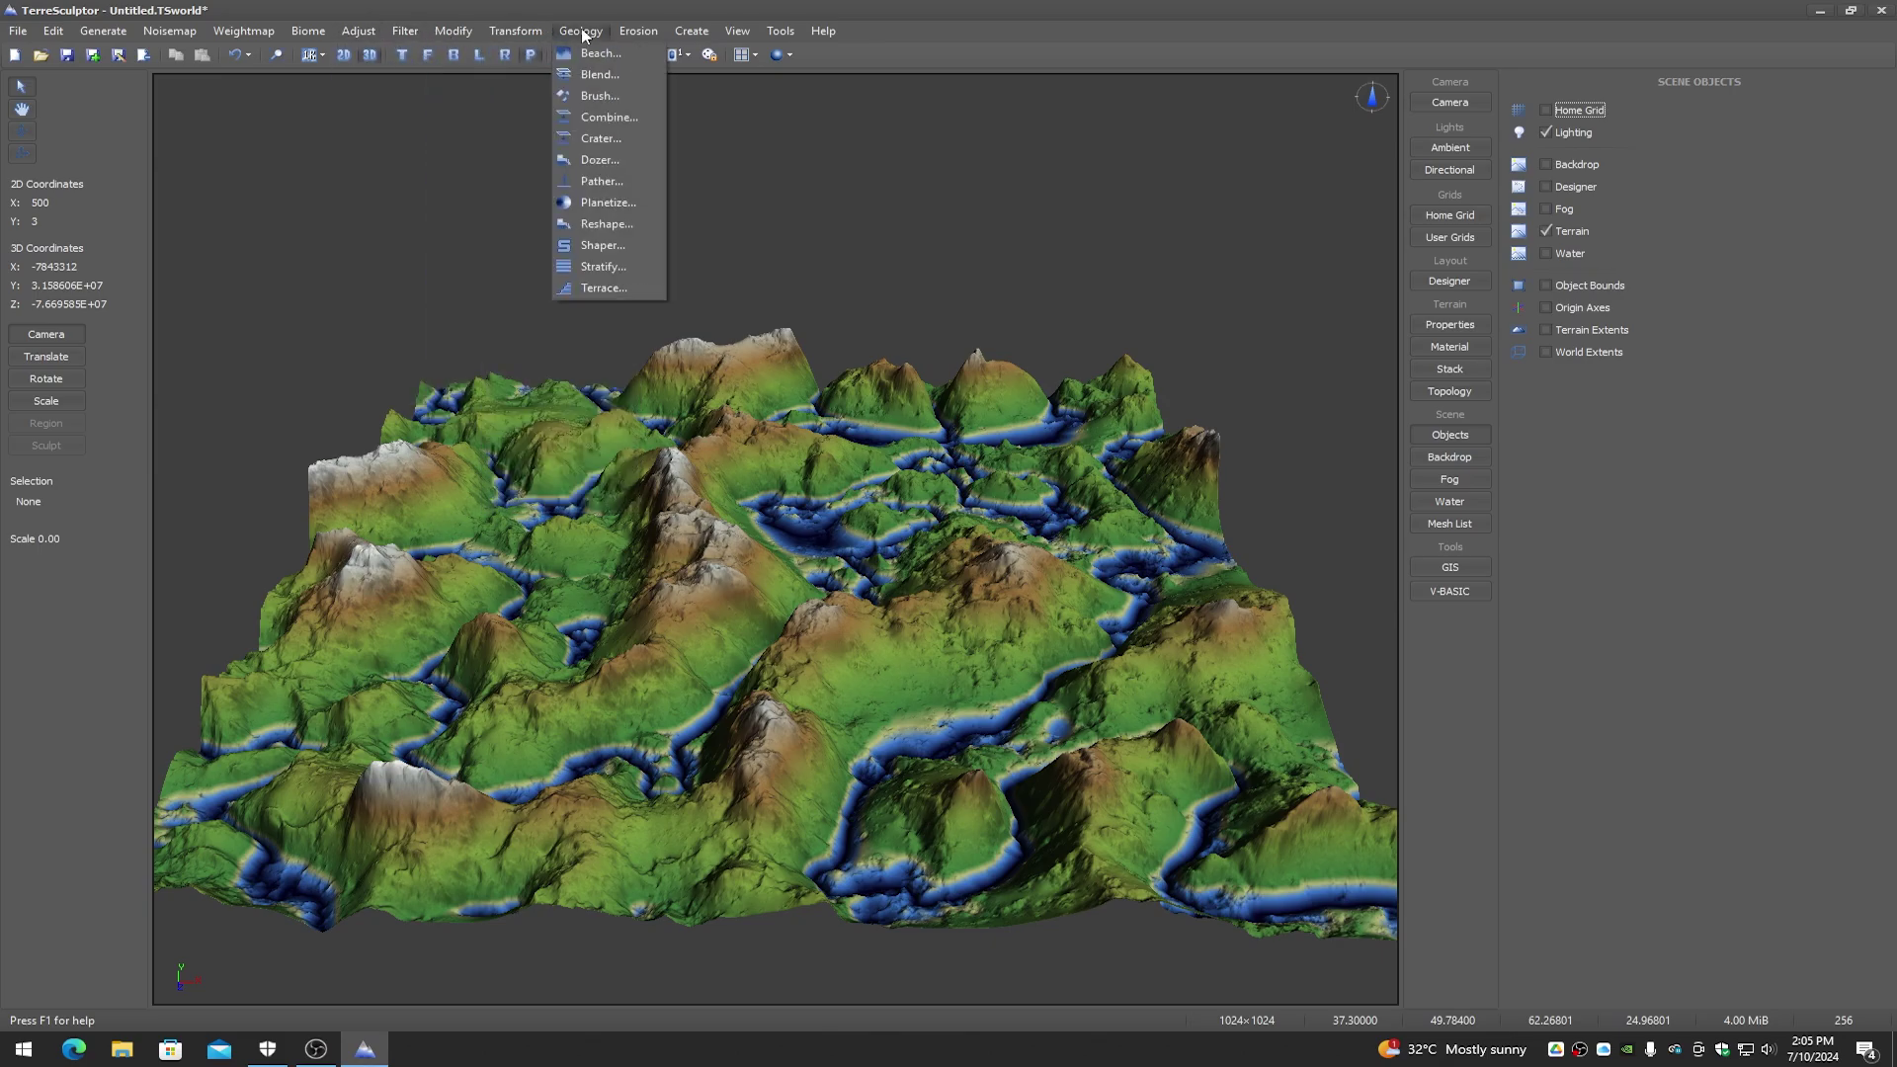
# Step: Preview Rain erosion at the quarter and half rain amounts, examine the eroded slopes from several angles, and discard it
pyautogui.moveTo(639, 31)
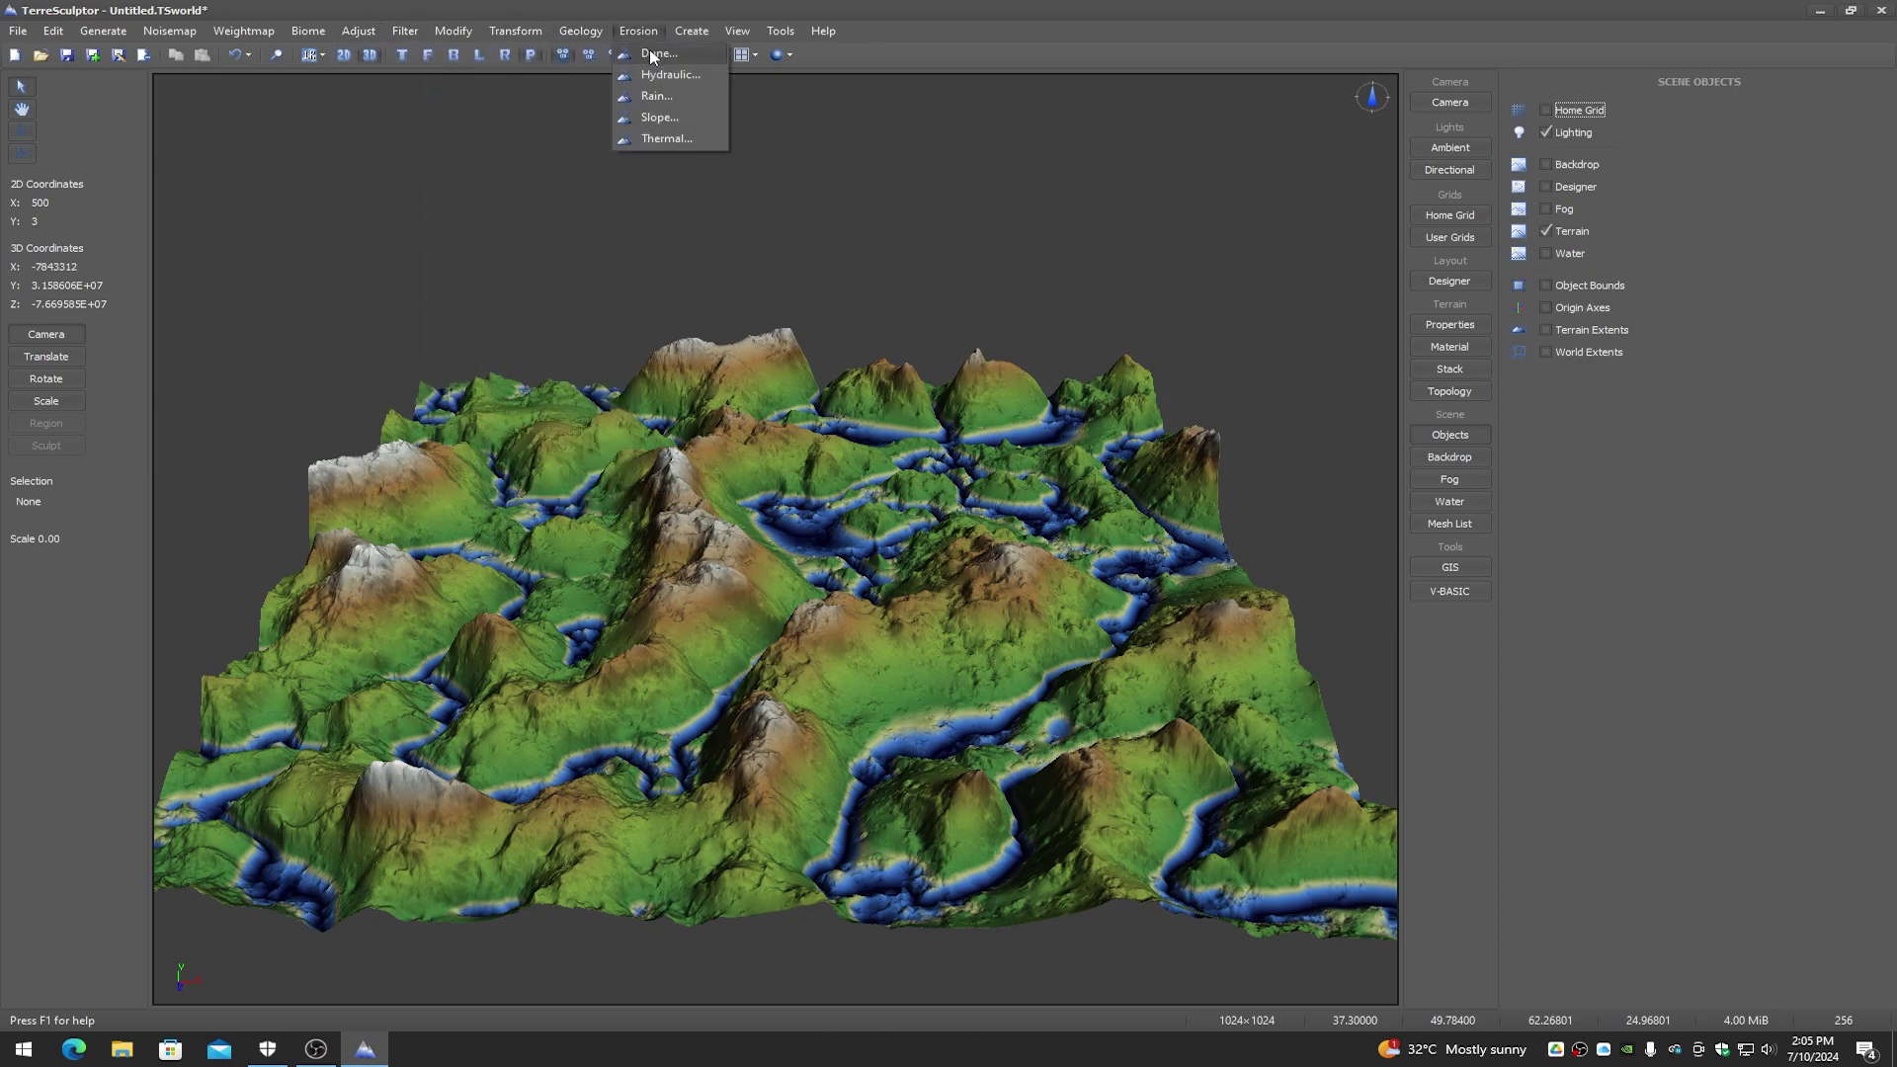
pyautogui.click(654, 96)
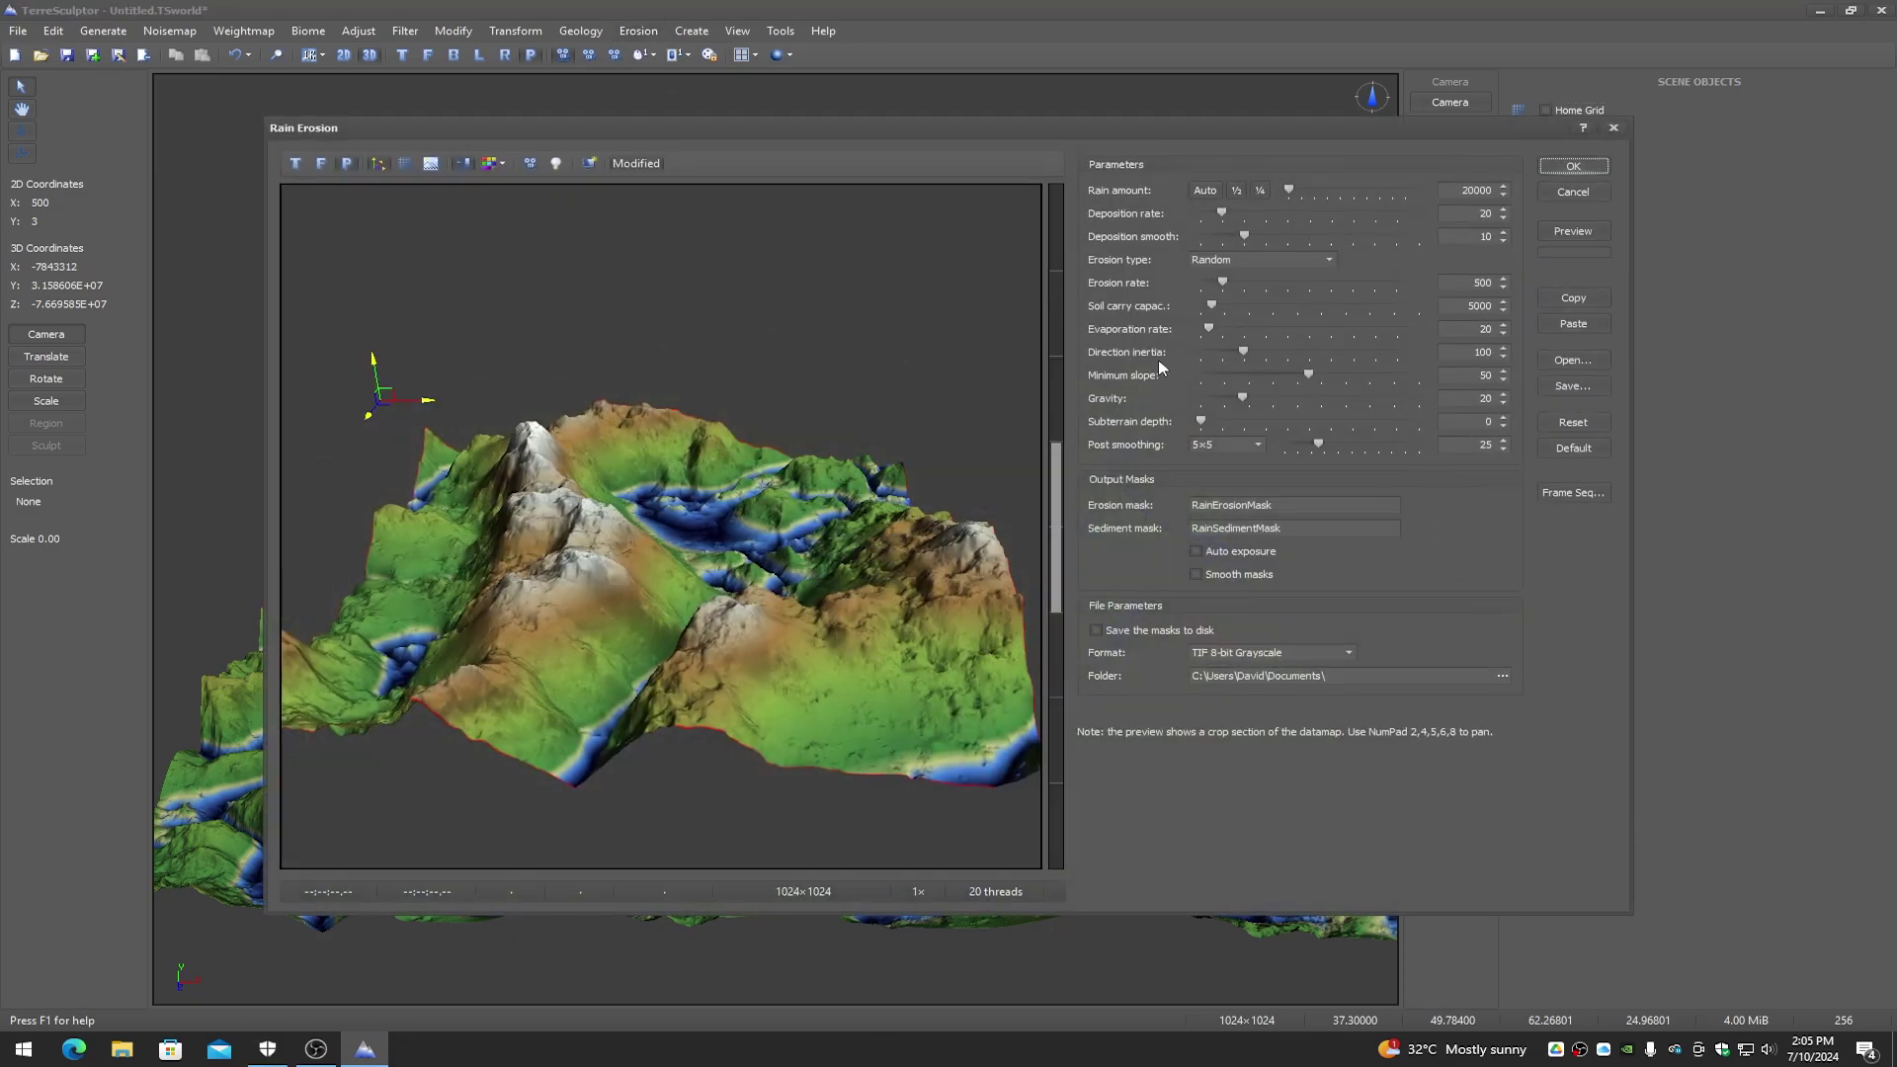
pyautogui.click(1261, 188)
pyautogui.click(1572, 232)
pyautogui.click(1236, 190)
pyautogui.click(1574, 232)
pyautogui.moveTo(633, 464); pyautogui.dragTo(696, 472)
pyautogui.moveTo(697, 464)
pyautogui.mouseDown()
pyautogui.moveTo(859, 474)
pyautogui.moveTo(1020, 359)
pyautogui.moveTo(716, 482)
pyautogui.mouseUp()
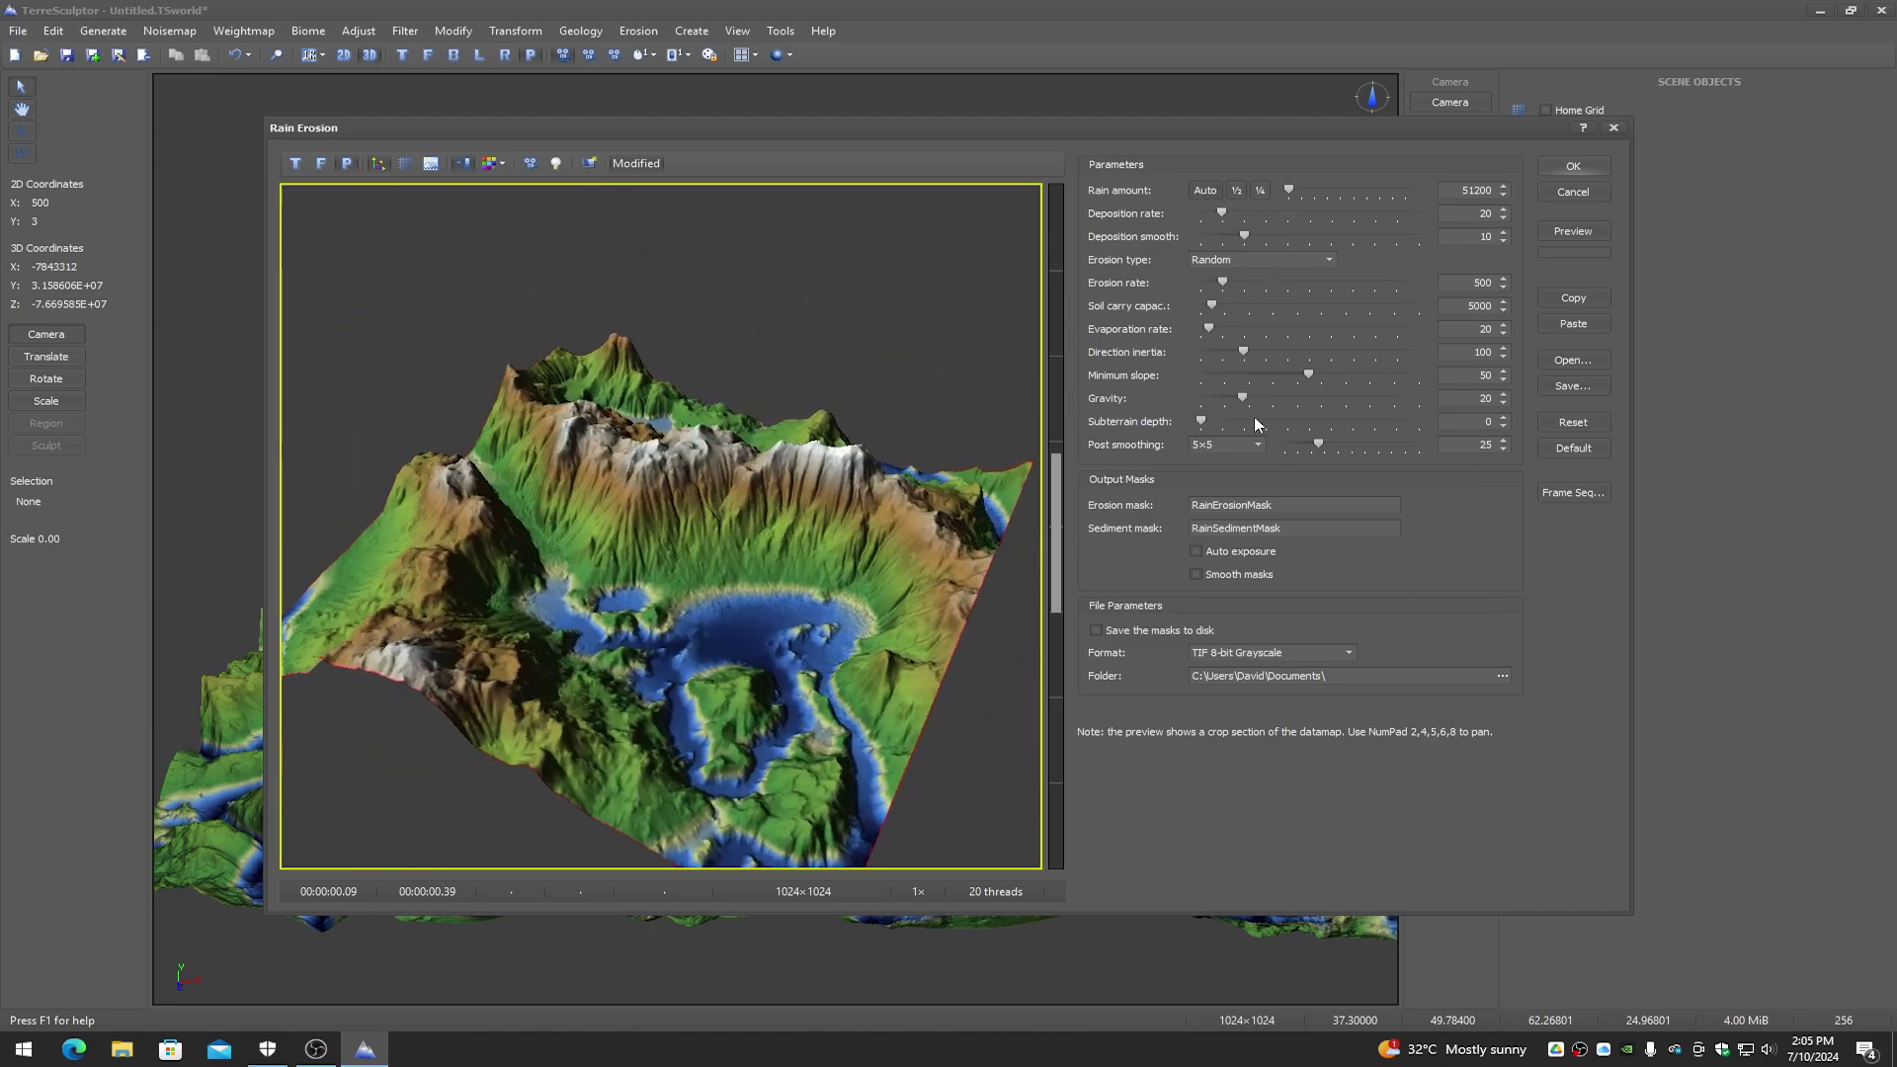
pyautogui.moveTo(833, 443); pyautogui.dragTo(889, 408)
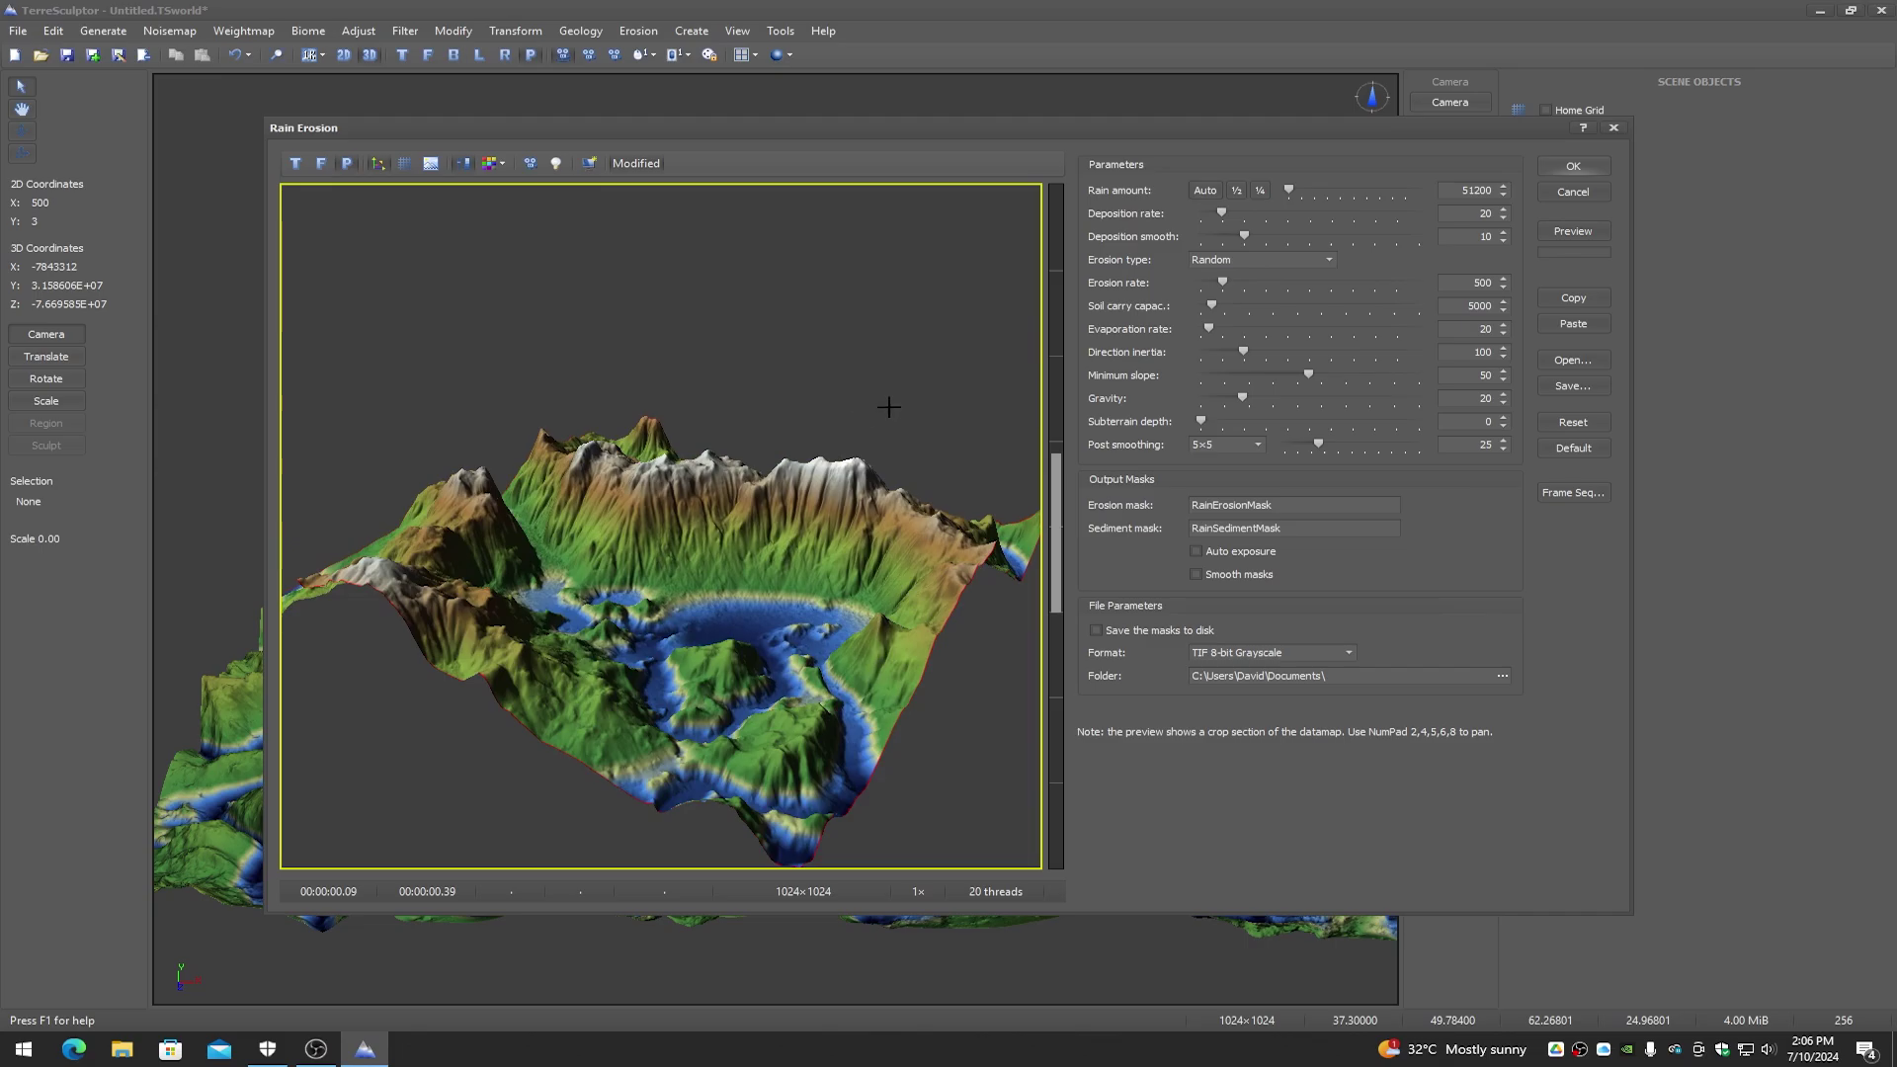
pyautogui.click(1575, 193)
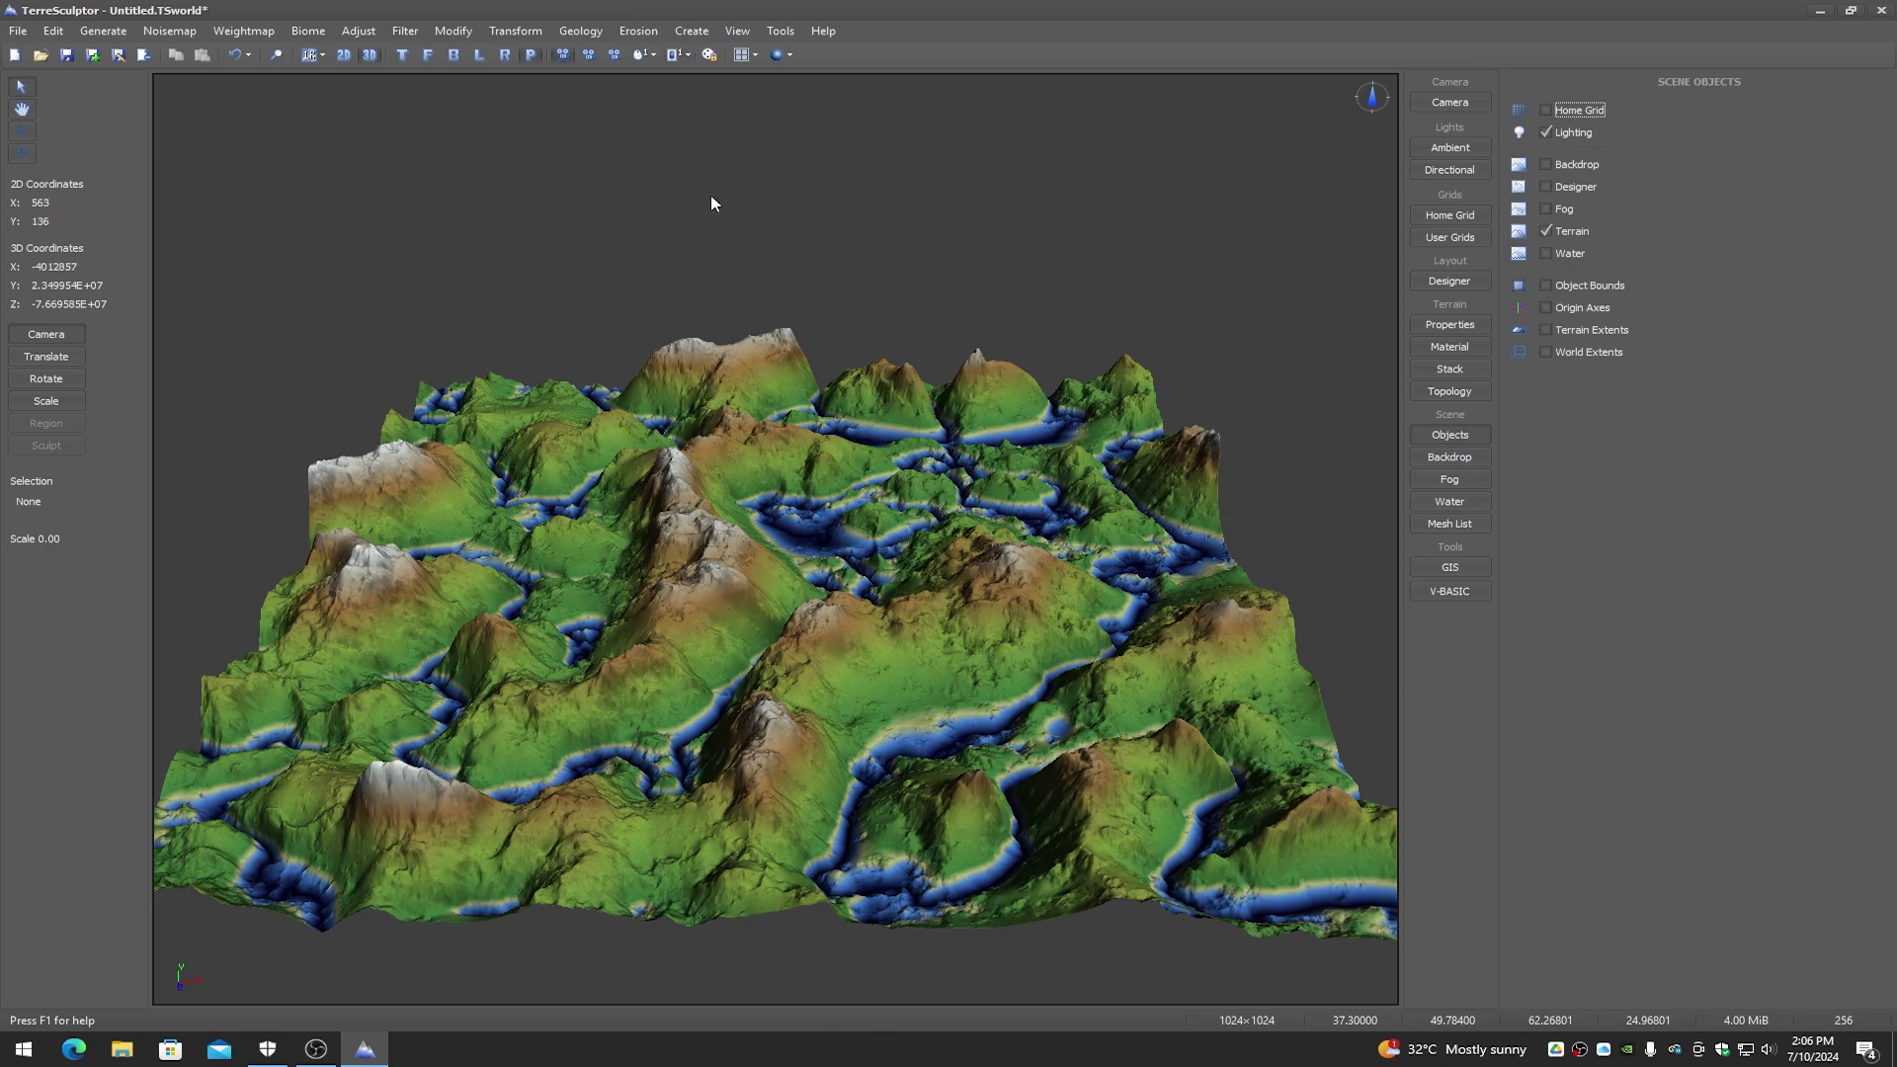
# Step: Preview a normalmap fetched from the editor terrain with Auto Level off and Level at 100, and close the Normalmap Creator
pyautogui.click(692, 31)
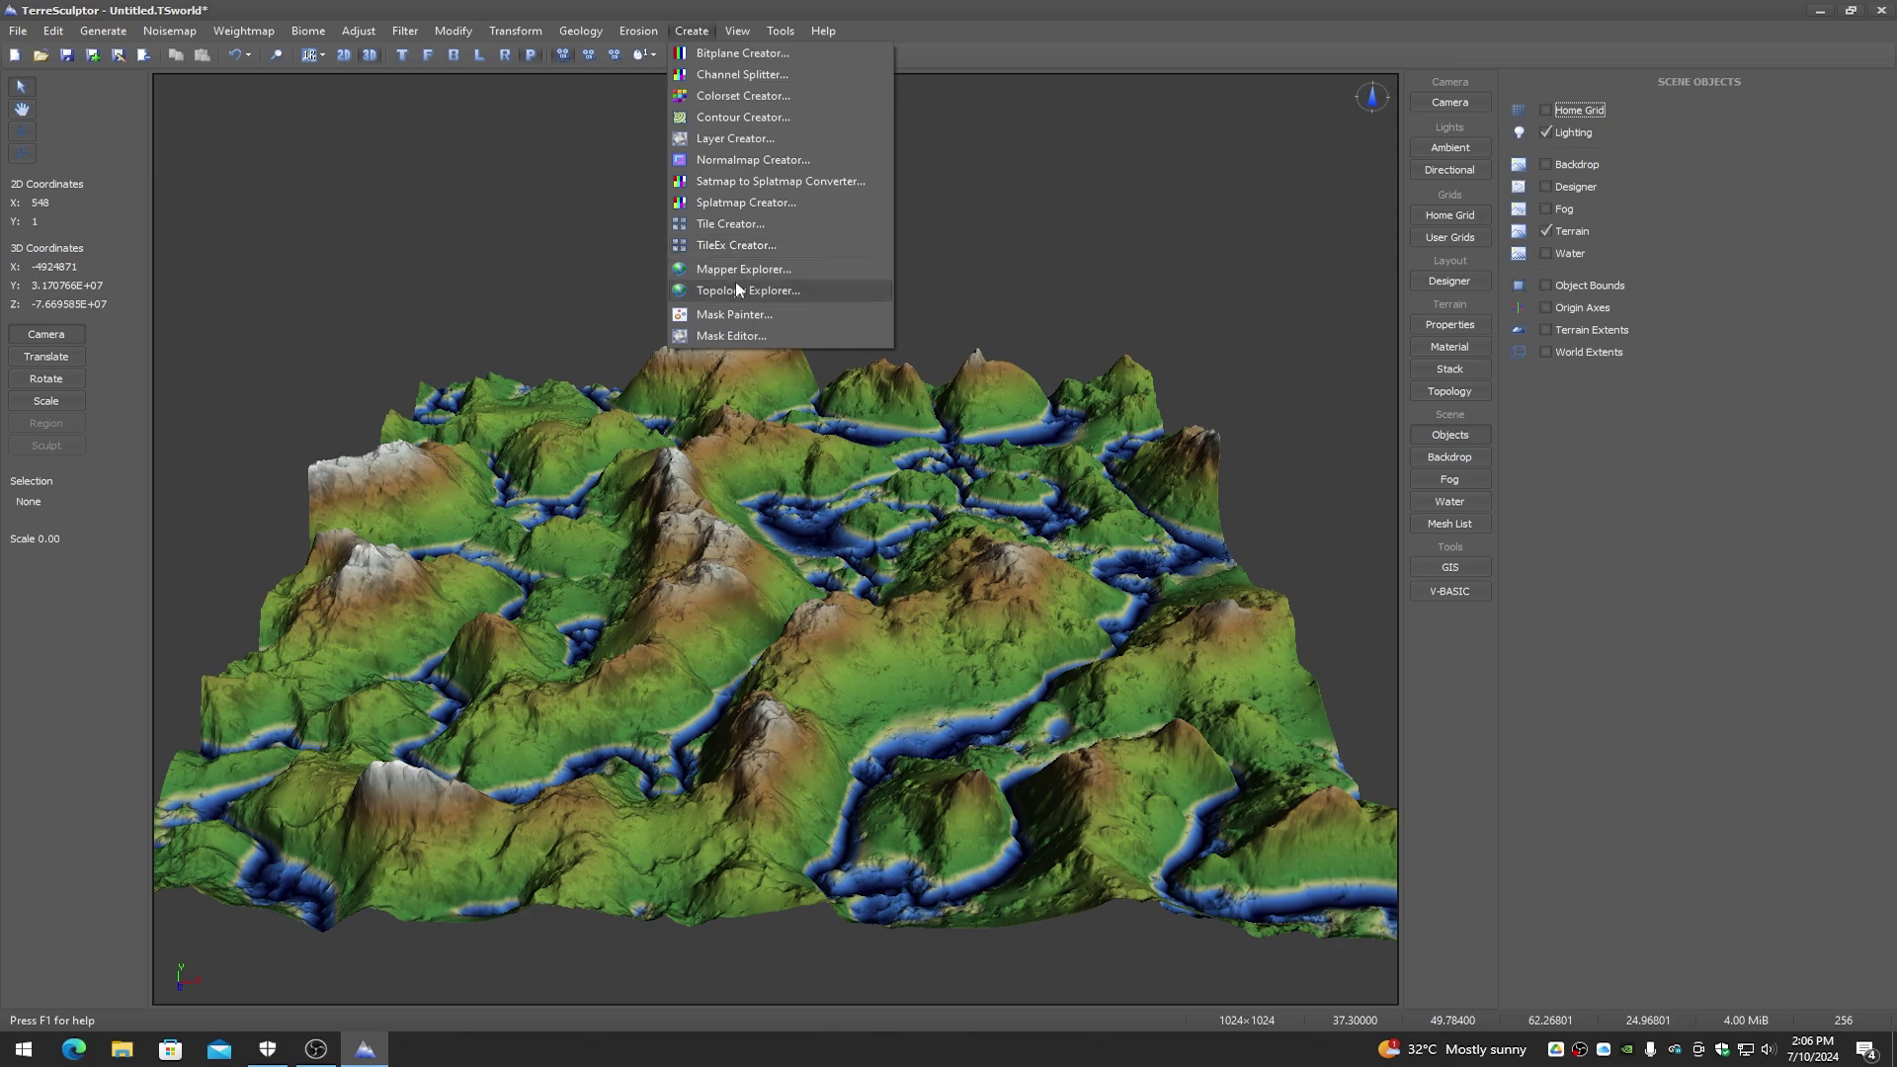
pyautogui.click(743, 158)
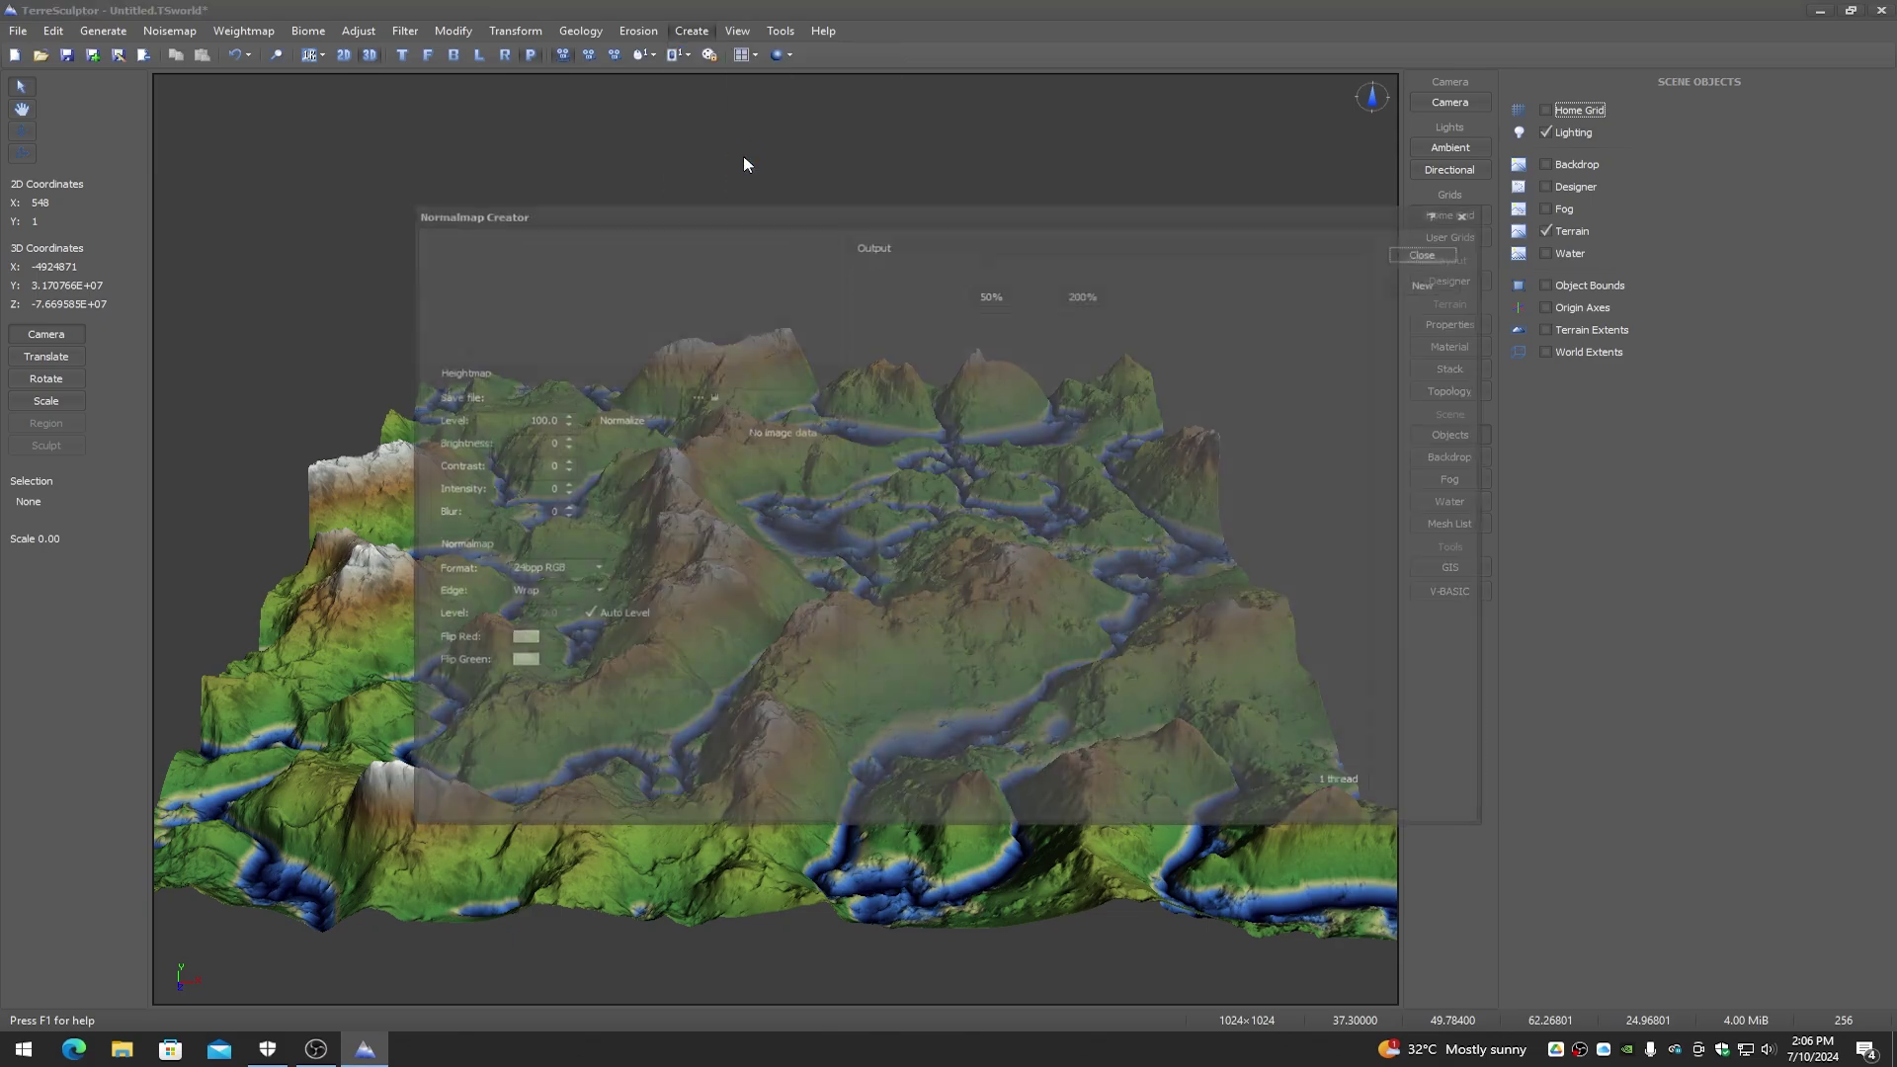
pyautogui.click(538, 292)
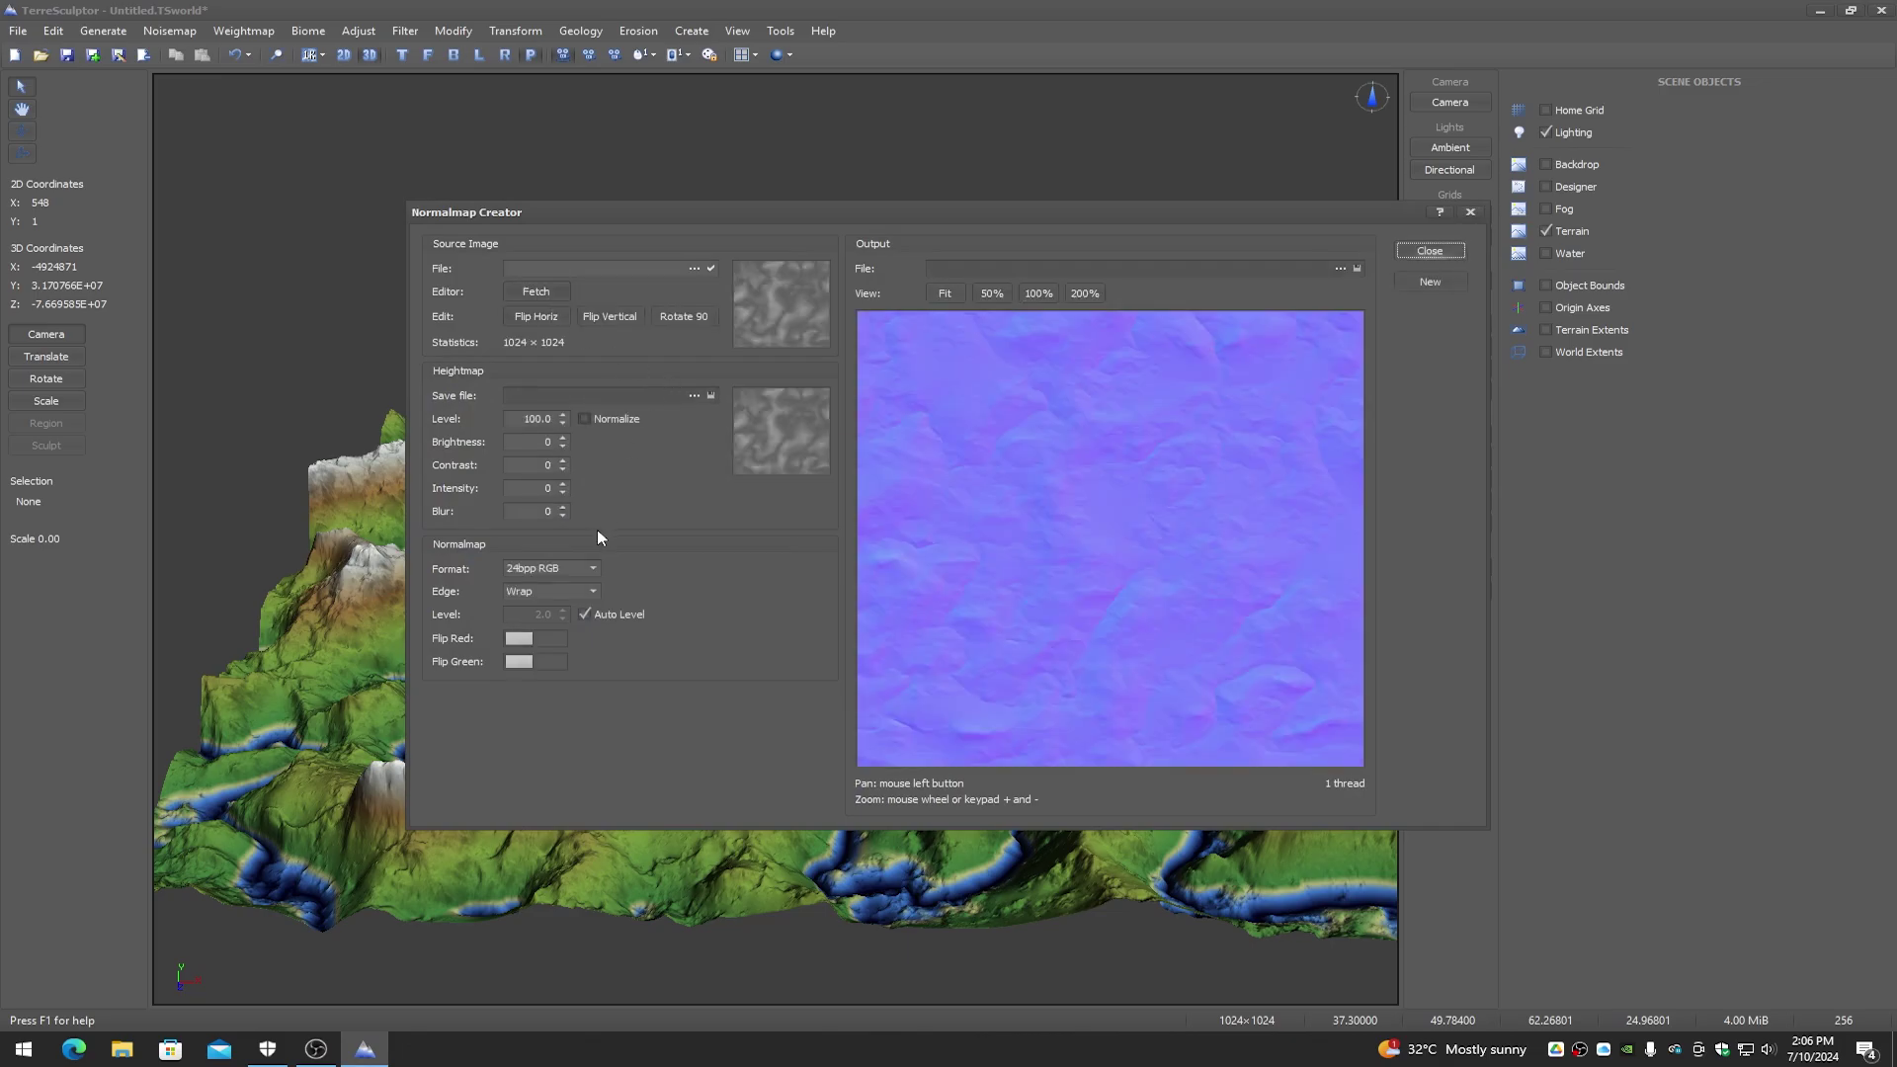
pyautogui.click(585, 615)
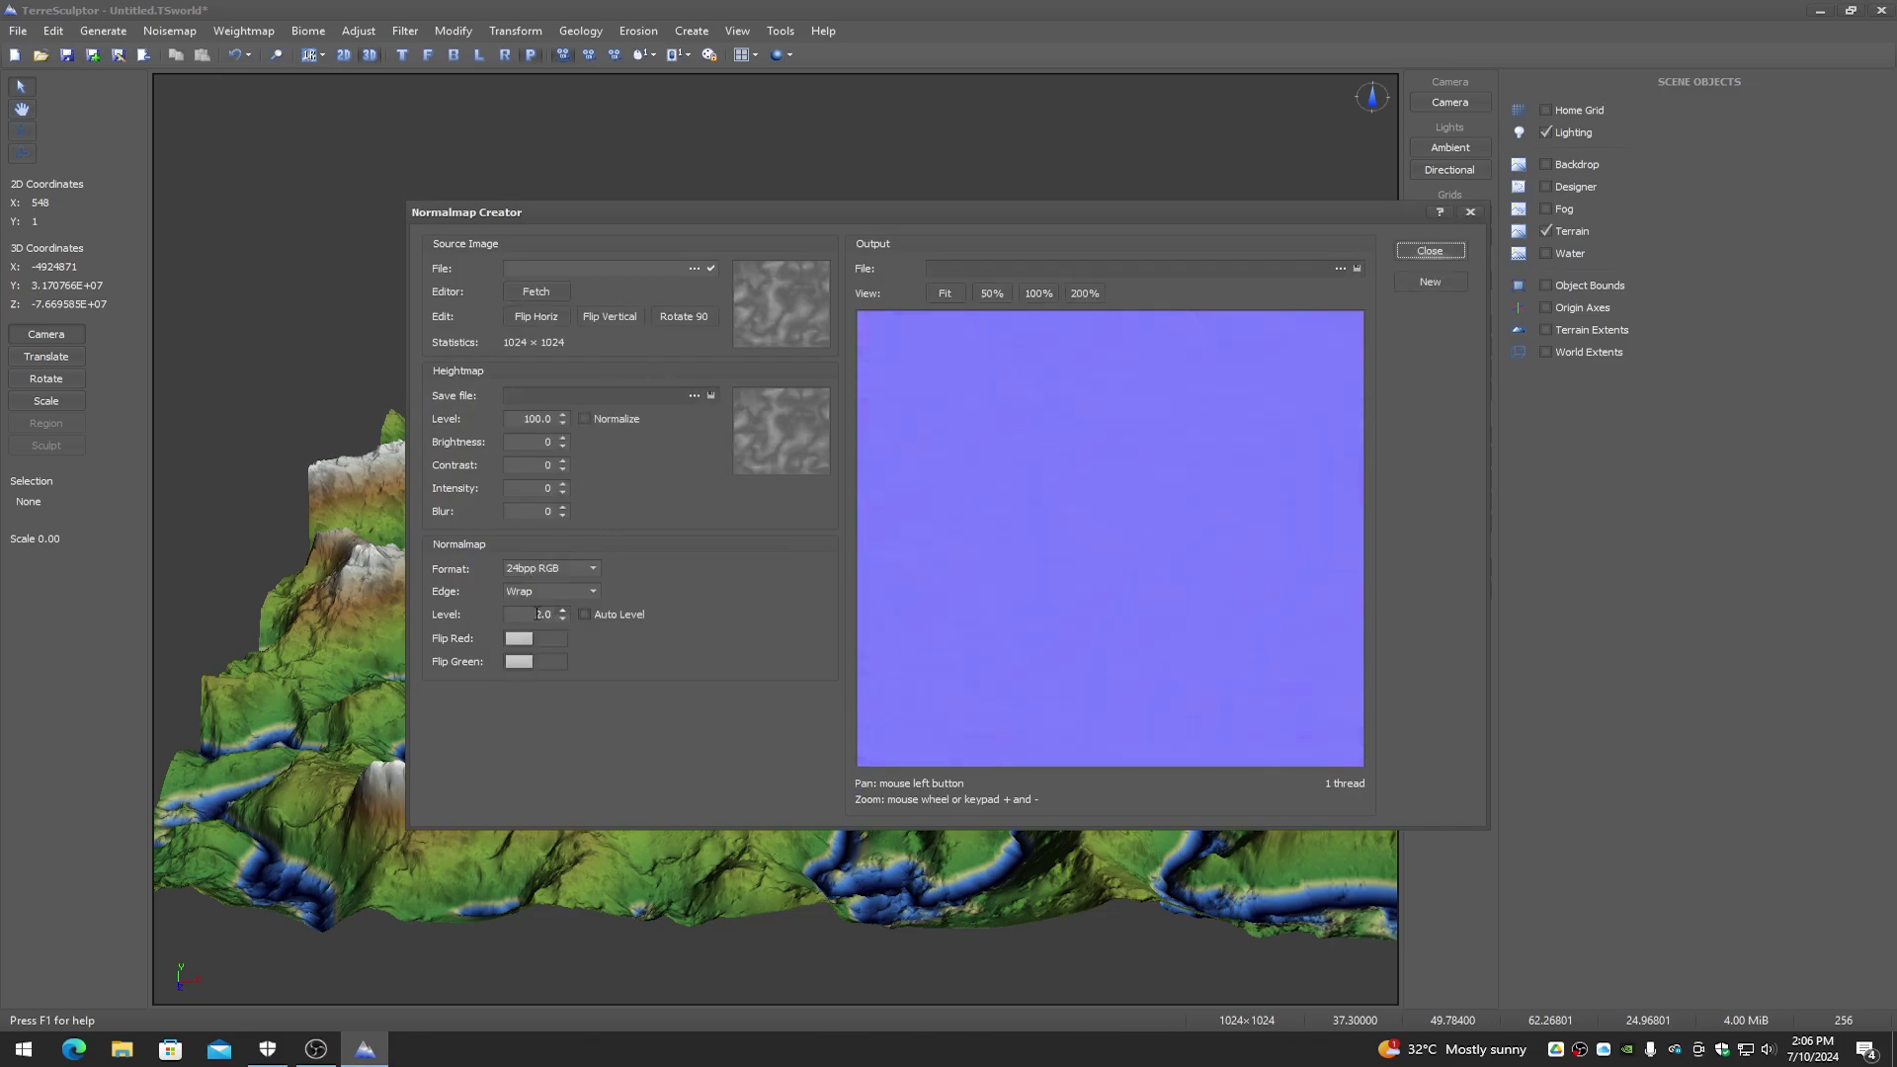
pyautogui.write('100')
pyautogui.press('Return')
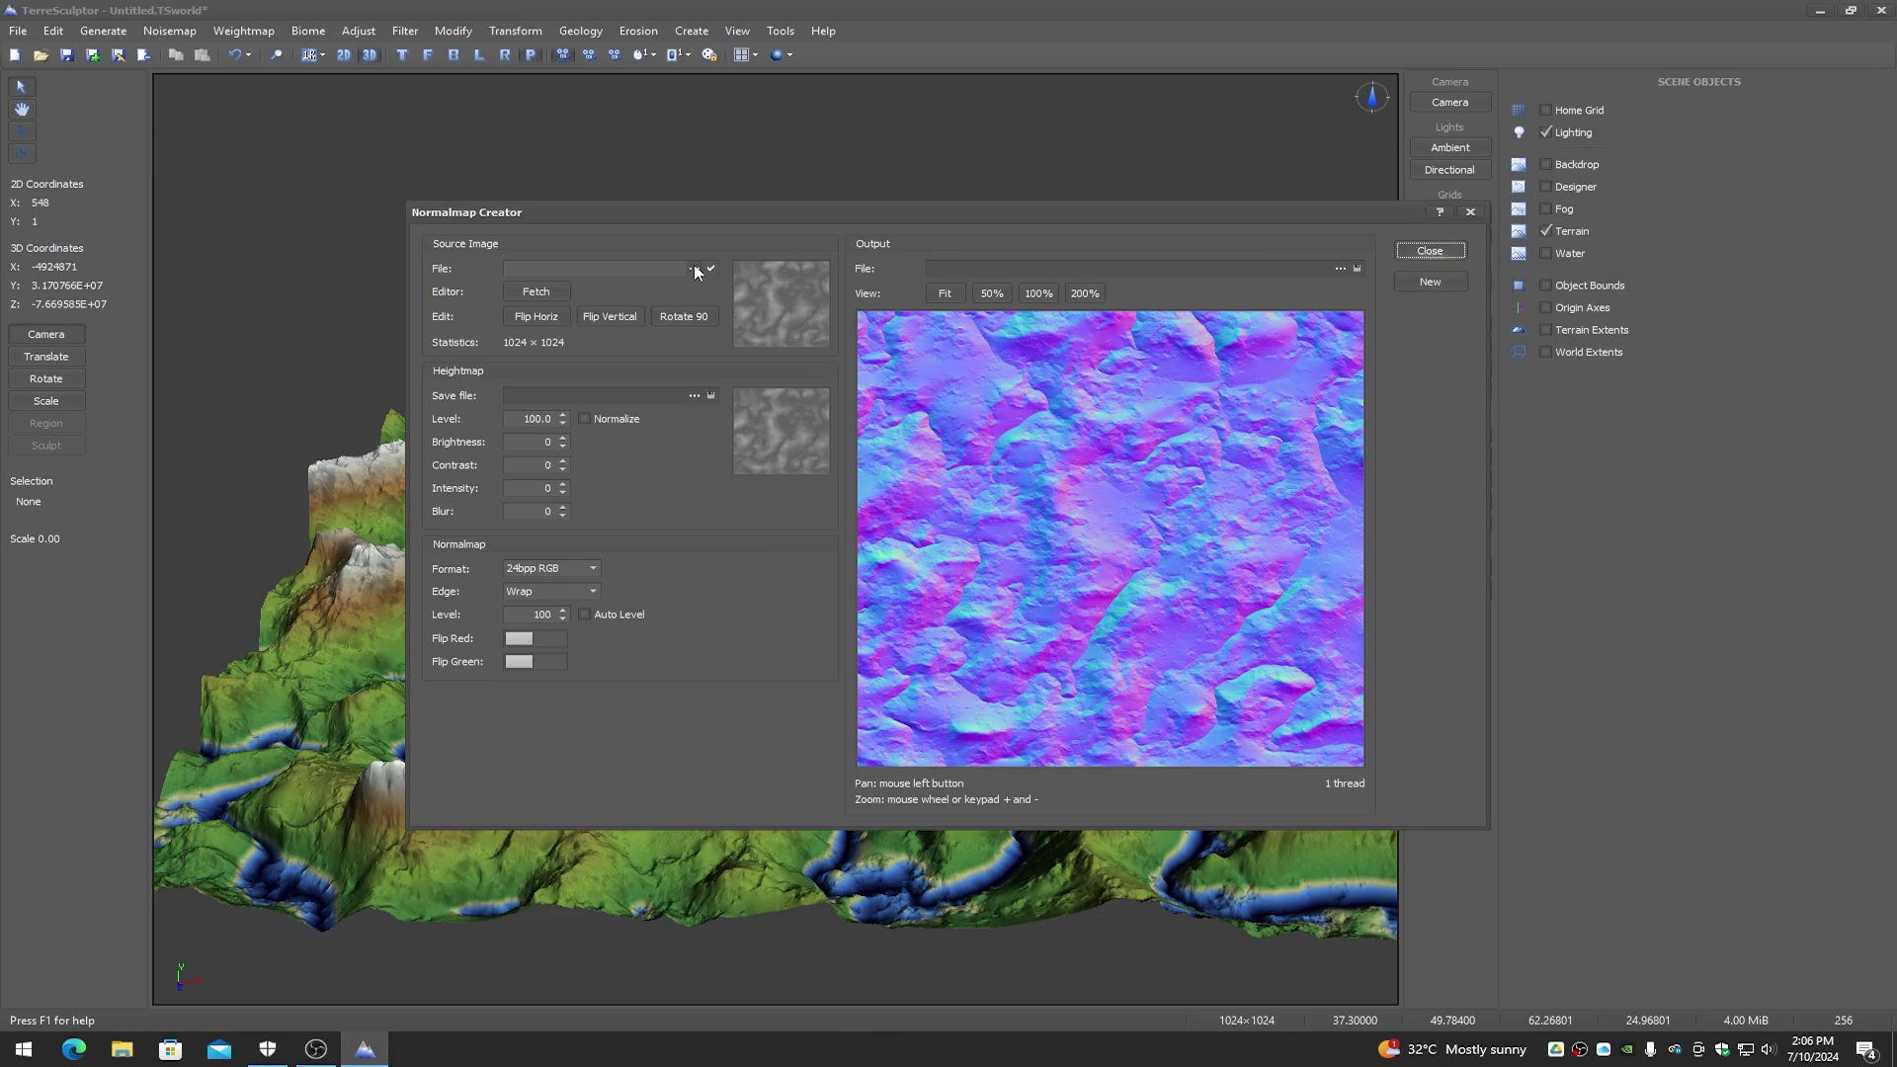
pyautogui.click(1430, 251)
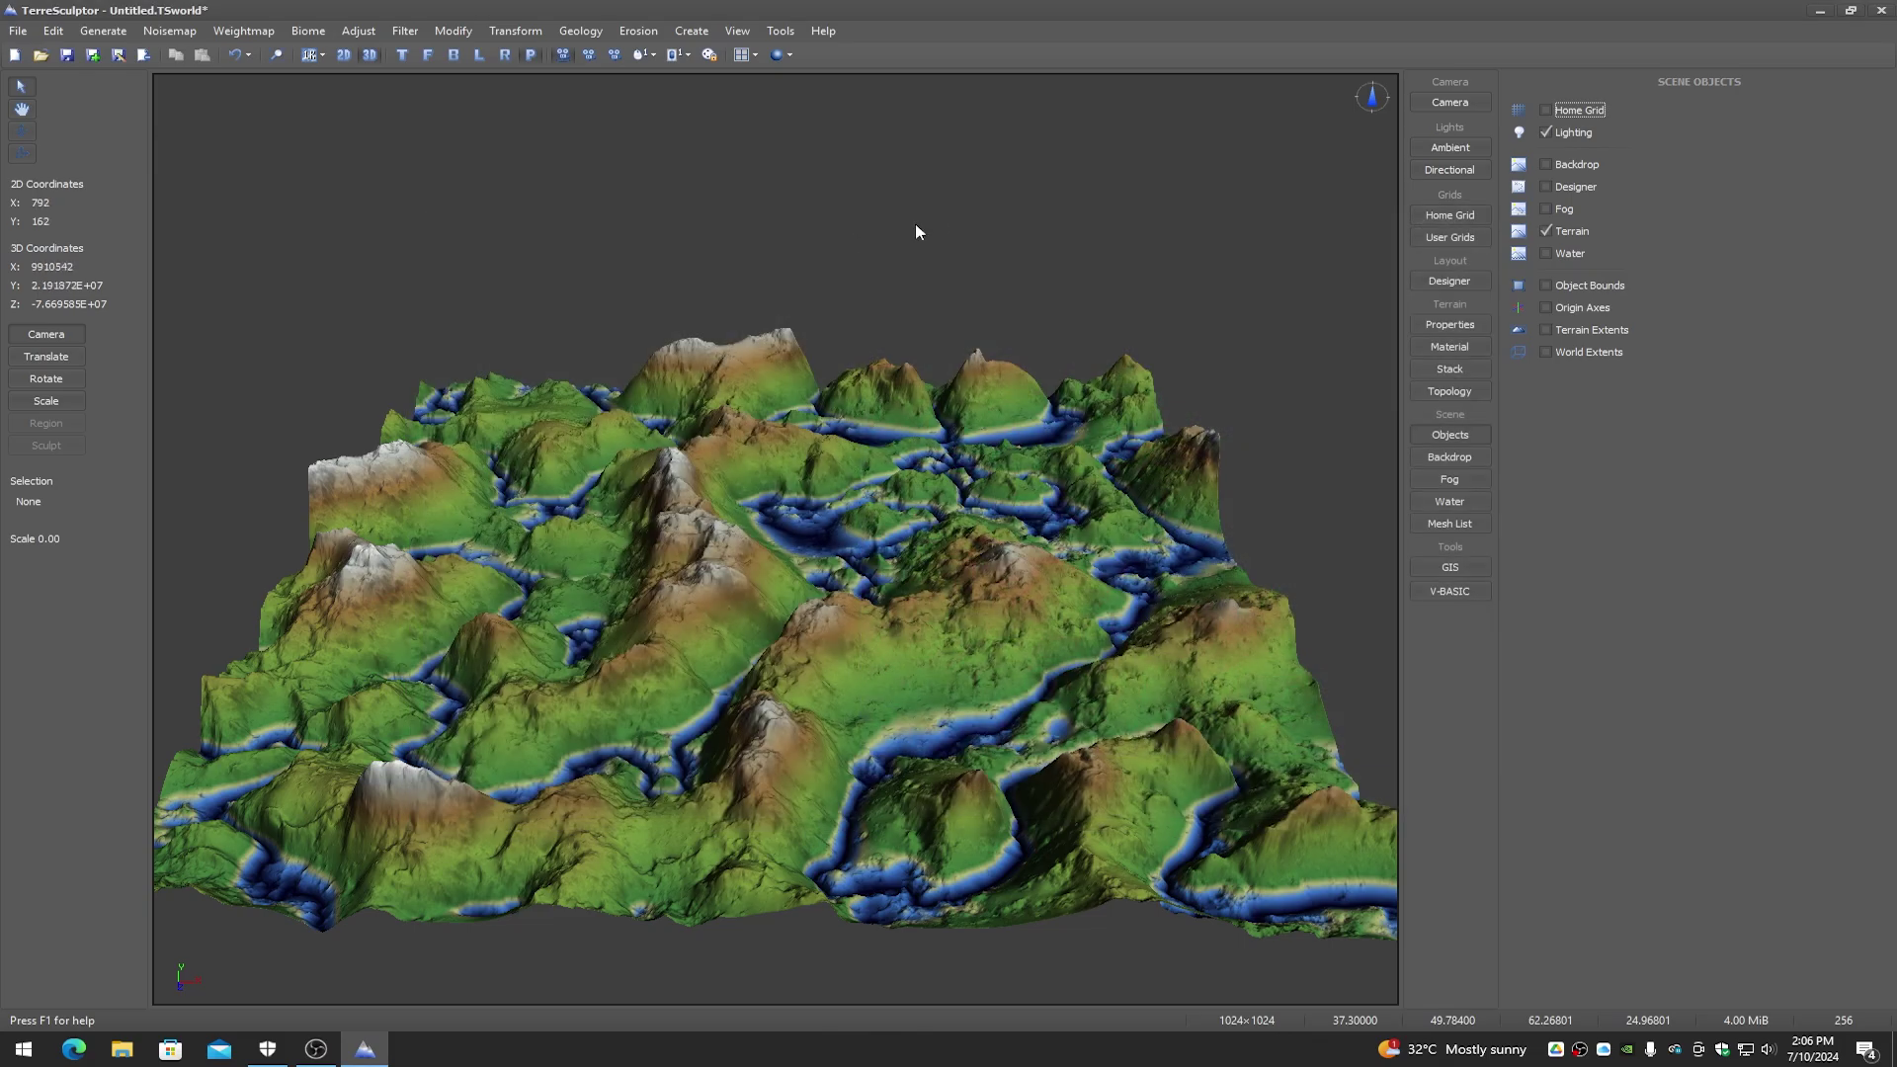
# Step: Load the Mount Shasta California USA location in the Mapper Explorer
pyautogui.click(692, 31)
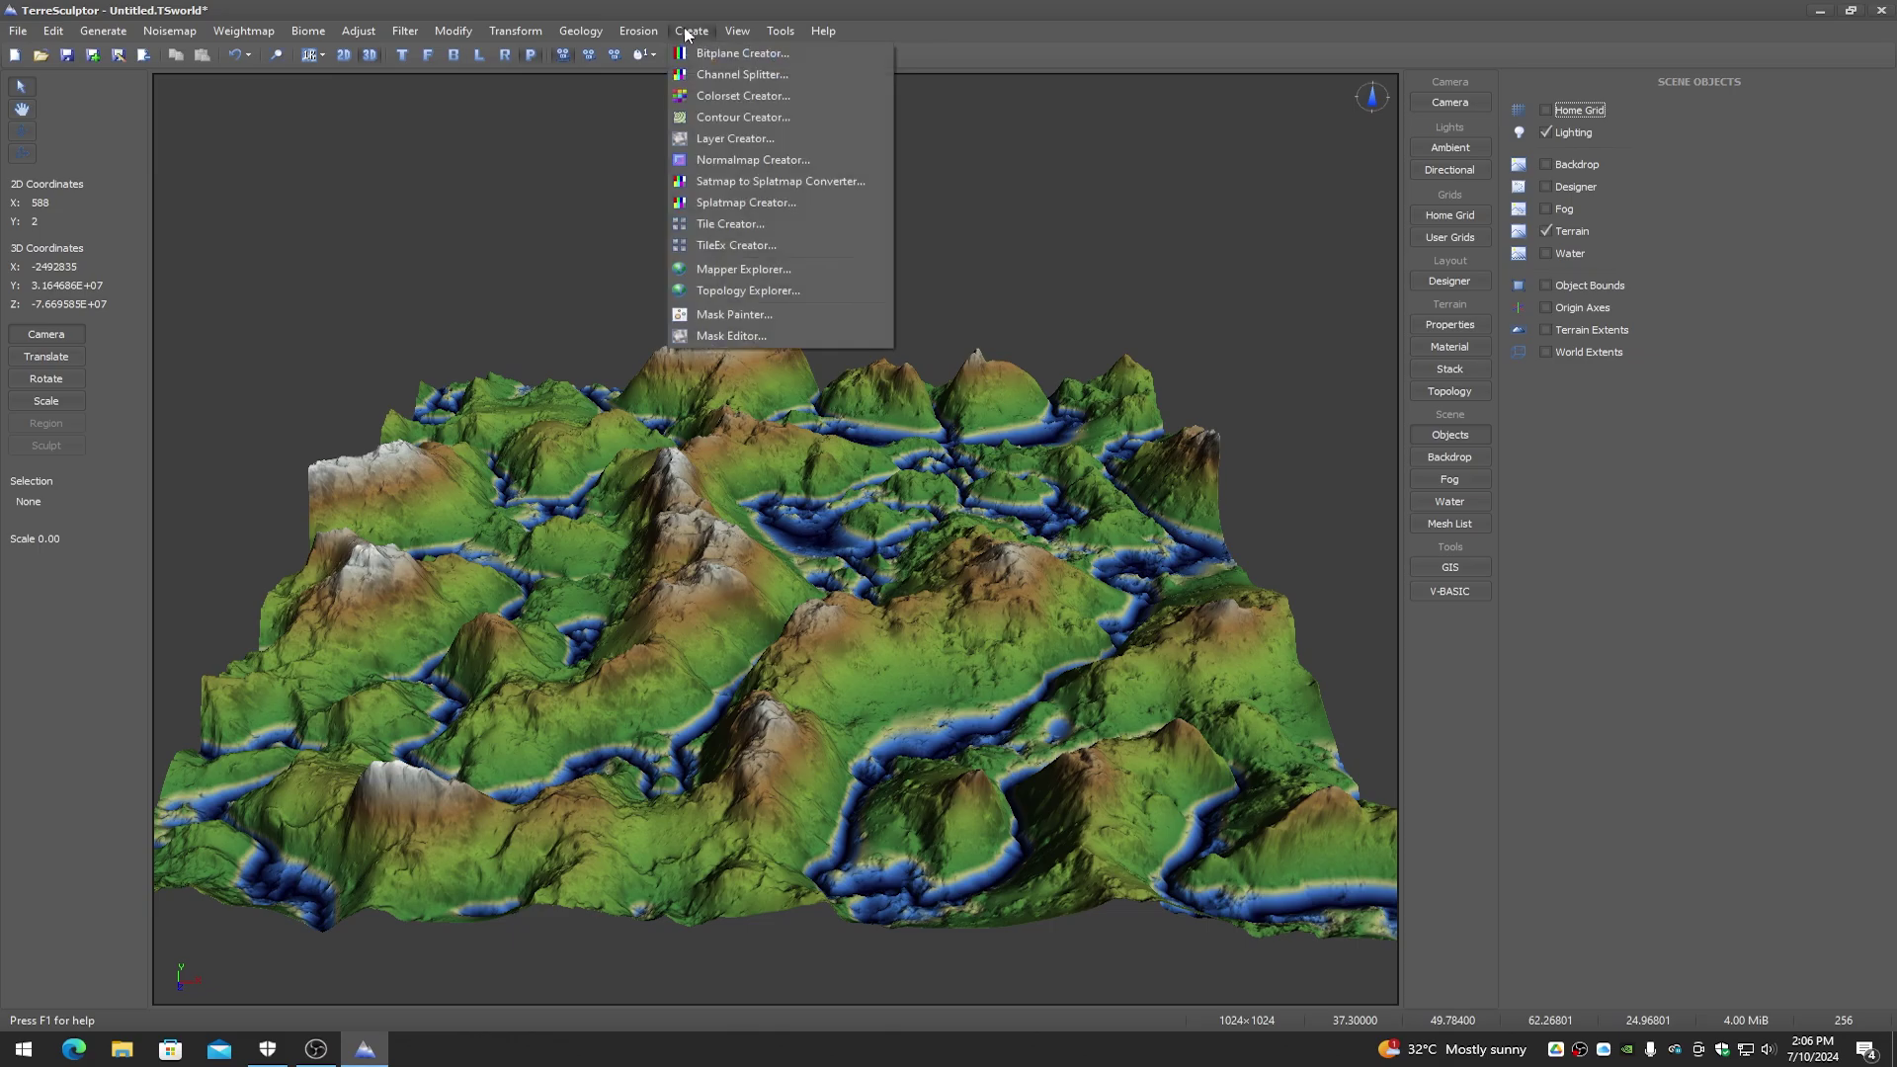
pyautogui.click(719, 269)
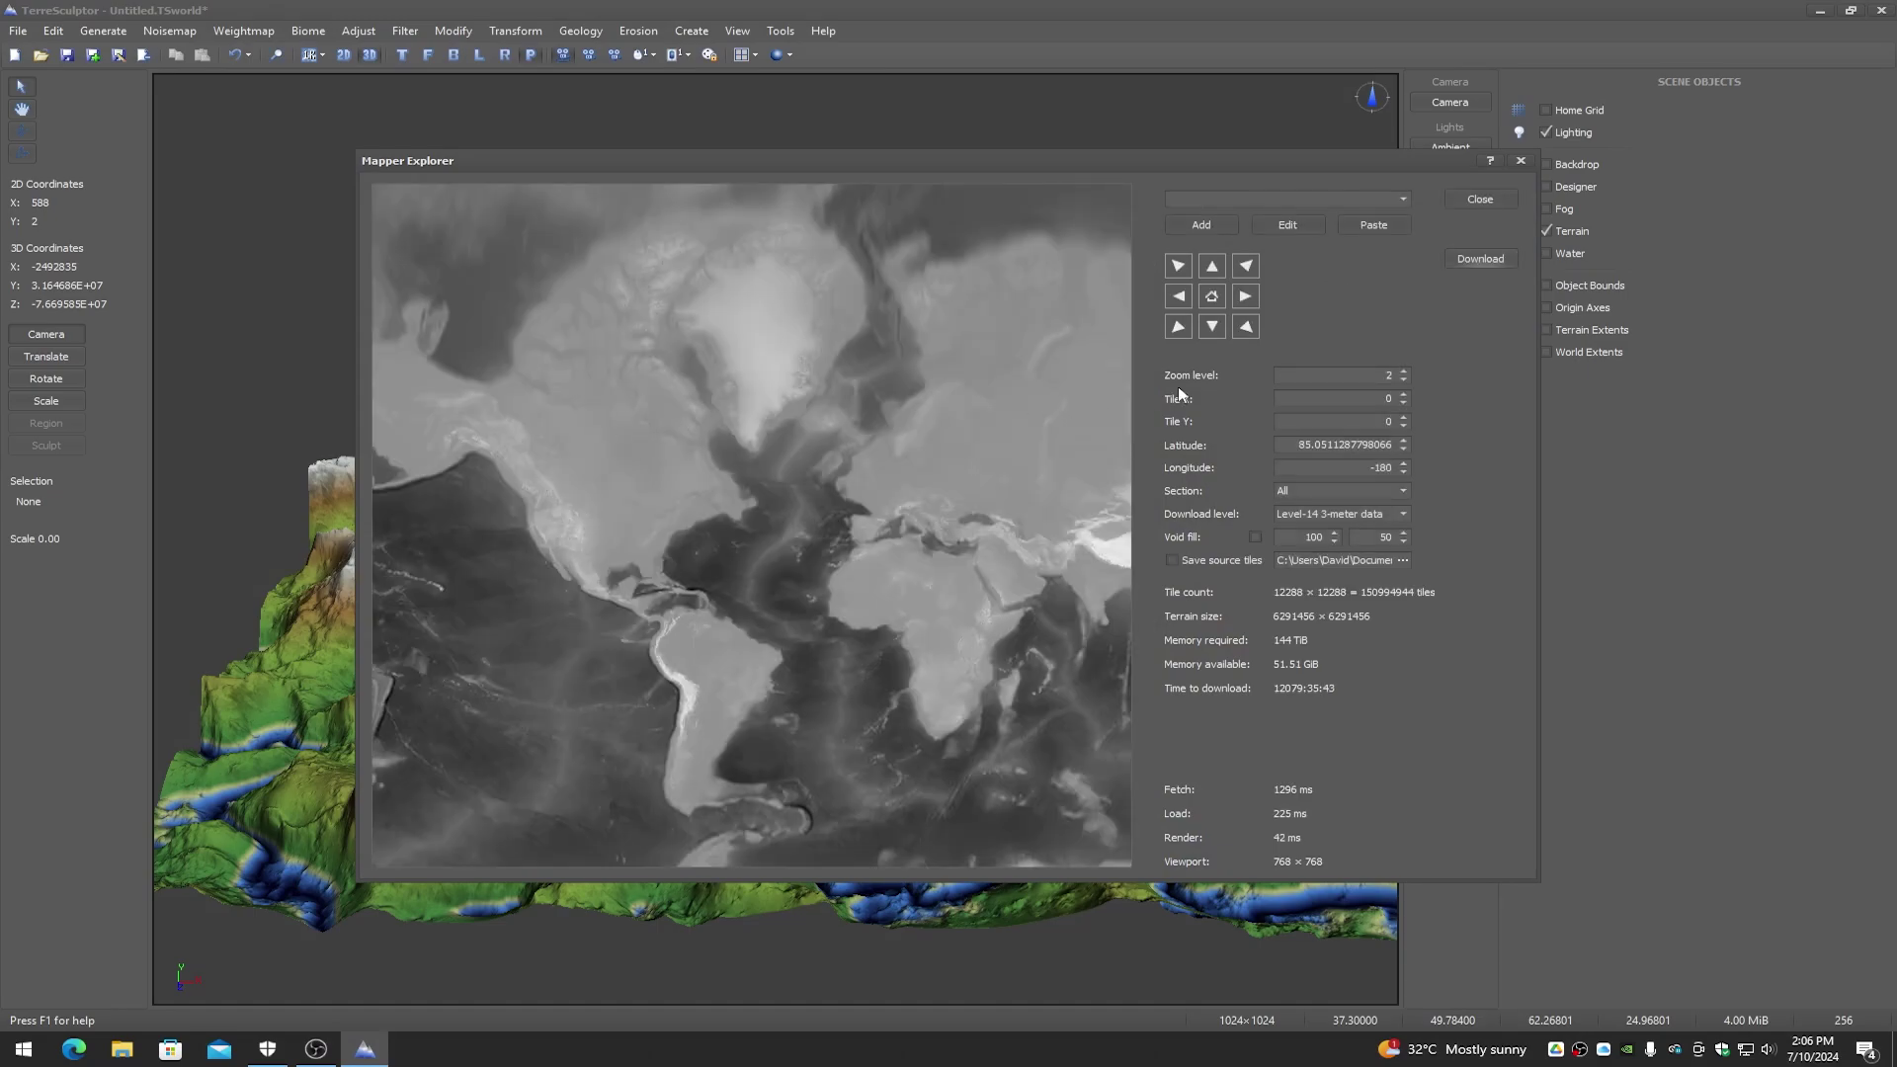
pyautogui.click(1403, 199)
pyautogui.moveTo(1406, 237); pyautogui.dragTo(1408, 264)
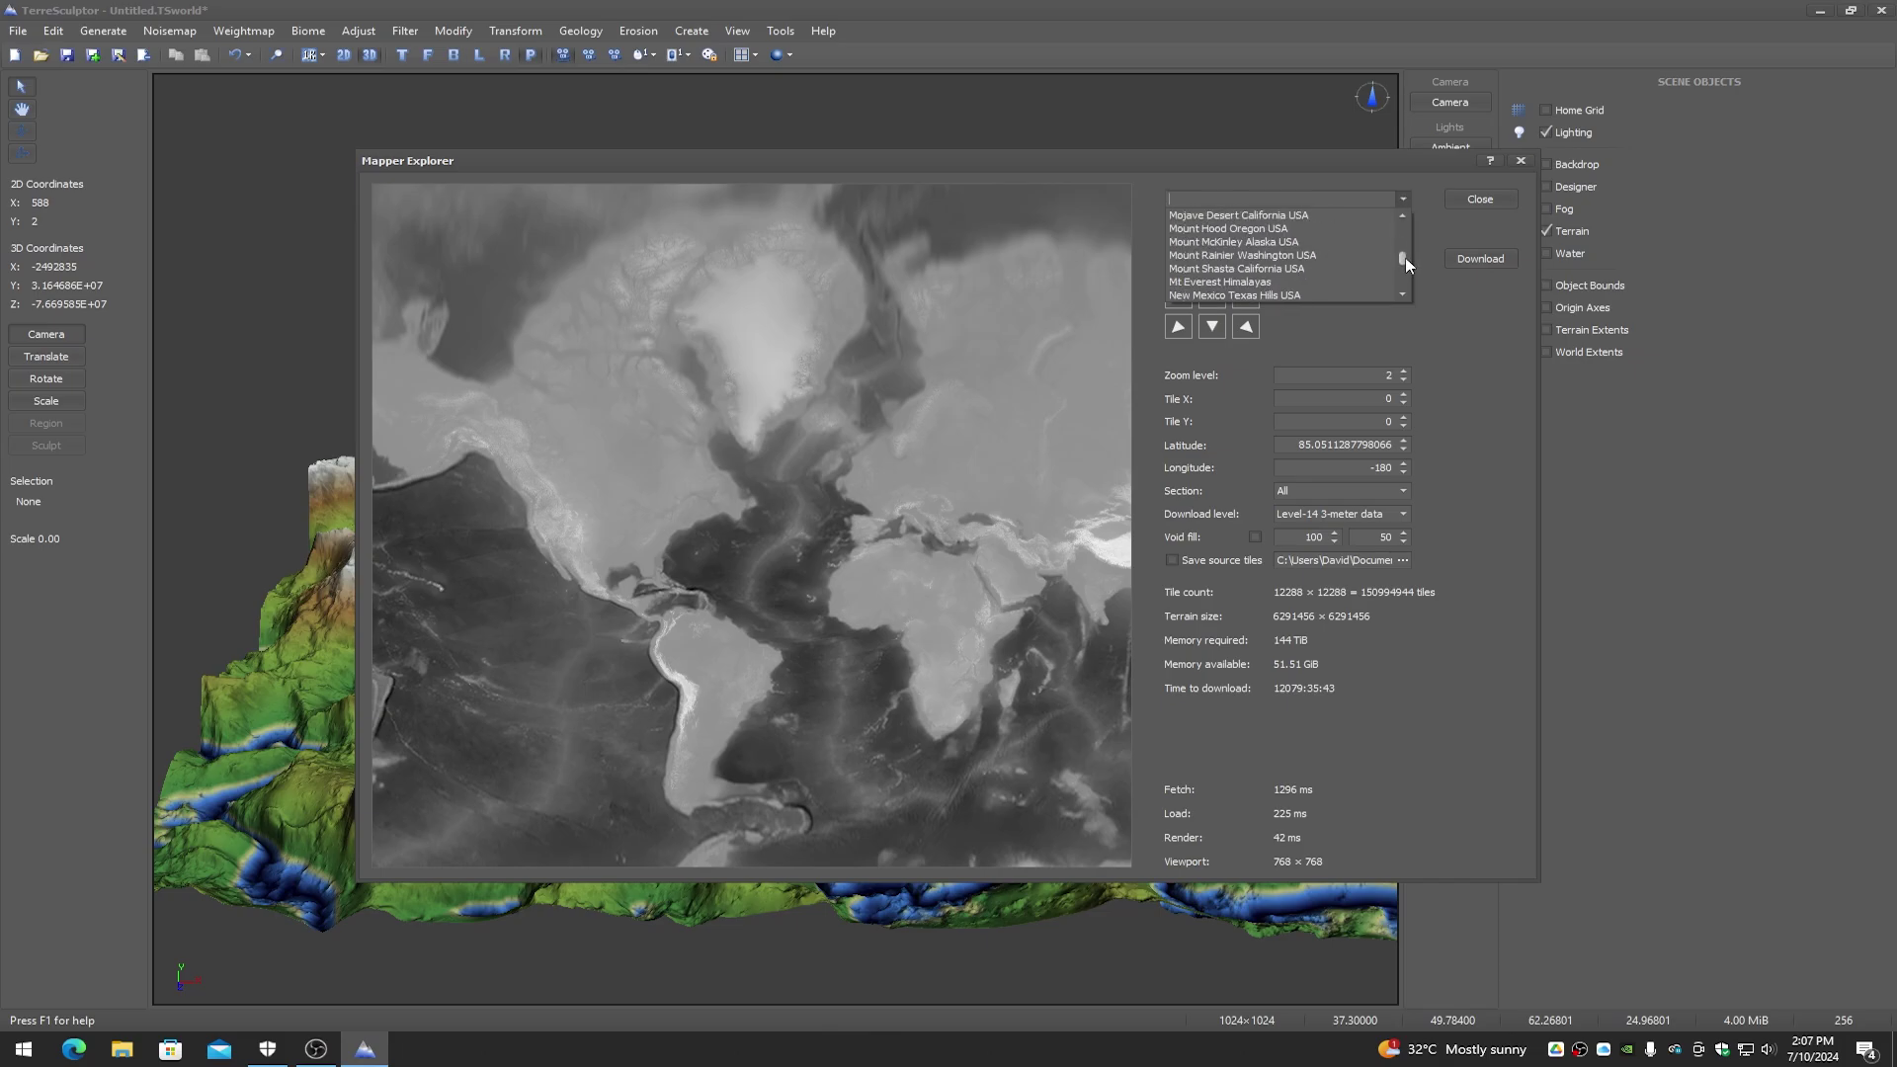
pyautogui.click(1215, 268)
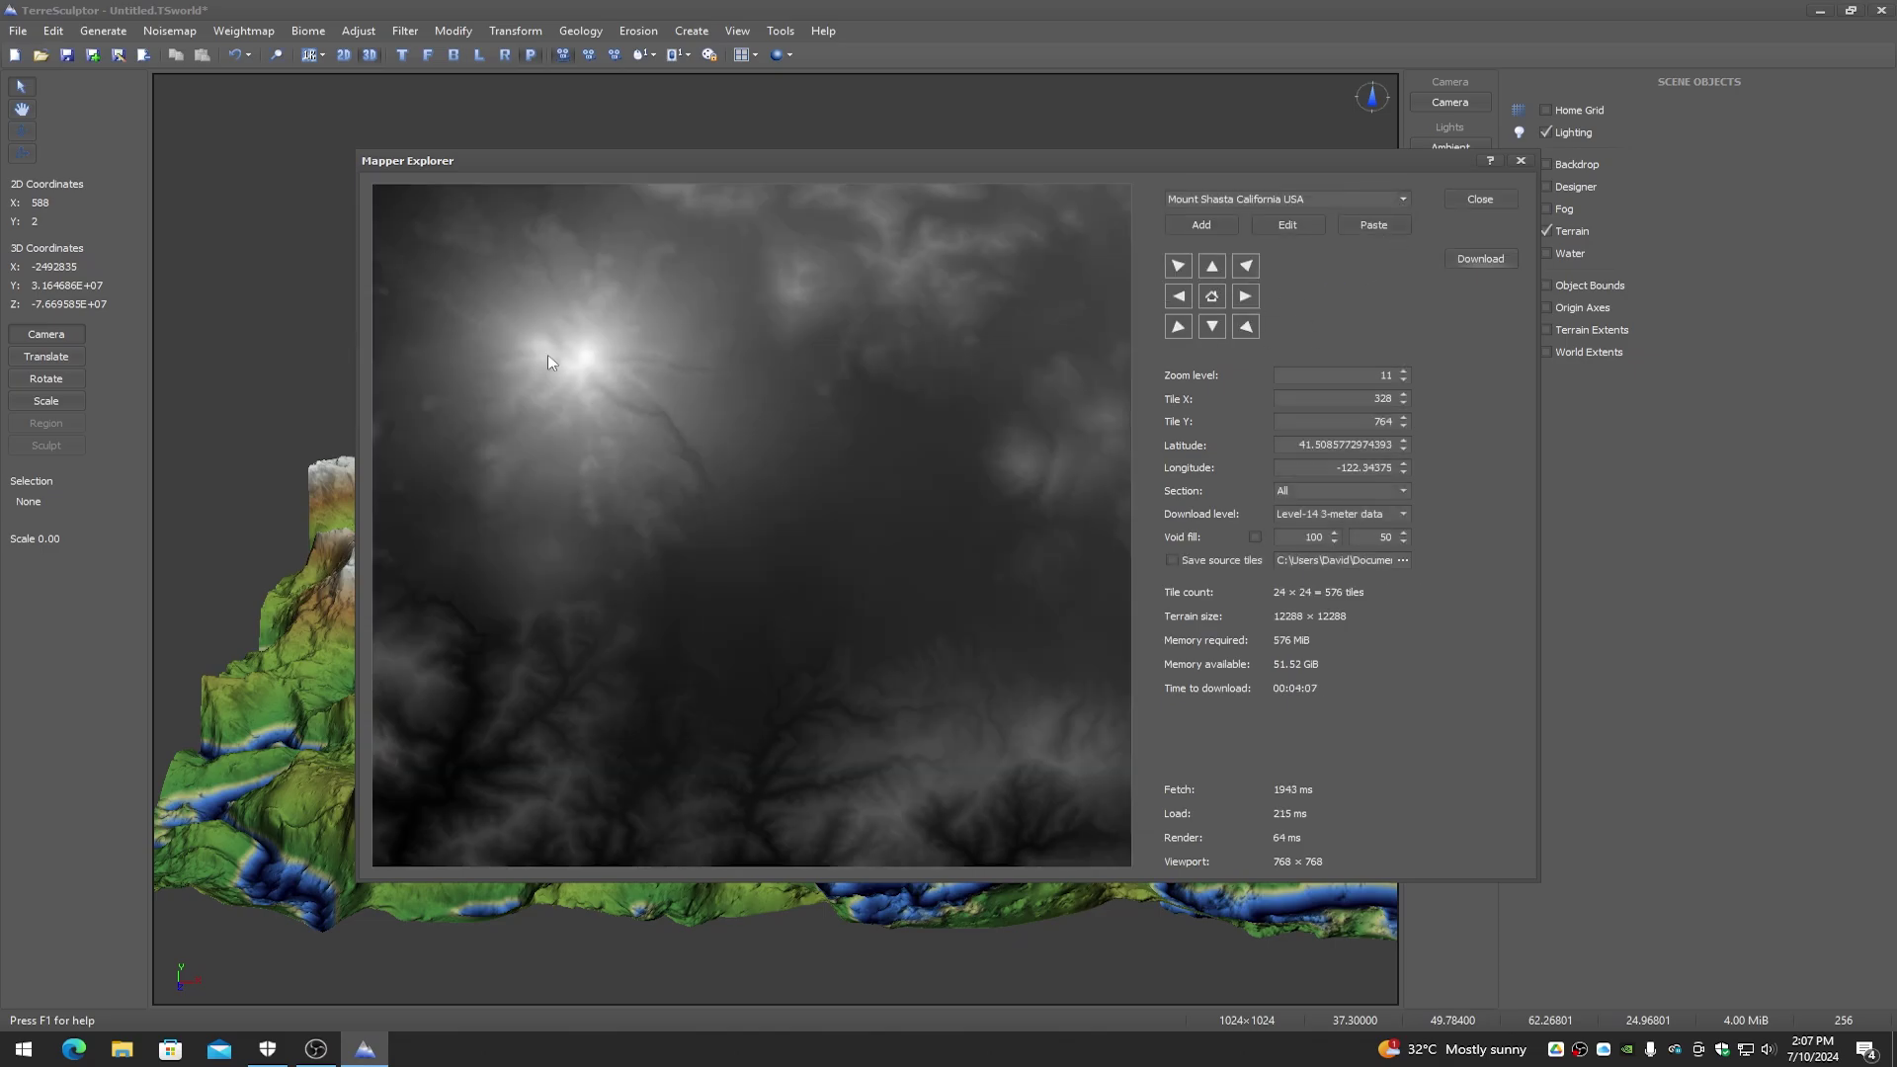
# Step: Download only the Top-Left section of the Mount Shasta map as terrain, using Level-14 3-meter data
pyautogui.click(1406, 491)
pyautogui.click(1291, 522)
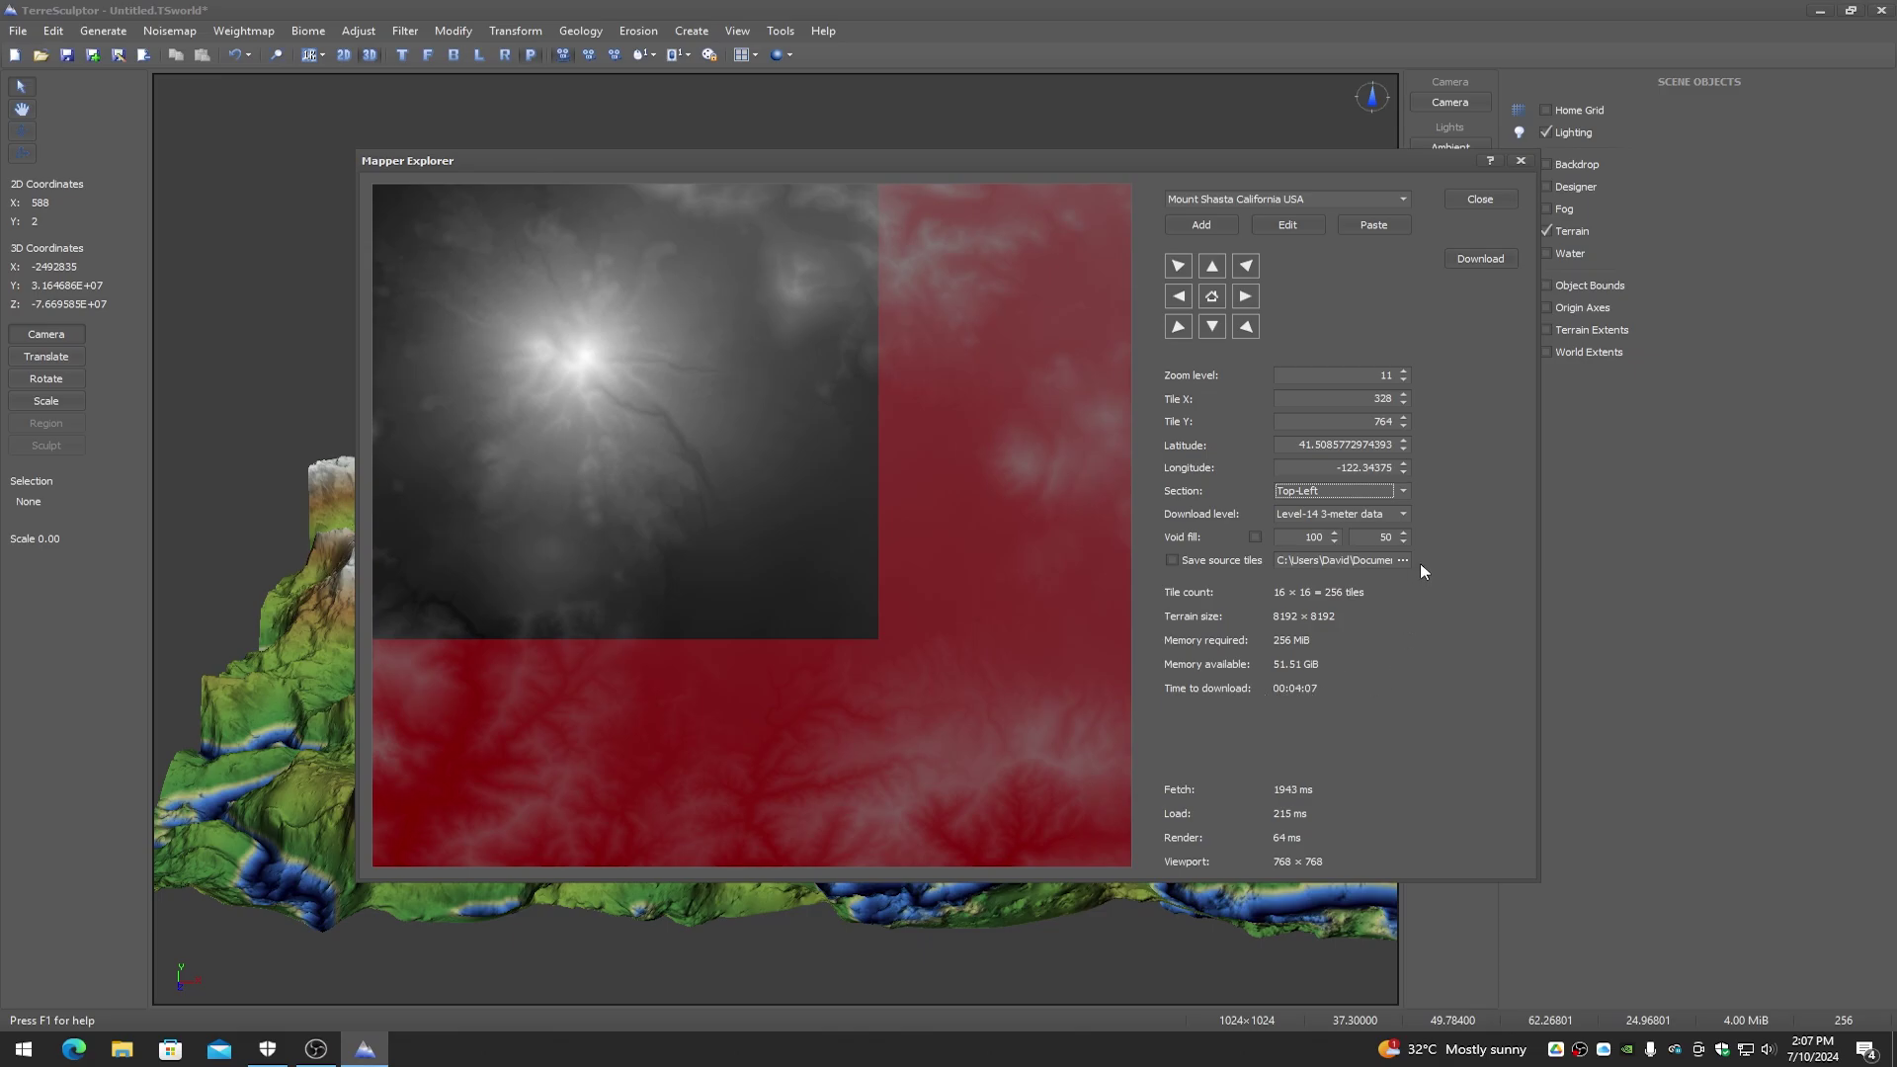
pyautogui.click(1479, 259)
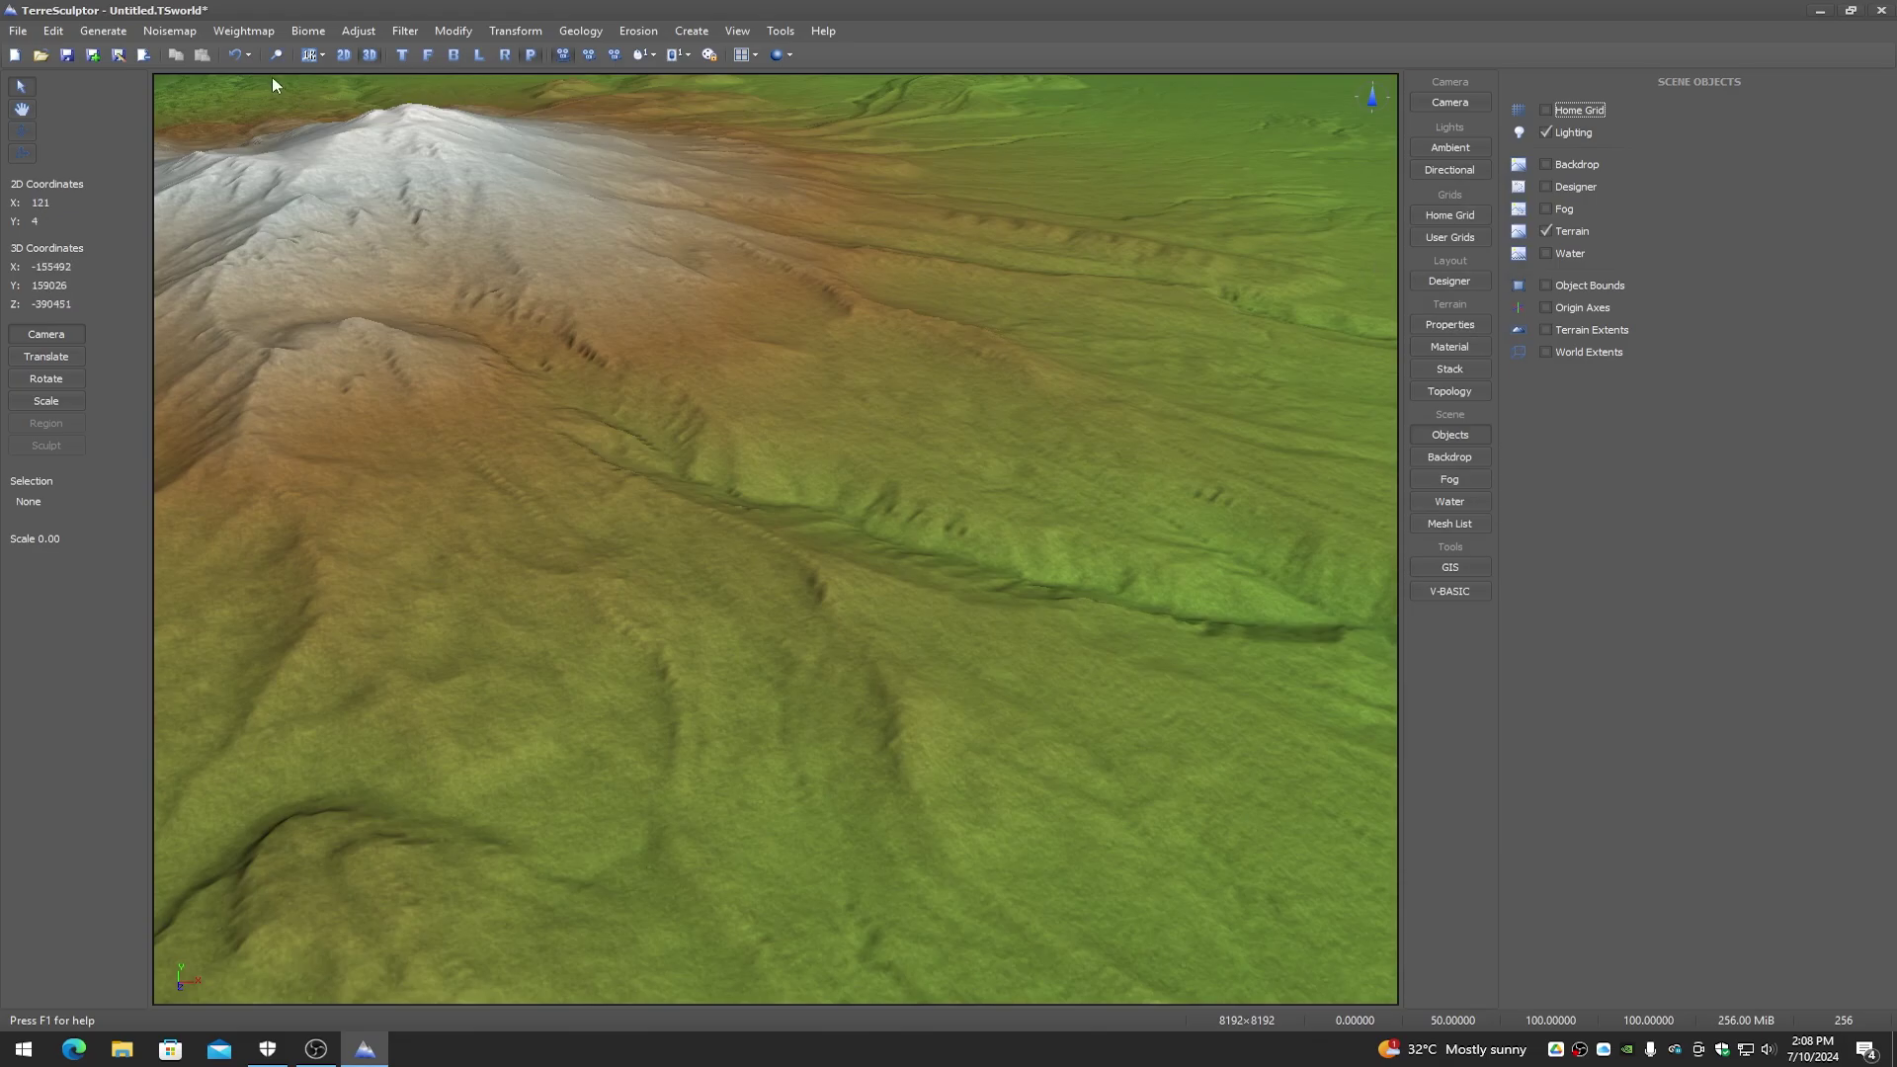
pyautogui.click(277, 56)
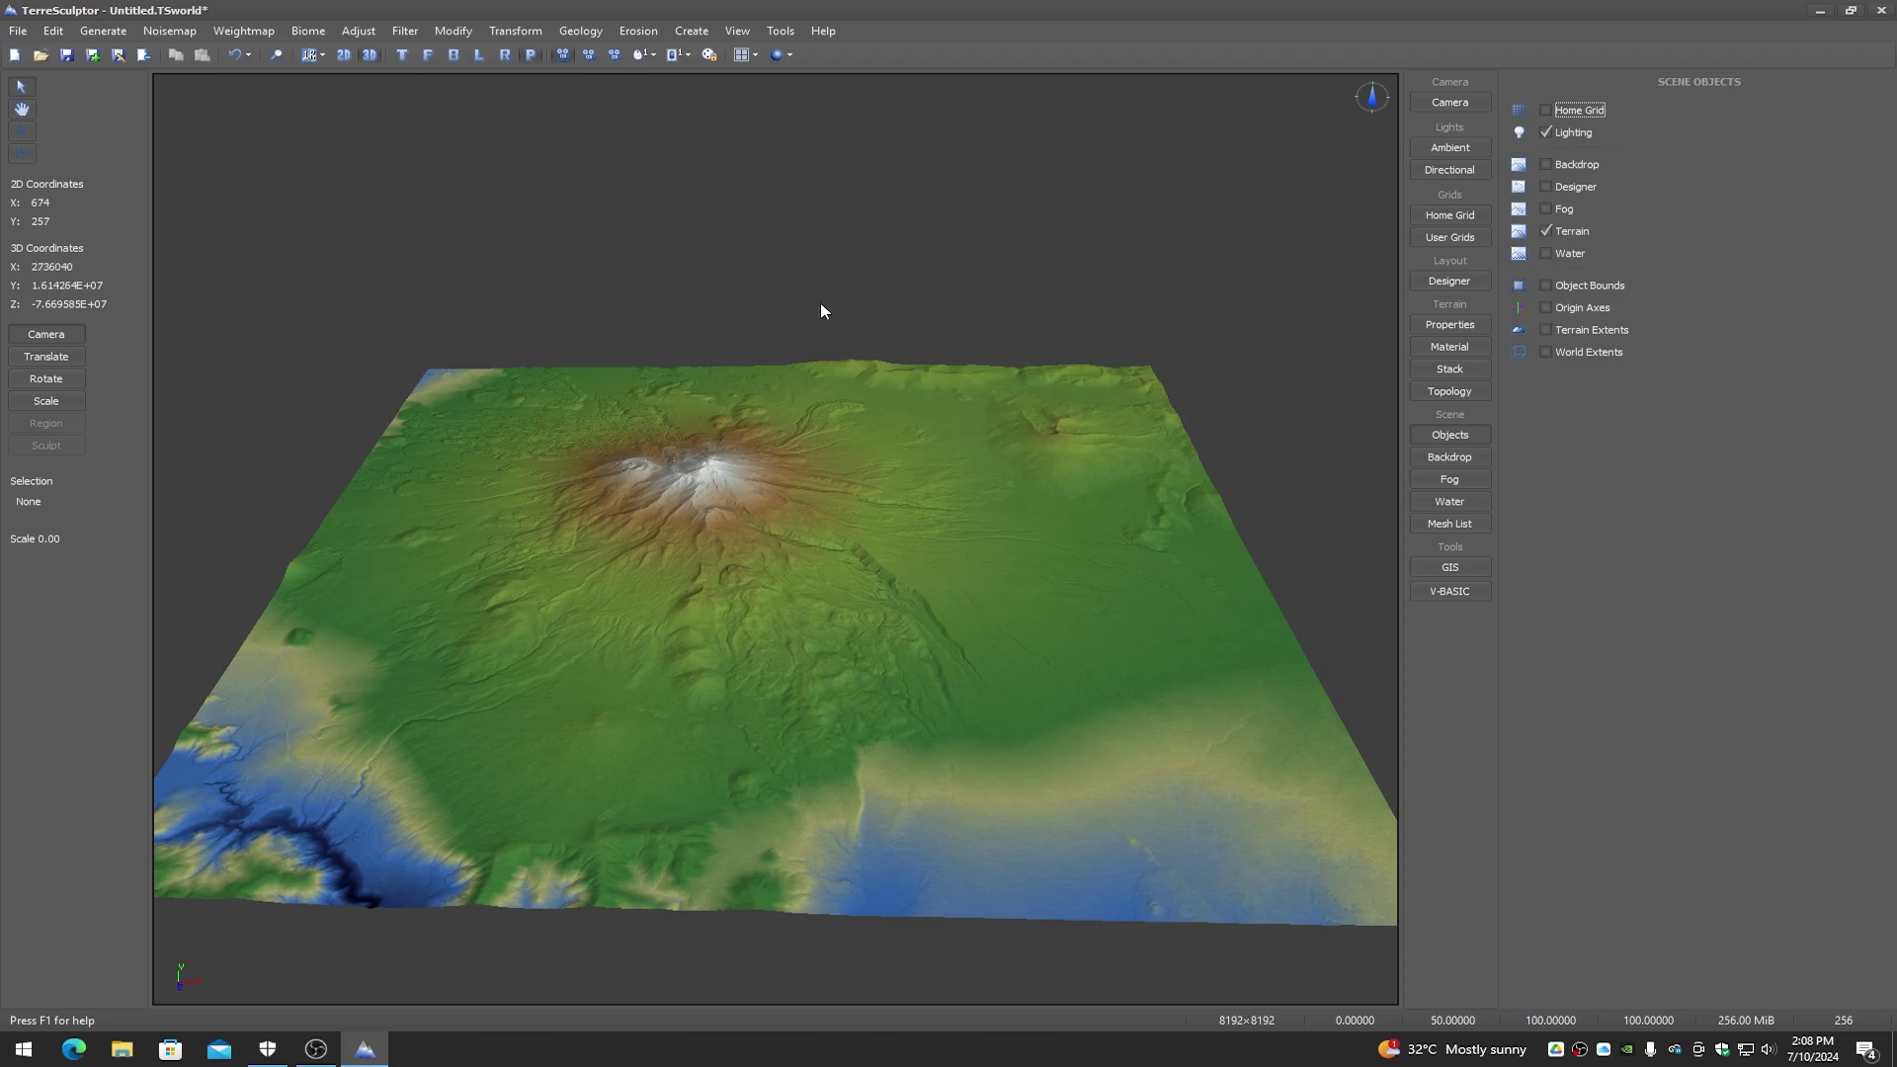
# Step: Apply GeoScale to set the terrain's XZ and Y spacing to its GIS values, and return to the camera settings
pyautogui.click(1451, 325)
pyautogui.click(1757, 184)
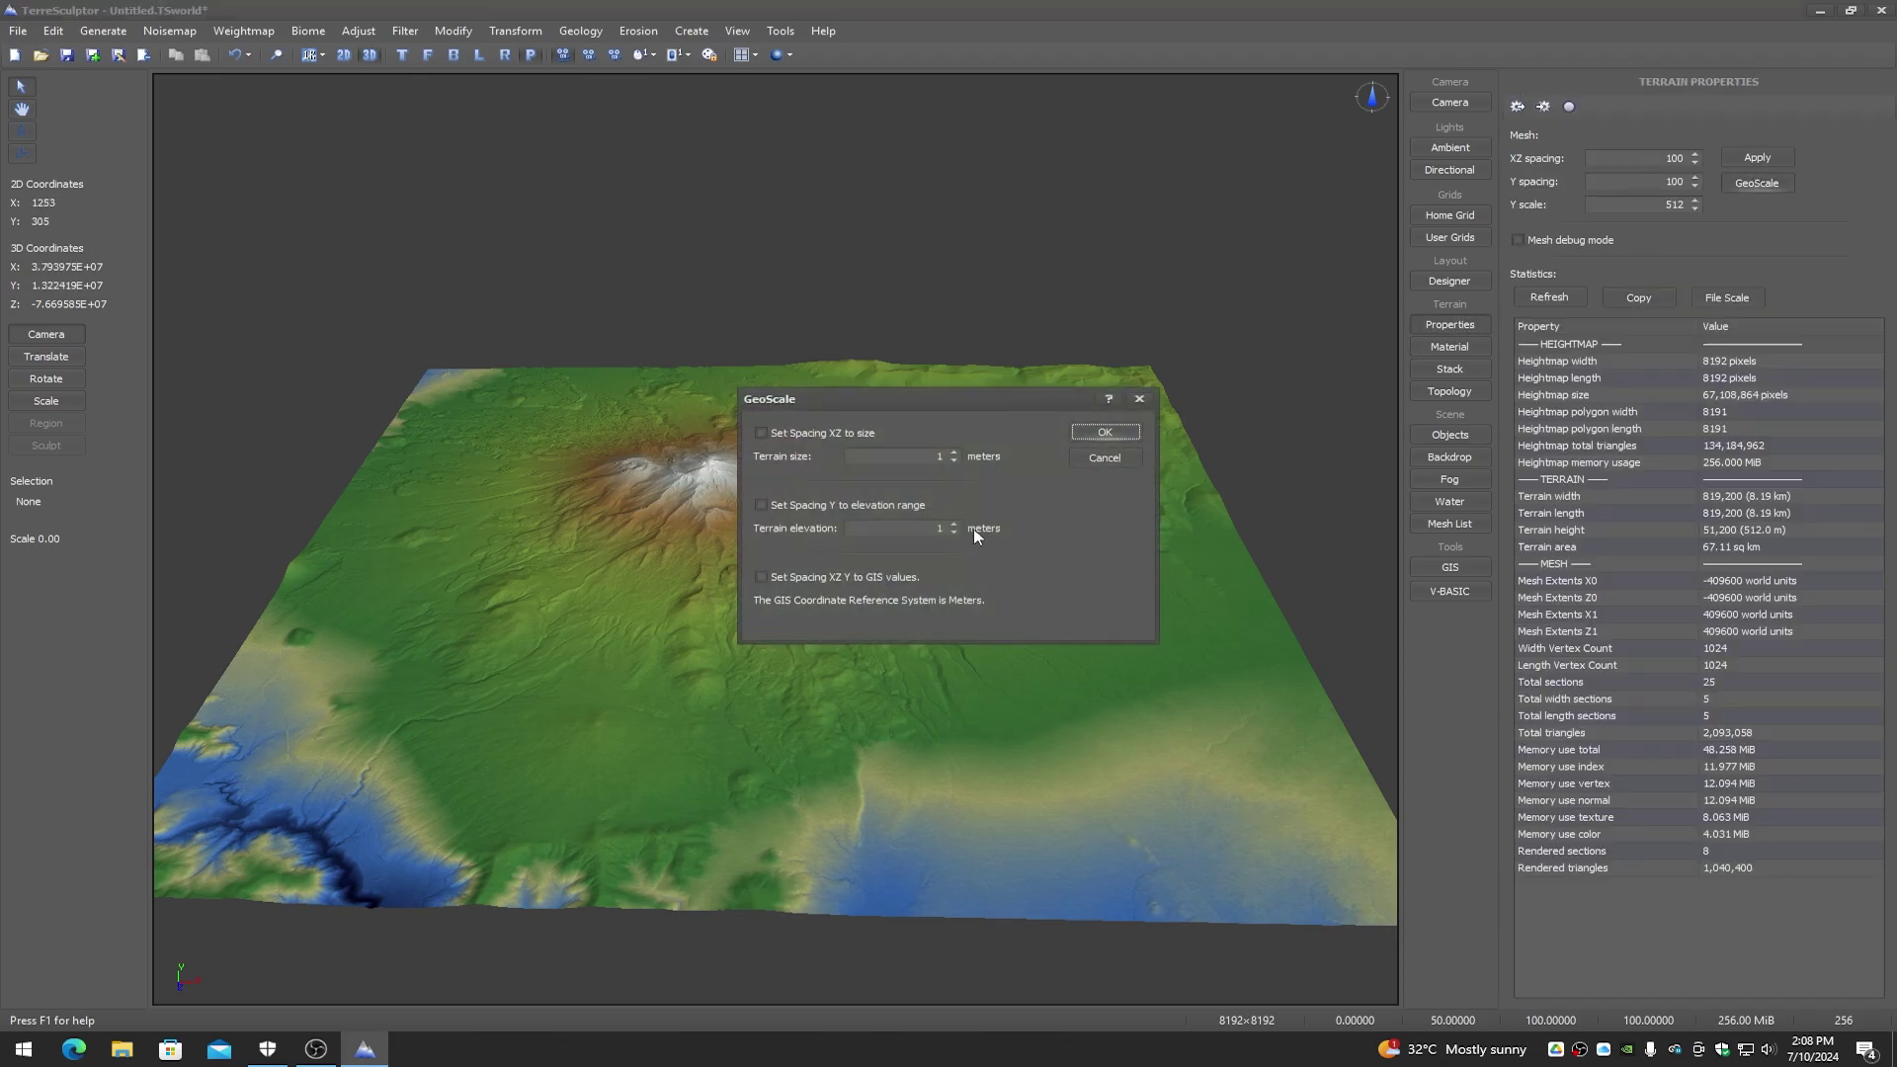
pyautogui.click(806, 581)
pyautogui.click(1105, 433)
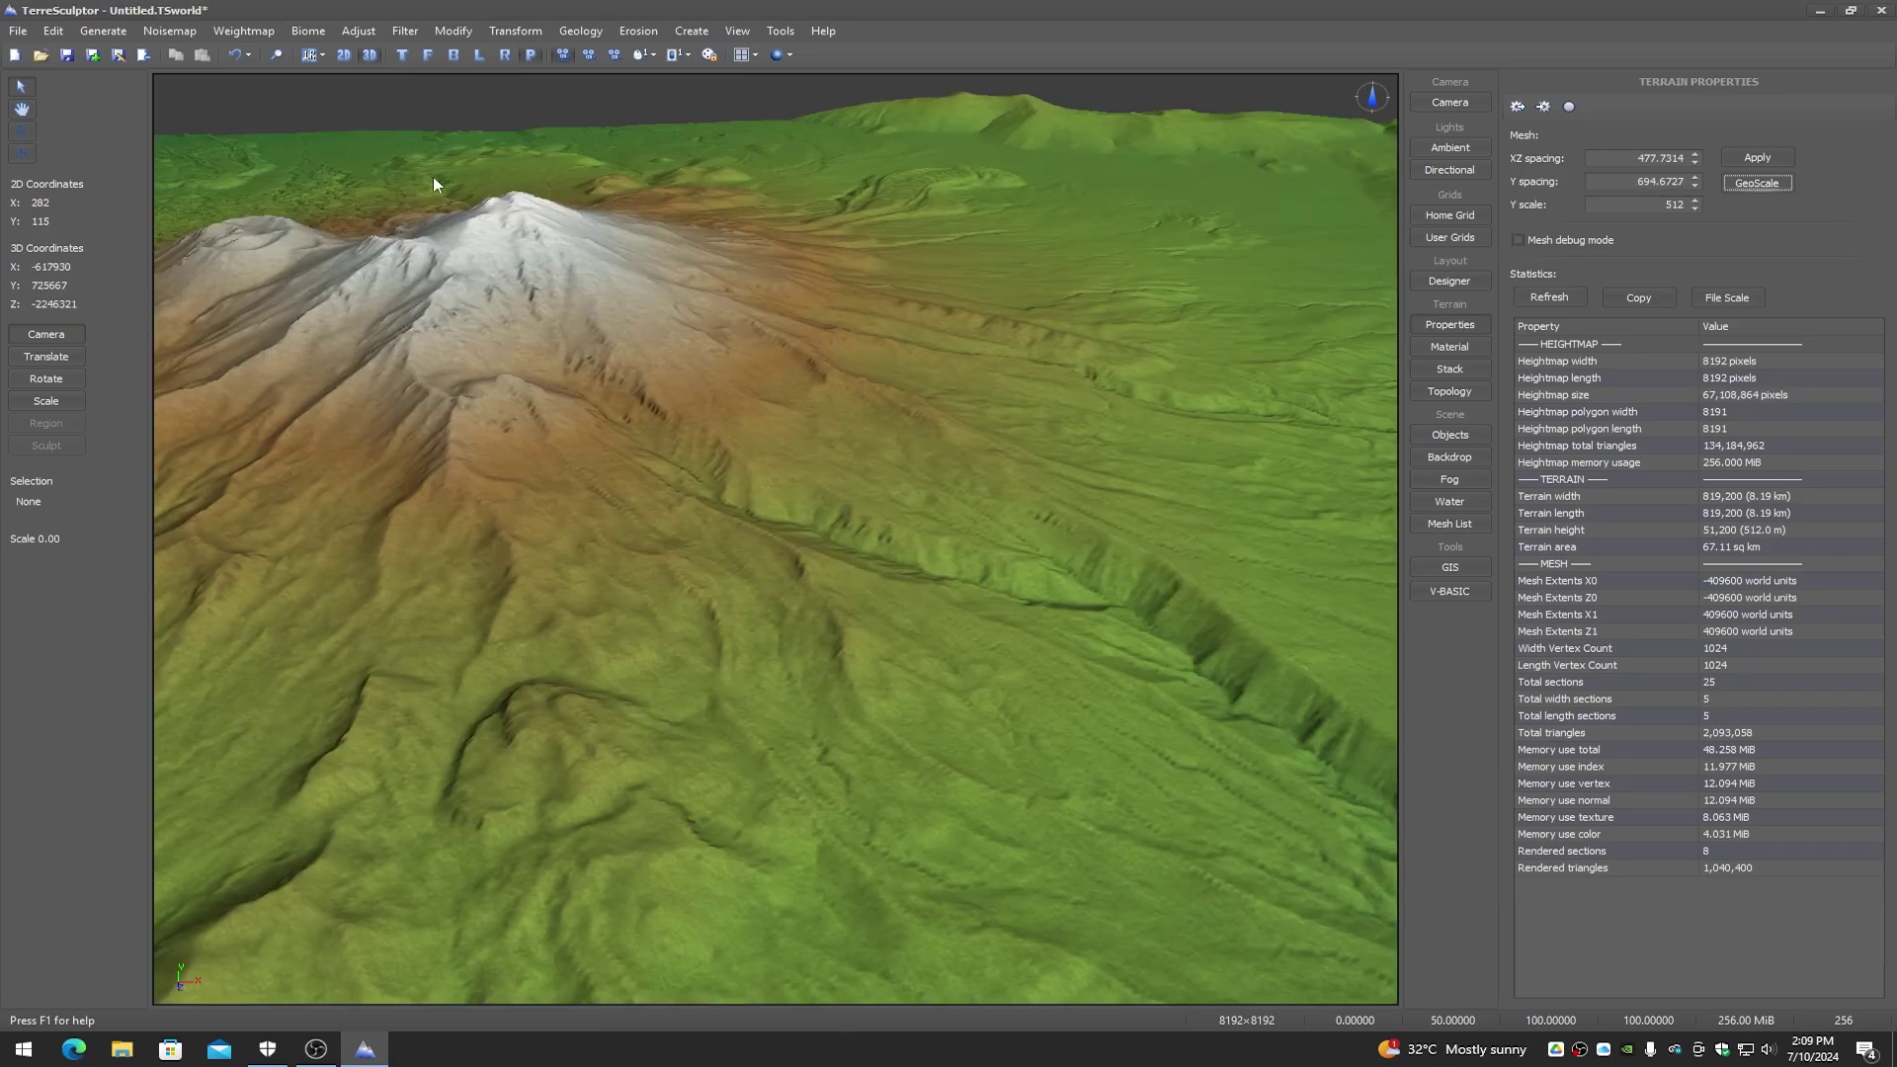
pyautogui.click(276, 55)
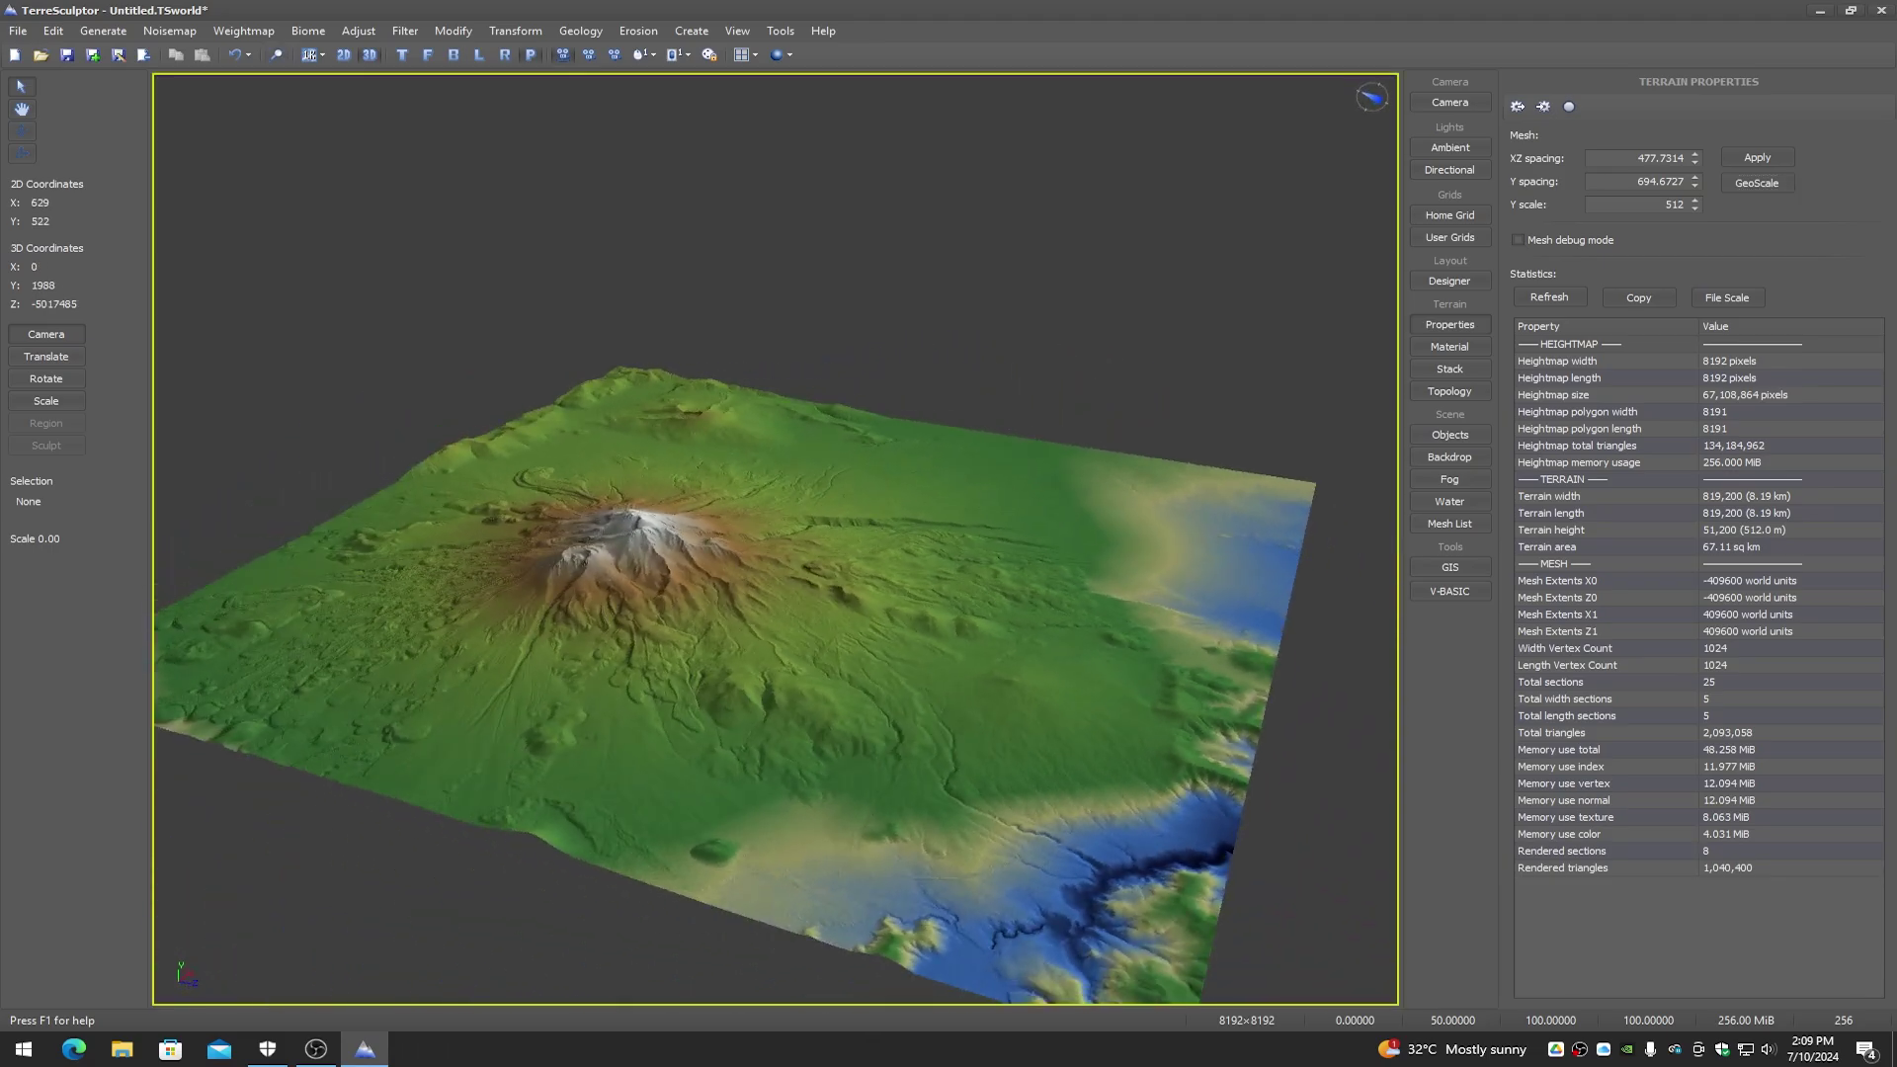
pyautogui.press('Left')
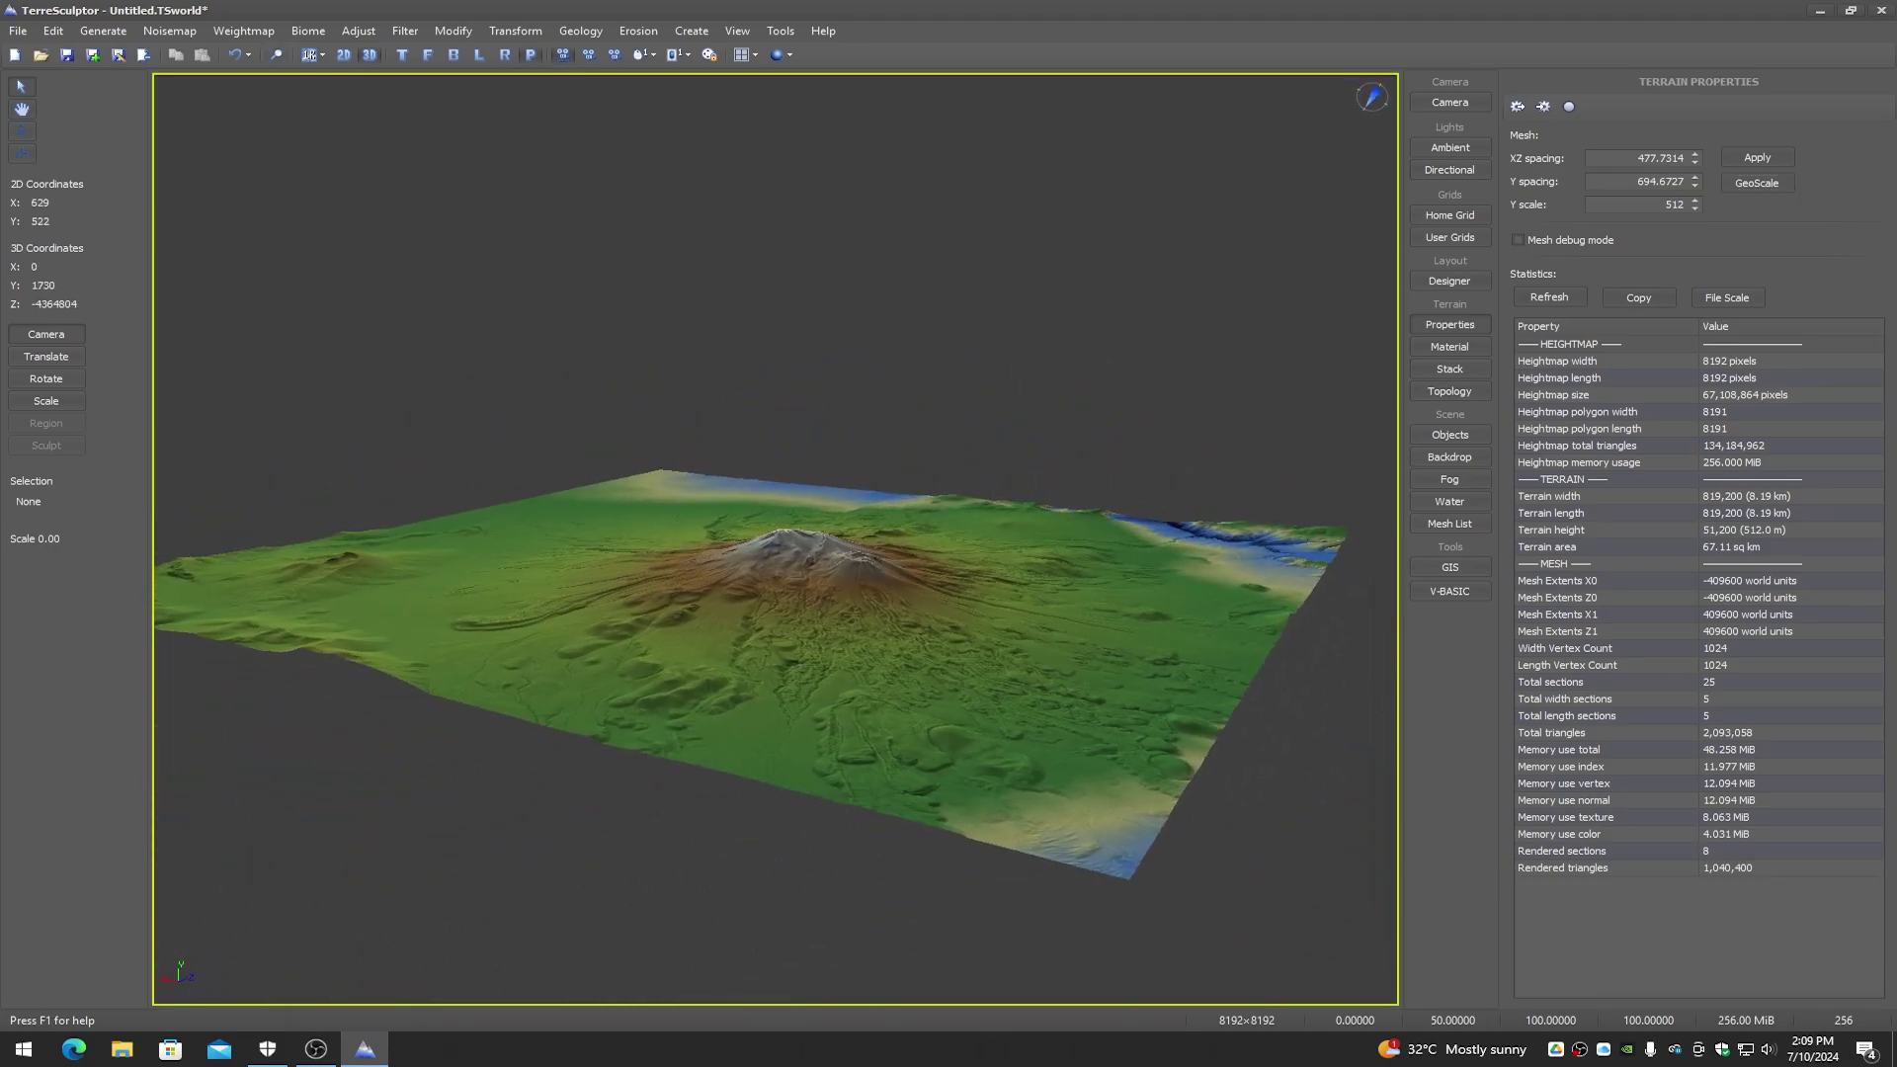
pyautogui.press('Left')
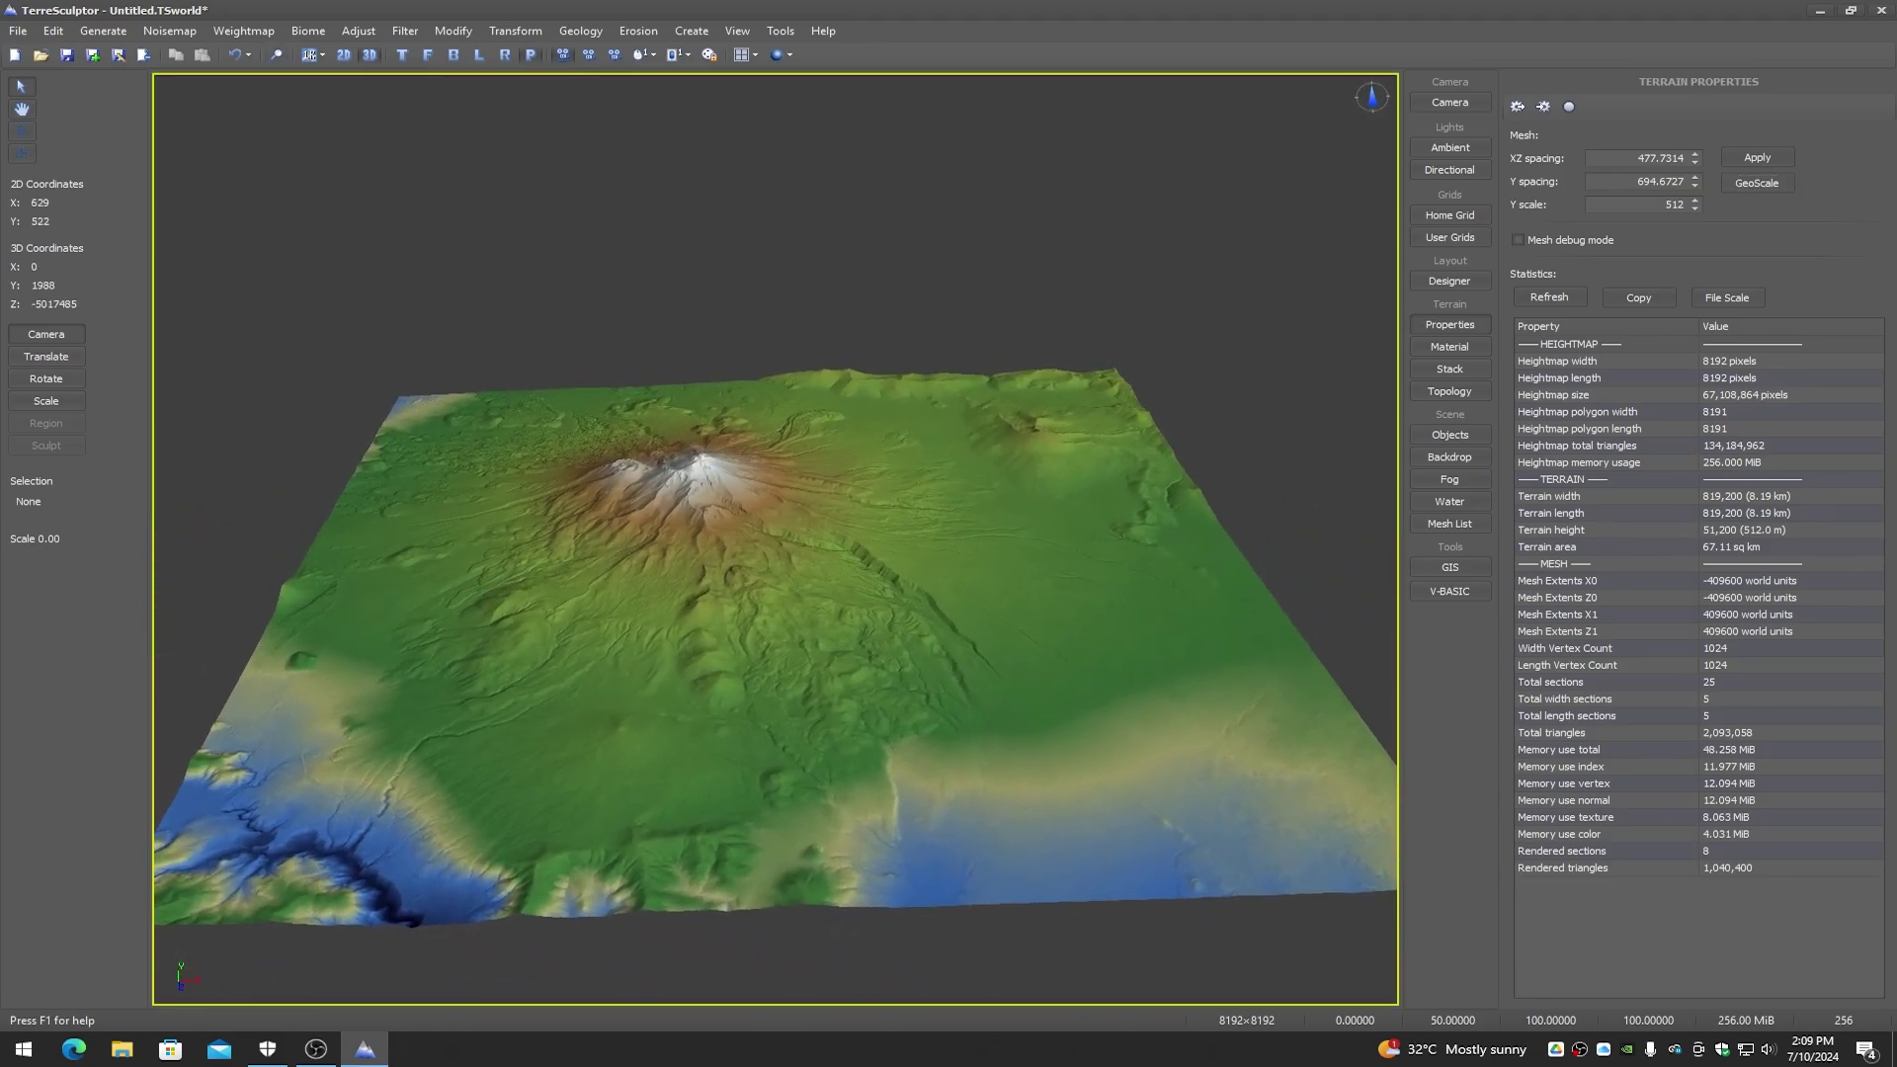
pyautogui.click(1450, 102)
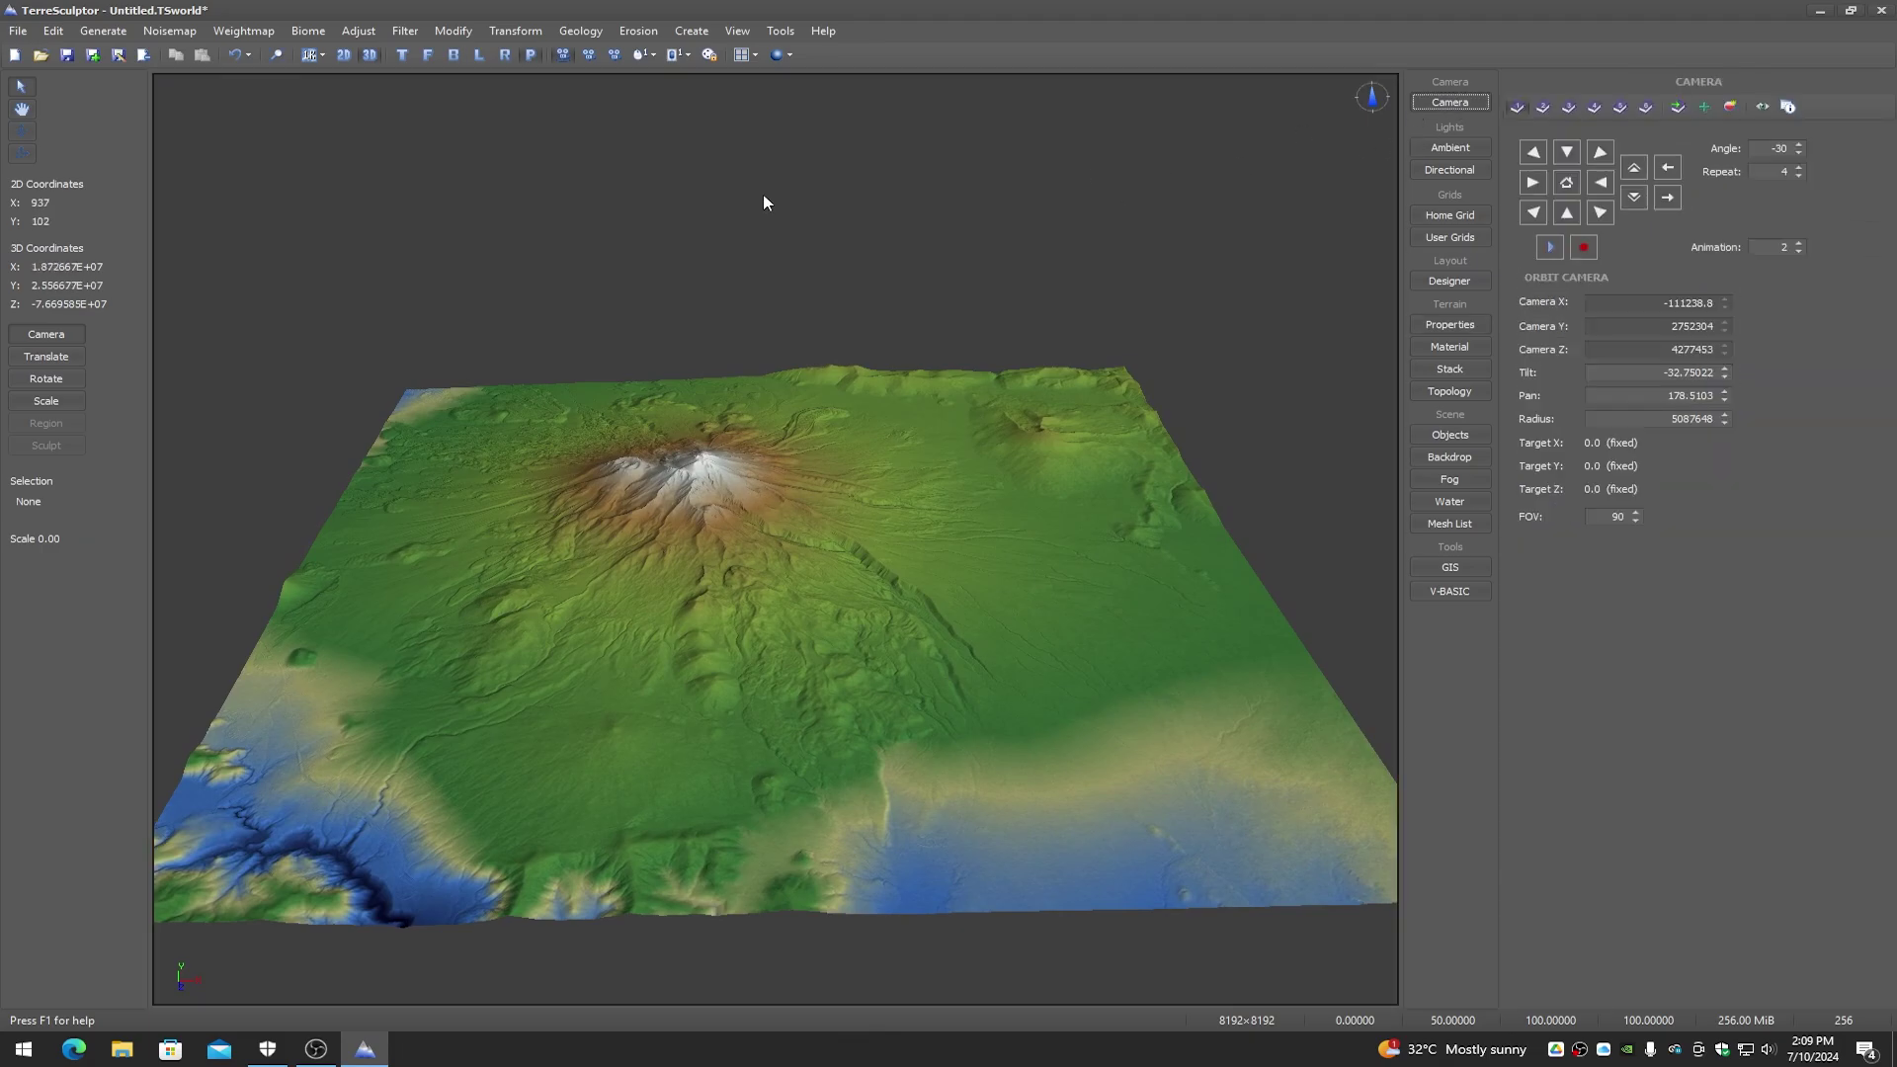
pyautogui.click(689, 28)
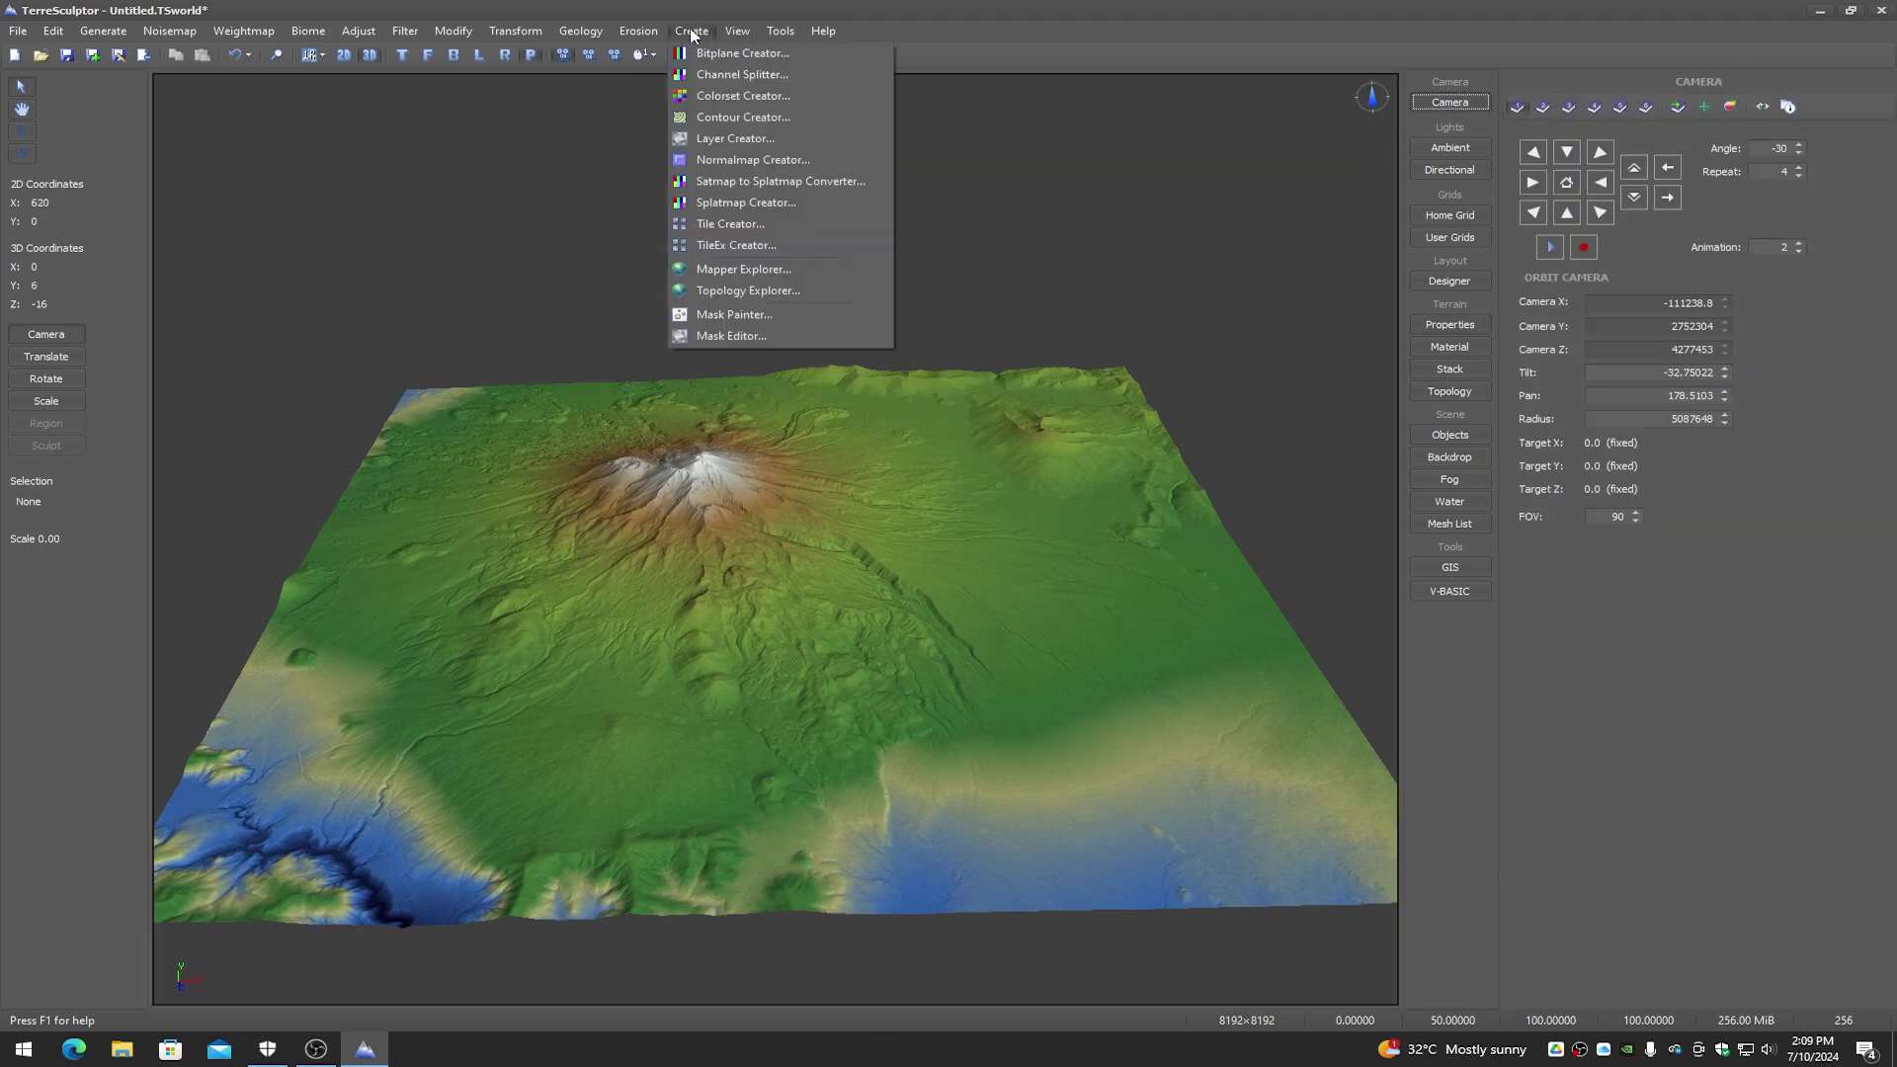
pyautogui.moveTo(732, 29)
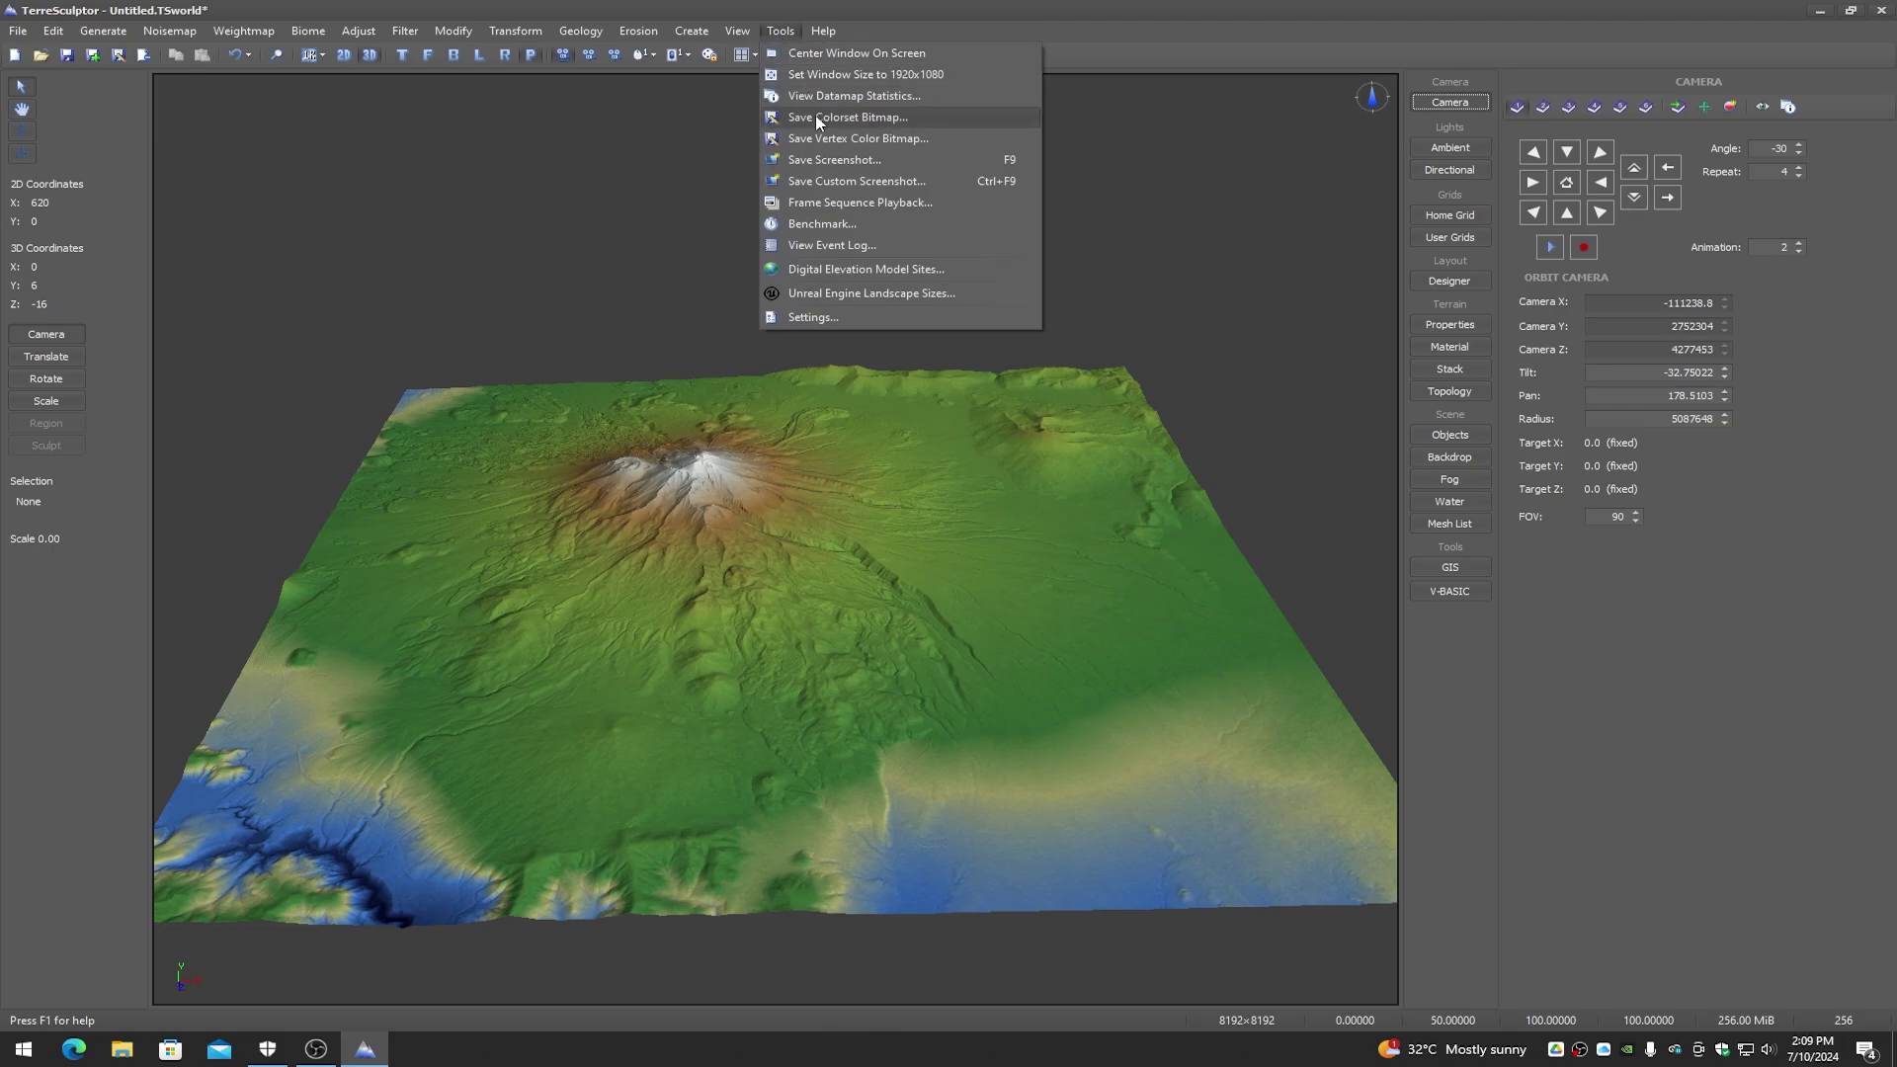
pyautogui.click(781, 30)
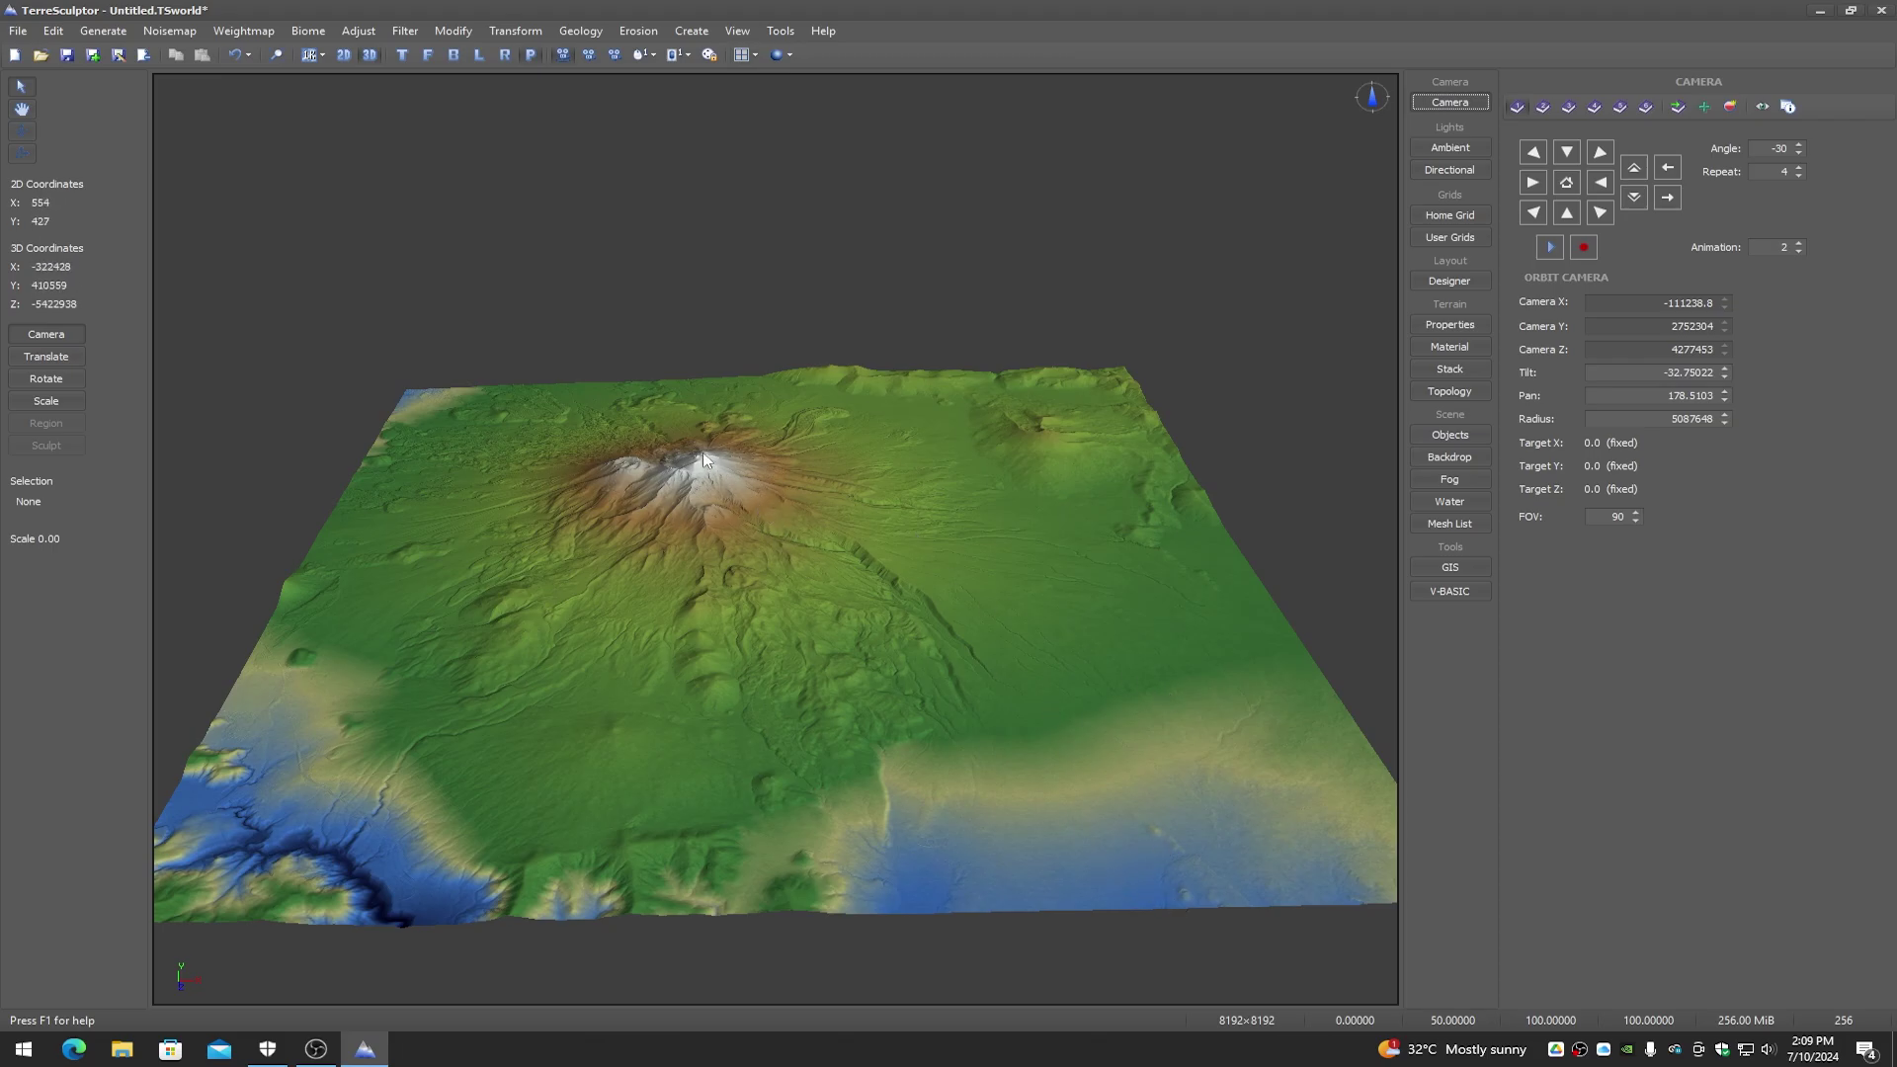
pyautogui.click(781, 31)
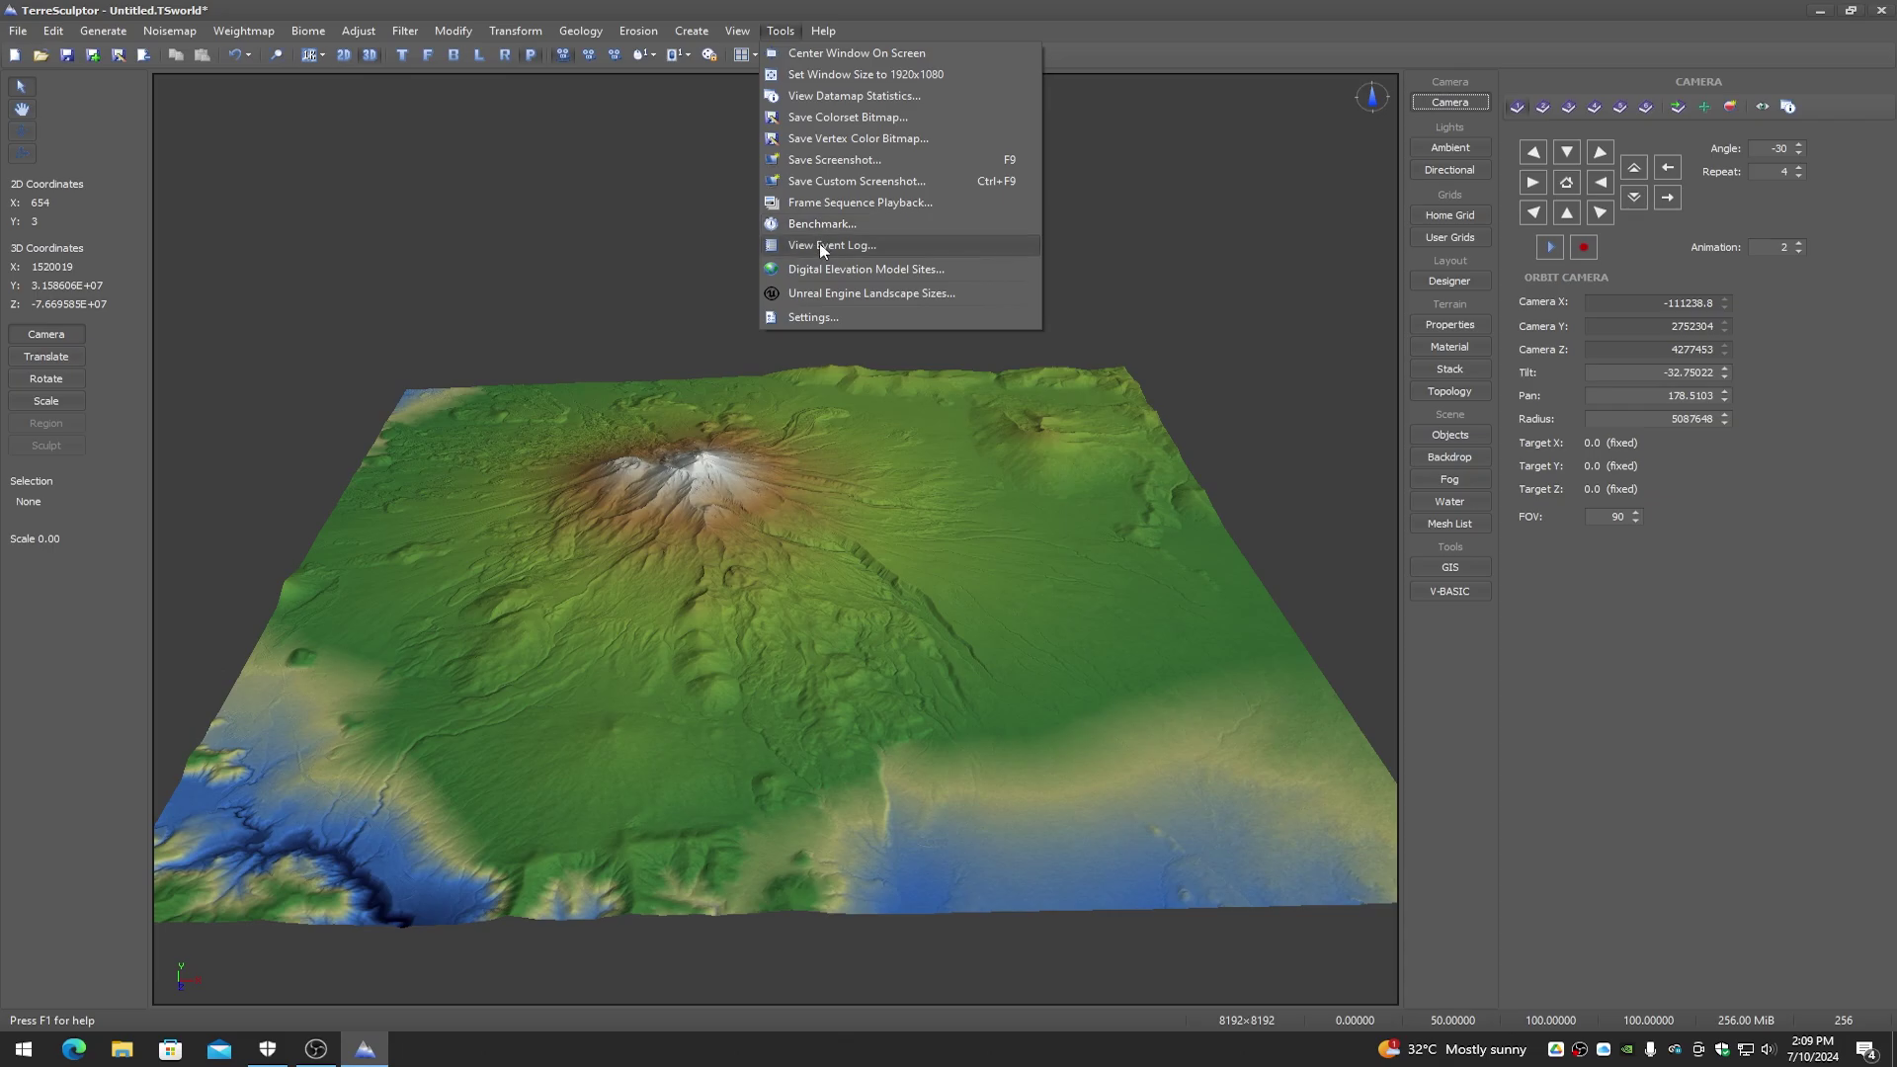
# Step: Look through the World Partition sizes in the Unreal Engine landscape size reference
pyautogui.click(870, 292)
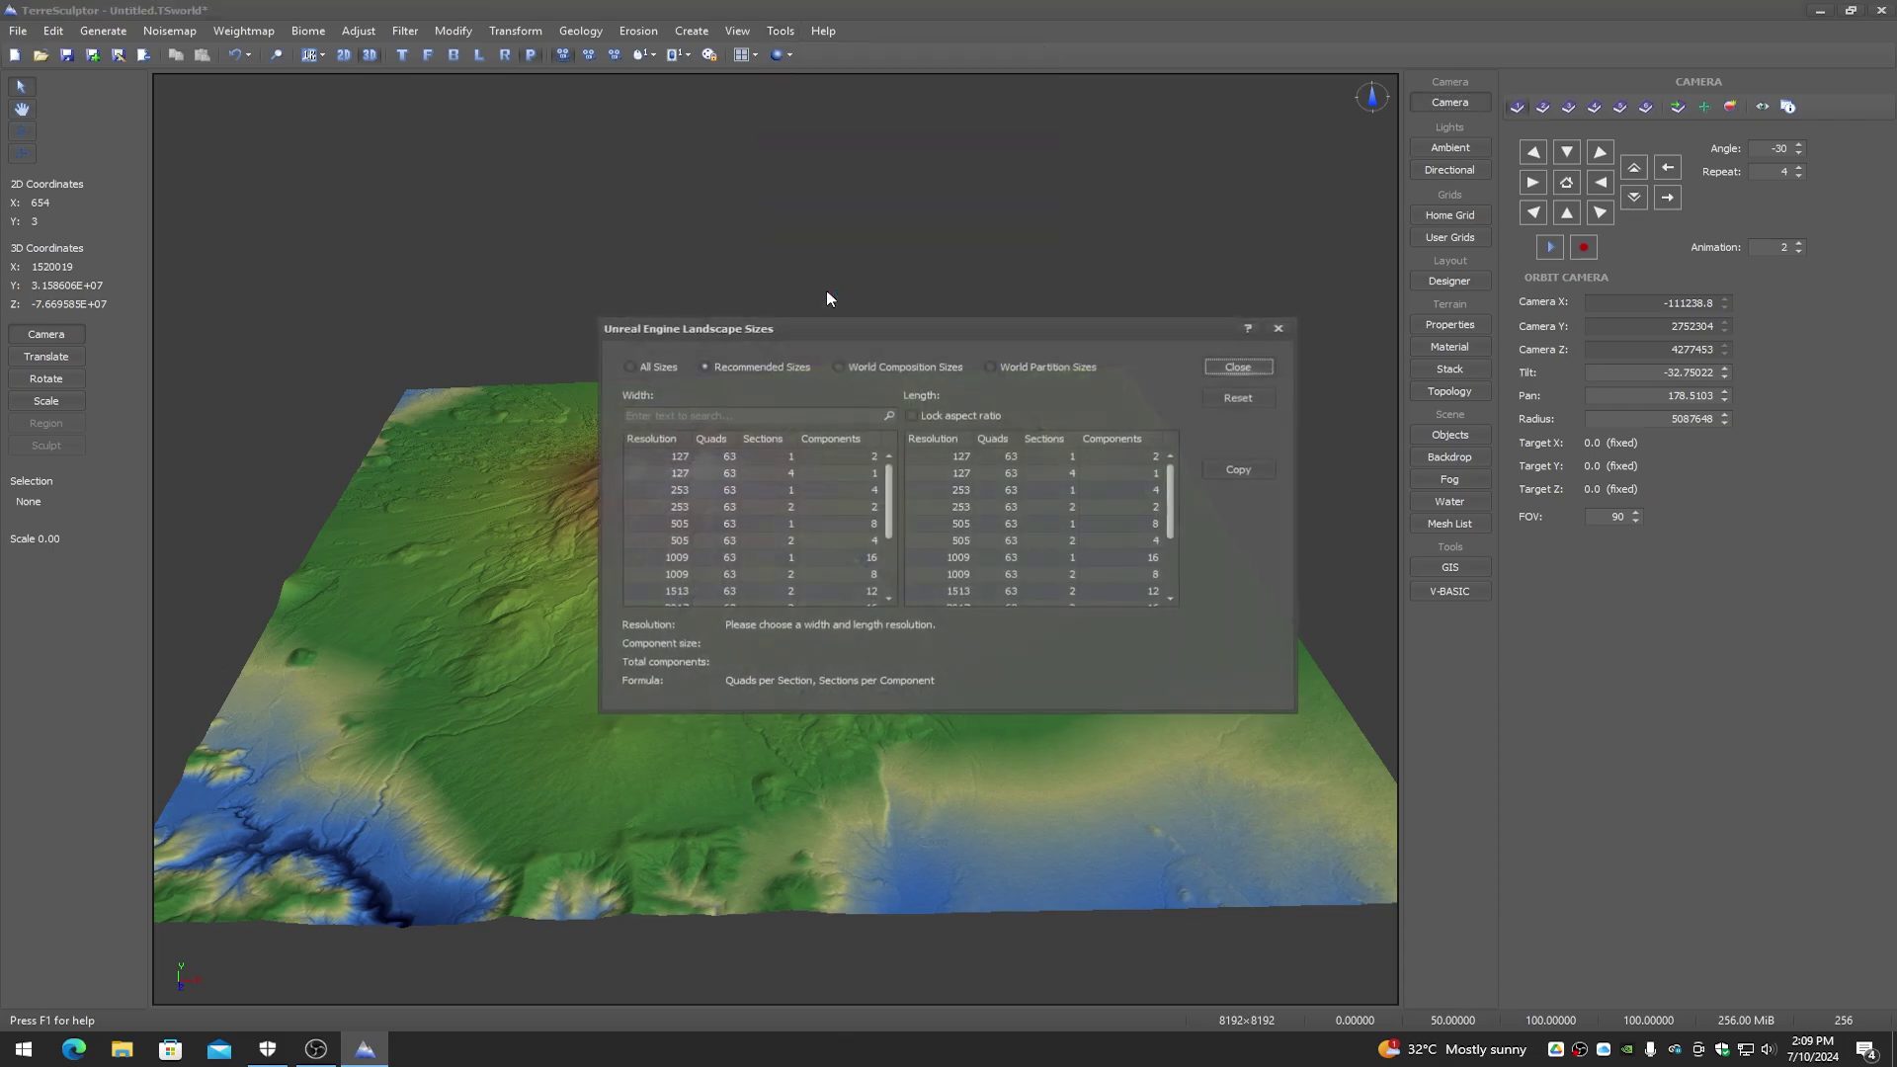
pyautogui.click(1024, 367)
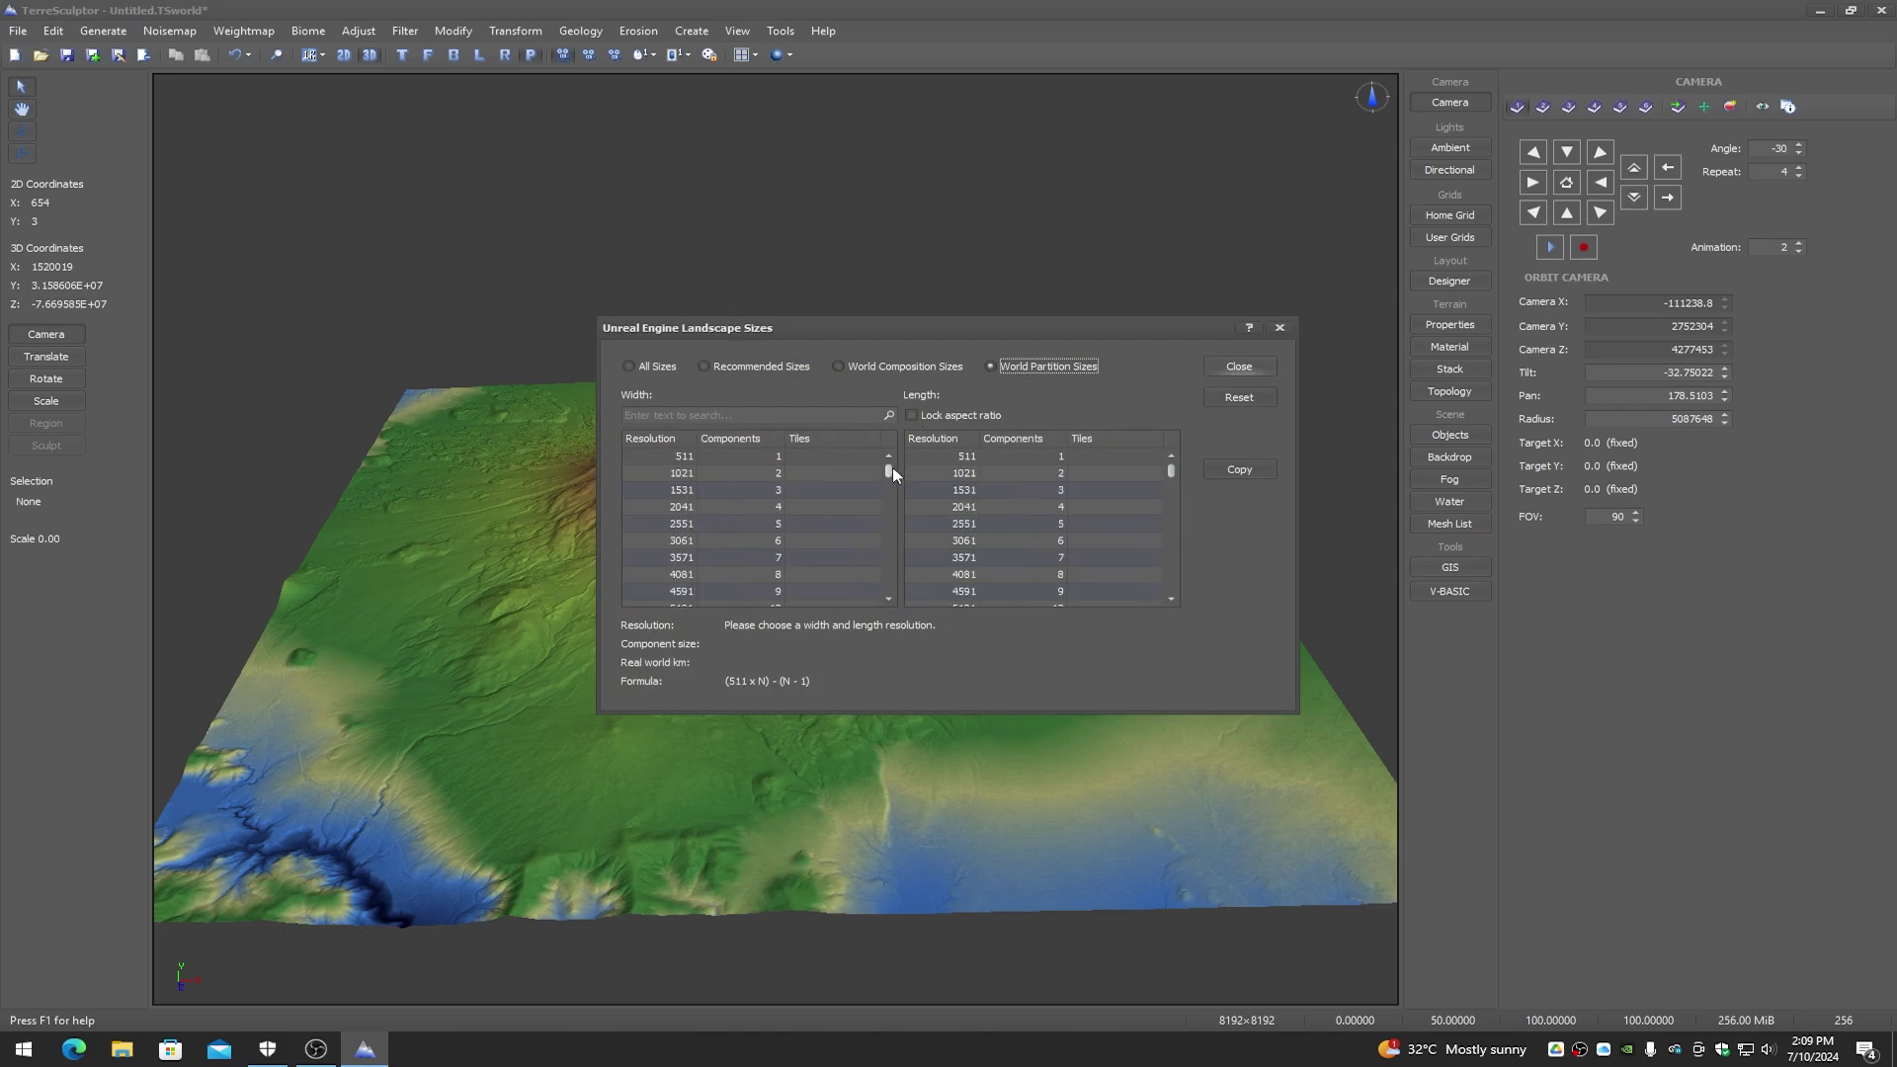
pyautogui.moveTo(892, 472); pyautogui.dragTo(876, 541)
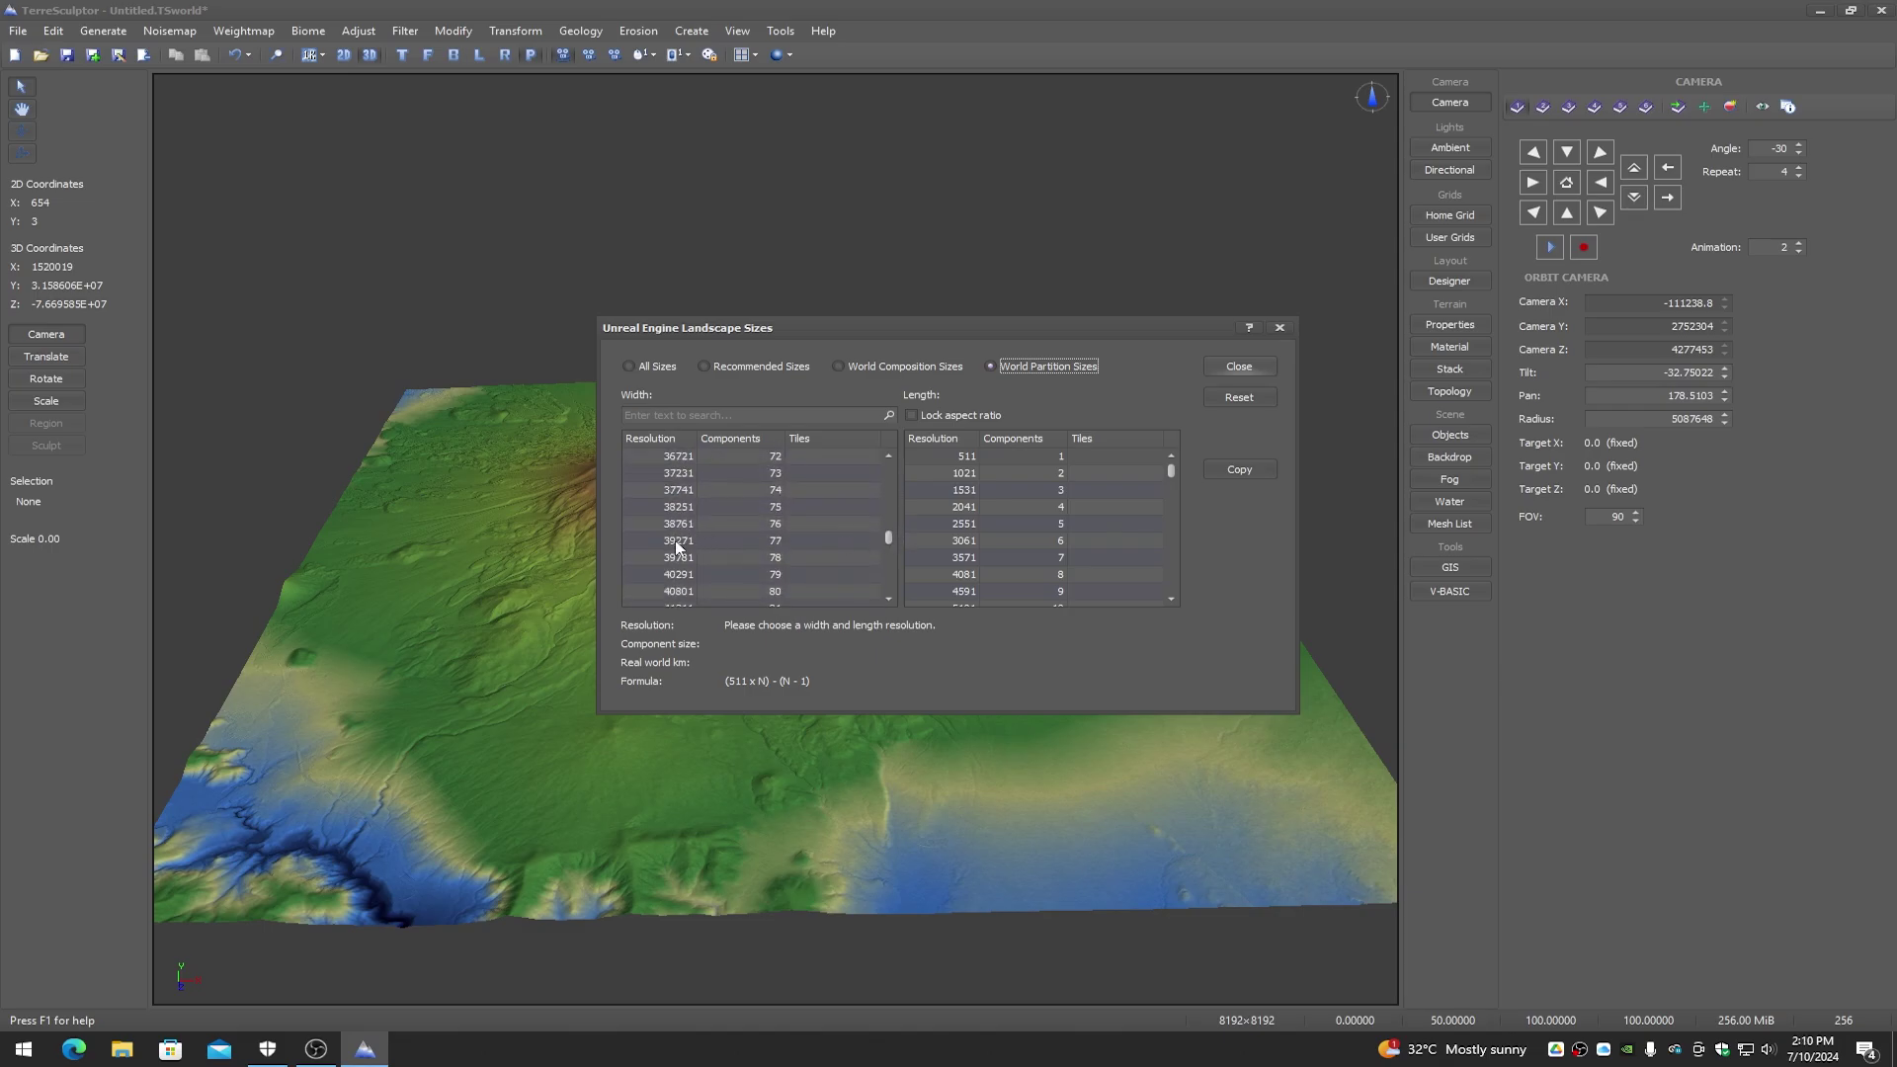
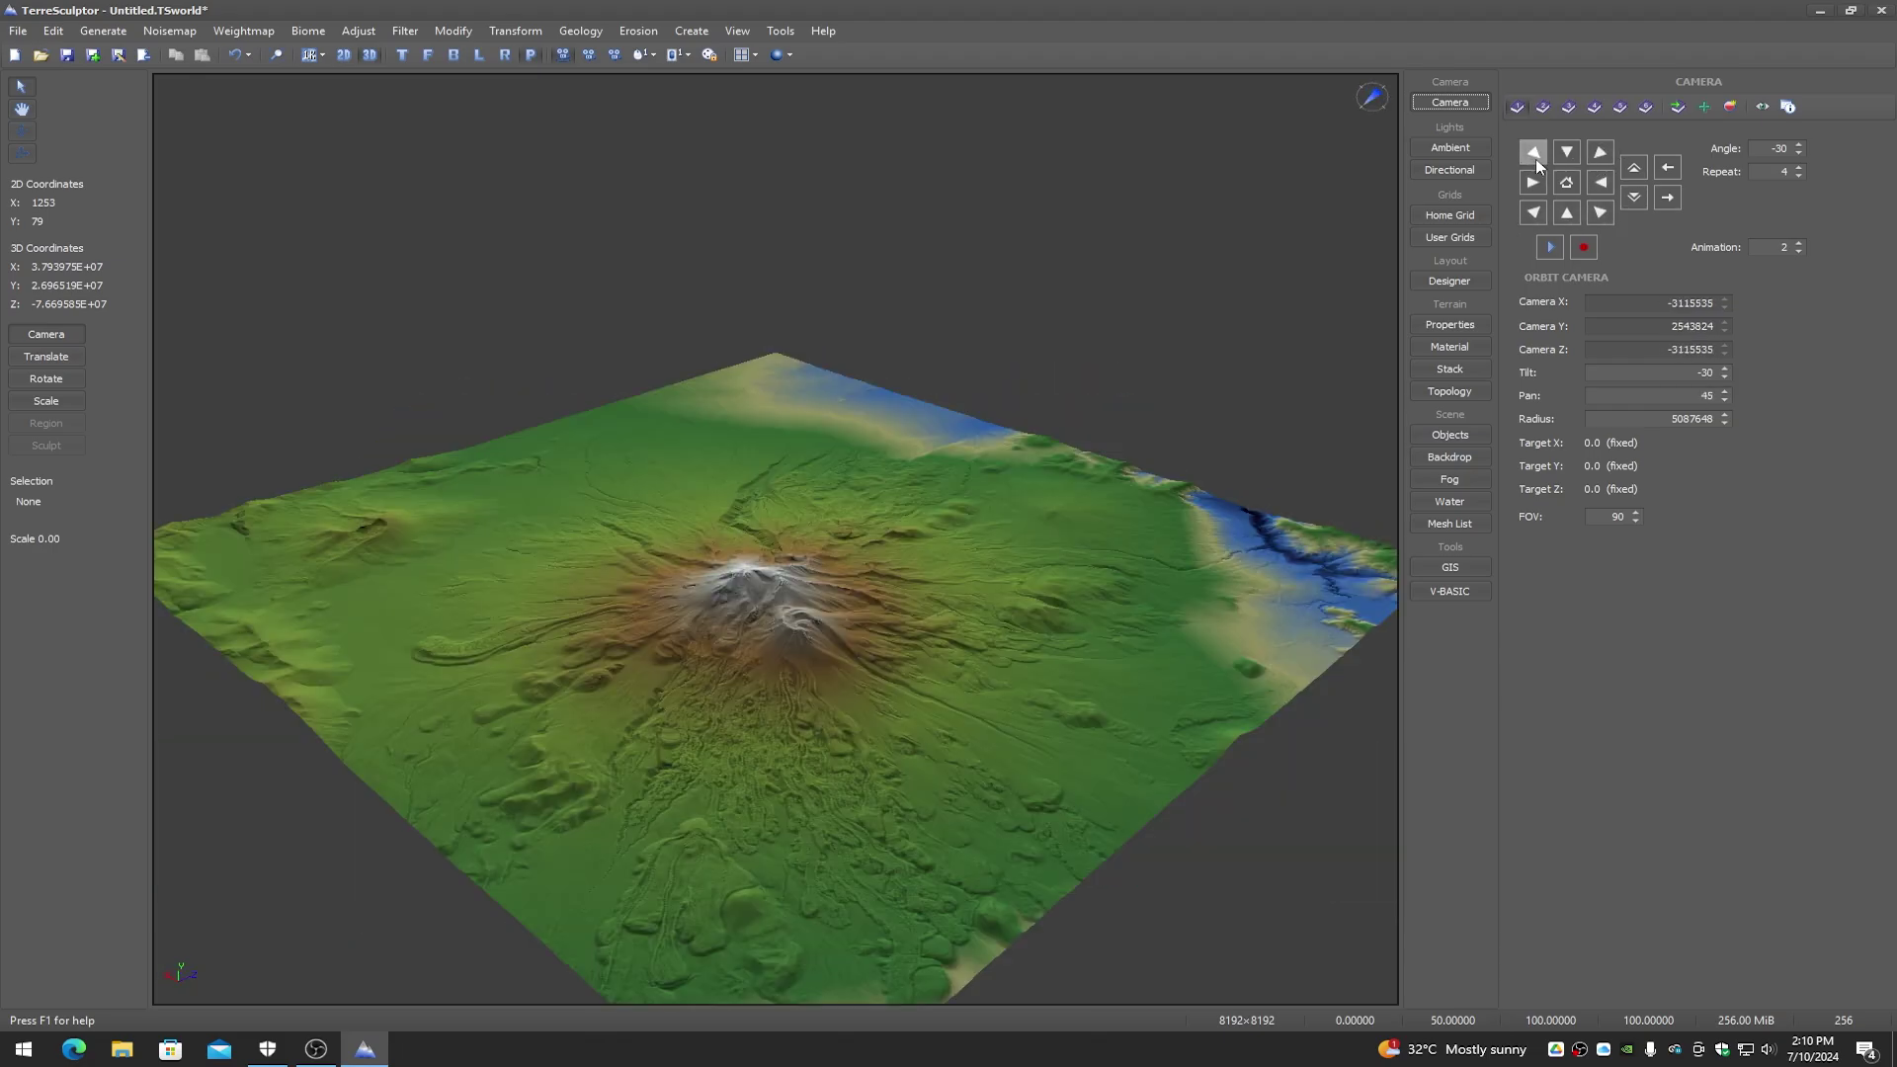
# Step: Return the orbit camera to its home position, fit the whole terrain in view, and play the camera animation
pyautogui.click(1570, 183)
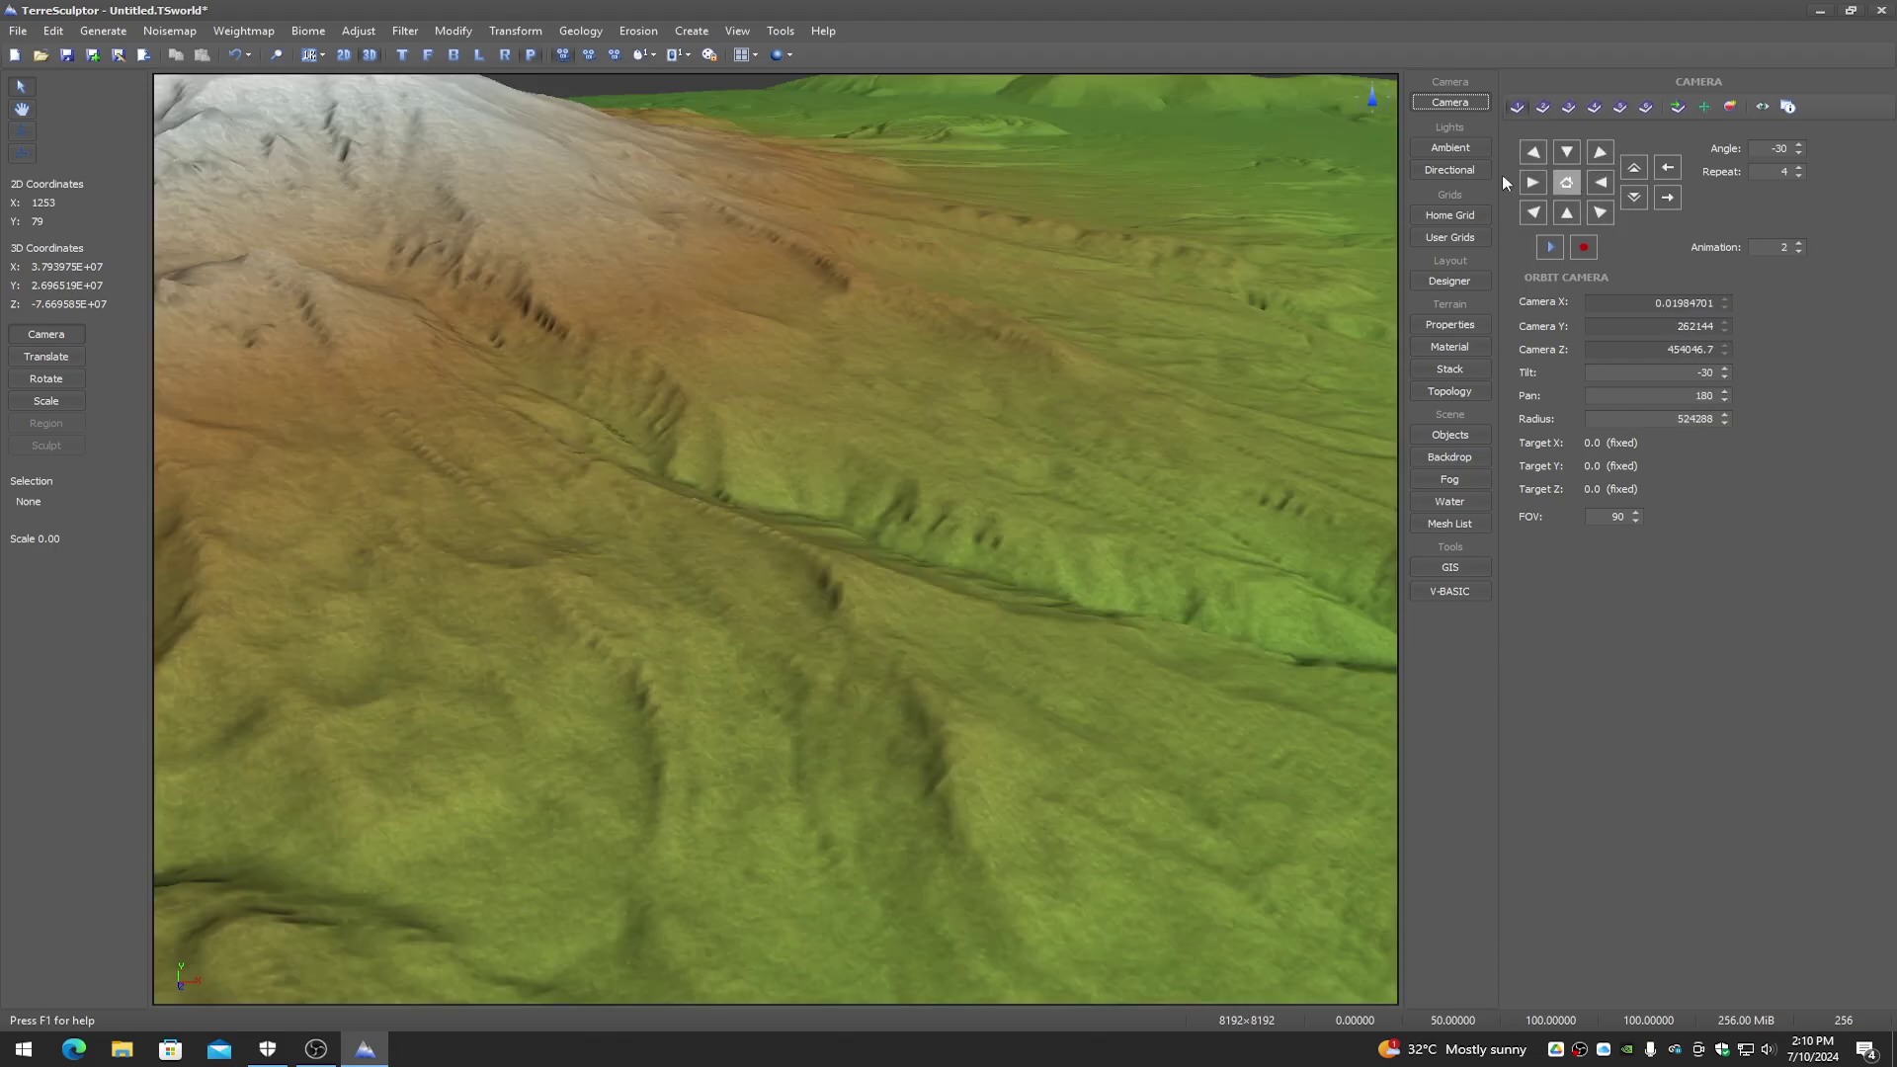
pyautogui.click(277, 56)
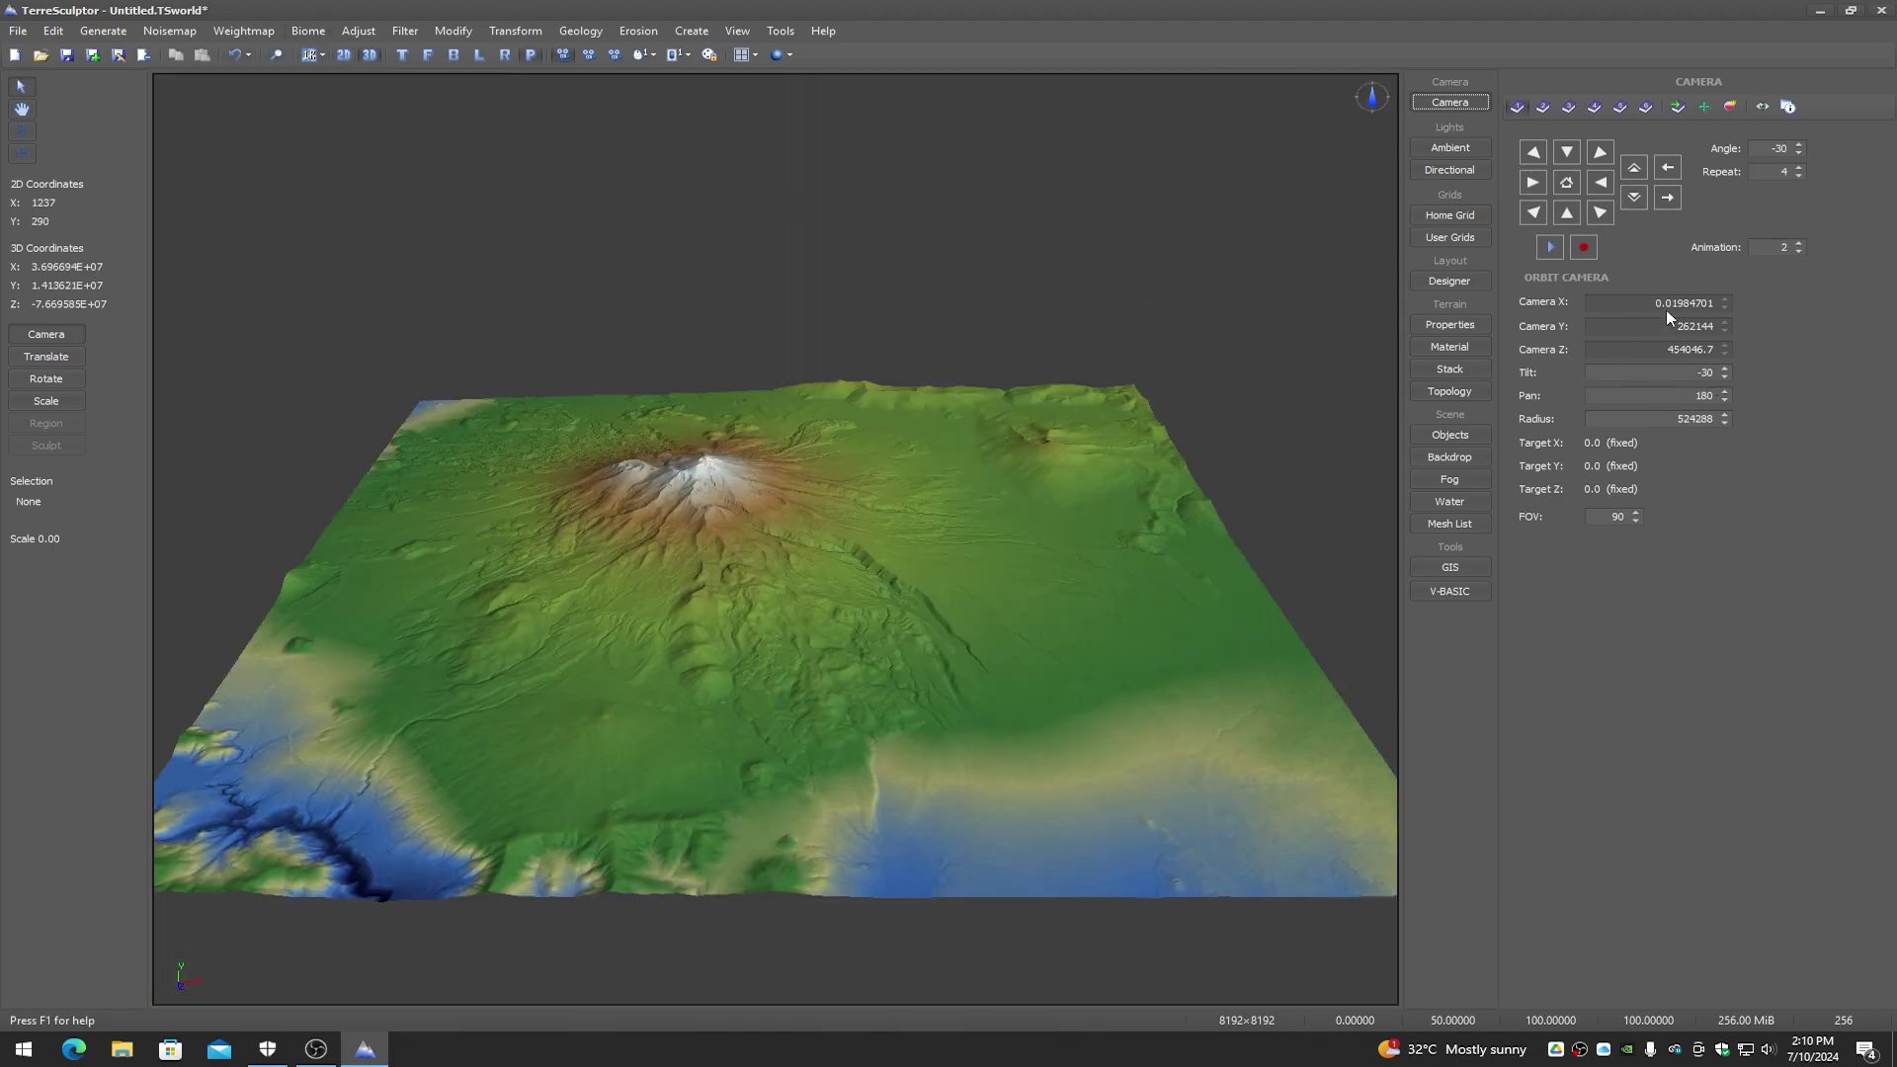
pyautogui.click(1550, 248)
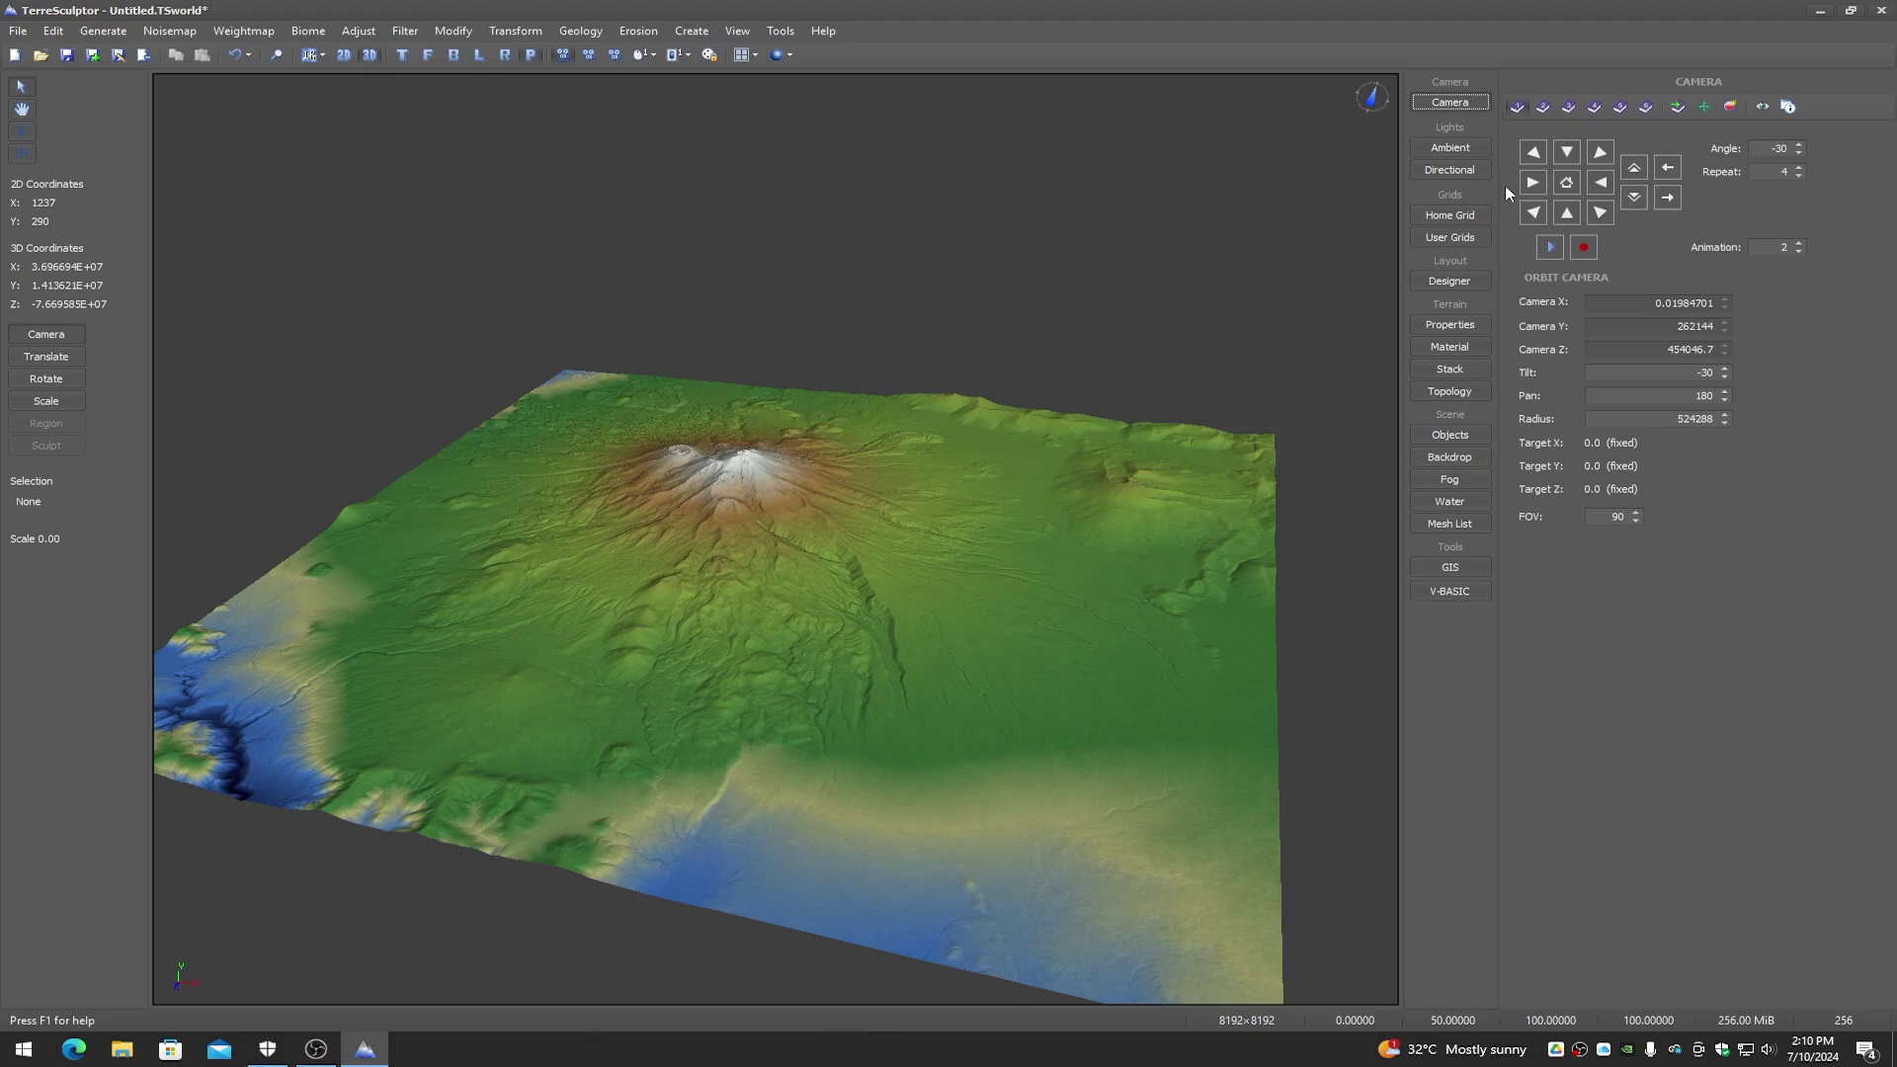
# Step: Set the directional light's direction to about 122 degrees, showing its gizmo only during the adjustment
pyautogui.click(1457, 171)
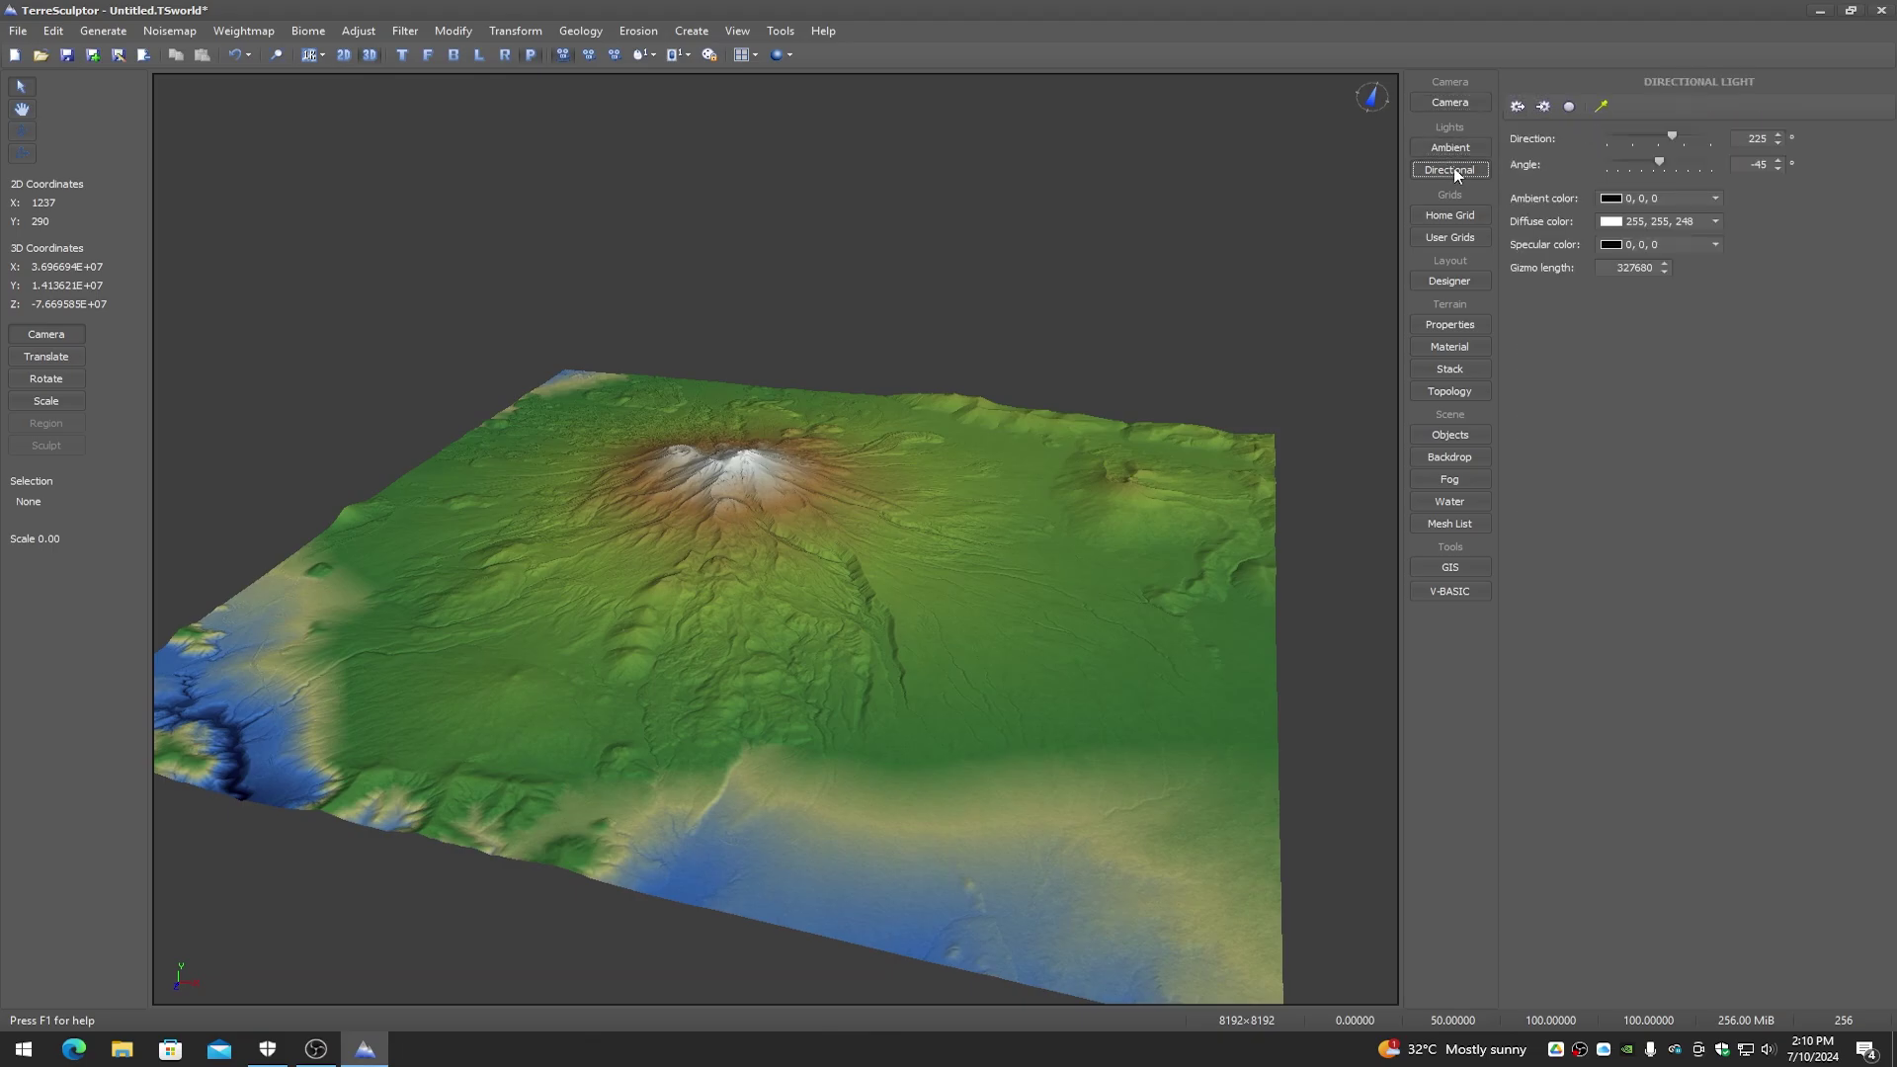
pyautogui.click(1603, 108)
pyautogui.moveTo(1675, 136)
pyautogui.mouseDown()
pyautogui.moveTo(1631, 134)
pyautogui.moveTo(1699, 134)
pyautogui.moveTo(1642, 137)
pyautogui.mouseUp()
pyautogui.click(1603, 109)
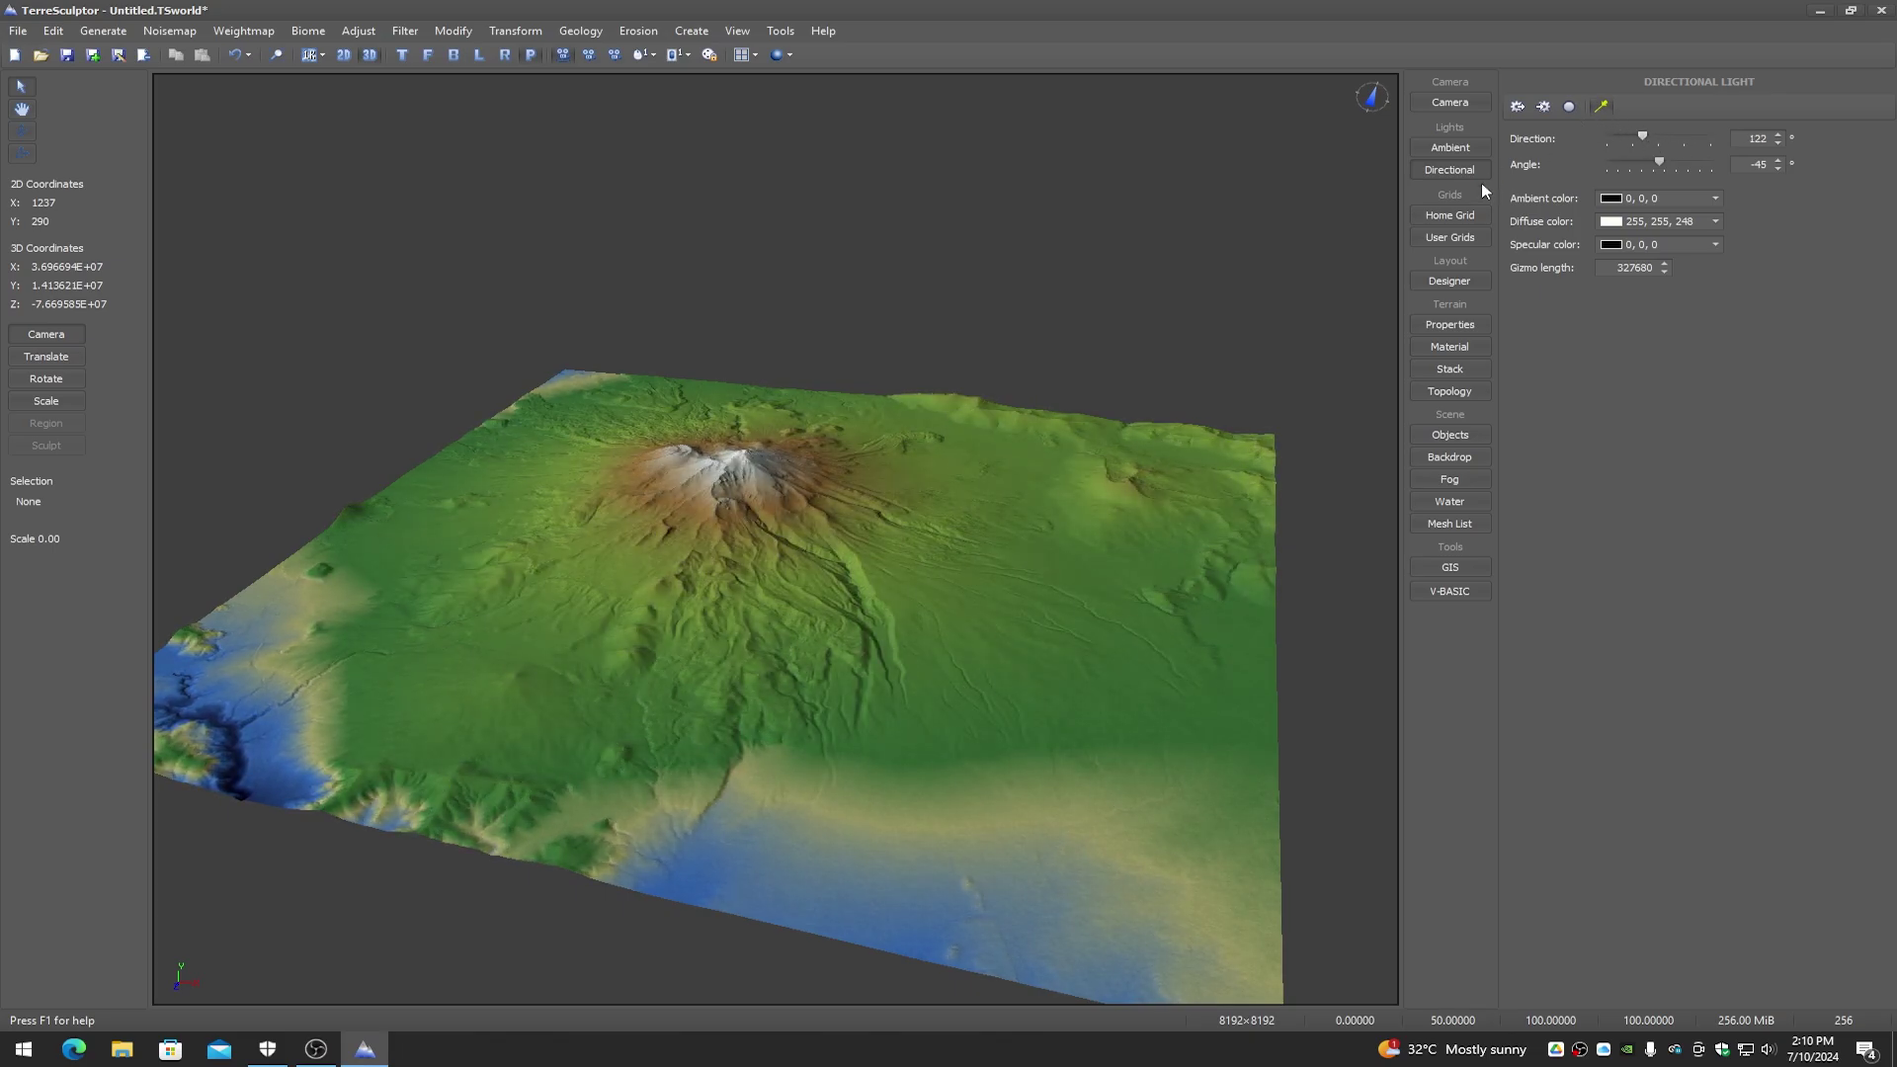
# Step: Review the grid settings, the Layout Designer settings and the terrain properties with their statistics
pyautogui.click(1450, 237)
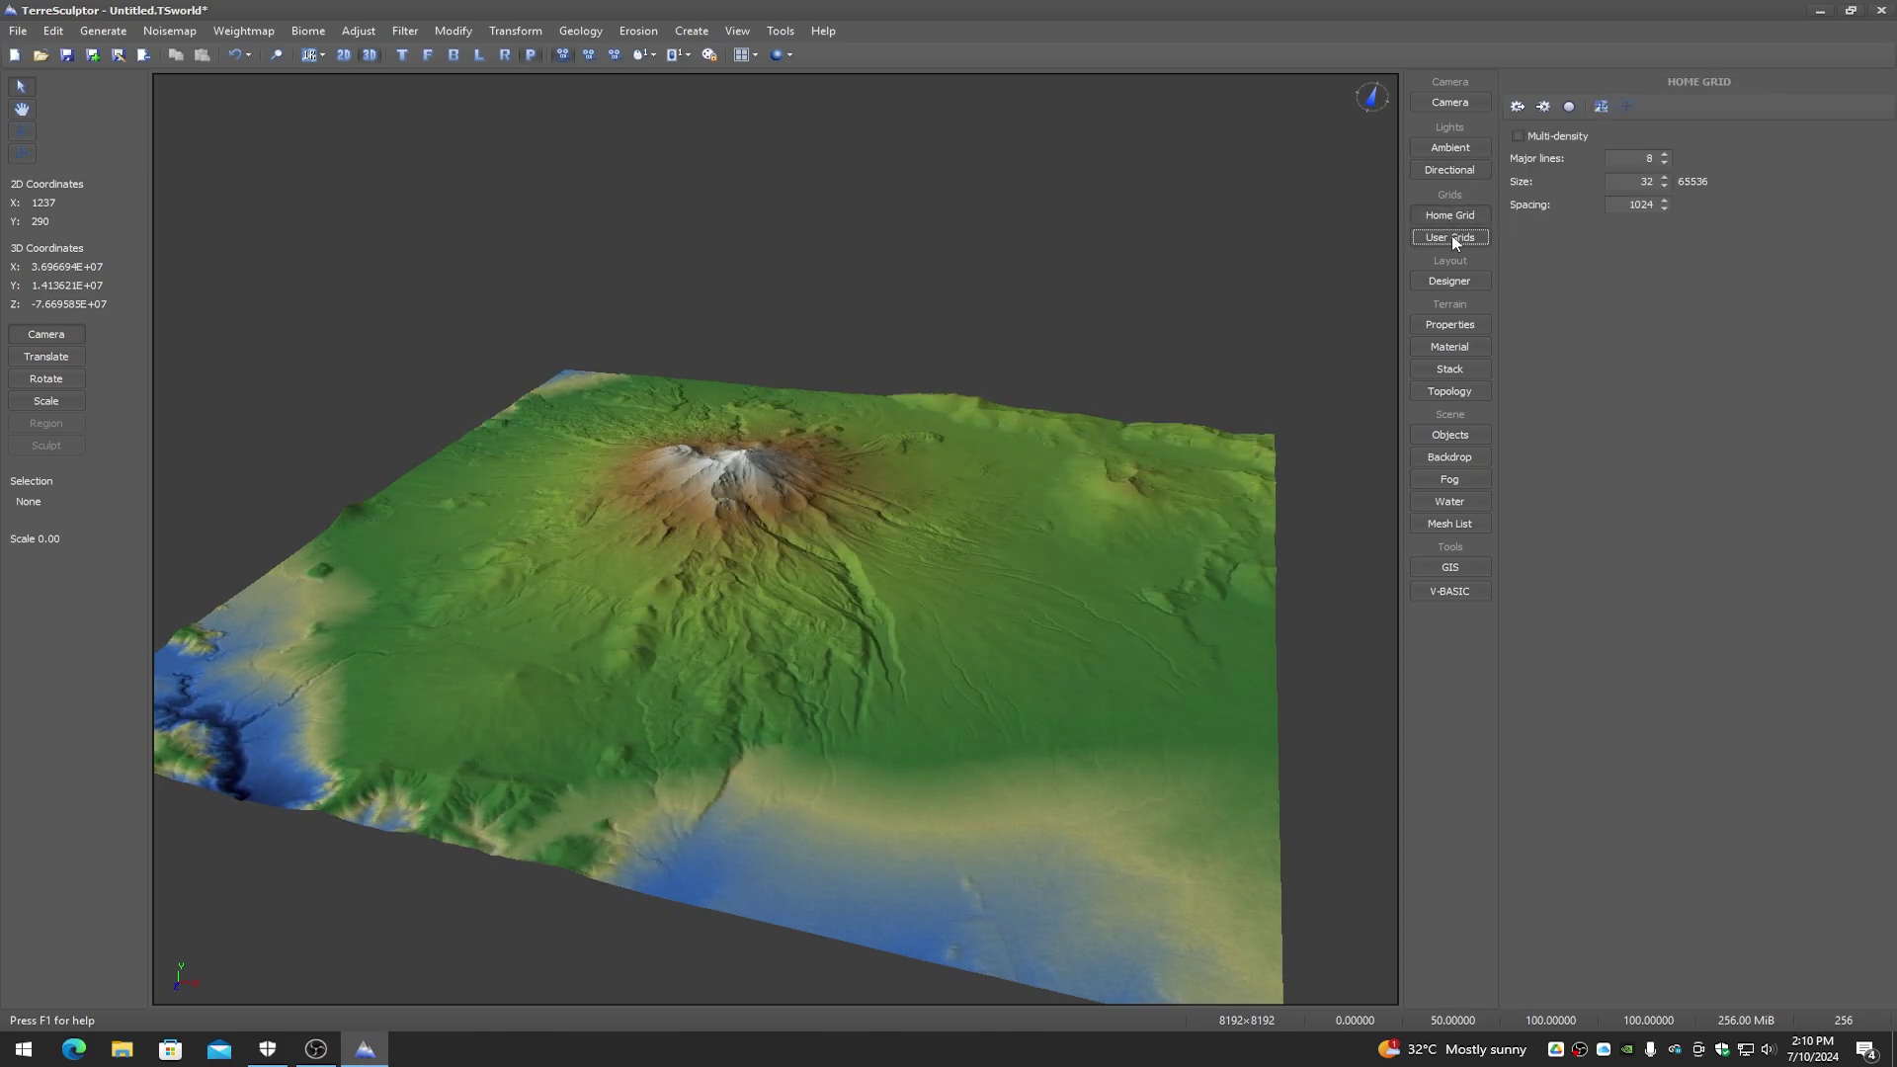
pyautogui.click(1451, 282)
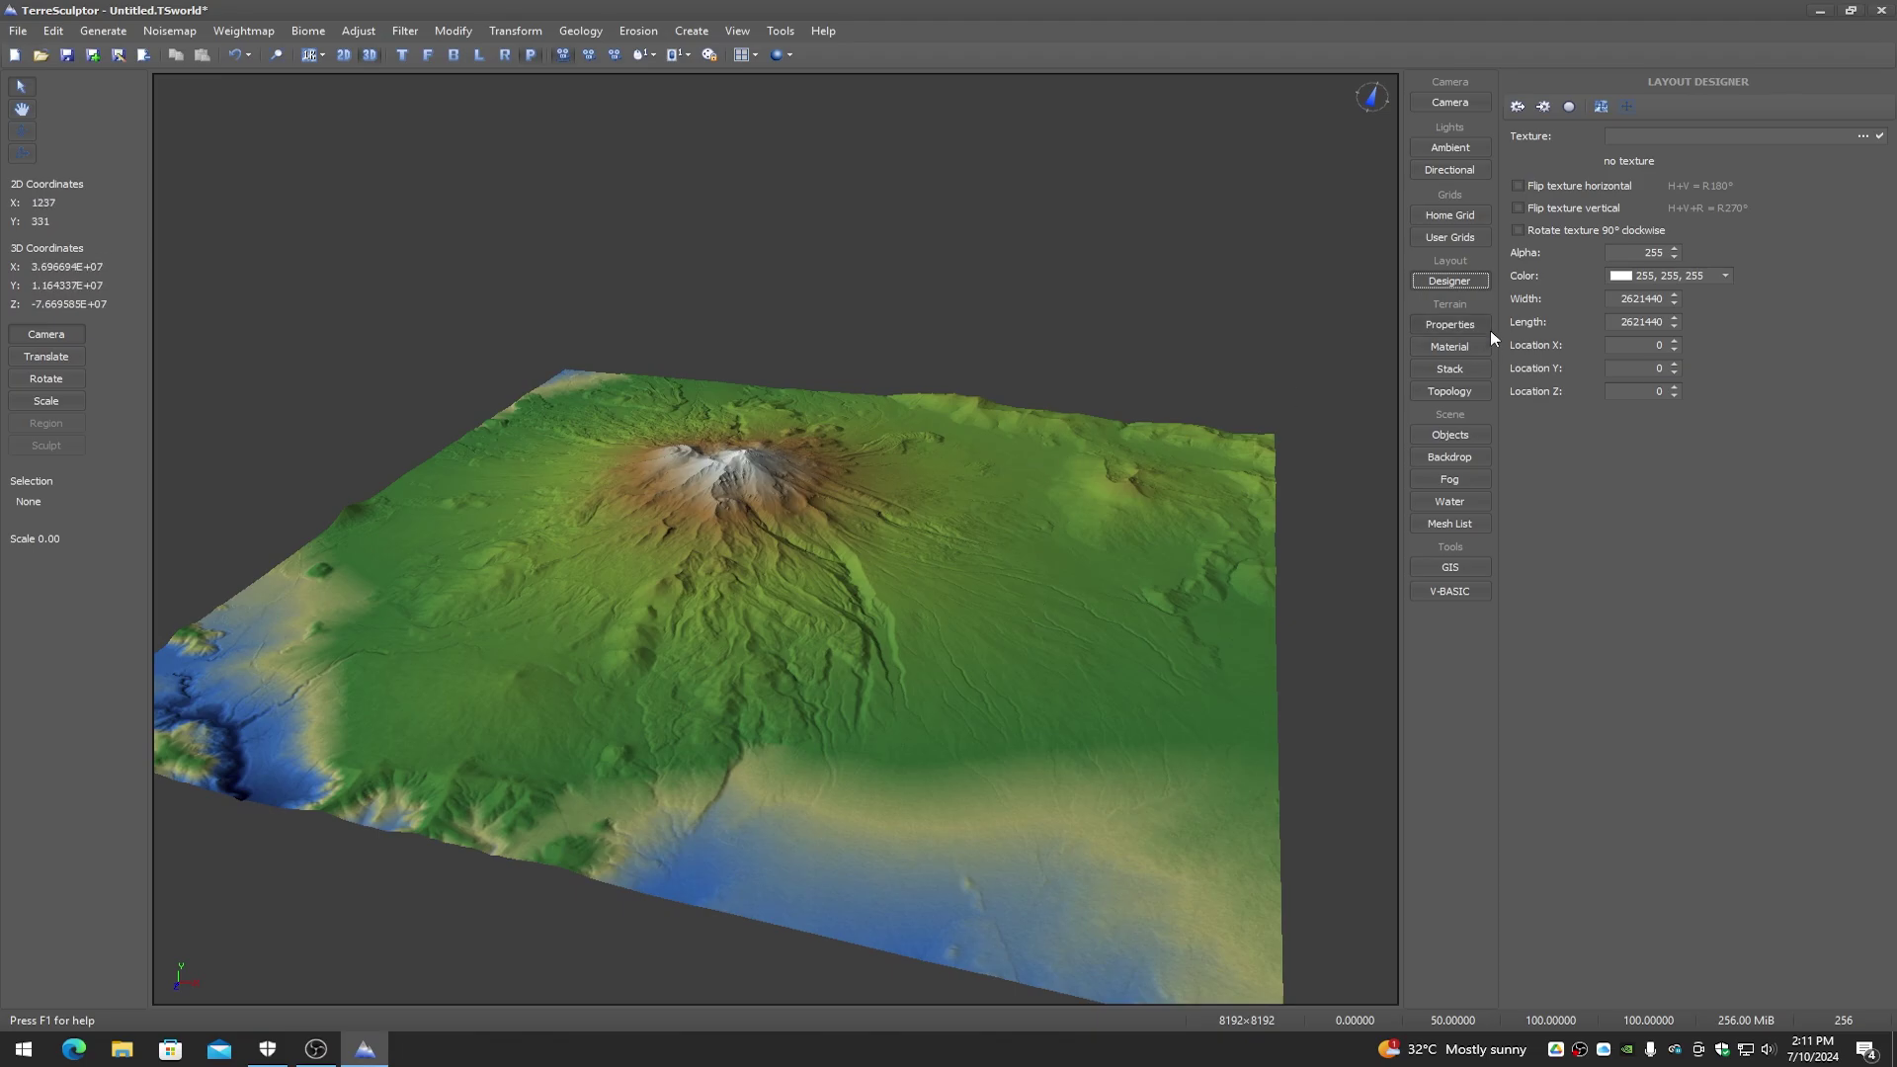
pyautogui.click(1448, 324)
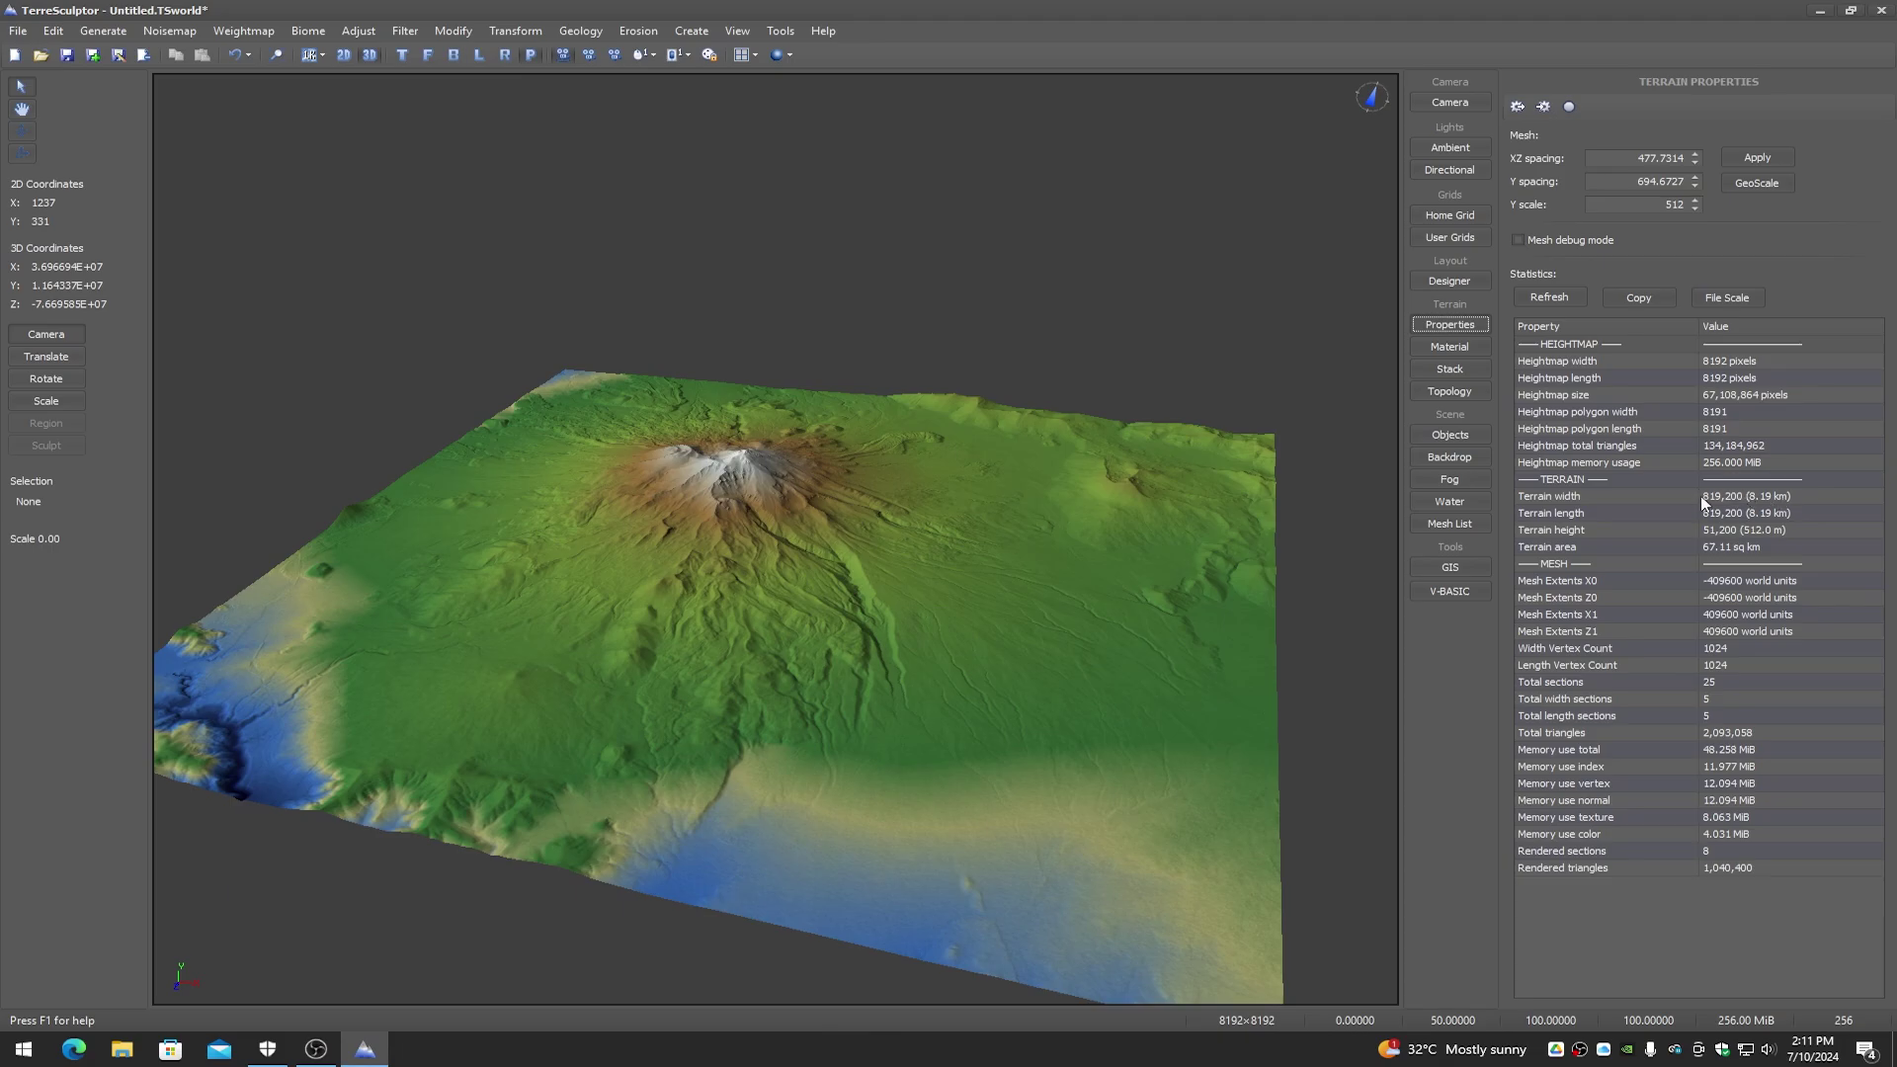
# Step: Change the terrain material type to Auto-Material and apply the Desert Stone preset
pyautogui.click(1453, 347)
pyautogui.click(1637, 136)
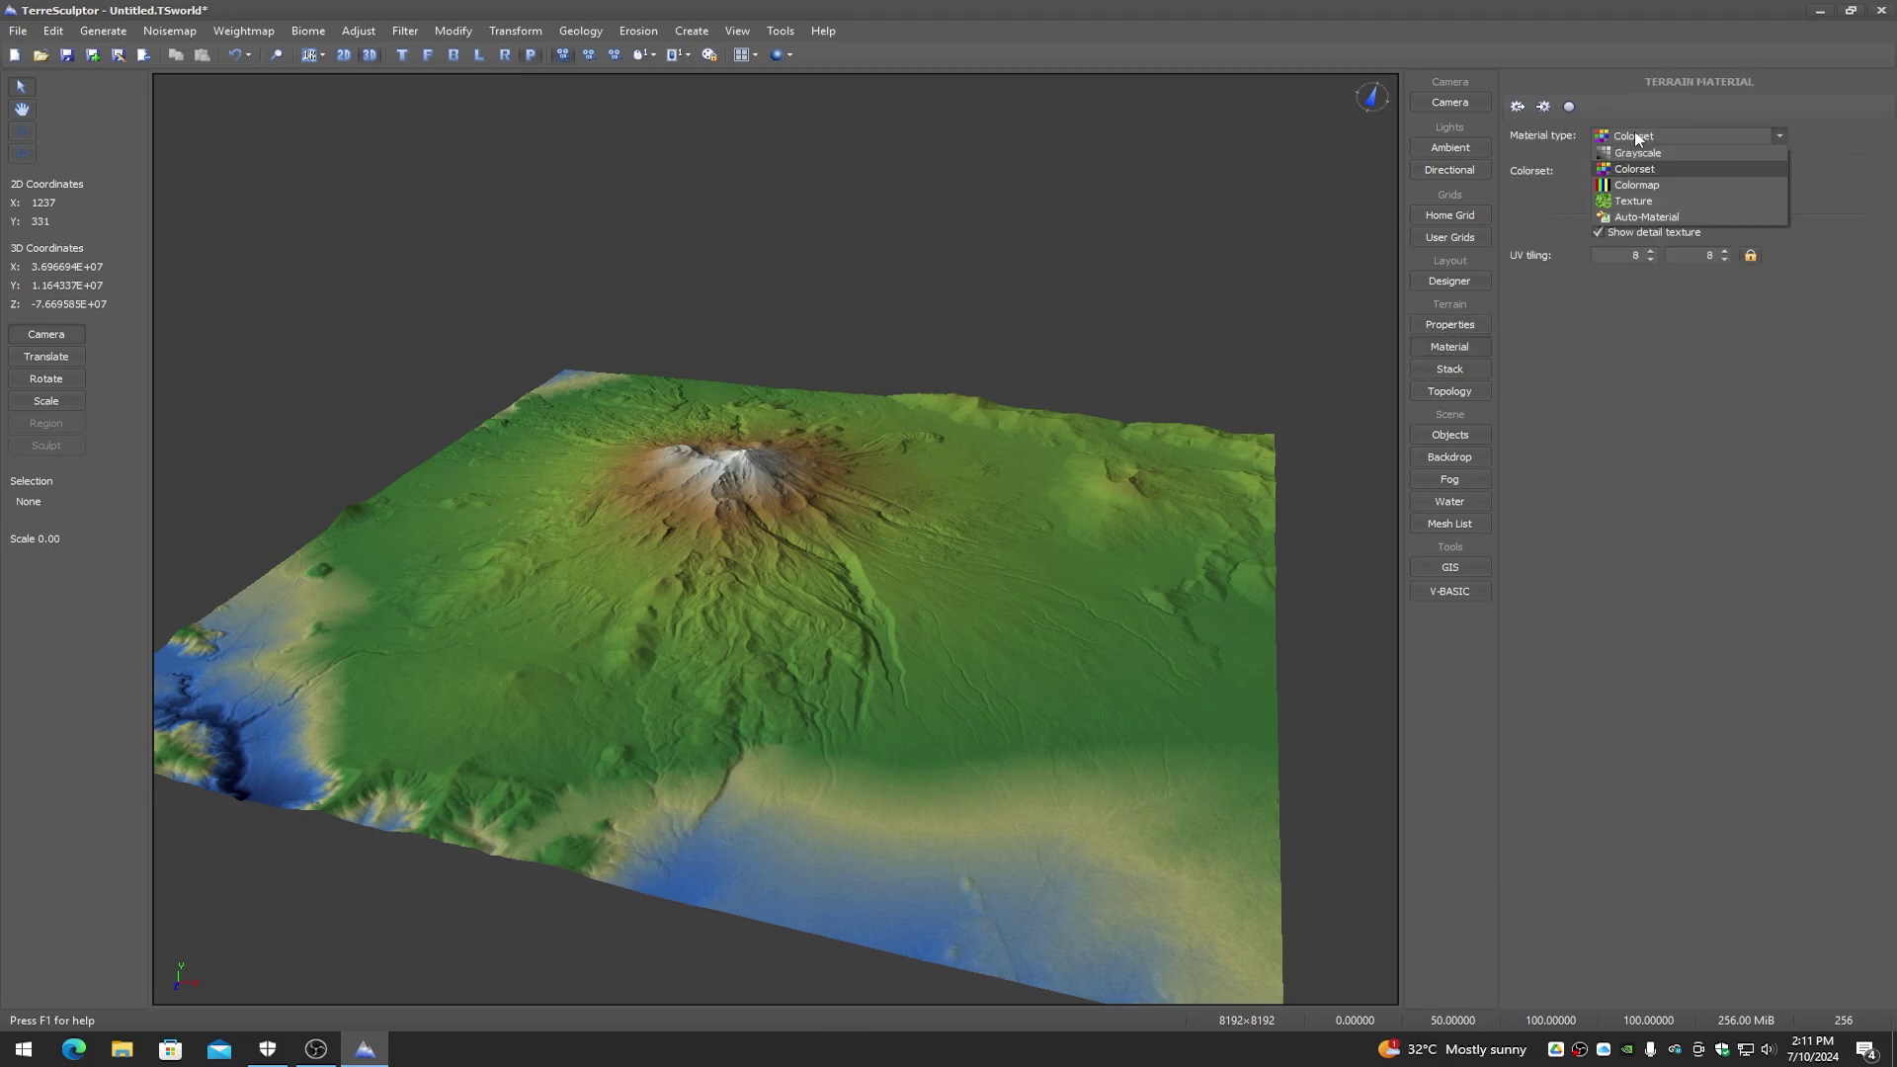
pyautogui.click(1641, 217)
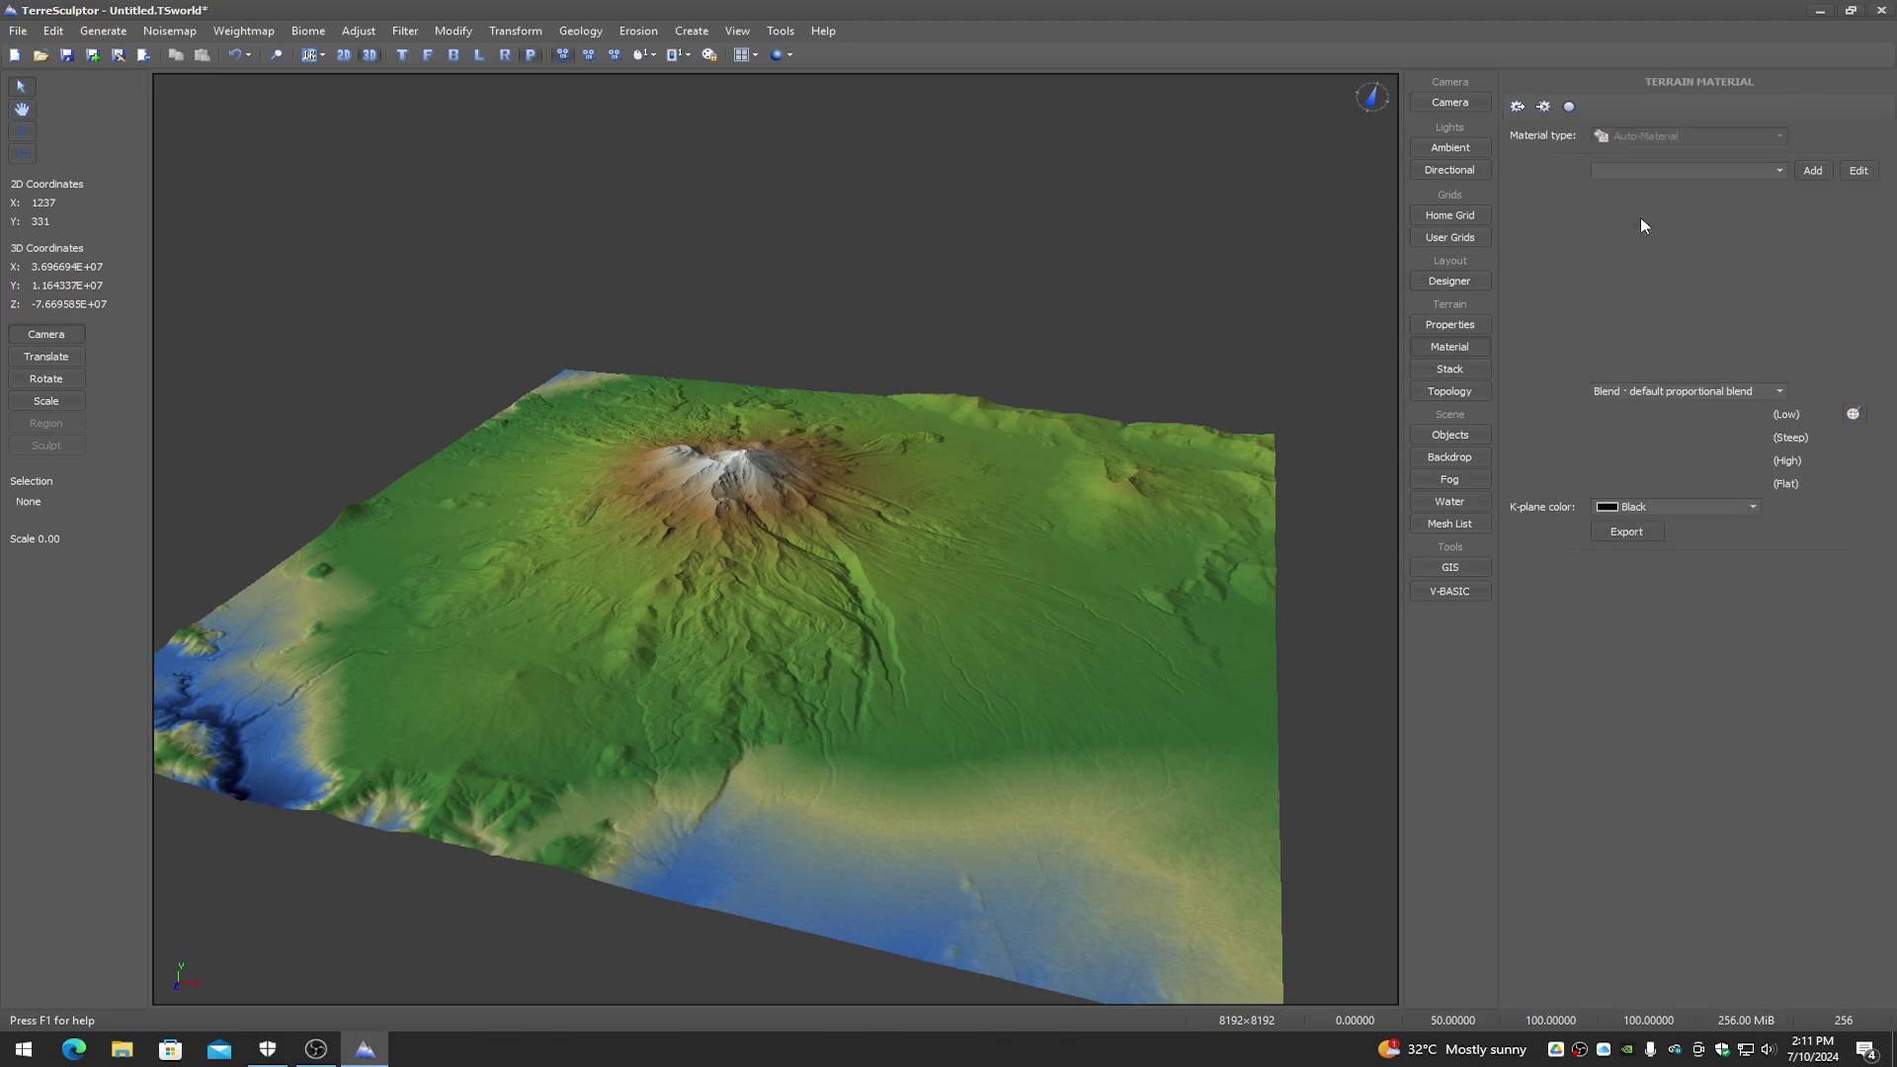
pyautogui.click(1647, 171)
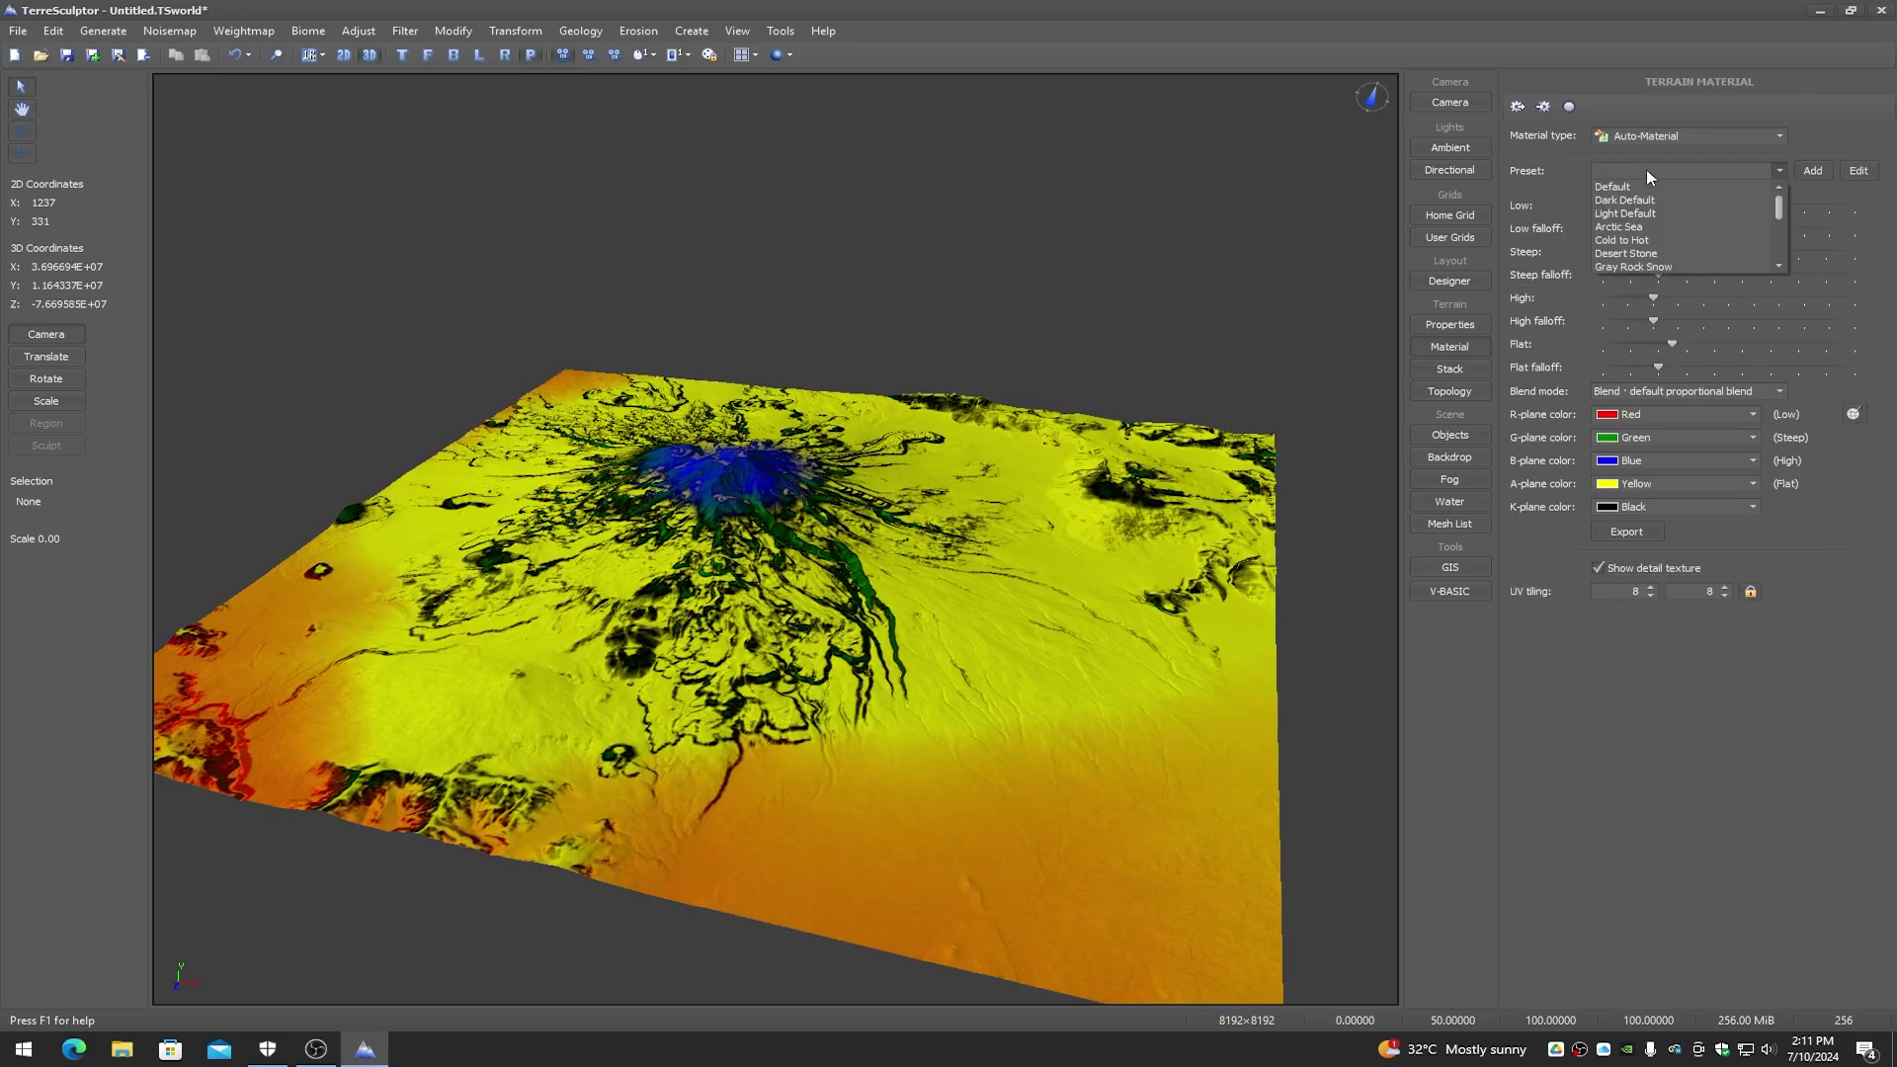
pyautogui.click(1644, 253)
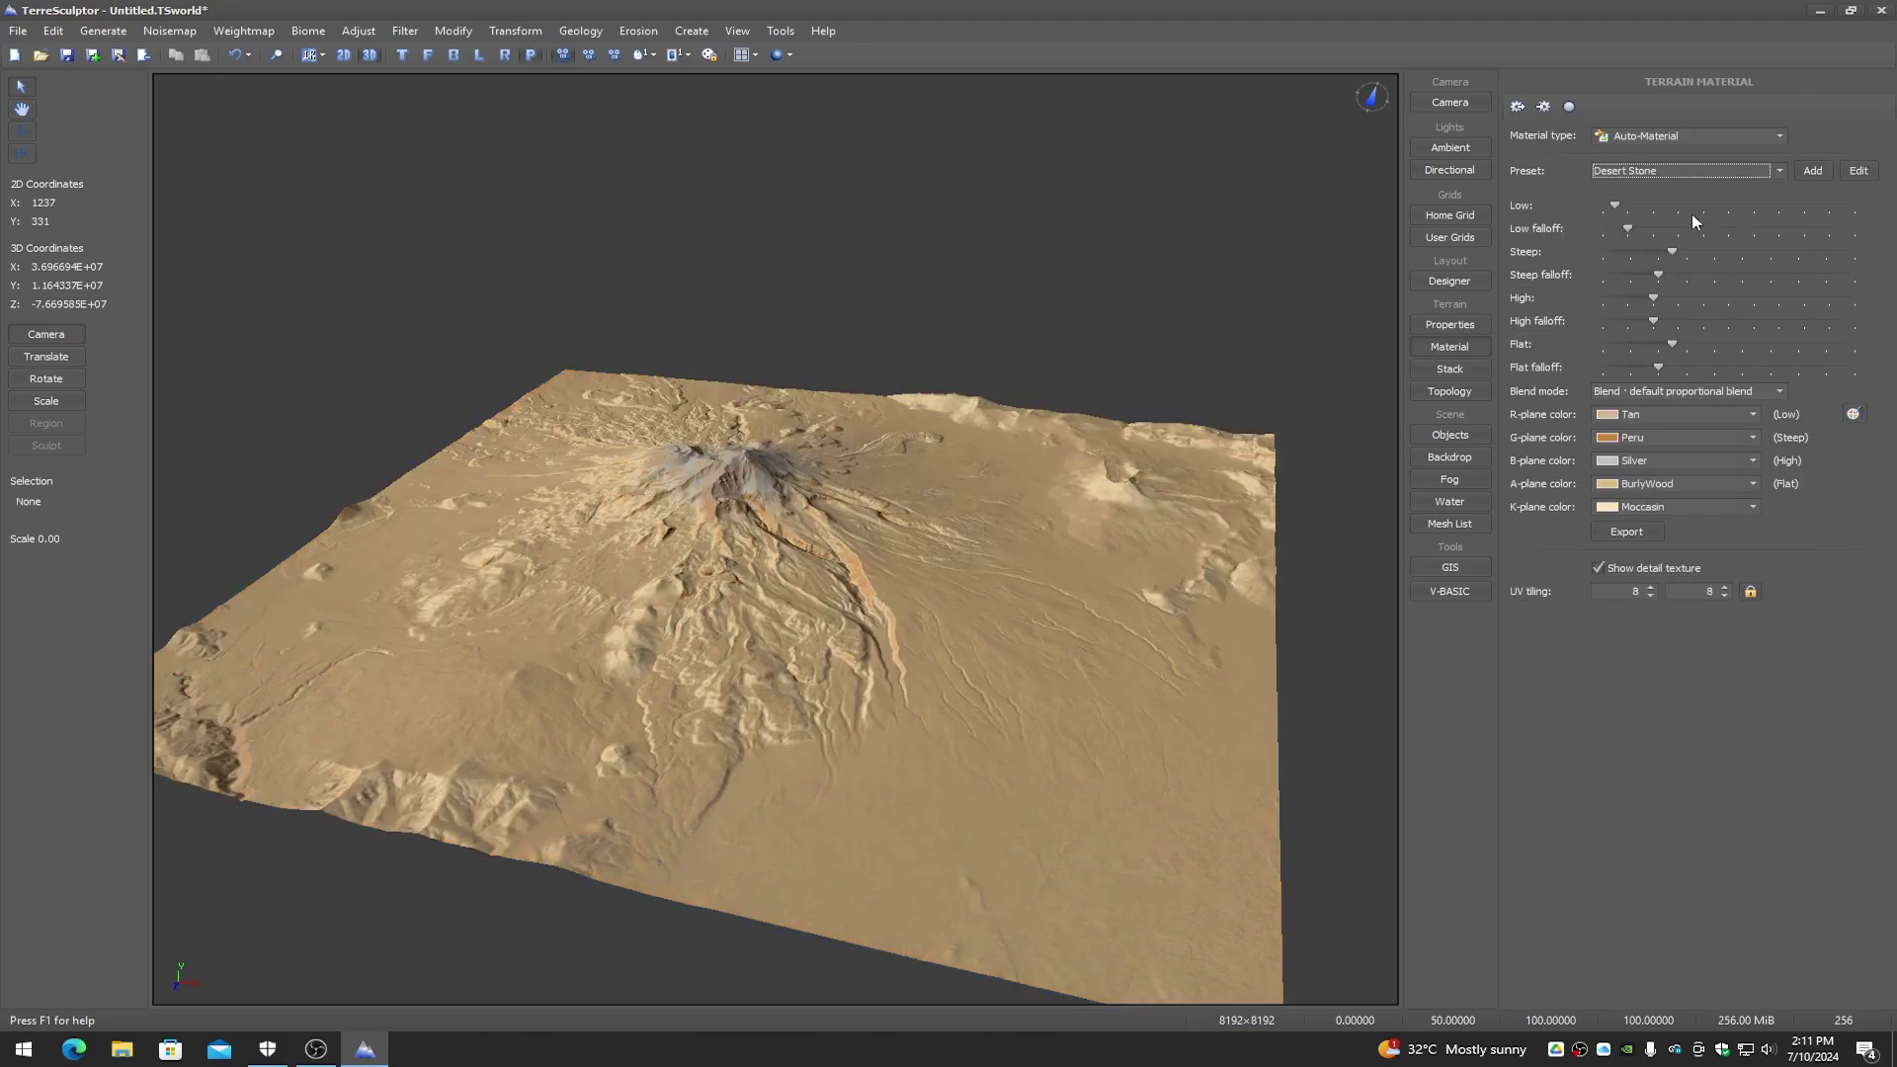
# Step: Switch the terrain material type back to Colorset and apply the Desert colorset
pyautogui.click(1648, 141)
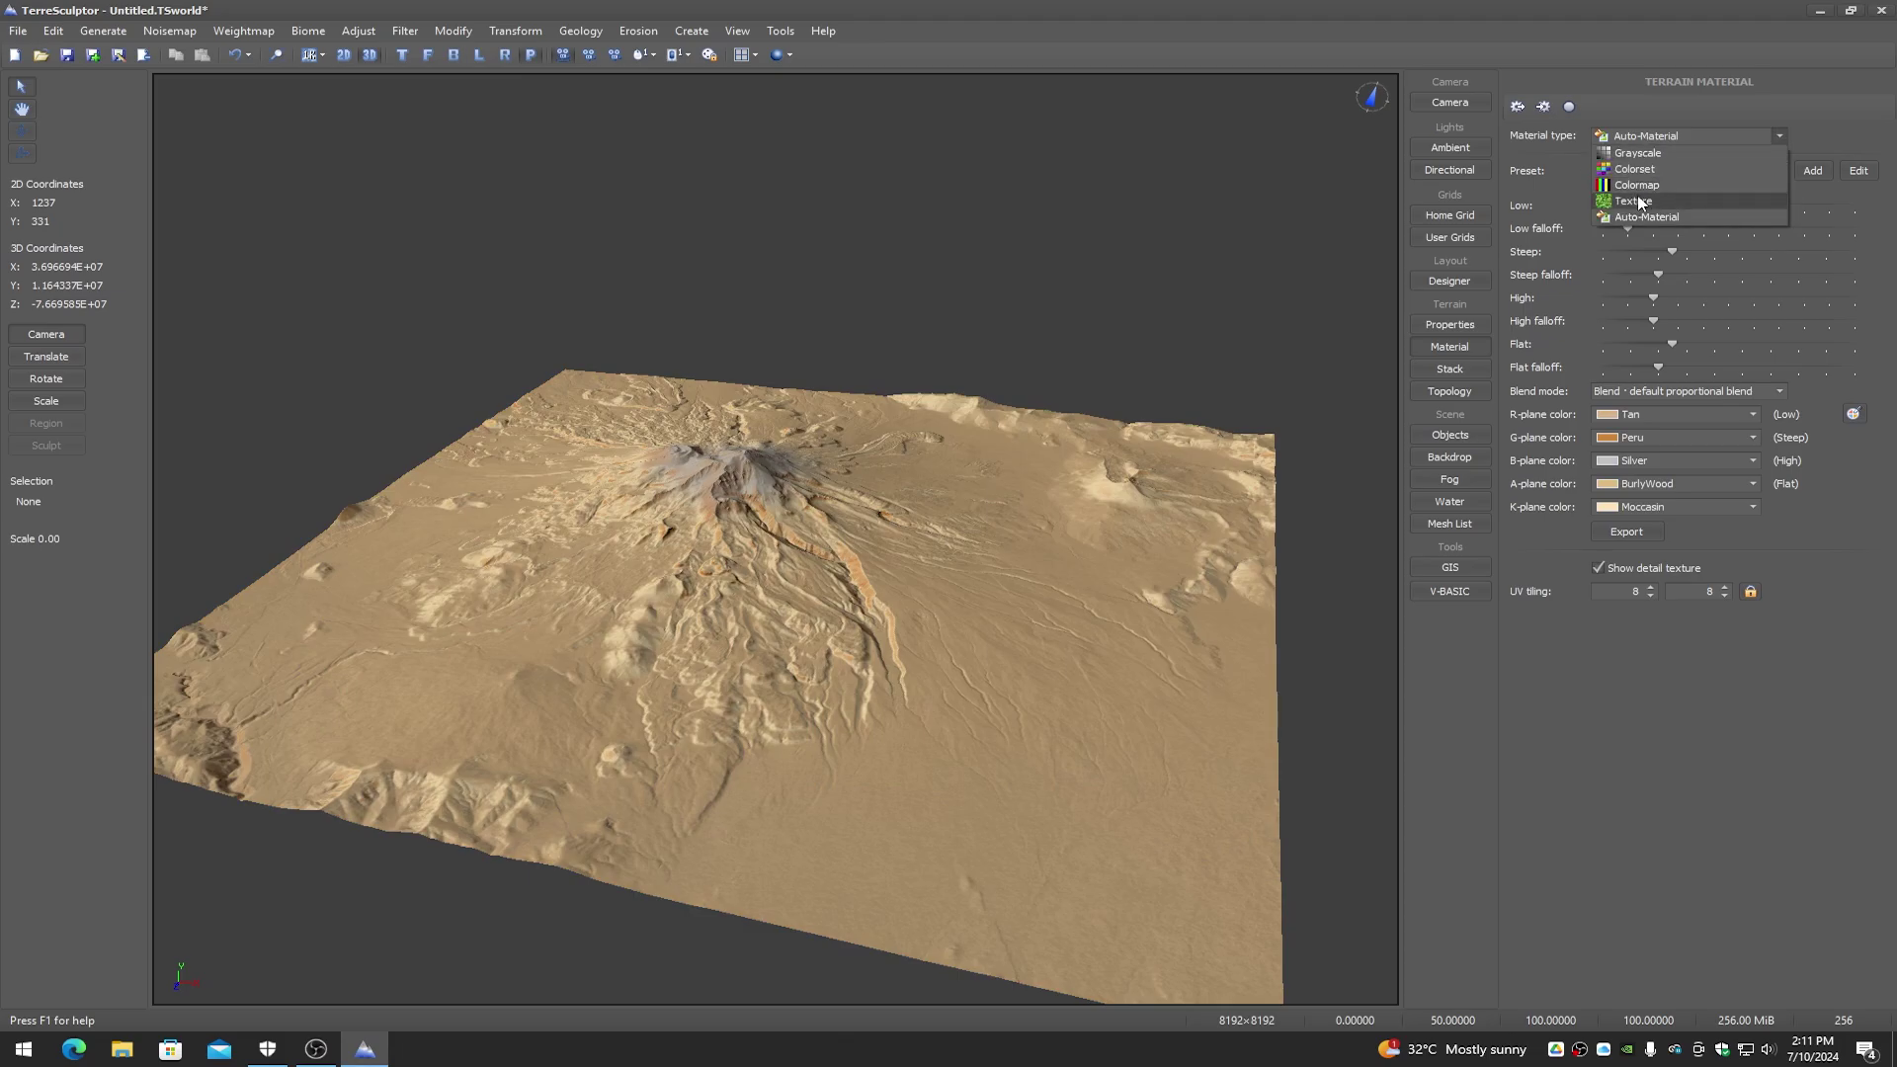
pyautogui.click(1635, 169)
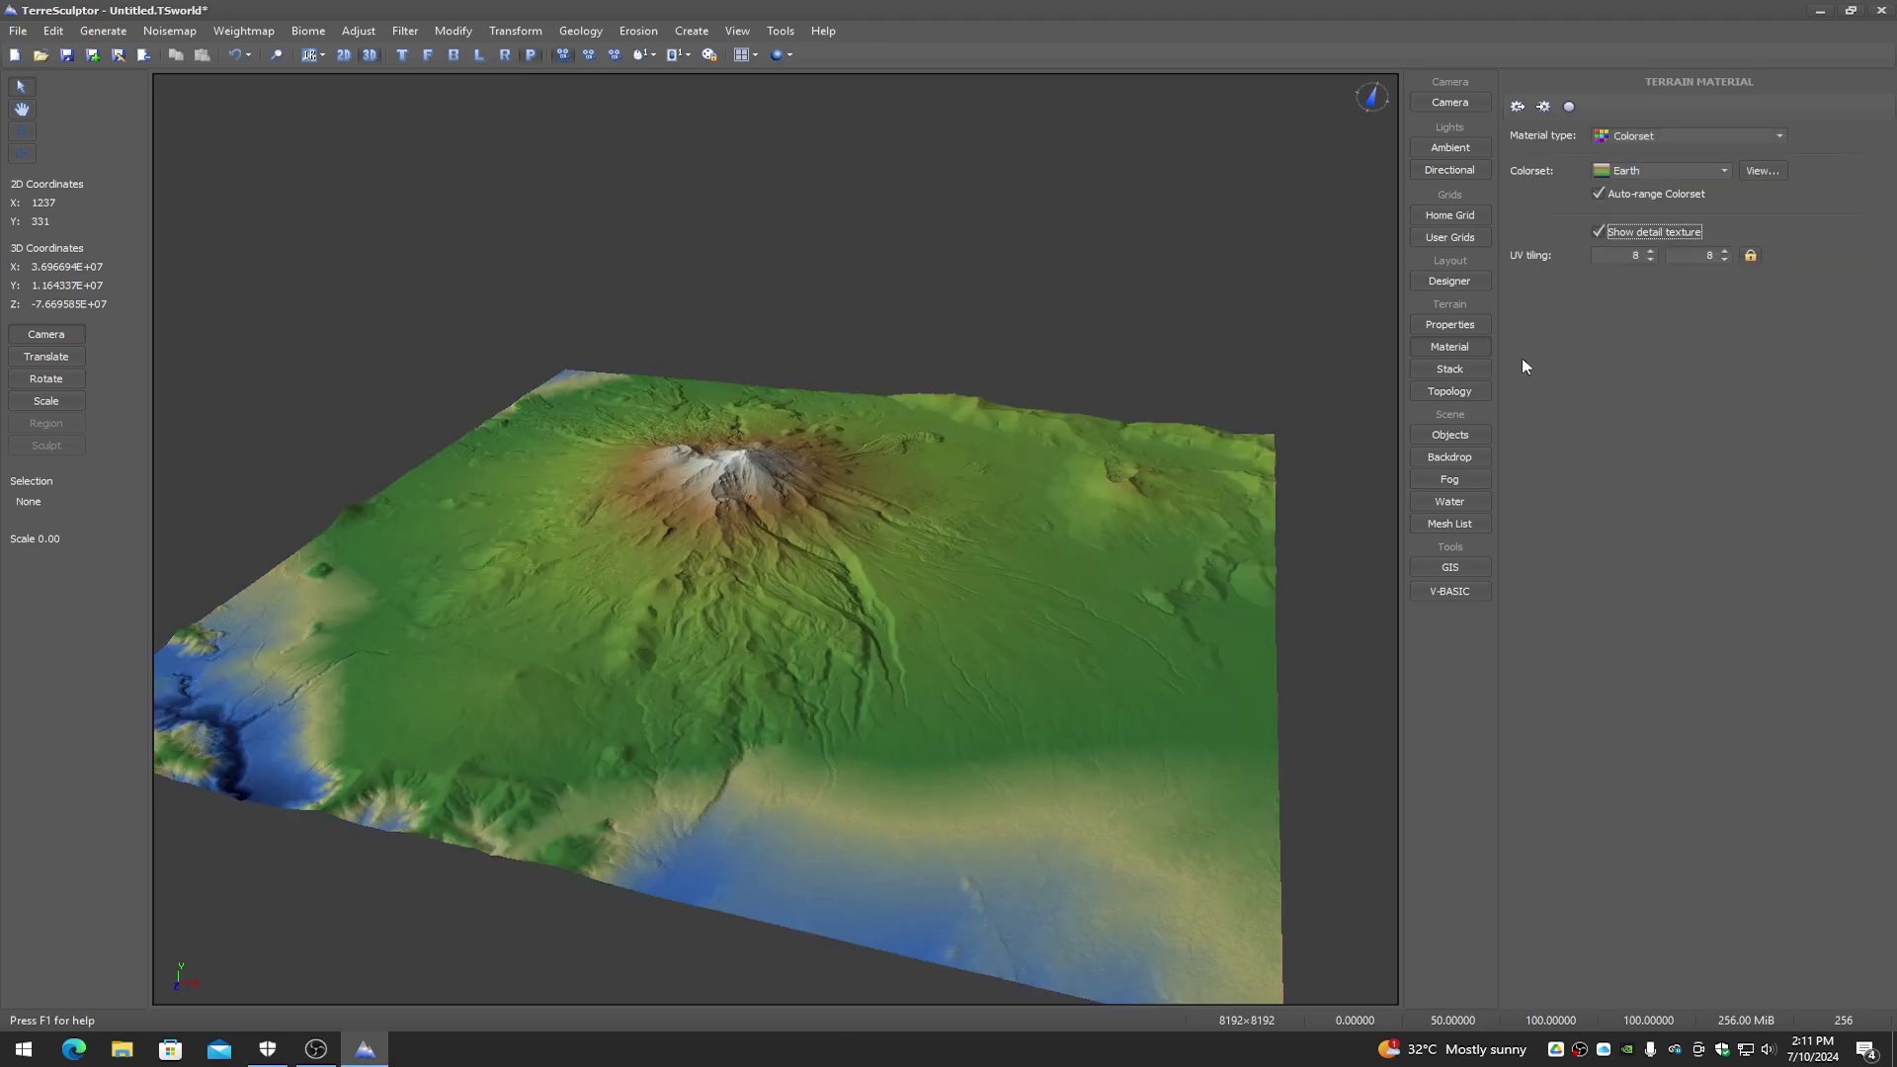
pyautogui.click(1660, 170)
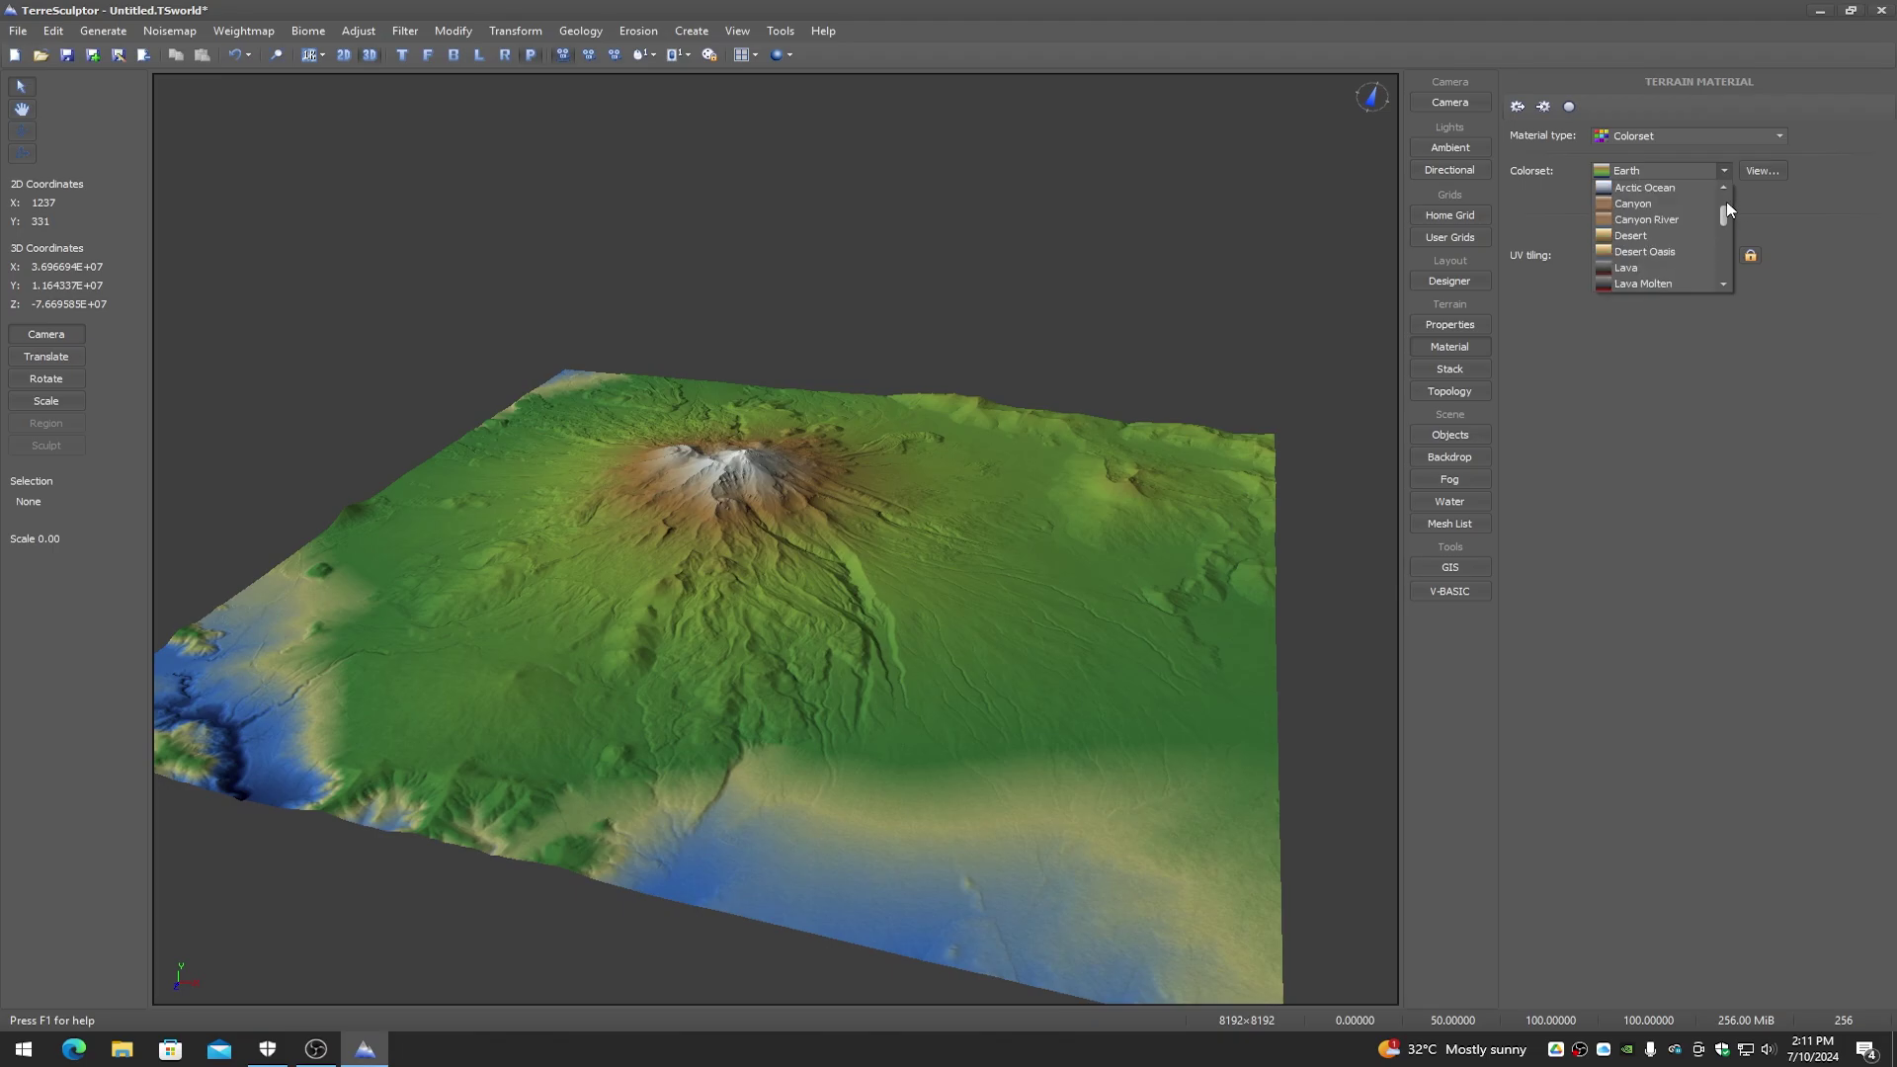
pyautogui.click(1635, 235)
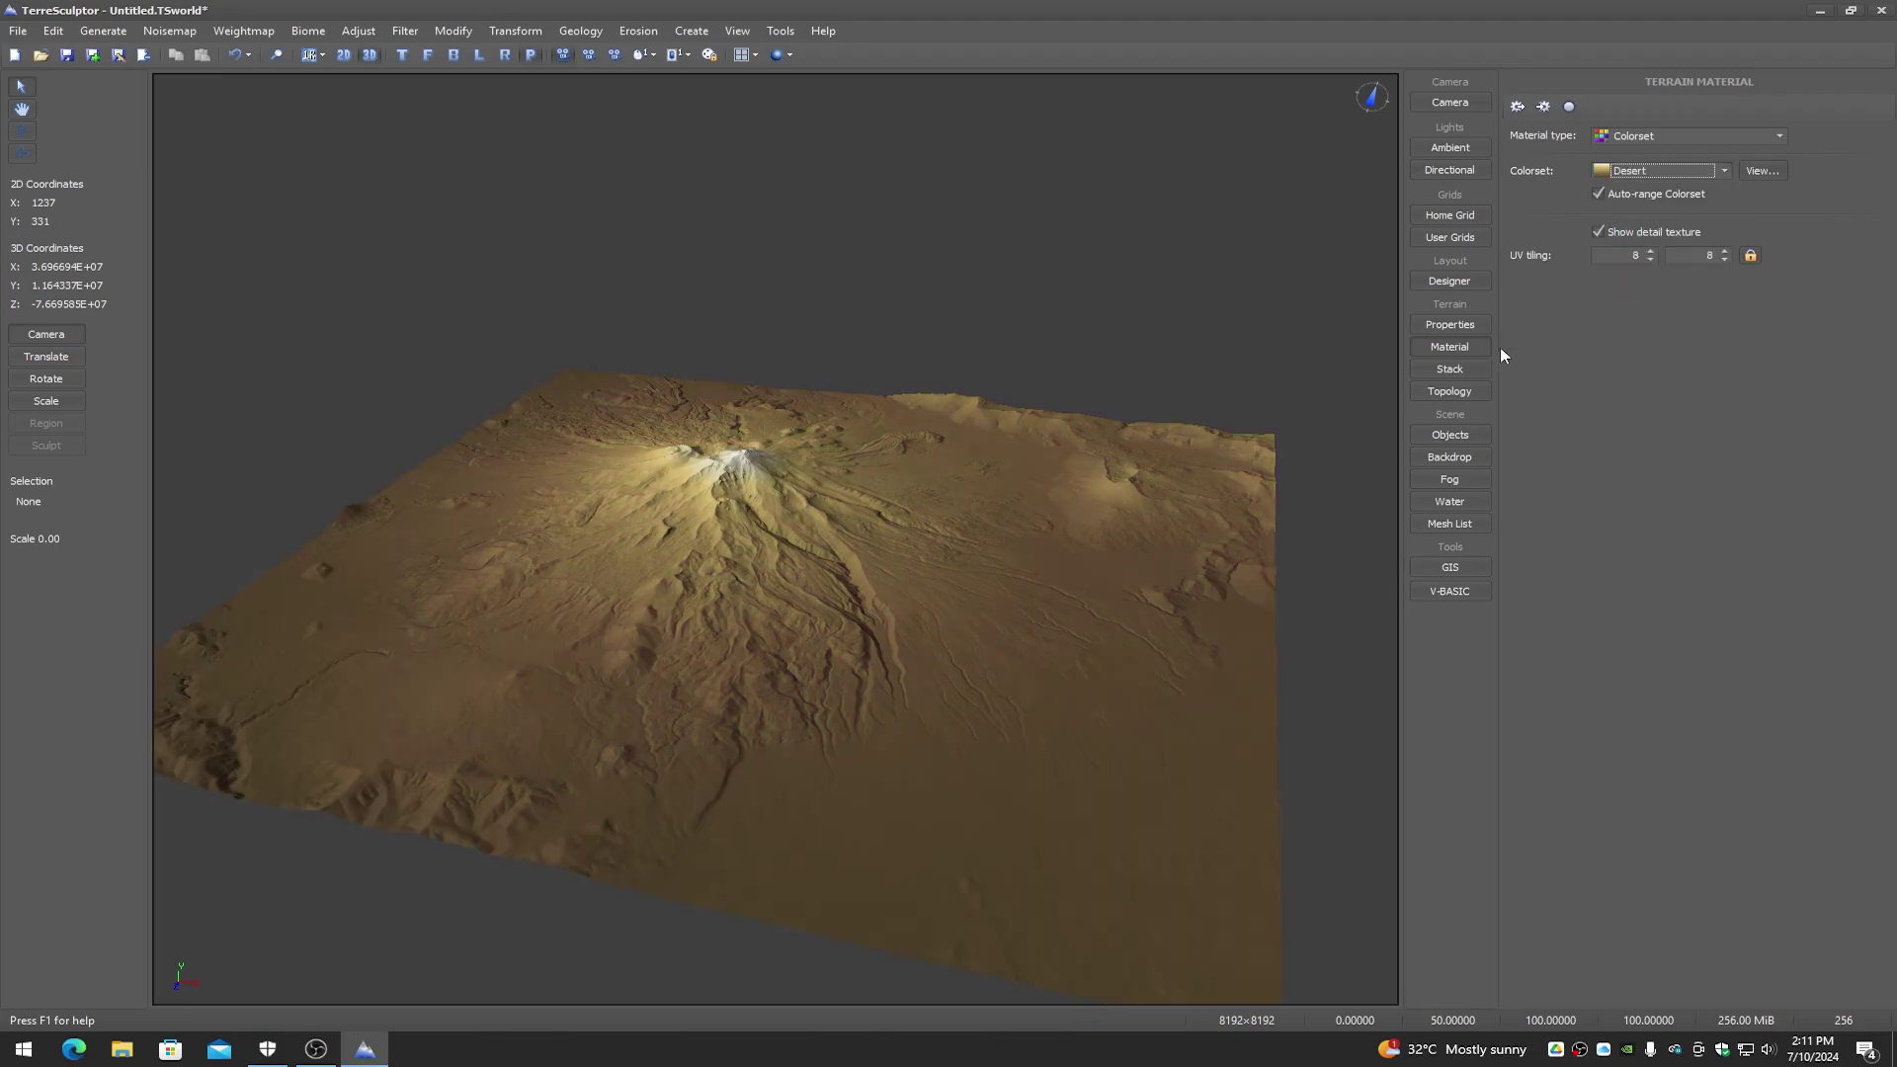
# Step: Browse the devices available for a new Terrain Stack entry and close the list without adding one
pyautogui.click(1450, 368)
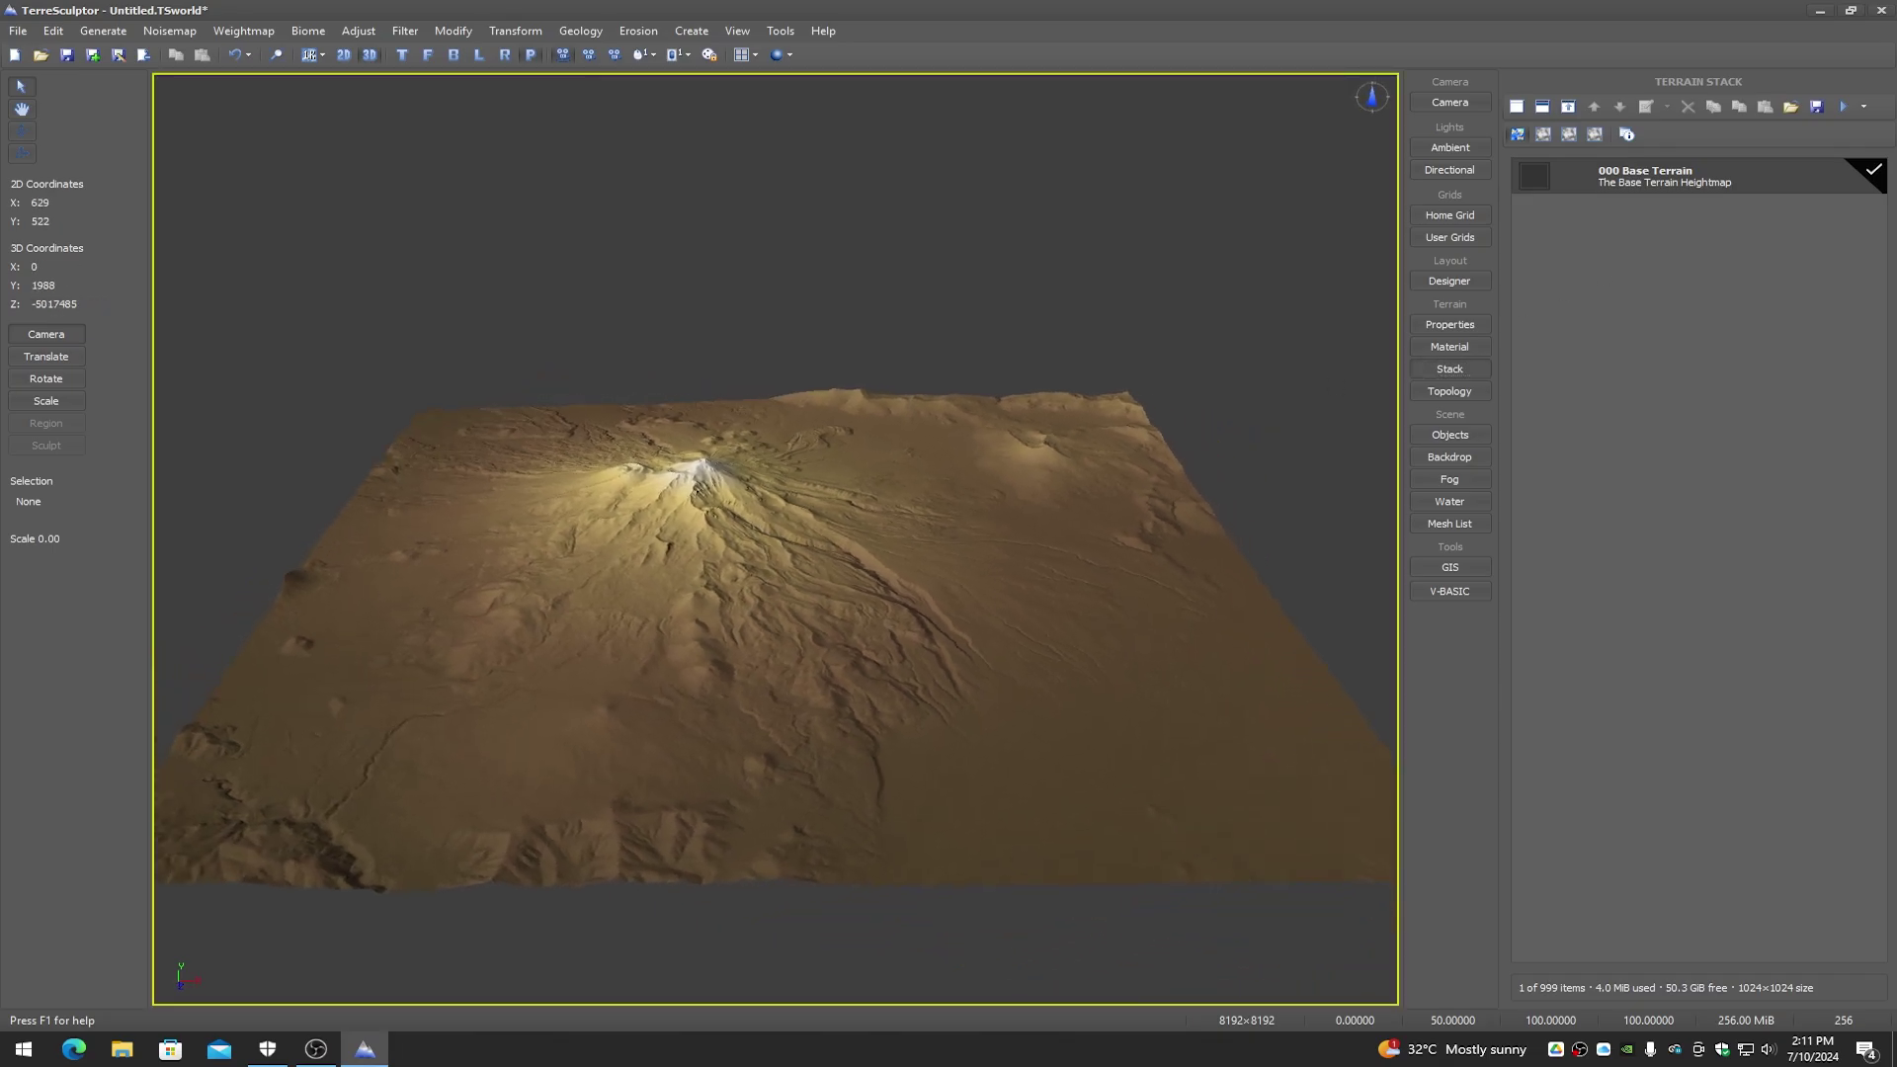
pyautogui.click(1542, 108)
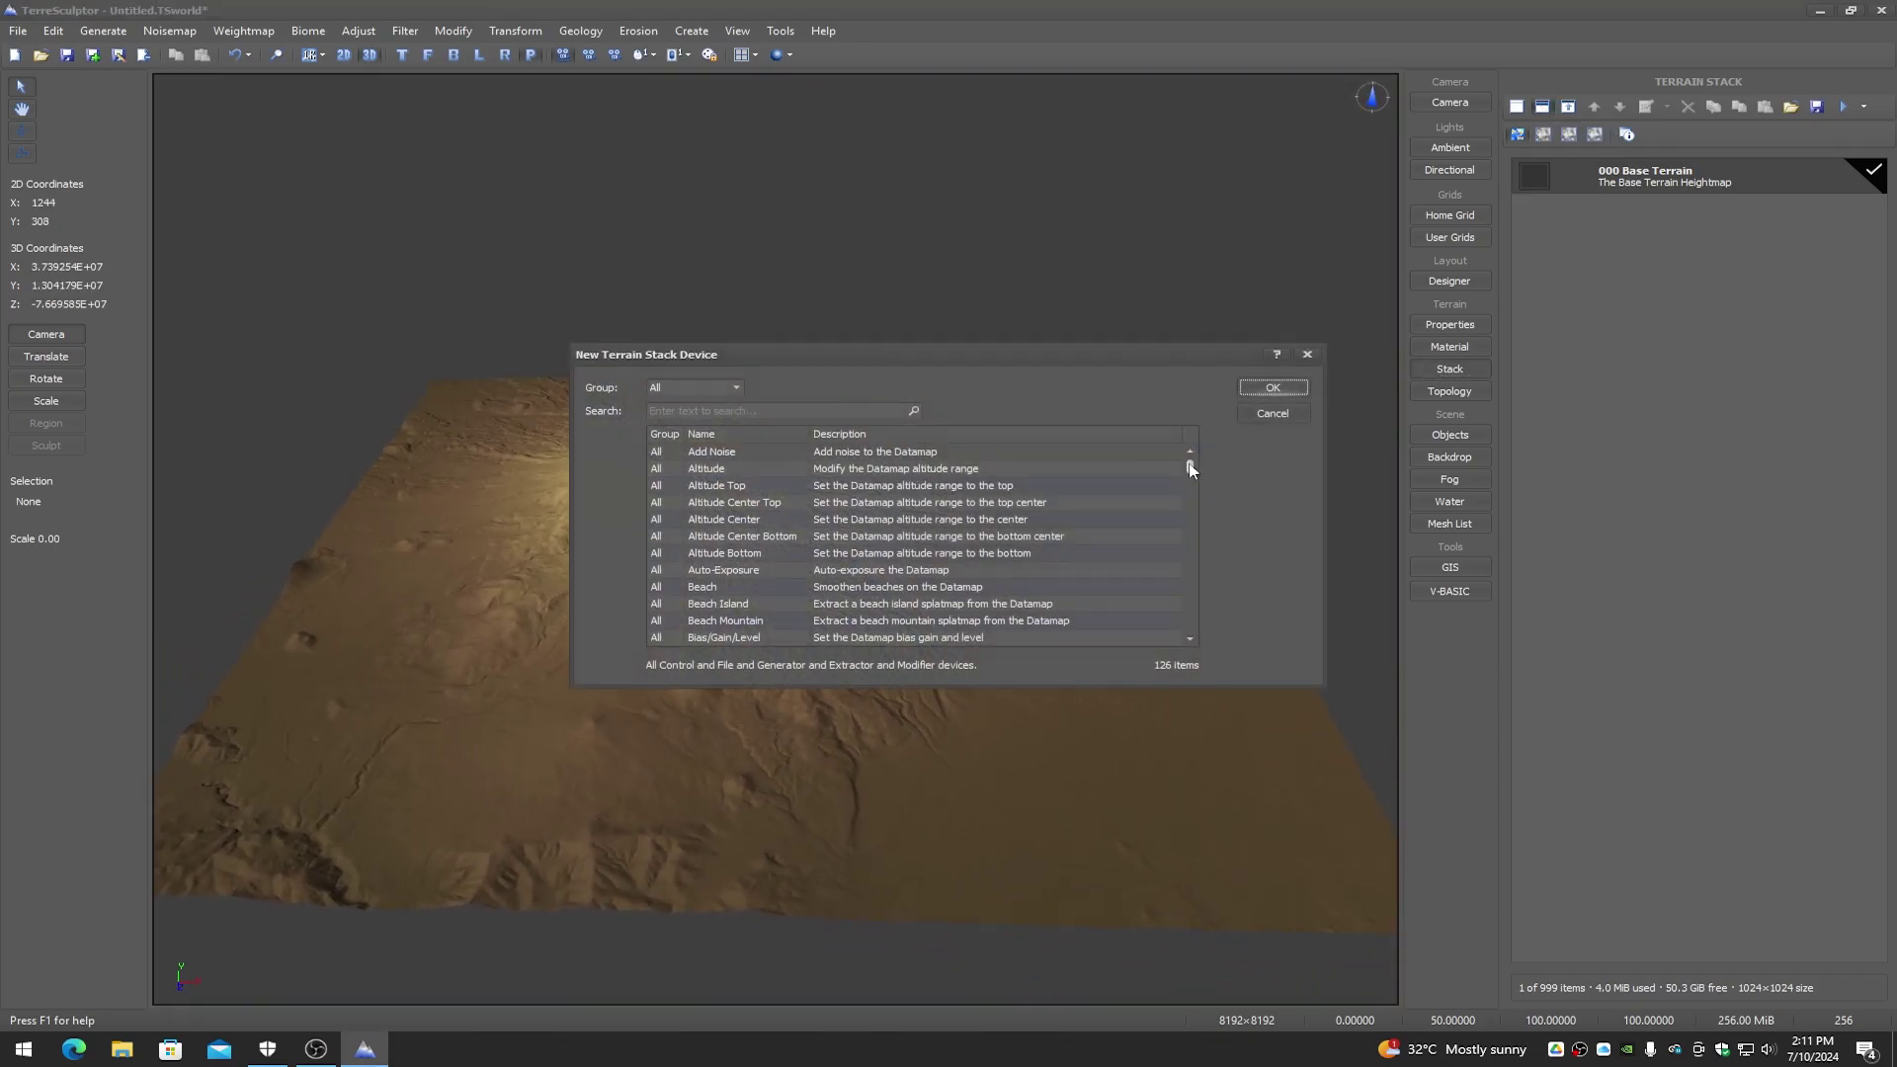
pyautogui.moveTo(1191, 469)
pyautogui.mouseDown()
pyautogui.moveTo(1196, 628)
pyautogui.moveTo(1195, 455)
pyautogui.mouseUp()
pyautogui.scroll(-2, 768, 534)
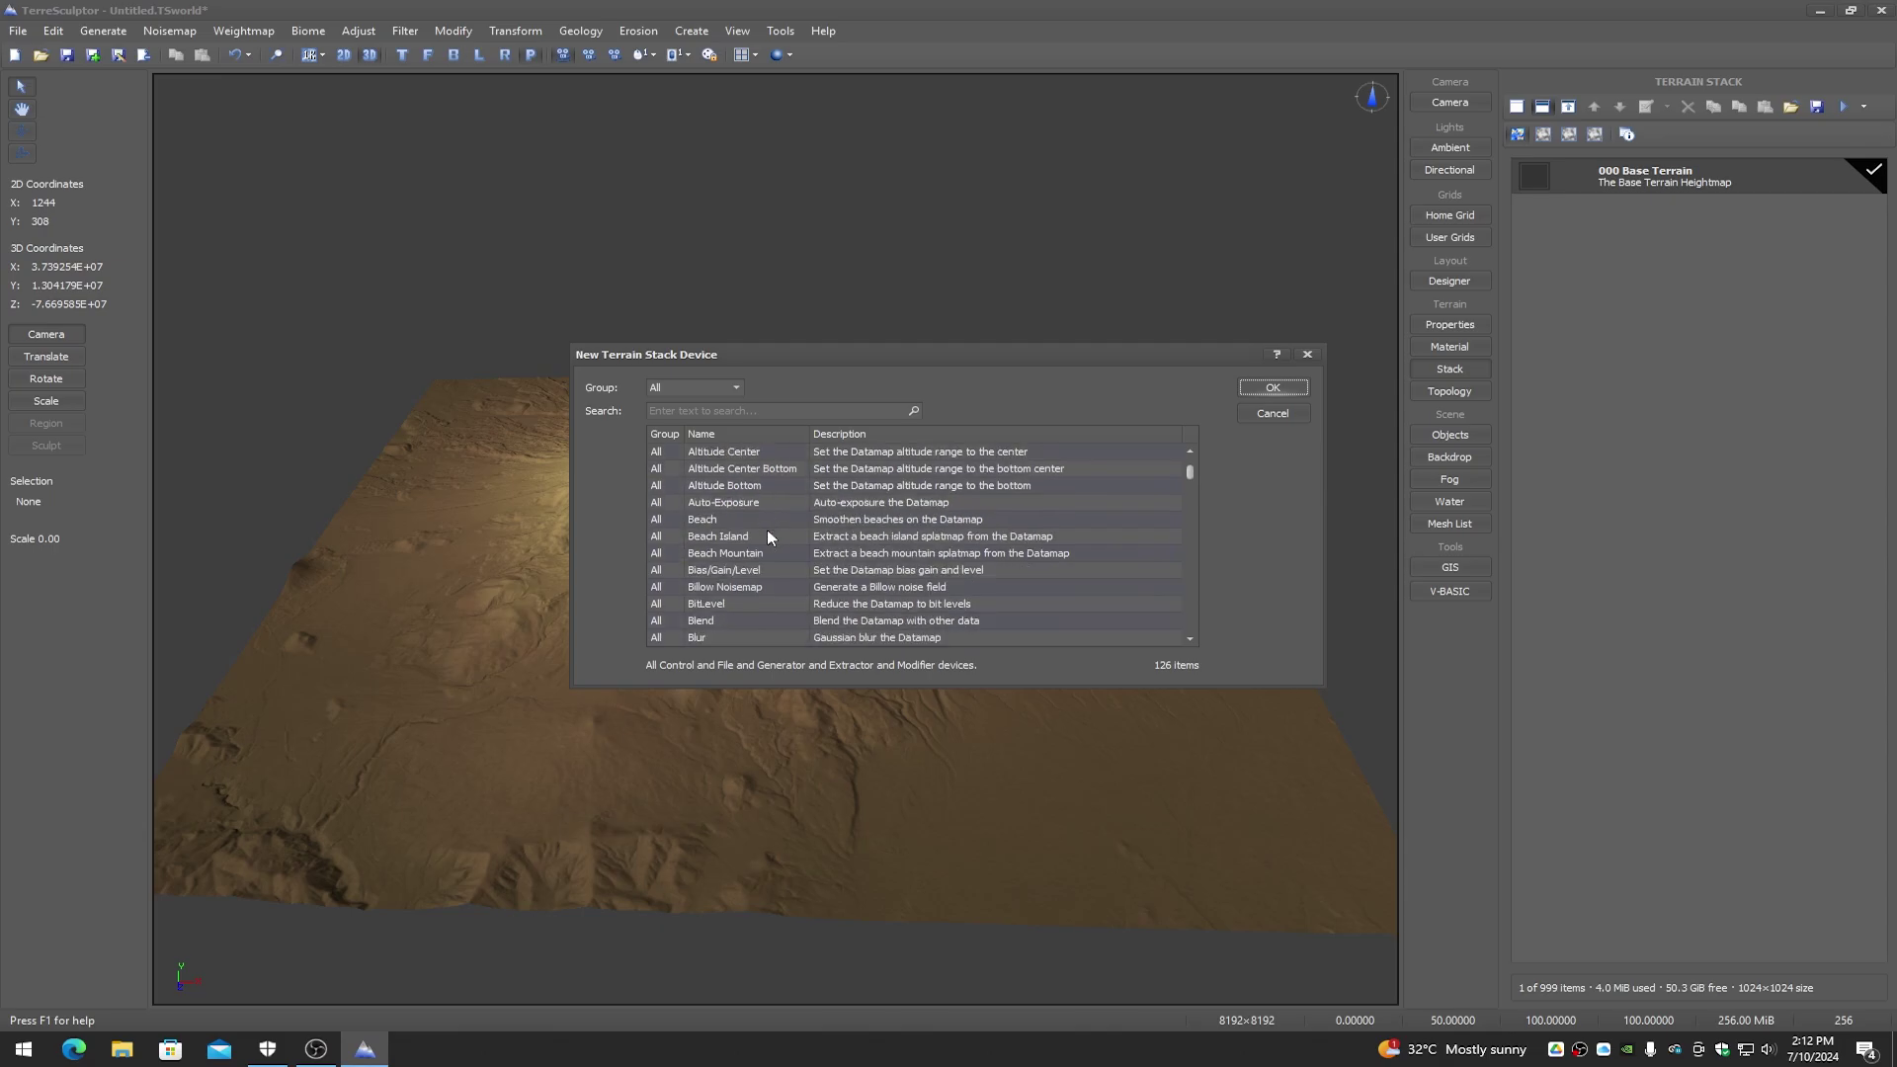
pyautogui.click(1285, 414)
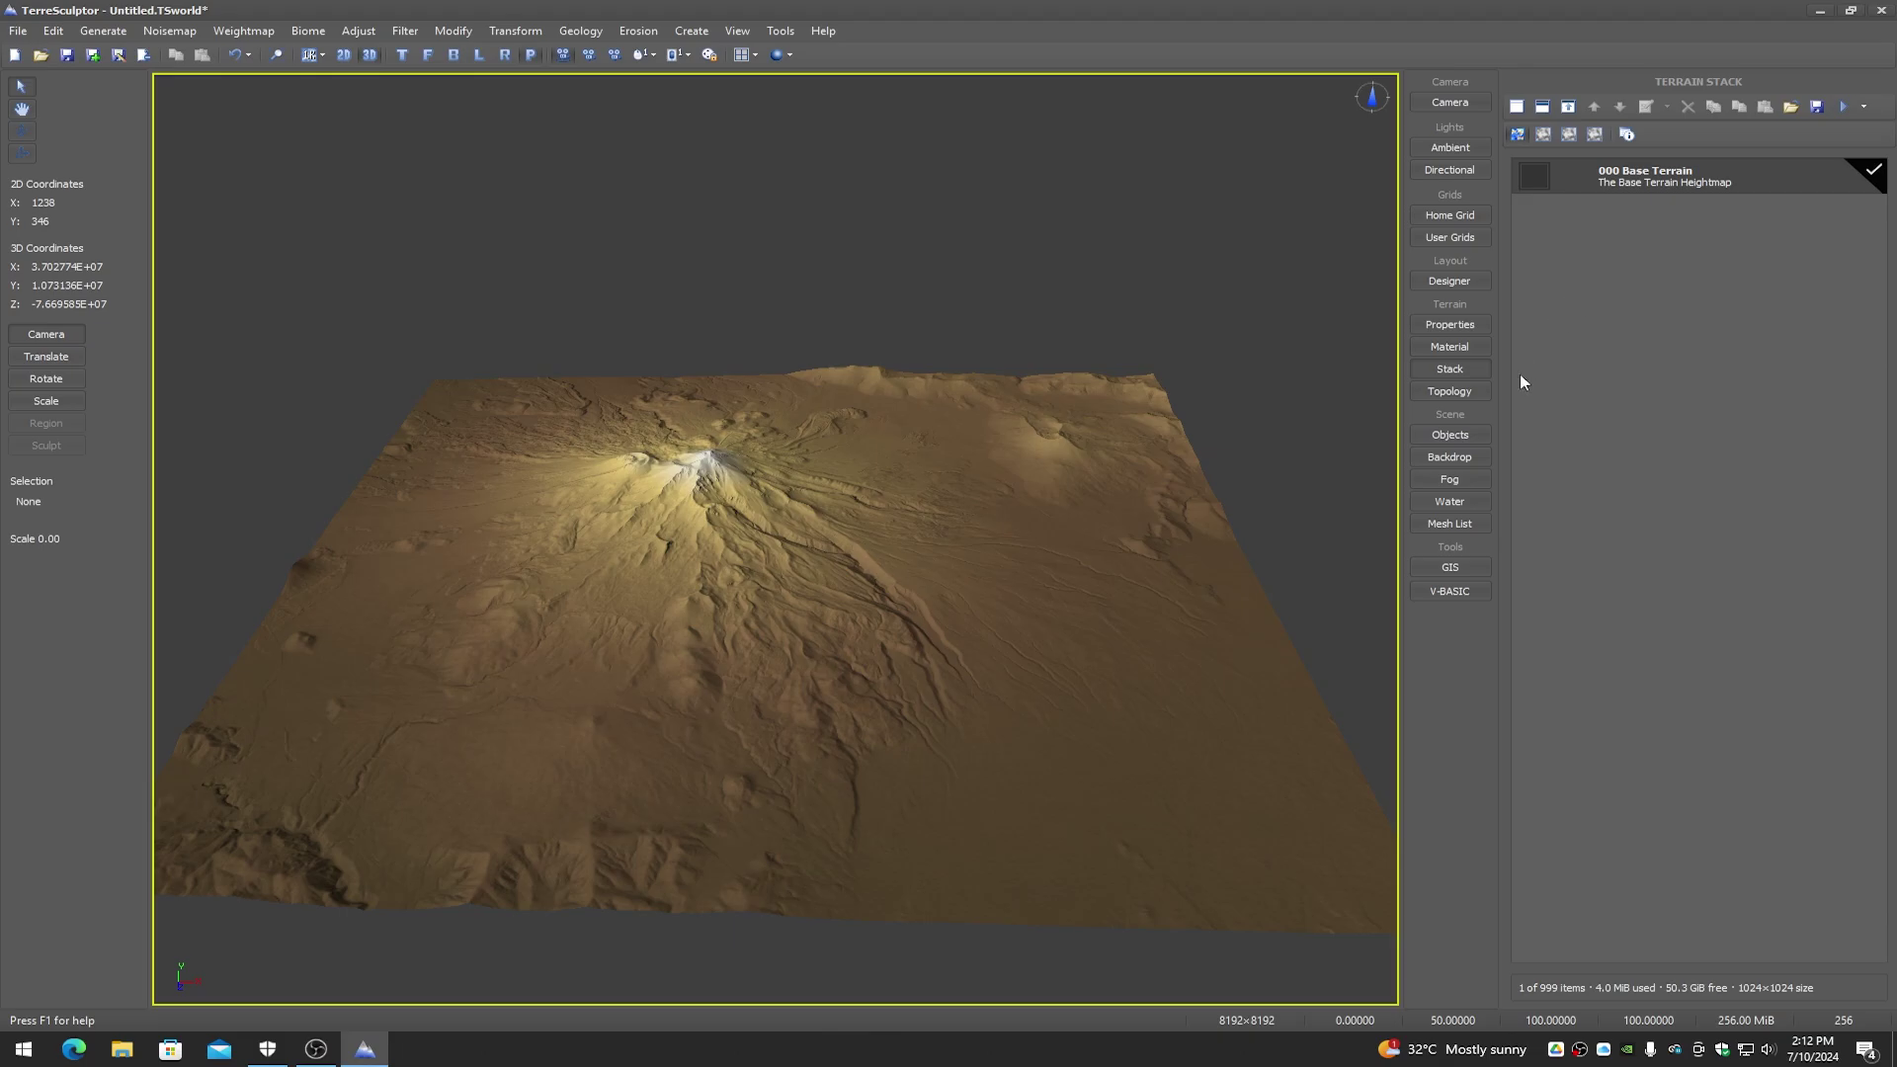
# Step: Copy the heightmap region around the summit, with Left about 2267, Top 2370, Width 1753 and Length 1599
pyautogui.click(1446, 392)
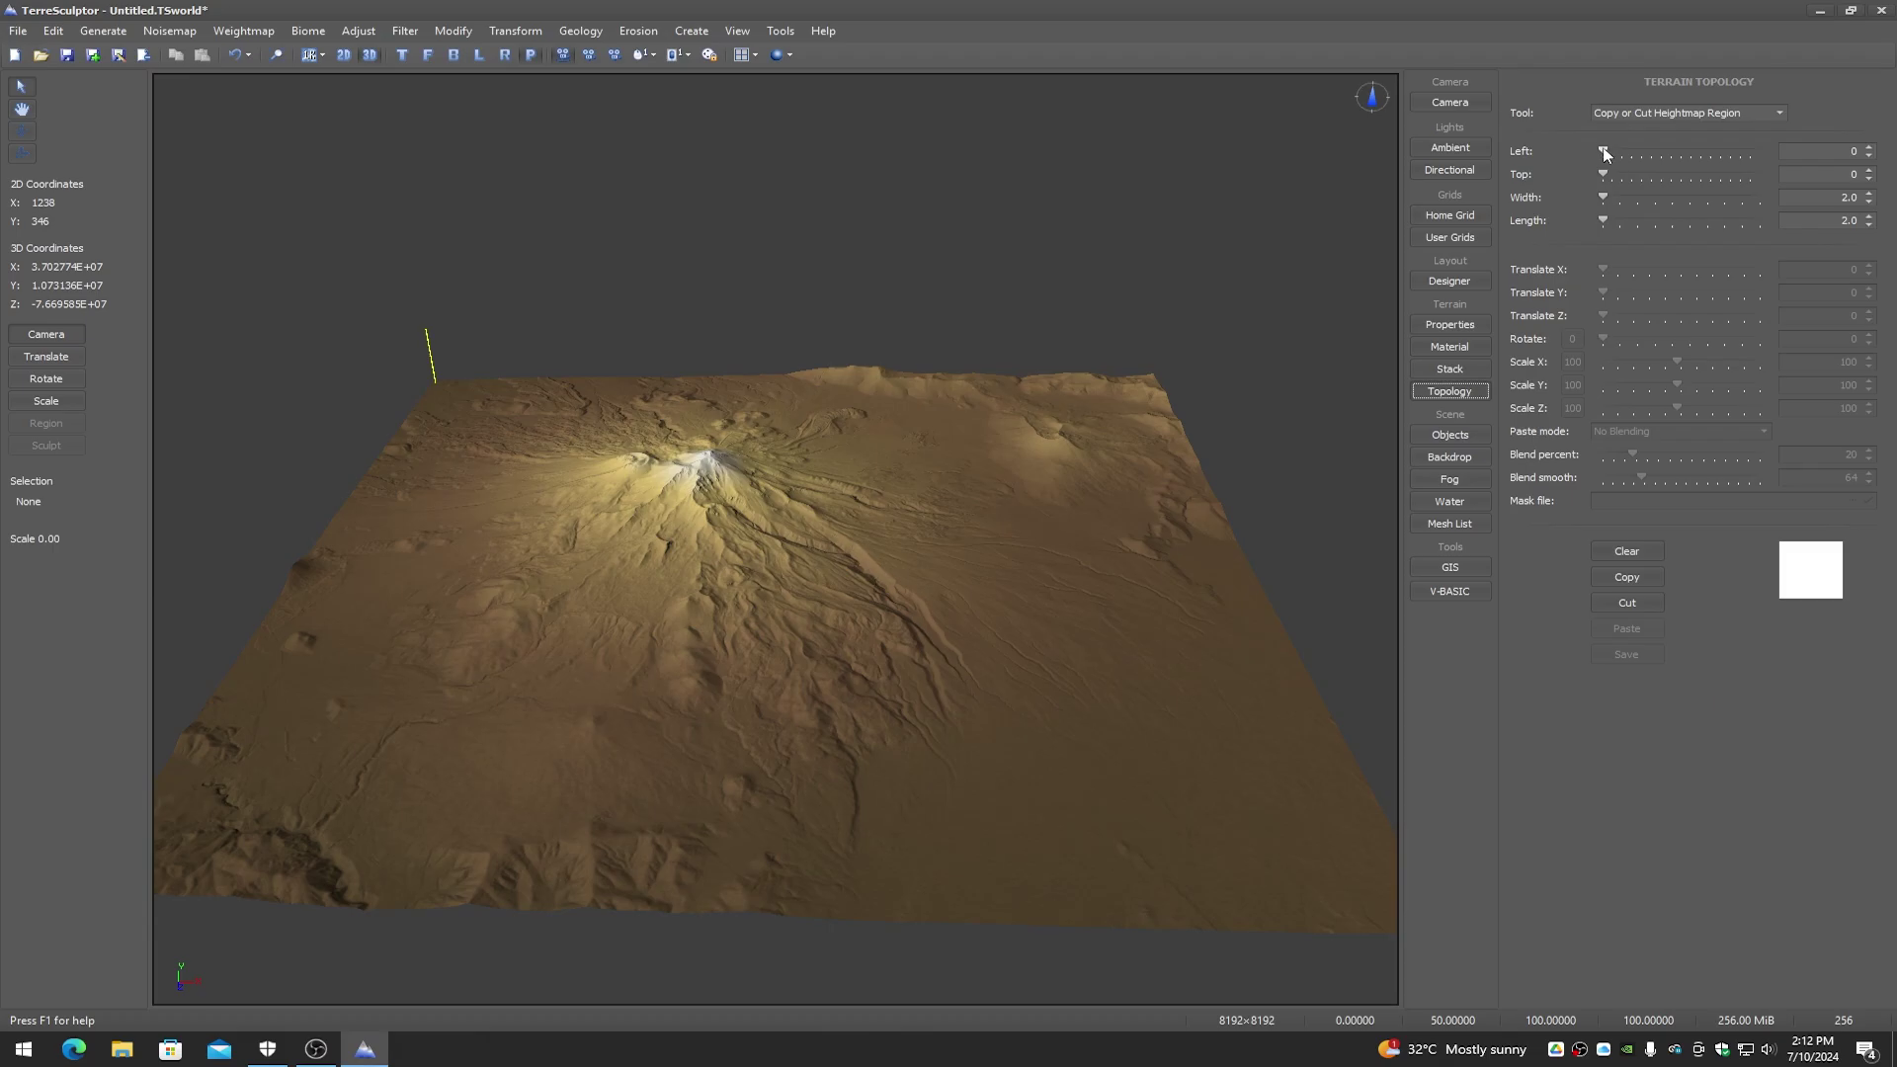
pyautogui.moveTo(1603, 151)
pyautogui.mouseDown()
pyautogui.moveTo(1646, 149)
pyautogui.moveTo(1635, 196)
pyautogui.mouseUp()
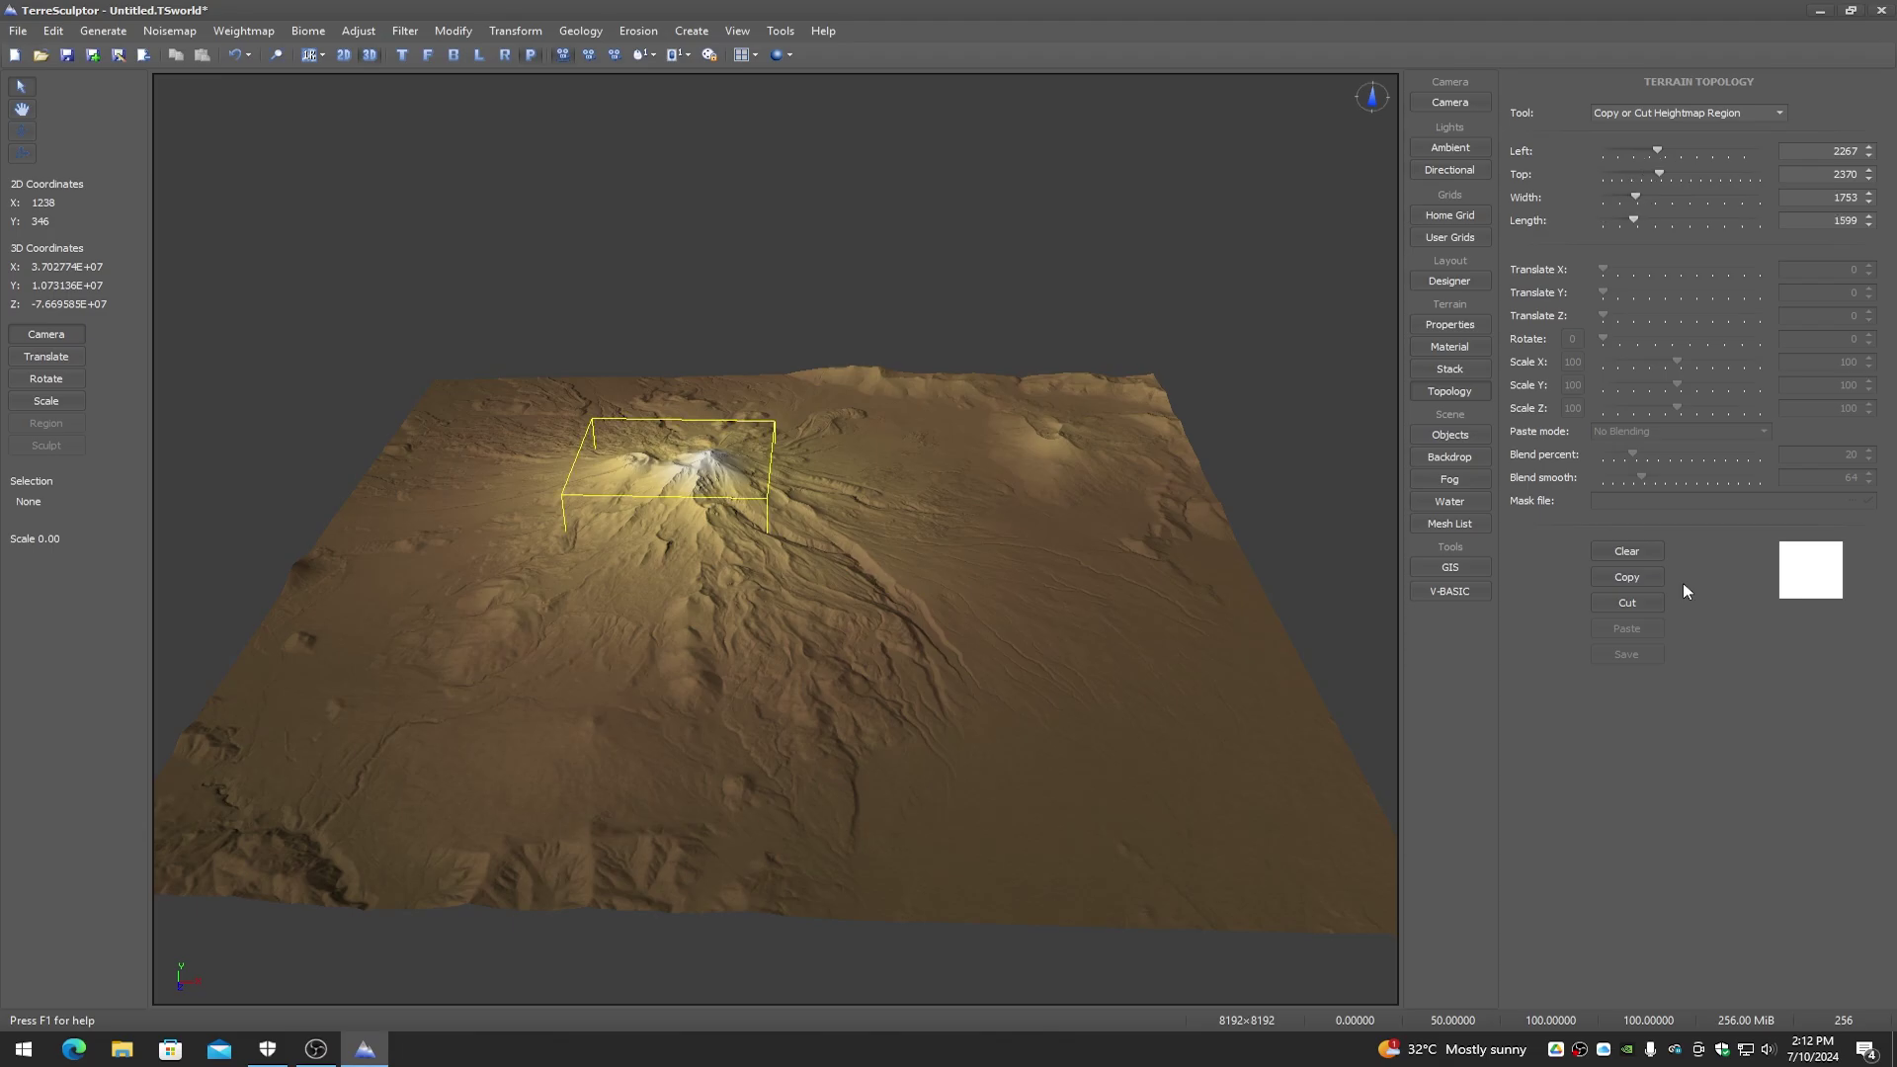
pyautogui.click(1628, 577)
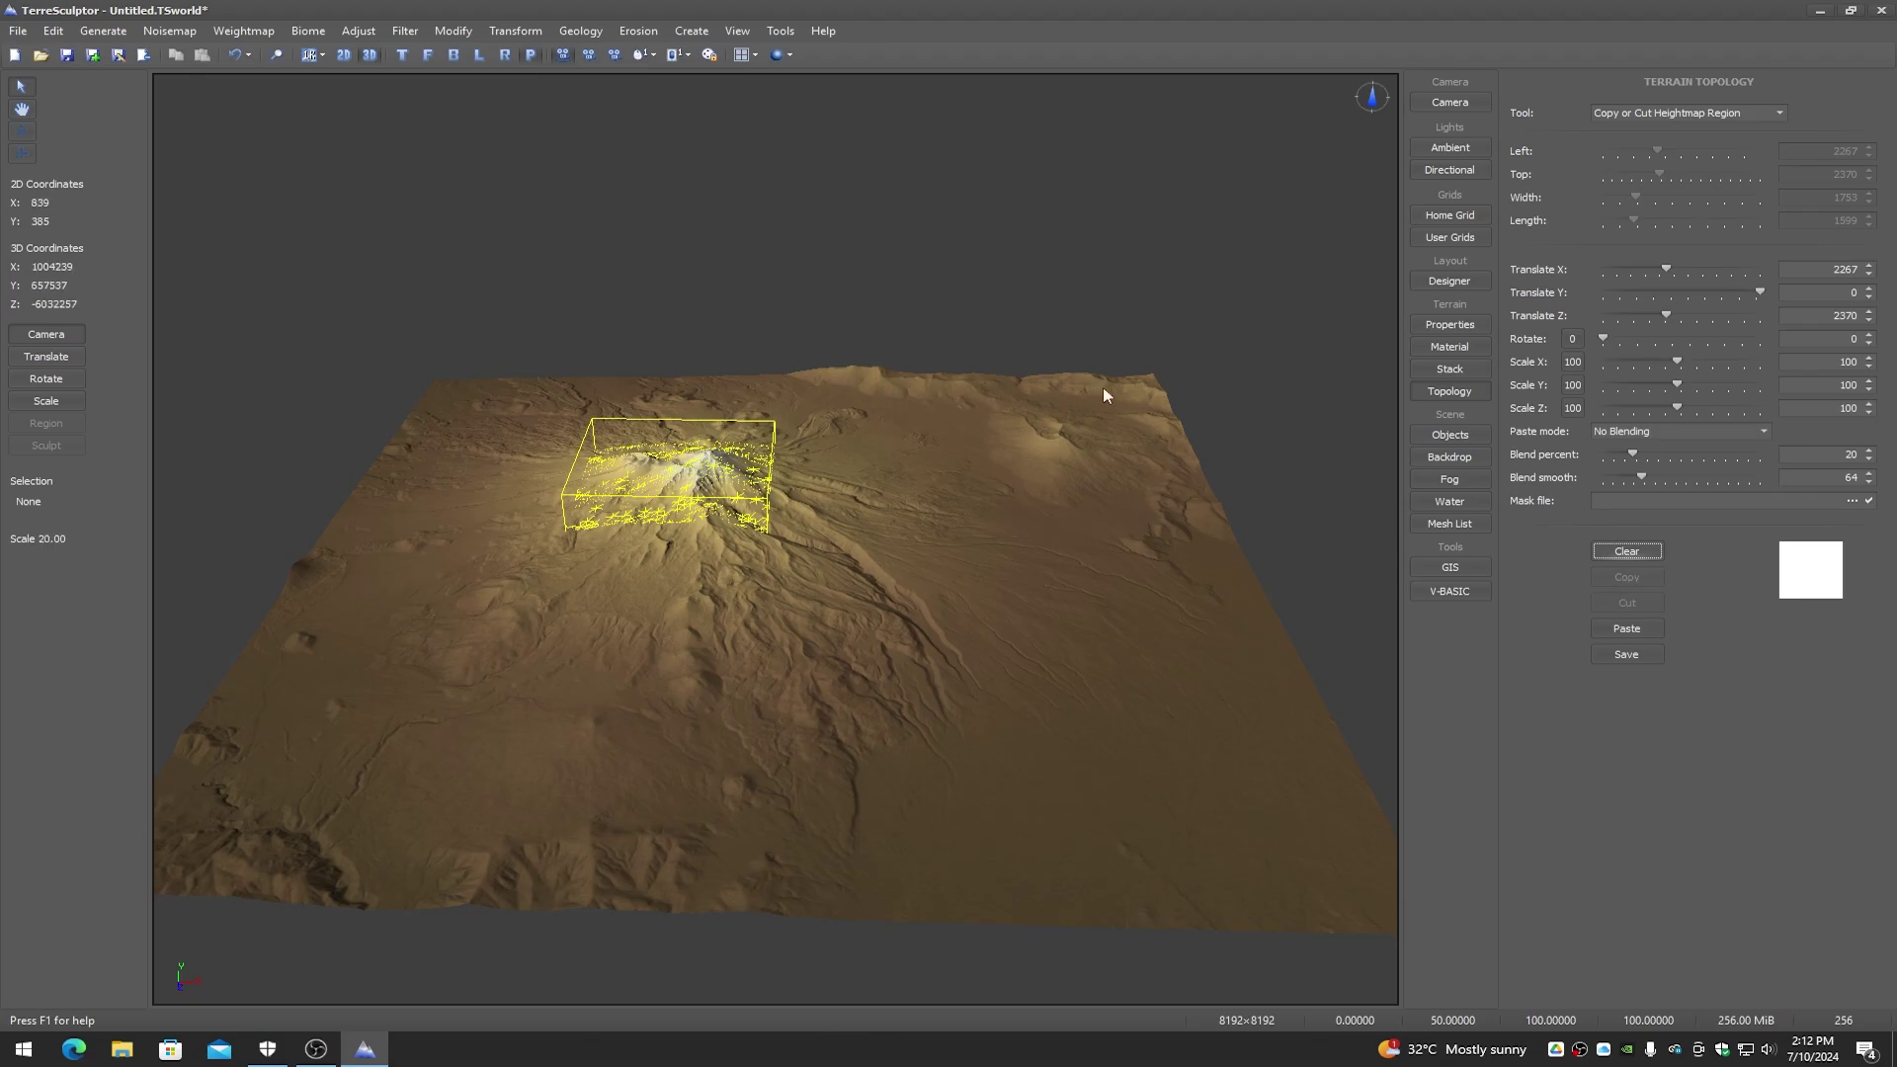
# Step: Move the copied region to about X 4939, Z 4435, choose Gaussian Gradient Blend as paste mode, and clear the region unpasted
pyautogui.moveTo(1656, 275); pyautogui.dragTo(1778, 294)
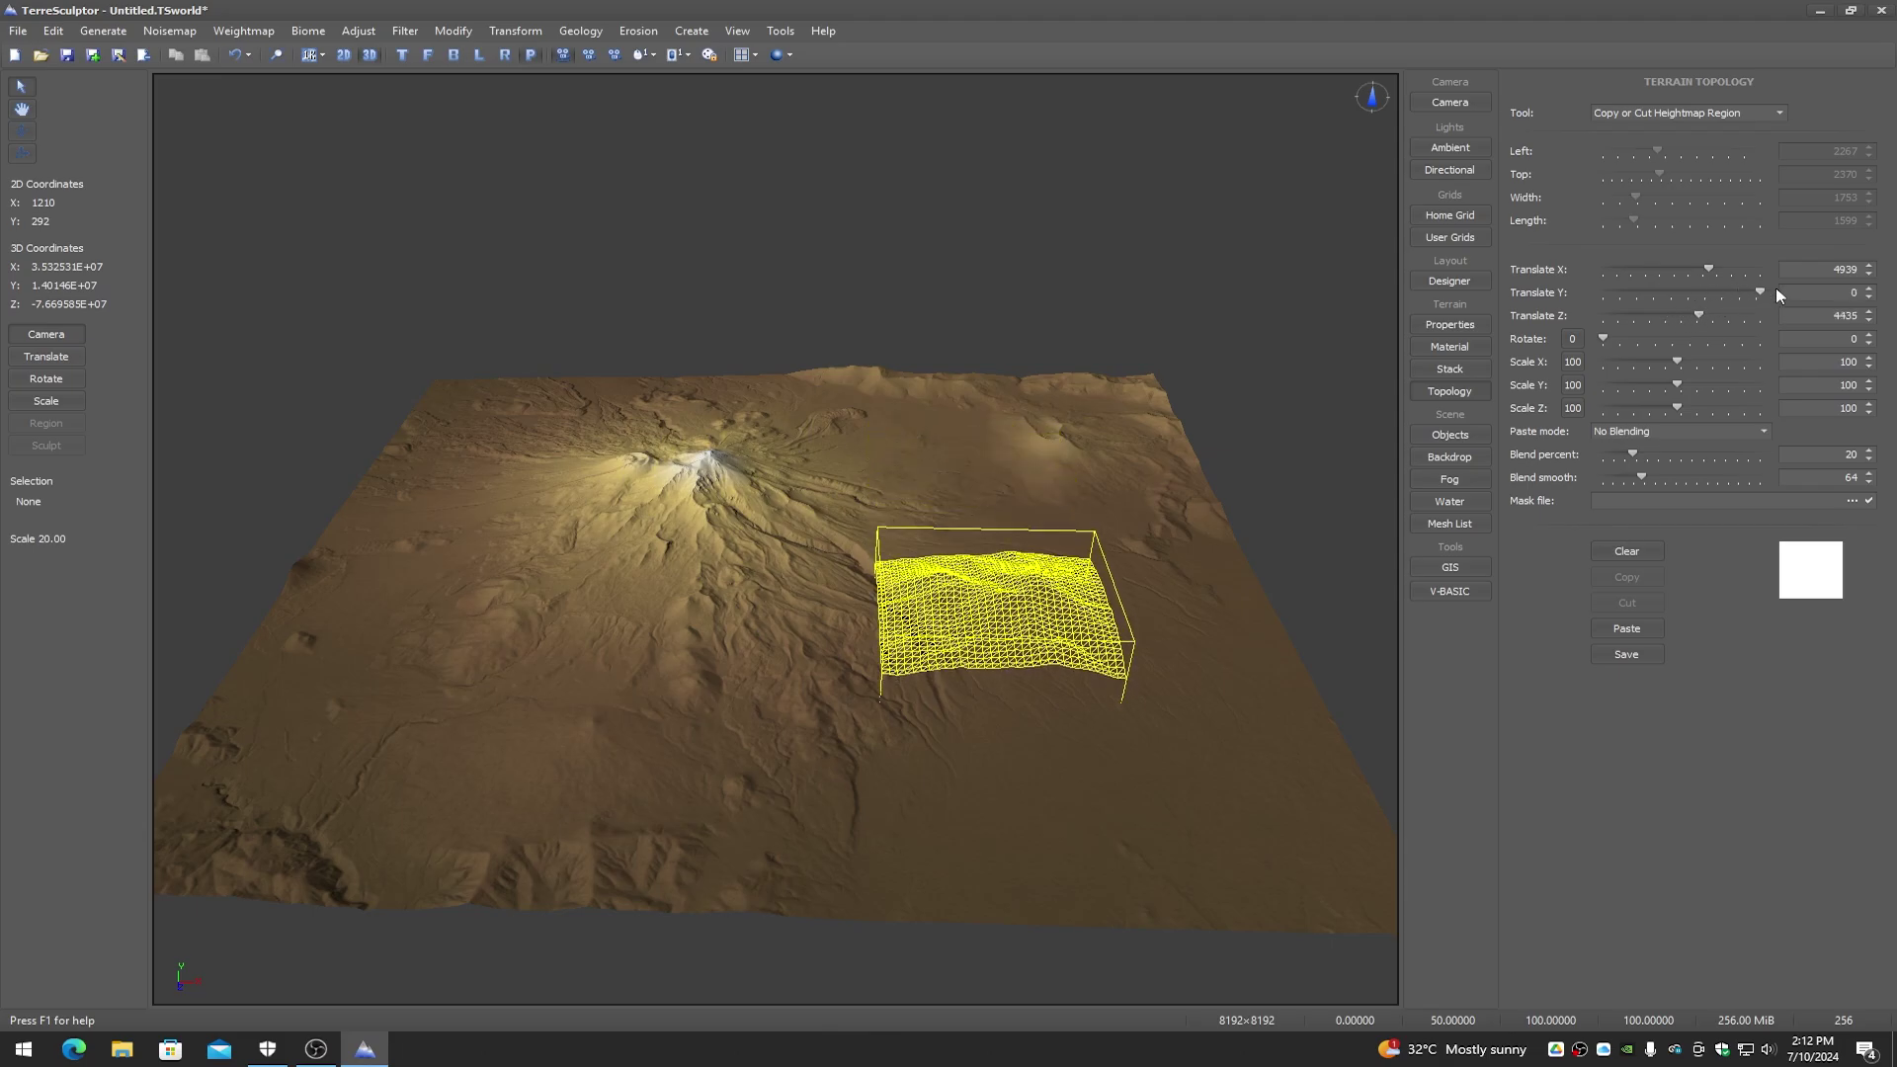
pyautogui.click(1765, 429)
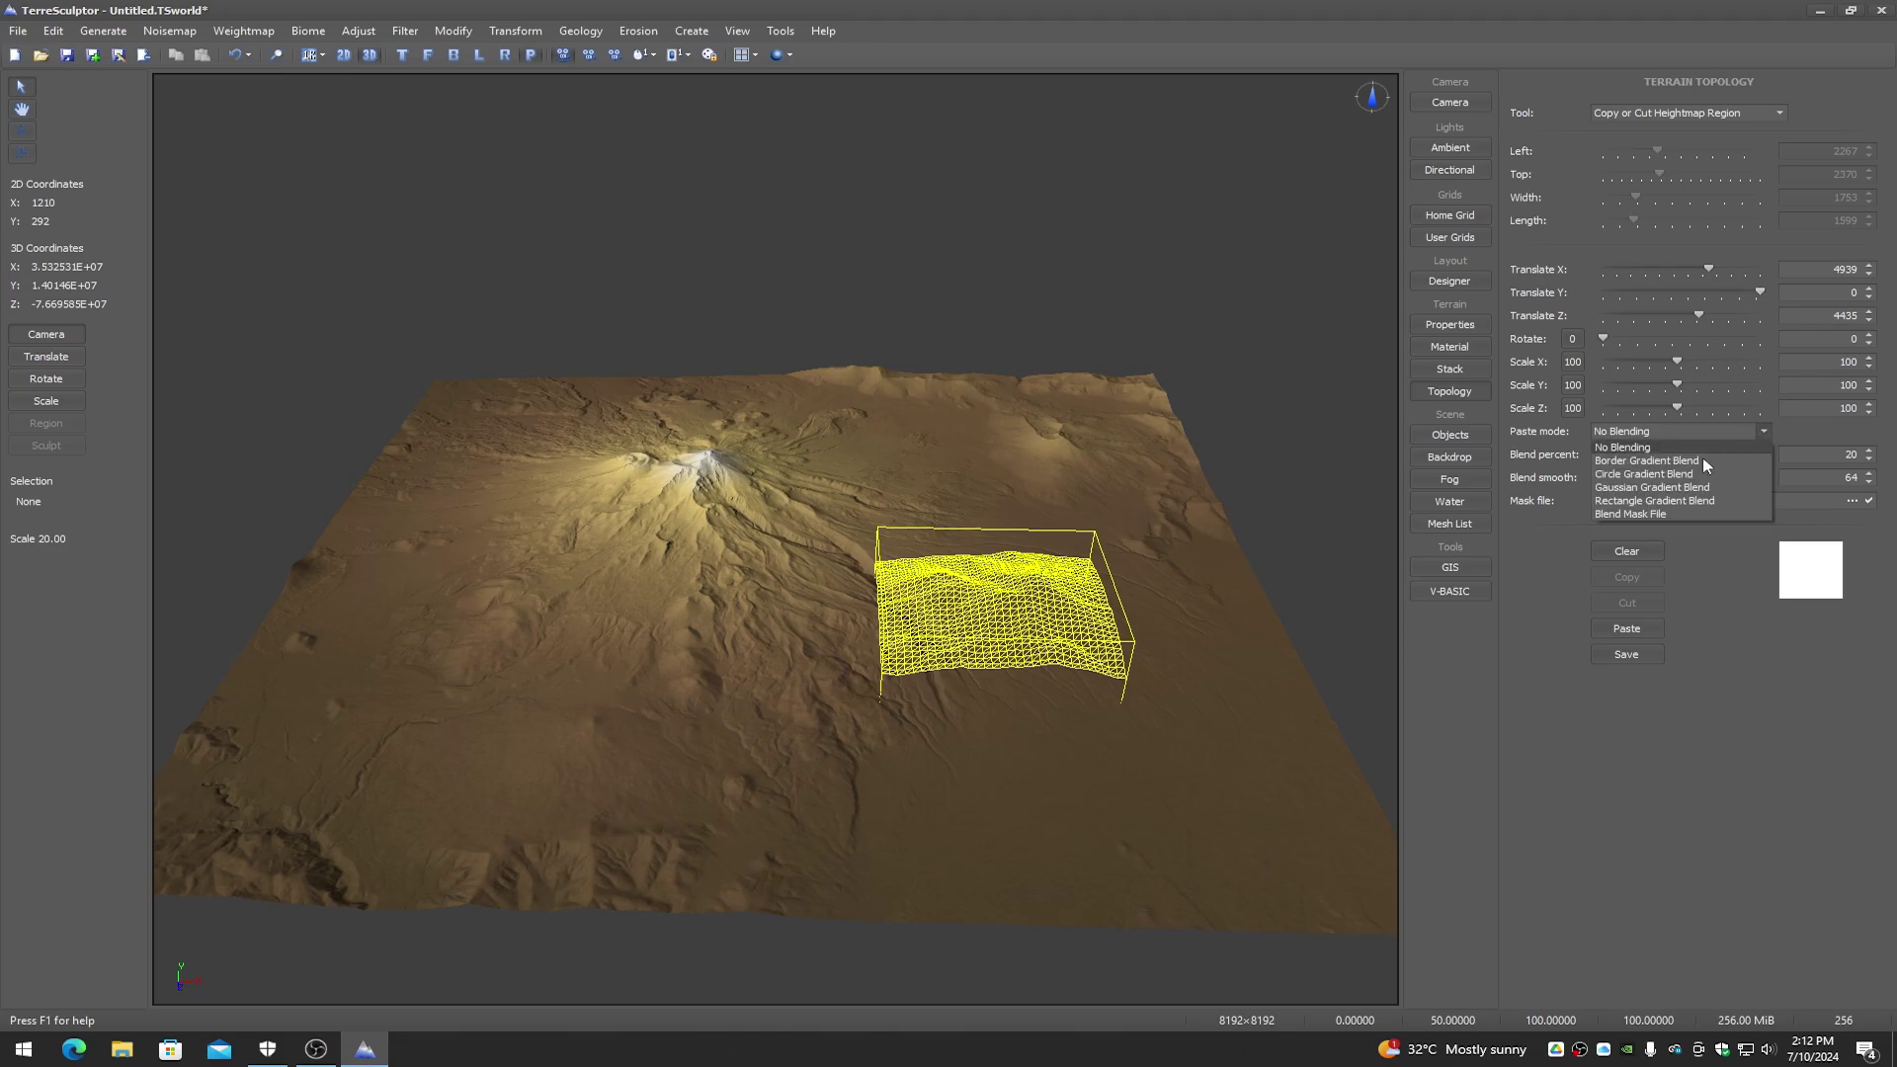
pyautogui.click(1666, 497)
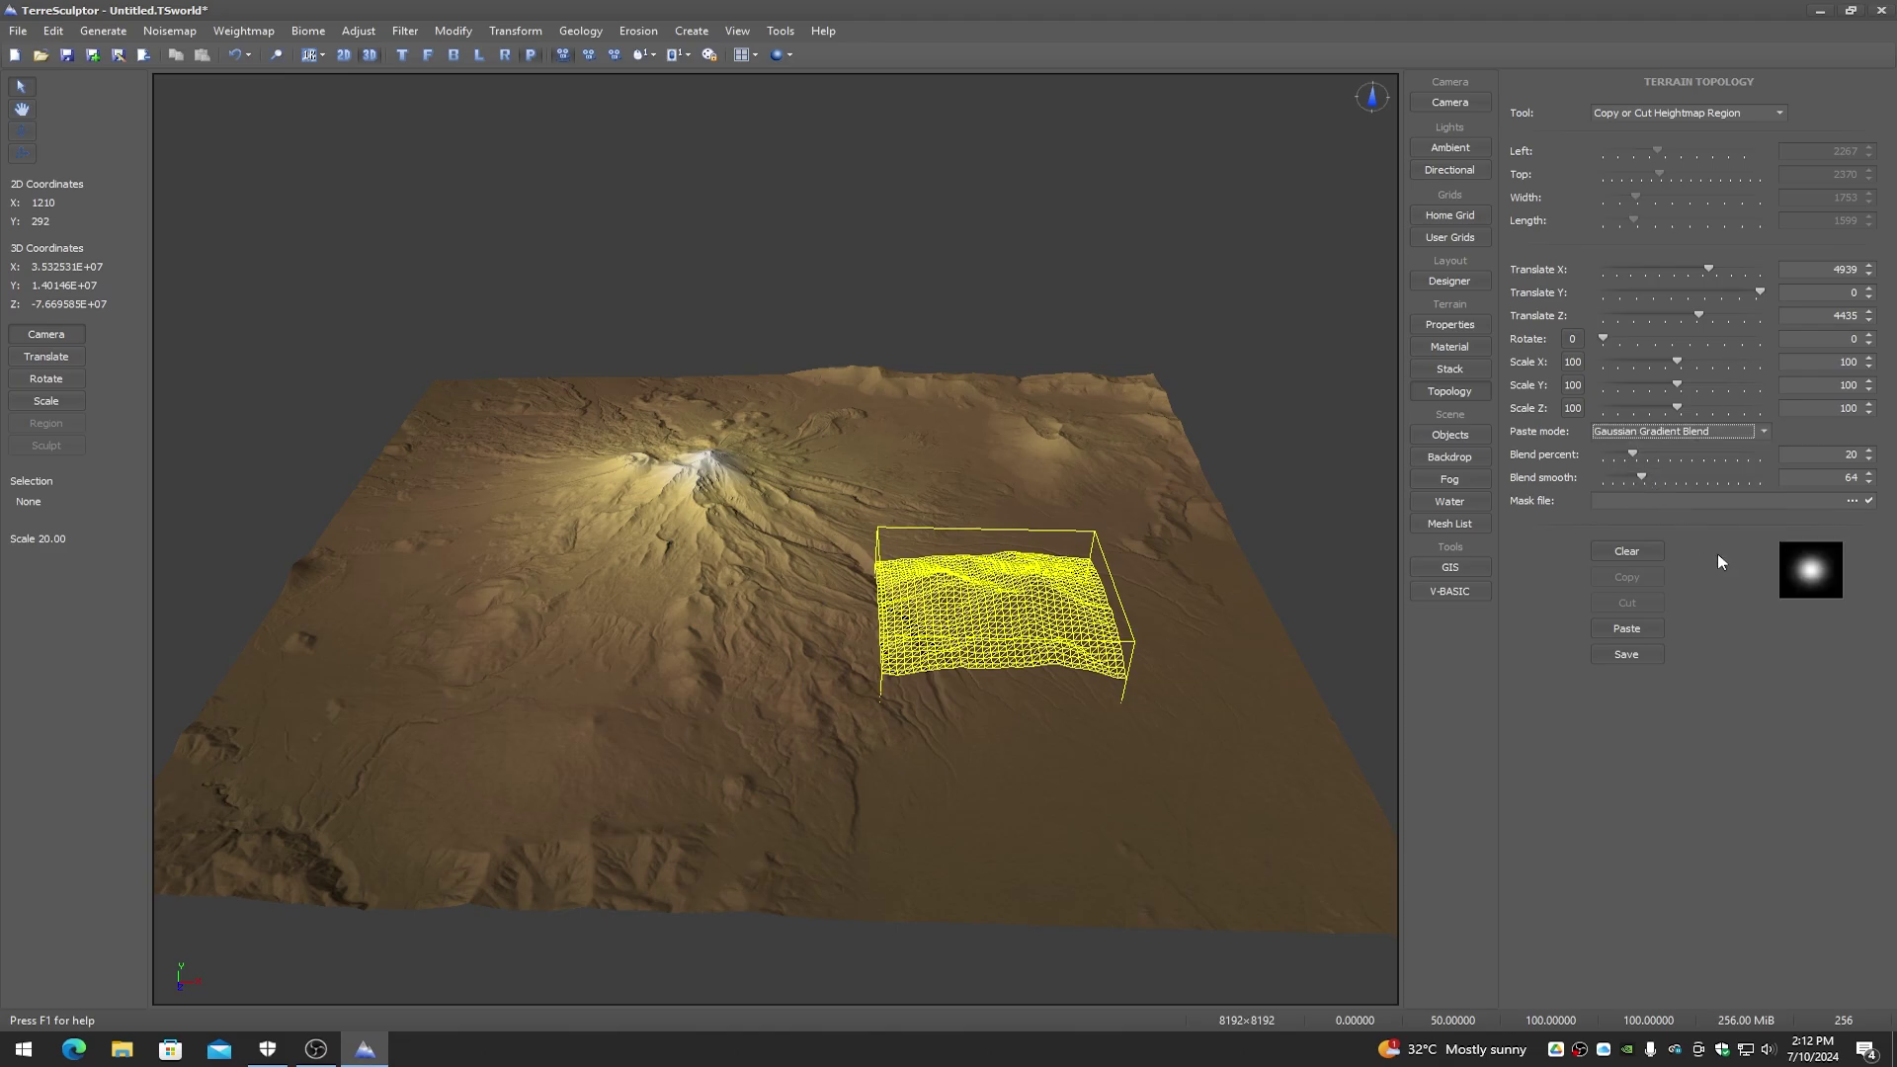
pyautogui.click(1631, 554)
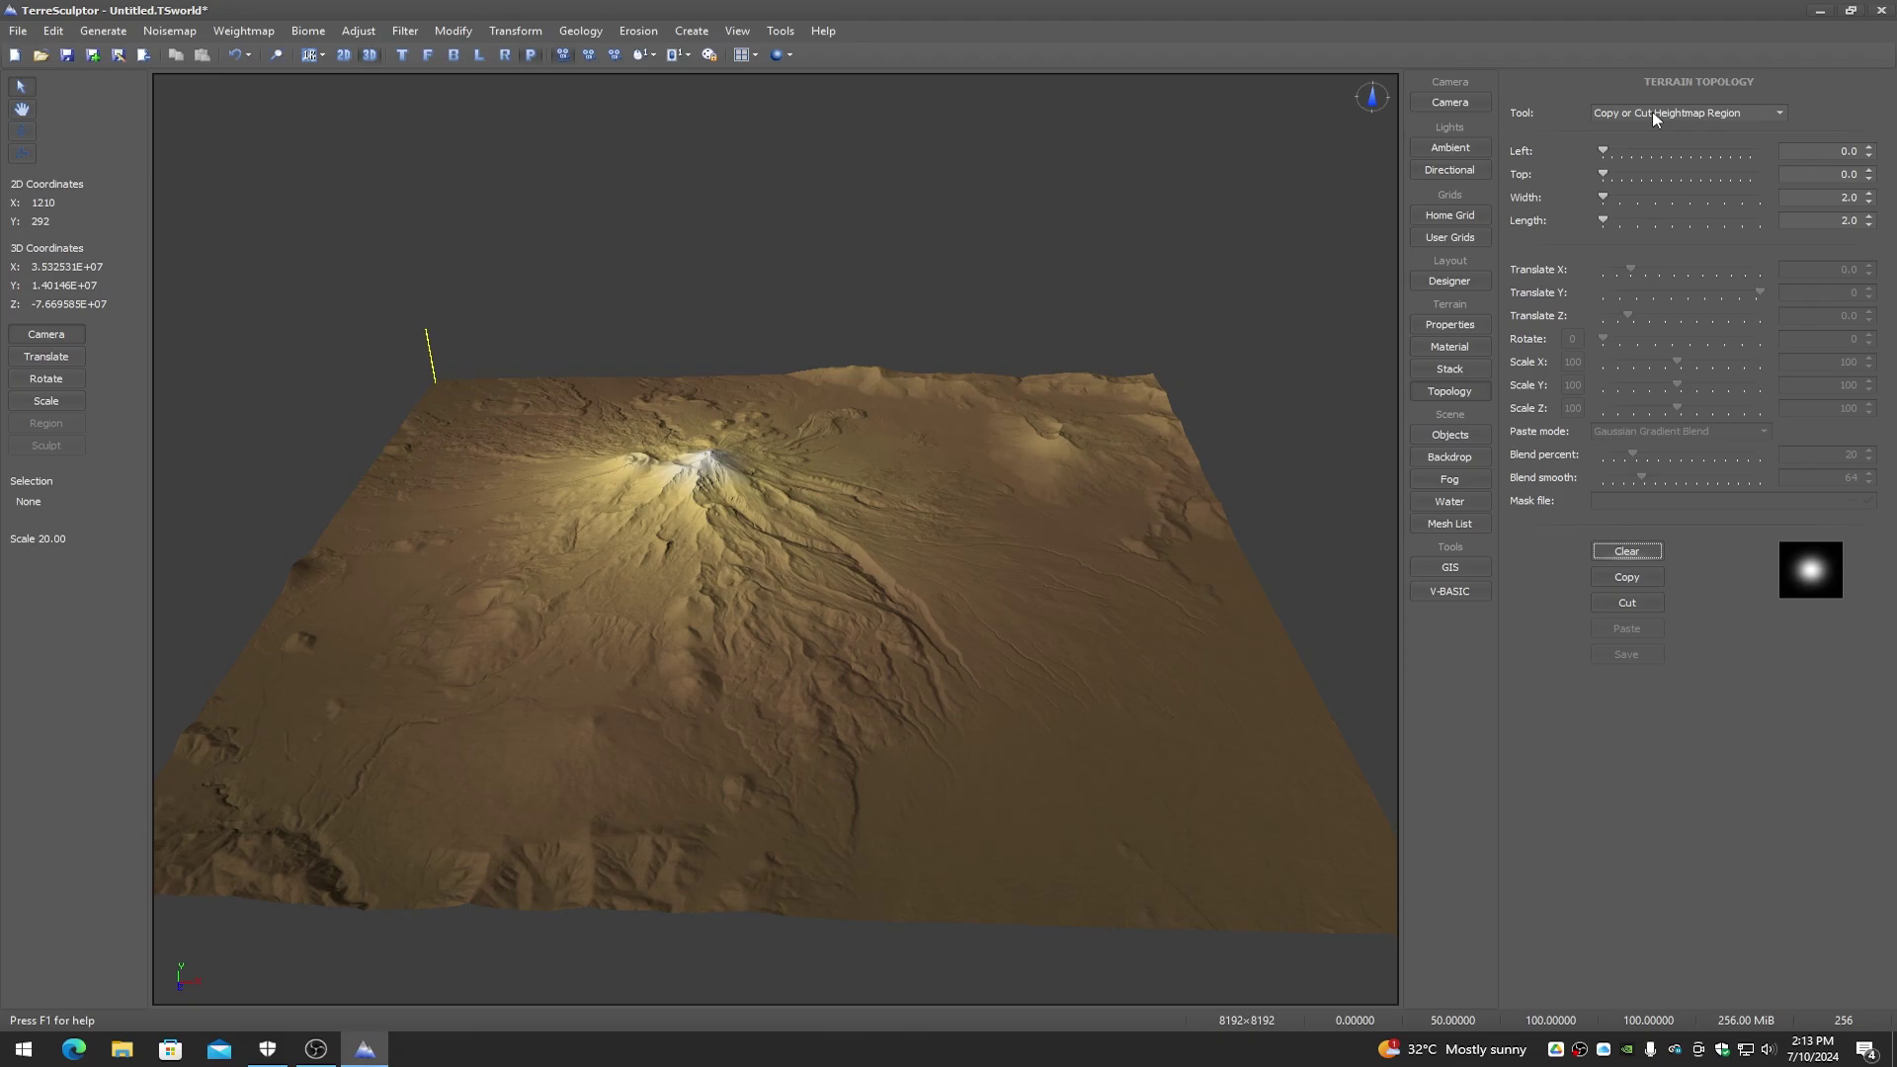
# Step: Toggle the Home Grid on and off in the scene objects, and hide and restore the Lighting and the Terrain
pyautogui.click(1448, 437)
pyautogui.click(1546, 110)
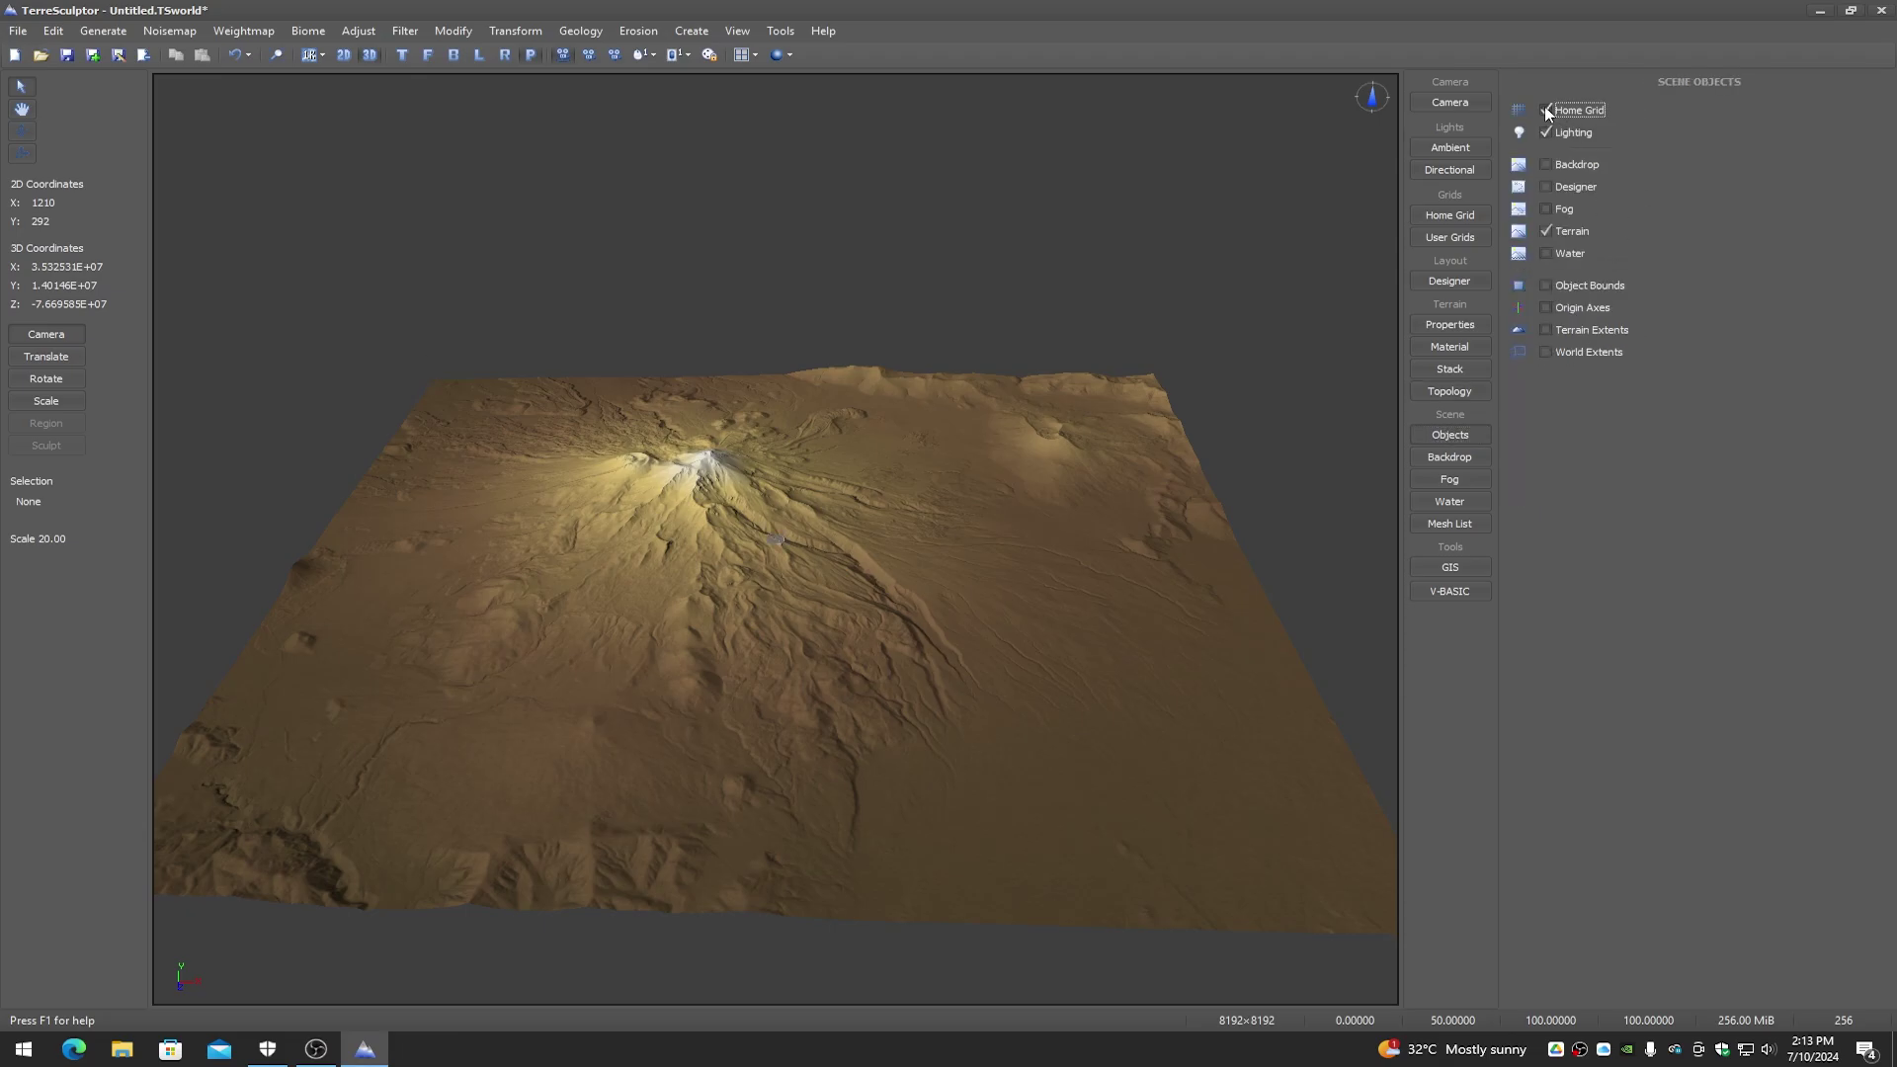
pyautogui.click(1546, 133)
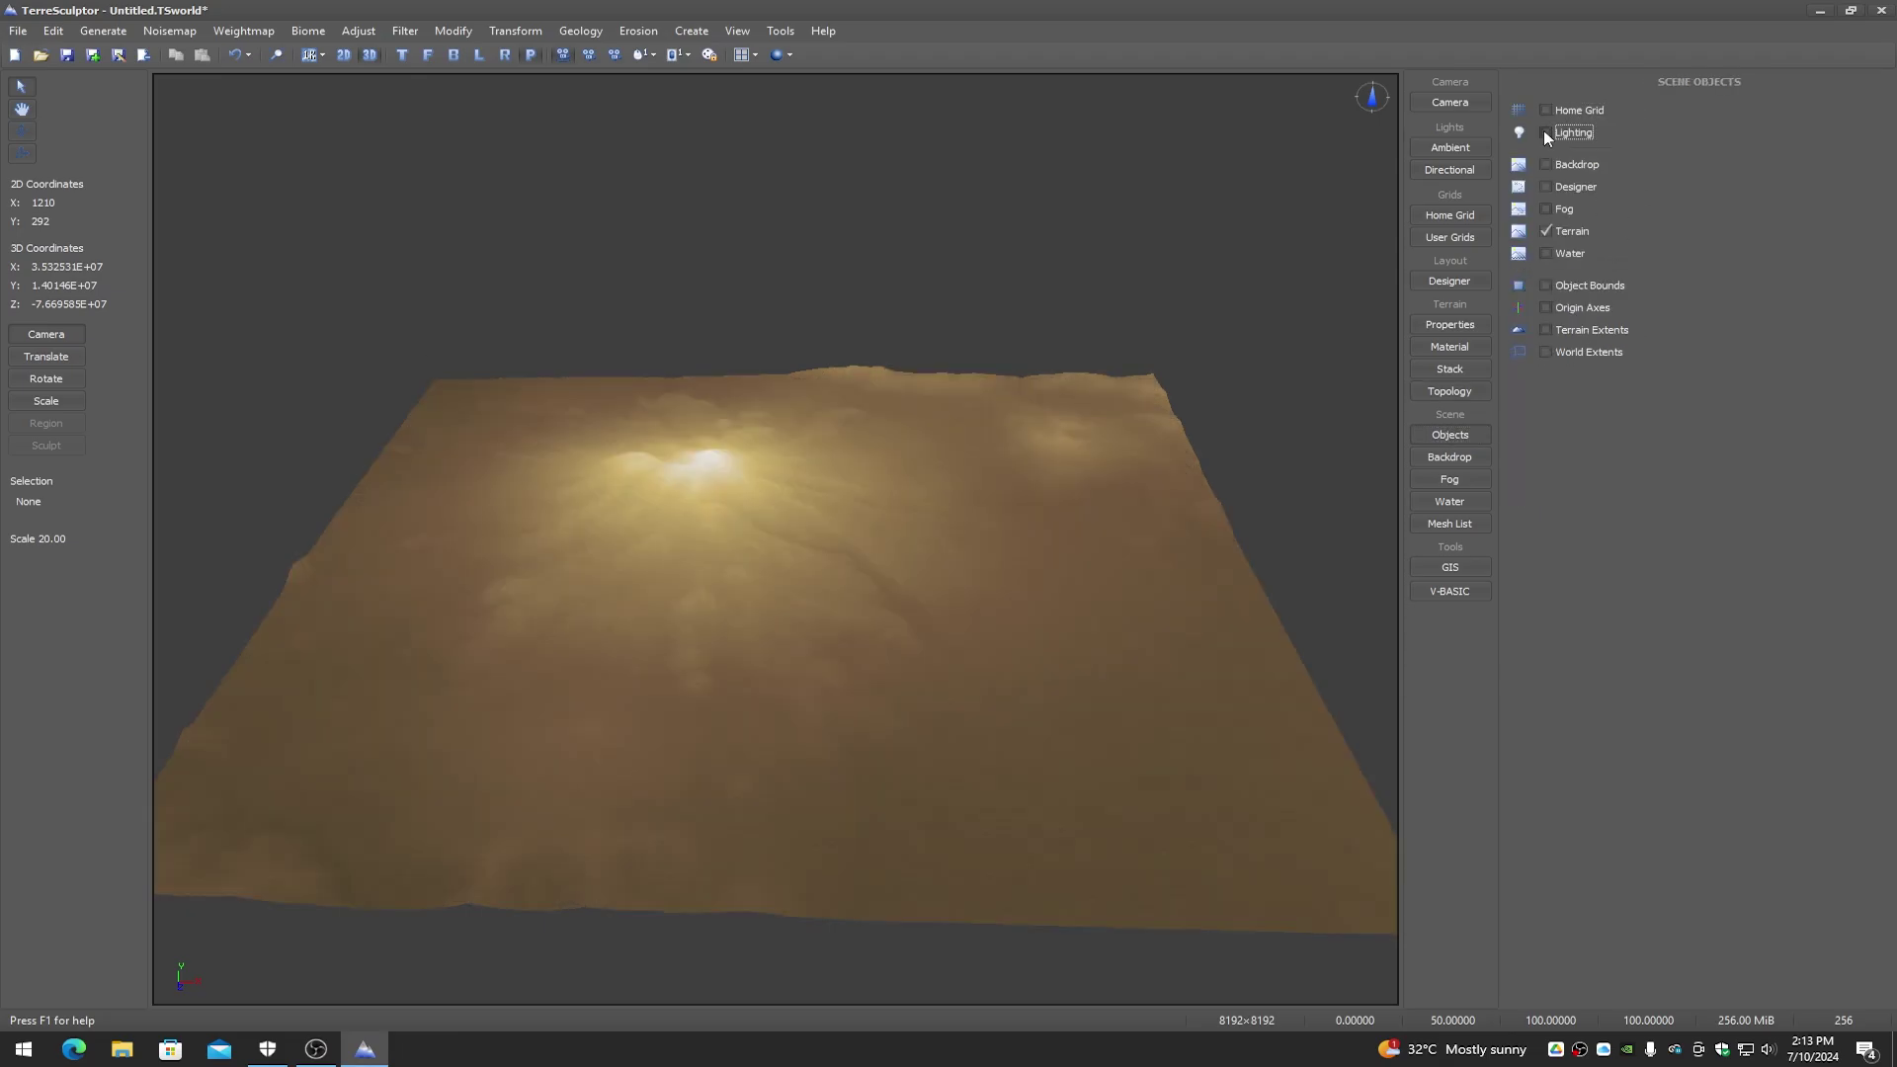
pyautogui.click(1546, 133)
pyautogui.click(1546, 230)
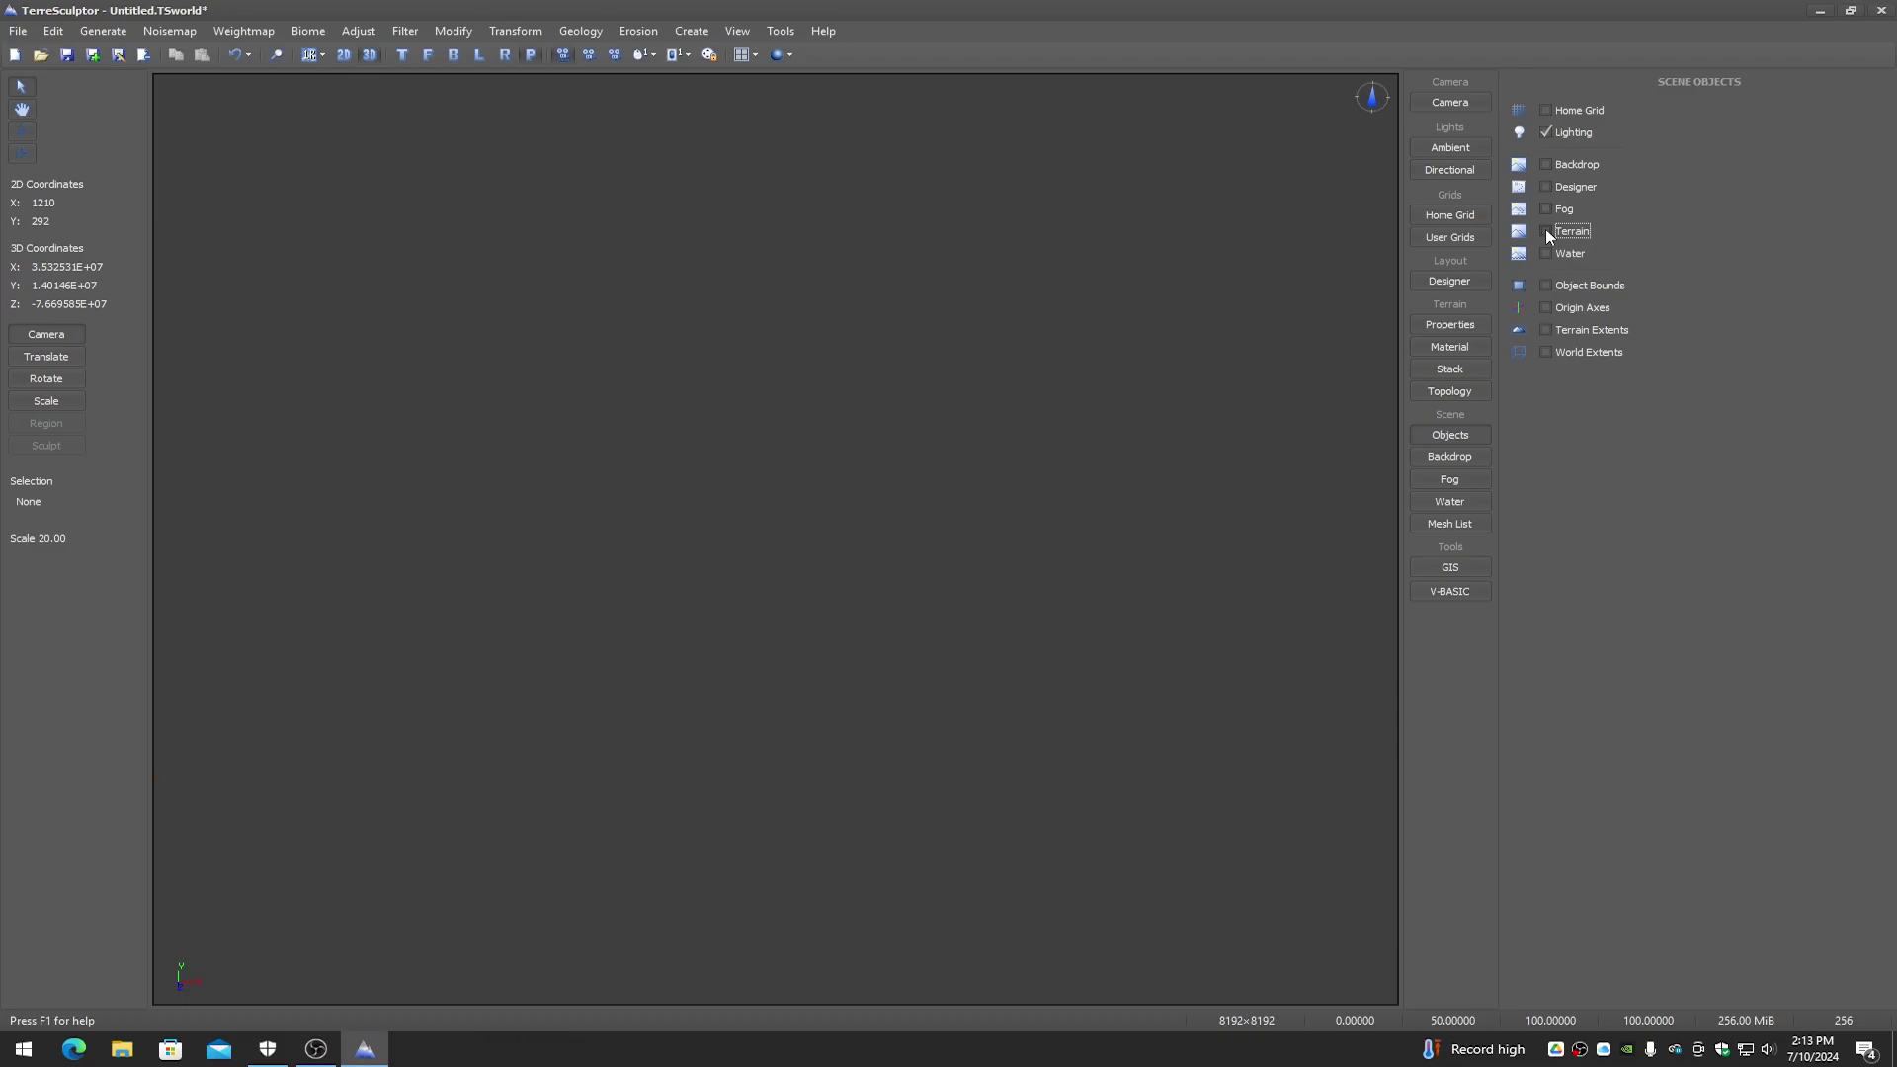
pyautogui.click(1547, 230)
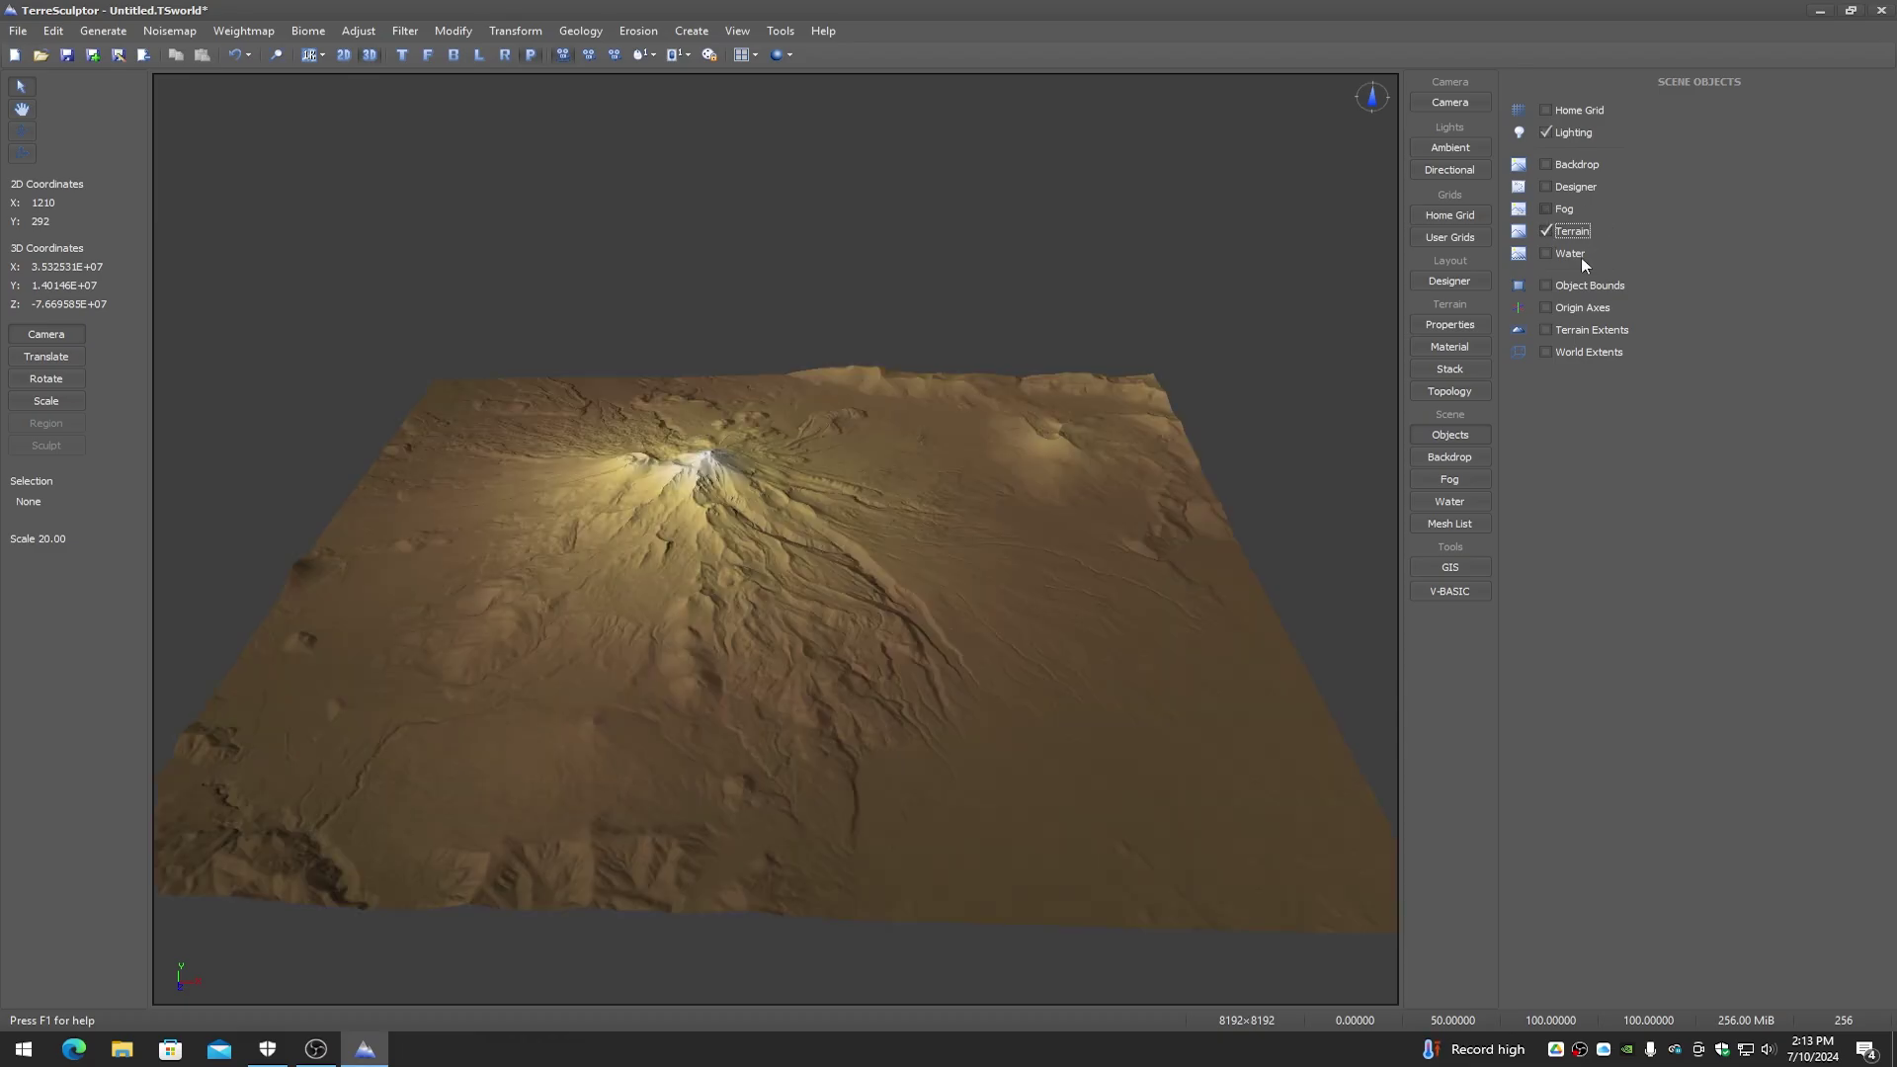
# Step: Show Object Bounds, Origin Axes, Terrain Extents and World Extents in the scene, and hide all four again
pyautogui.click(1546, 285)
pyautogui.click(1546, 307)
pyautogui.click(1546, 330)
pyautogui.click(1546, 352)
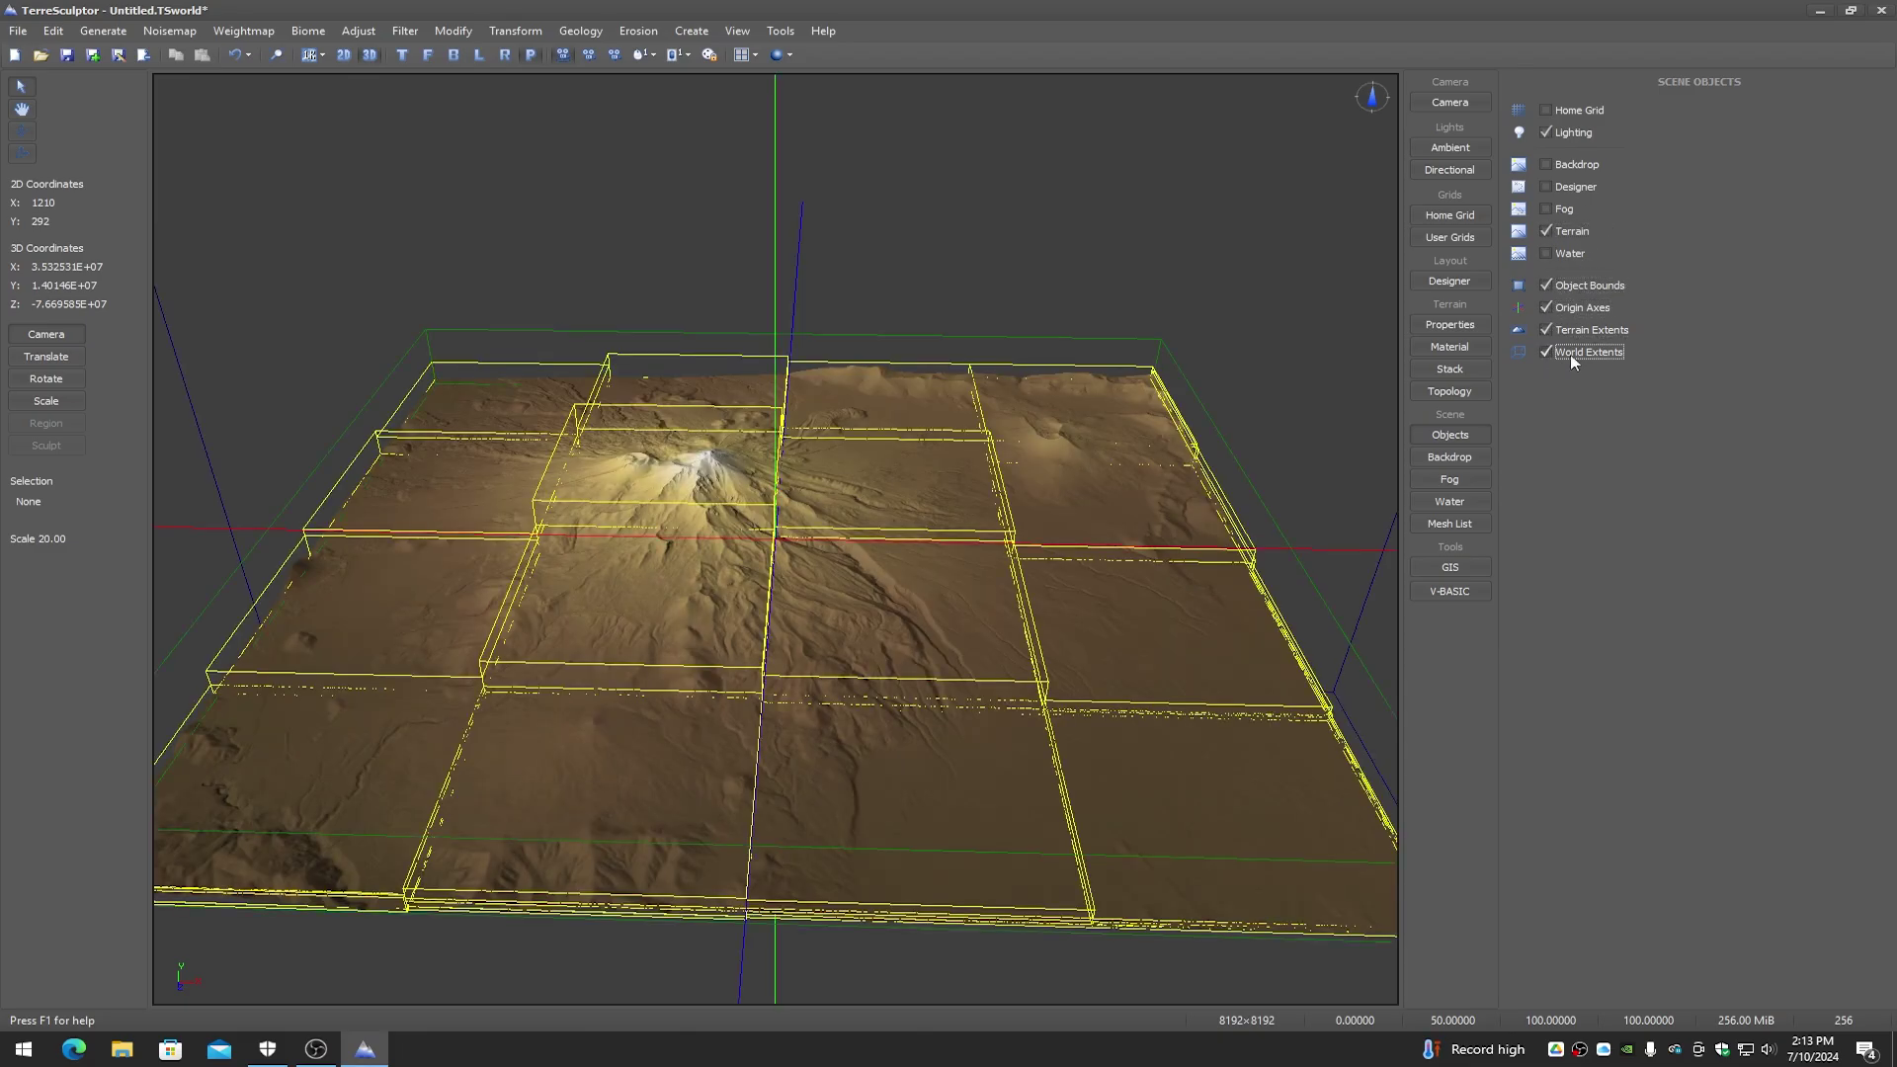
pyautogui.click(1546, 352)
pyautogui.click(1547, 330)
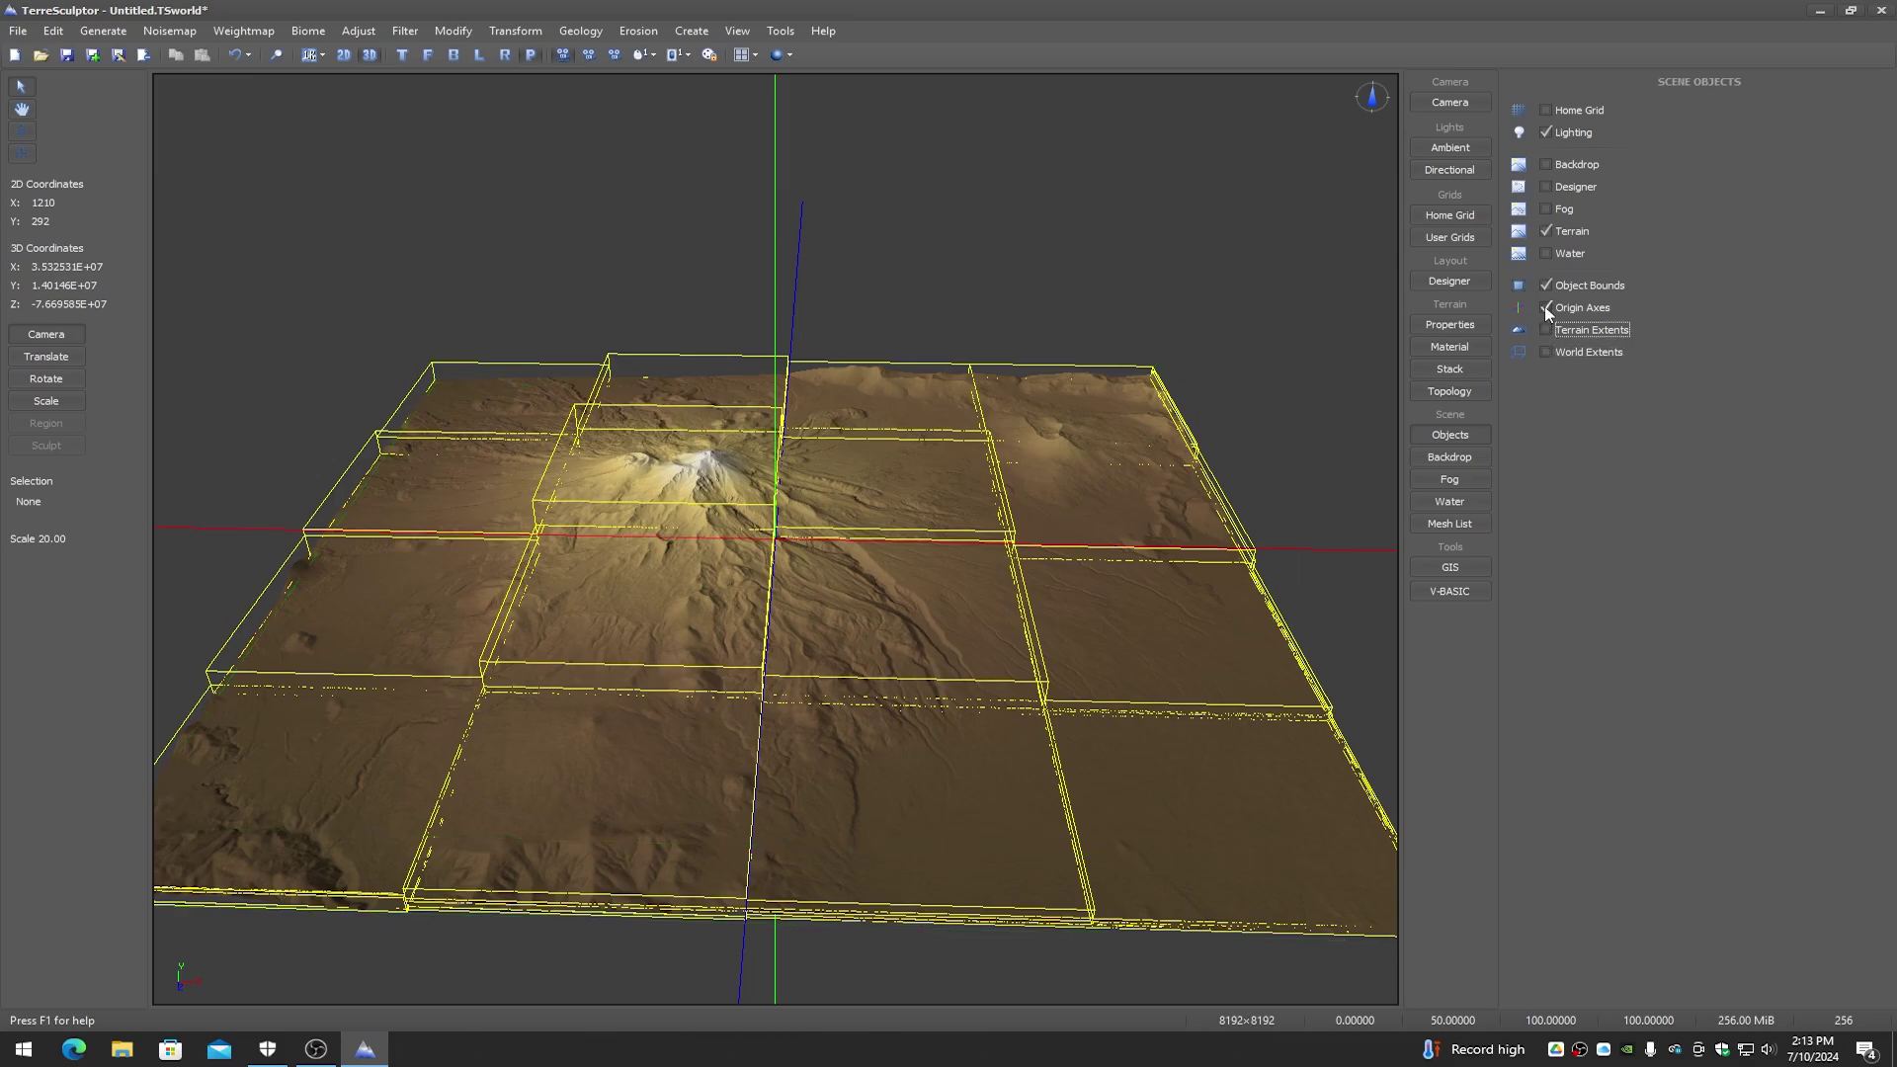
pyautogui.click(1547, 307)
pyautogui.click(1547, 285)
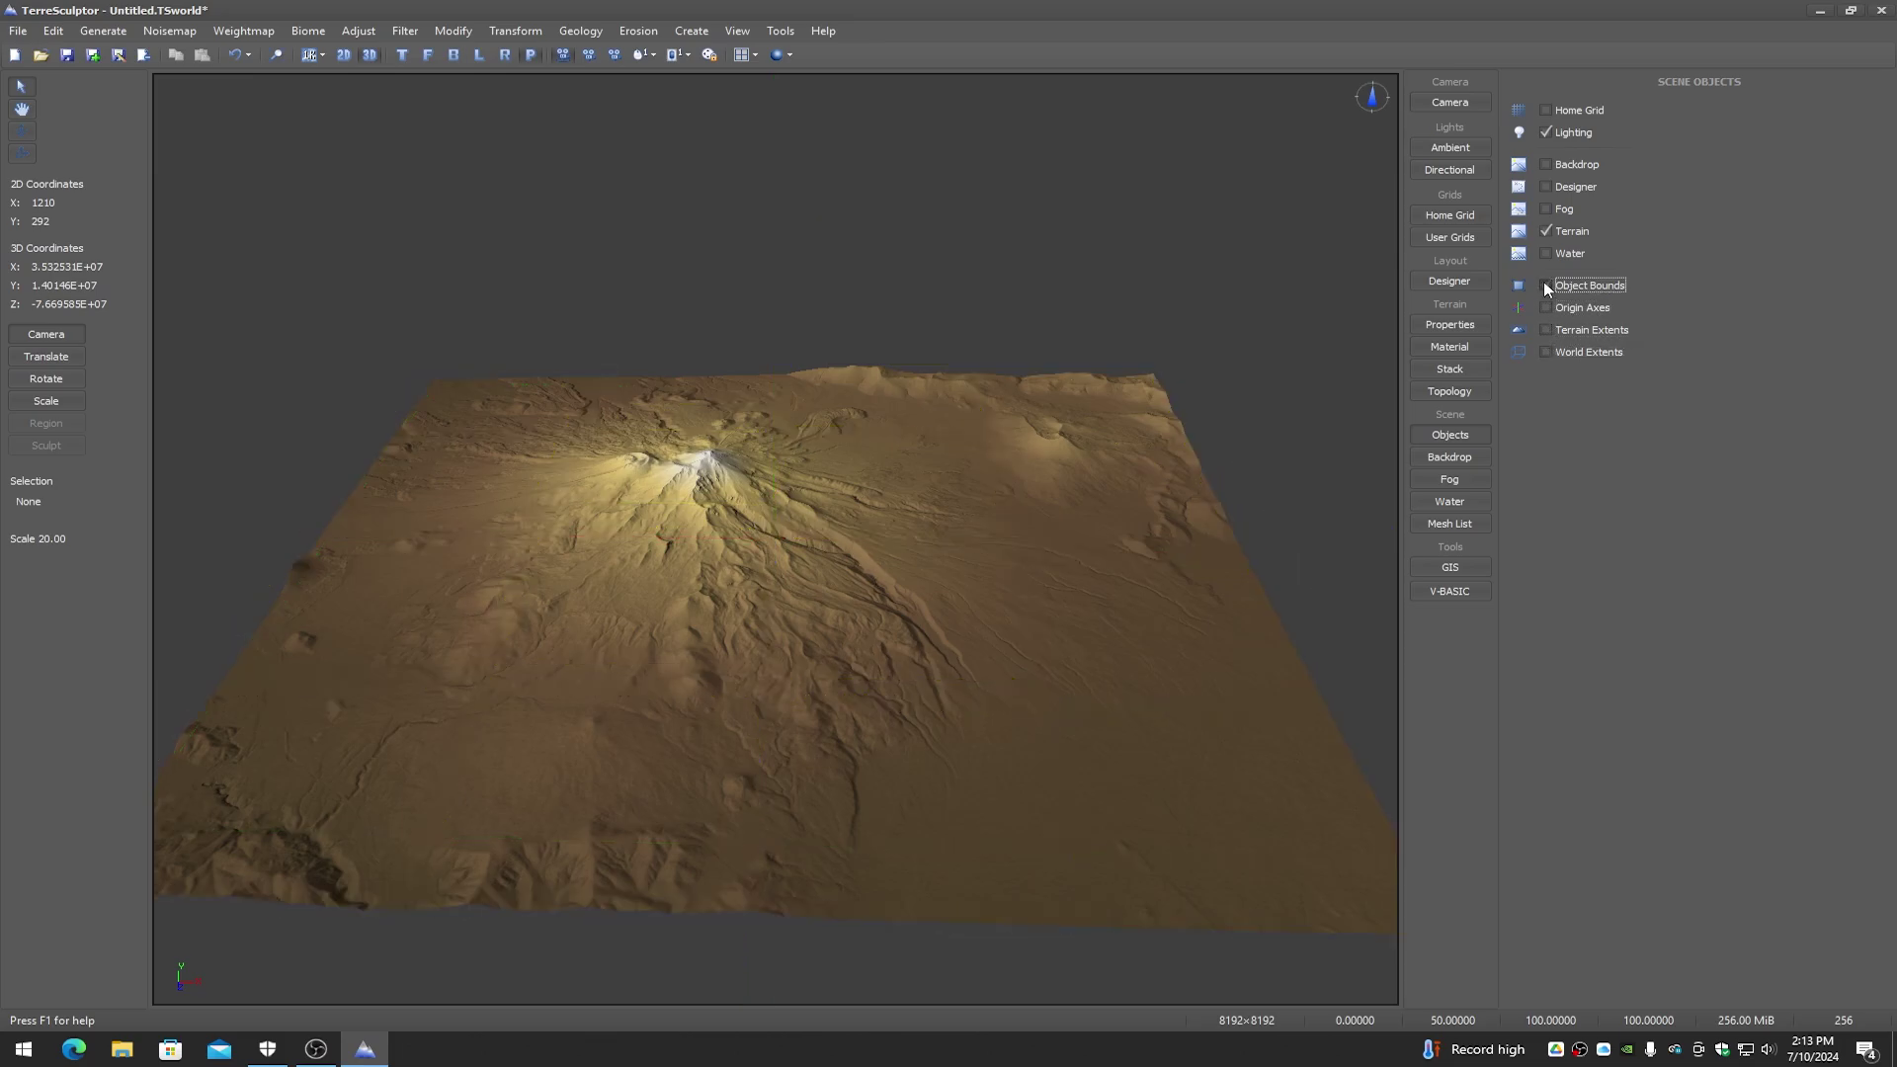
# Step: Look at the Backdrop settings and turn on the Backdrop in the scene objects
pyautogui.click(1443, 458)
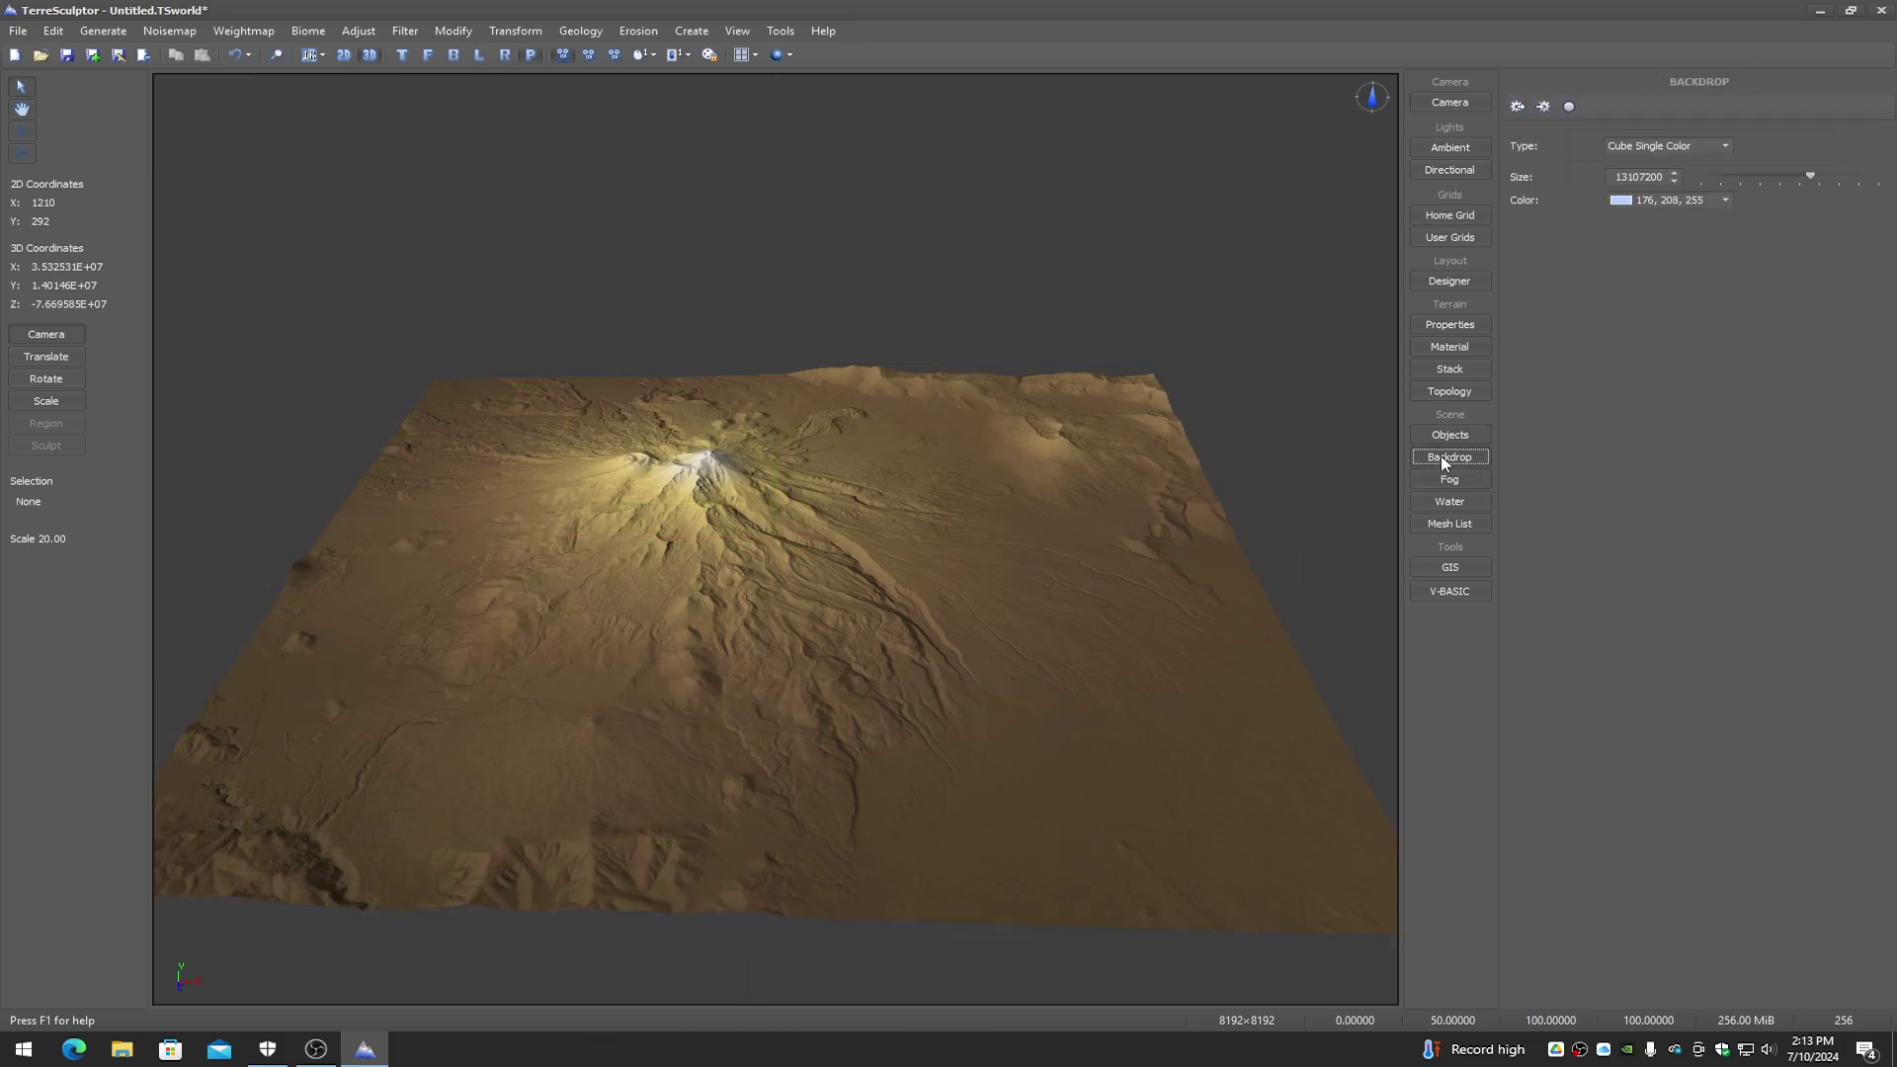
pyautogui.click(1450, 435)
pyautogui.click(1546, 164)
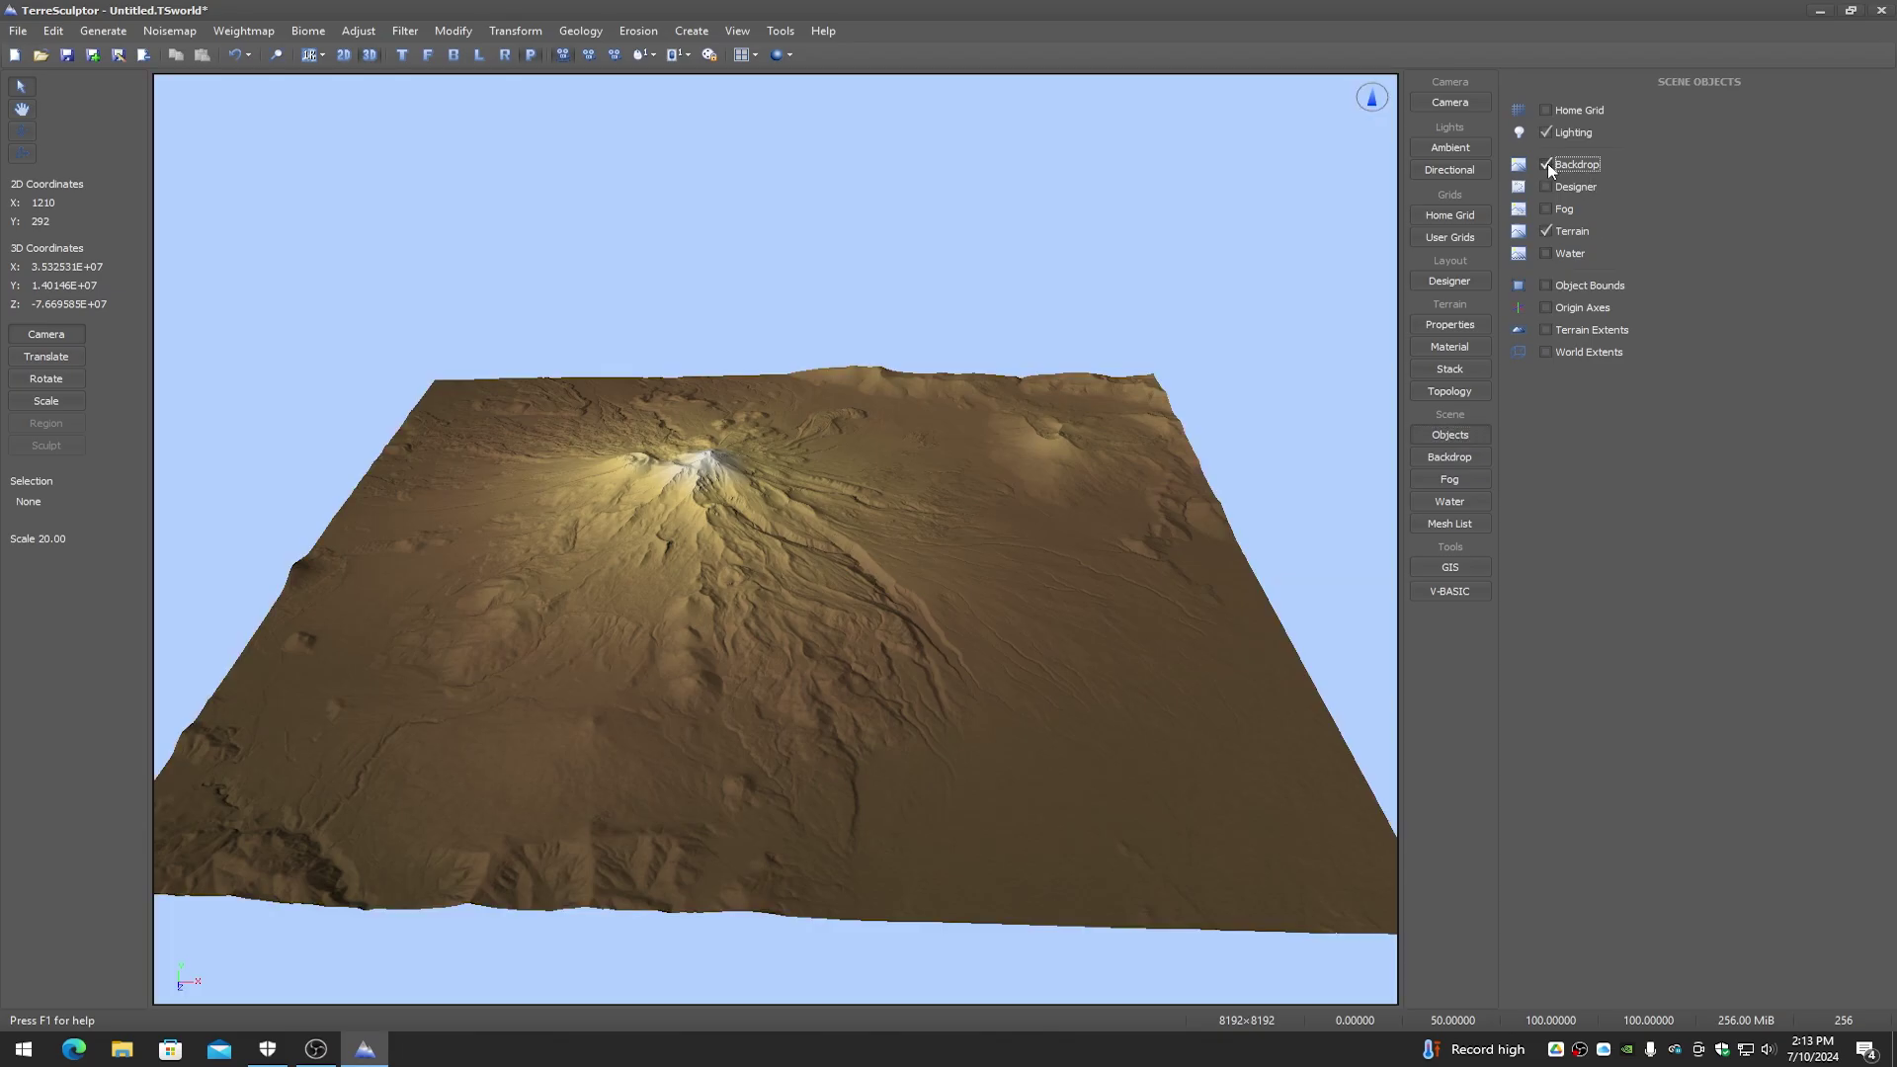
# Step: Try the Cube Gradient Color backdrop on the scene, and set the backdrop type to Cube Textured
pyautogui.click(1450, 458)
pyautogui.click(1652, 148)
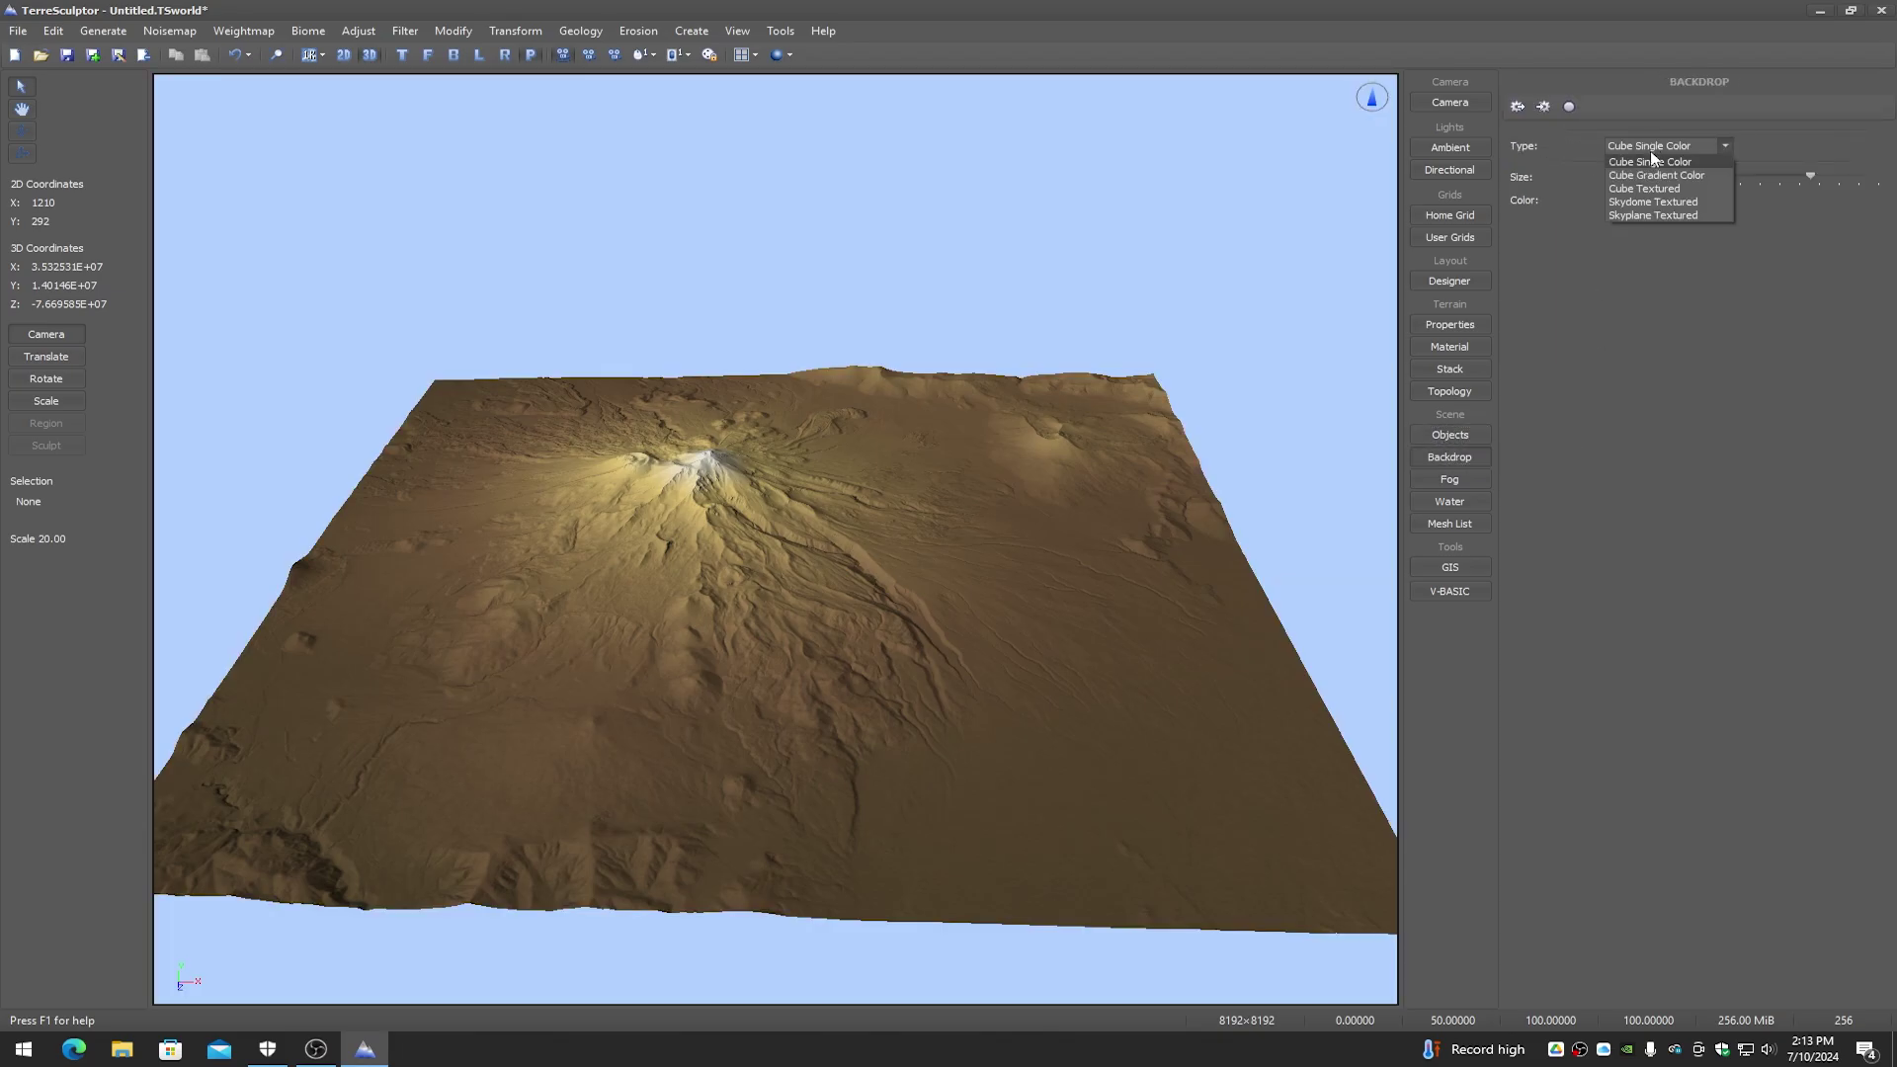
pyautogui.click(1652, 170)
pyautogui.moveTo(776, 554); pyautogui.dragTo(776, 590)
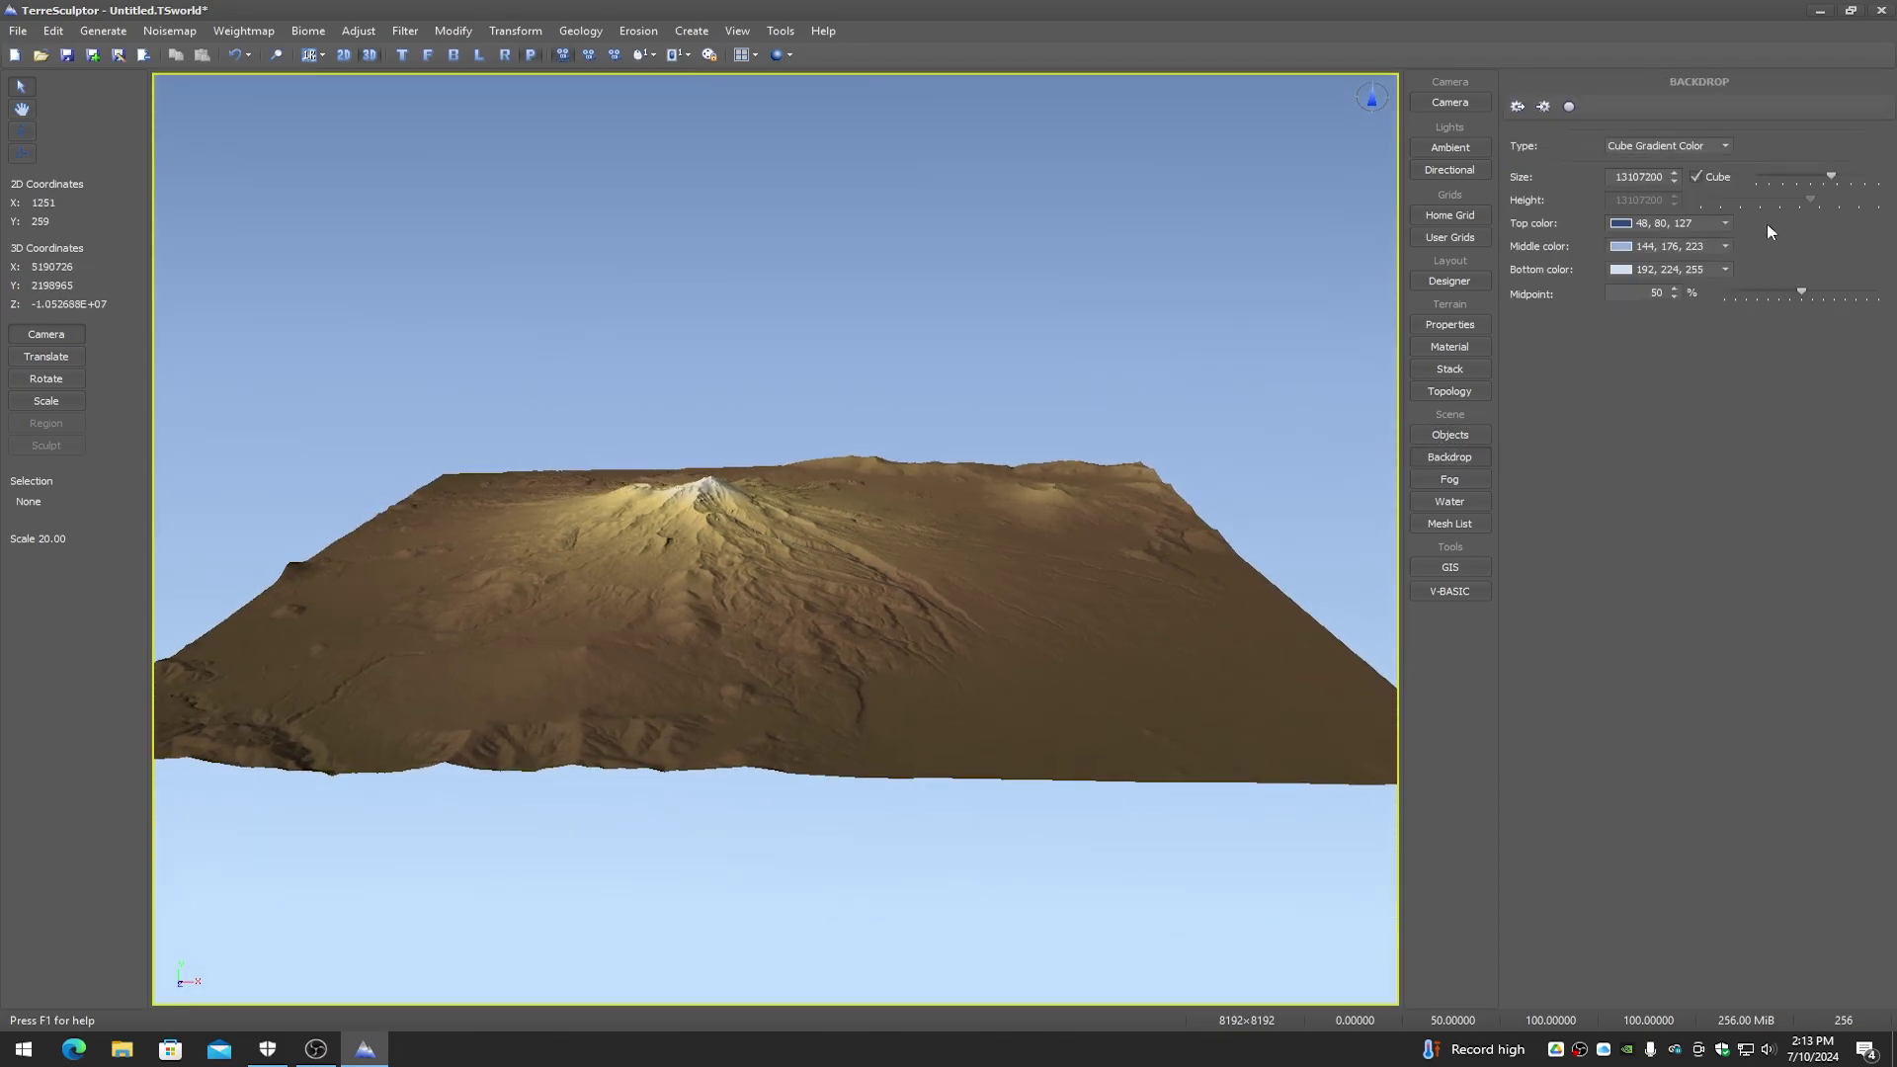
pyautogui.click(1652, 150)
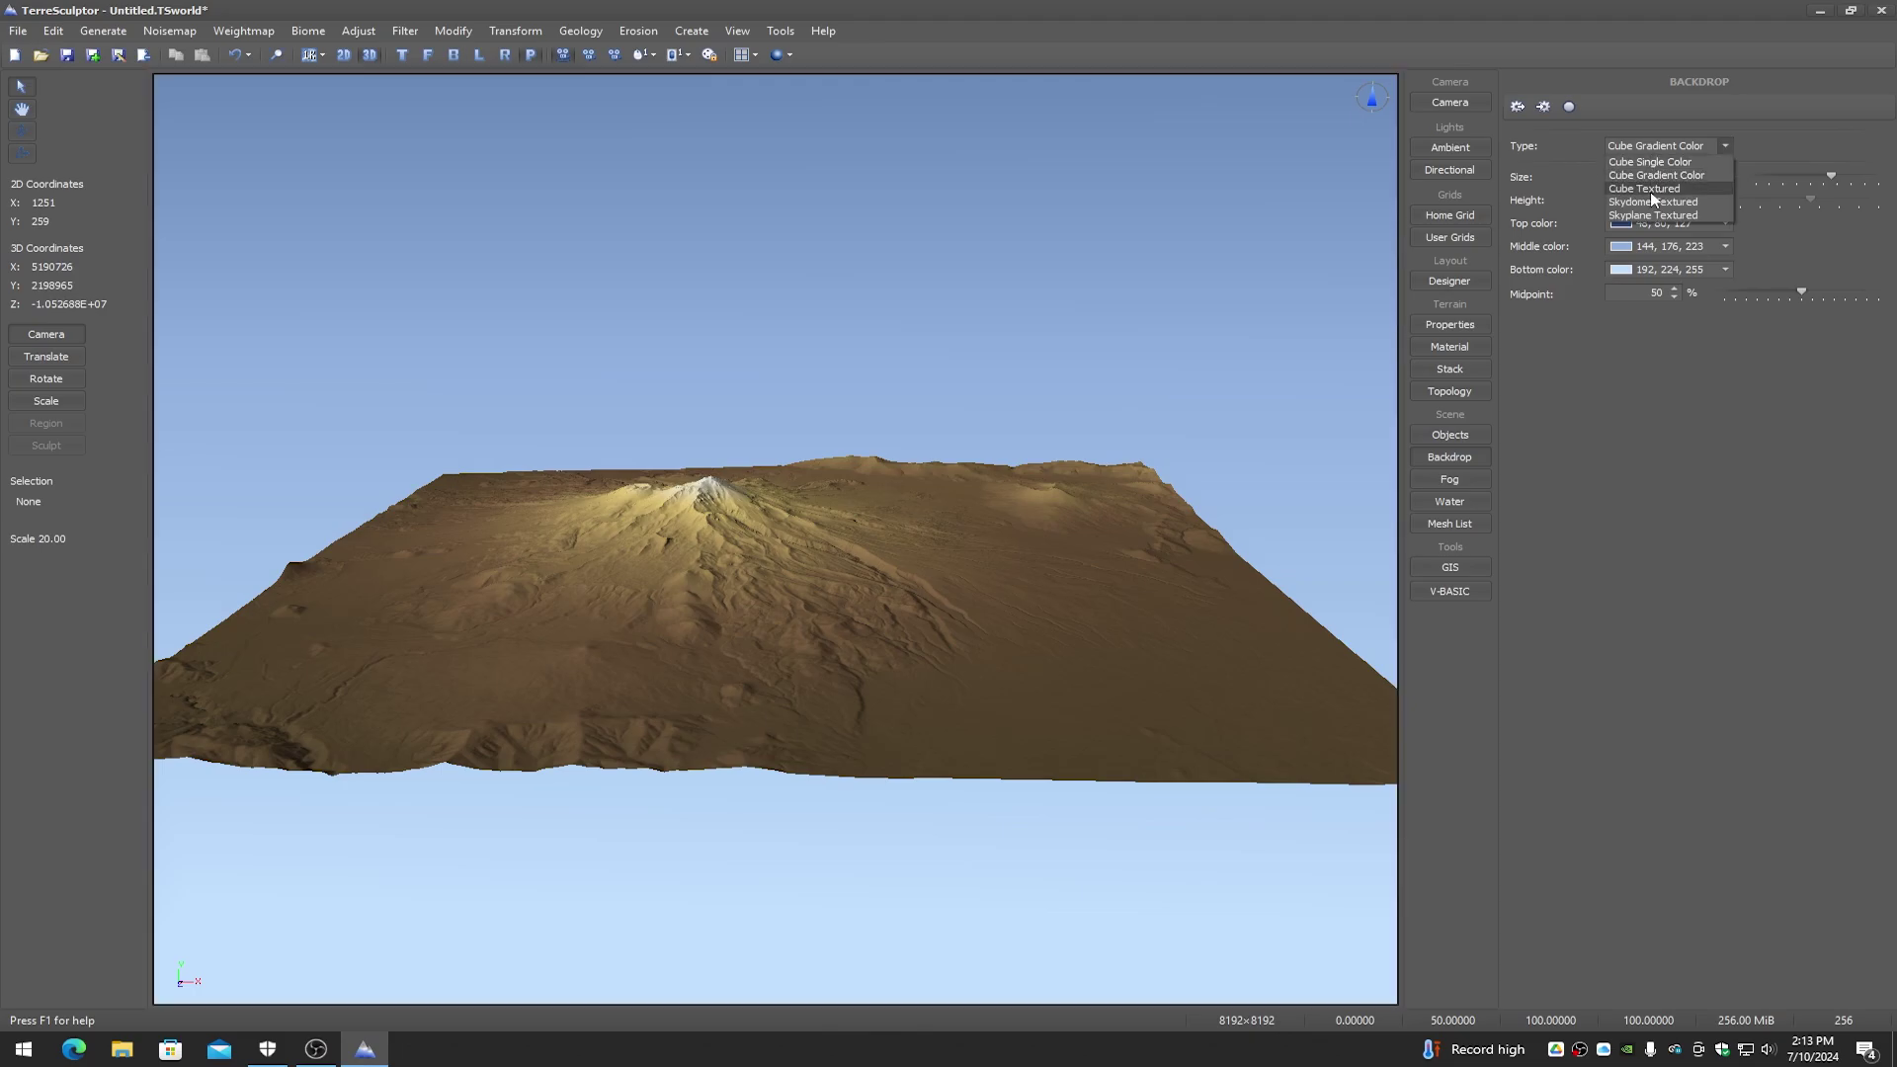
pyautogui.click(1655, 188)
pyautogui.moveTo(1030, 377); pyautogui.dragTo(988, 385)
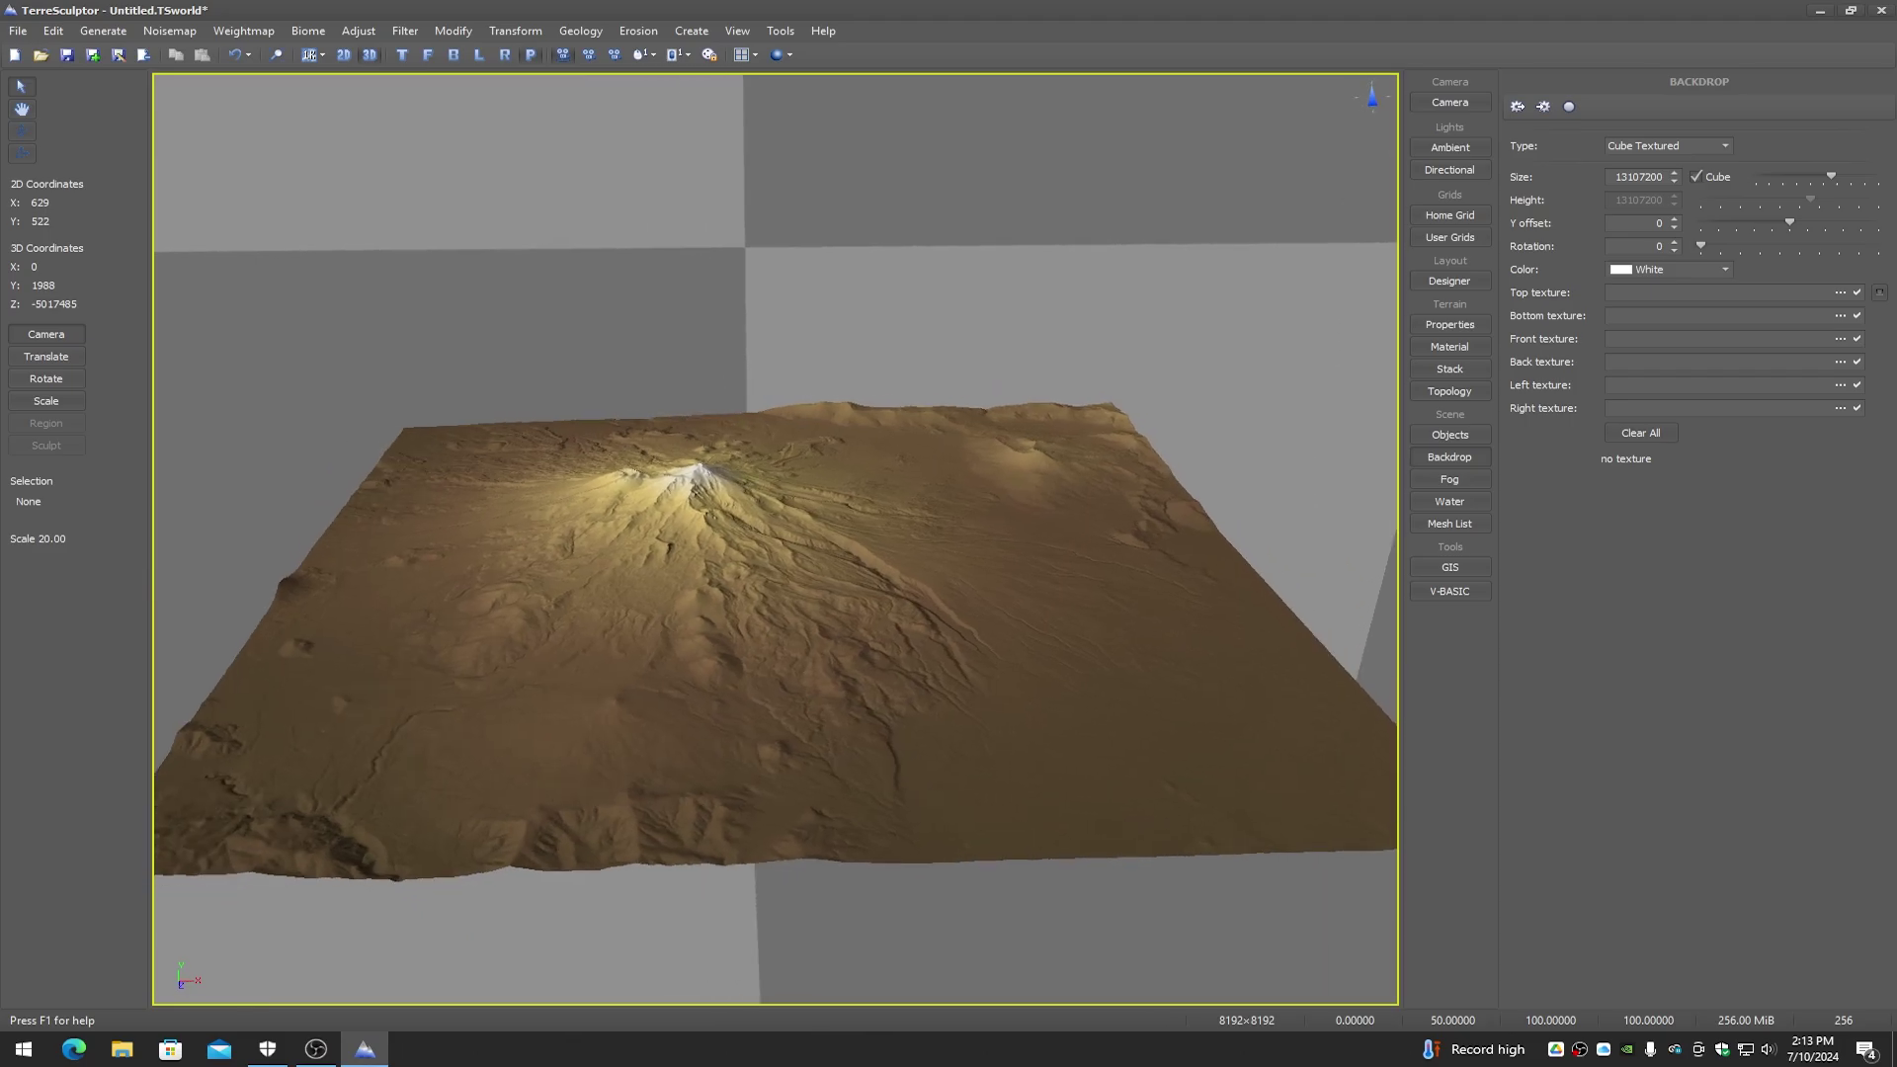
# Step: Look at the Fog settings, and turn on Fog and turn off the Backdrop in the scene objects
pyautogui.click(1453, 480)
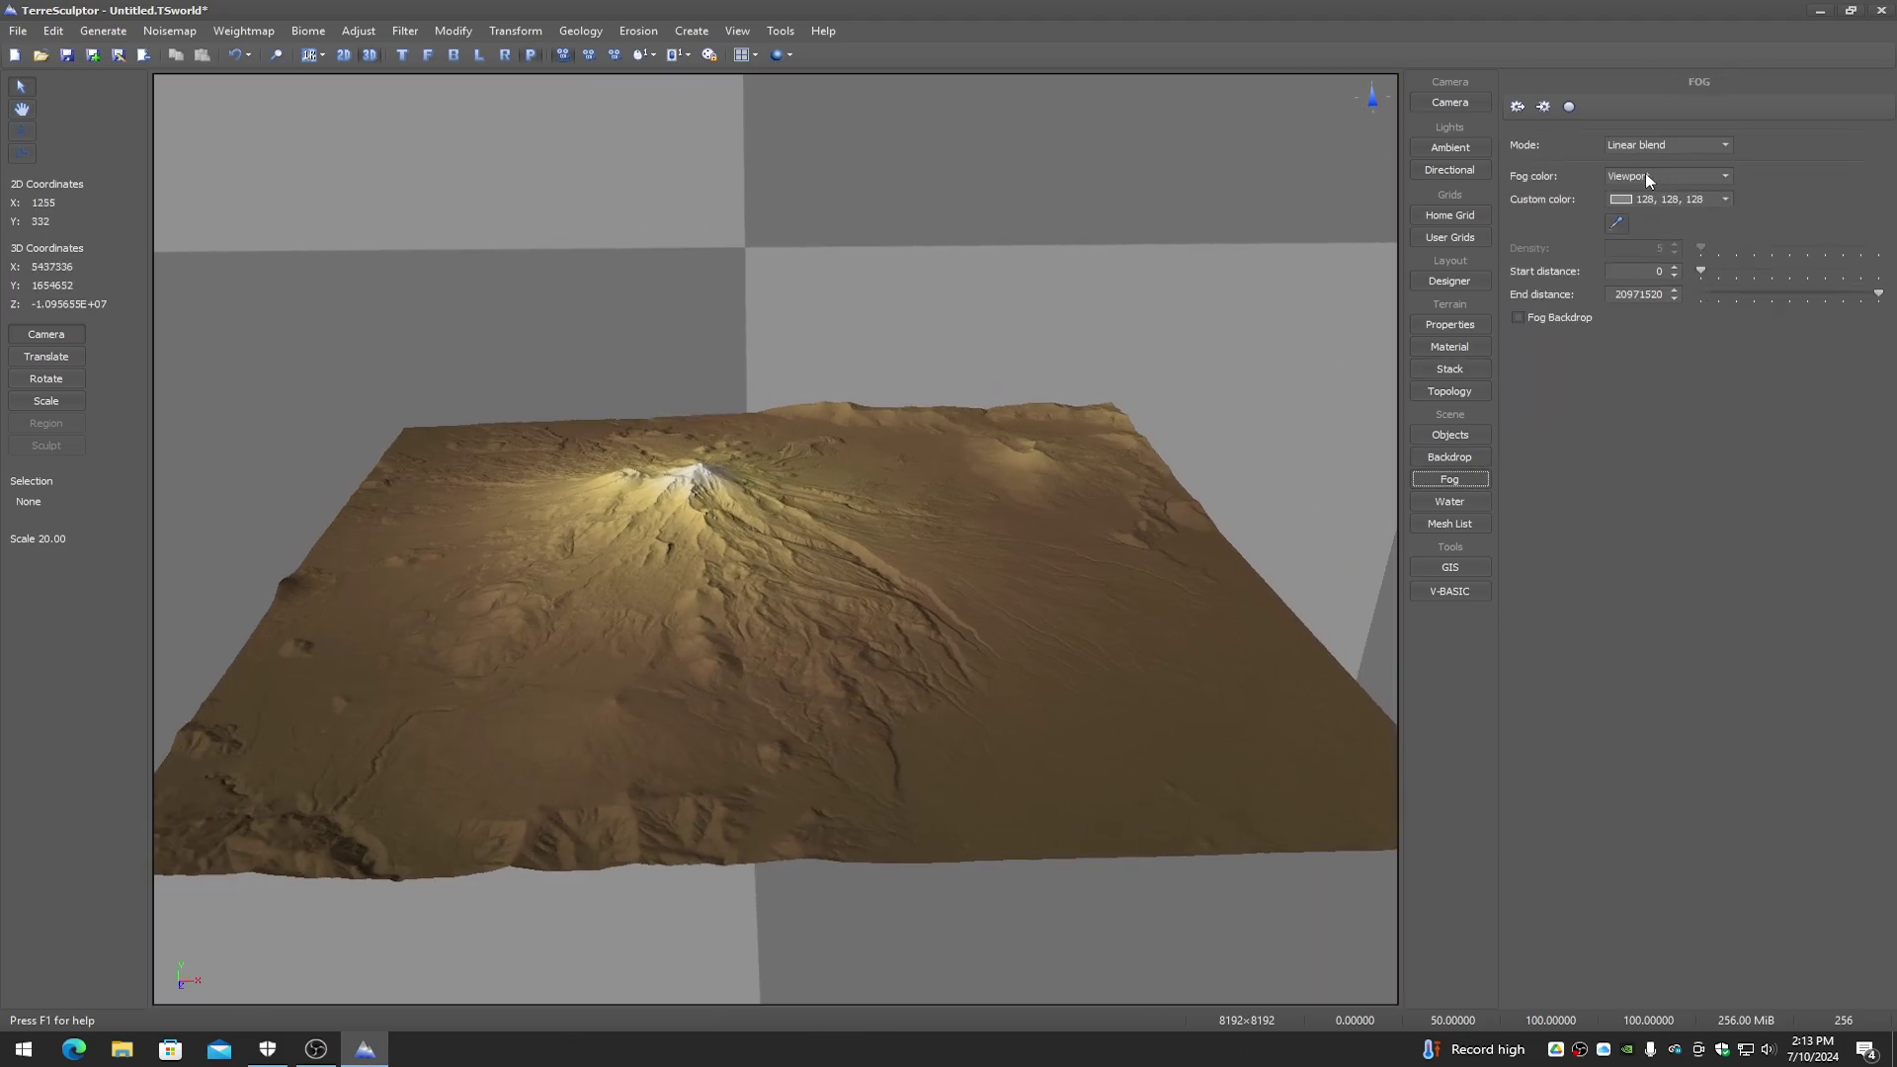
pyautogui.click(1462, 436)
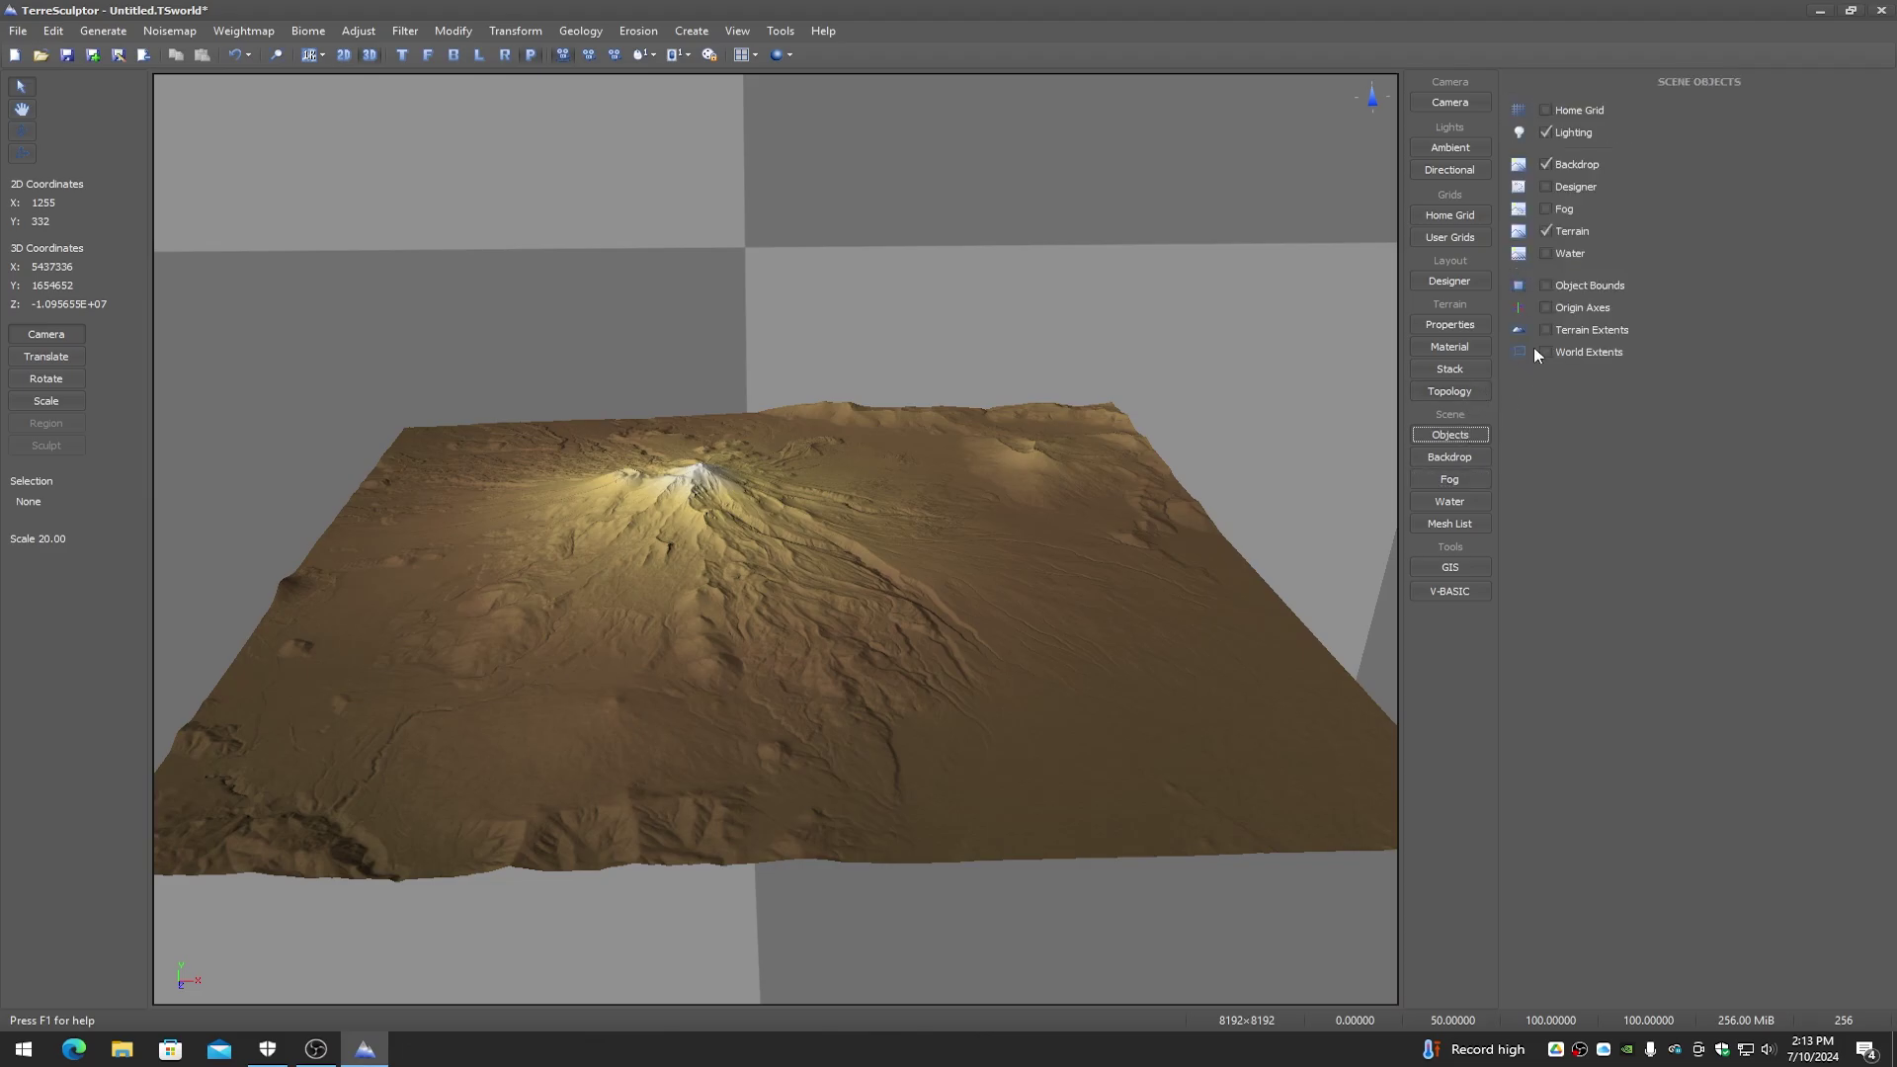
pyautogui.click(1548, 210)
pyautogui.click(1549, 165)
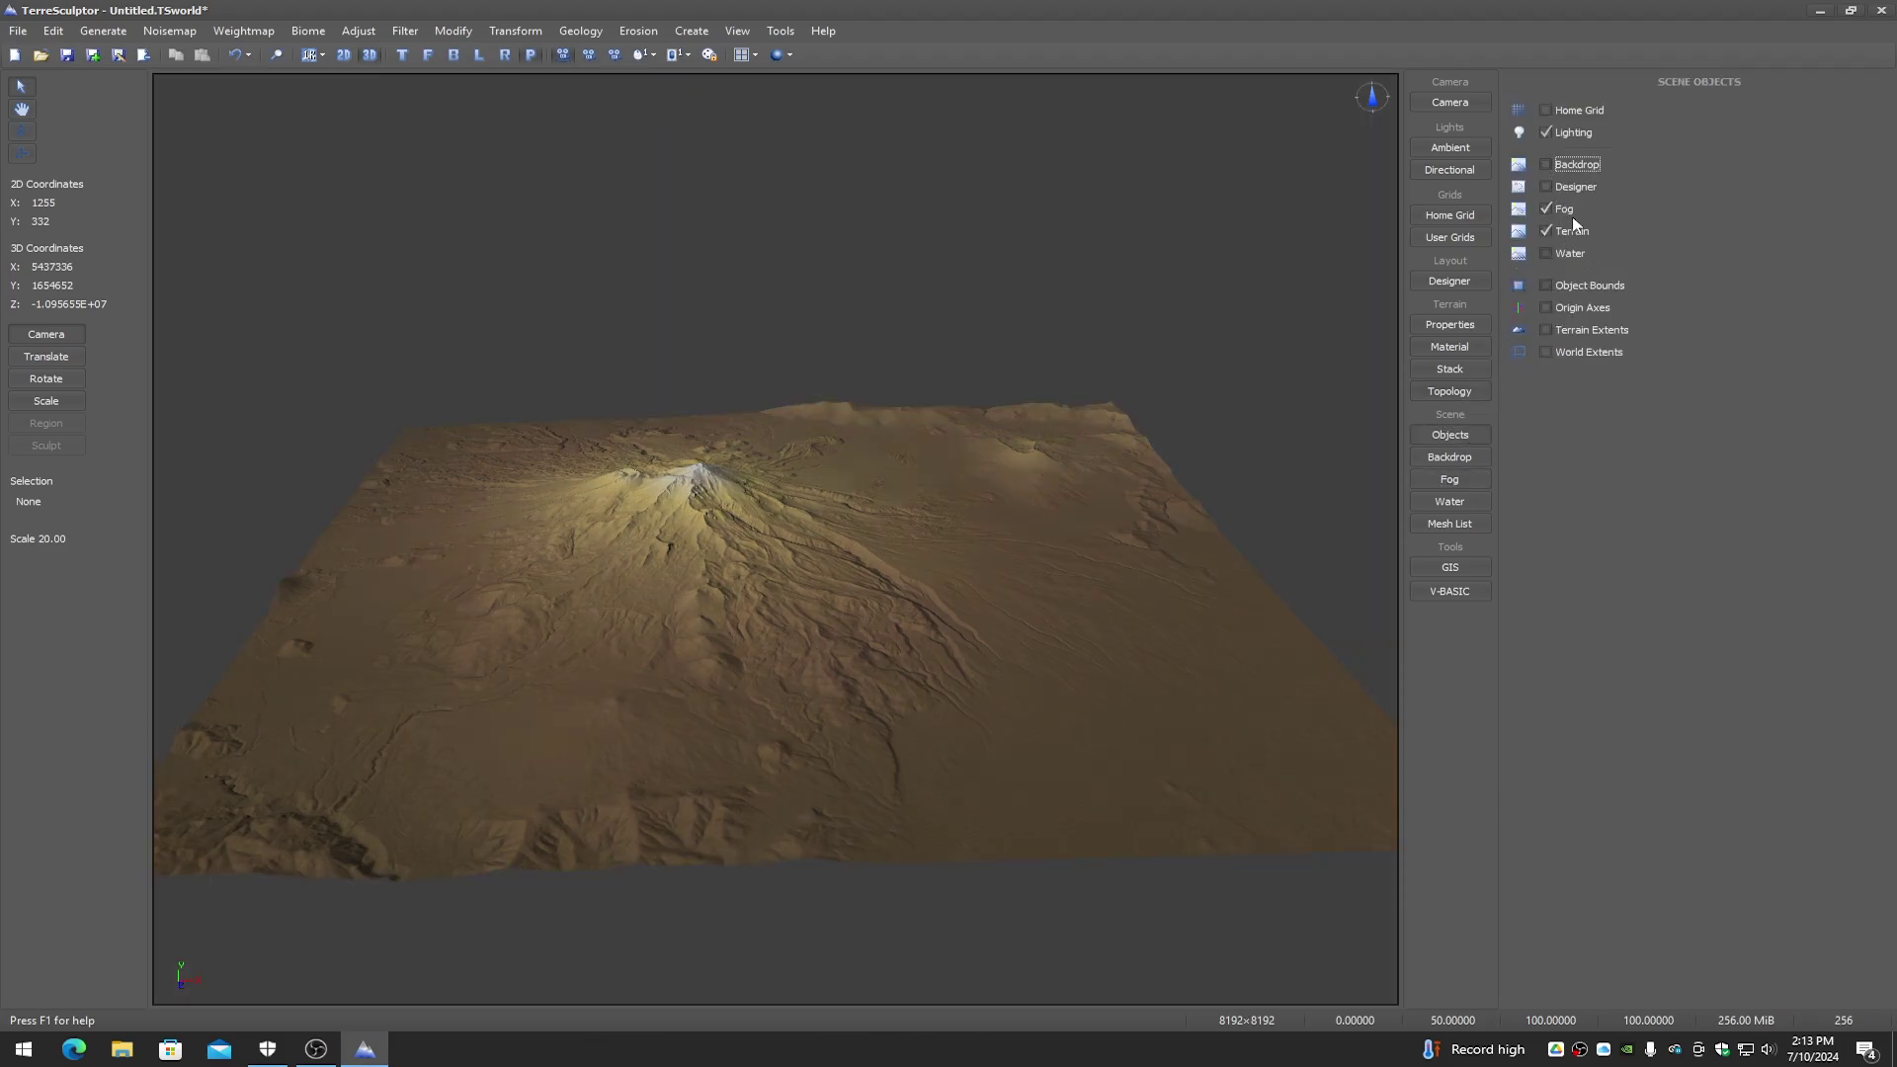
# Step: Try adjusting the fog's start and end distances, and turn Fog off in the scene objects
pyautogui.click(1455, 485)
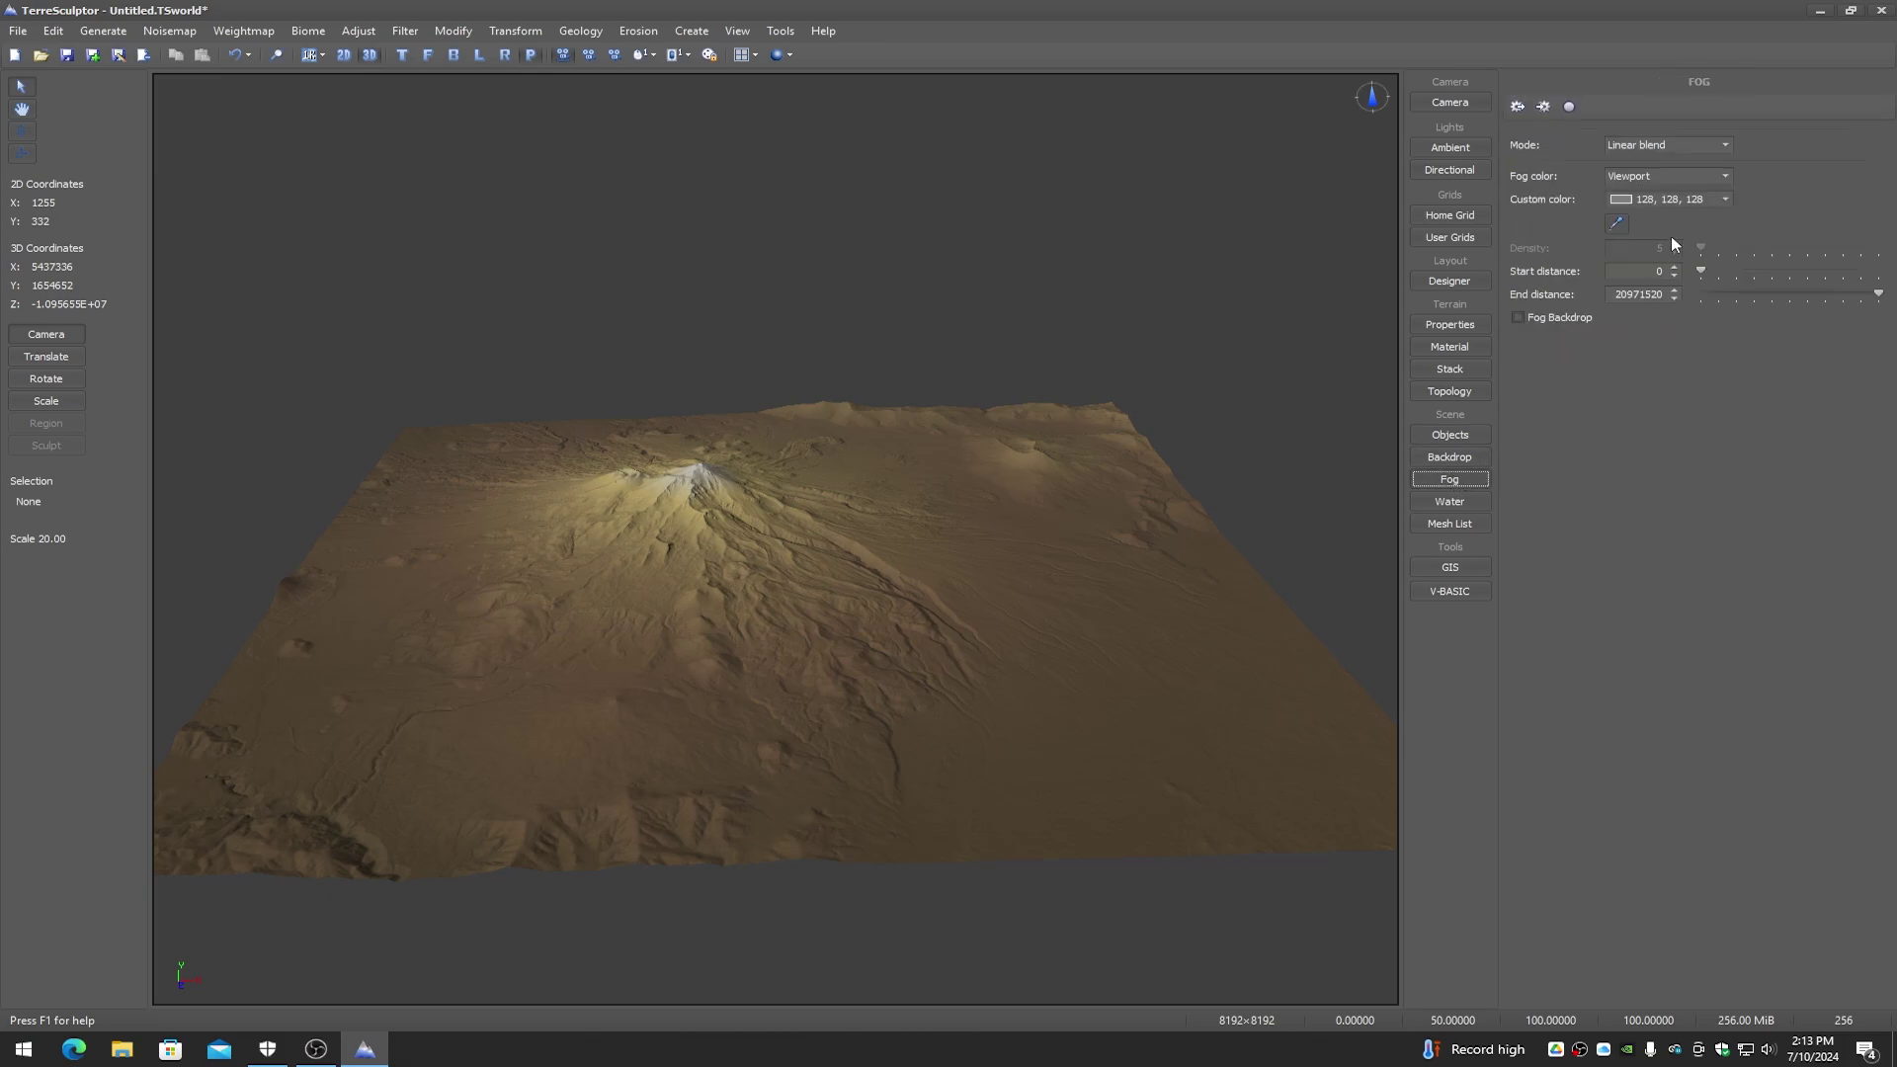
pyautogui.moveTo(1703, 273)
pyautogui.mouseDown()
pyautogui.moveTo(1753, 267)
pyautogui.moveTo(1697, 276)
pyautogui.mouseUp()
pyautogui.moveTo(1871, 298)
pyautogui.mouseDown()
pyautogui.moveTo(1746, 306)
pyautogui.moveTo(1877, 297)
pyautogui.mouseUp()
pyautogui.click(1450, 433)
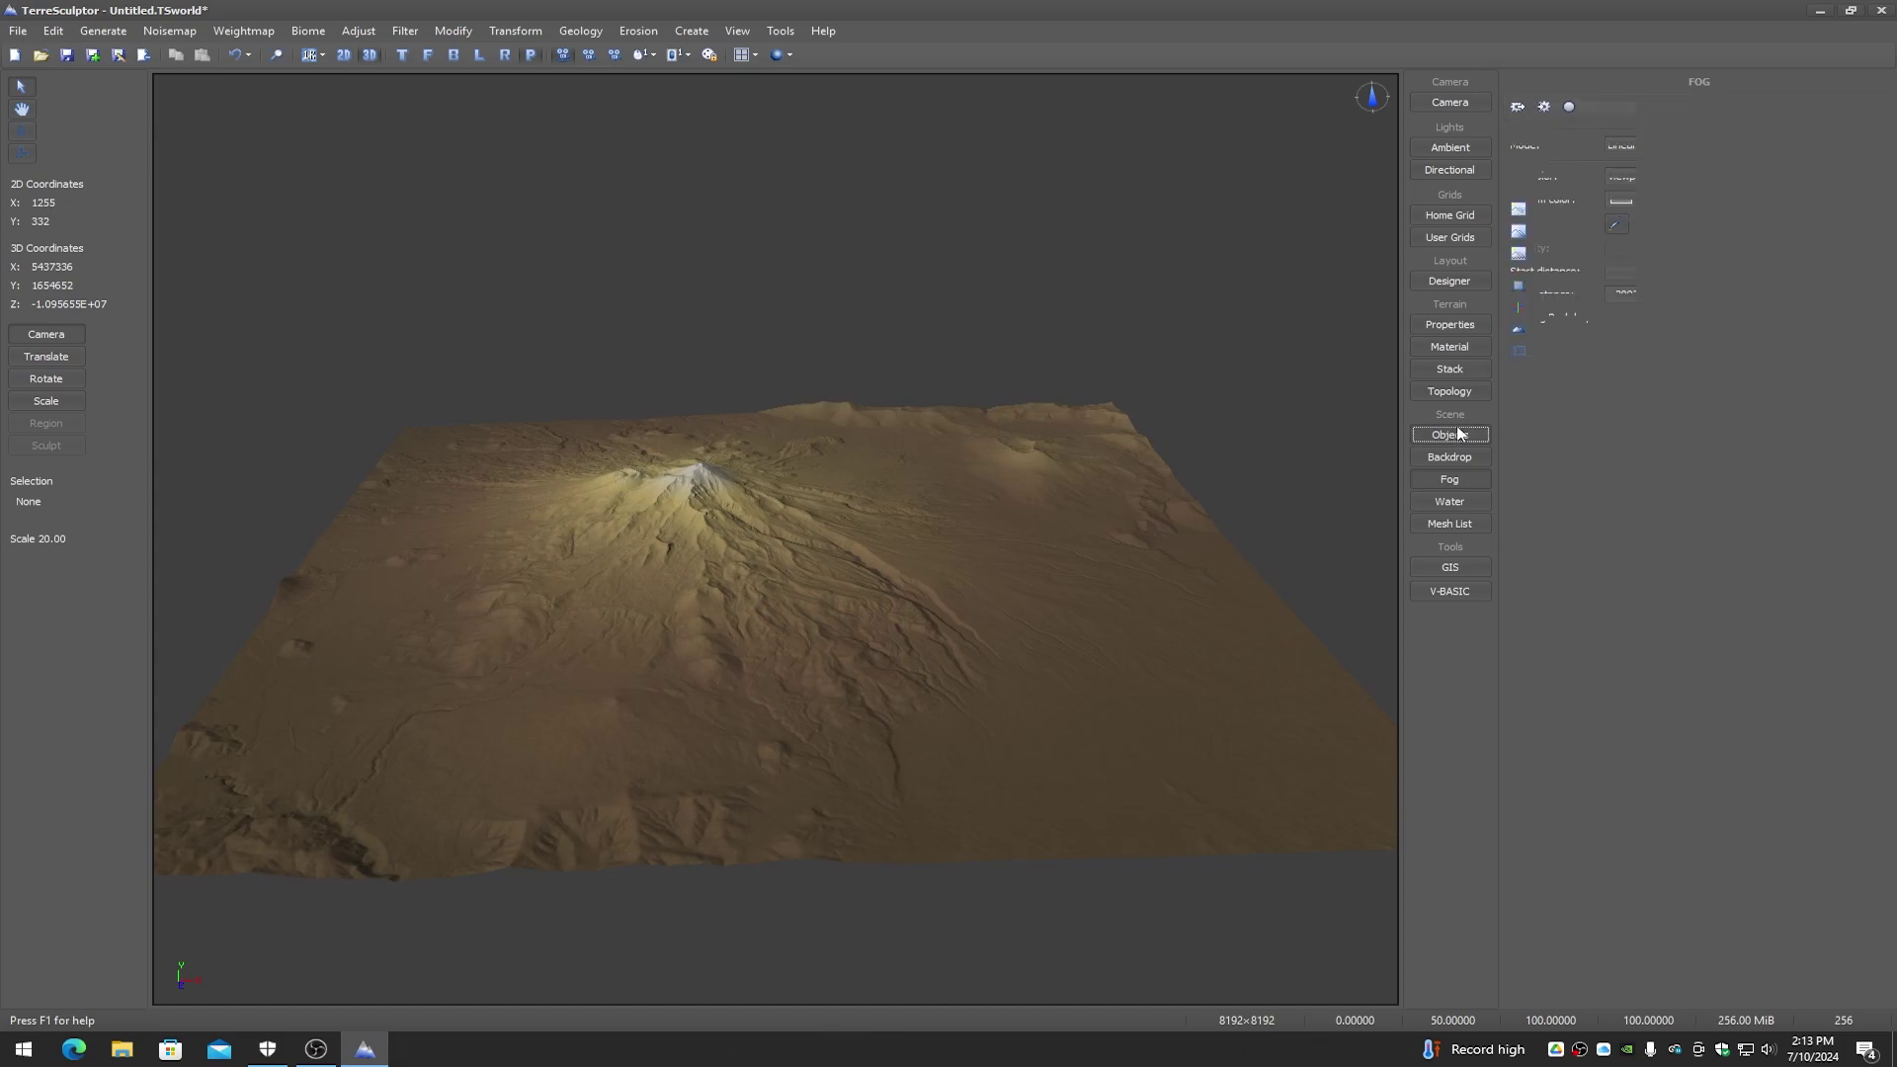
pyautogui.click(1547, 208)
# Step: Look through the Water settings, the Mesh List, the terrain's GIS properties and the V-BASIC script editor
pyautogui.click(1450, 501)
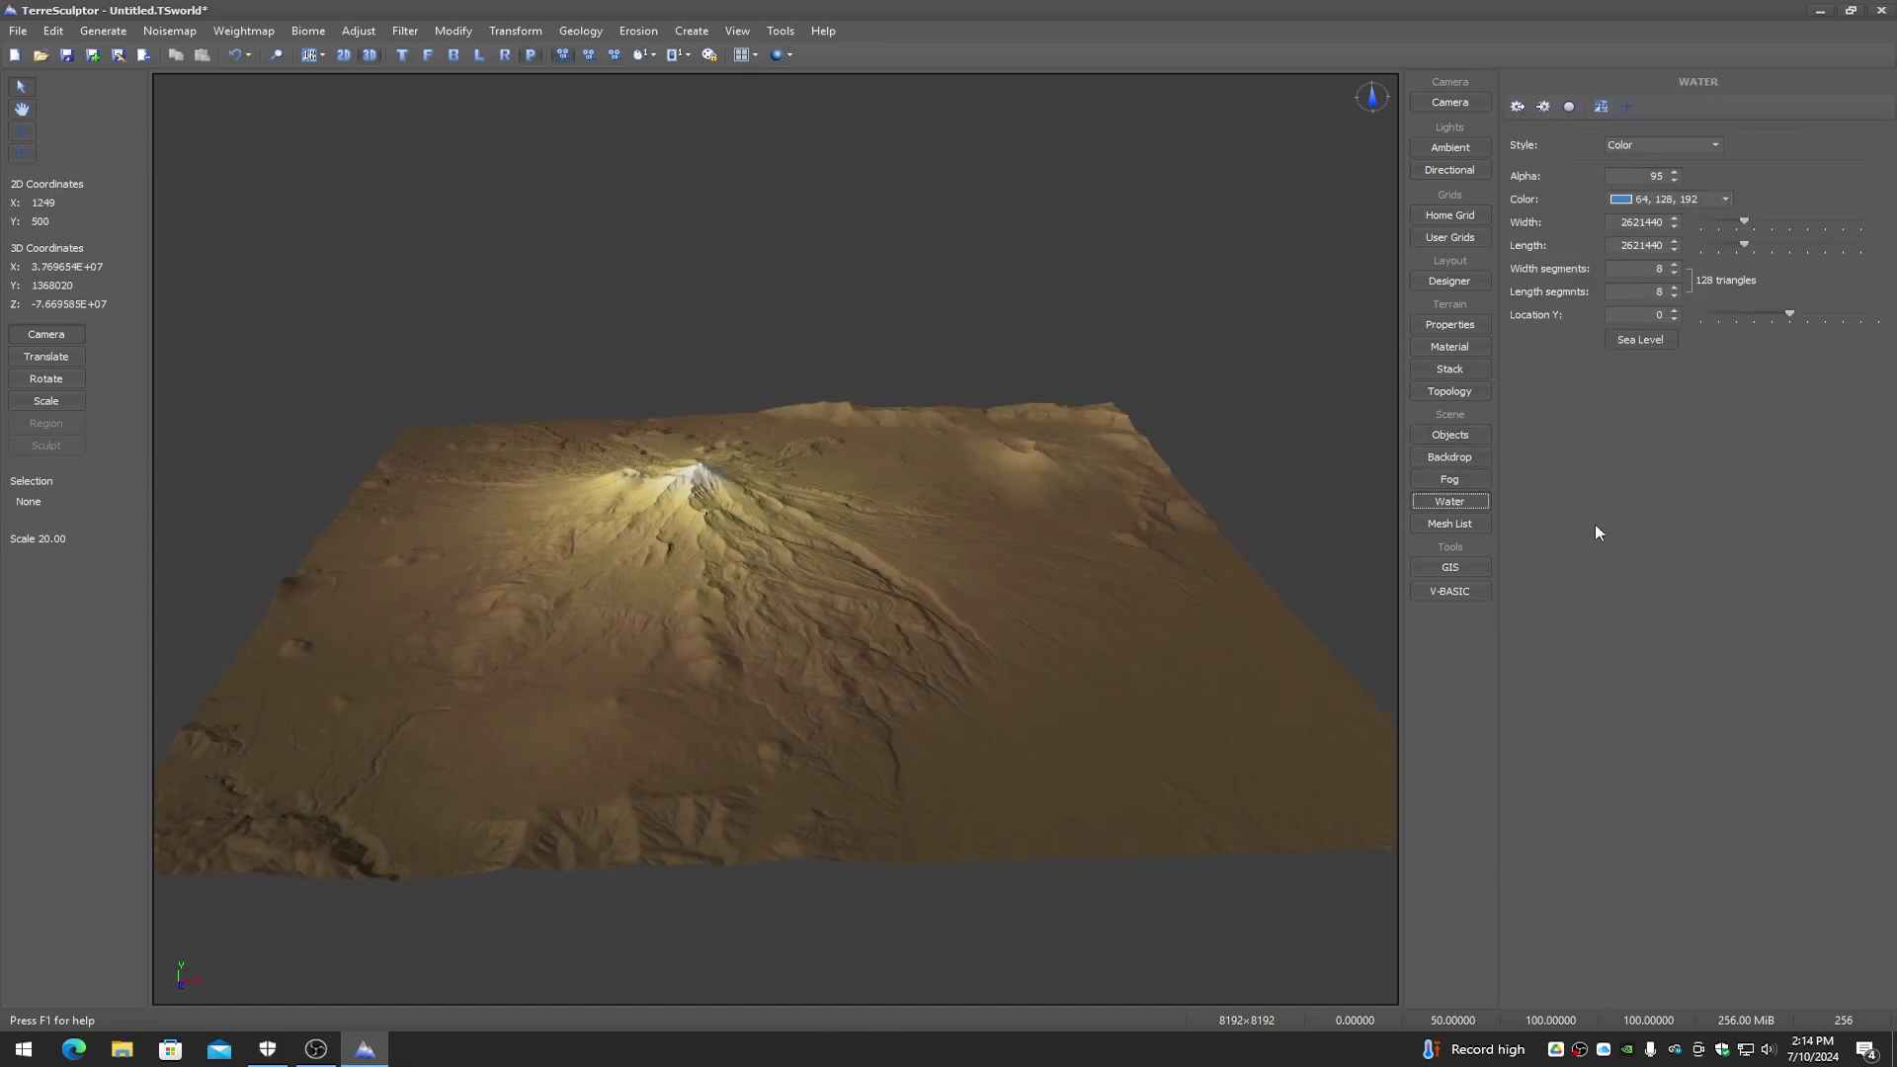
pyautogui.click(1455, 527)
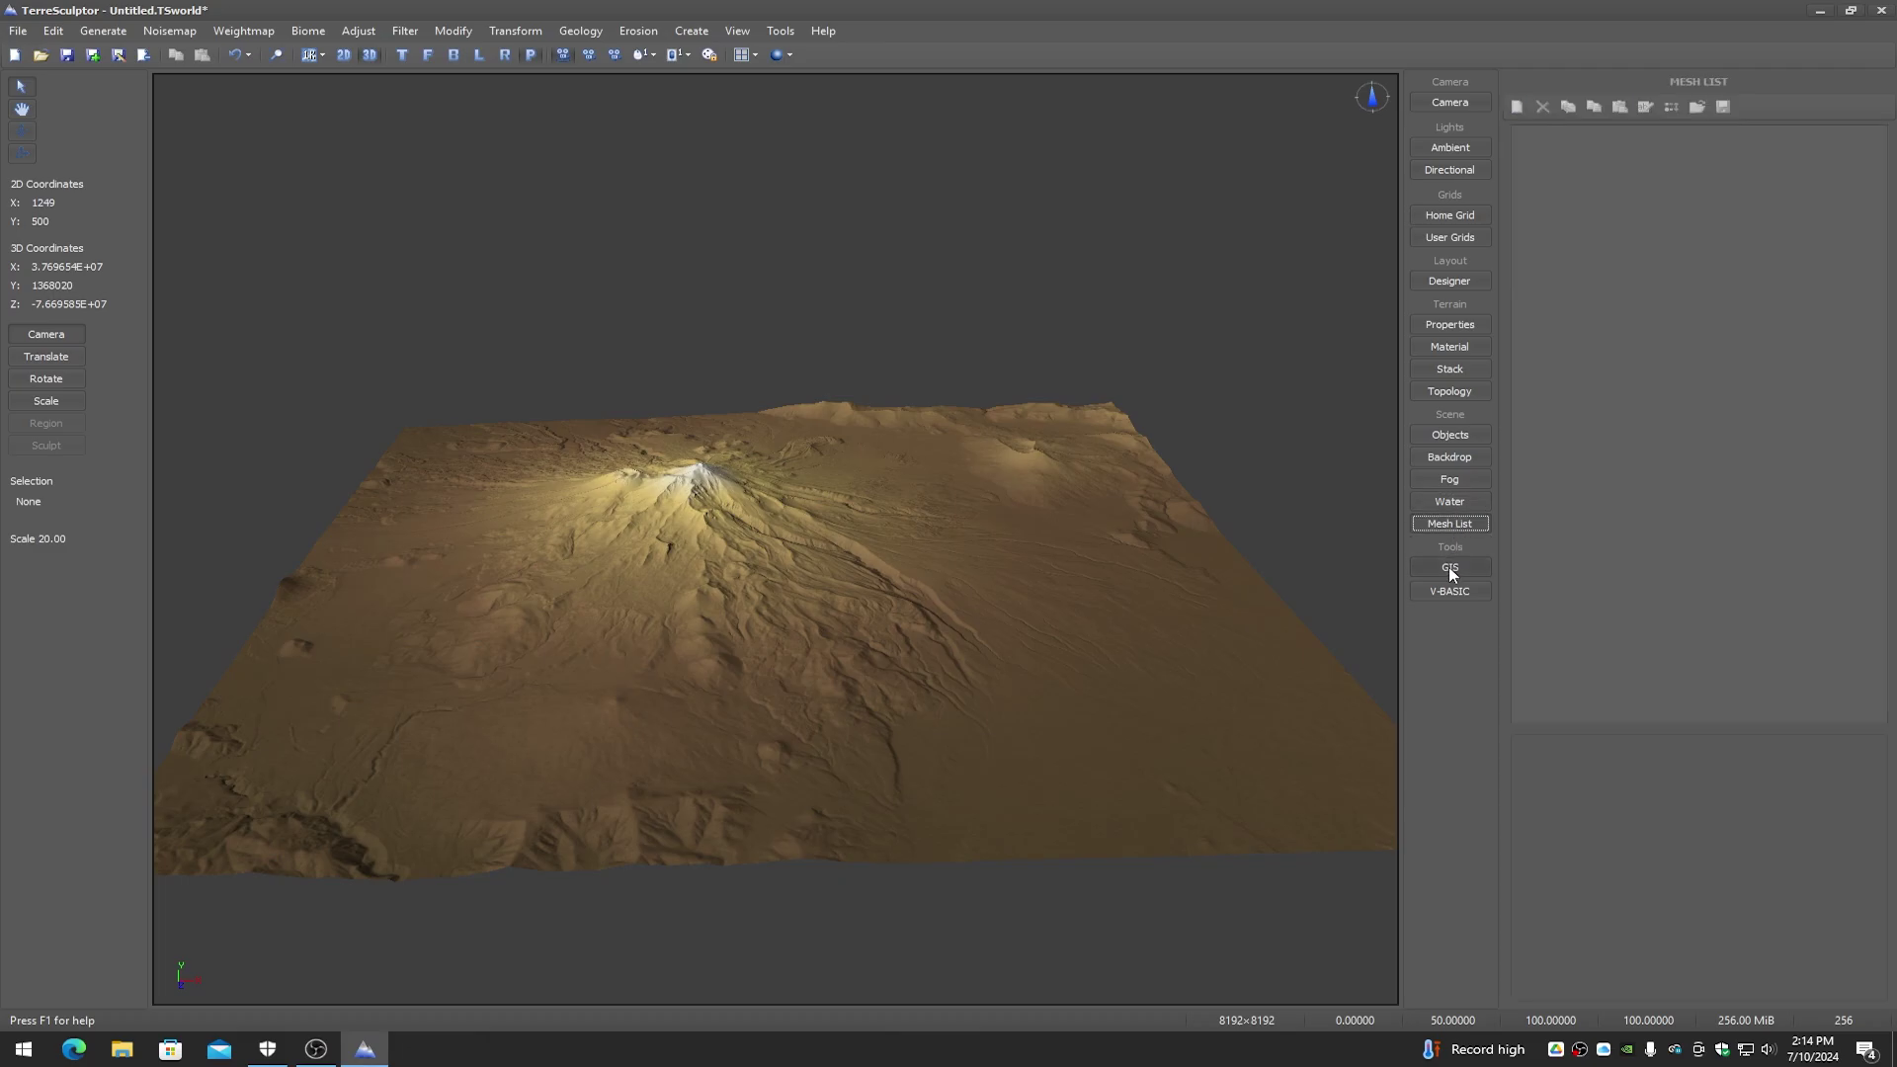
pyautogui.click(1451, 570)
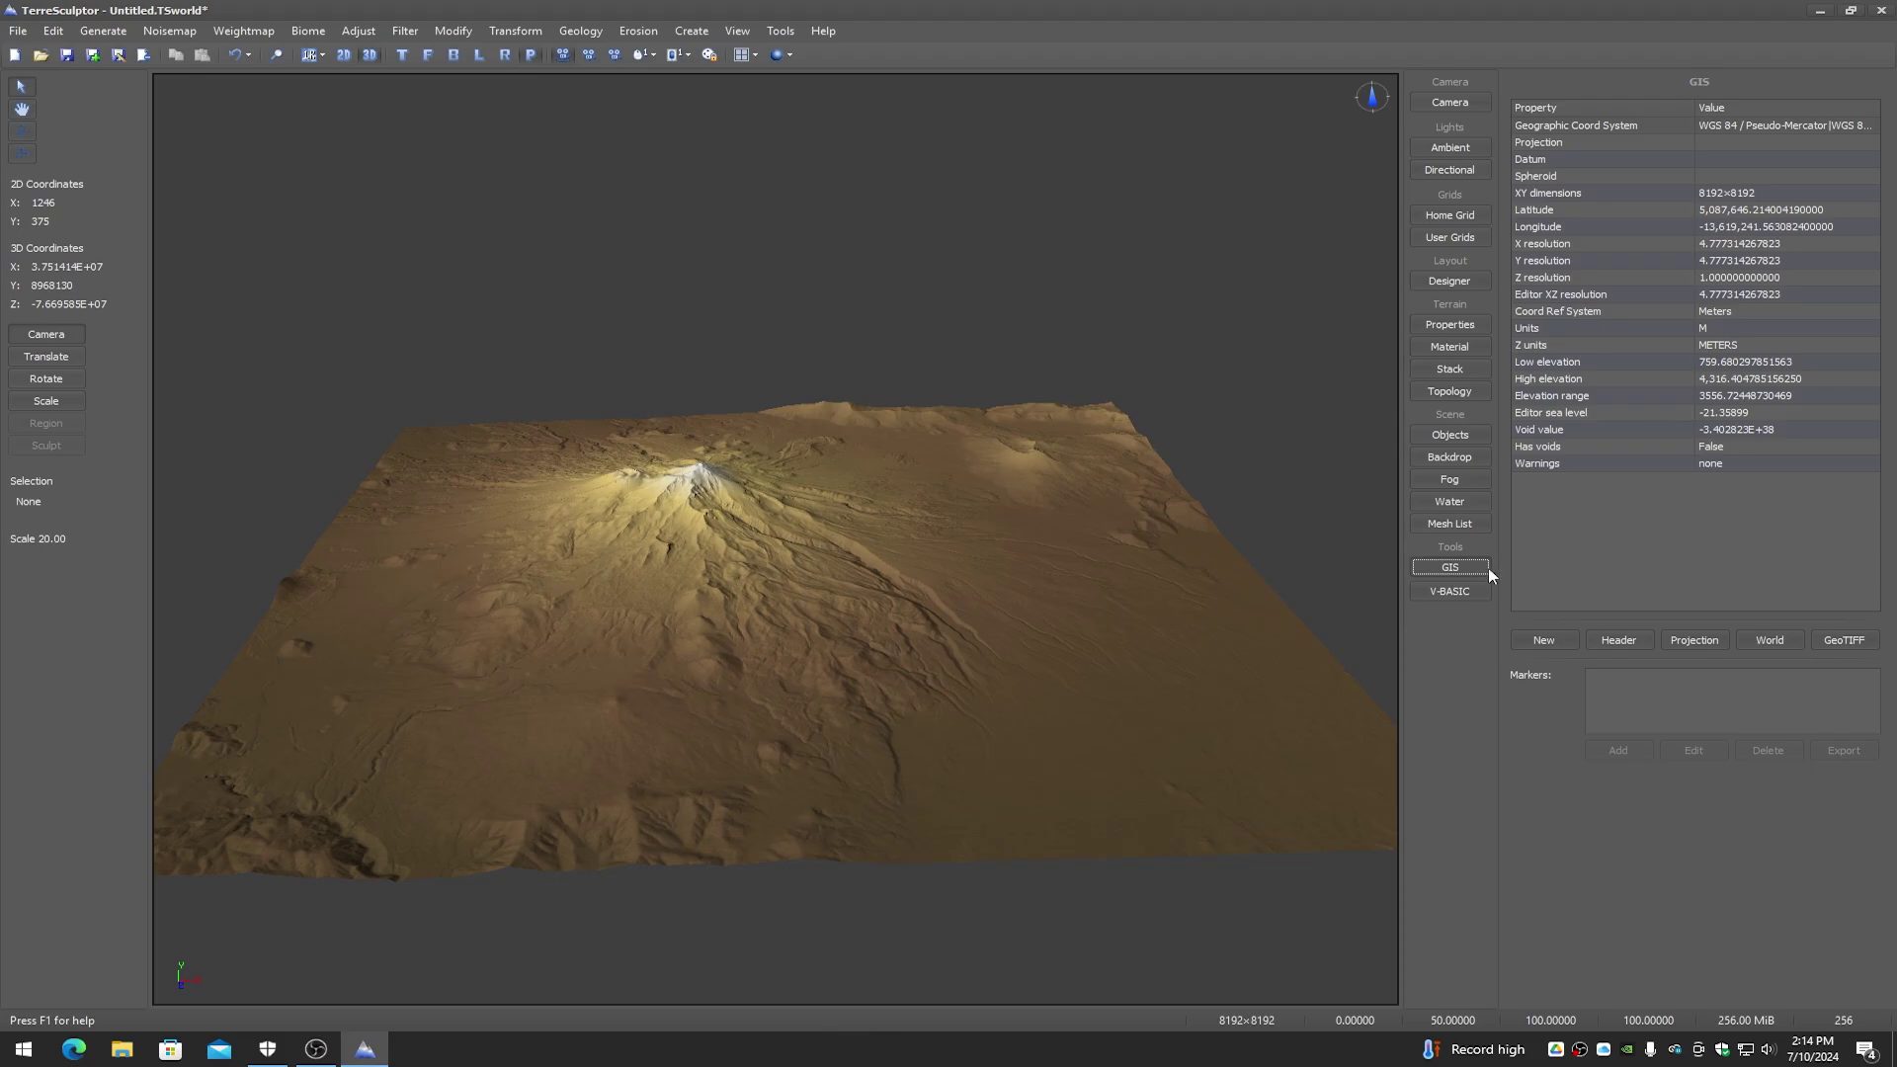
pyautogui.click(1454, 592)
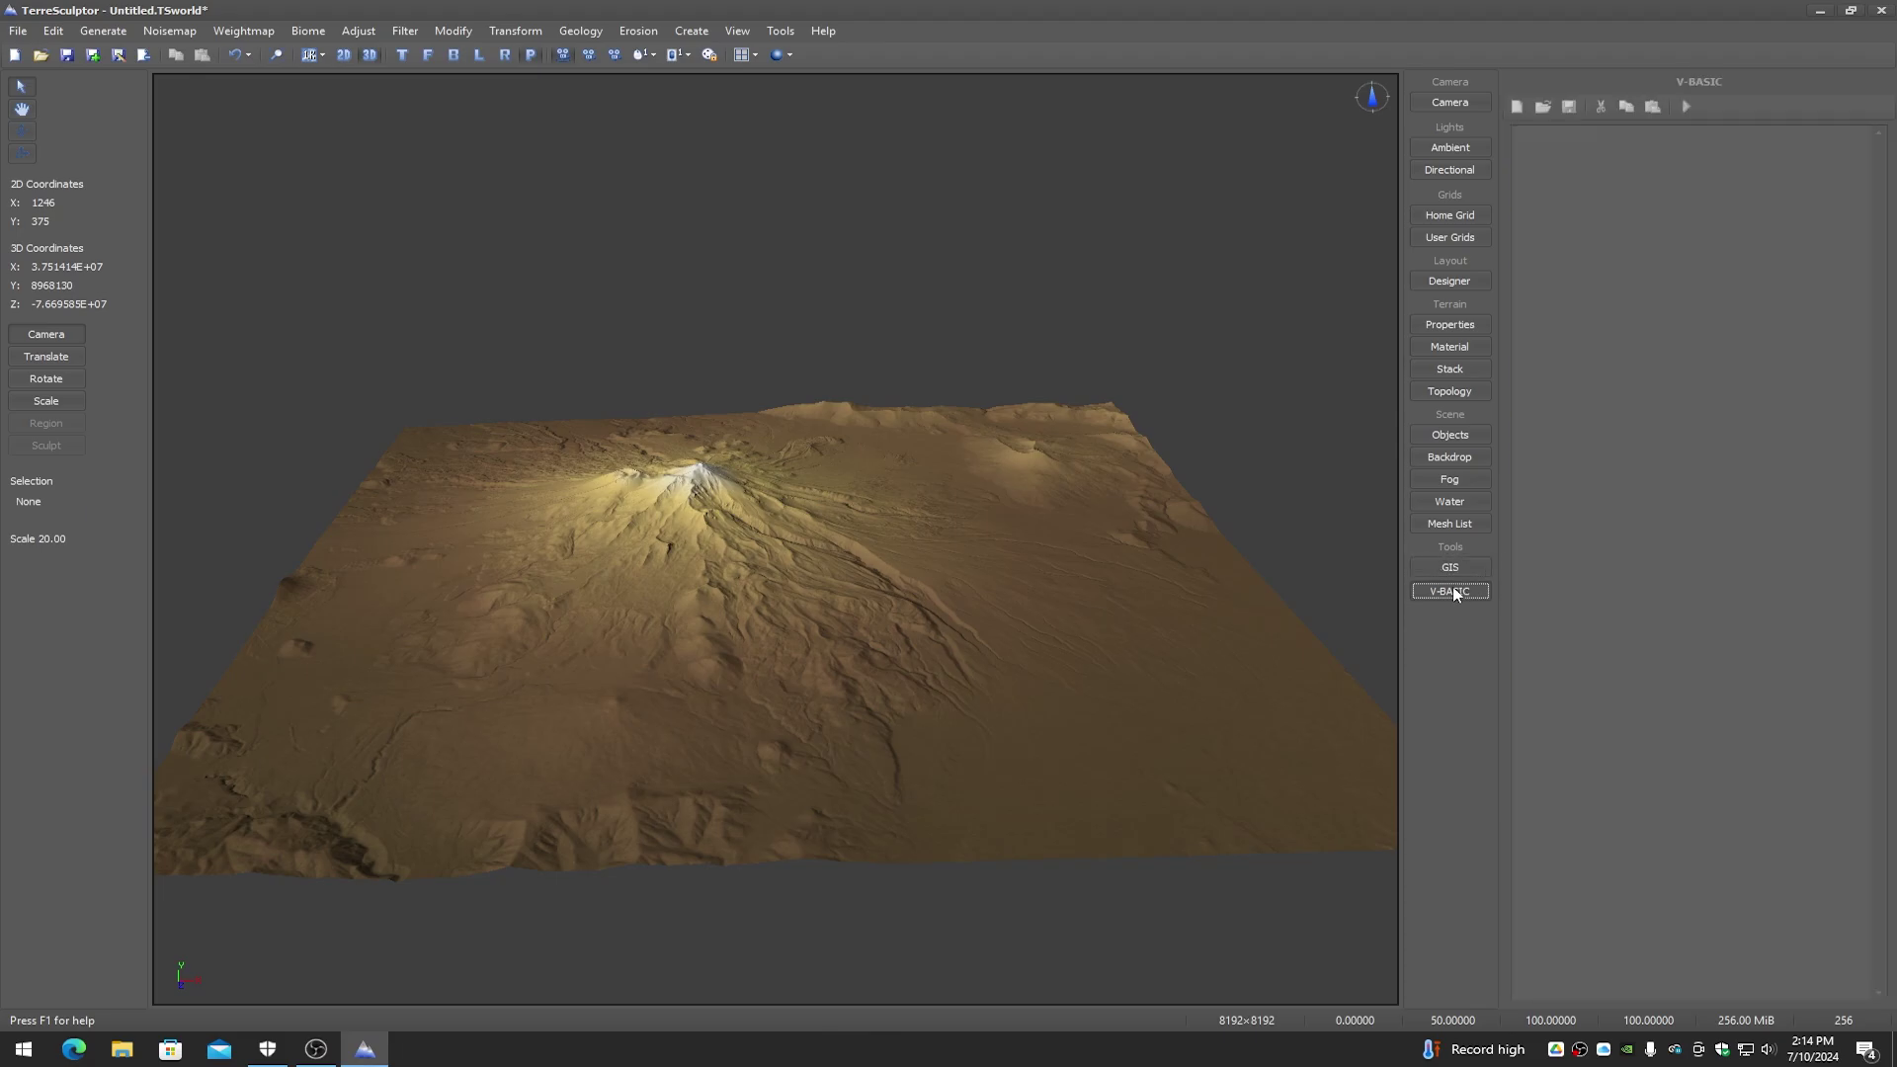
pyautogui.moveTo(1225, 526); pyautogui.dragTo(959, 711)
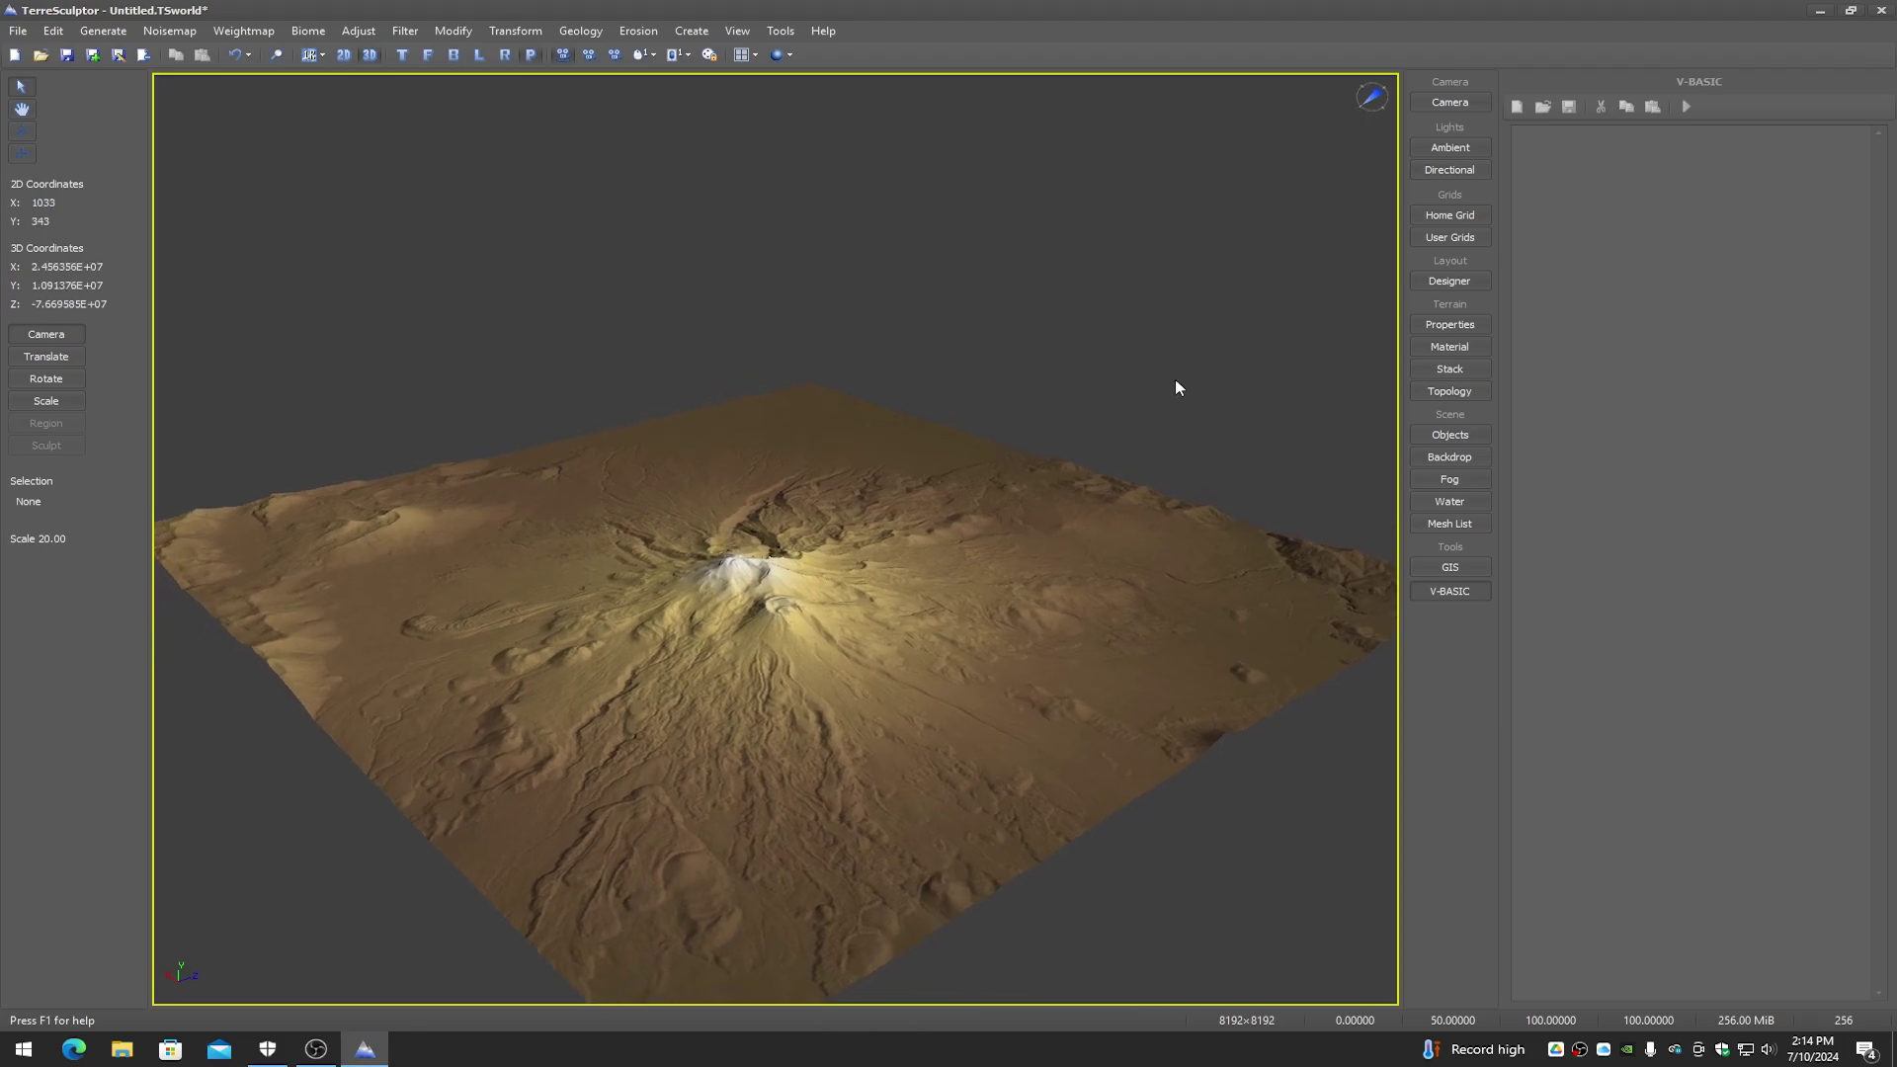
pyautogui.moveTo(1122, 399)
pyautogui.mouseDown()
pyautogui.moveTo(968, 435)
pyautogui.moveTo(1123, 395)
pyautogui.mouseUp()
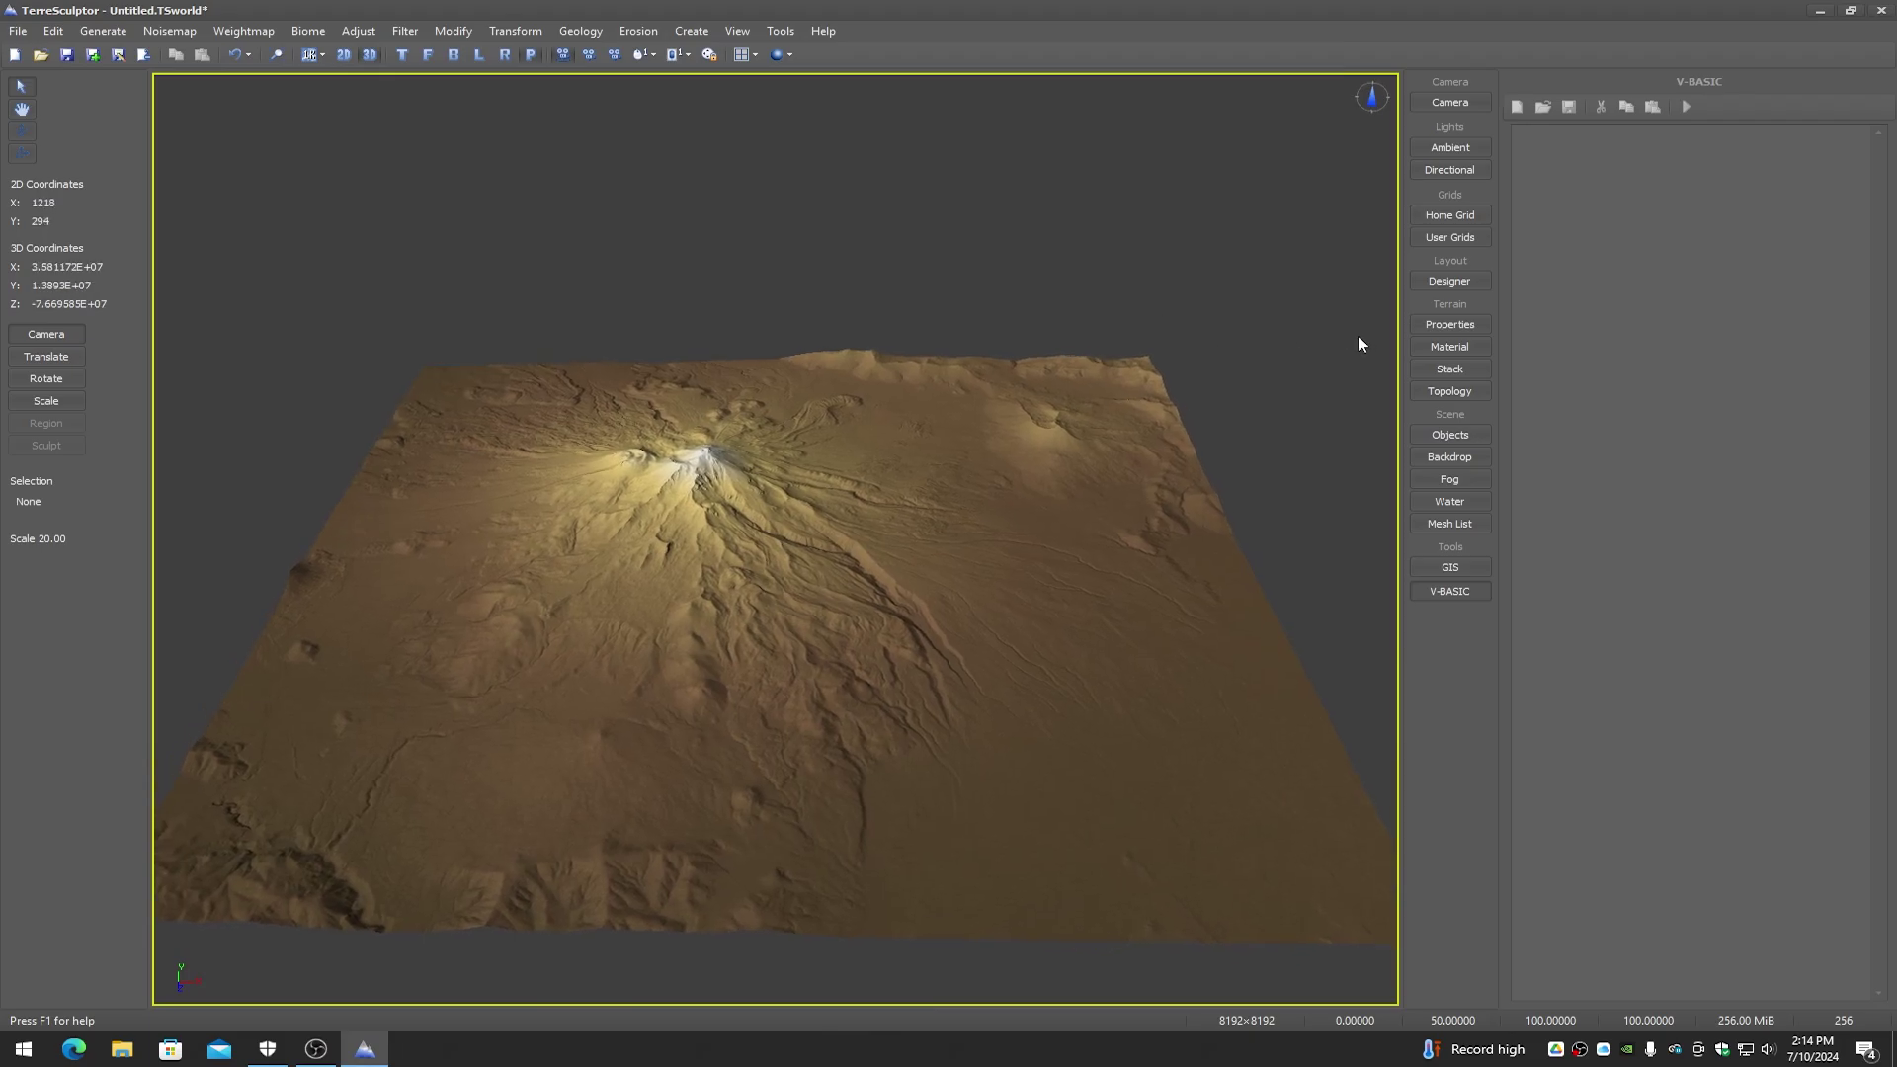
pyautogui.moveTo(1358, 343); pyautogui.dragTo(1334, 340)
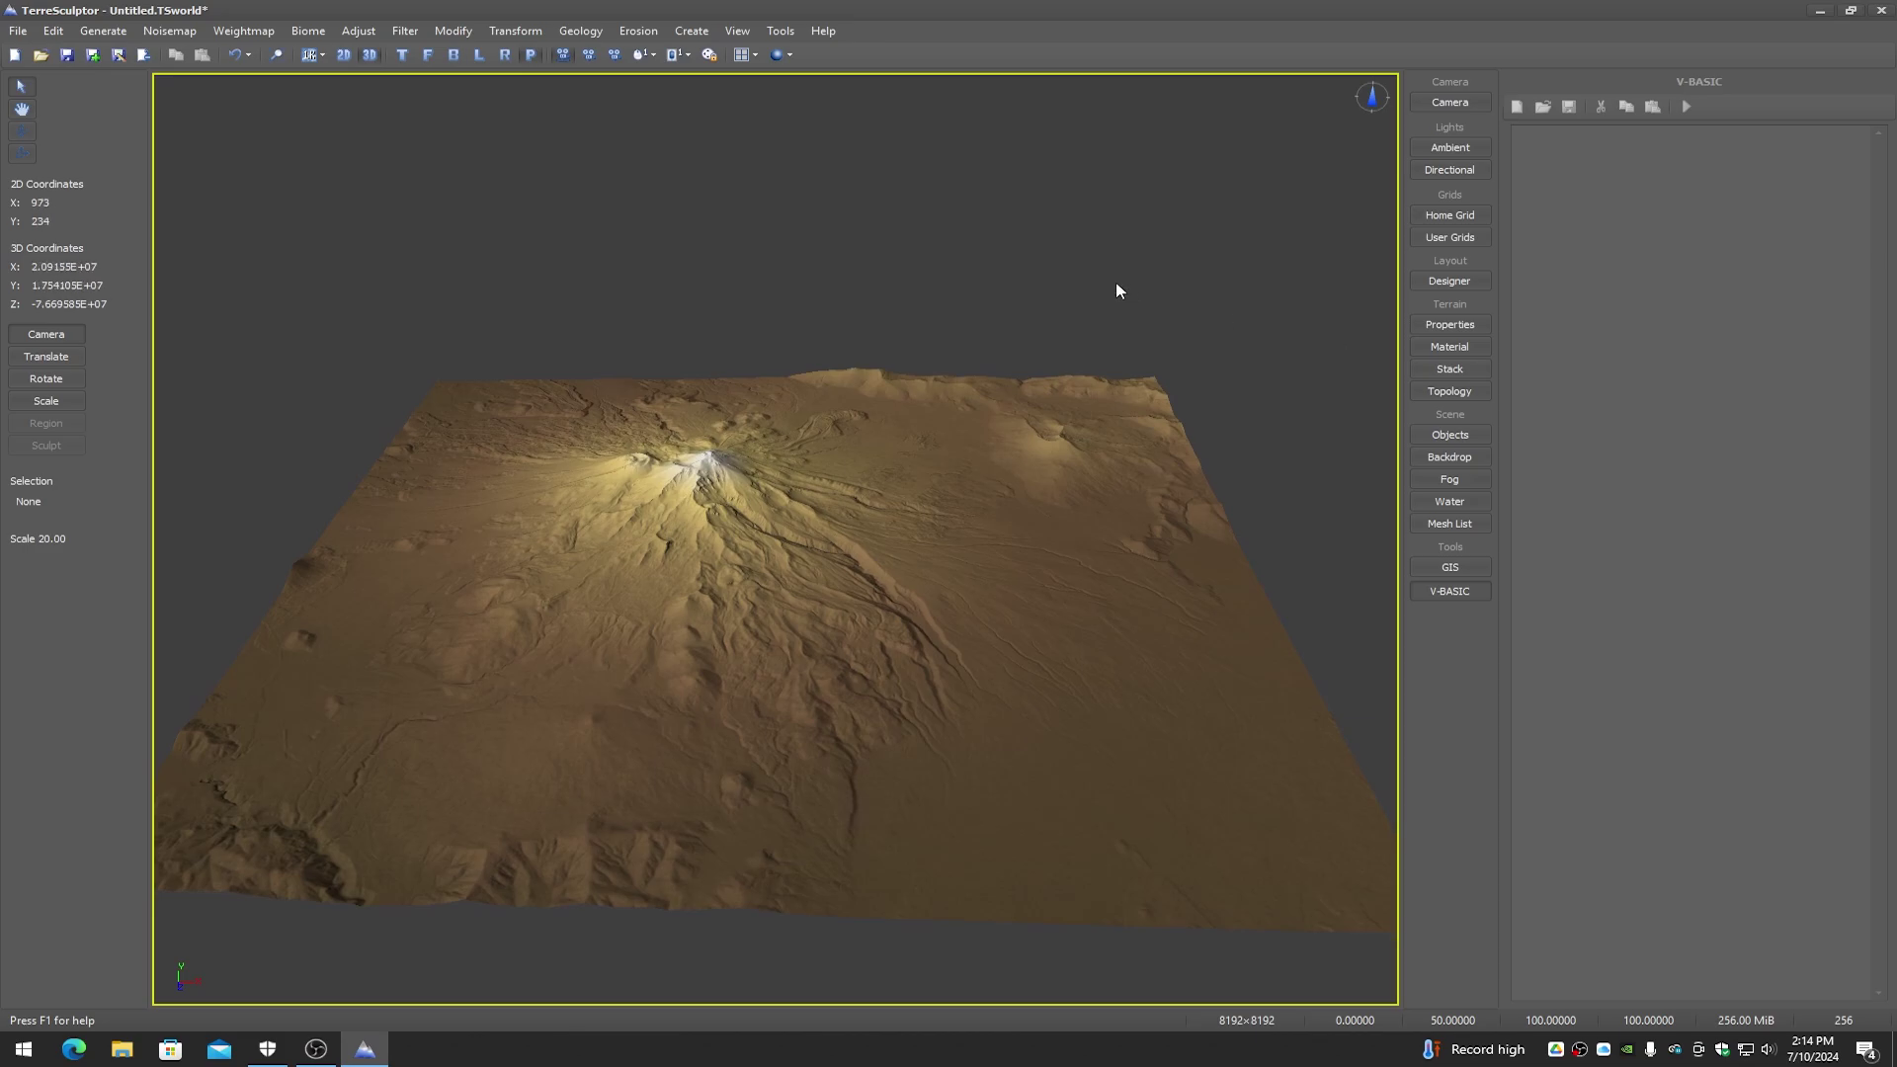
# Step: Look over the Camera settings, the Terrain Stack and the available Transform operations
pyautogui.click(1449, 103)
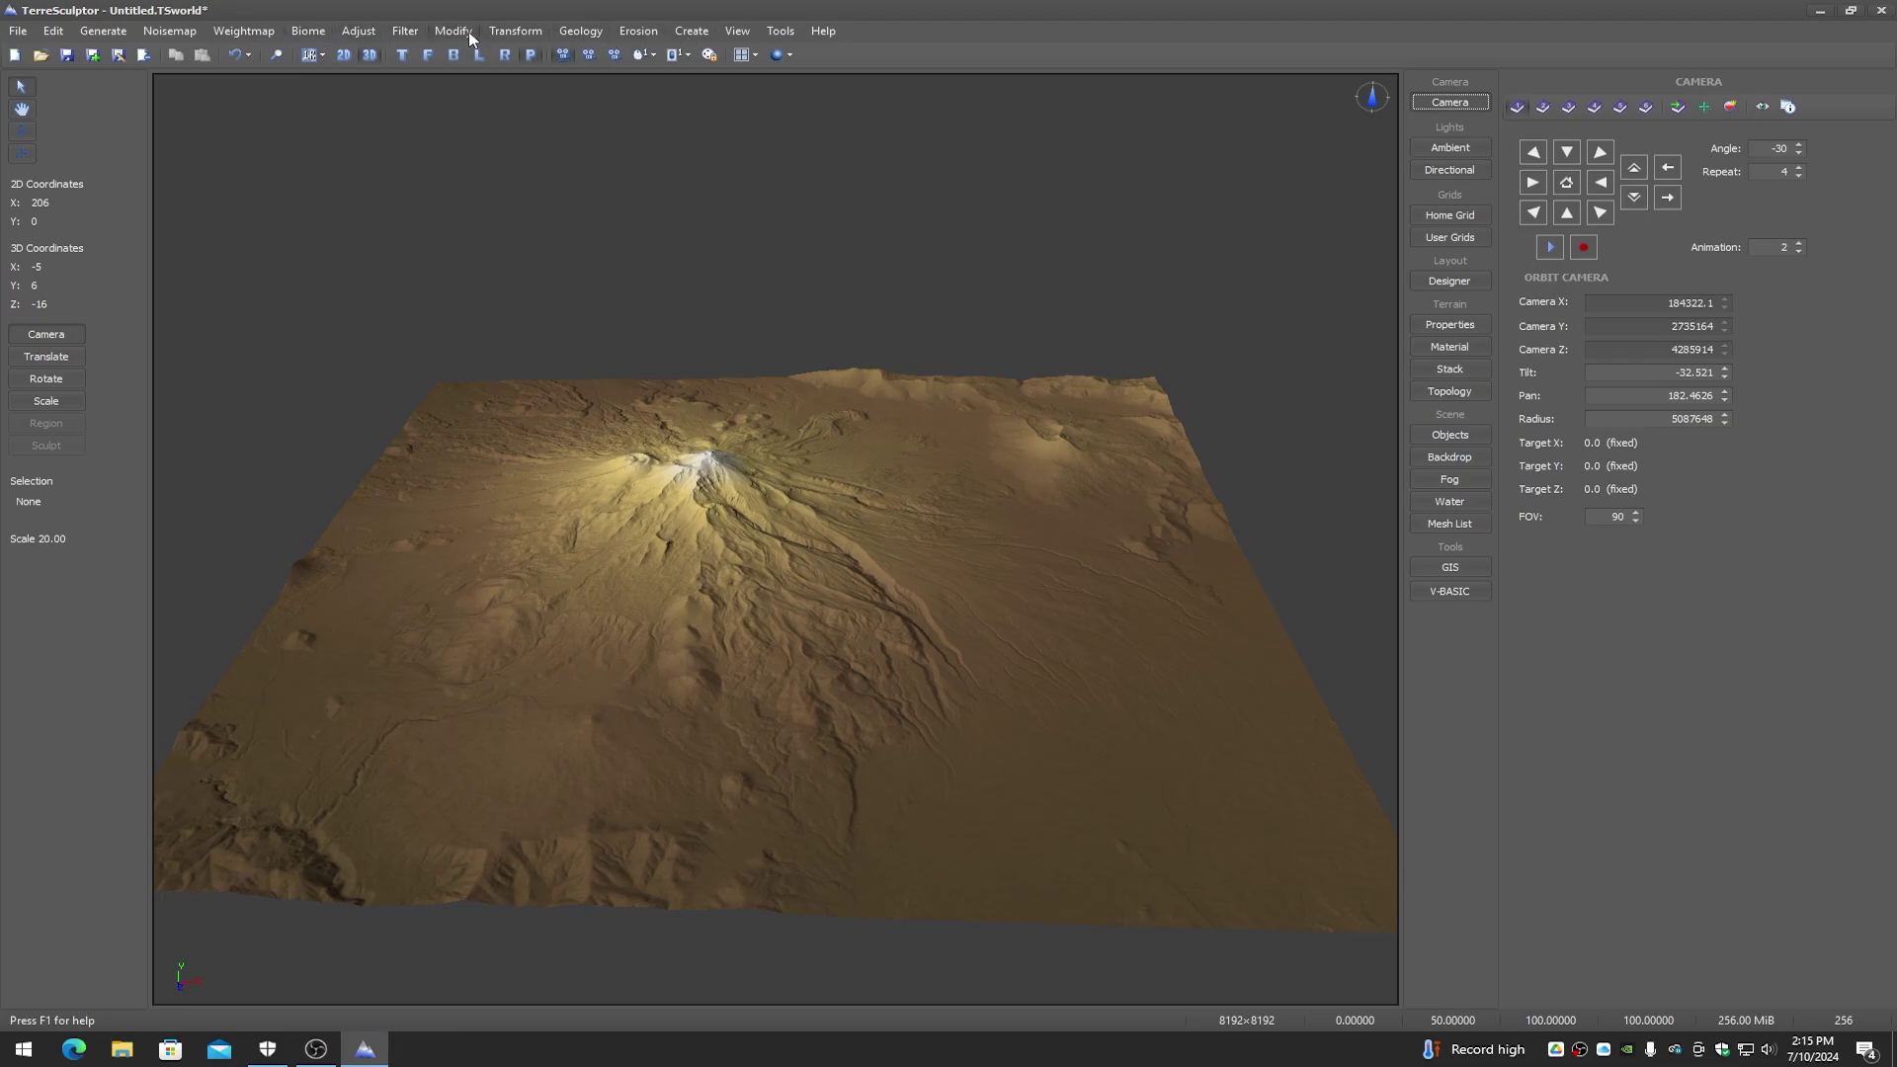
pyautogui.click(1455, 369)
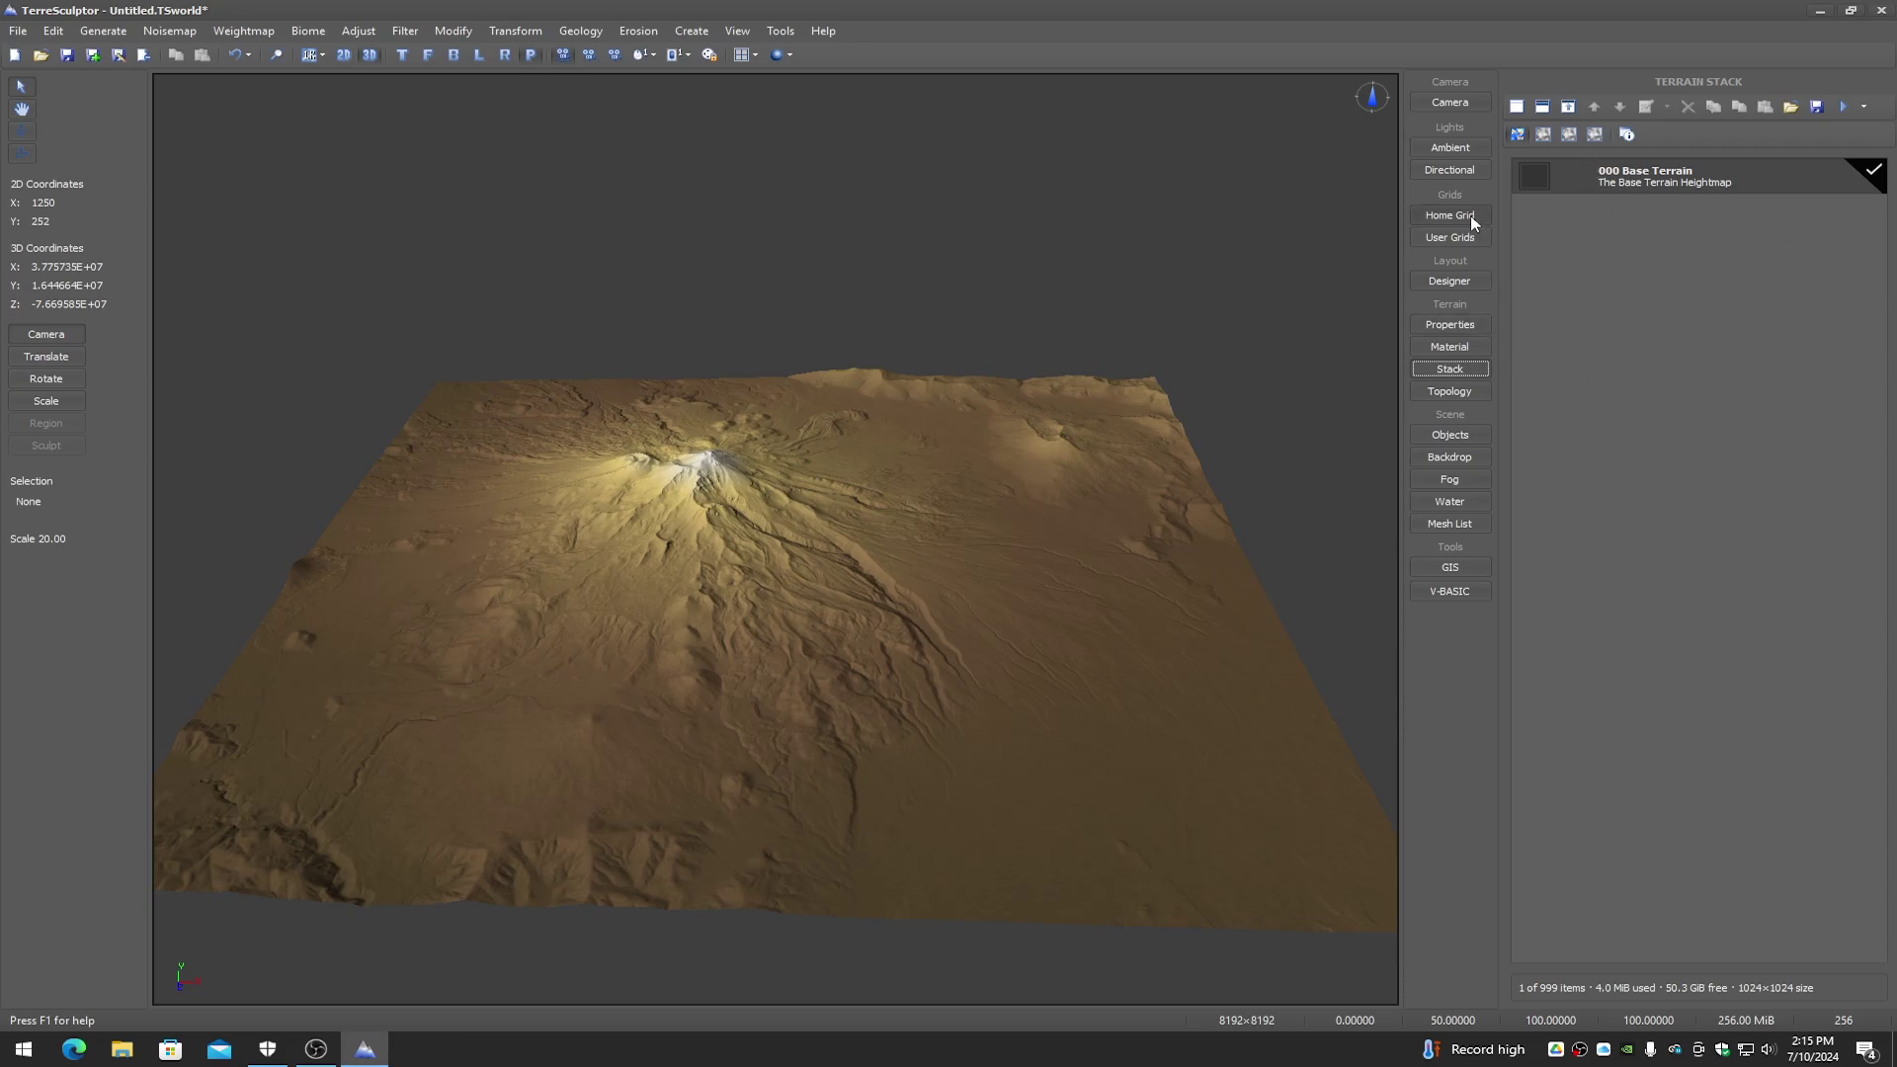
pyautogui.click(1449, 103)
pyautogui.moveTo(792, 293); pyautogui.dragTo(791, 292)
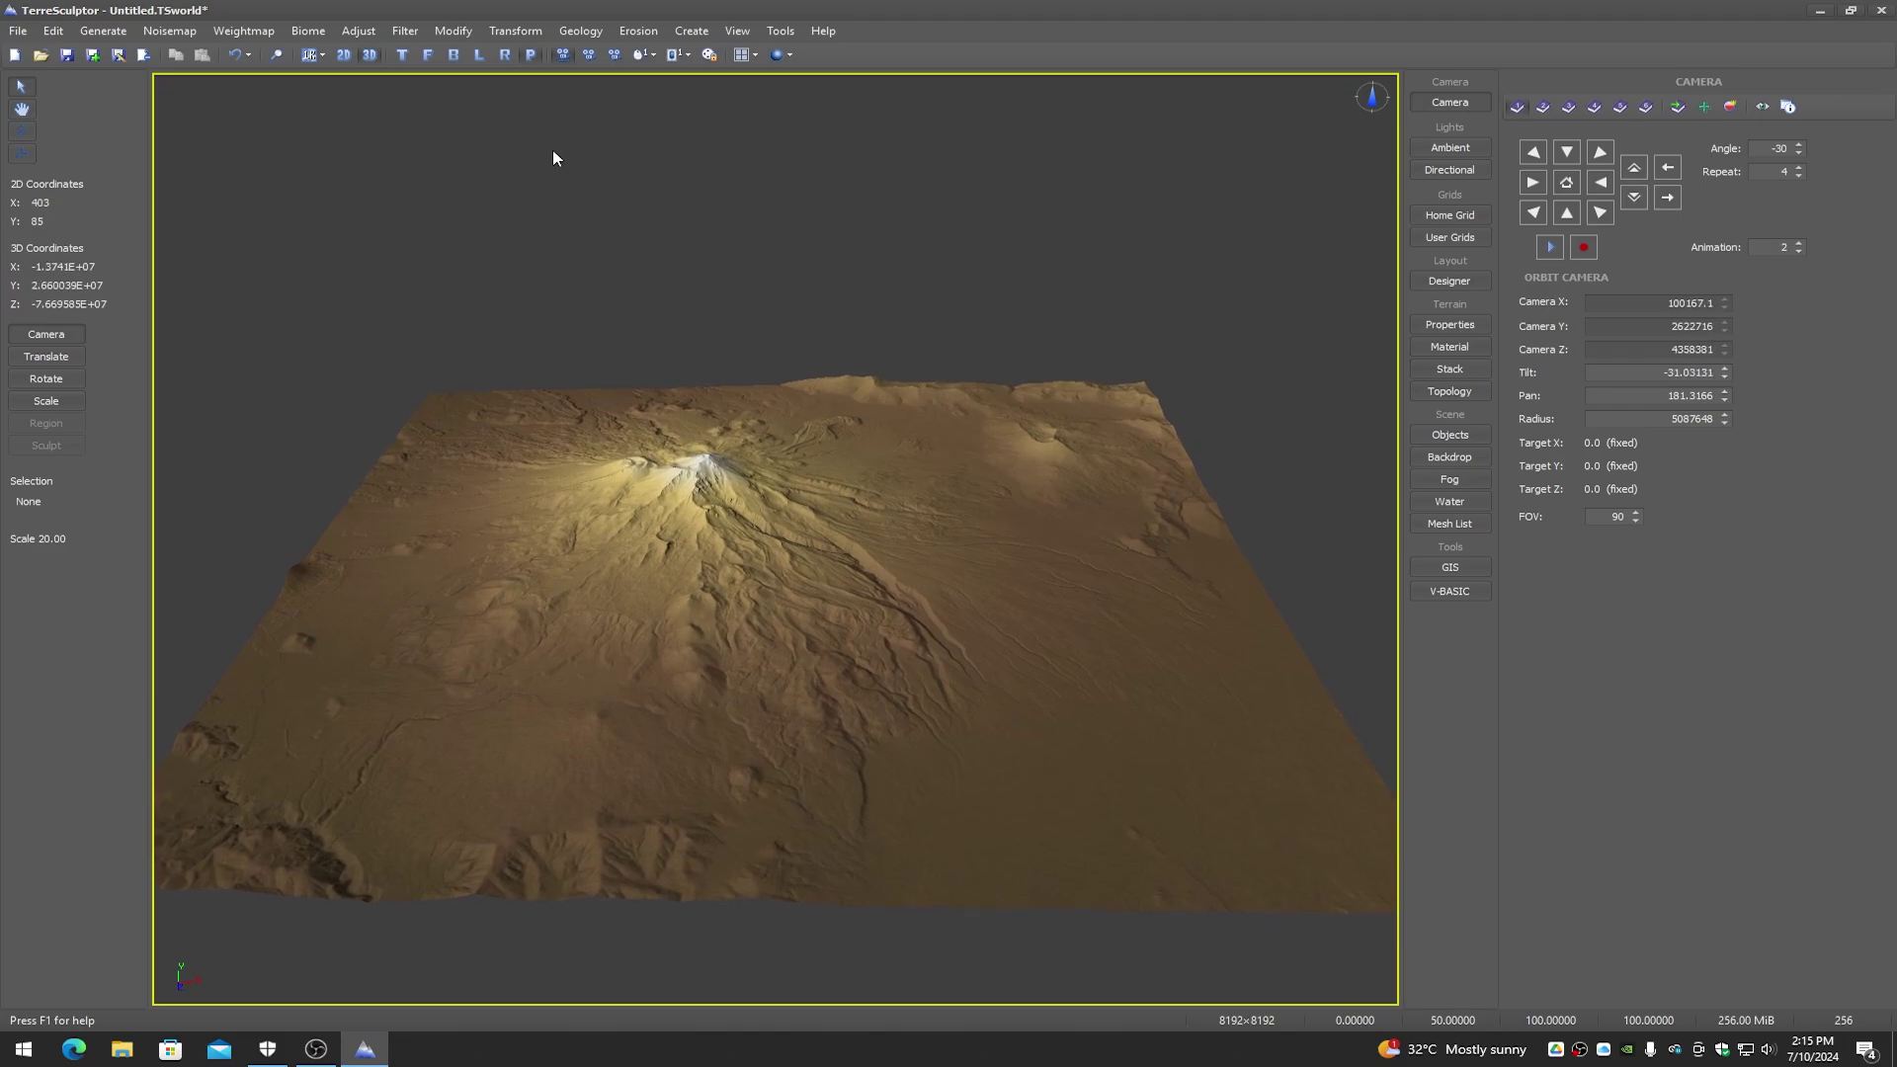
pyautogui.click(512, 32)
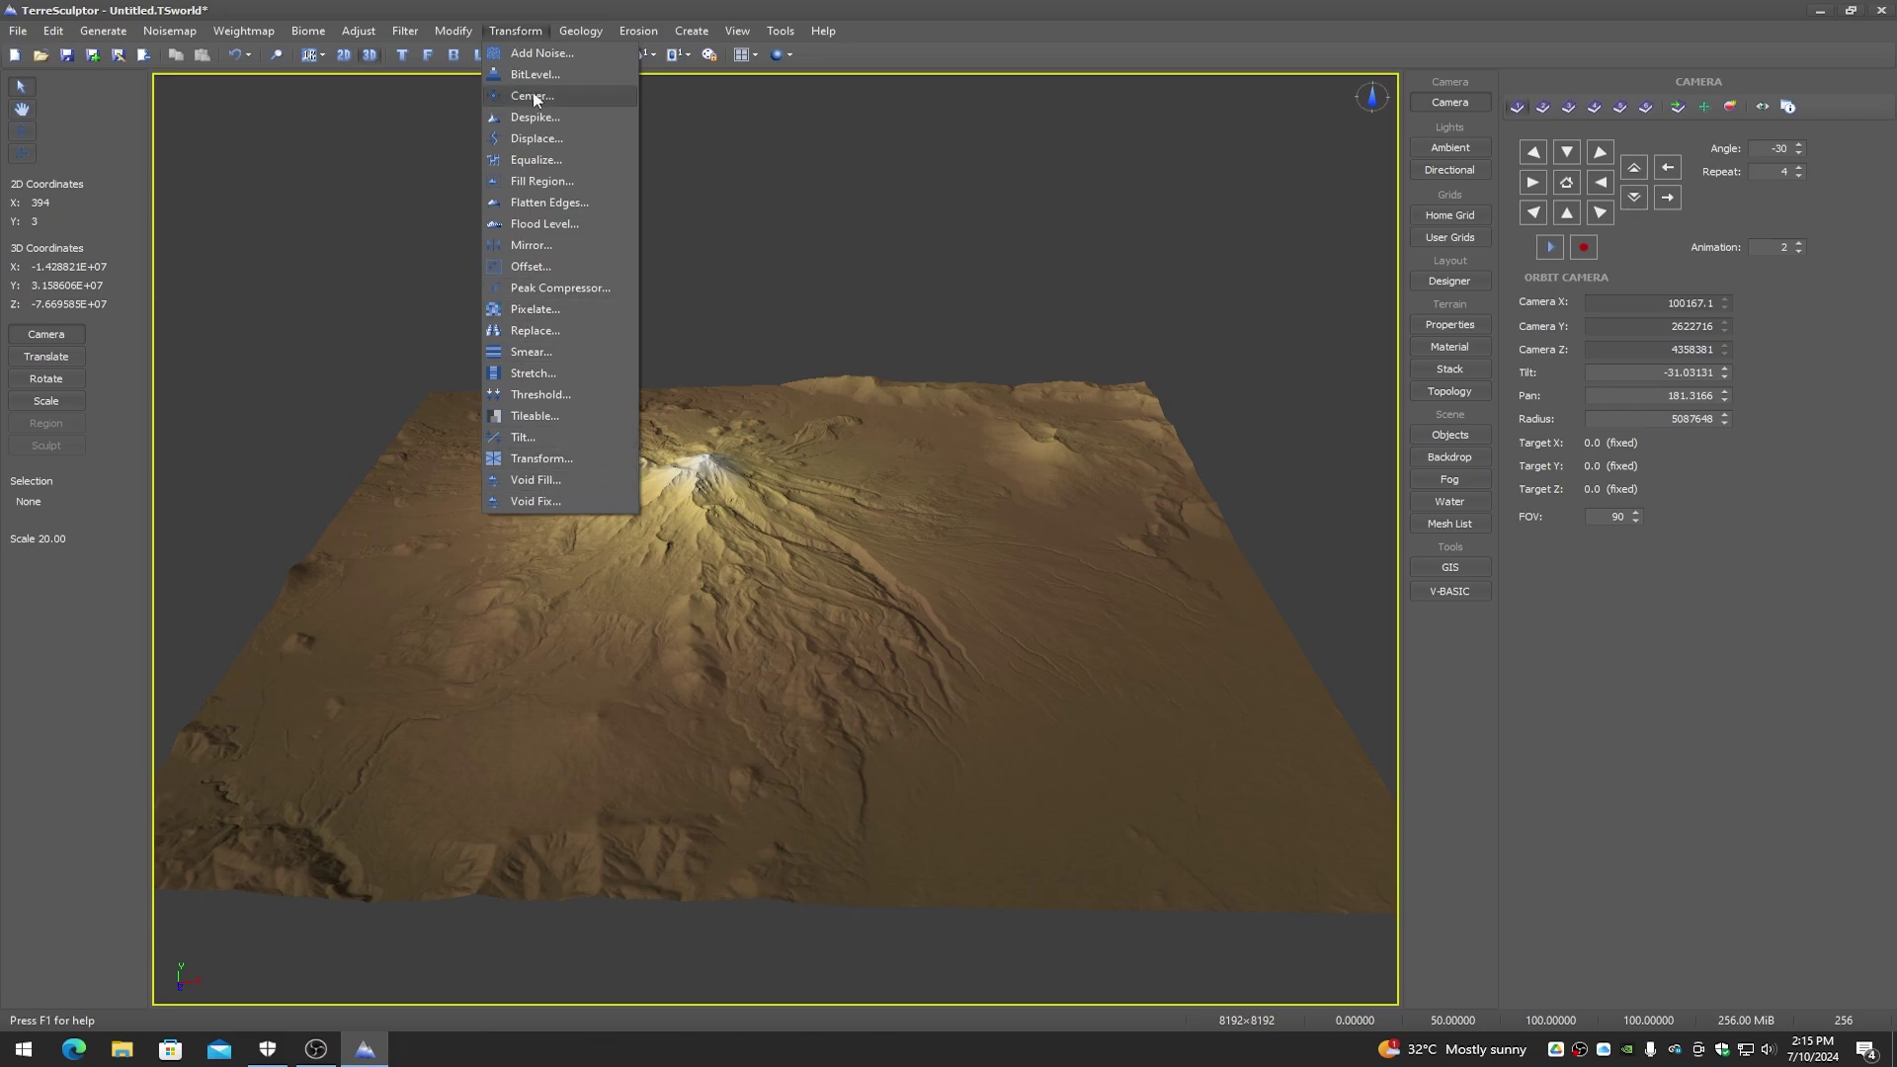
pyautogui.moveTo(581, 32)
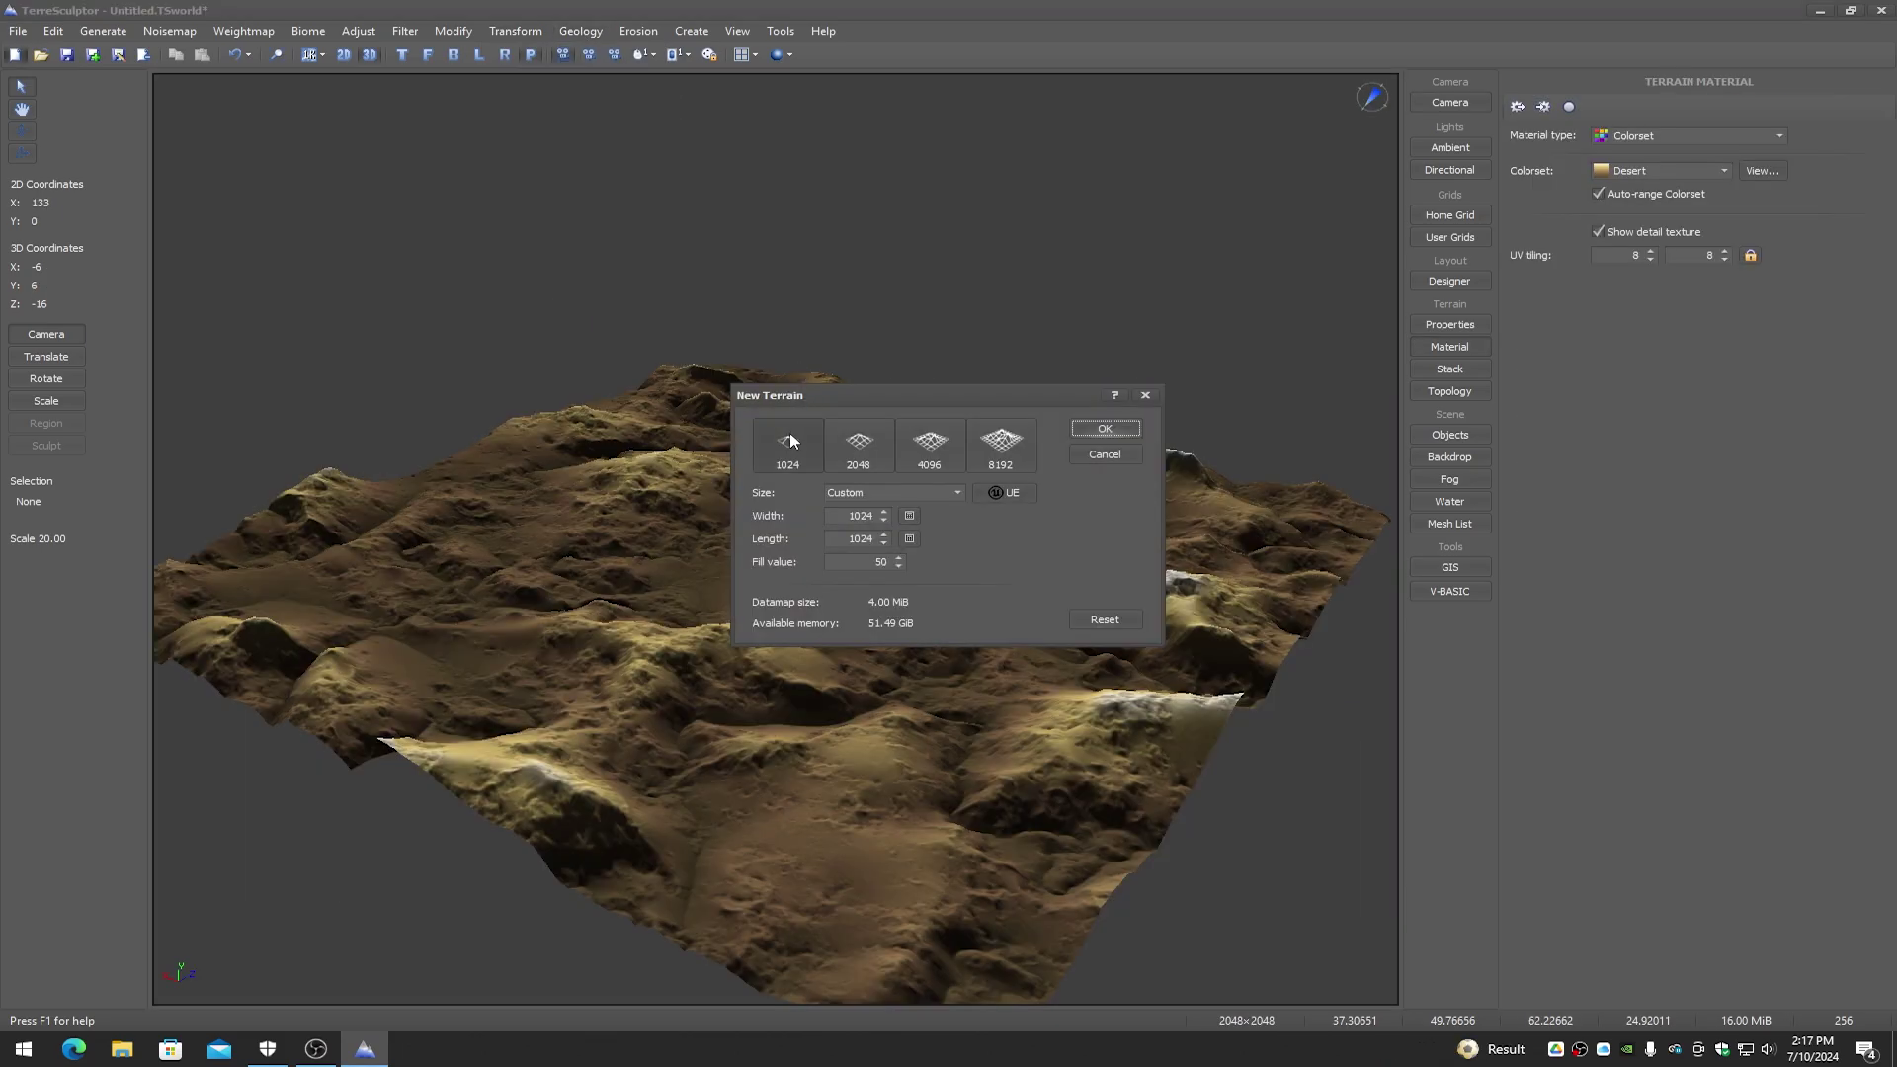
# Step: Create a new 512 × 512 terrain without saving the current project, and fit it in the viewport
pyautogui.click(891, 493)
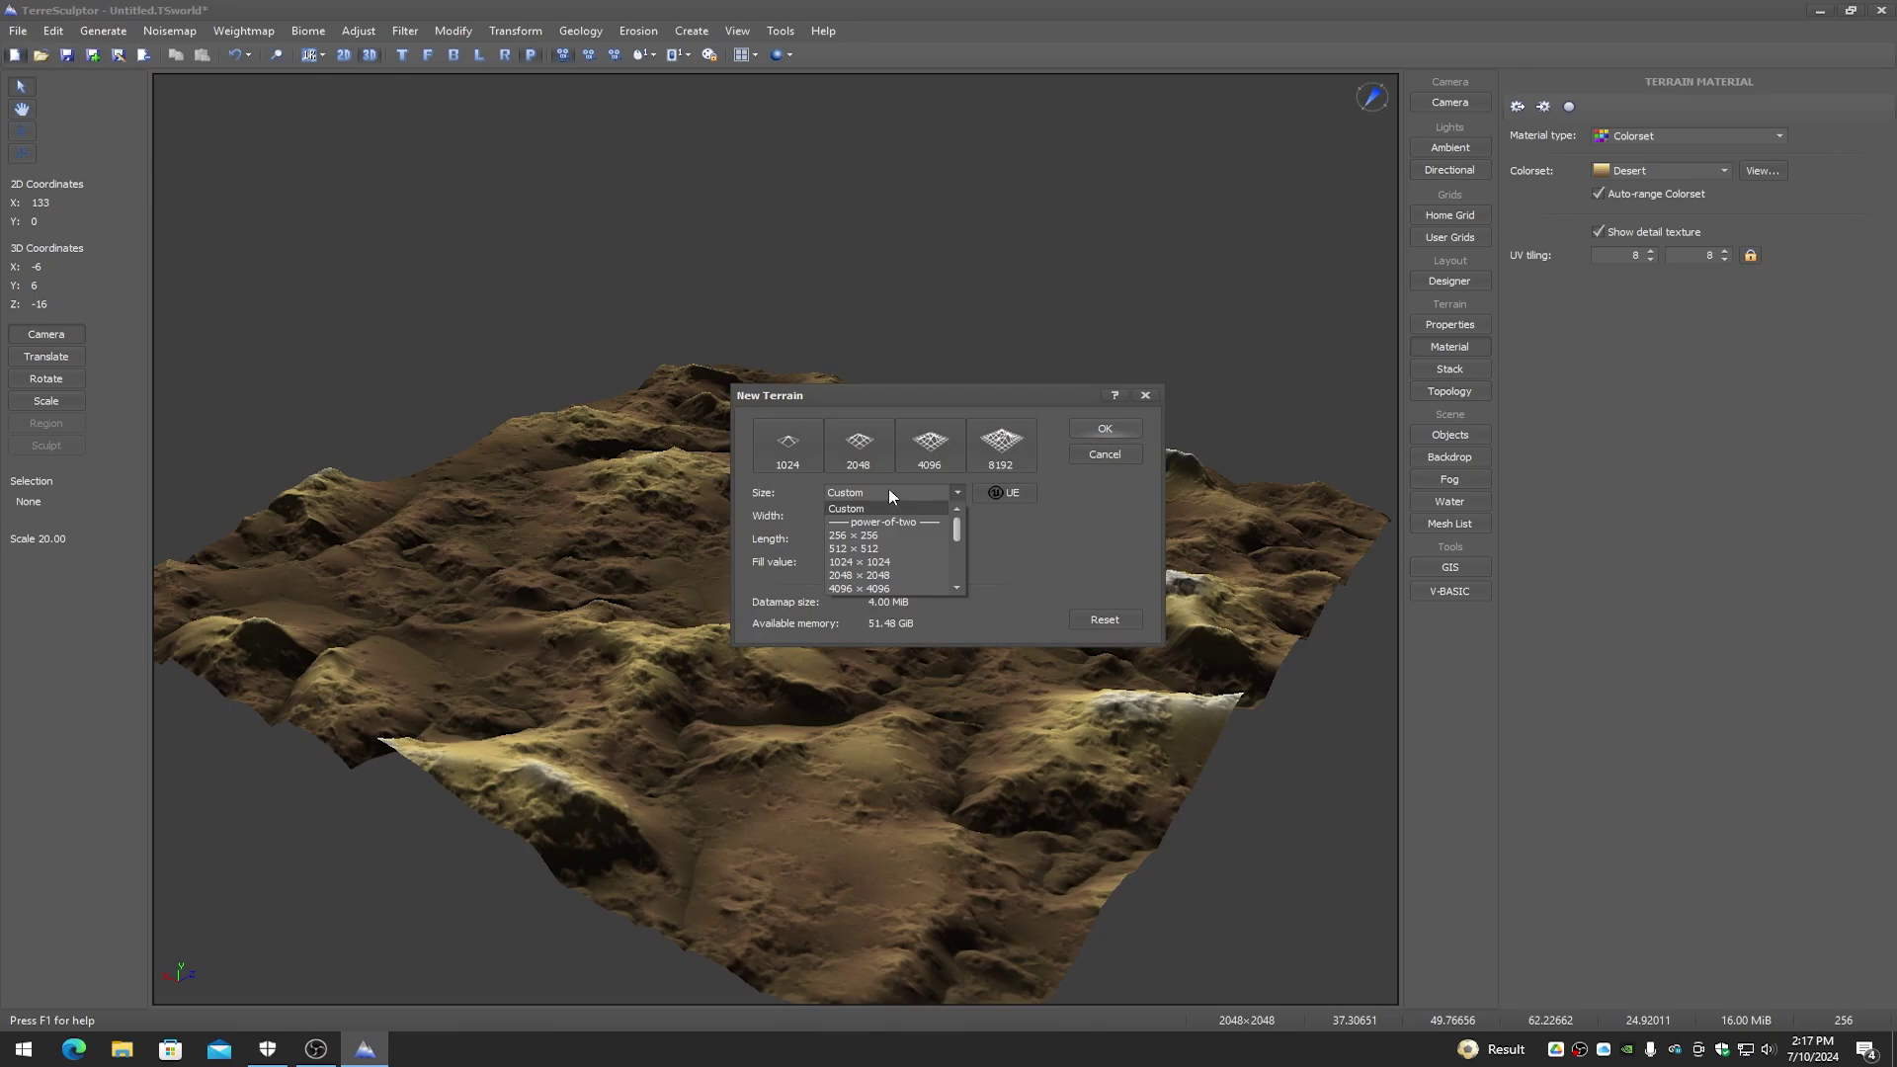
pyautogui.click(877, 548)
pyautogui.click(1106, 430)
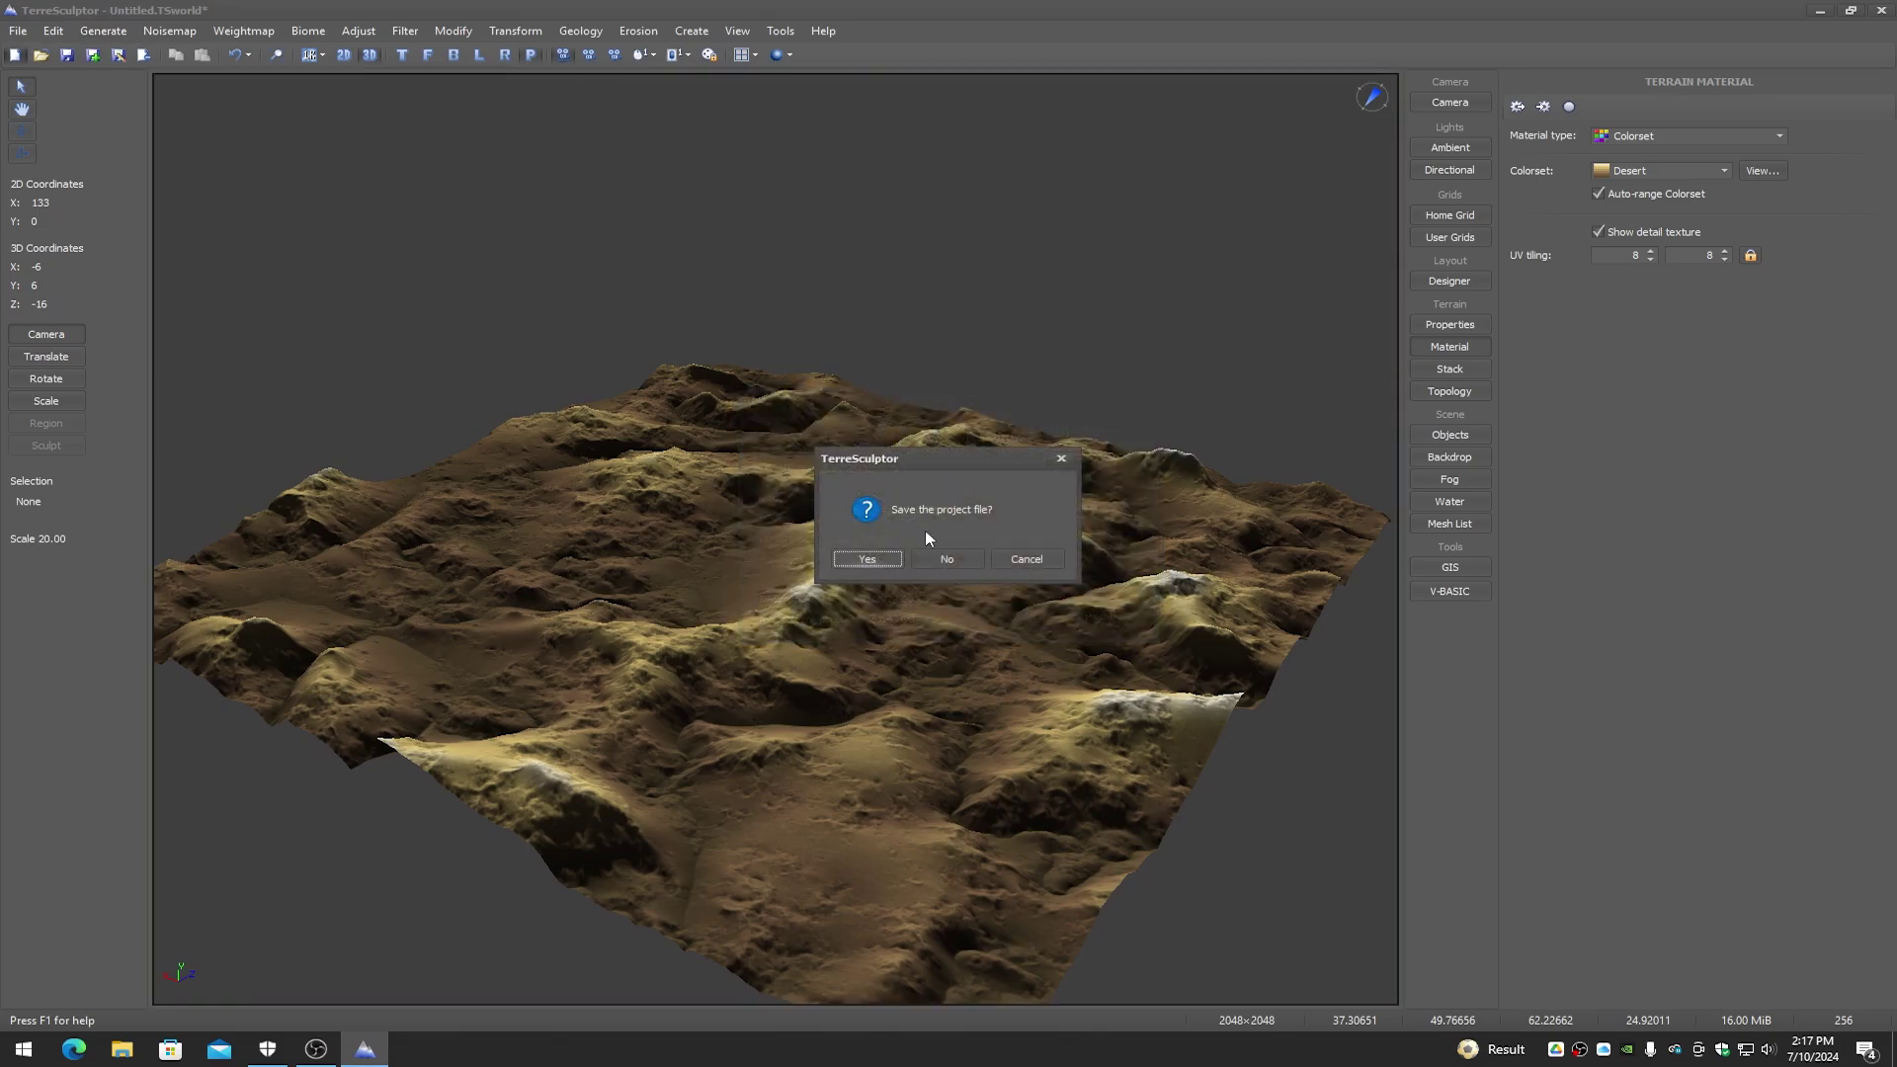
pyautogui.click(964, 554)
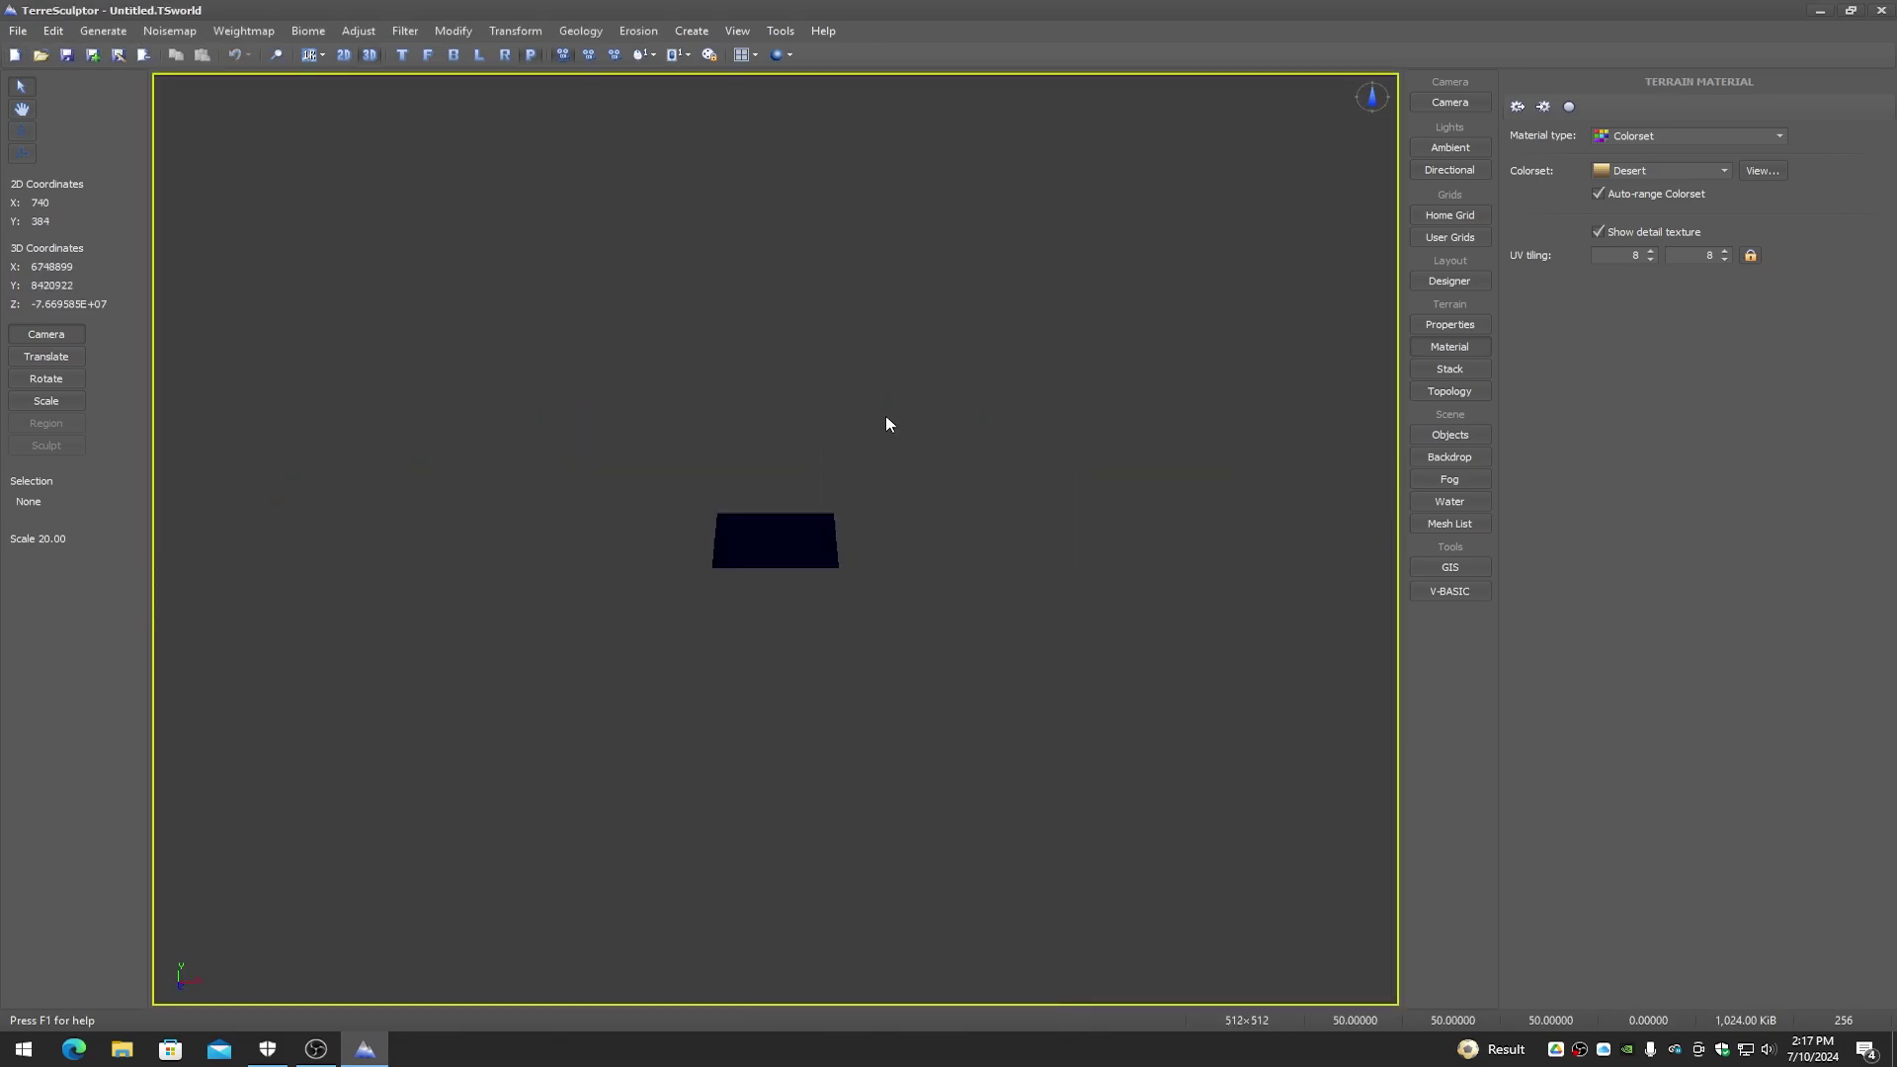
pyautogui.click(278, 55)
# Step: Generate a Gradient noisemap terrain from the Eroded Rivers preset, with Gain 29 and Offset about 428
pyautogui.click(158, 28)
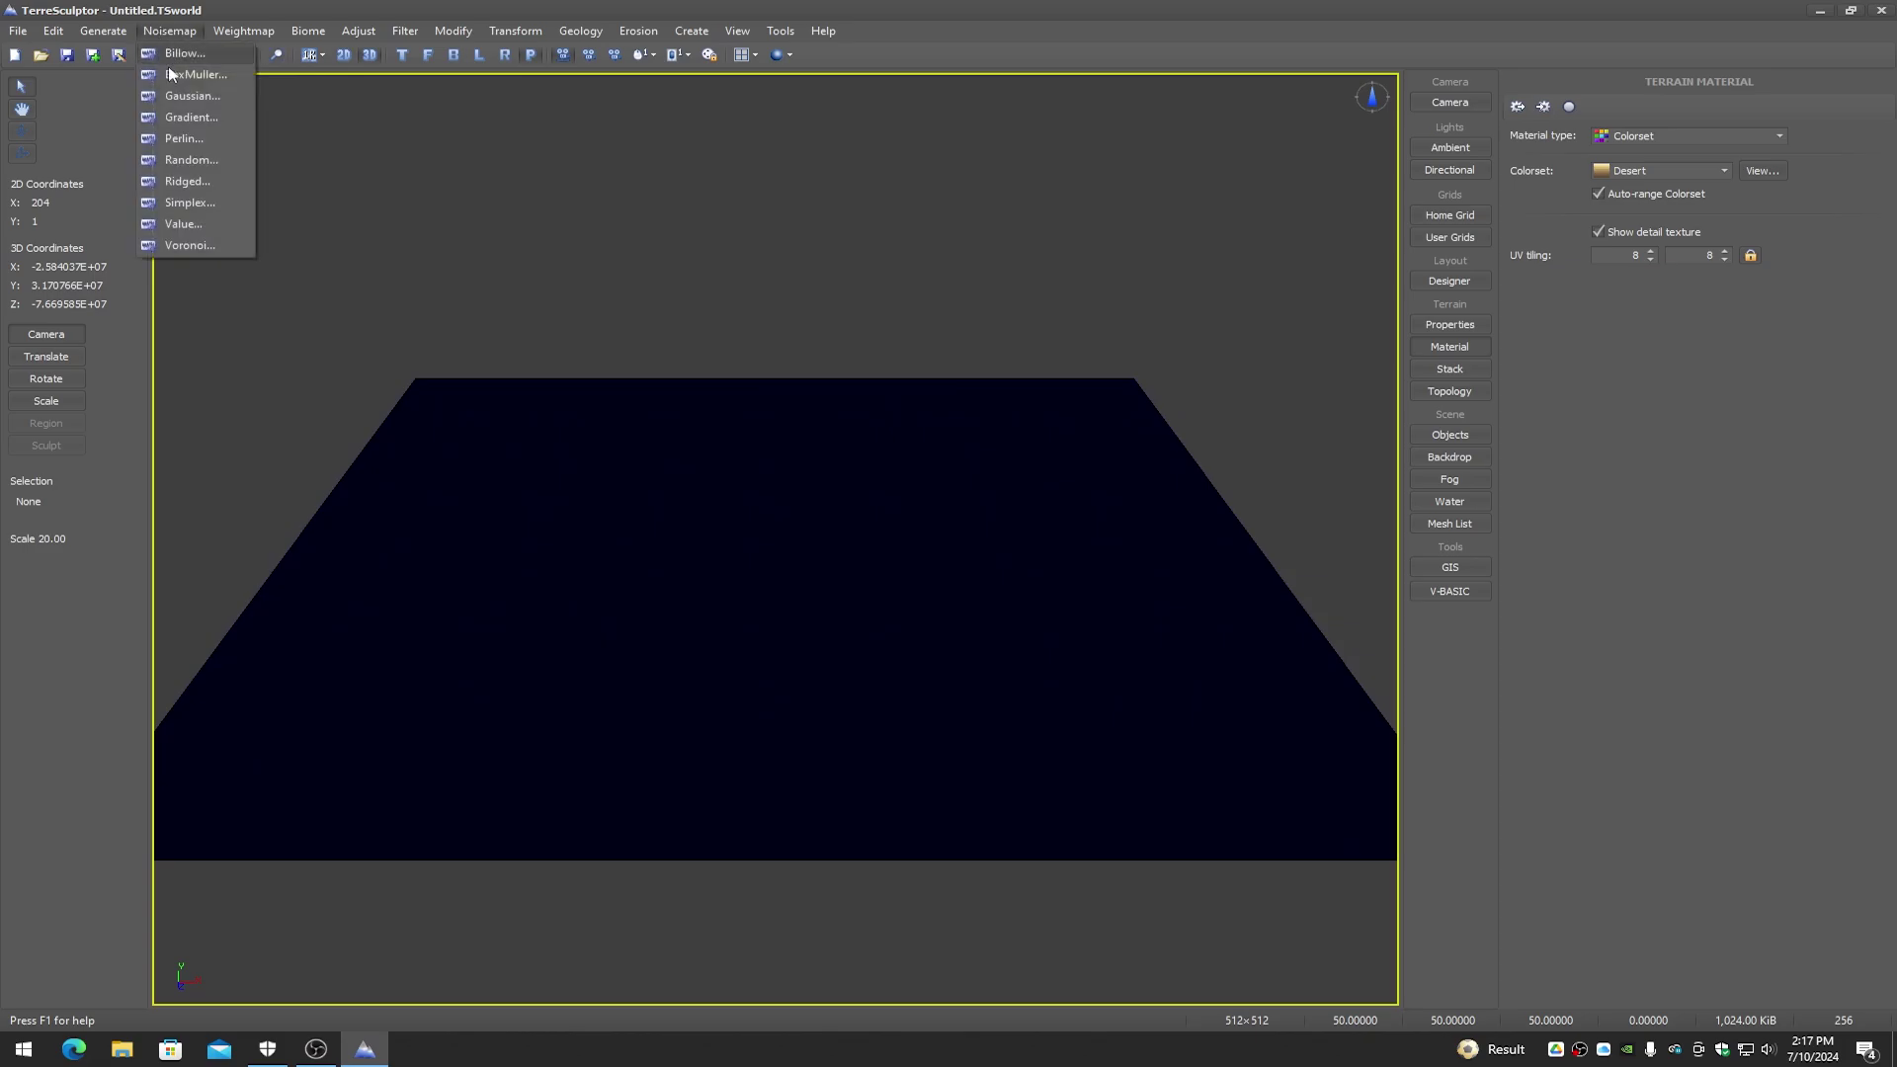
pyautogui.click(183, 116)
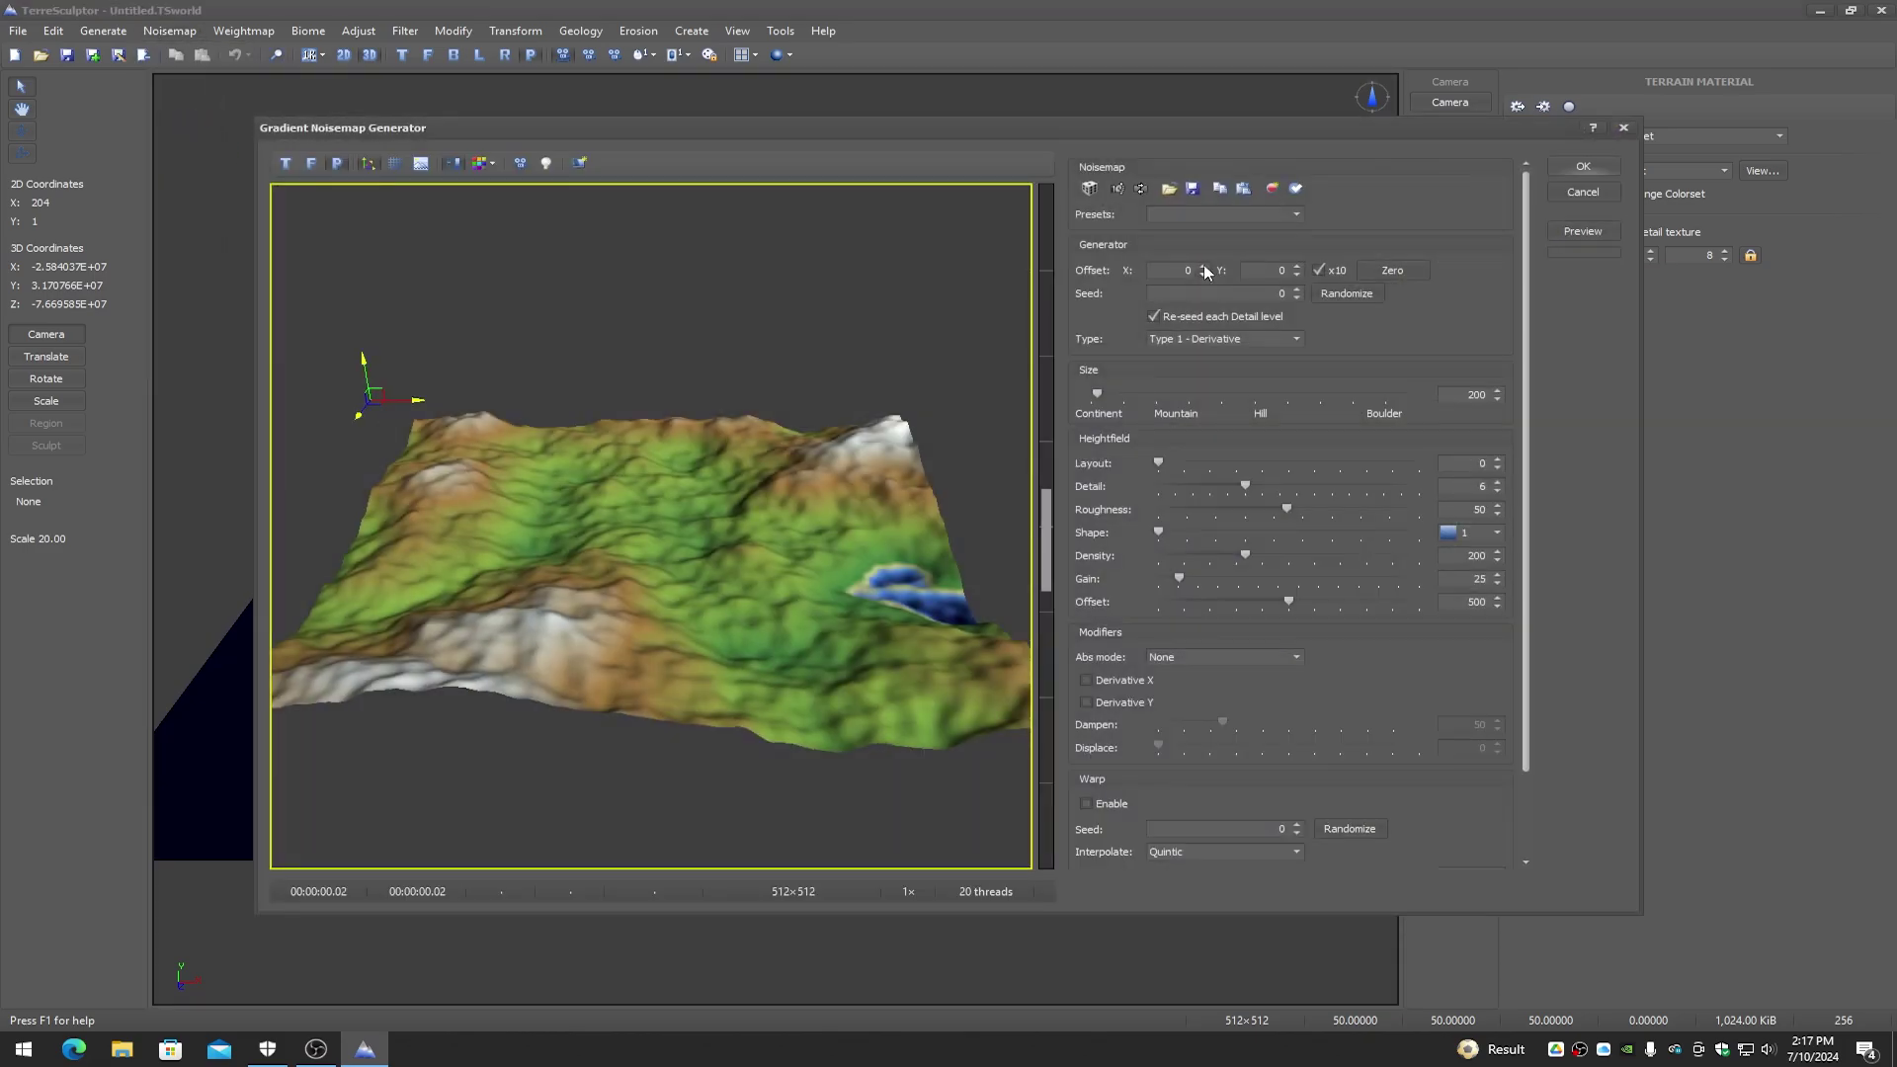
pyautogui.click(1199, 212)
pyautogui.click(1198, 270)
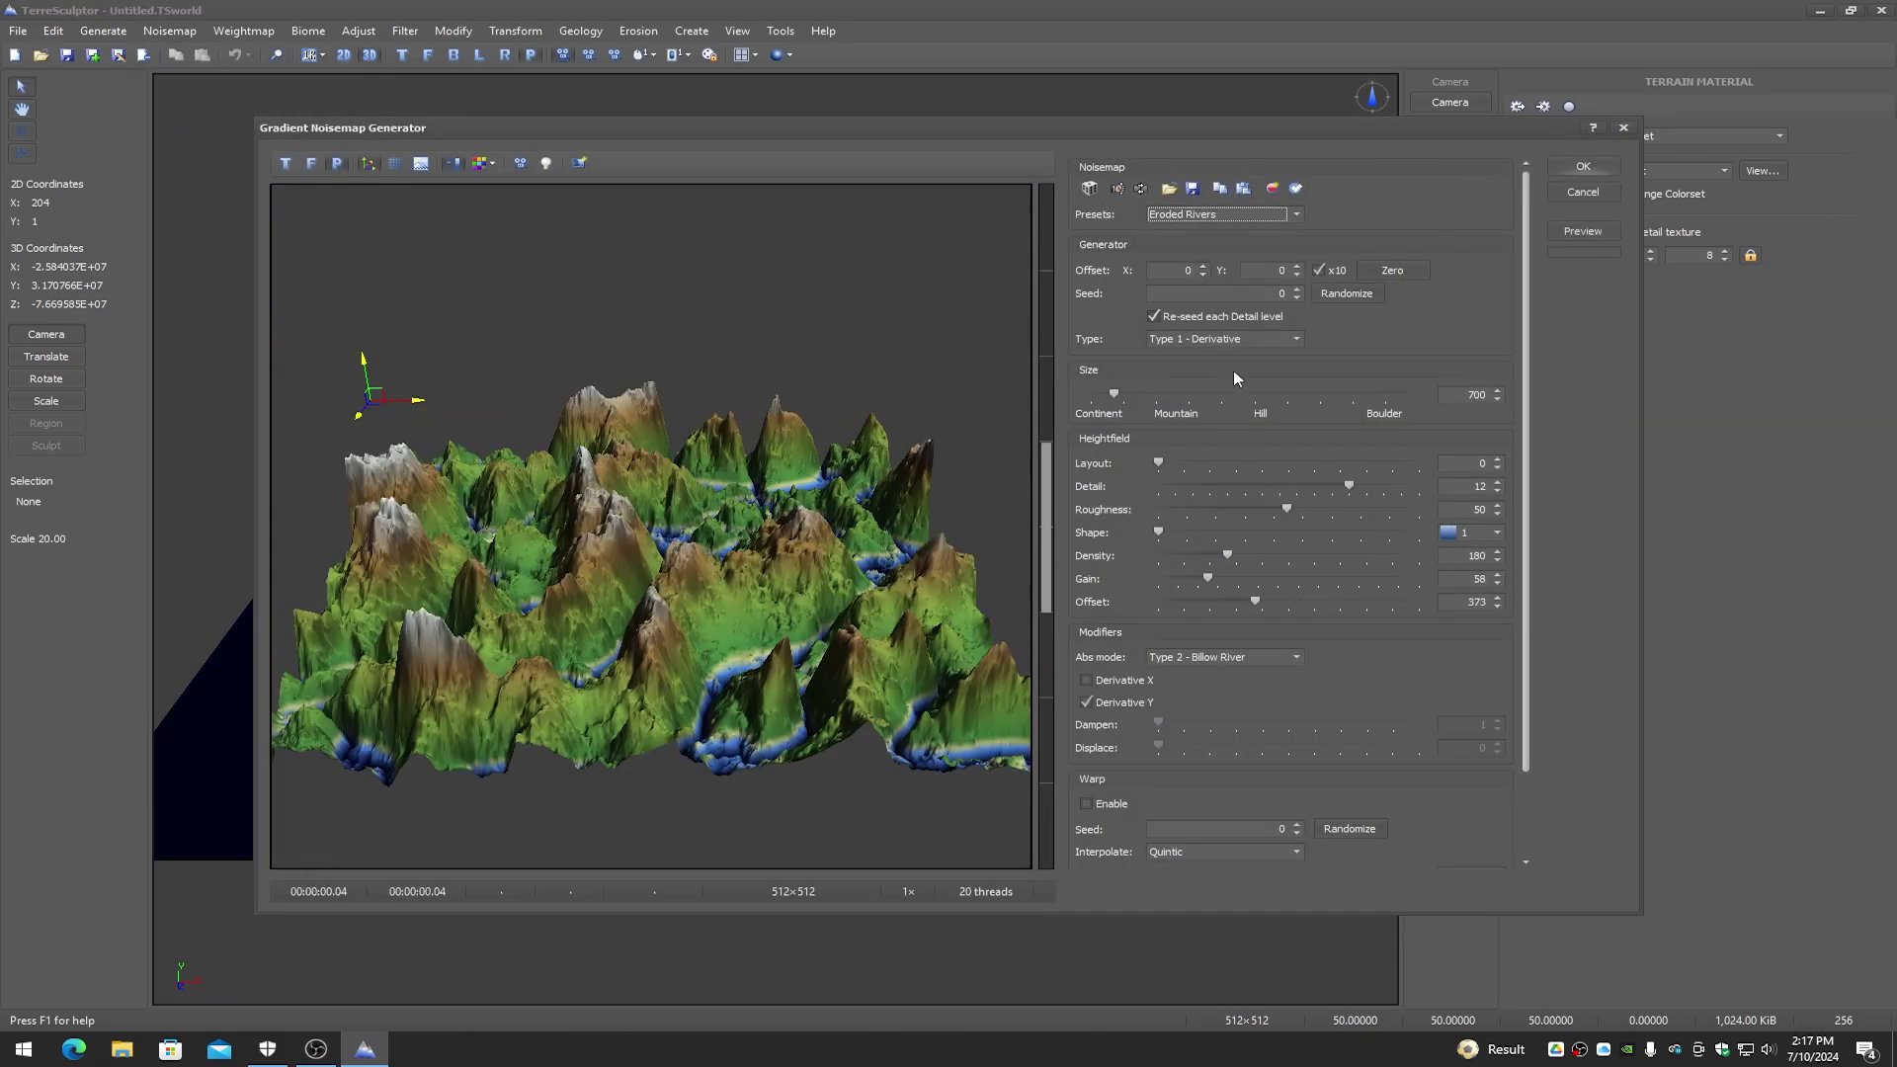
pyautogui.moveTo(1208, 578); pyautogui.dragTo(1271, 603)
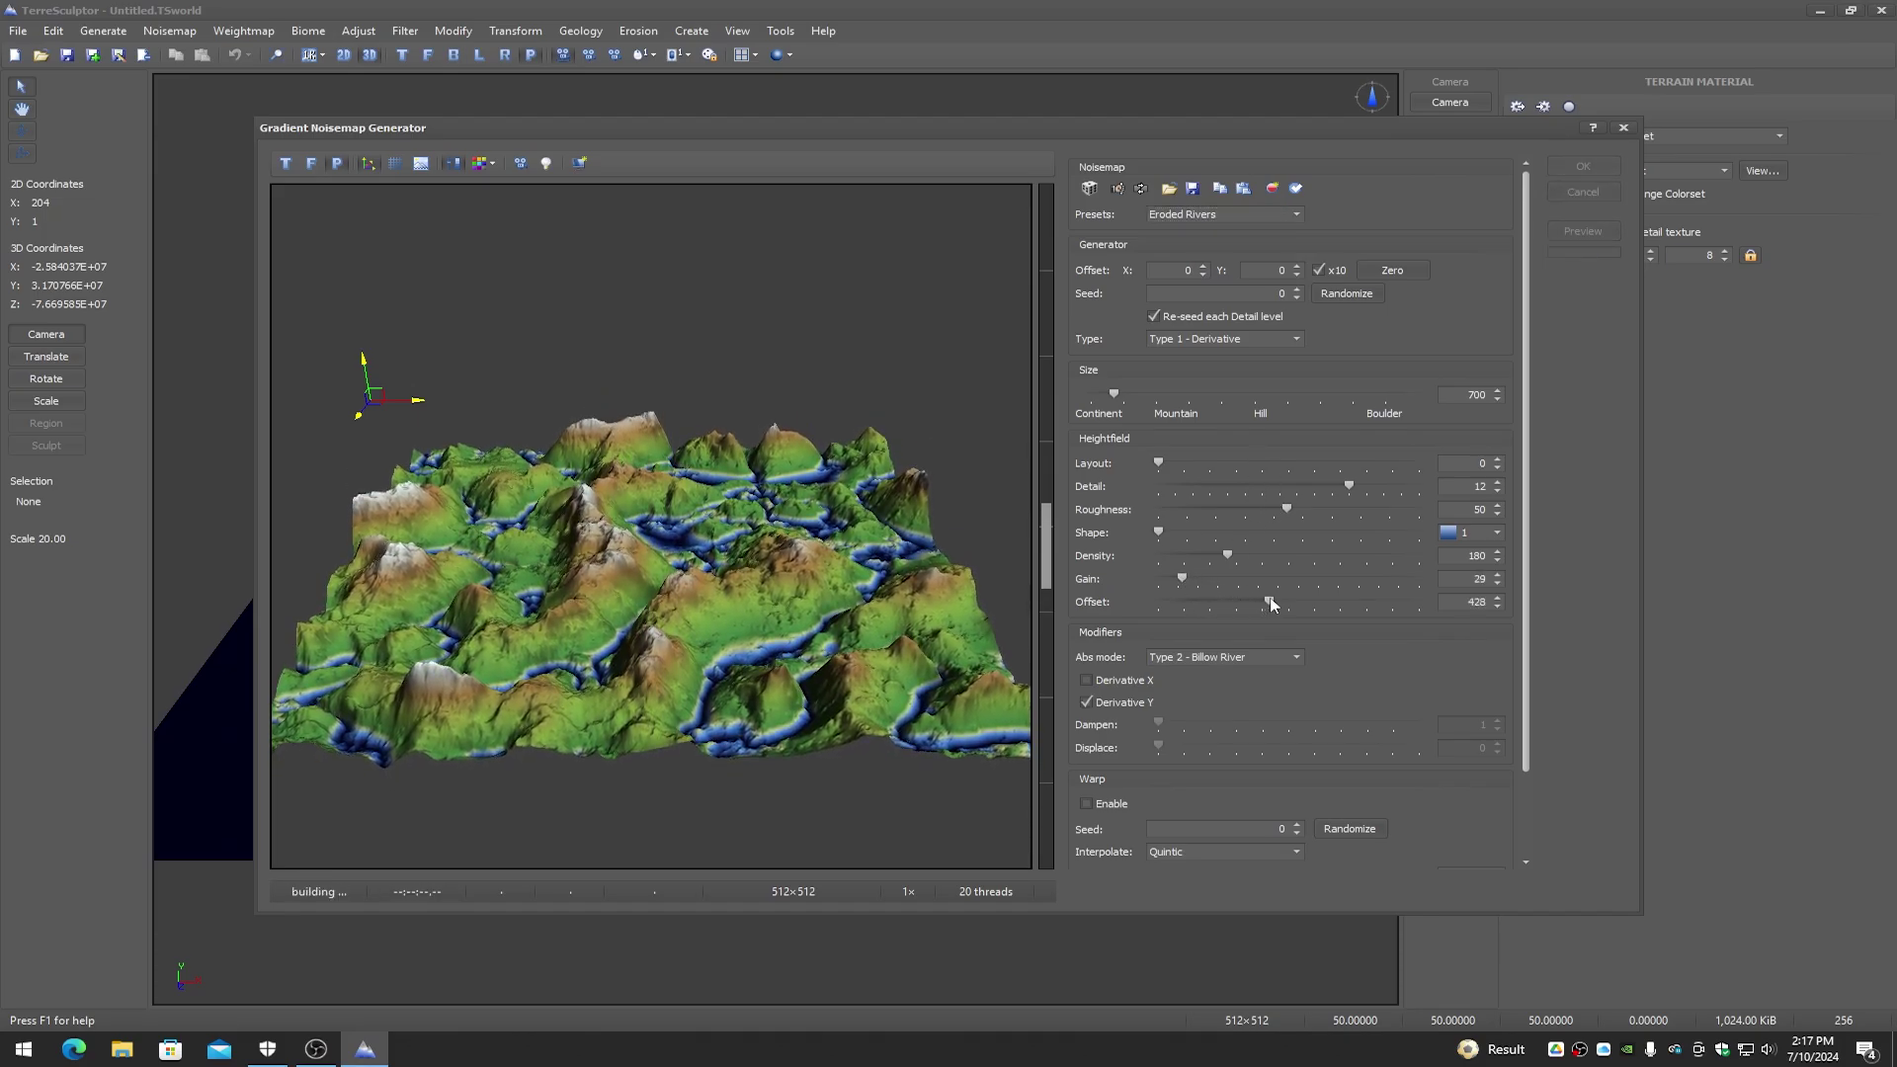
pyautogui.click(1583, 166)
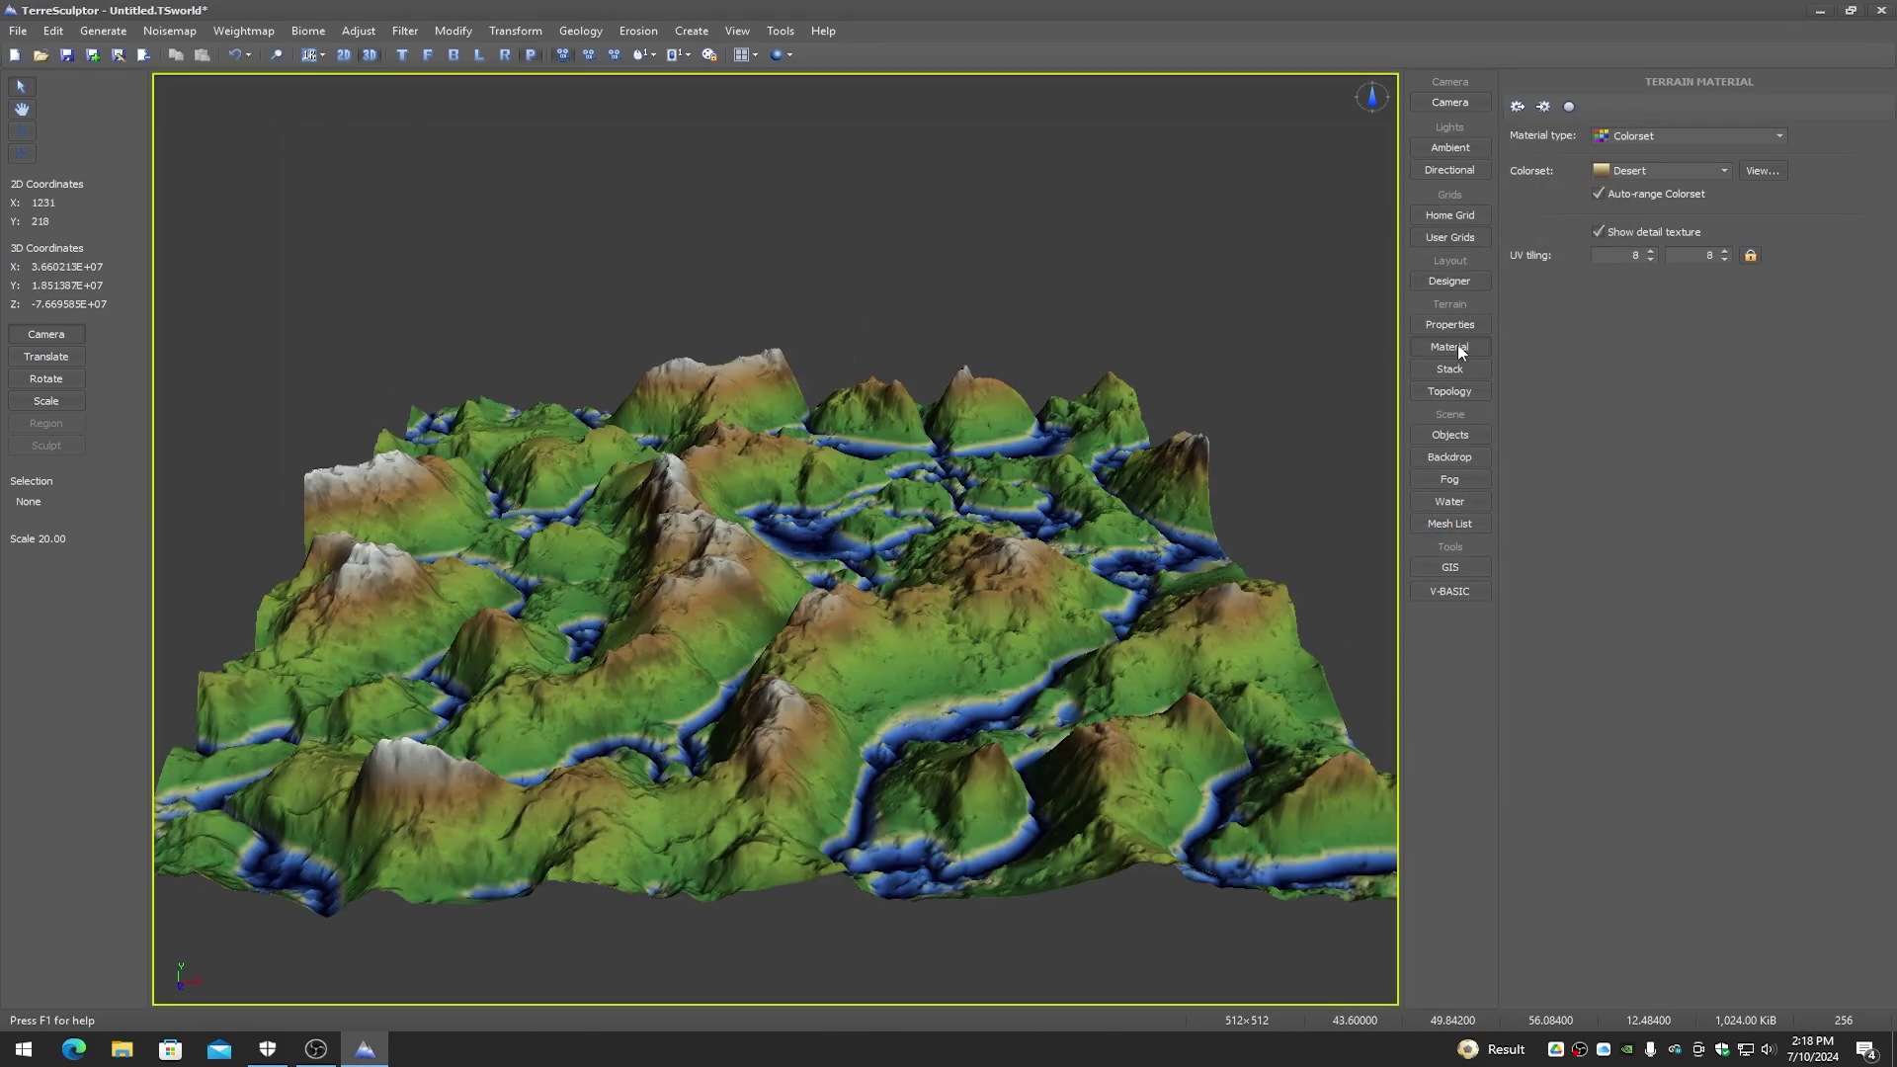
# Step: Try the Canyon River colorset on the terrain, and settle on the Desert colorset
pyautogui.click(1649, 169)
pyautogui.click(1640, 219)
pyautogui.click(1635, 172)
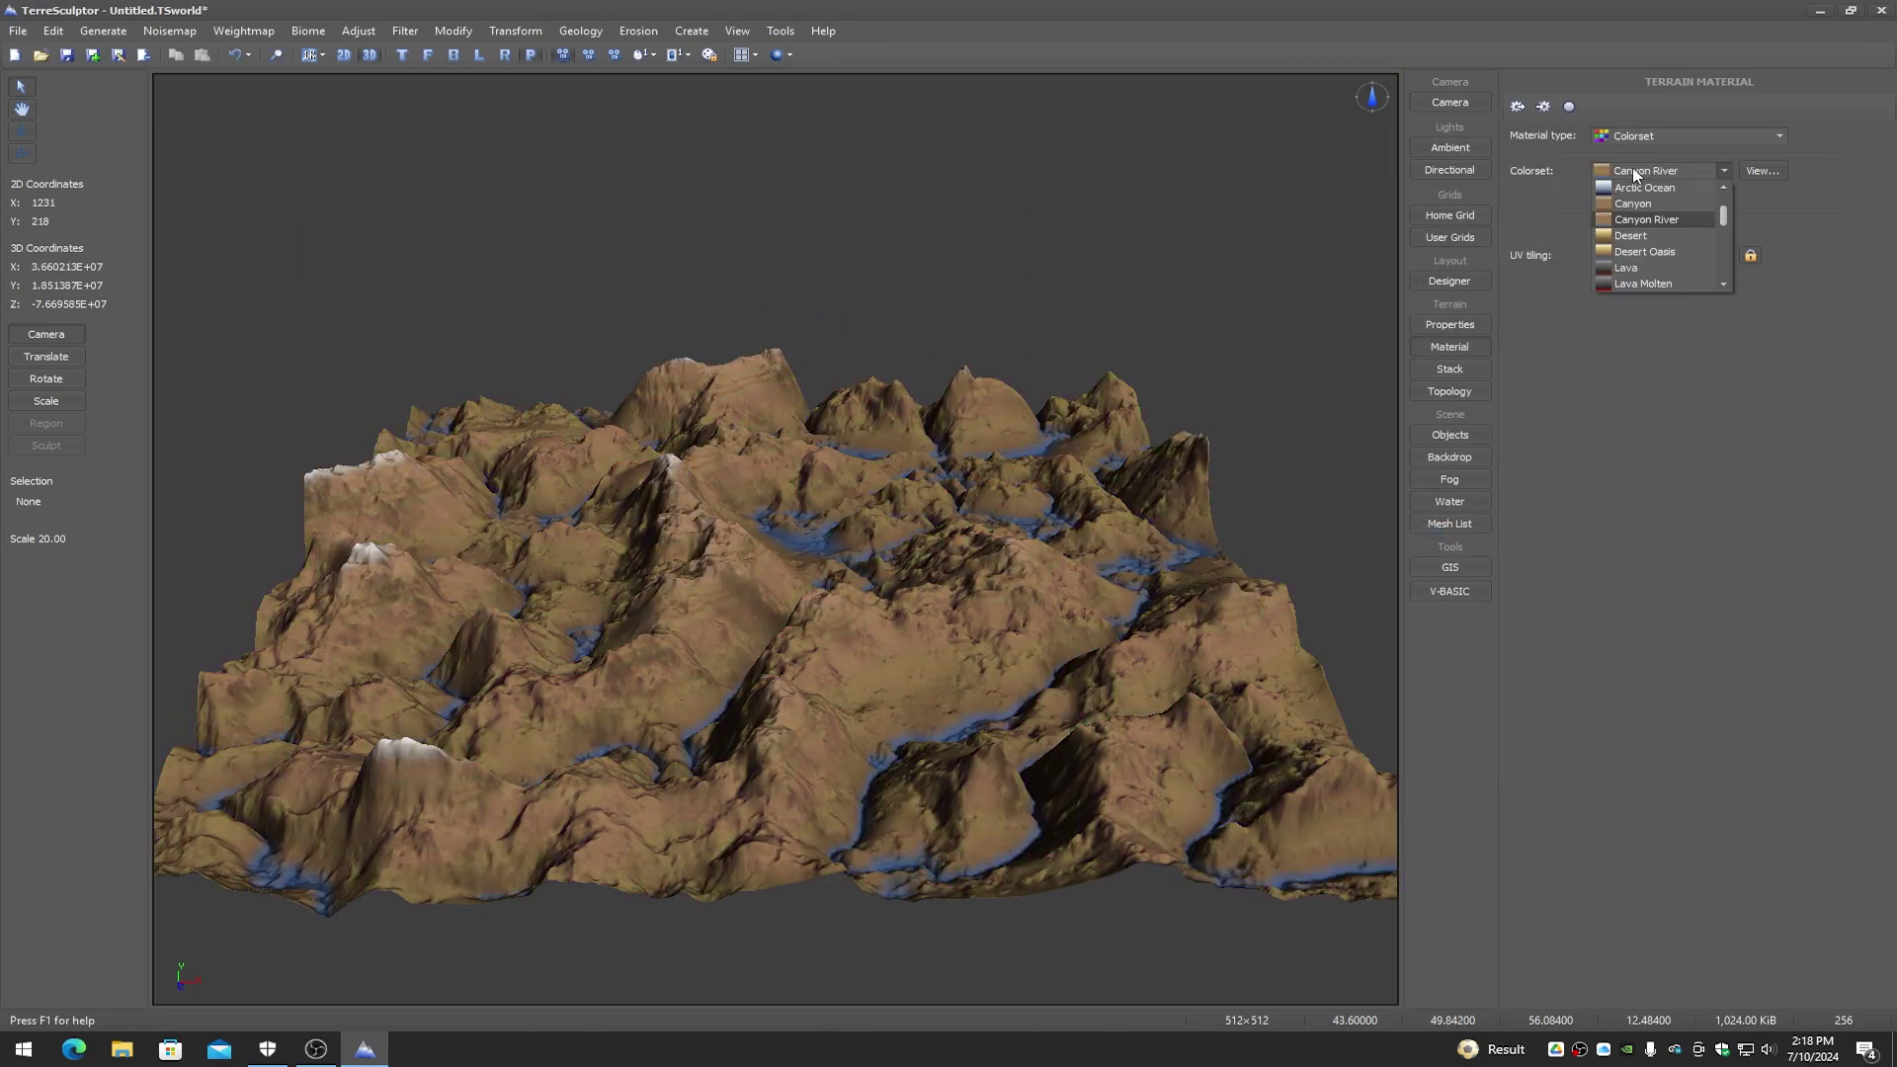
pyautogui.click(1631, 235)
# Step: Apply Dune Erosion to the terrain with the offered parameters, including rain amount 500 and erosion time 500
pyautogui.moveTo(788, 415); pyautogui.dragTo(587, 142)
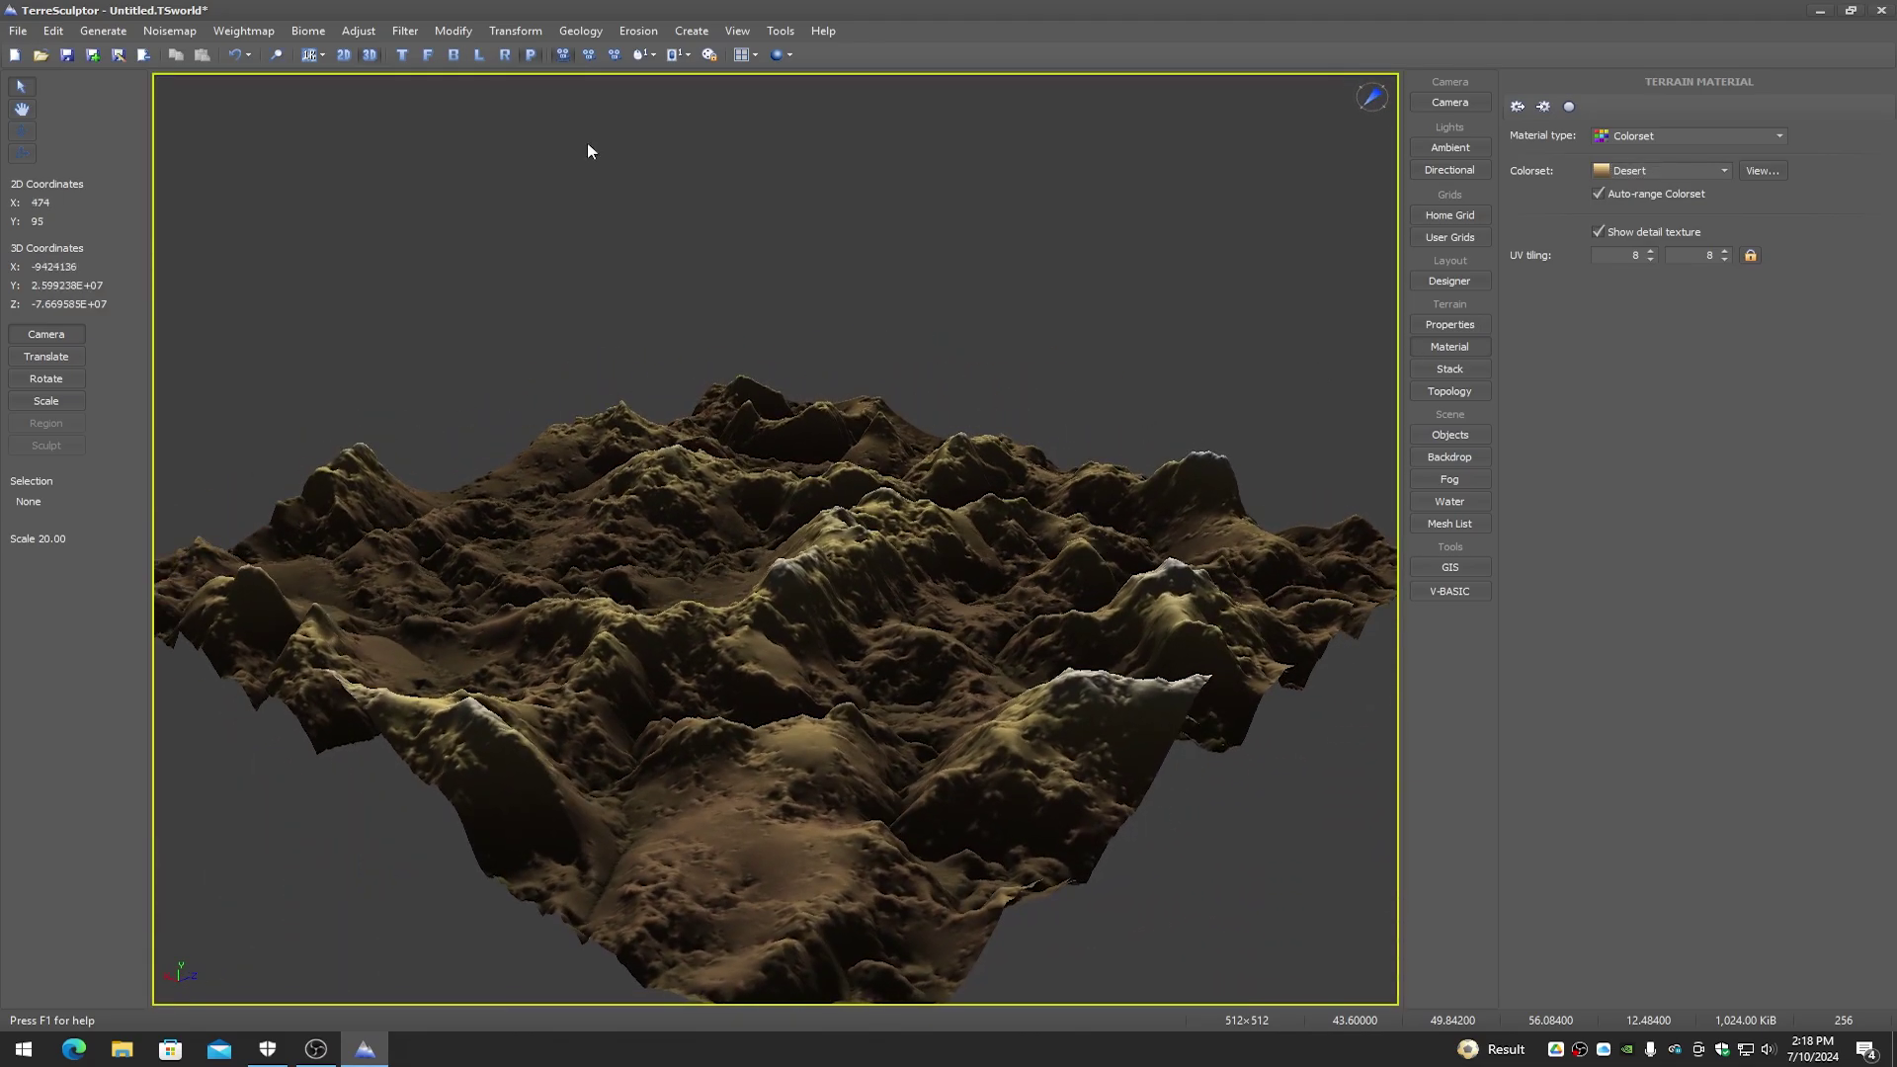
pyautogui.click(654, 55)
pyautogui.click(662, 81)
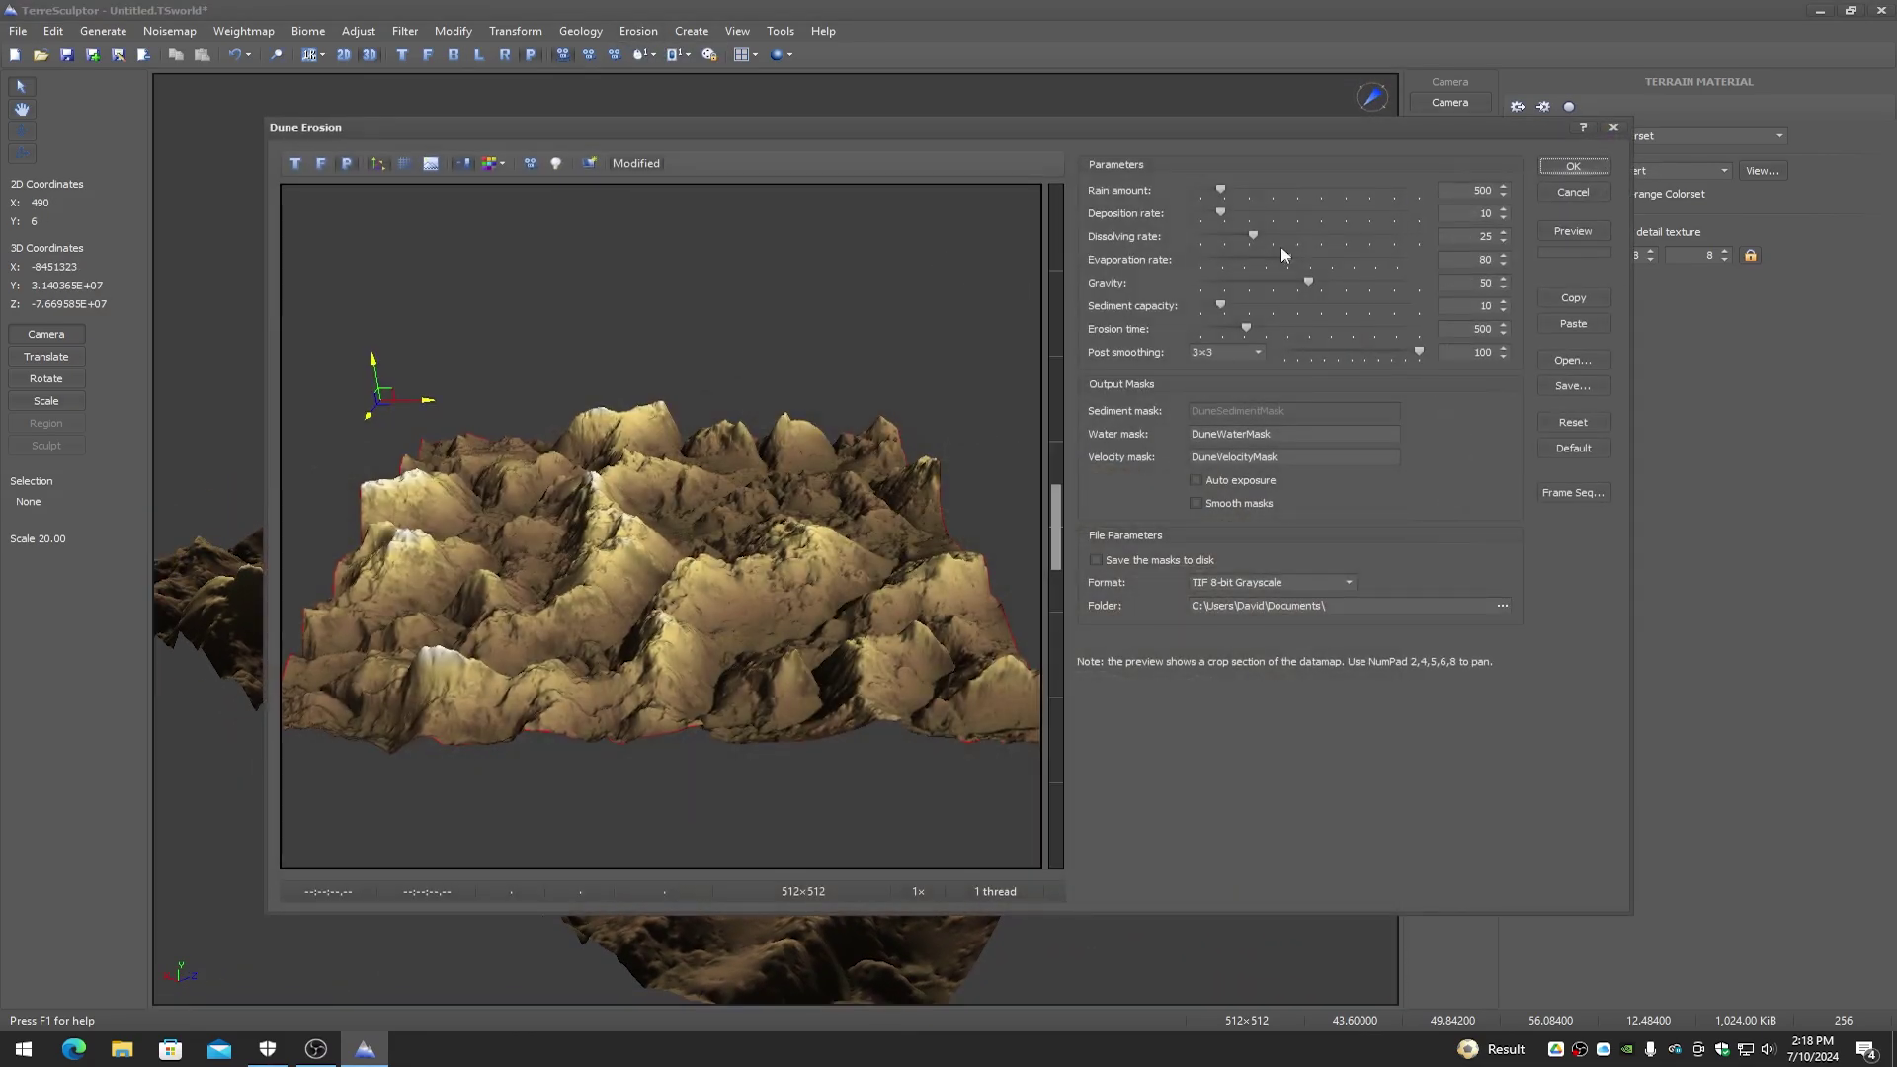
pyautogui.click(1573, 166)
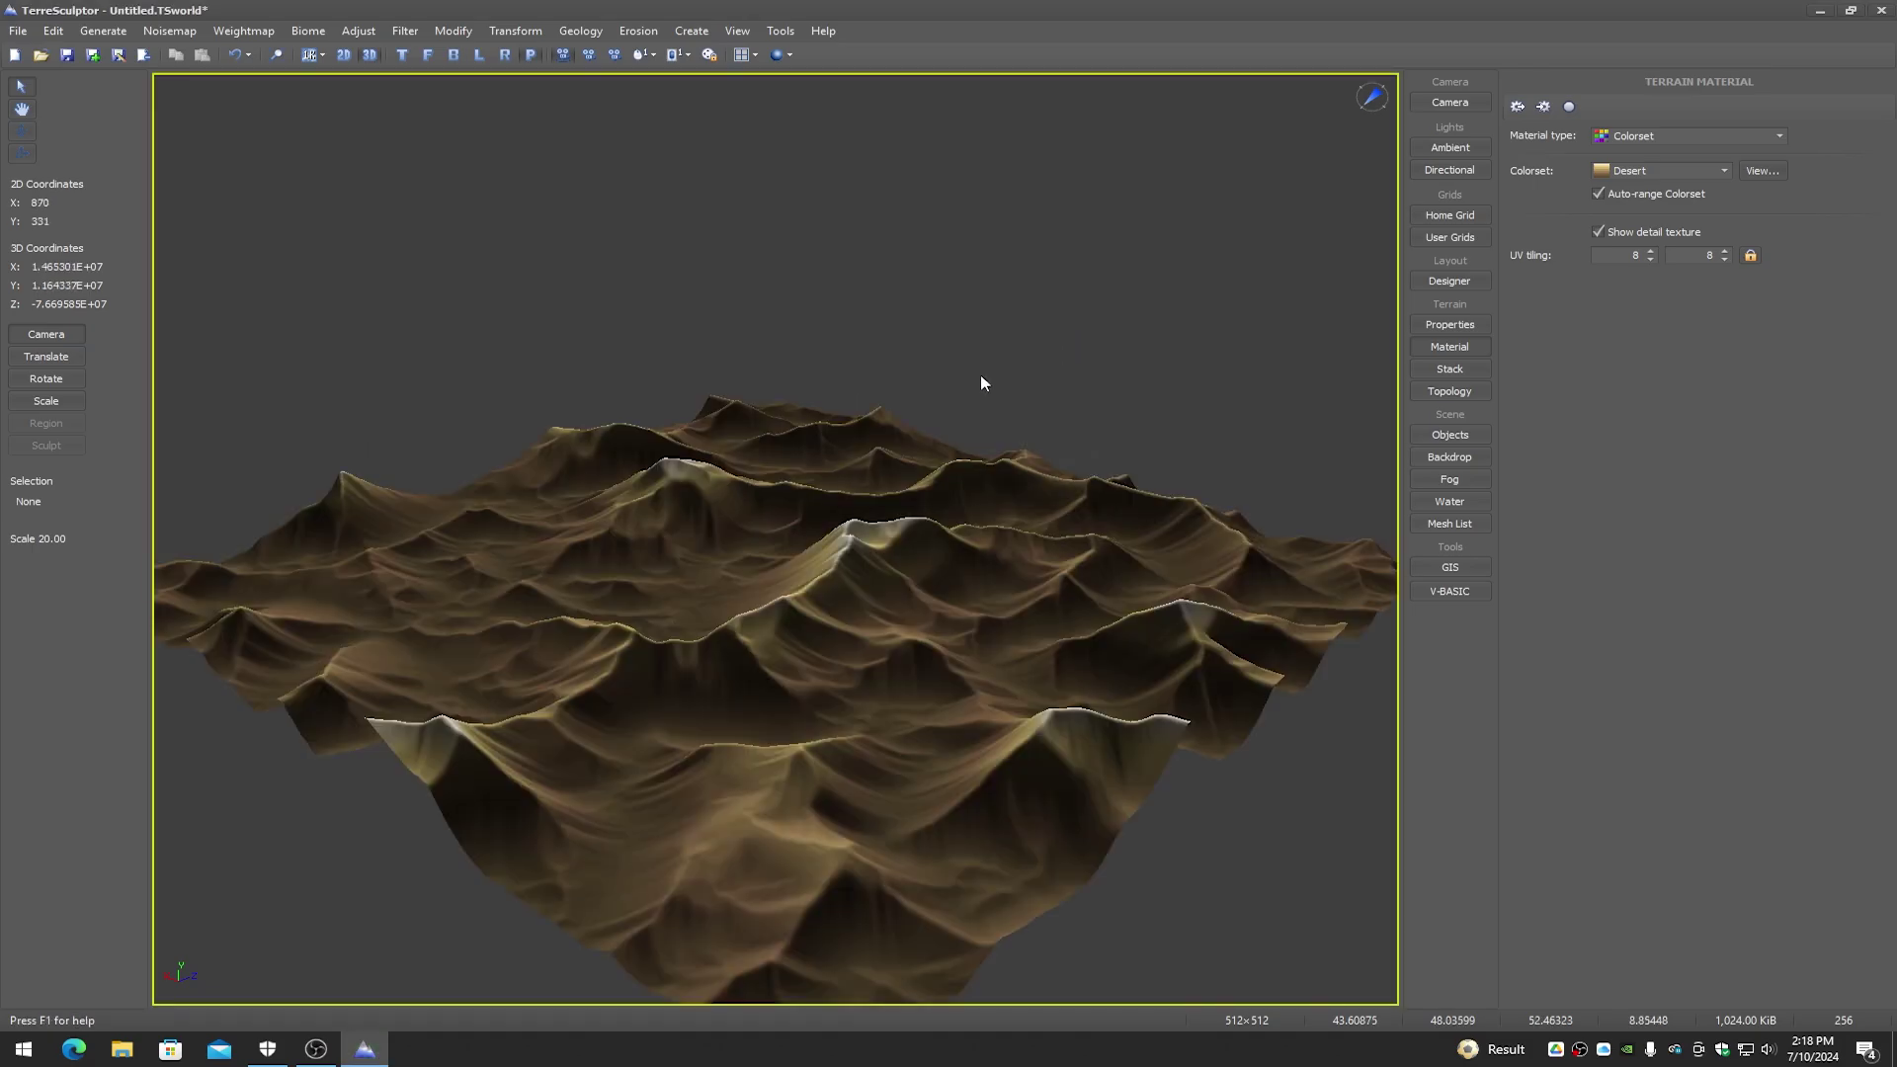
# Step: Examine the eroded terrain in the Top, Back, Left and Right views, and return to the Perspective view
pyautogui.moveTo(980, 375); pyautogui.dragTo(238, 403)
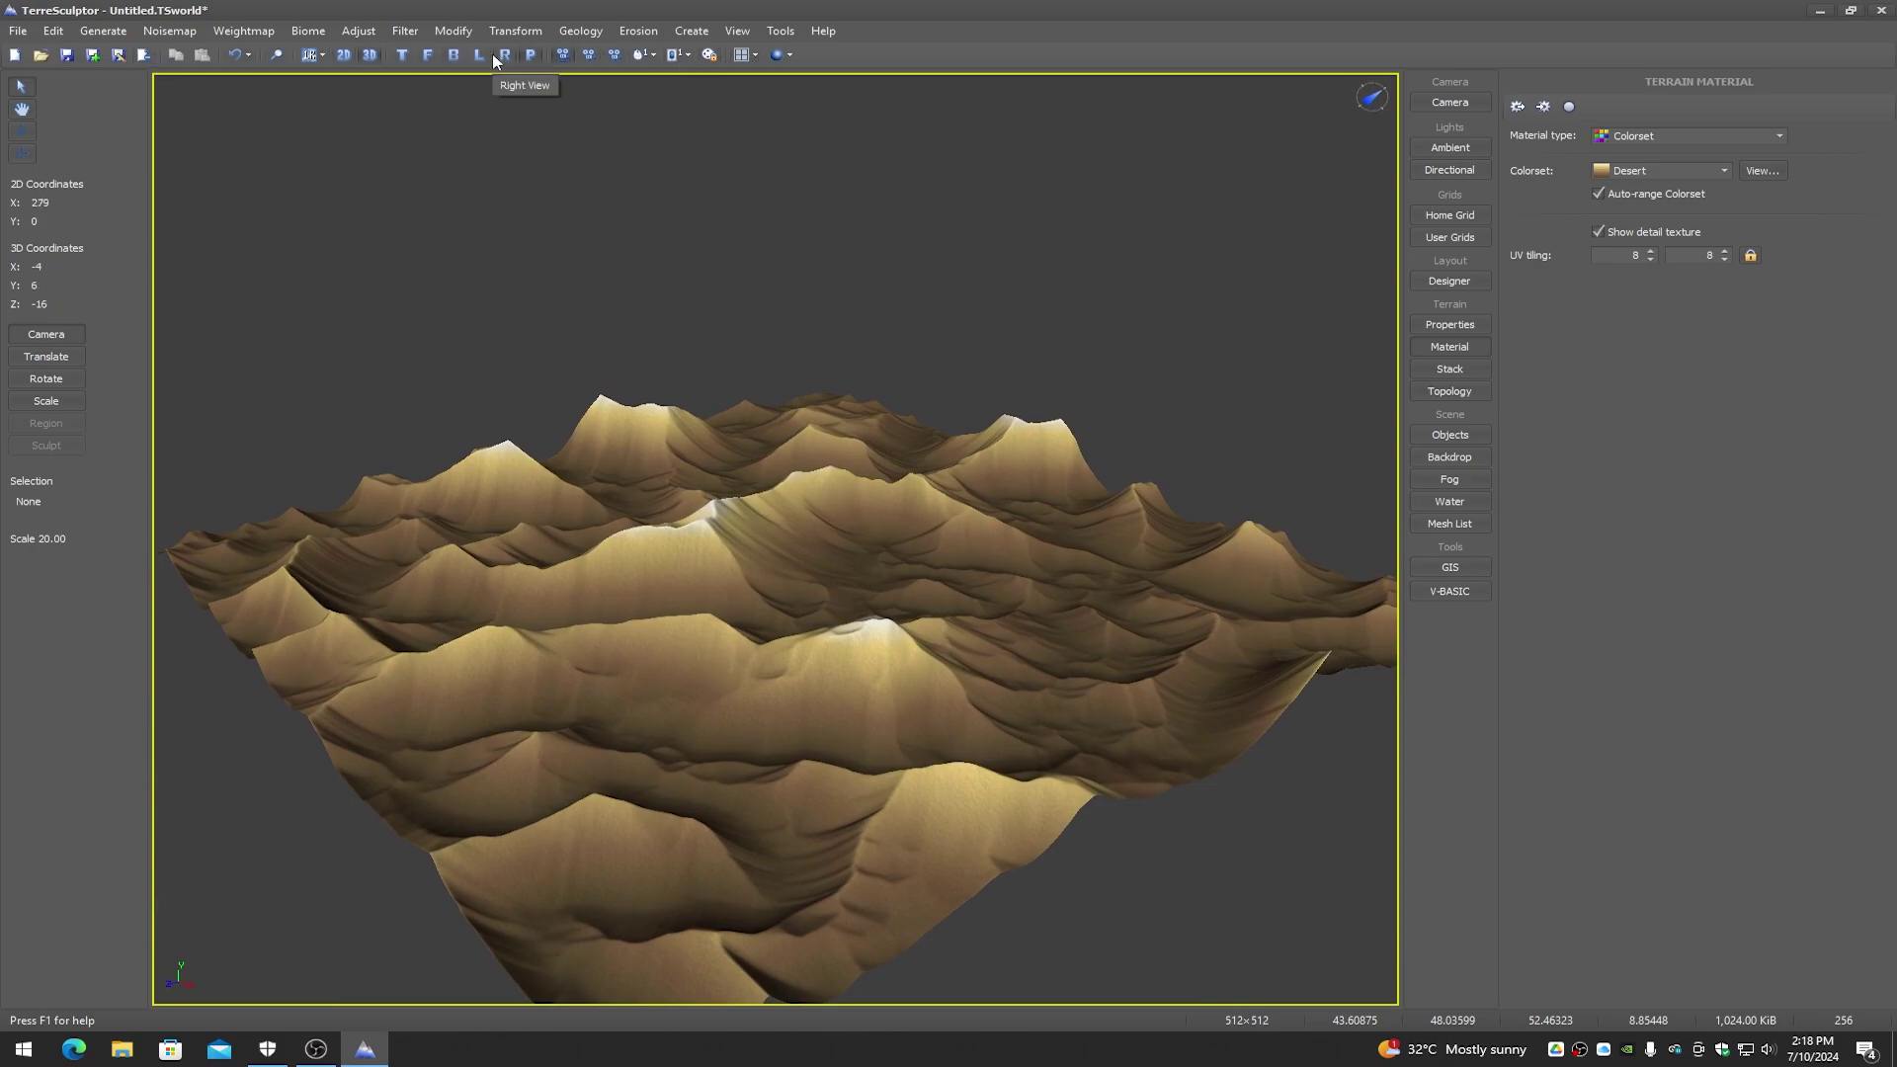
pyautogui.click(403, 55)
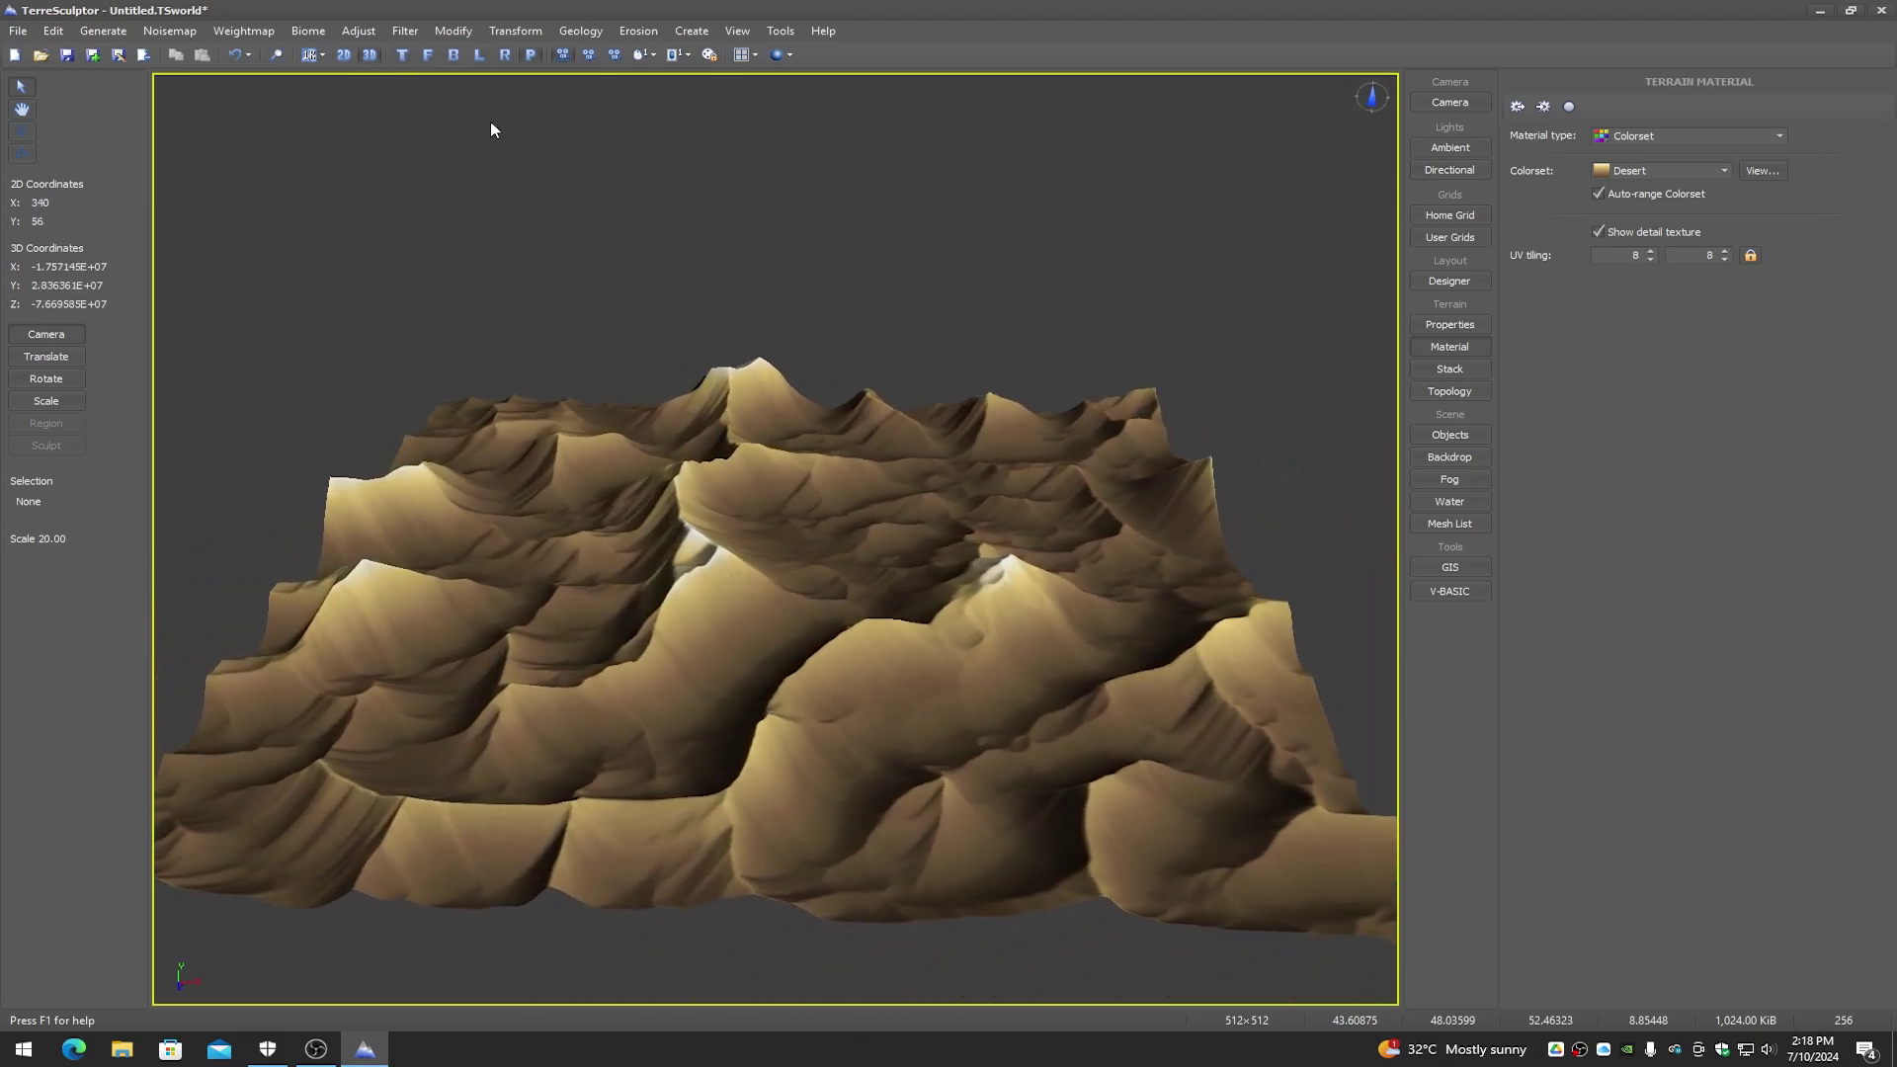
pyautogui.click(404, 55)
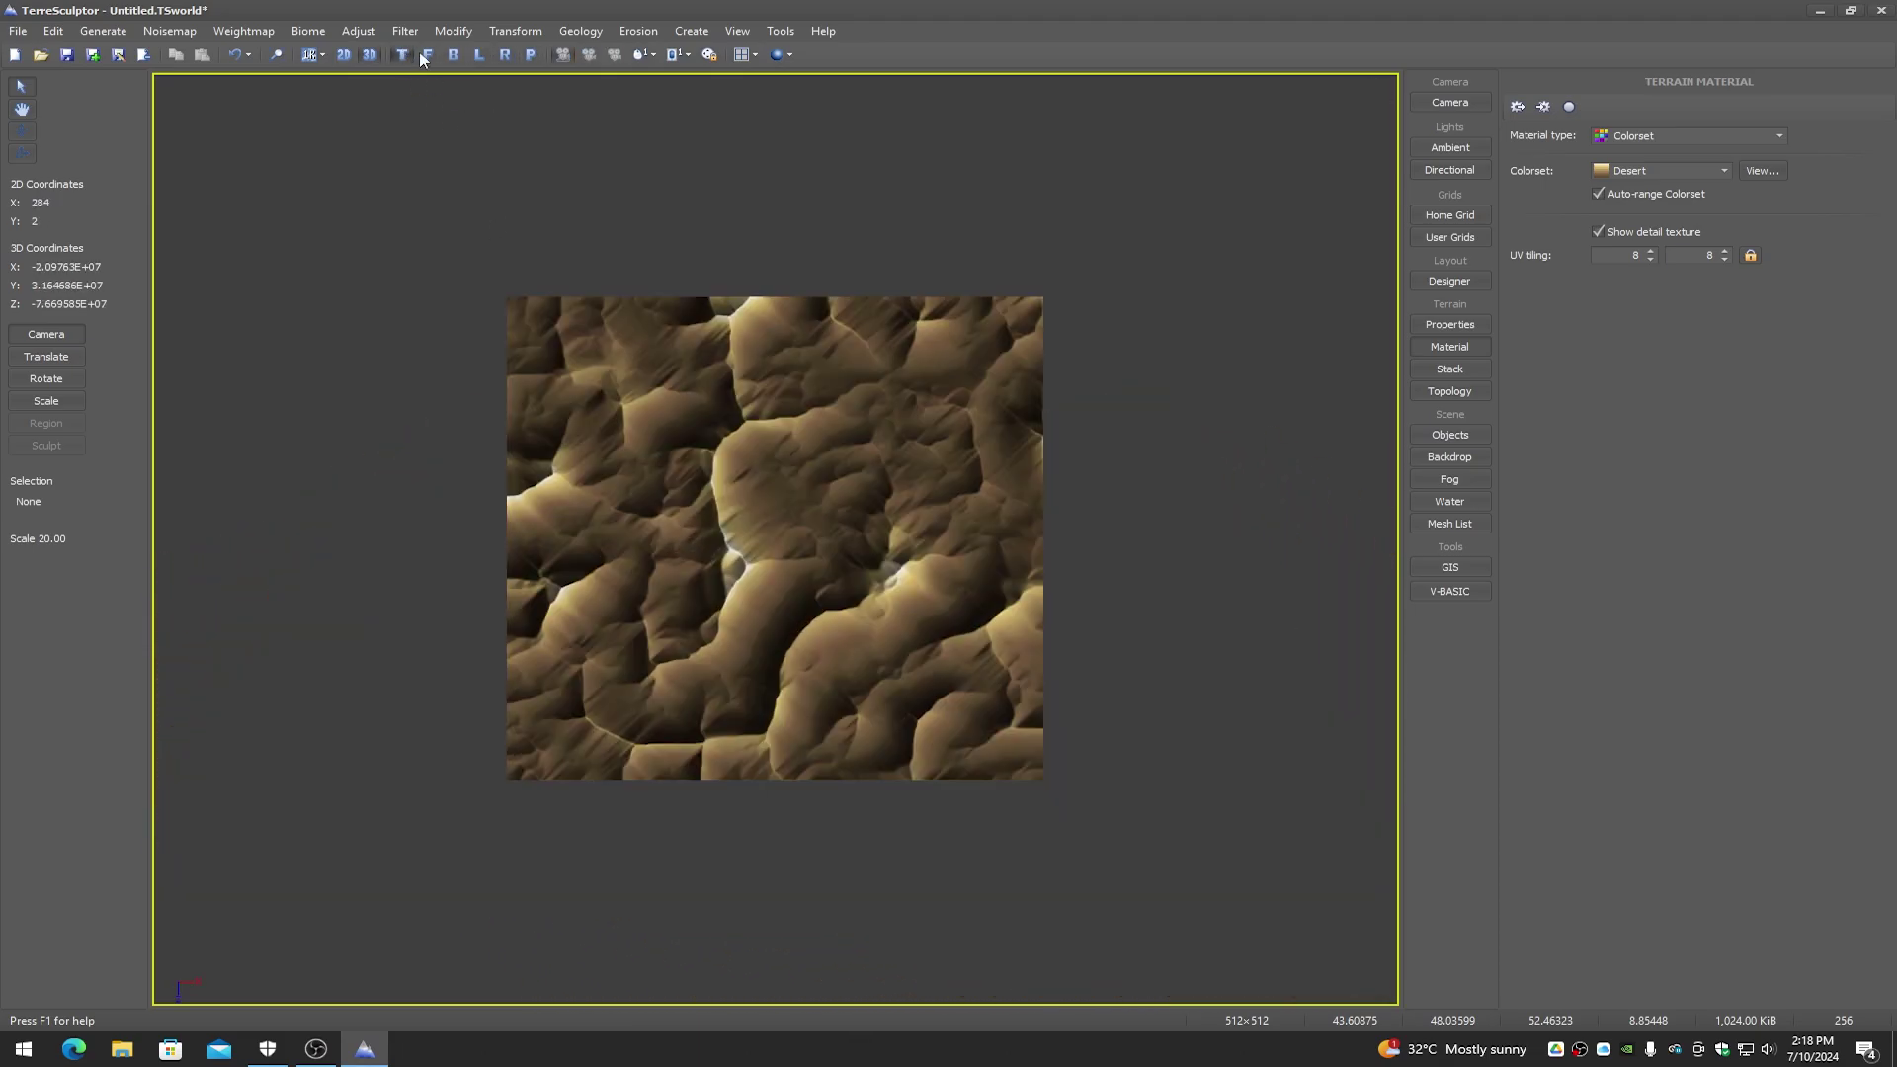
pyautogui.click(454, 57)
pyautogui.click(479, 56)
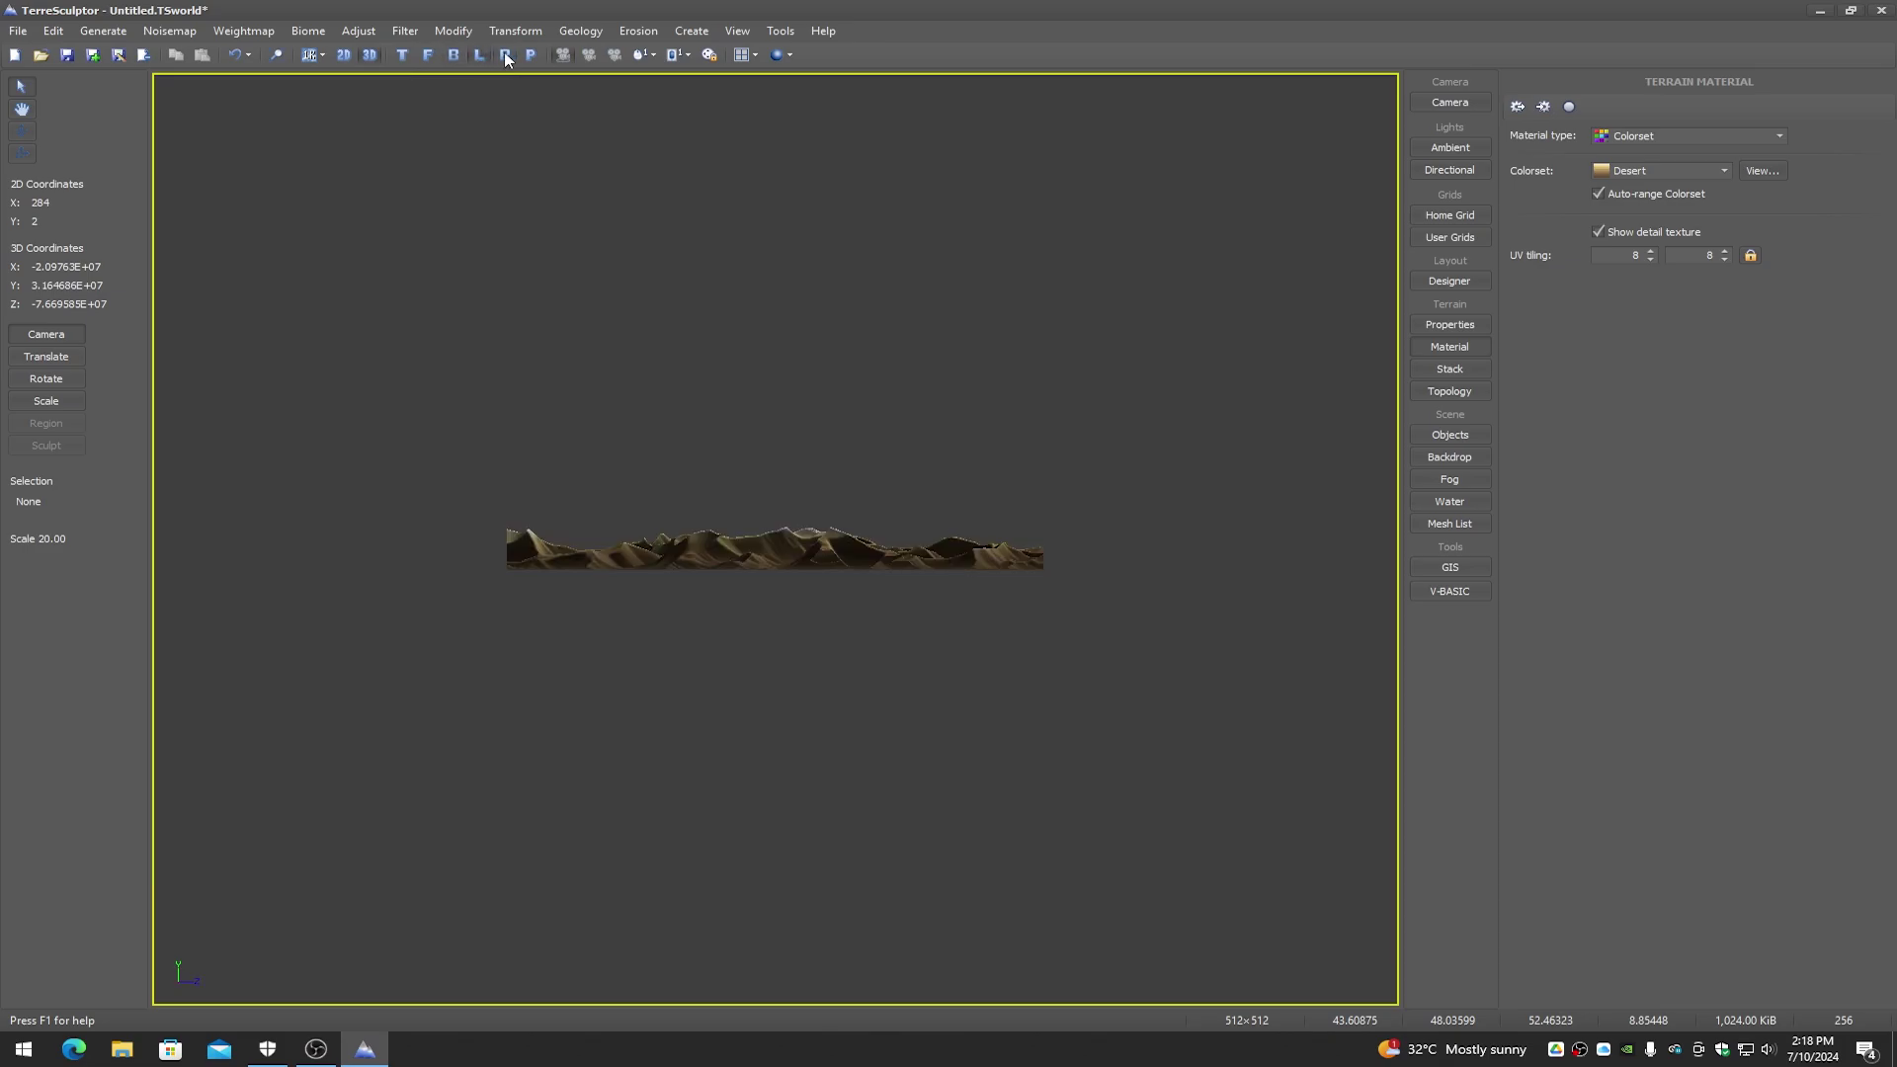
pyautogui.click(505, 56)
pyautogui.click(532, 56)
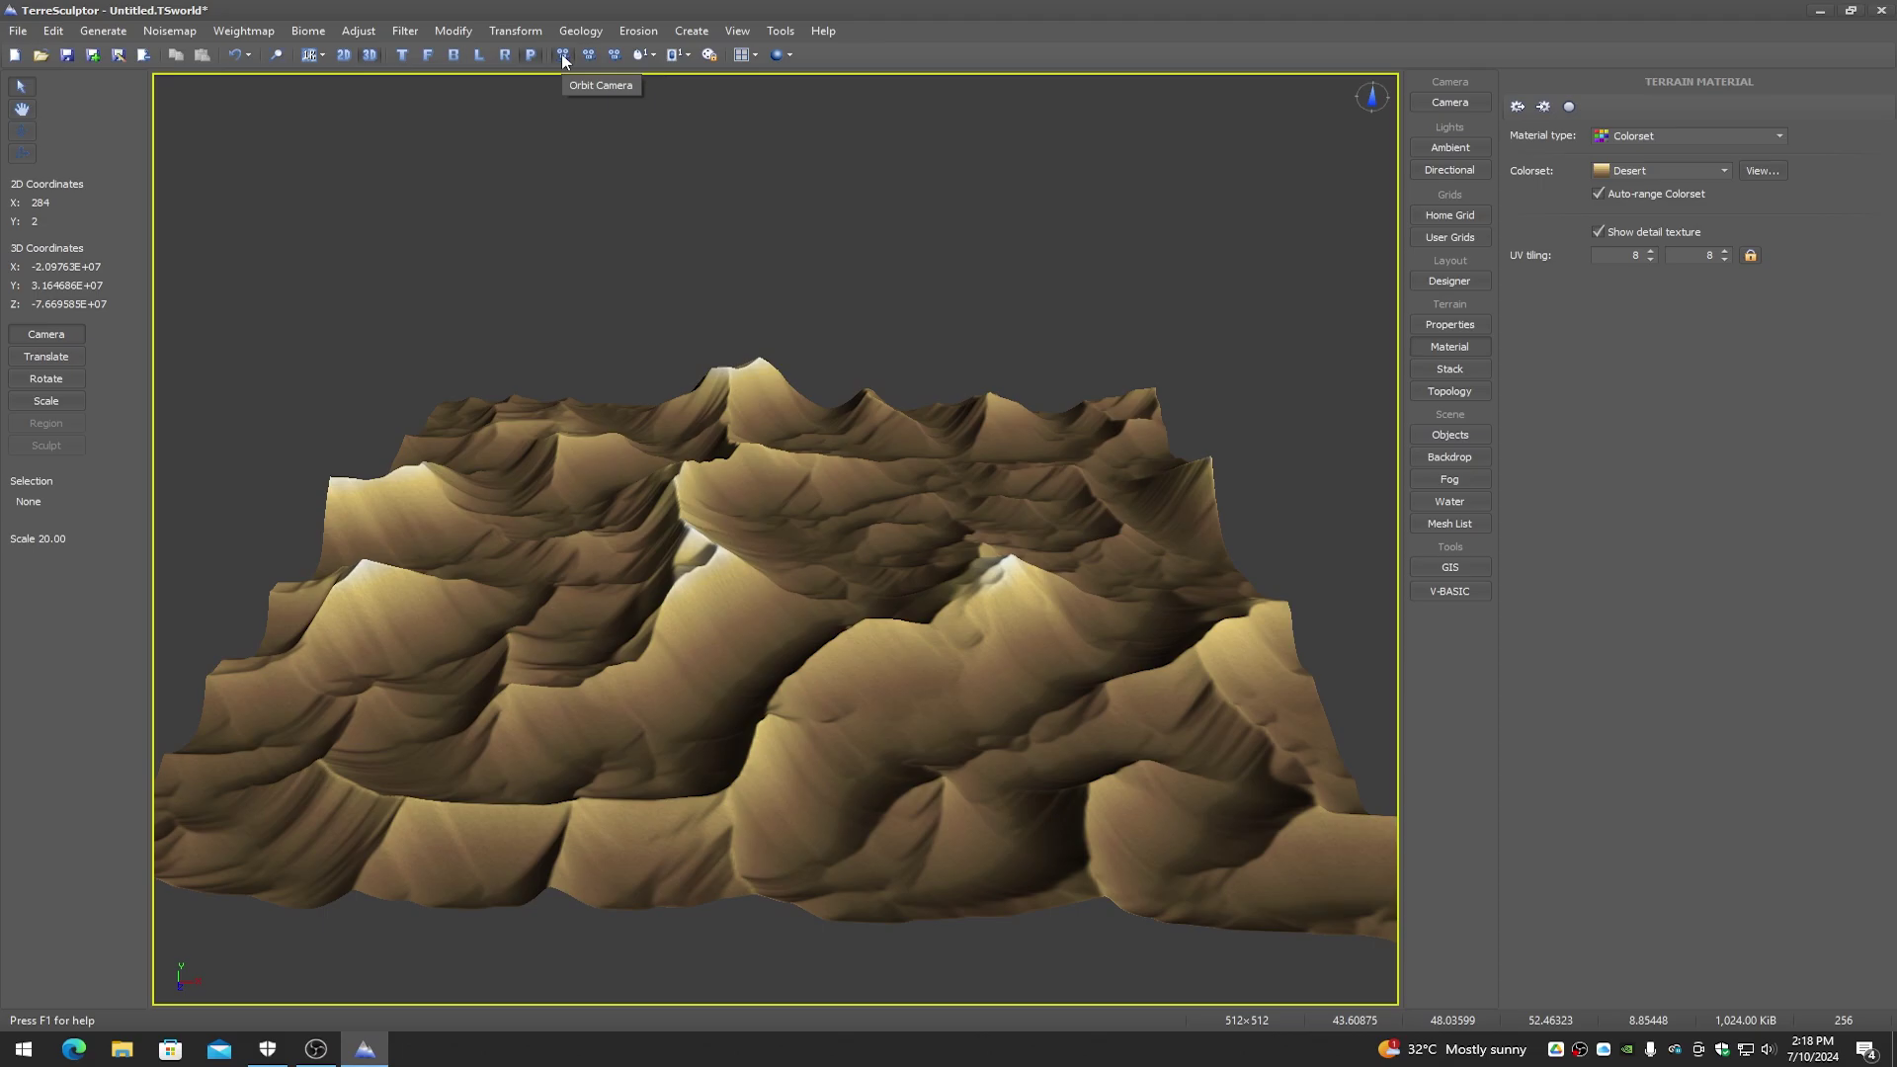
# Step: Inspect the dunes with the Orbit Camera from several angles and from closer up
pyautogui.click(561, 53)
pyautogui.moveTo(602, 297); pyautogui.dragTo(656, 156)
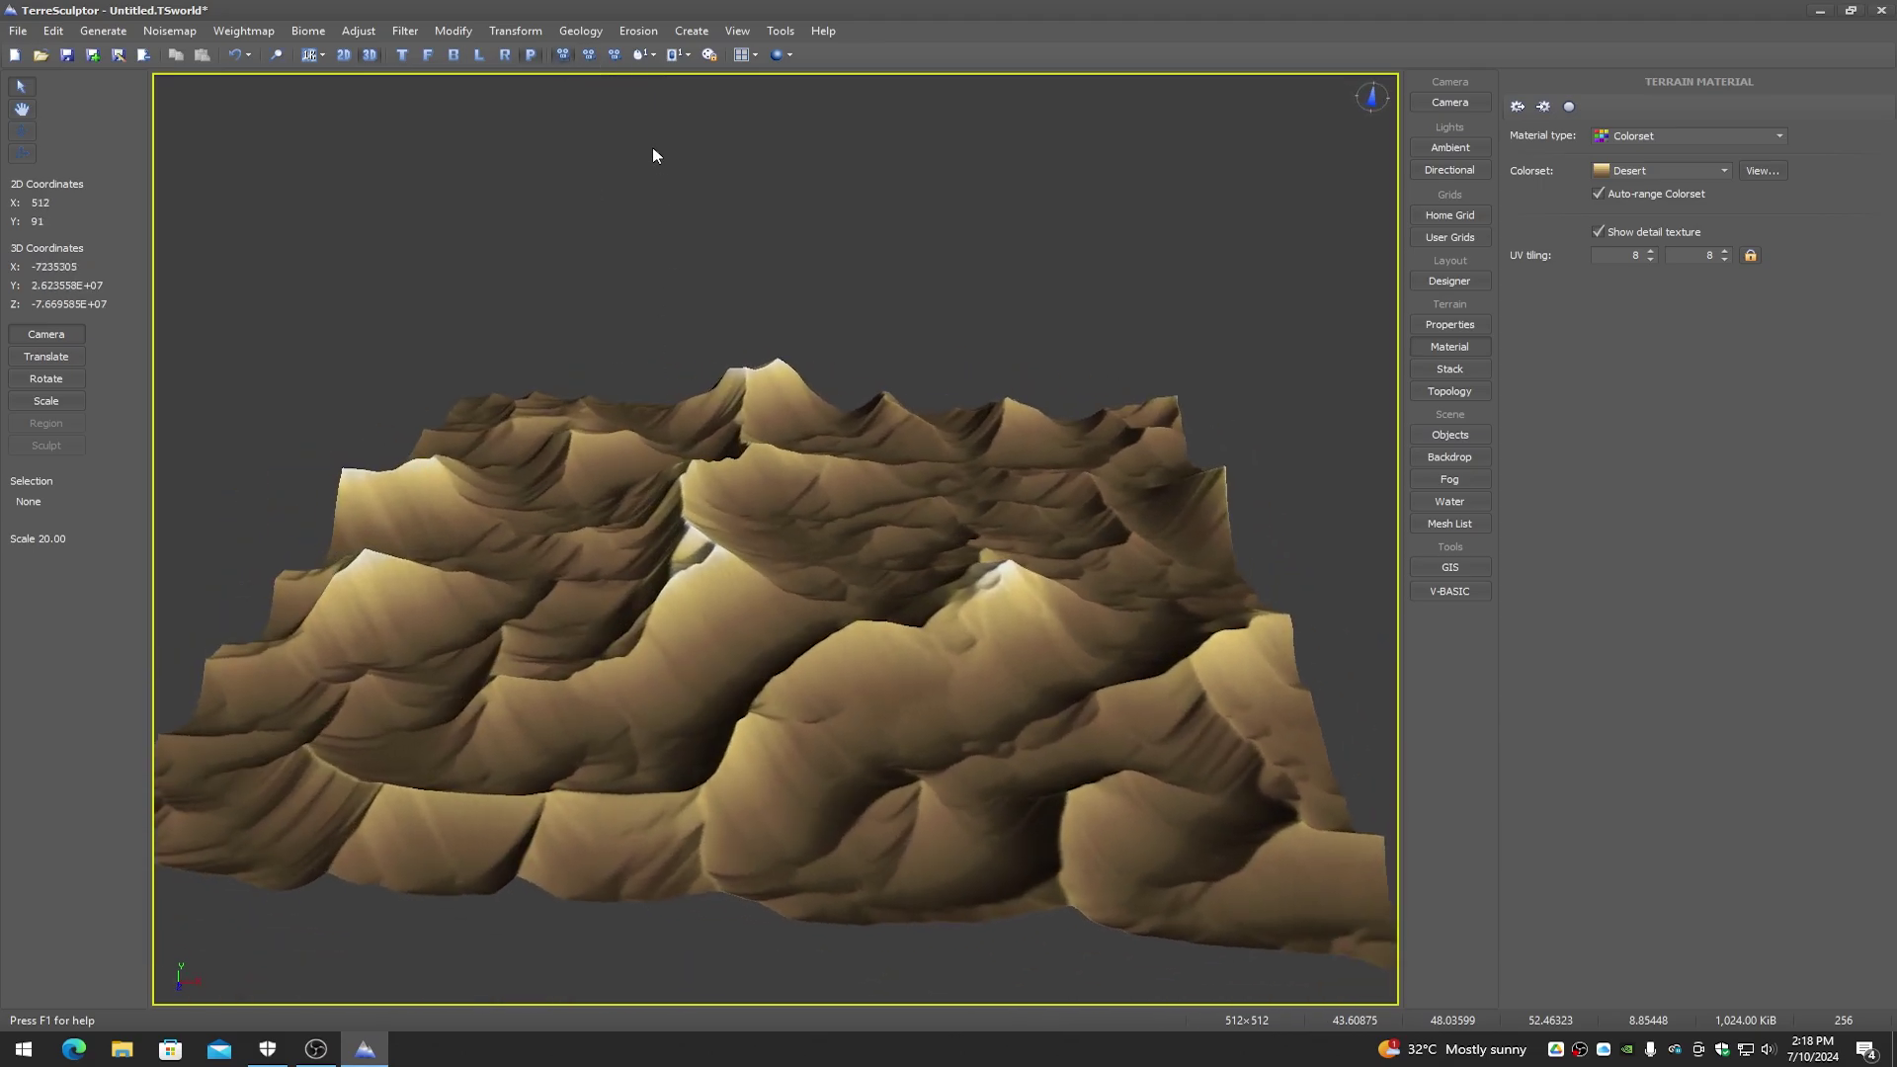
pyautogui.scroll(5, 782, 503)
pyautogui.moveTo(782, 503)
pyautogui.mouseDown()
pyautogui.moveTo(801, 553)
pyautogui.moveTo(711, 548)
pyautogui.moveTo(653, 474)
pyautogui.moveTo(593, 464)
pyautogui.moveTo(783, 500)
pyautogui.mouseUp()
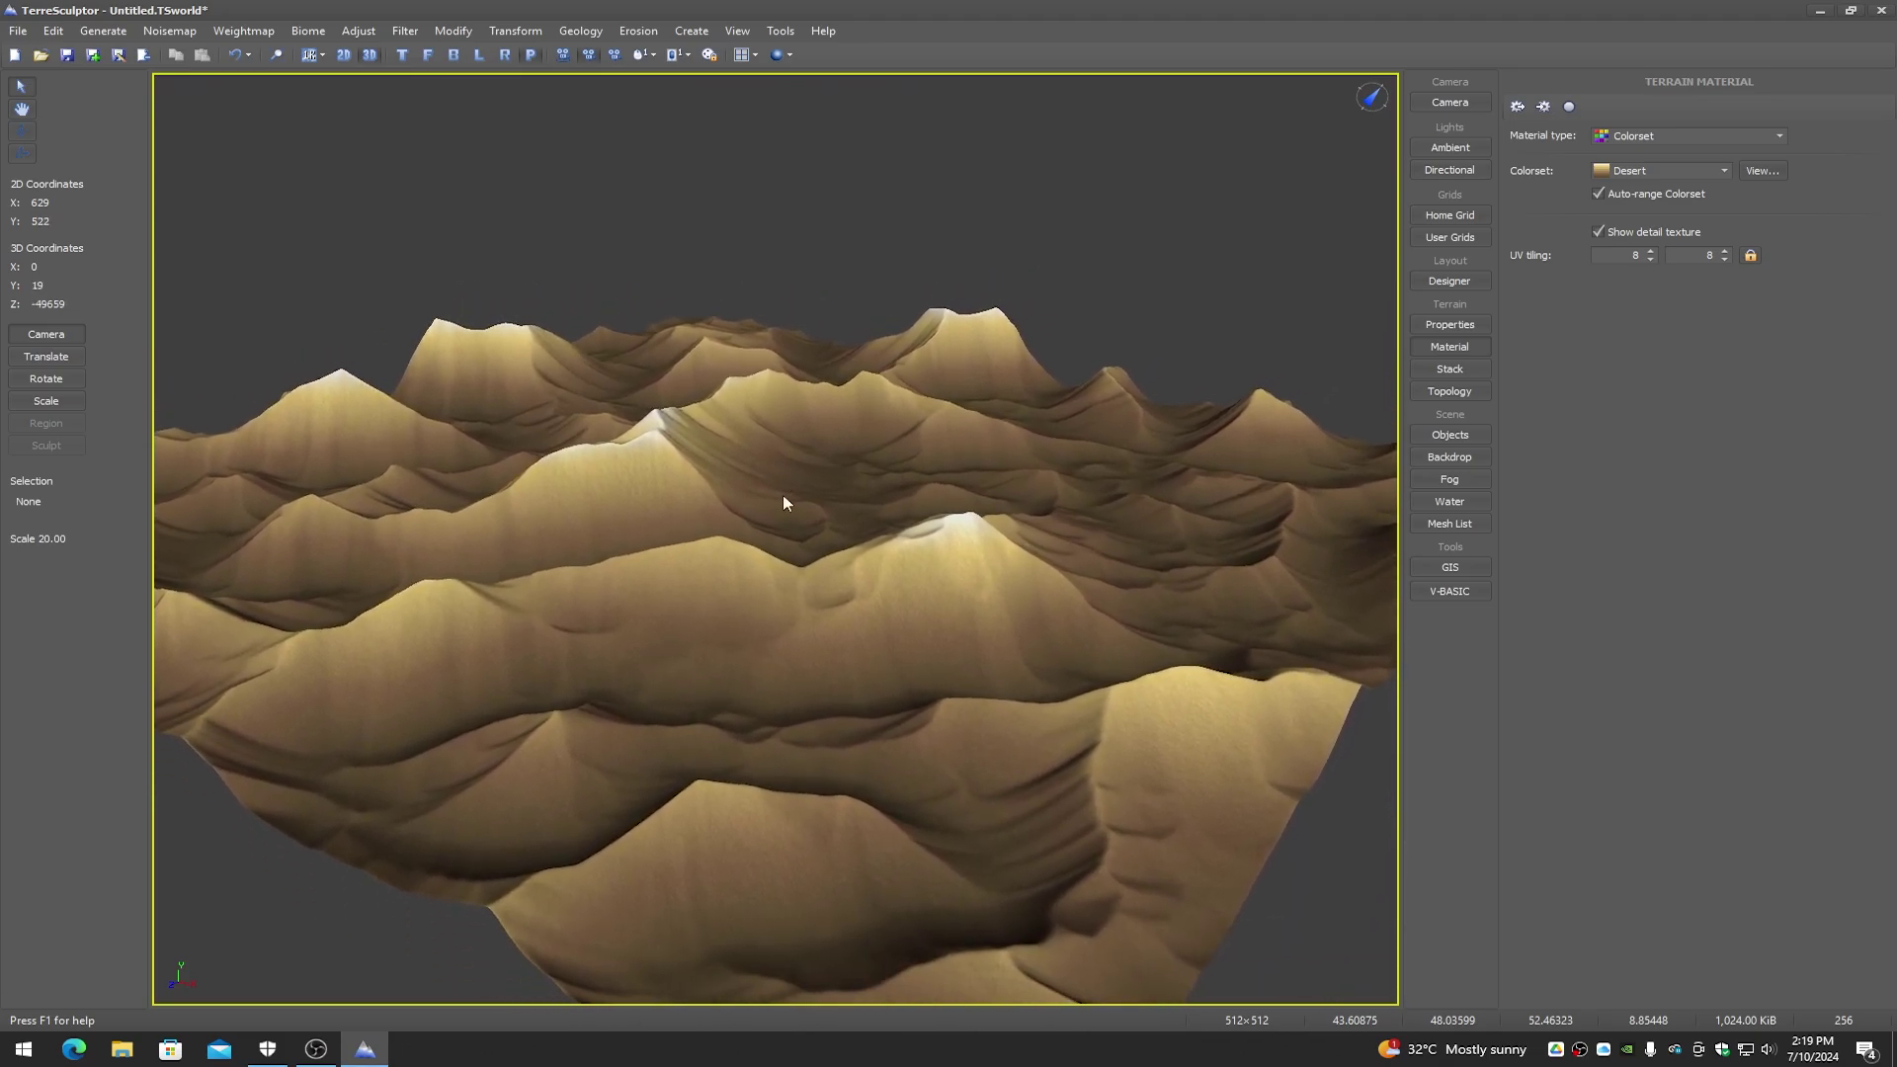
# Step: Travel across the dunes at ground level with the terrain-level camera, and return to the Orbit Camera
pyautogui.click(614, 56)
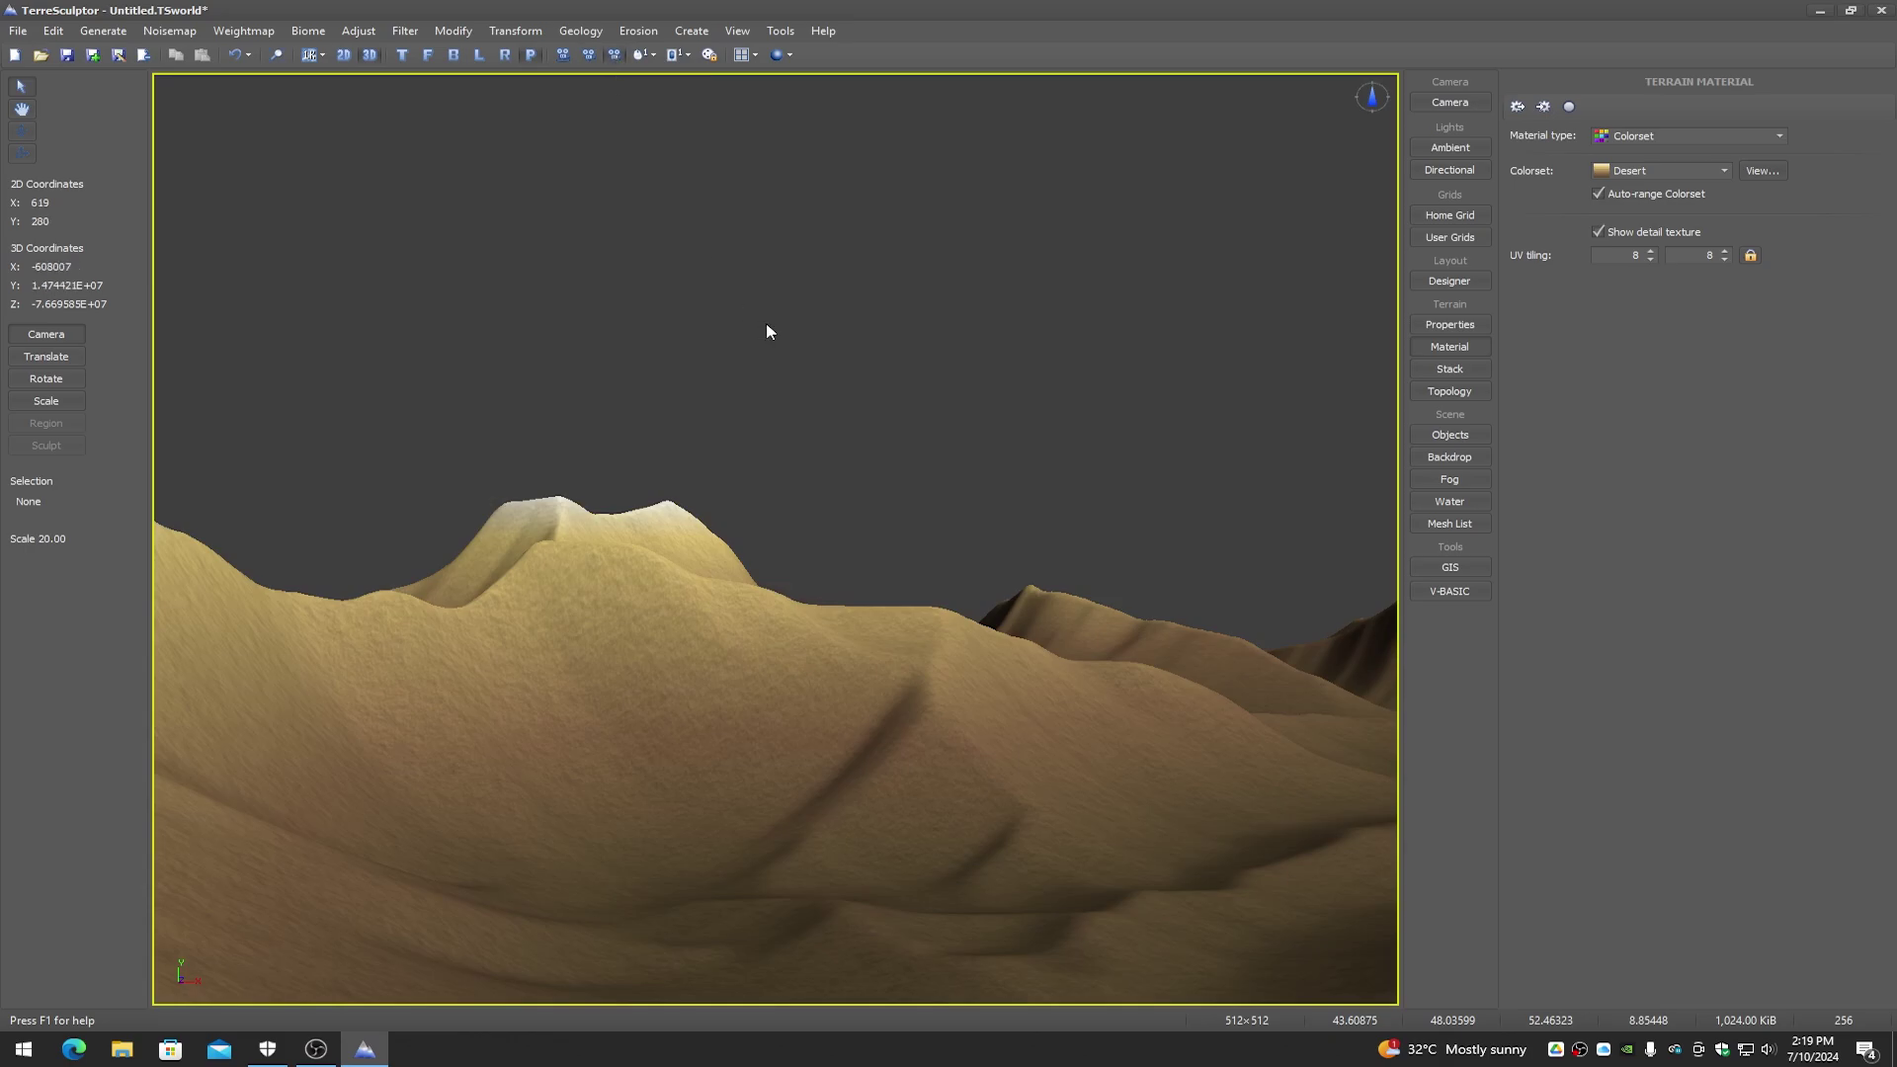
pyautogui.moveTo(780, 381); pyautogui.dragTo(775, 590)
pyautogui.press('Up')
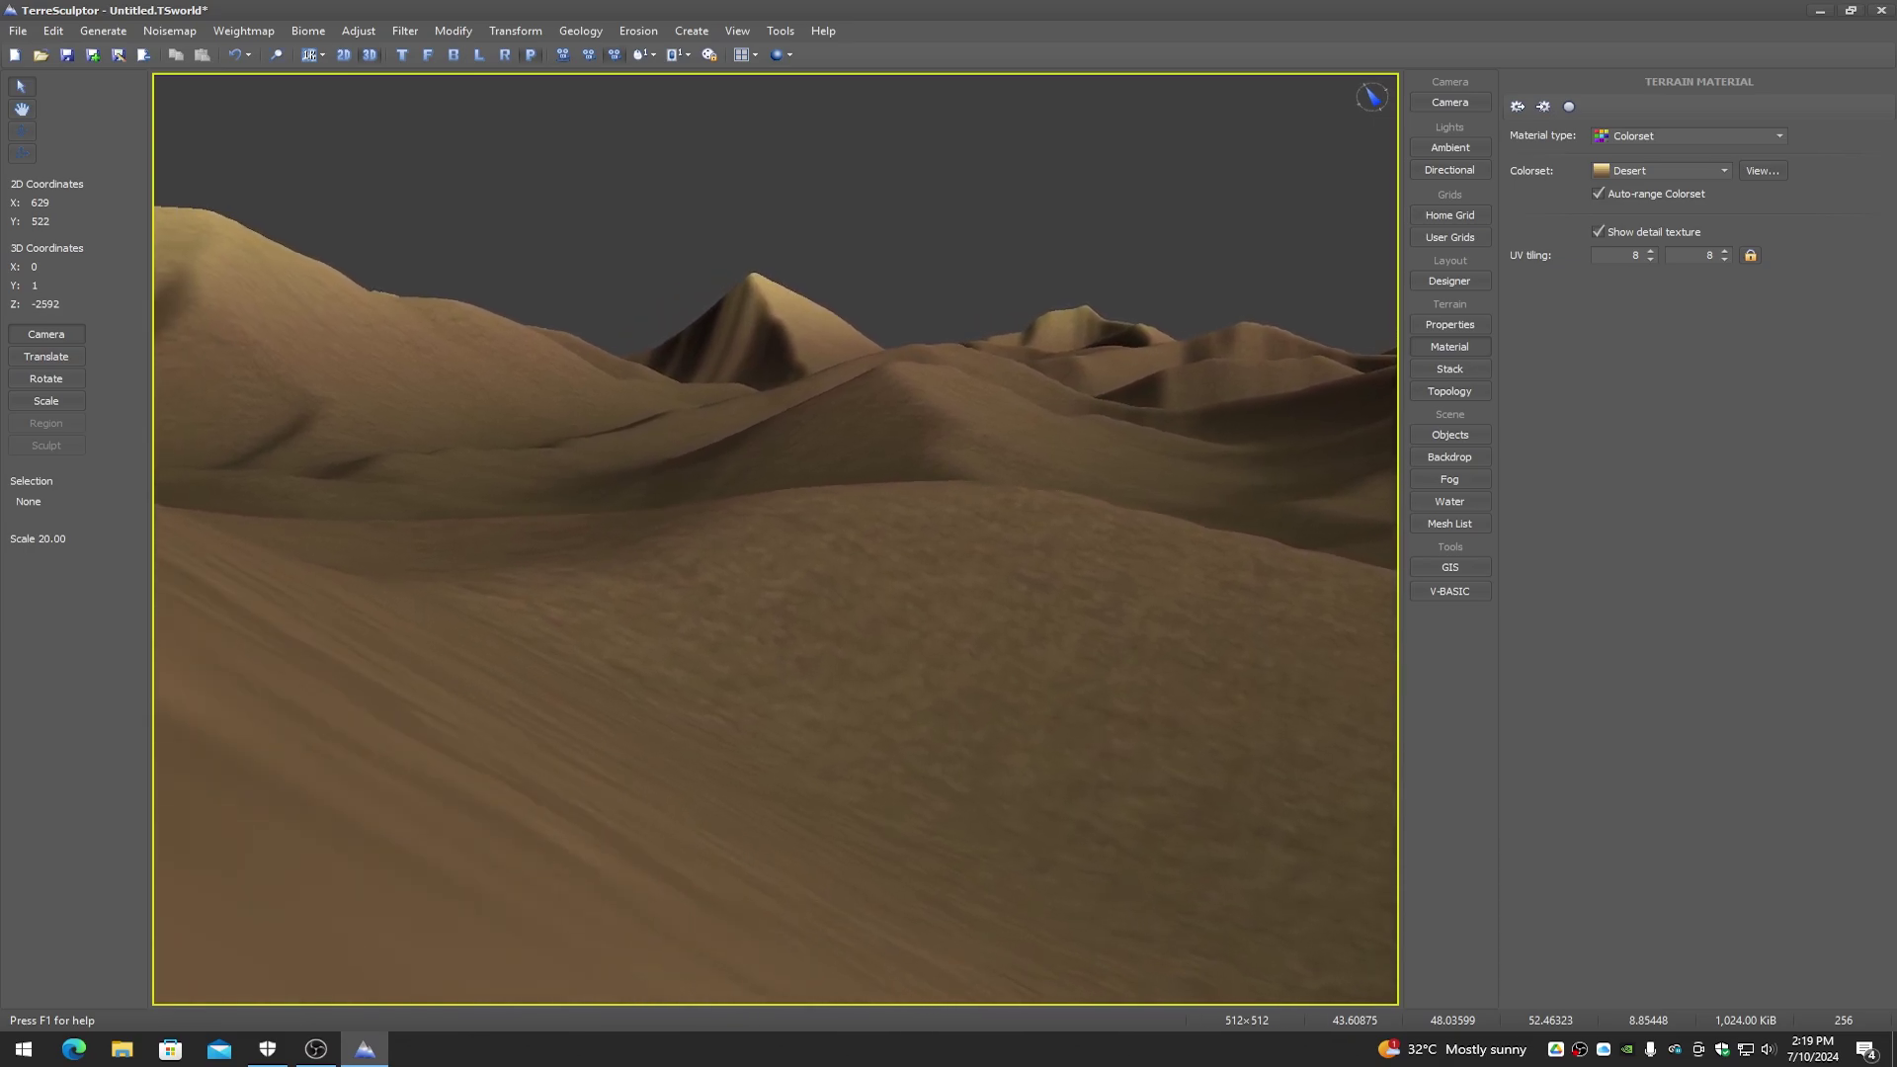
pyautogui.press('Up')
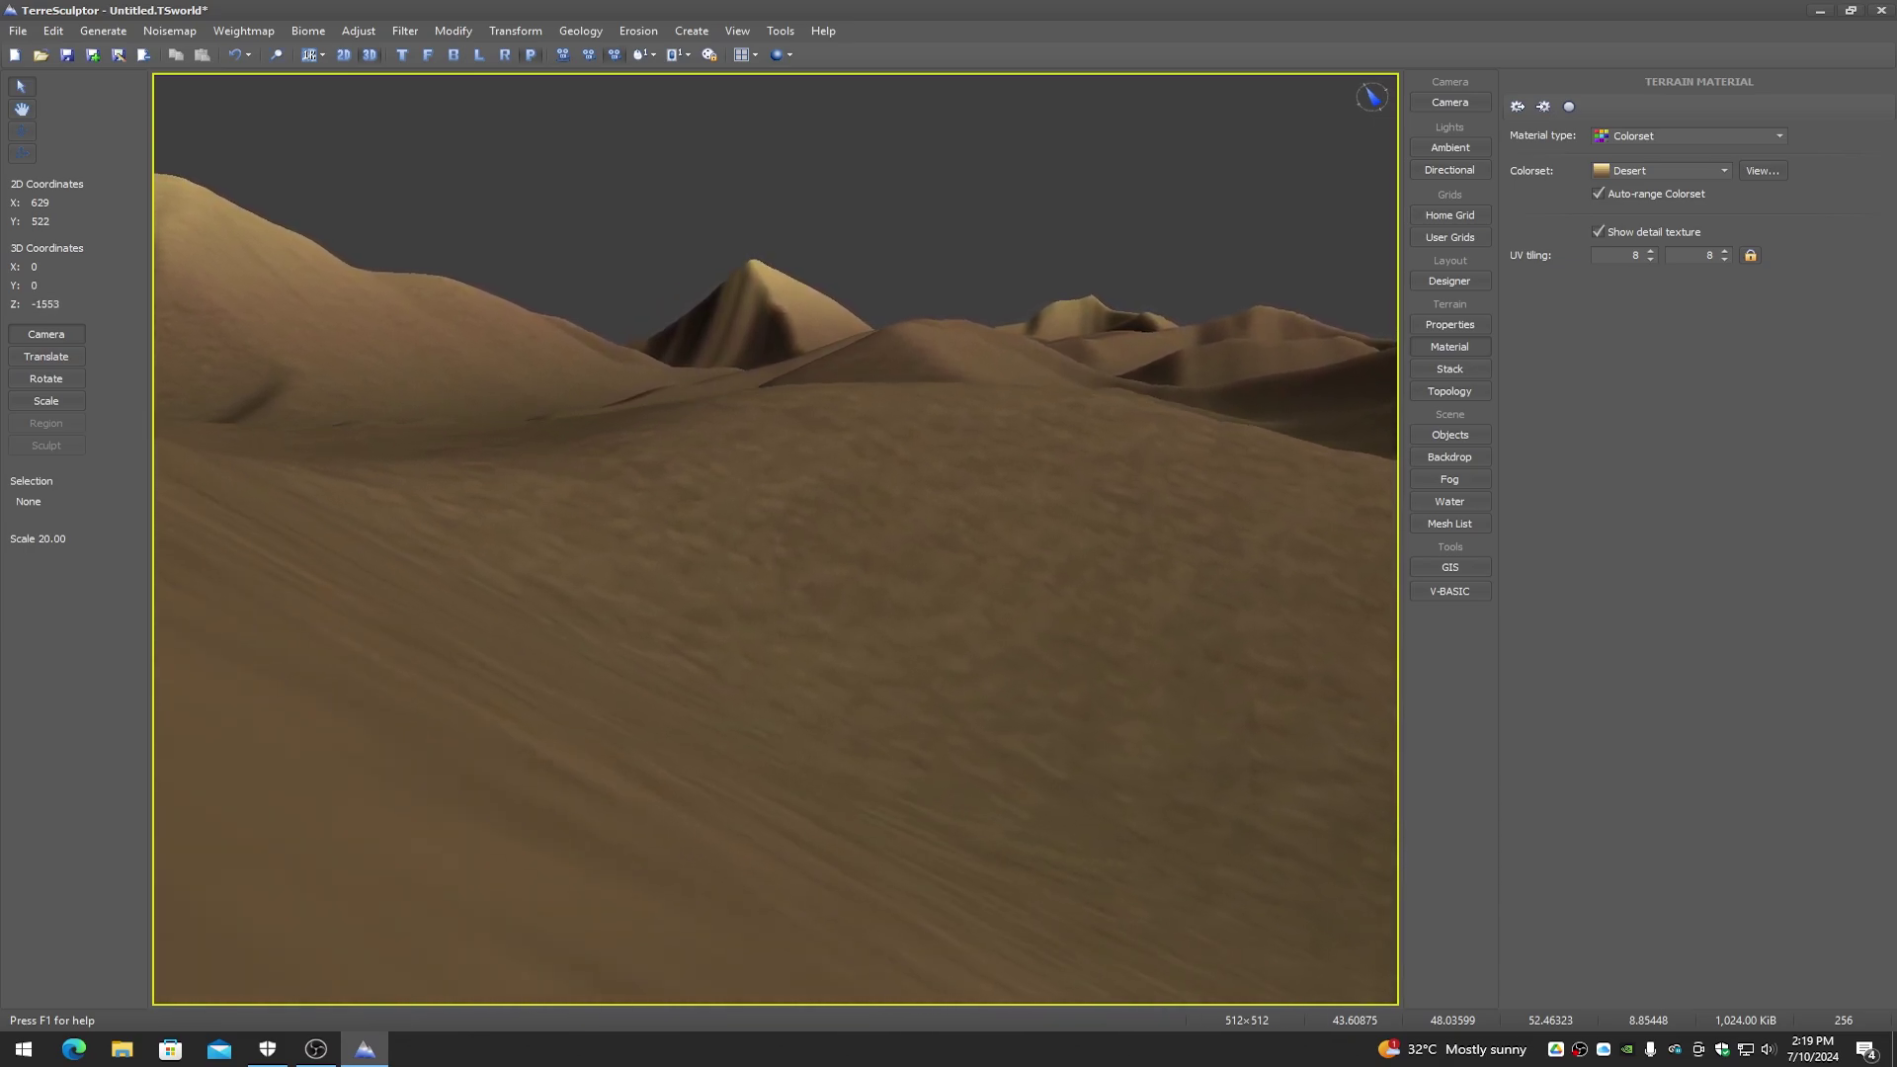
pyautogui.press('Up')
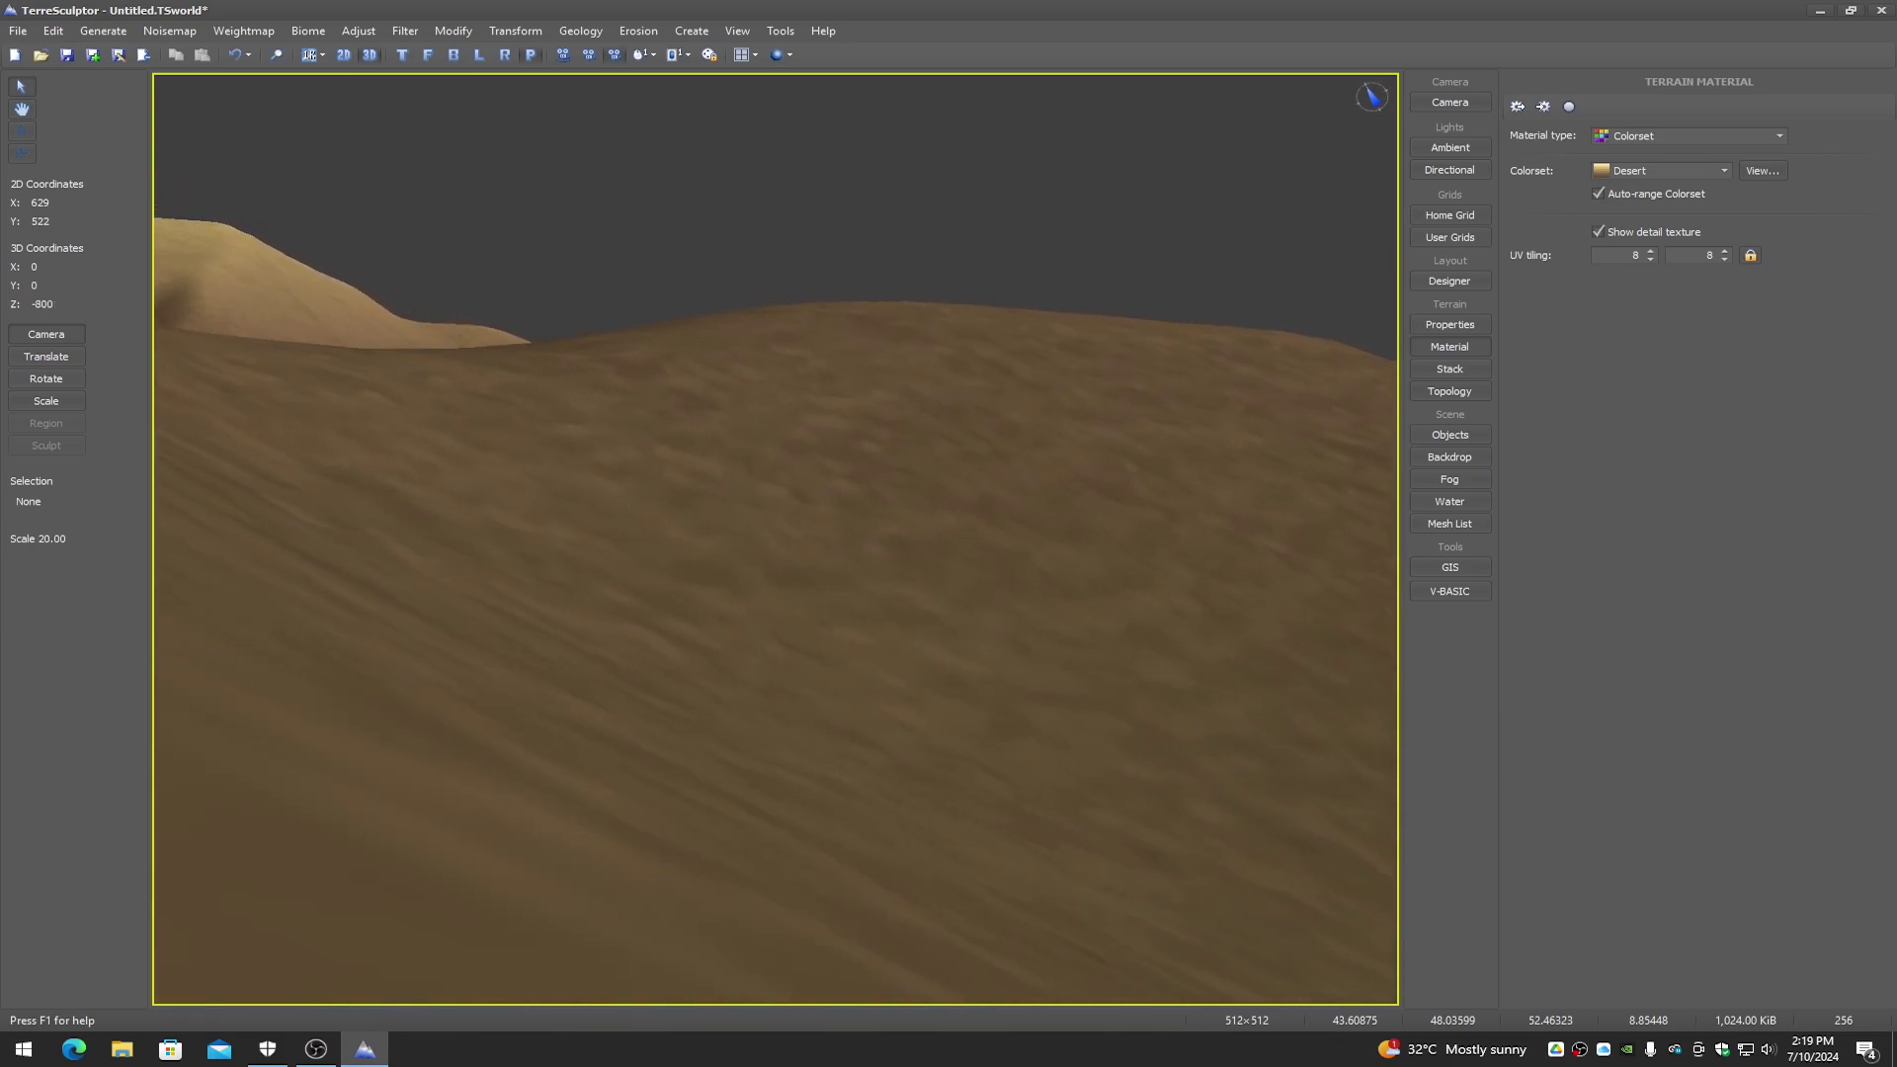
pyautogui.press('Up')
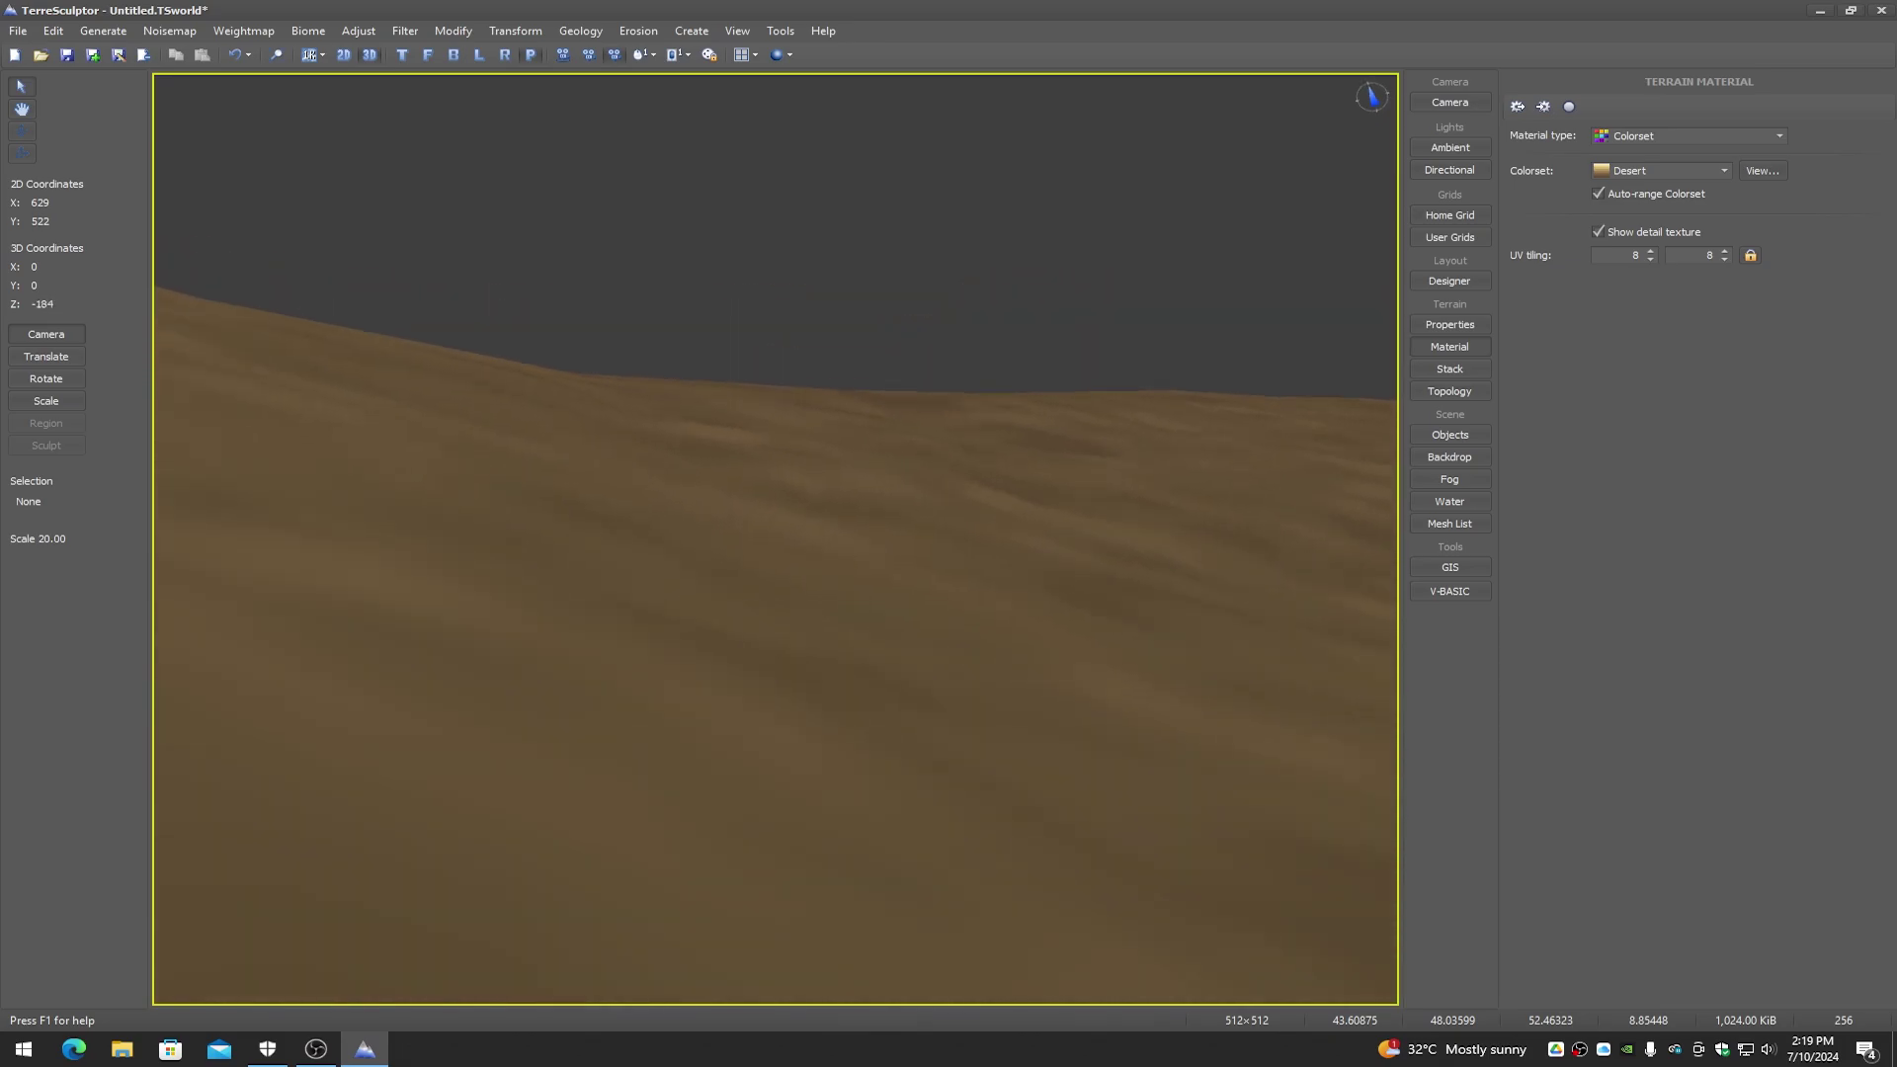
pyautogui.press('Up')
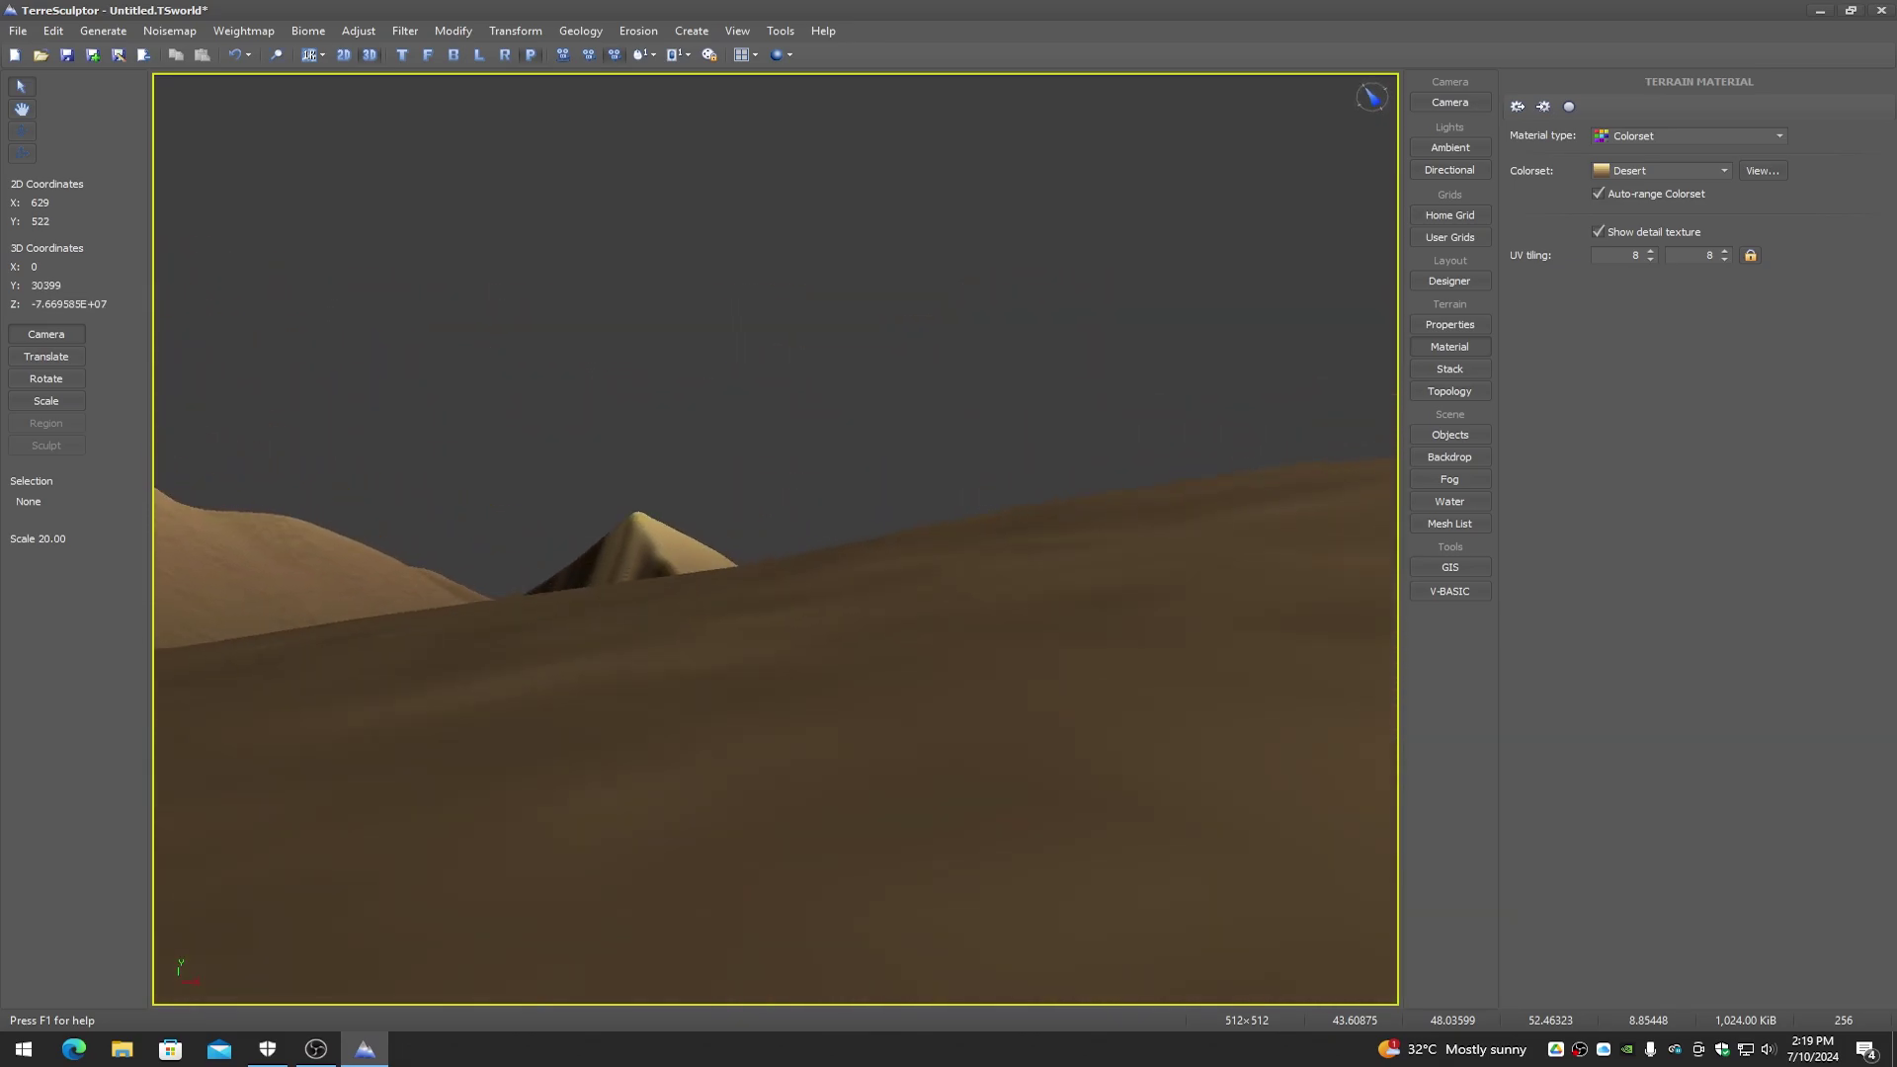
pyautogui.press('Up')
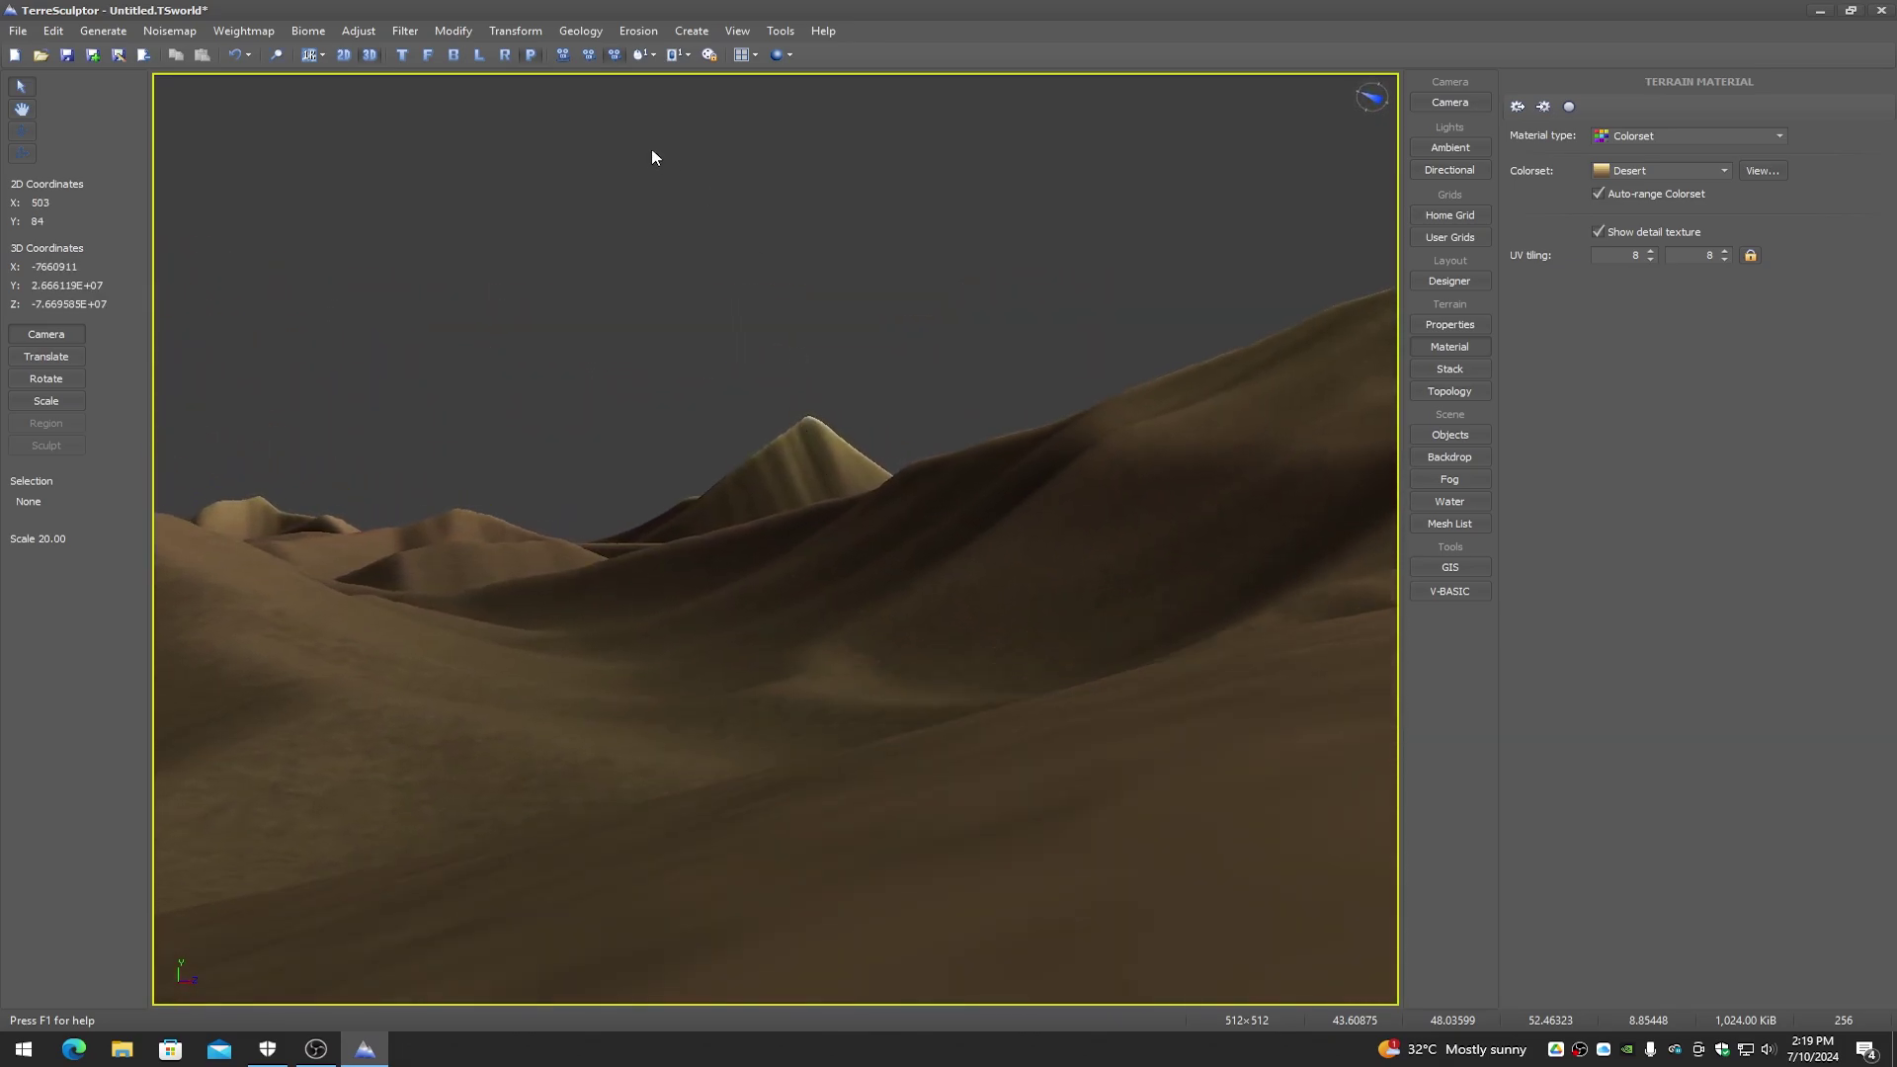
pyautogui.click(561, 55)
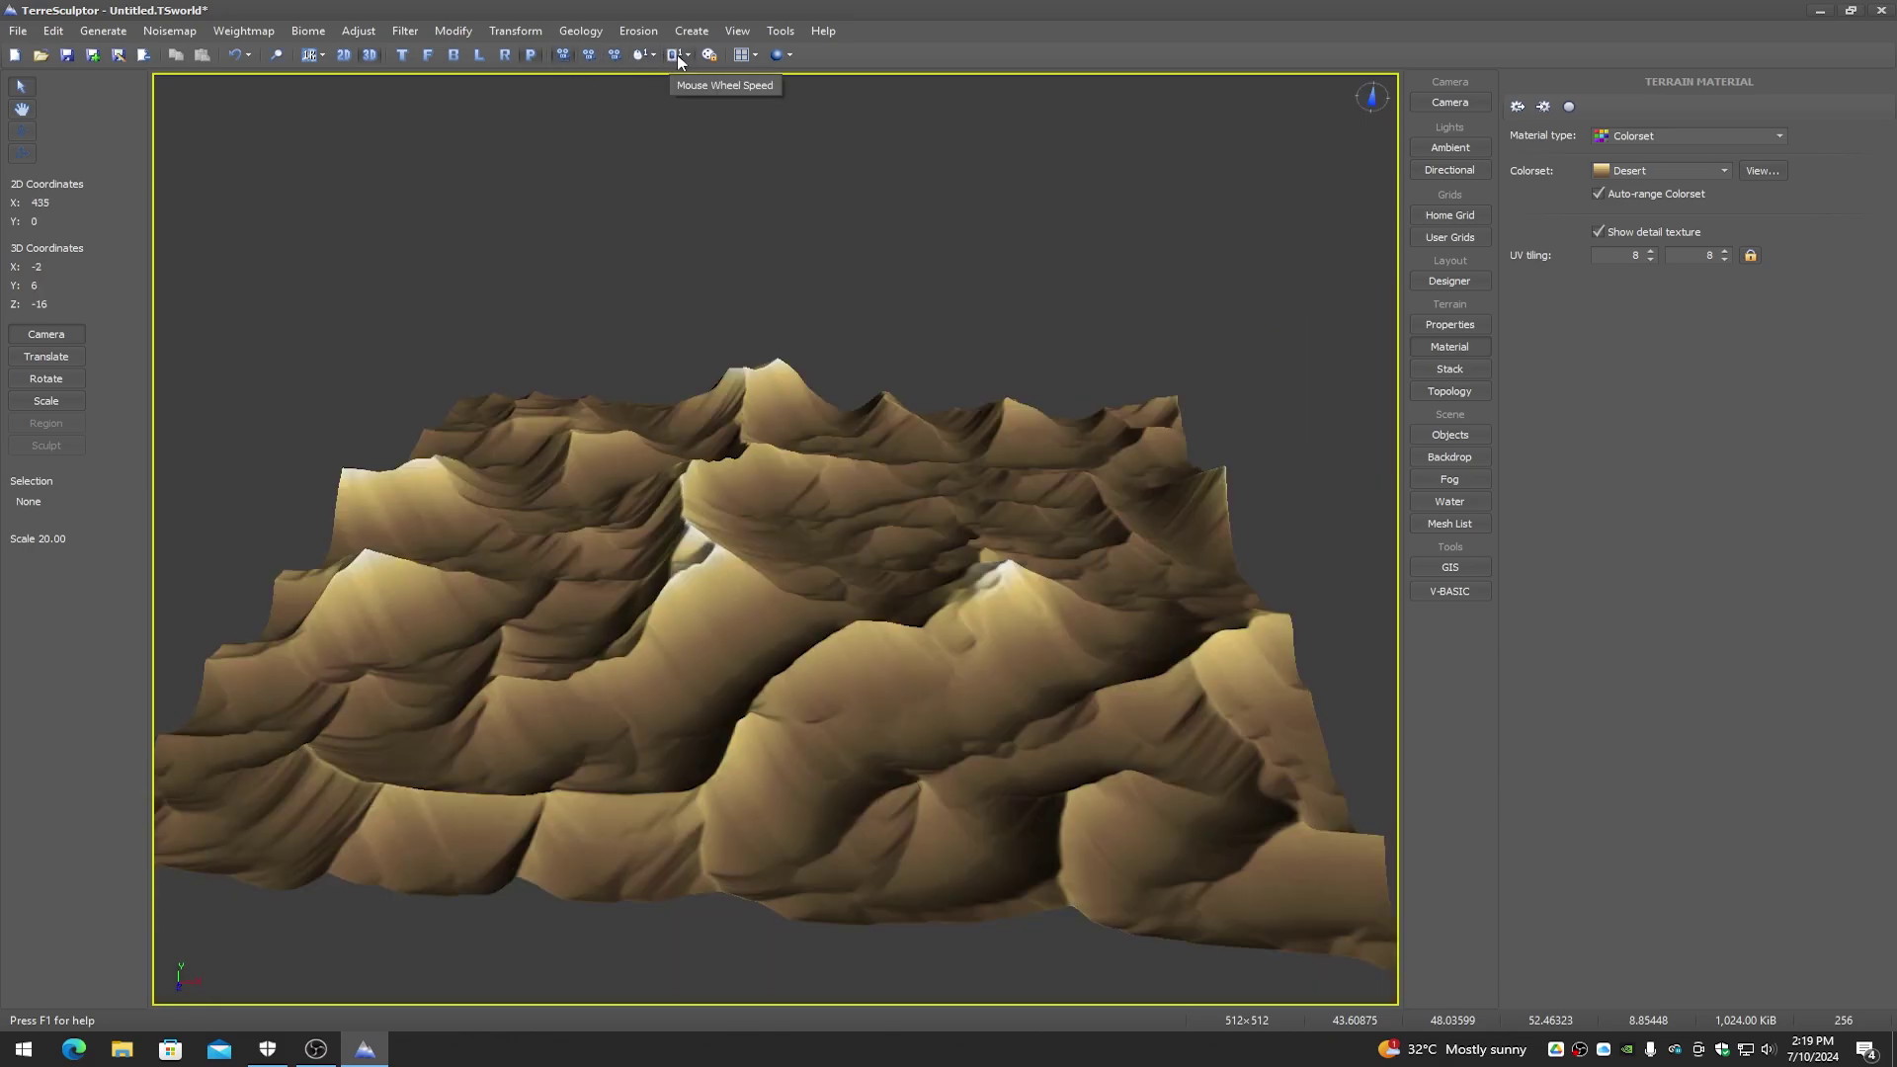
# Step: Look over the level-of-detail options and compare the terrain's 2D and 3D views, ending in 2D
pyautogui.click(747, 58)
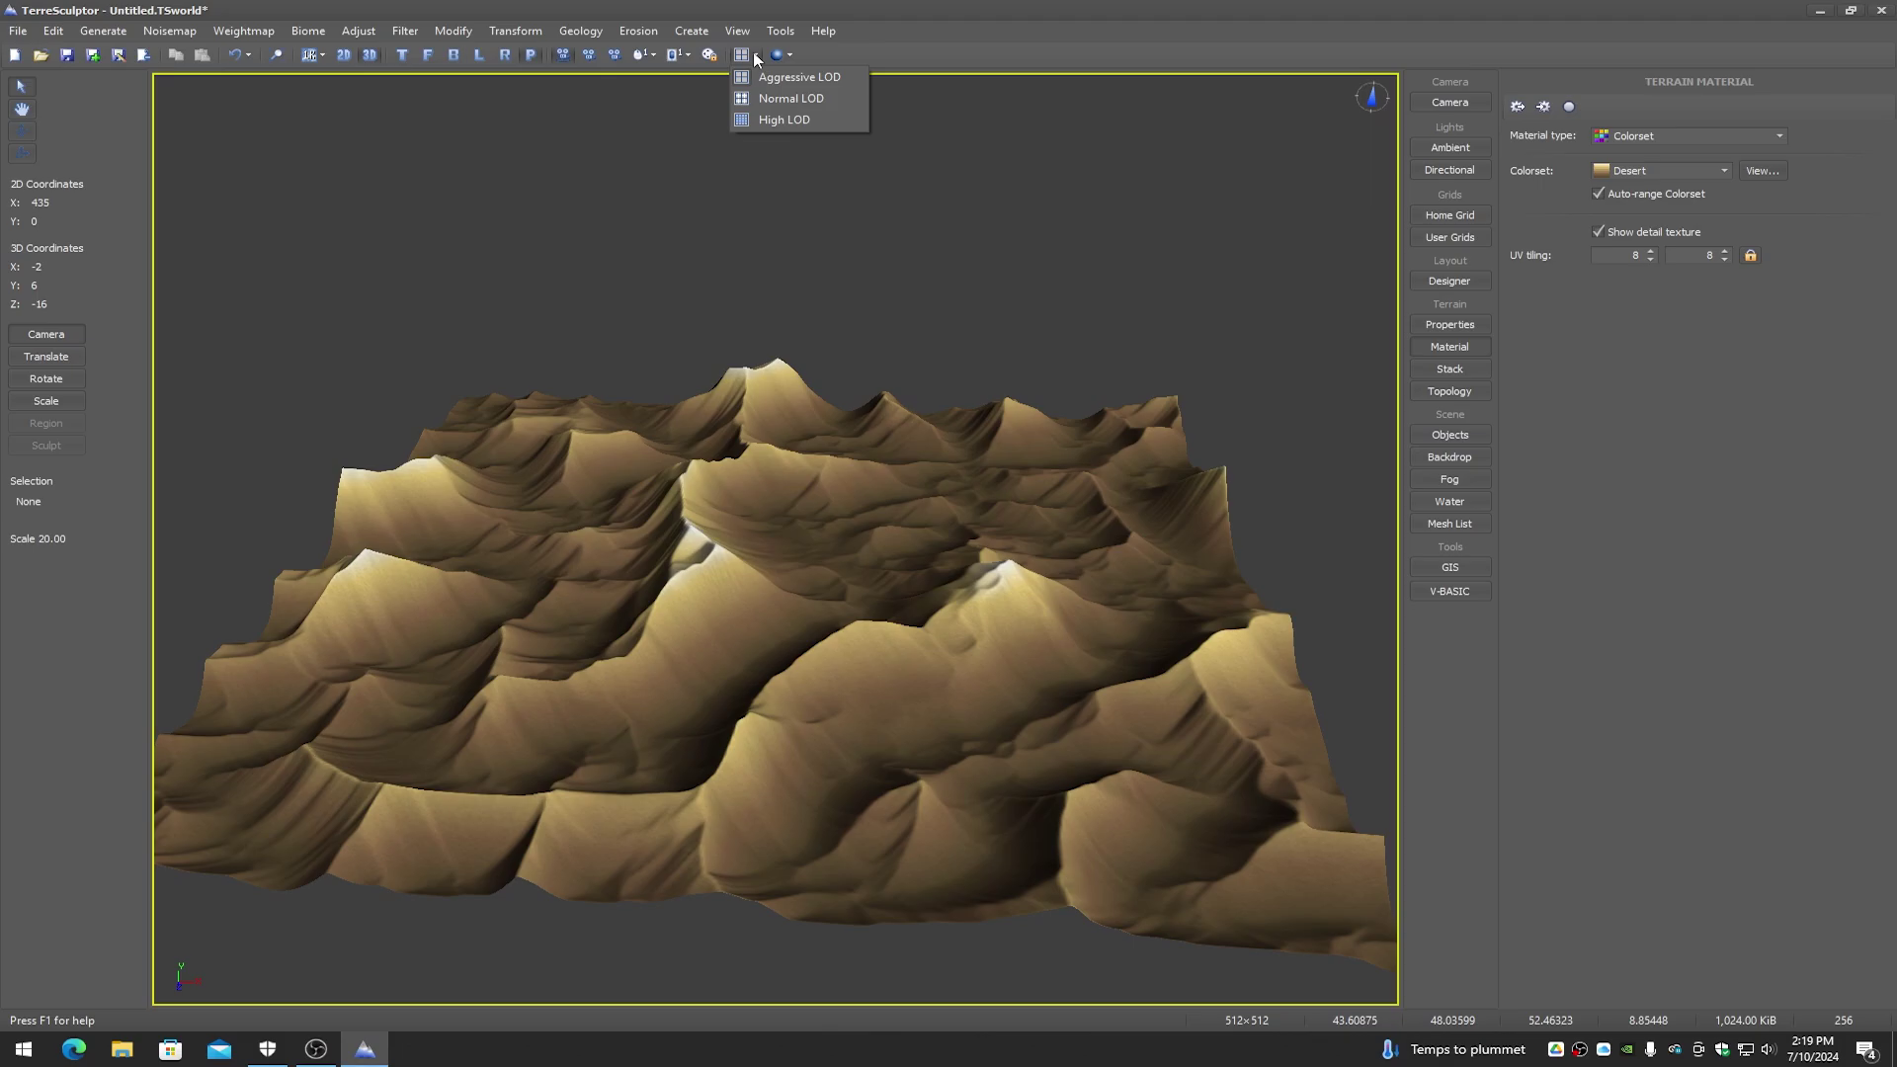
pyautogui.click(757, 59)
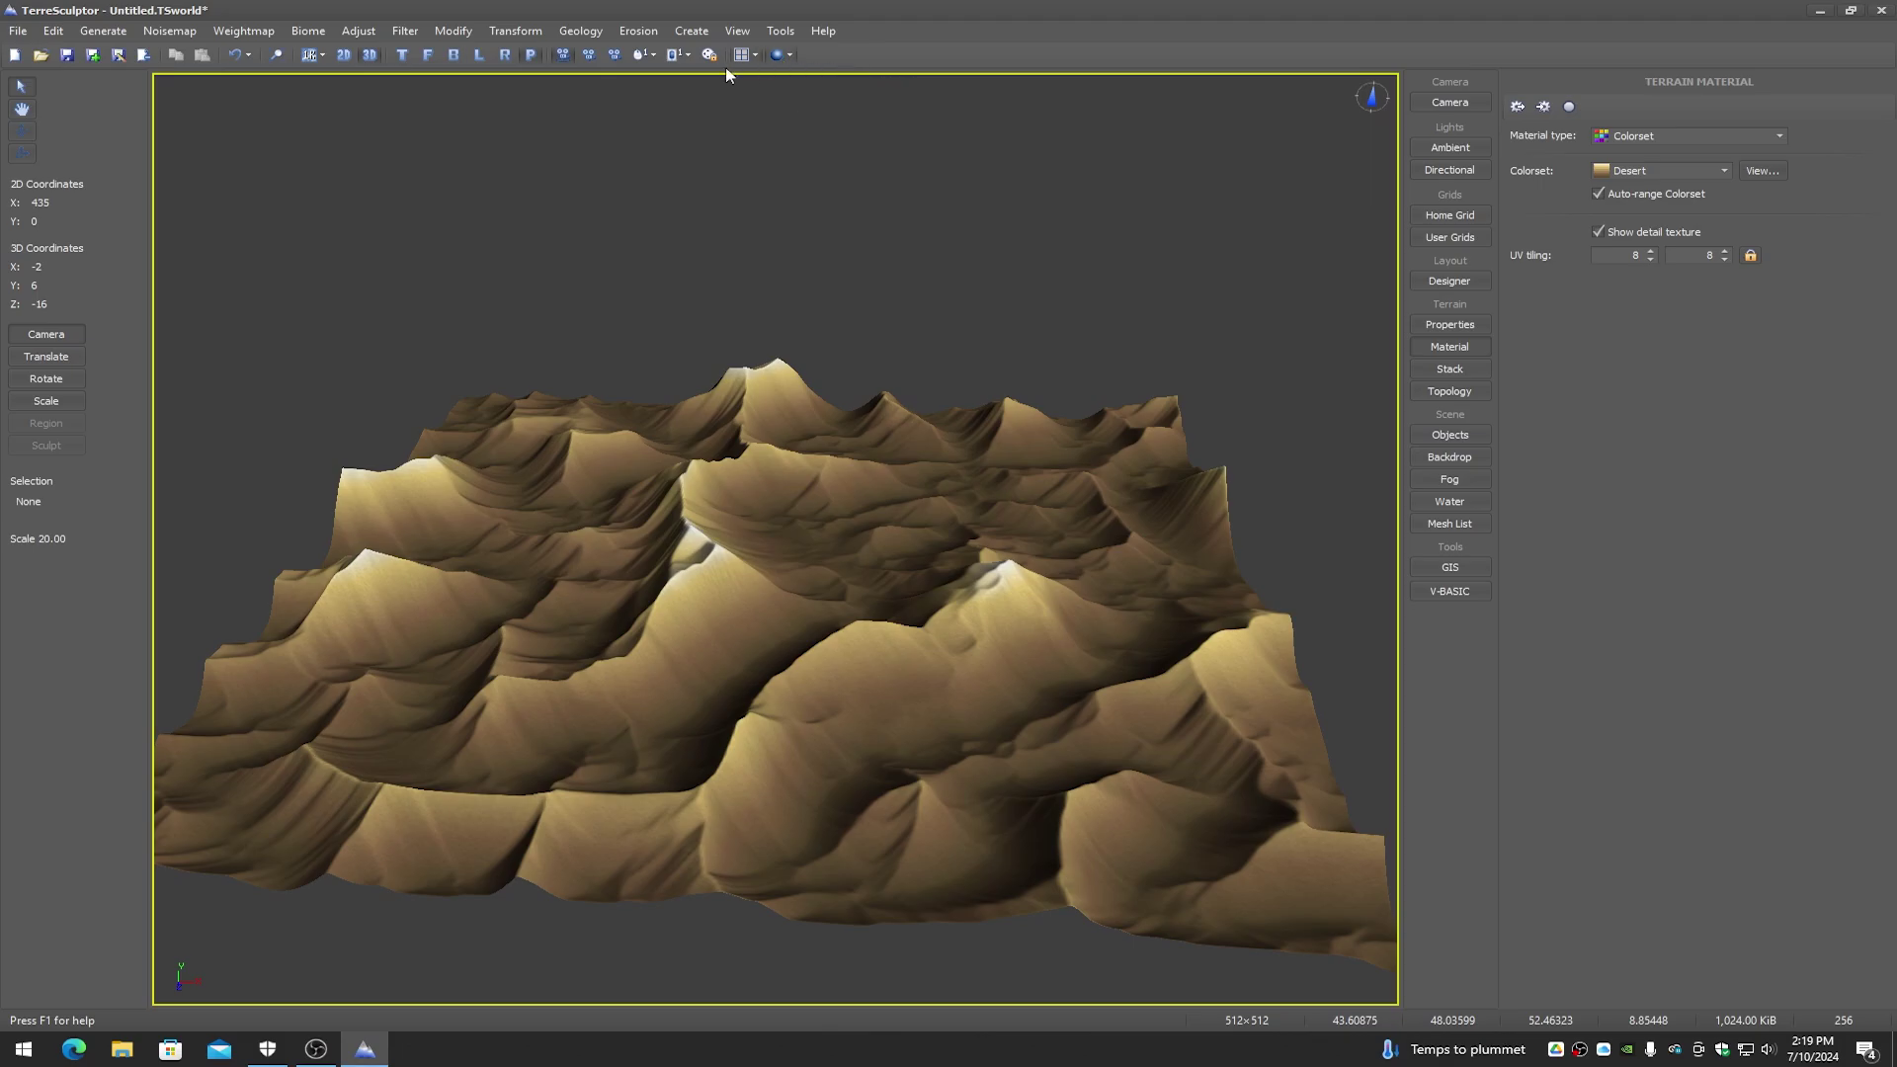
pyautogui.click(344, 56)
pyautogui.click(370, 57)
pyautogui.click(344, 57)
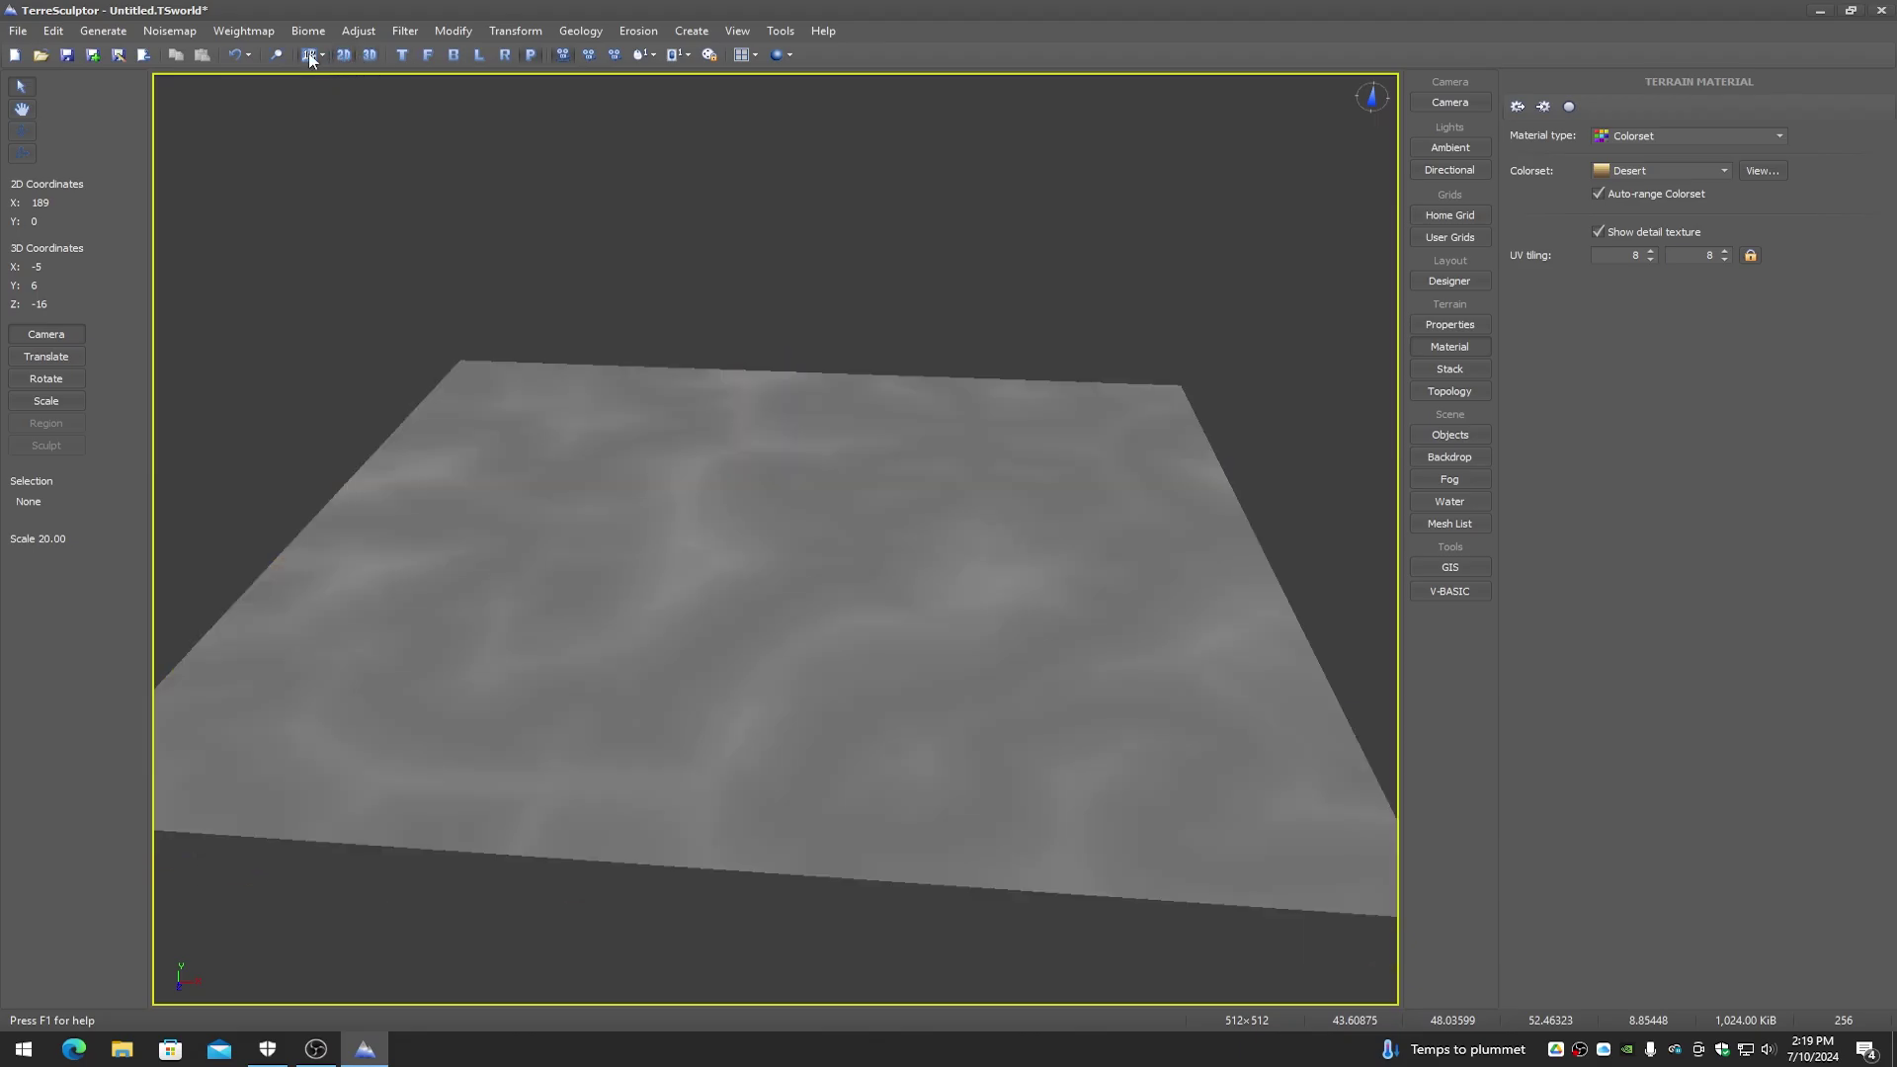
# Step: Check the available resolutions from 512 to 16384 and switch the terrain back to the 3D view
pyautogui.click(322, 54)
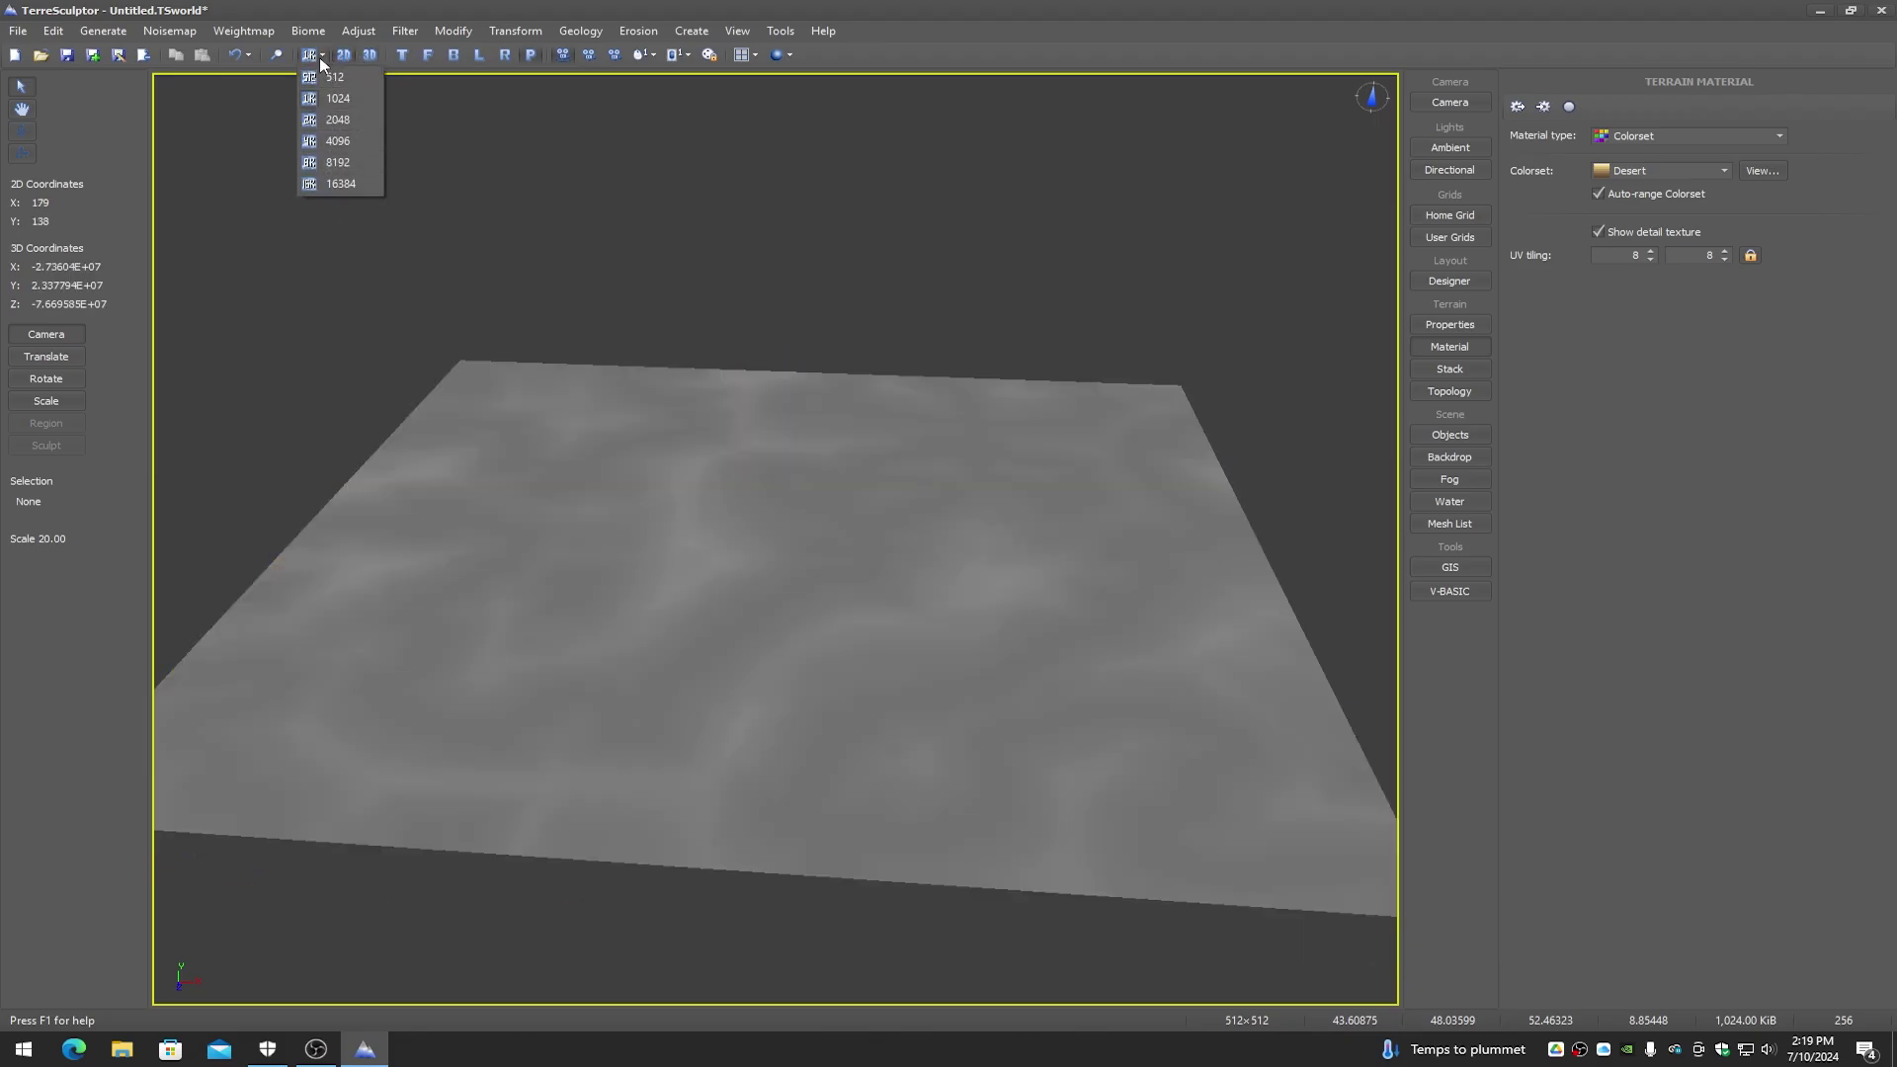
pyautogui.click(324, 57)
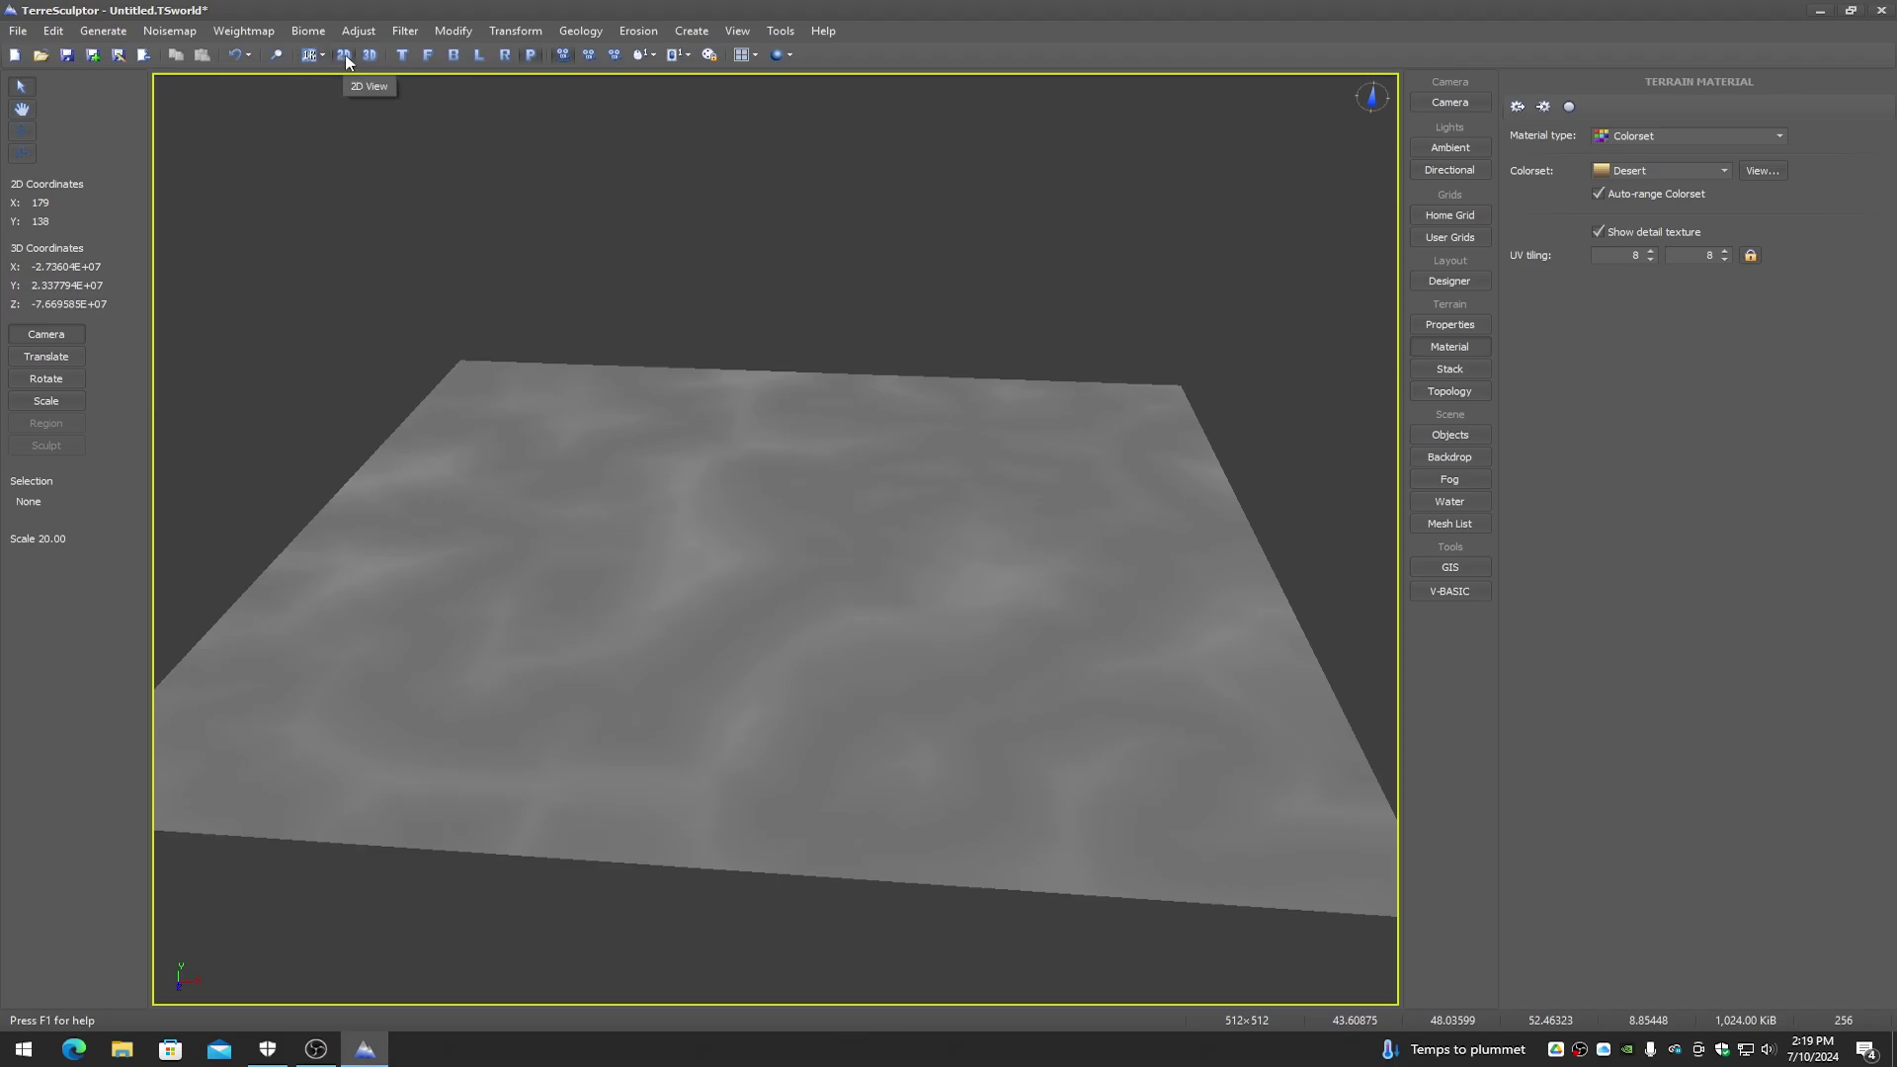
pyautogui.click(370, 56)
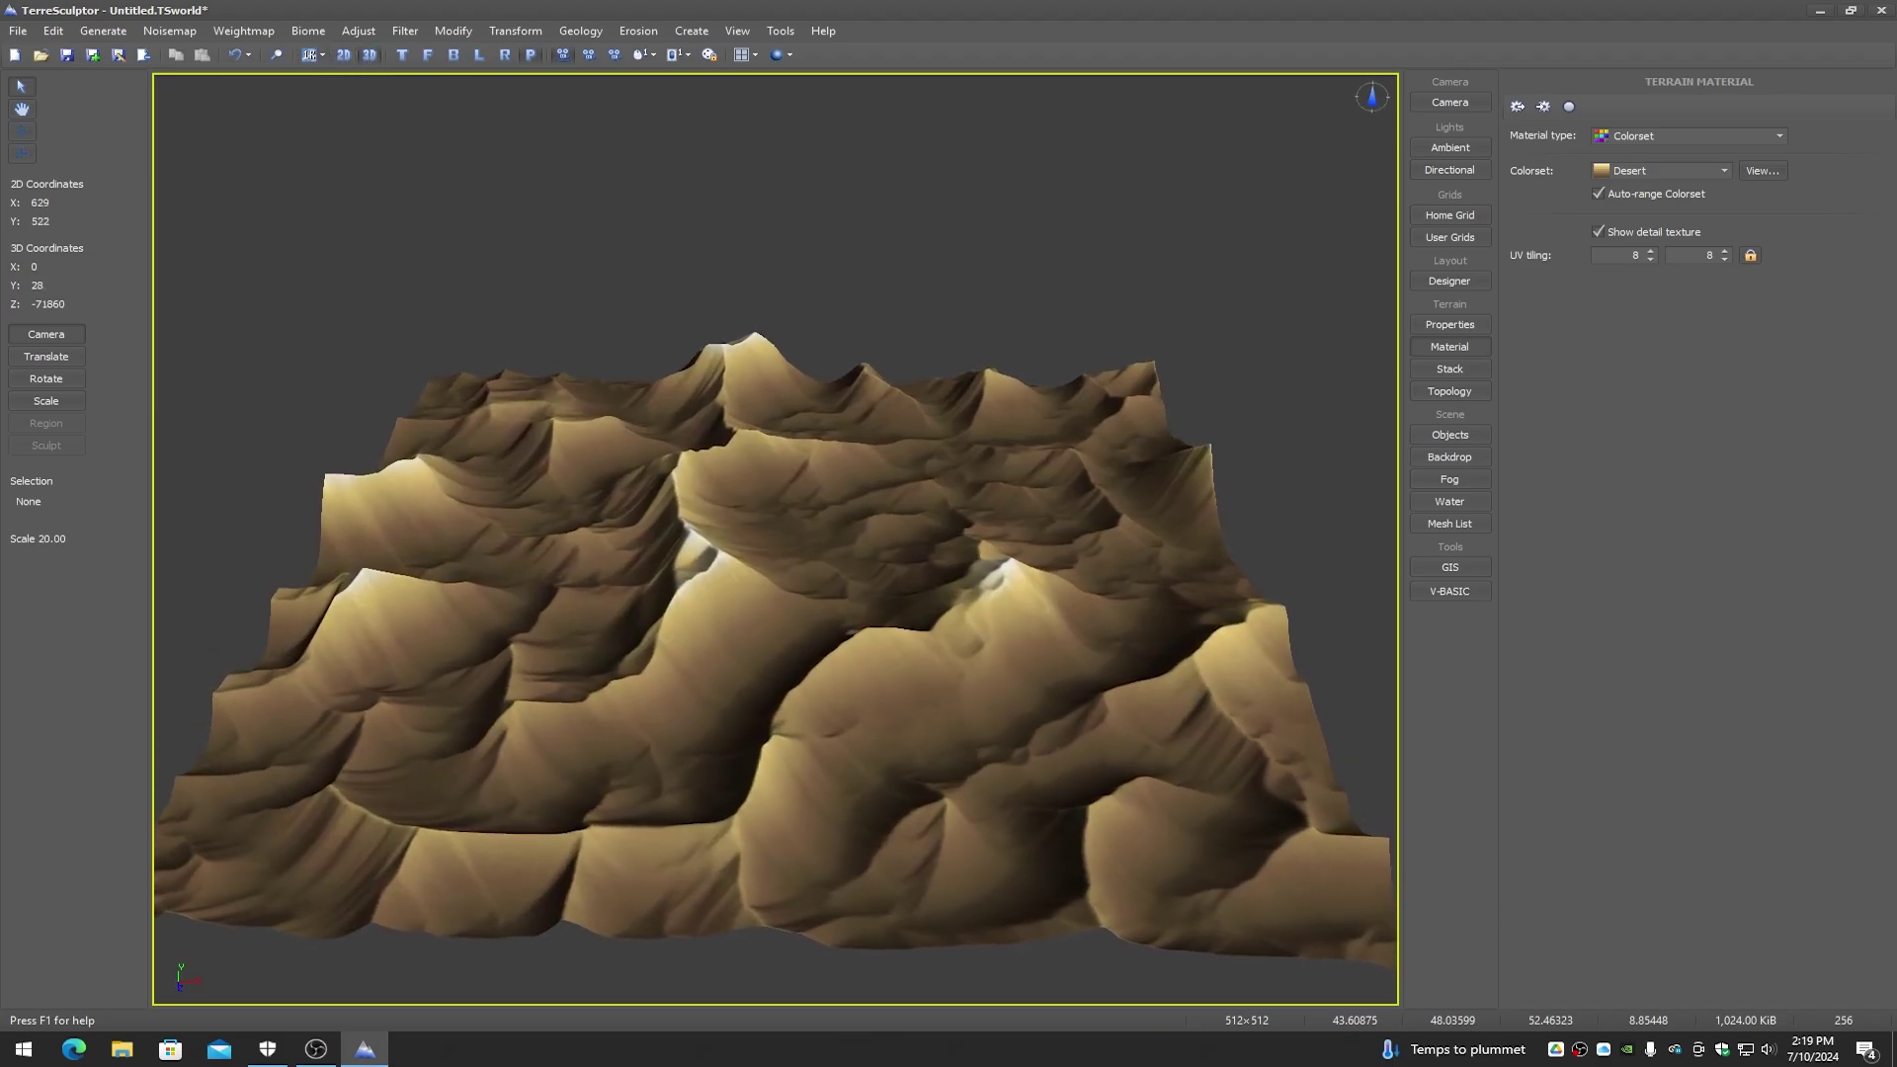
# Step: Normalize the terrain's heights and set the mesh Y spacing to 10, trying 20 first
pyautogui.click(456, 36)
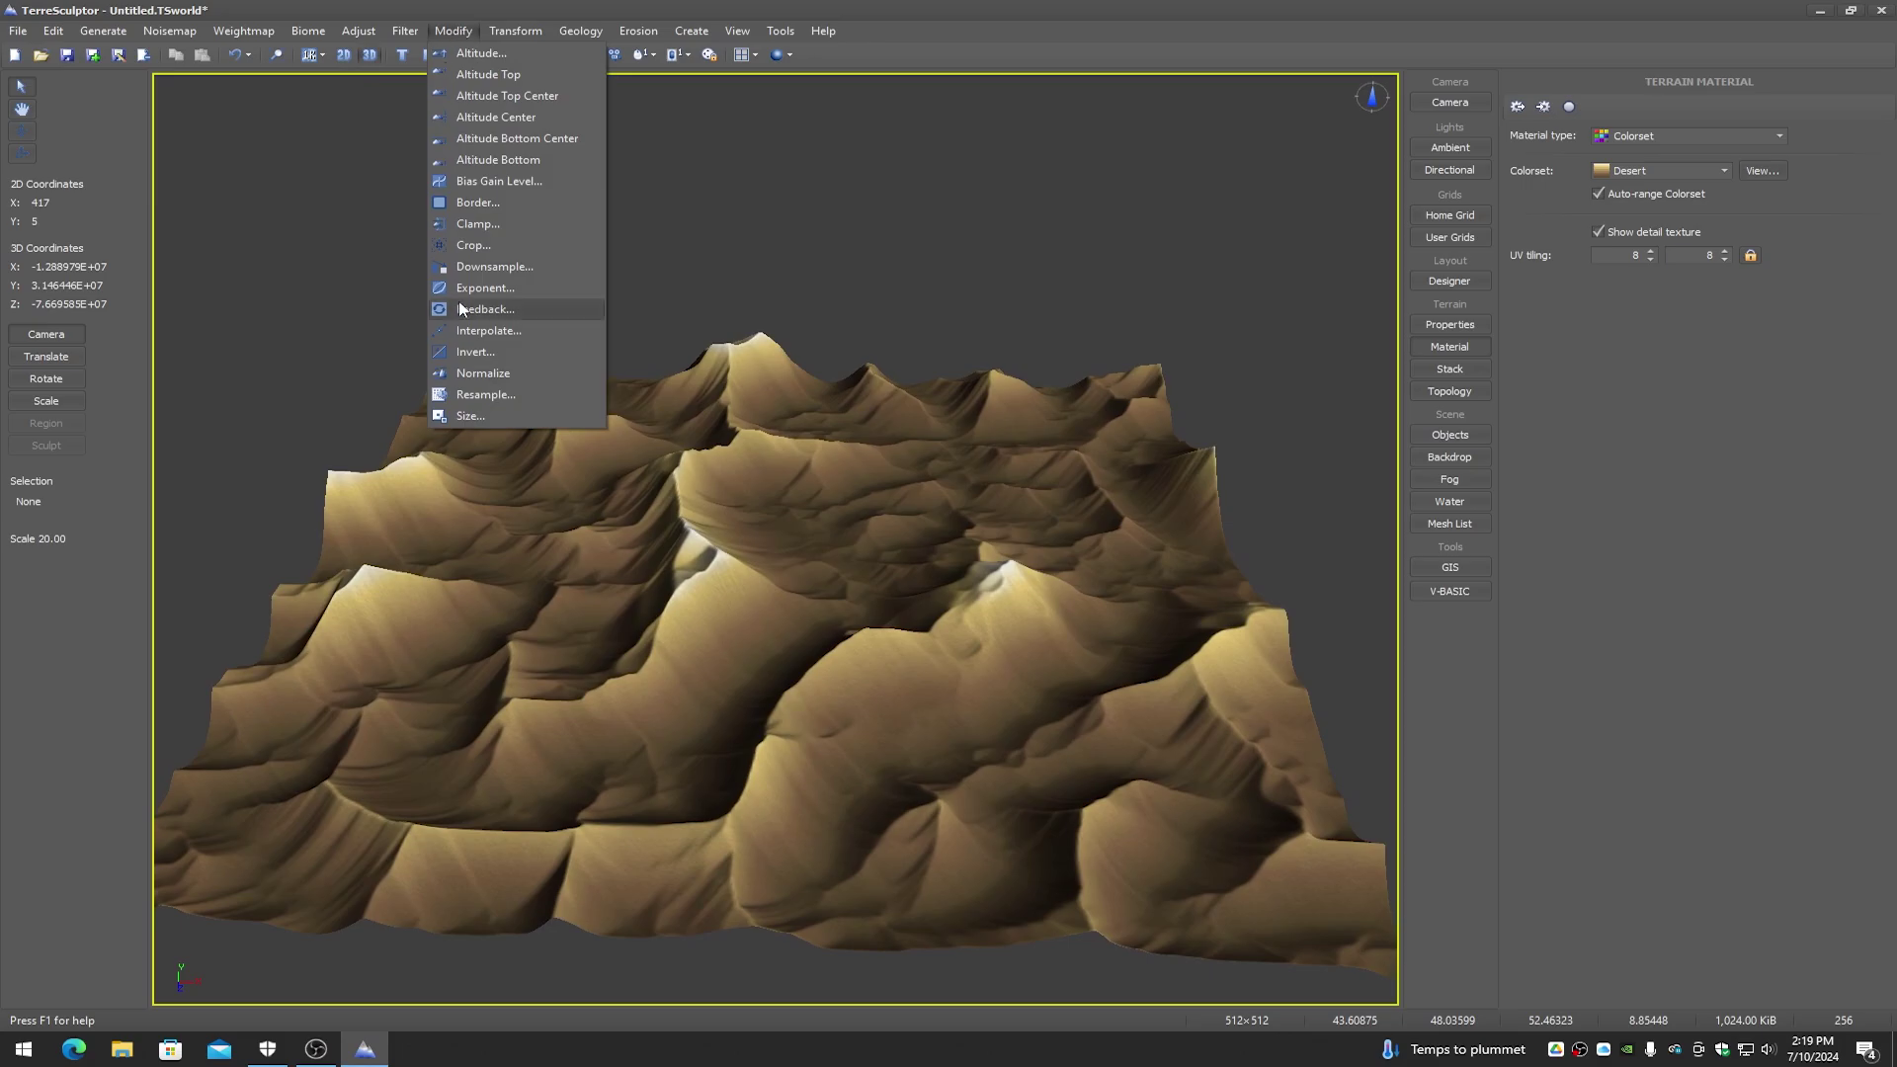
pyautogui.click(474, 370)
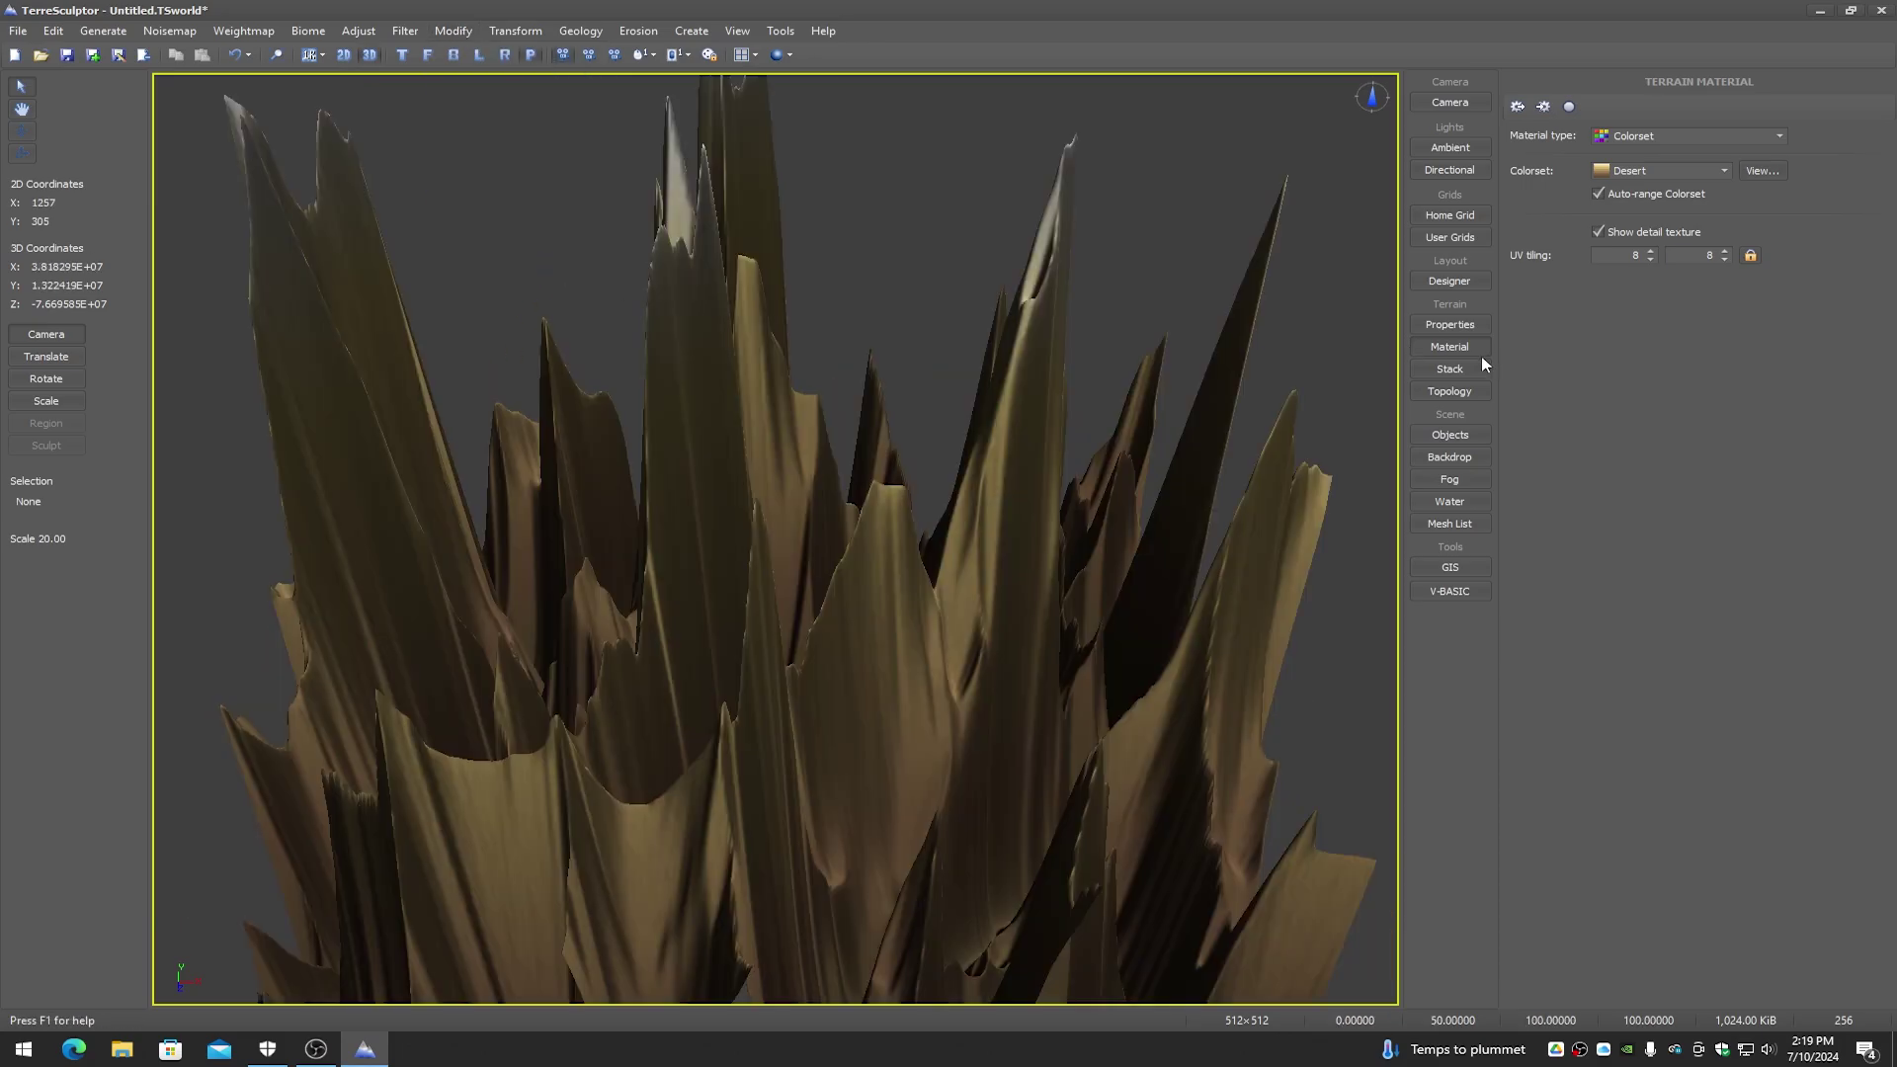
pyautogui.click(1450, 324)
pyautogui.click(1613, 180)
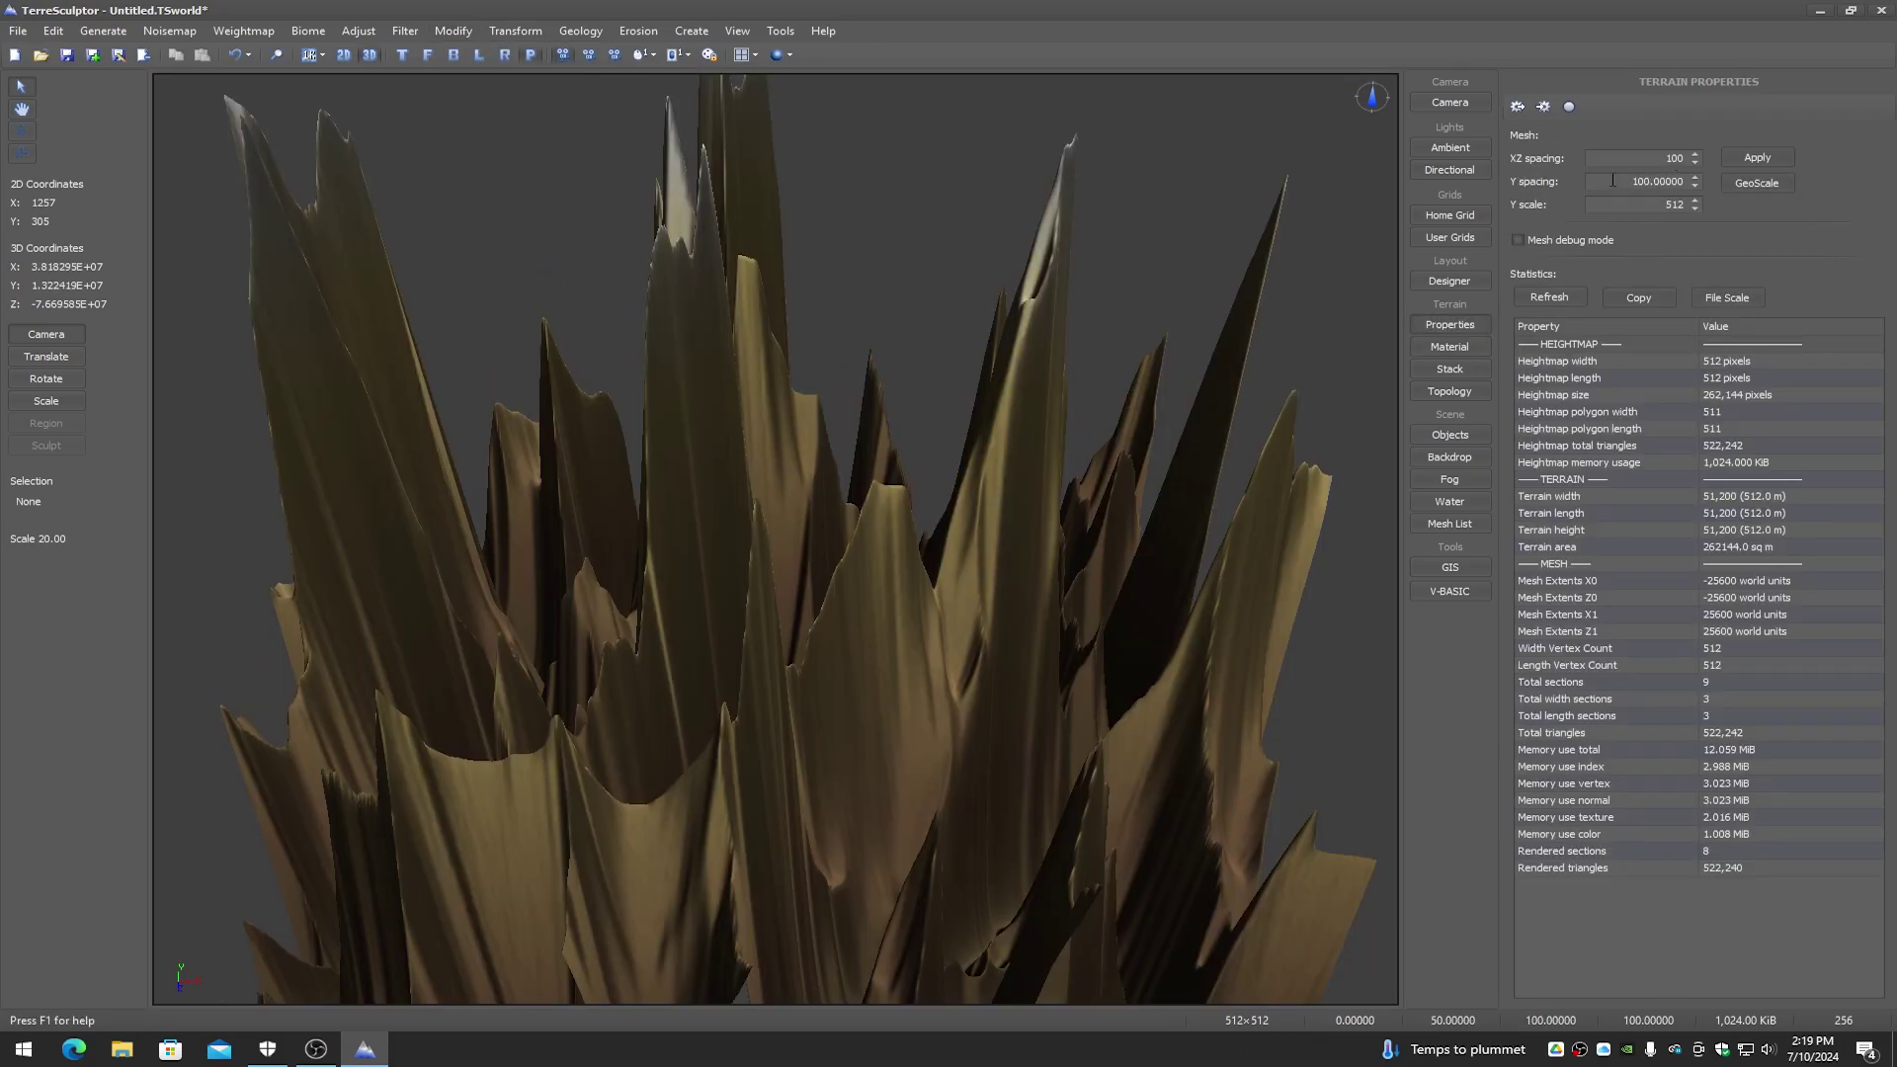
pyautogui.write('20')
pyautogui.click(1756, 158)
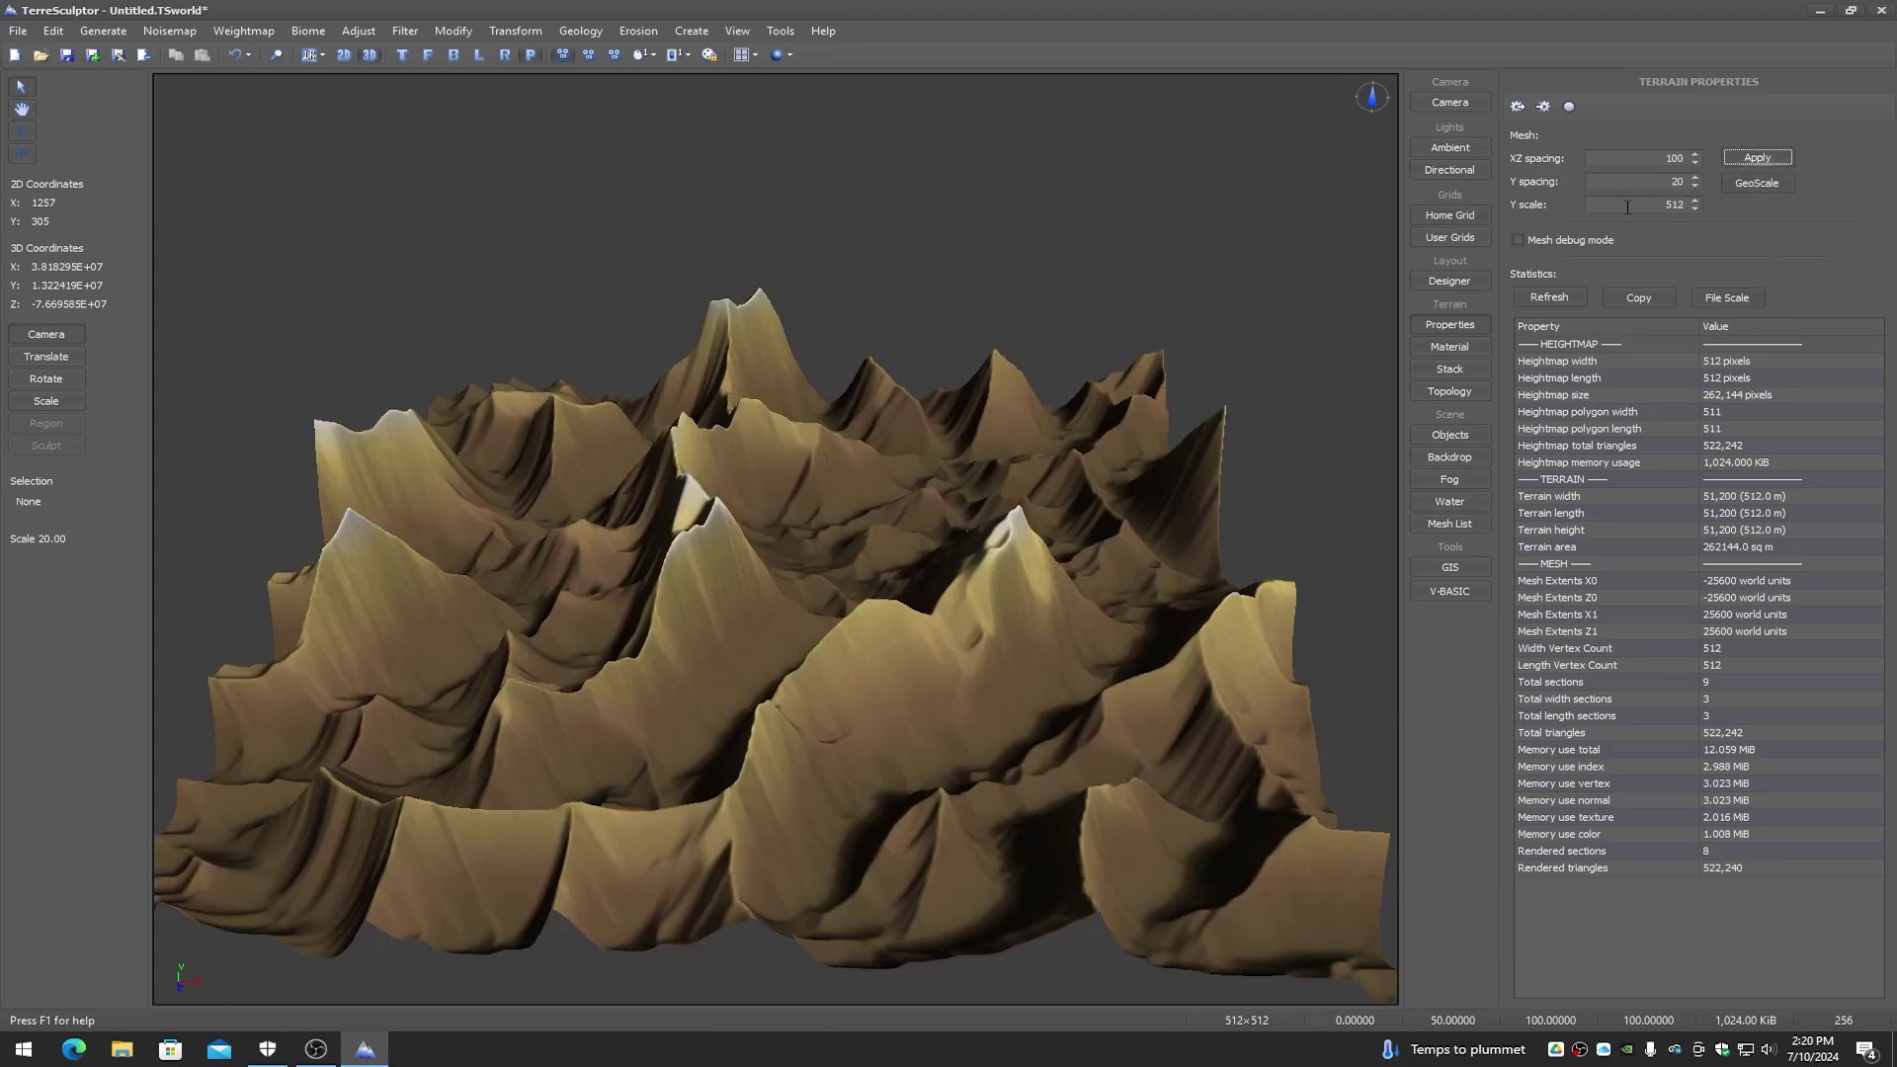
pyautogui.click(1612, 181)
pyautogui.write('10')
pyautogui.click(1751, 158)
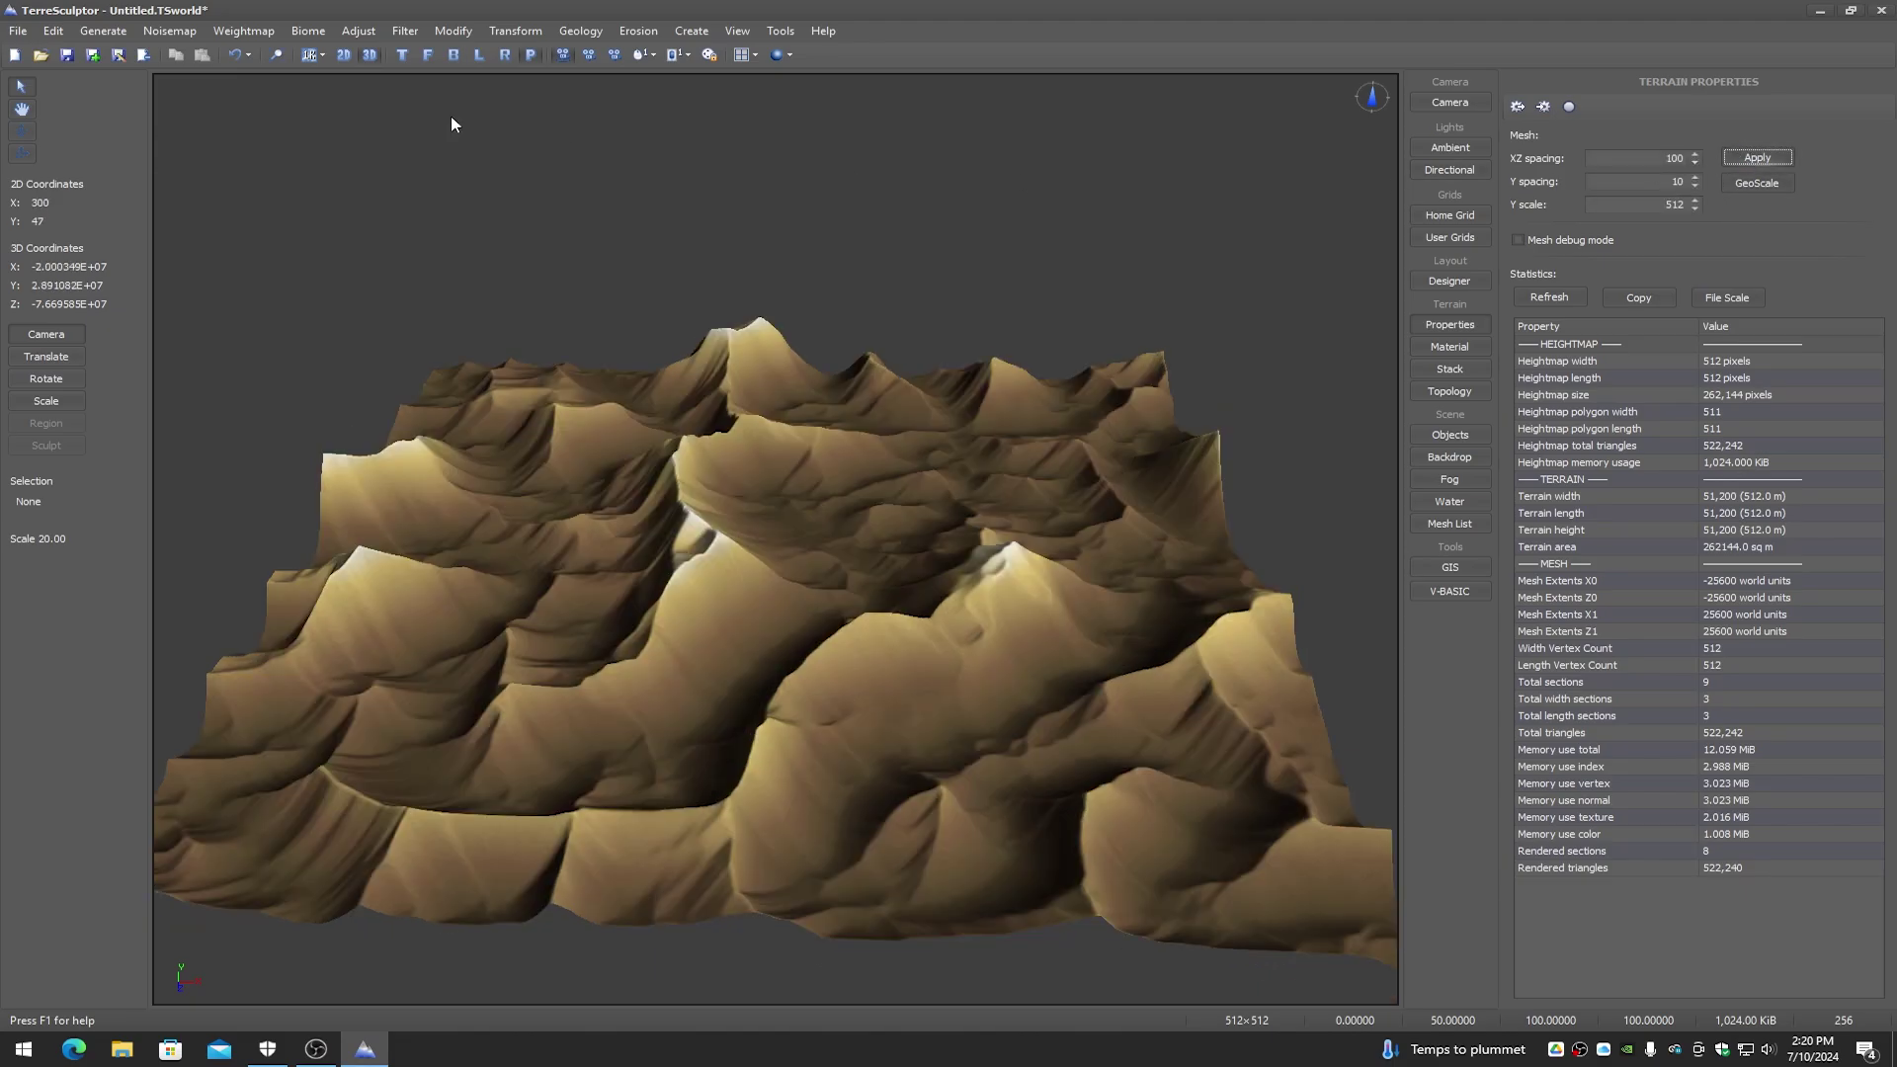
# Step: Examine the normalized heightmap in the 2D view, and return to 3D to inspect the terrain from several angles
pyautogui.click(345, 60)
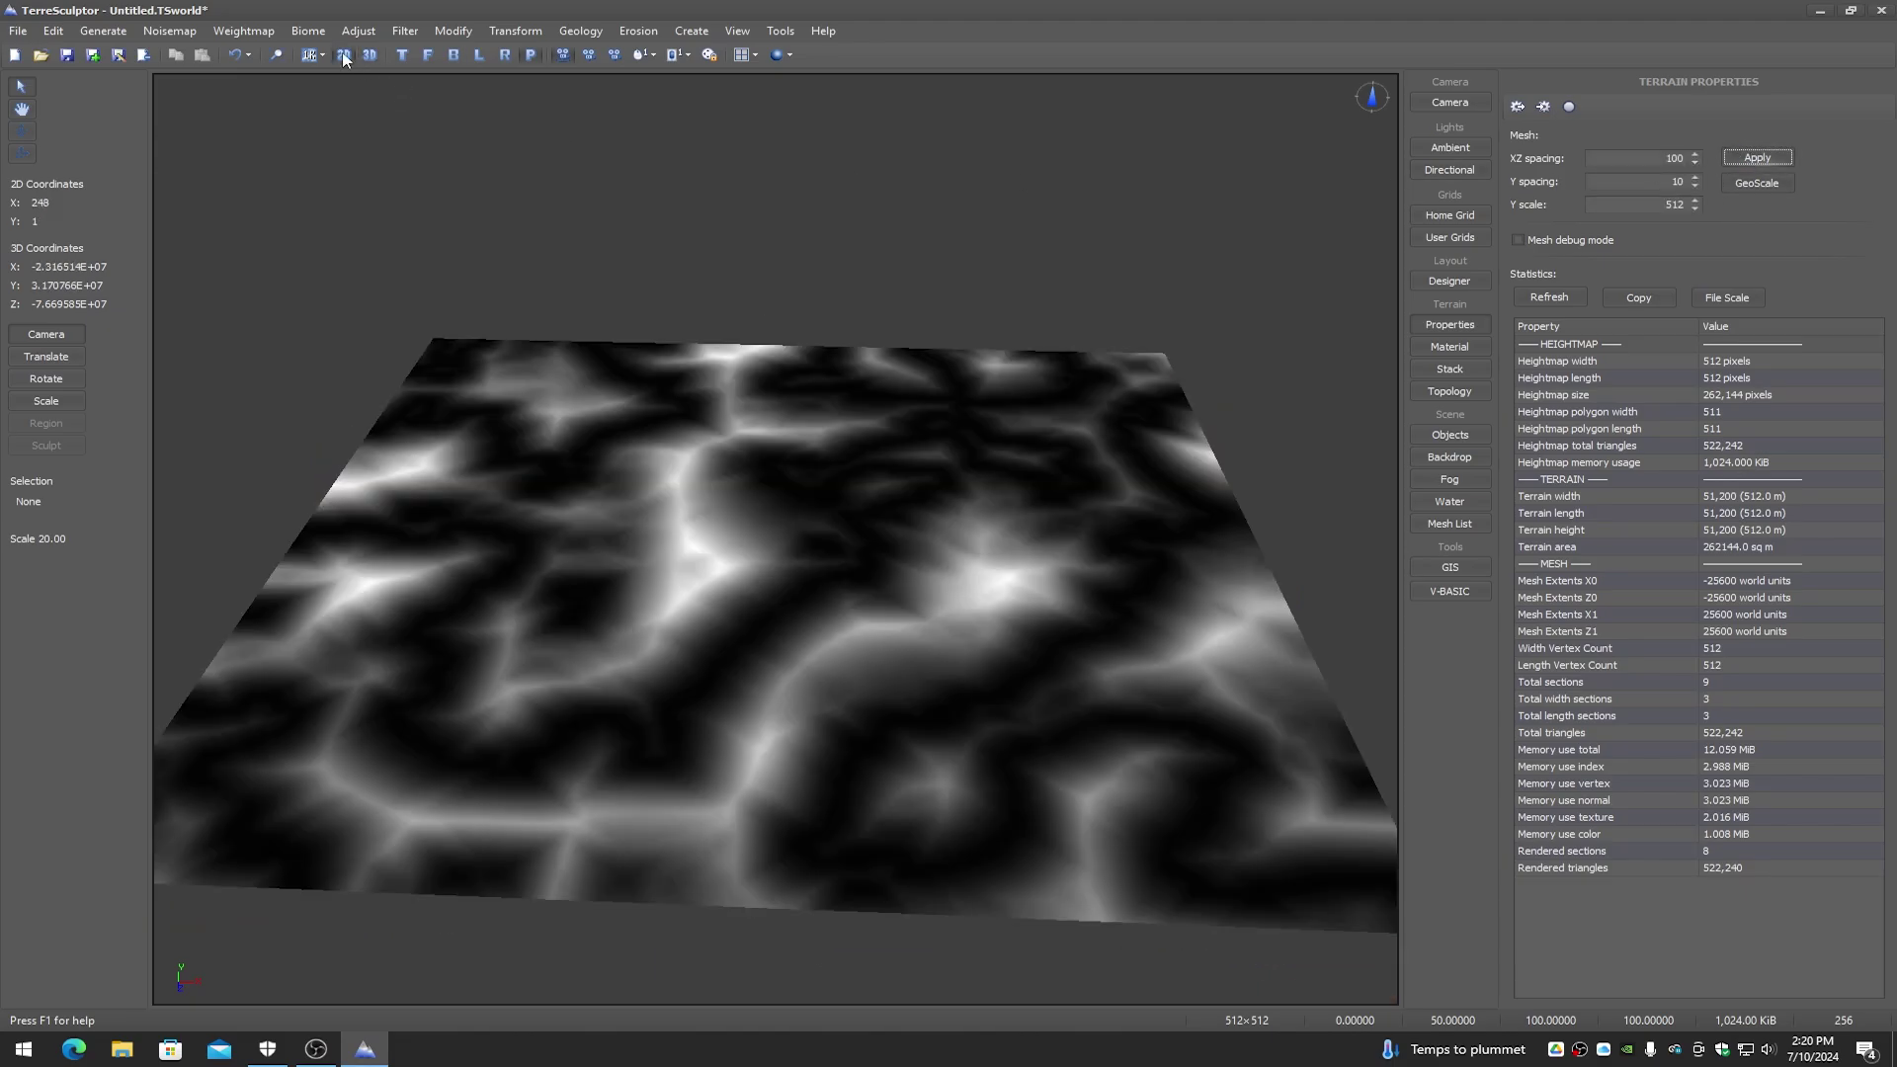
pyautogui.moveTo(776, 590)
pyautogui.mouseDown()
pyautogui.moveTo(890, 593)
pyautogui.moveTo(761, 583)
pyautogui.mouseUp()
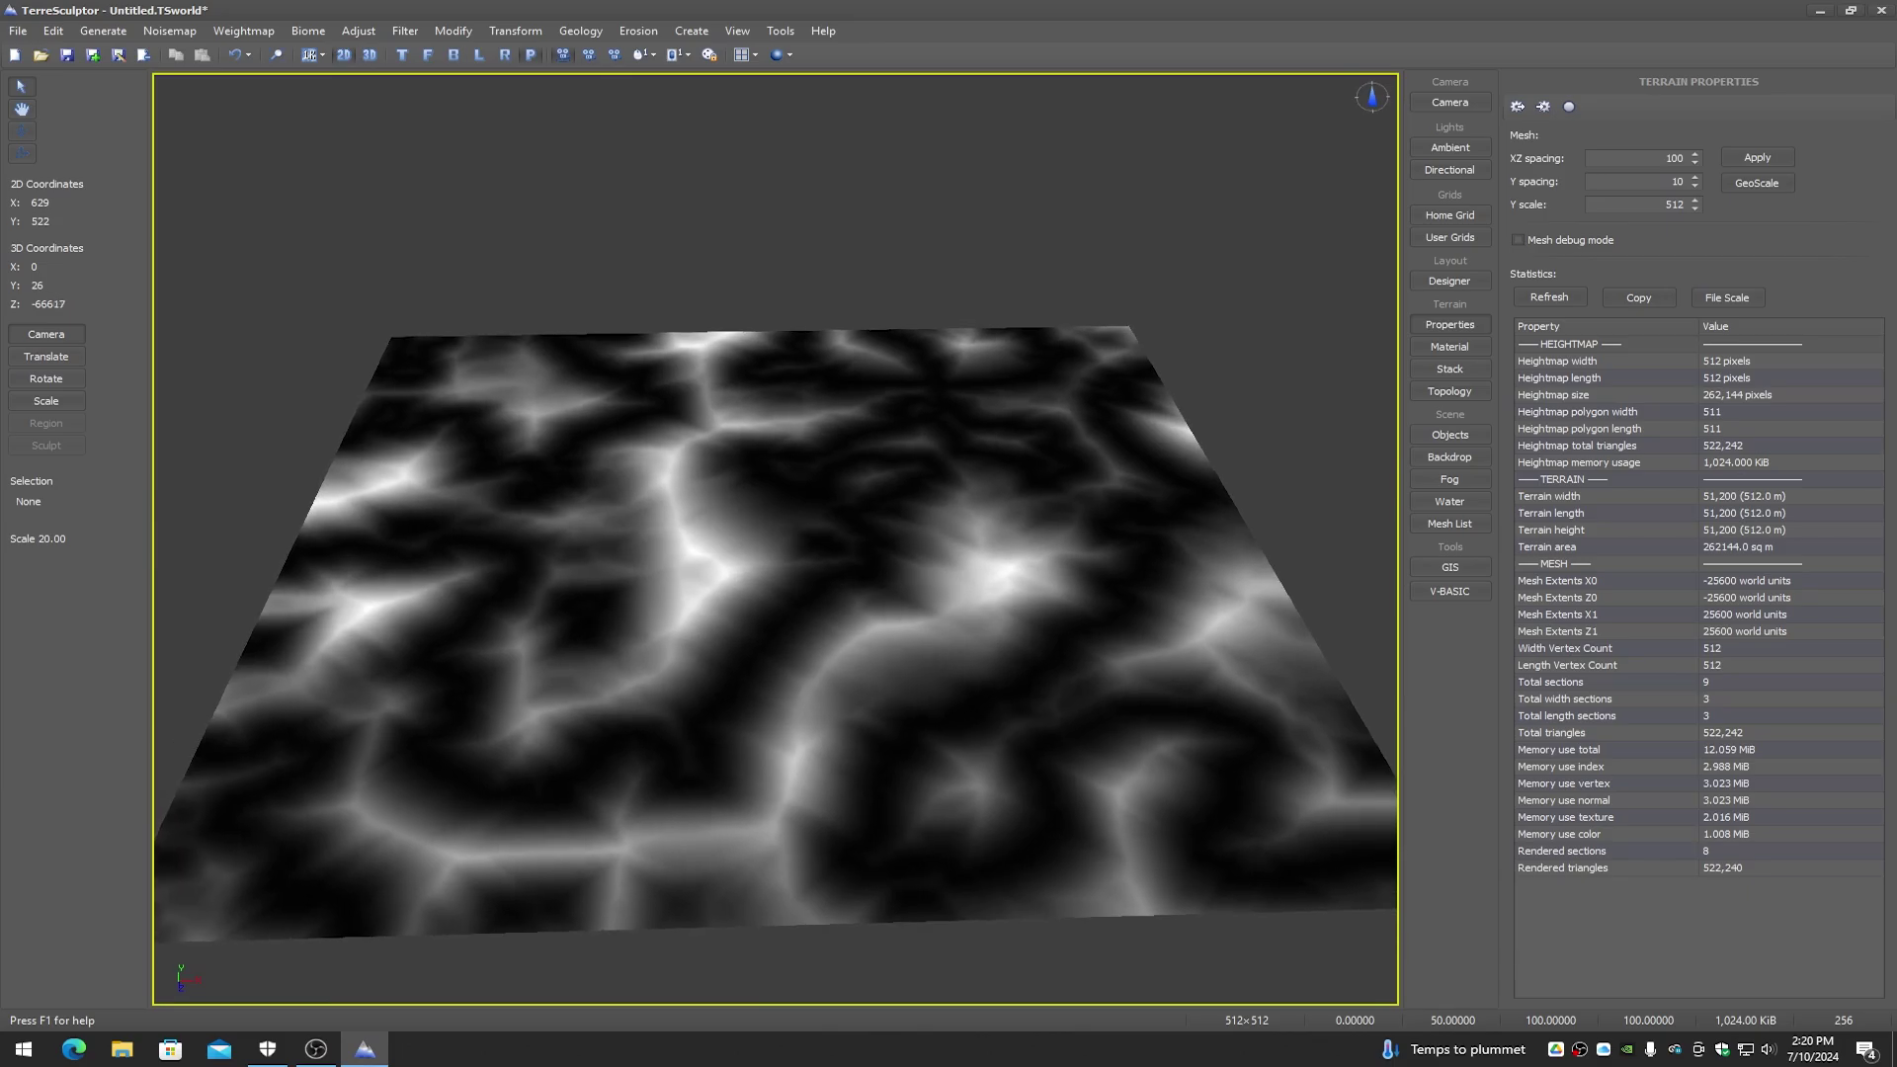
pyautogui.click(315, 61)
pyautogui.click(335, 158)
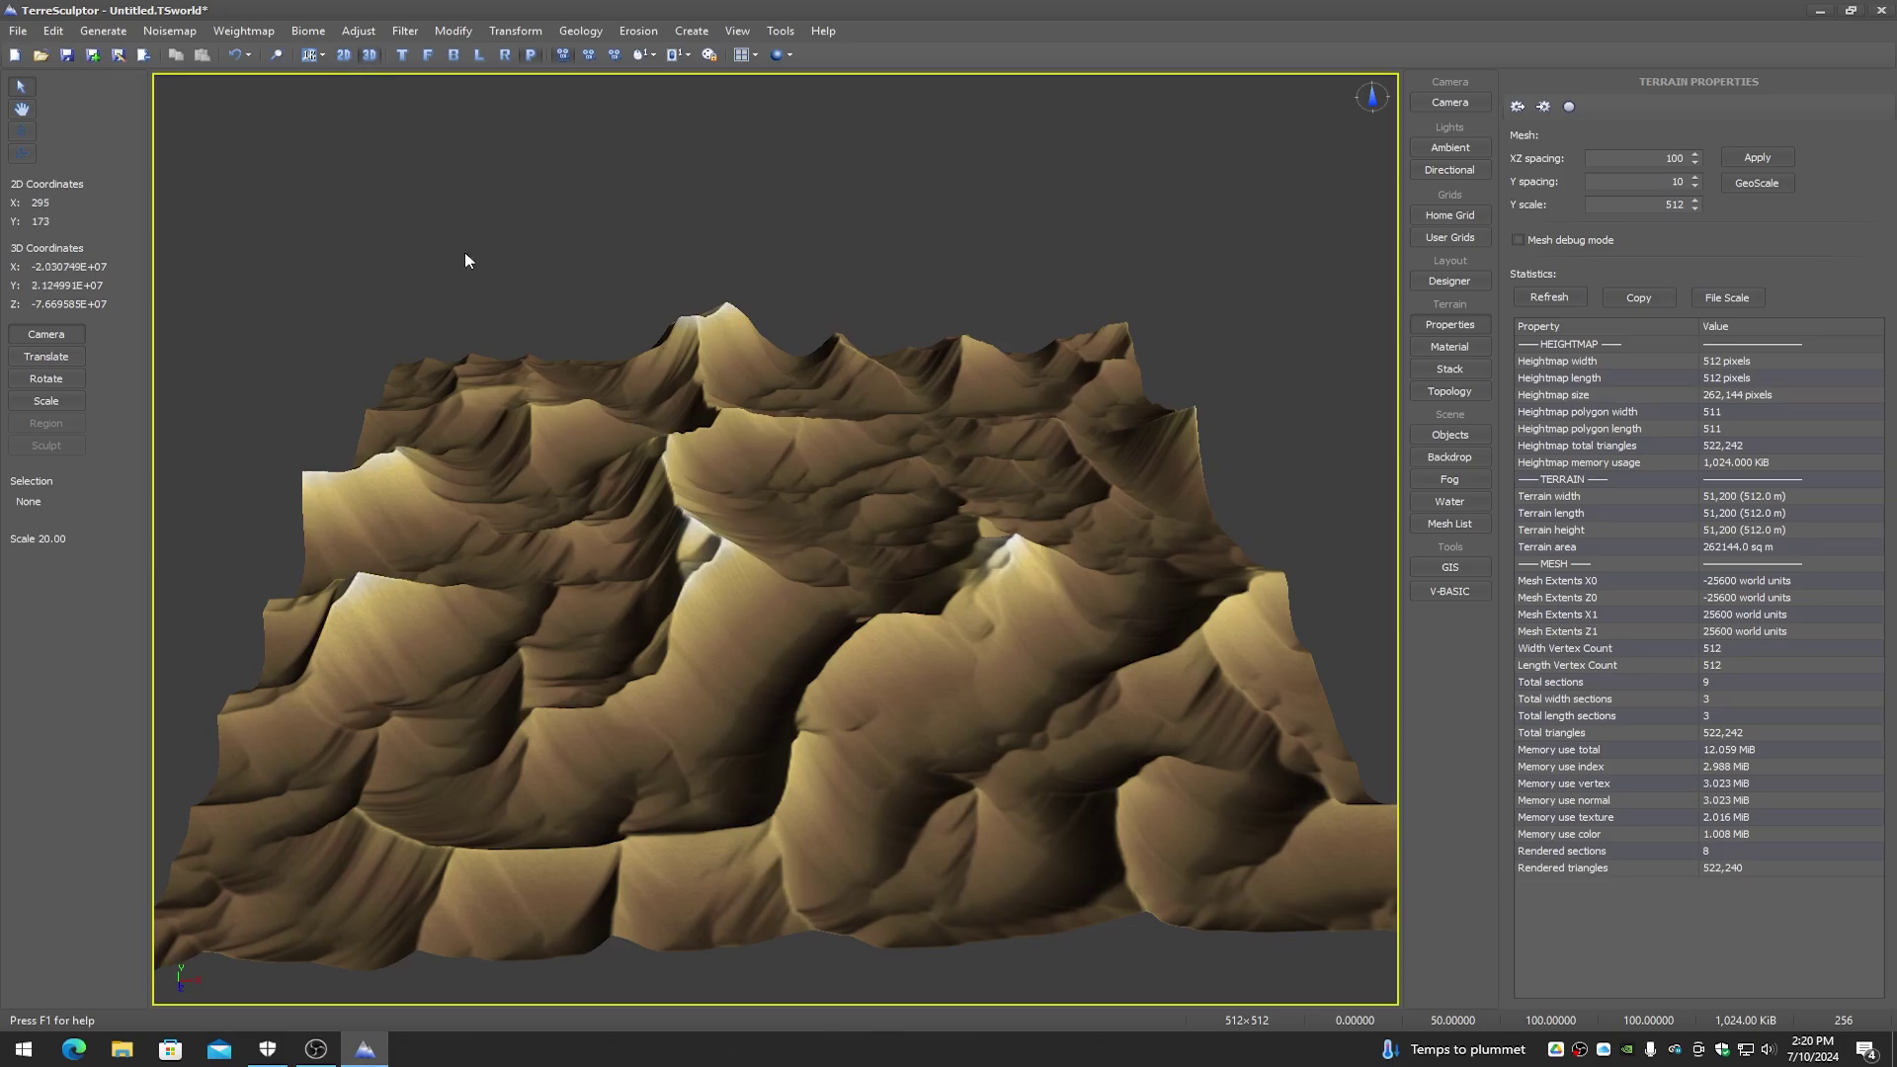
pyautogui.moveTo(466, 260); pyautogui.dragTo(743, 325)
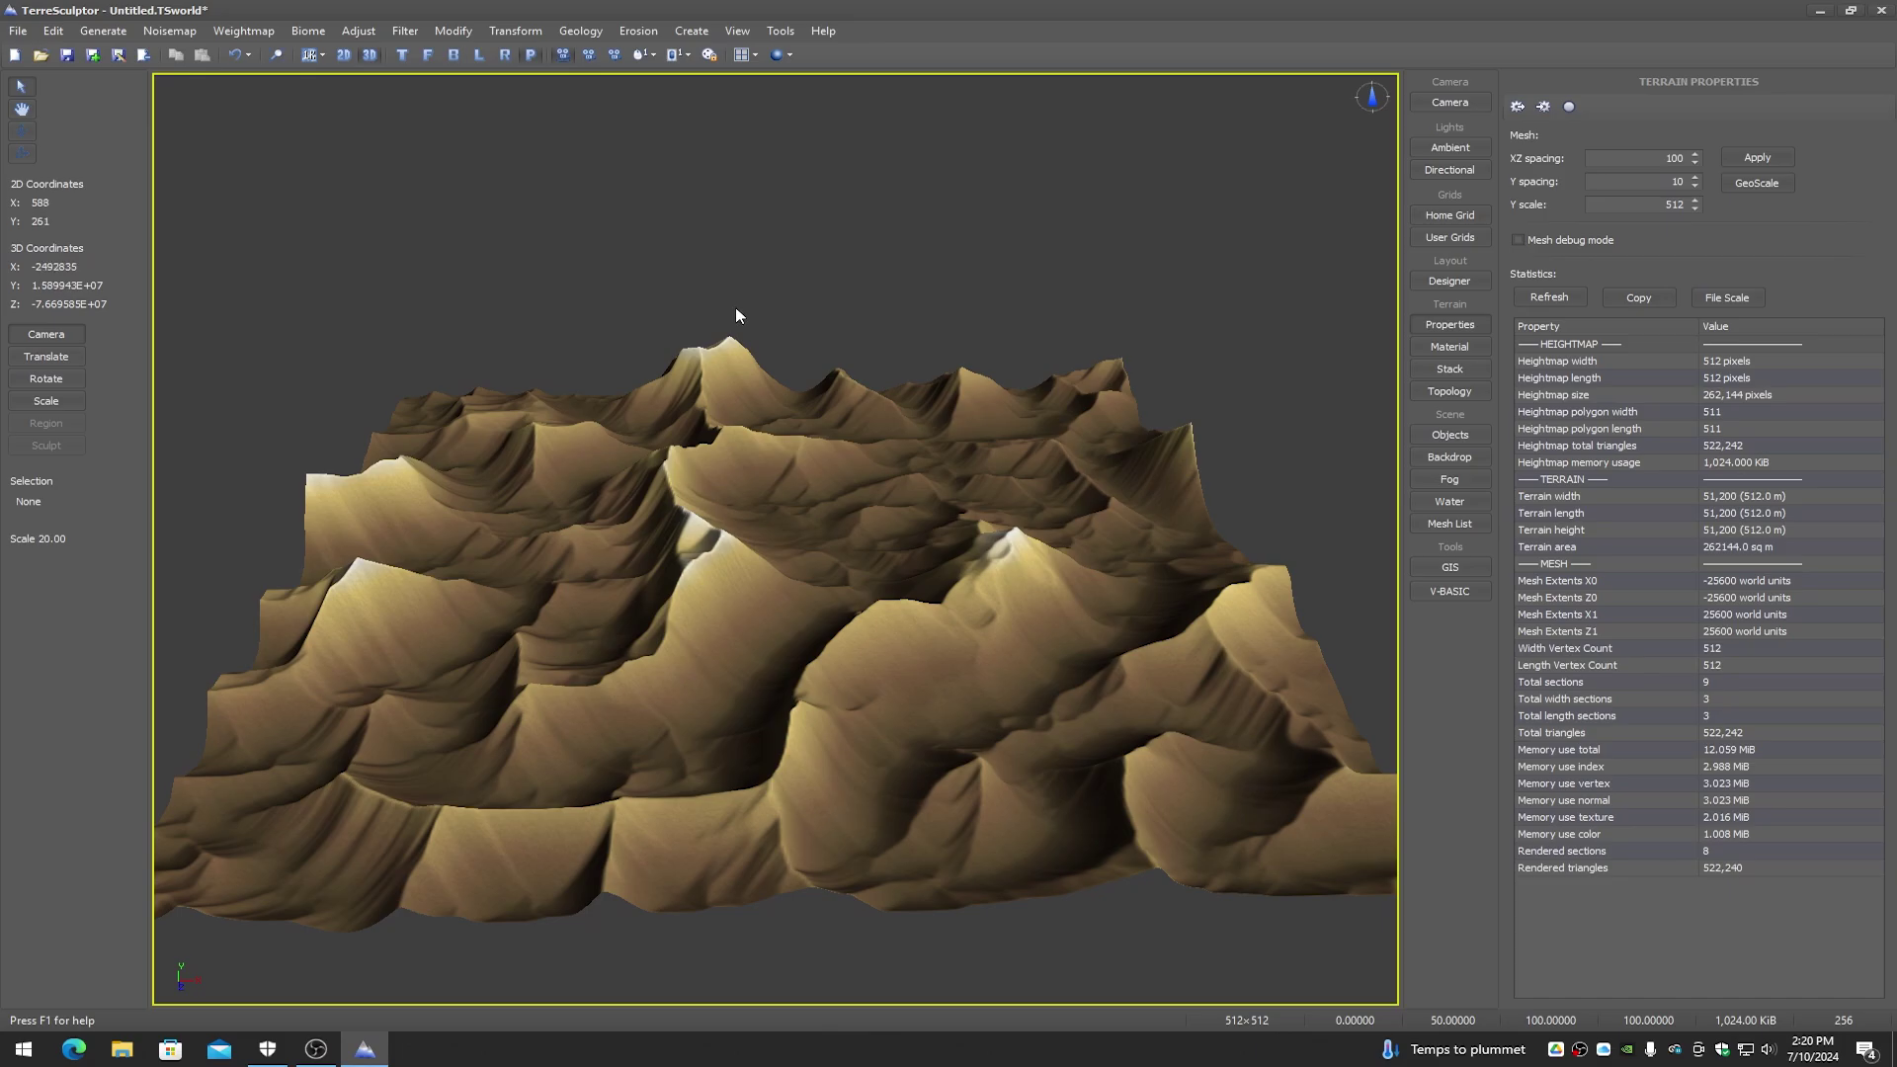
pyautogui.moveTo(741, 317); pyautogui.dragTo(780, 318)
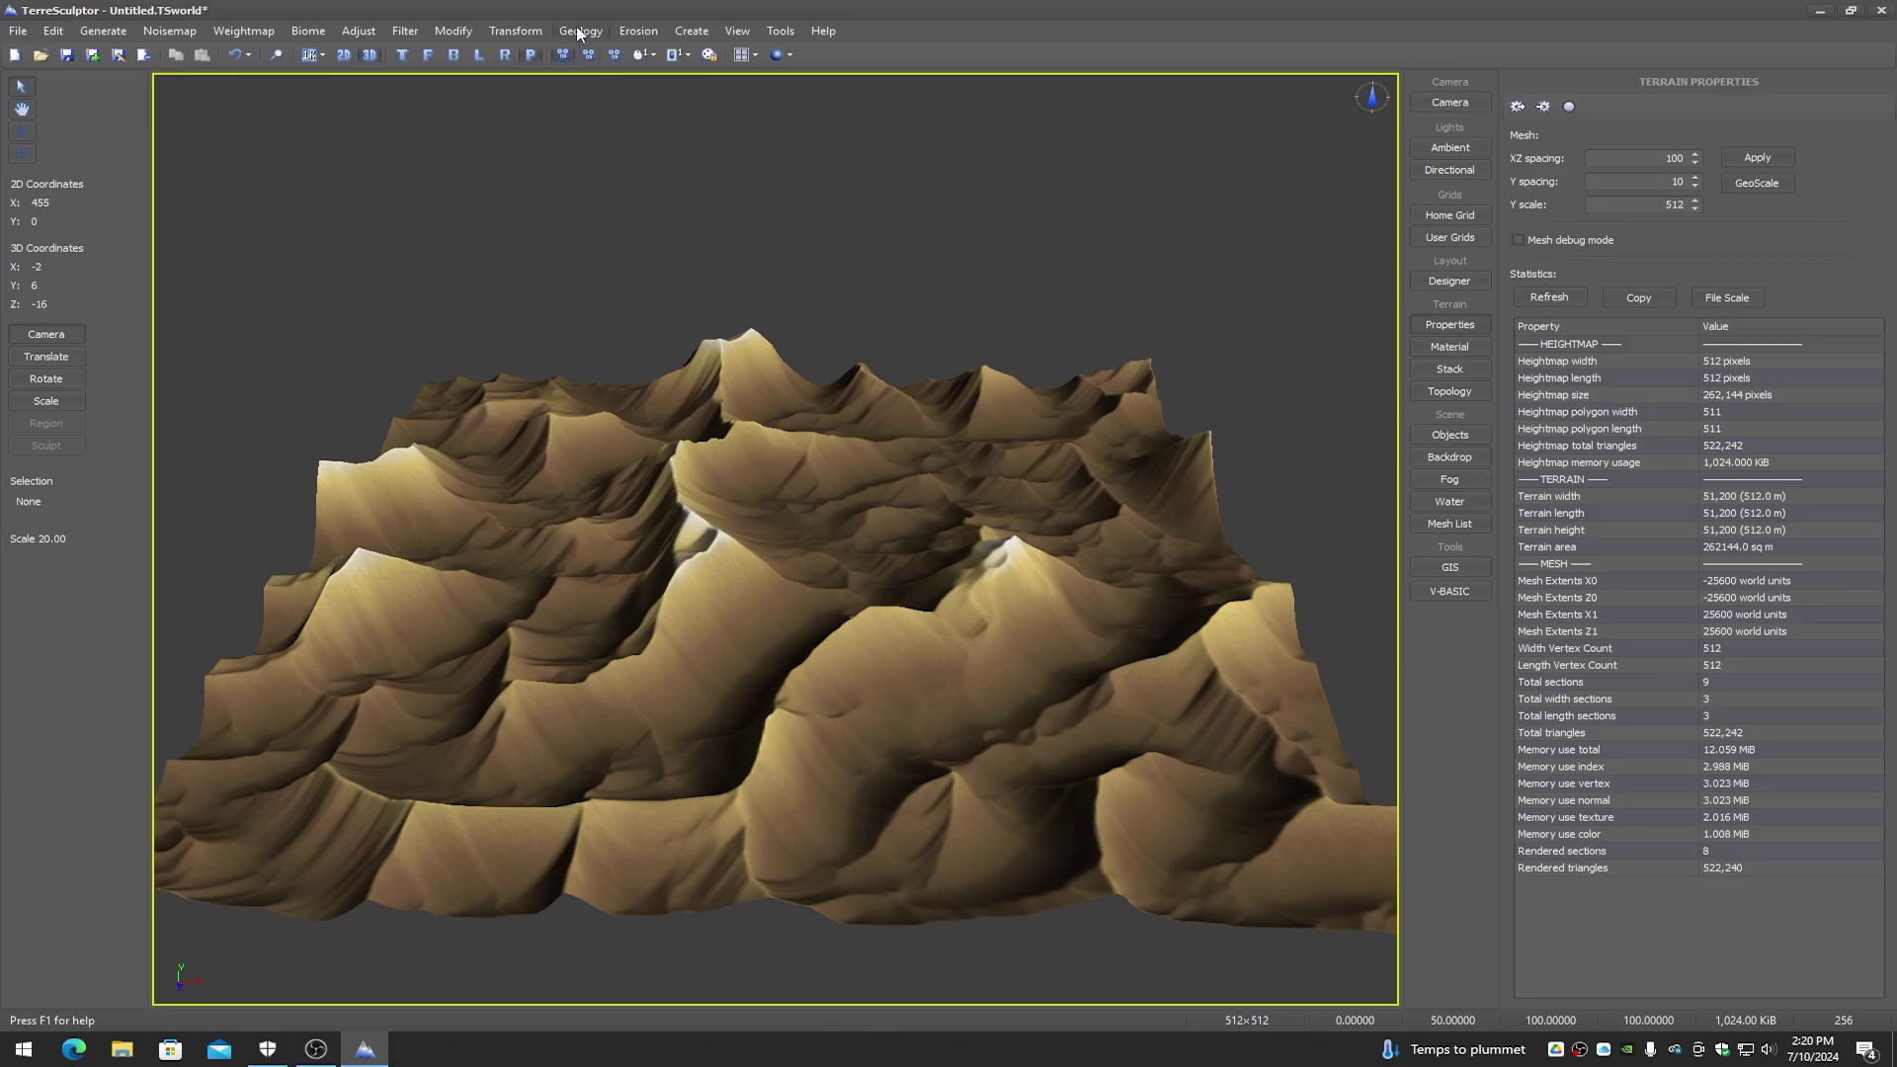
# Step: Start a Displace transform with Noisemaps as the vector source, setting X magnitude to 174 and Y magnitude to 133
pyautogui.click(522, 33)
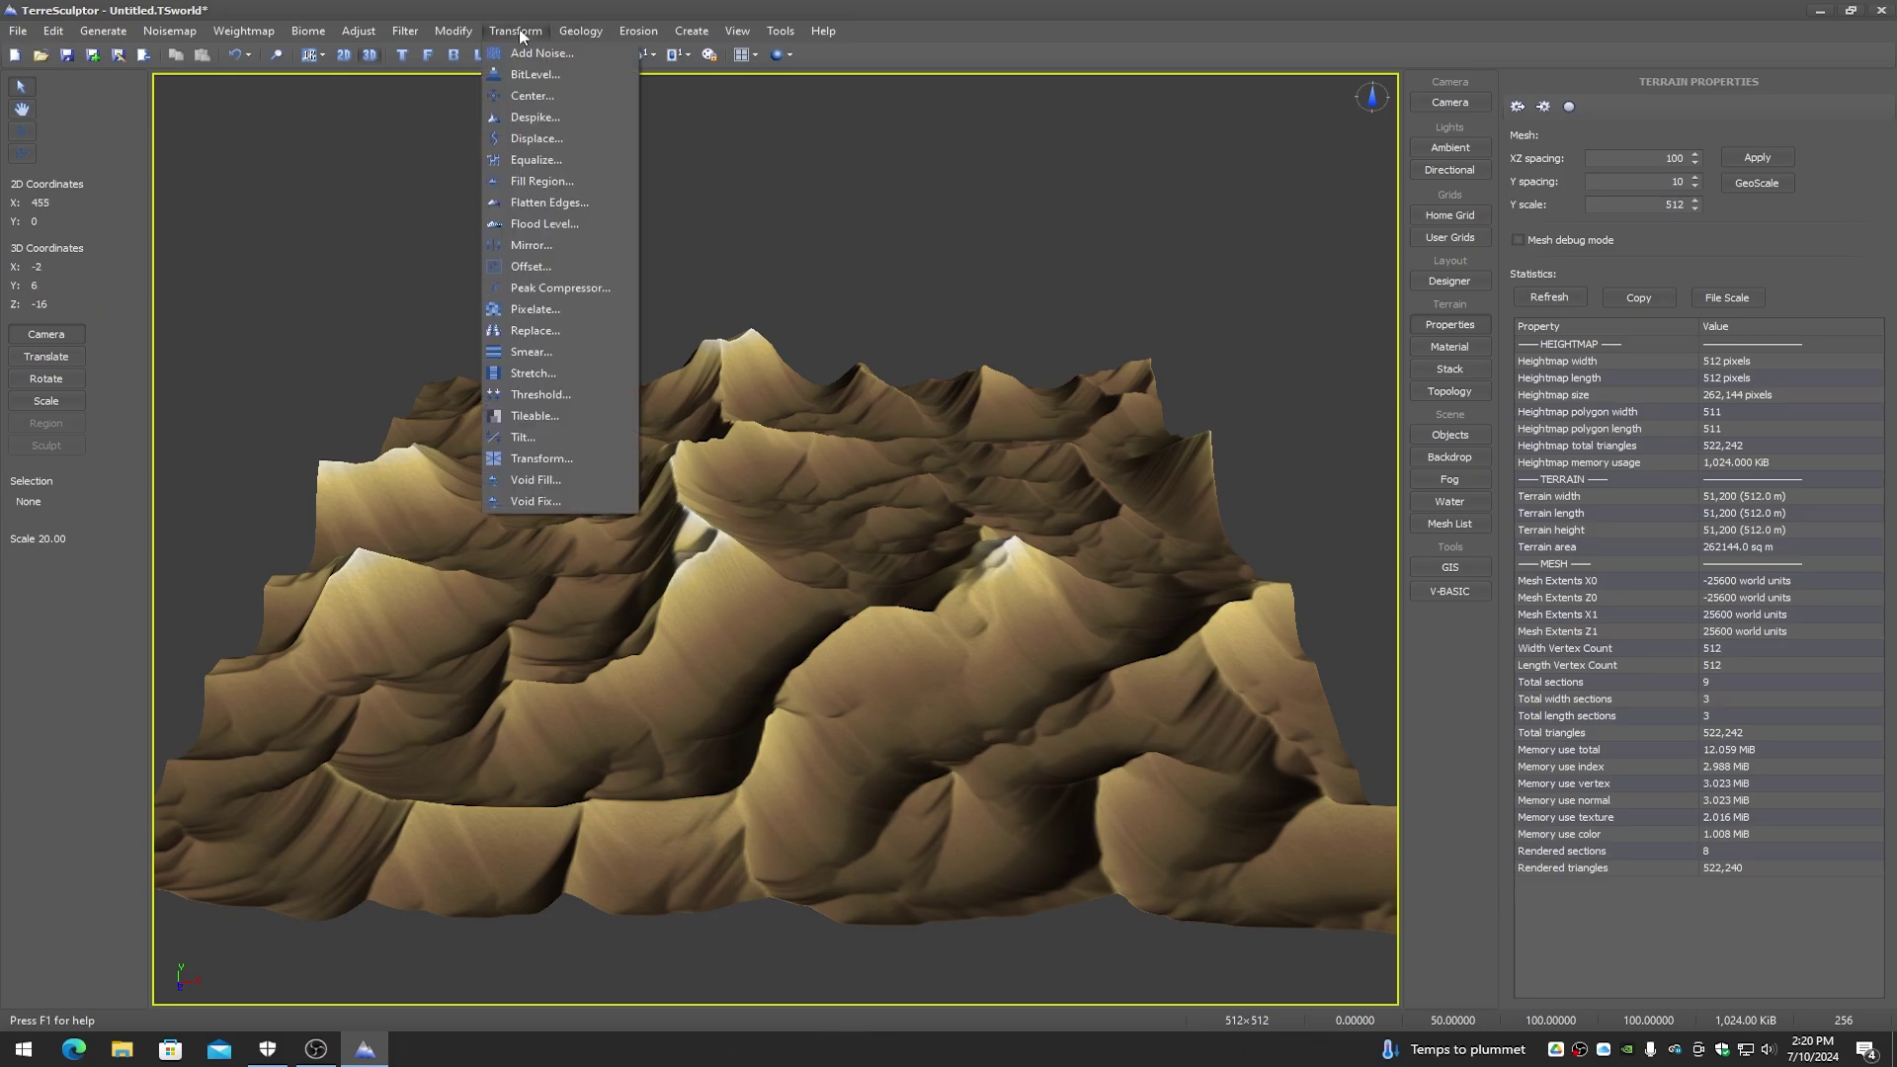
pyautogui.click(542, 139)
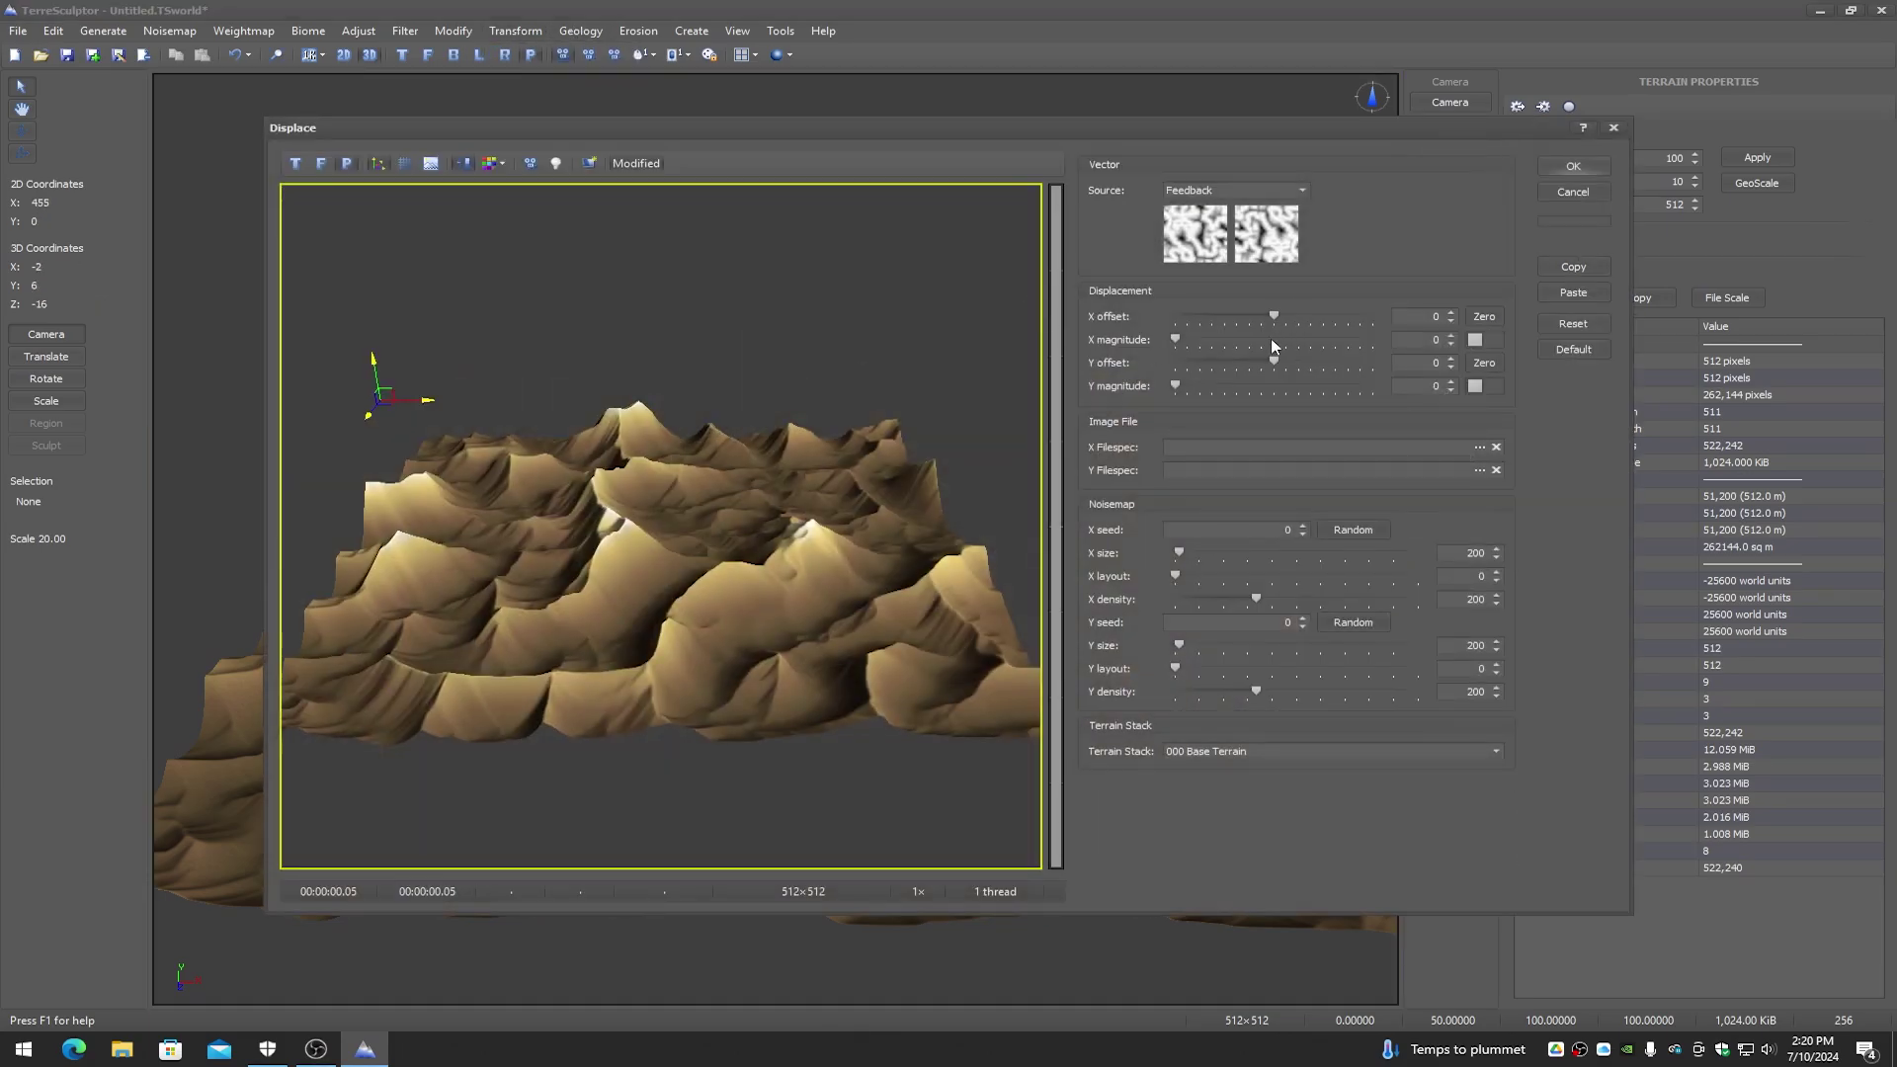
pyautogui.click(1212, 191)
pyautogui.click(1198, 224)
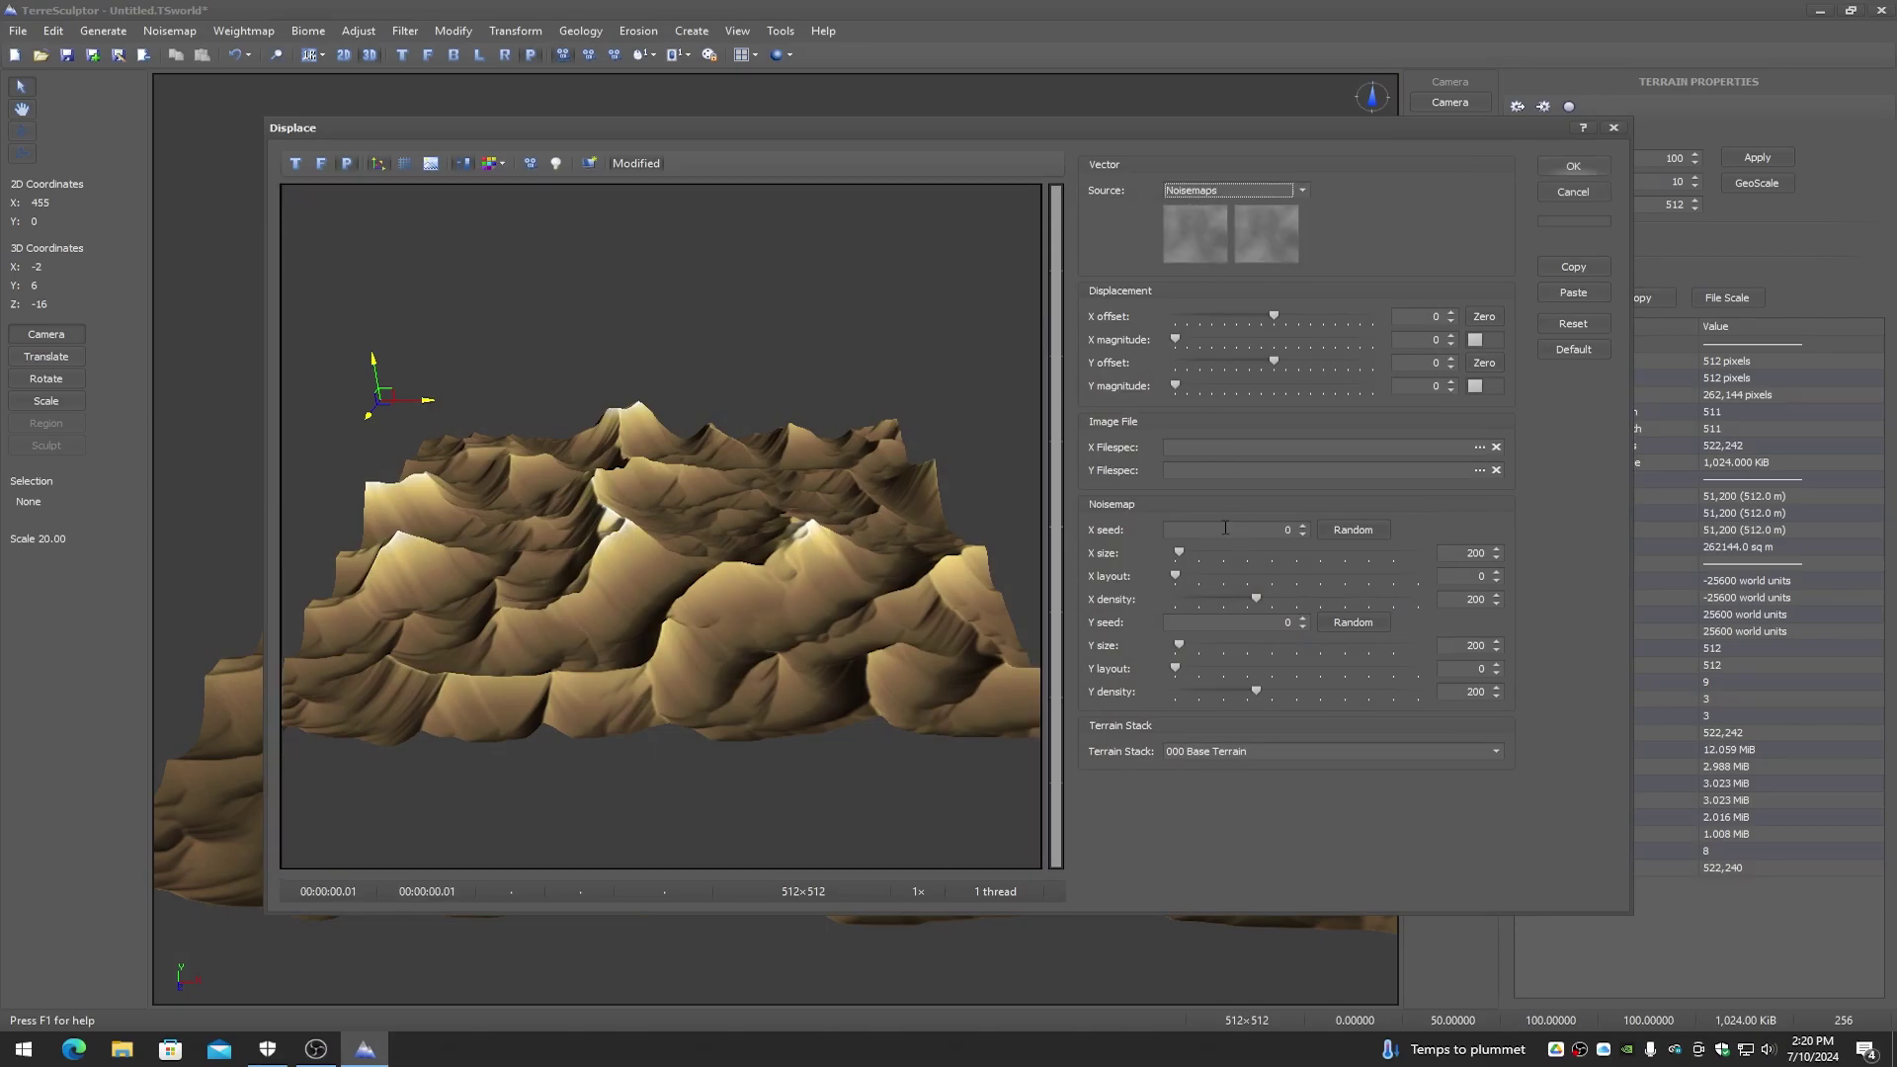
pyautogui.moveTo(1176, 387); pyautogui.dragTo(1208, 340)
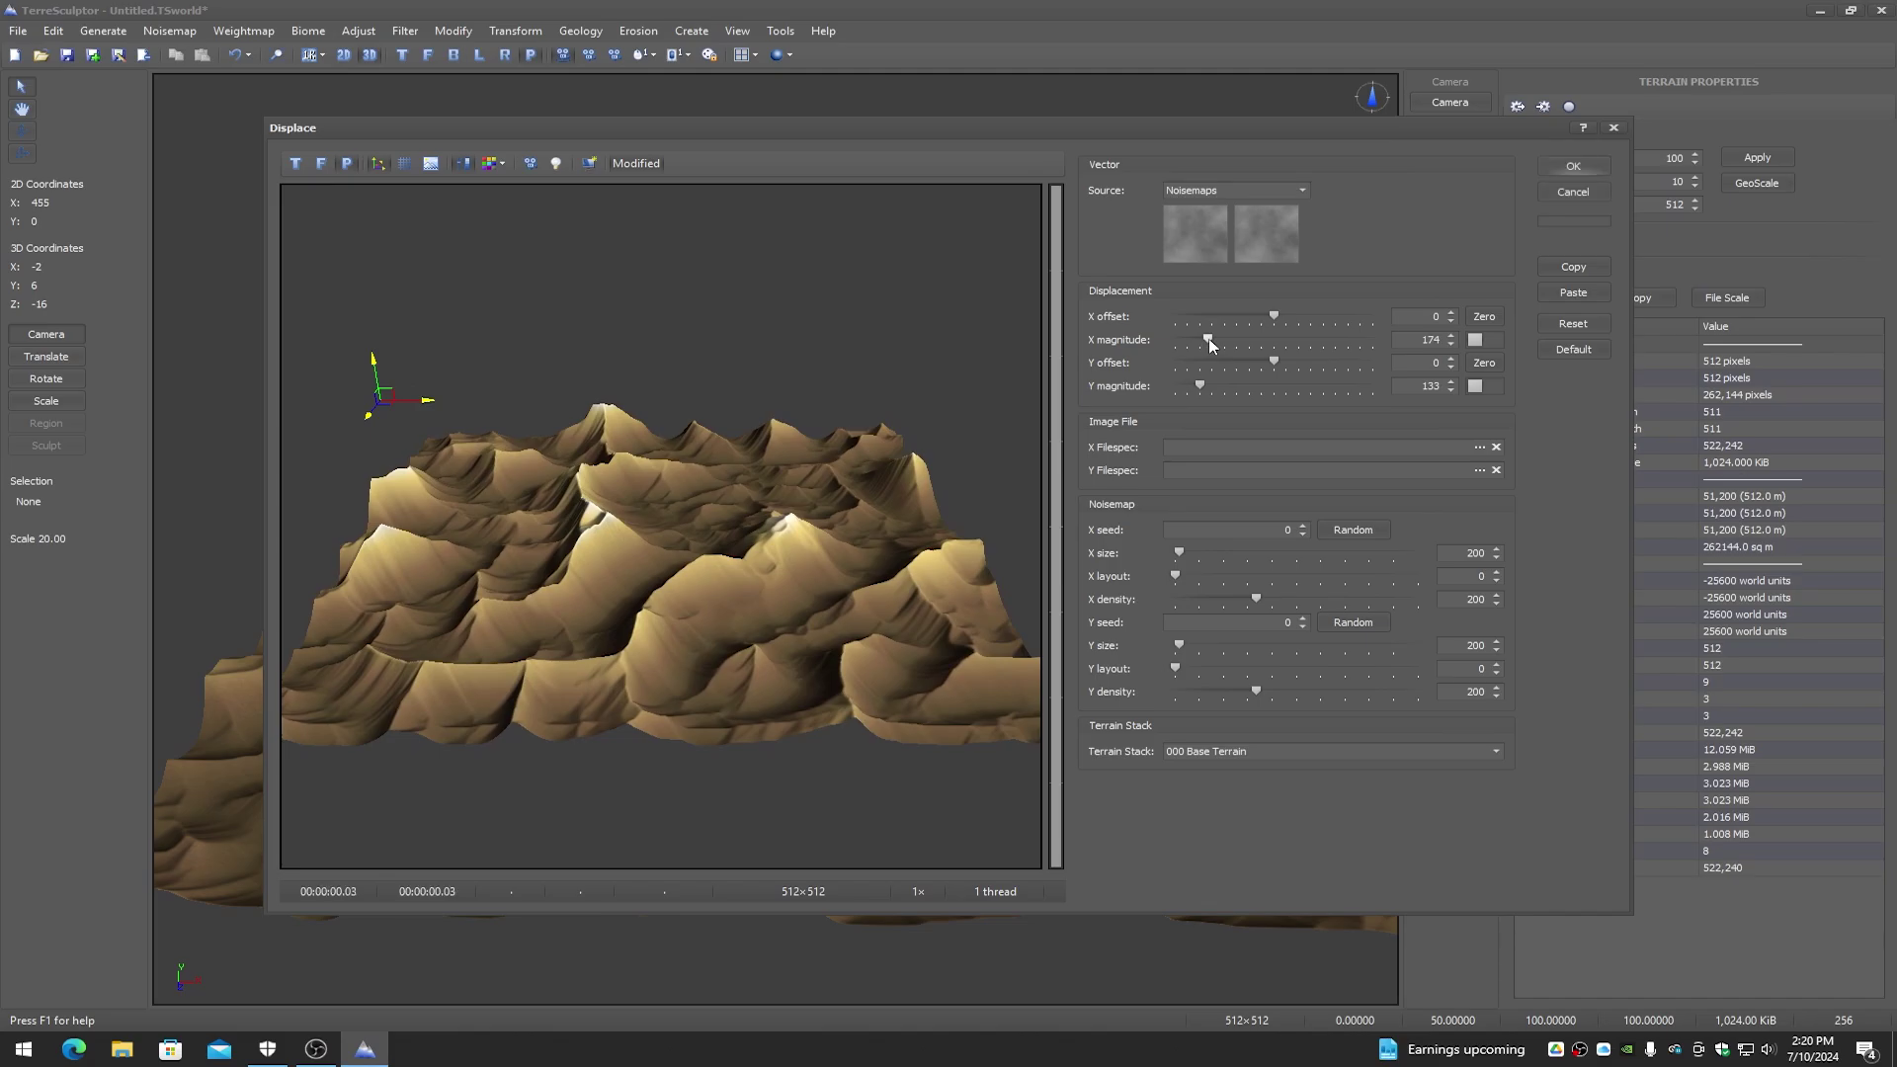
# Step: Apply the displacement with noisemap X size 1793 and Y size 2037, and undo it after inspecting the terrain
pyautogui.moveTo(1181, 552); pyautogui.dragTo(1219, 551)
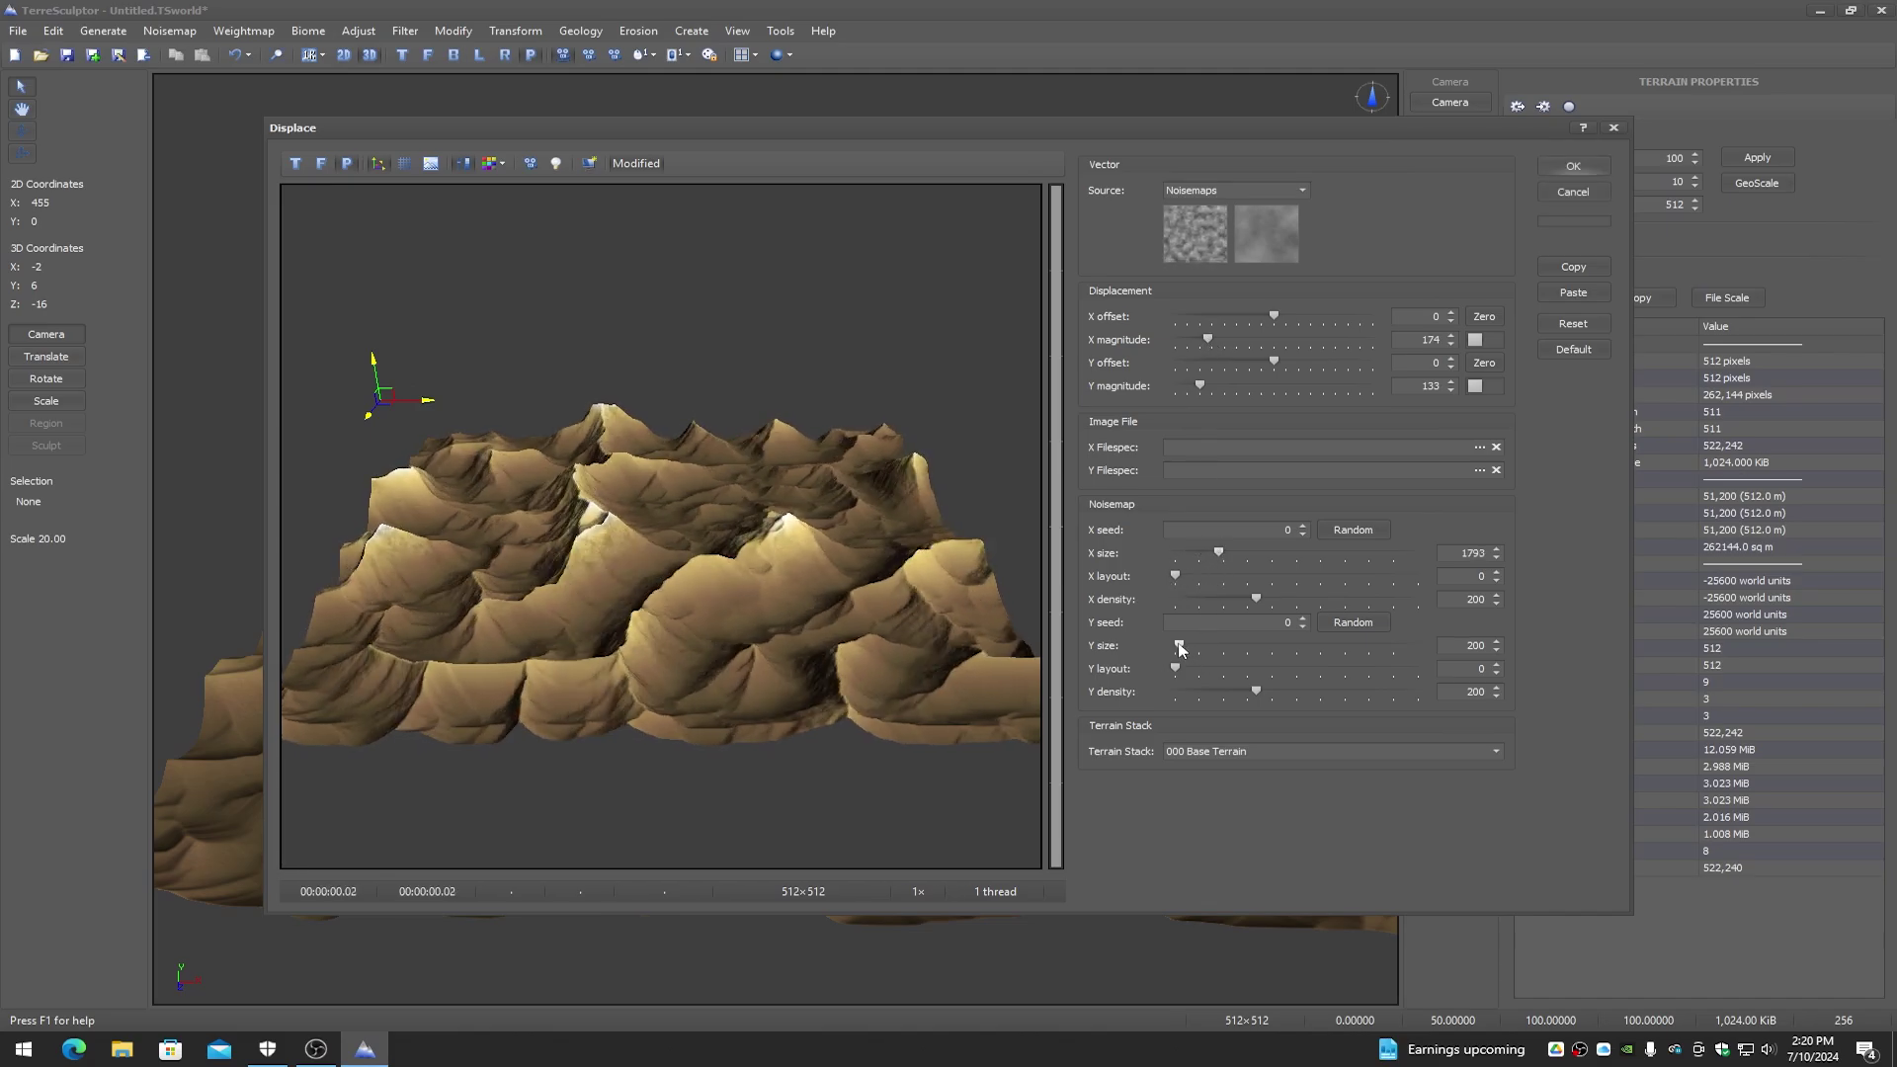
pyautogui.moveTo(1179, 645); pyautogui.dragTo(1224, 642)
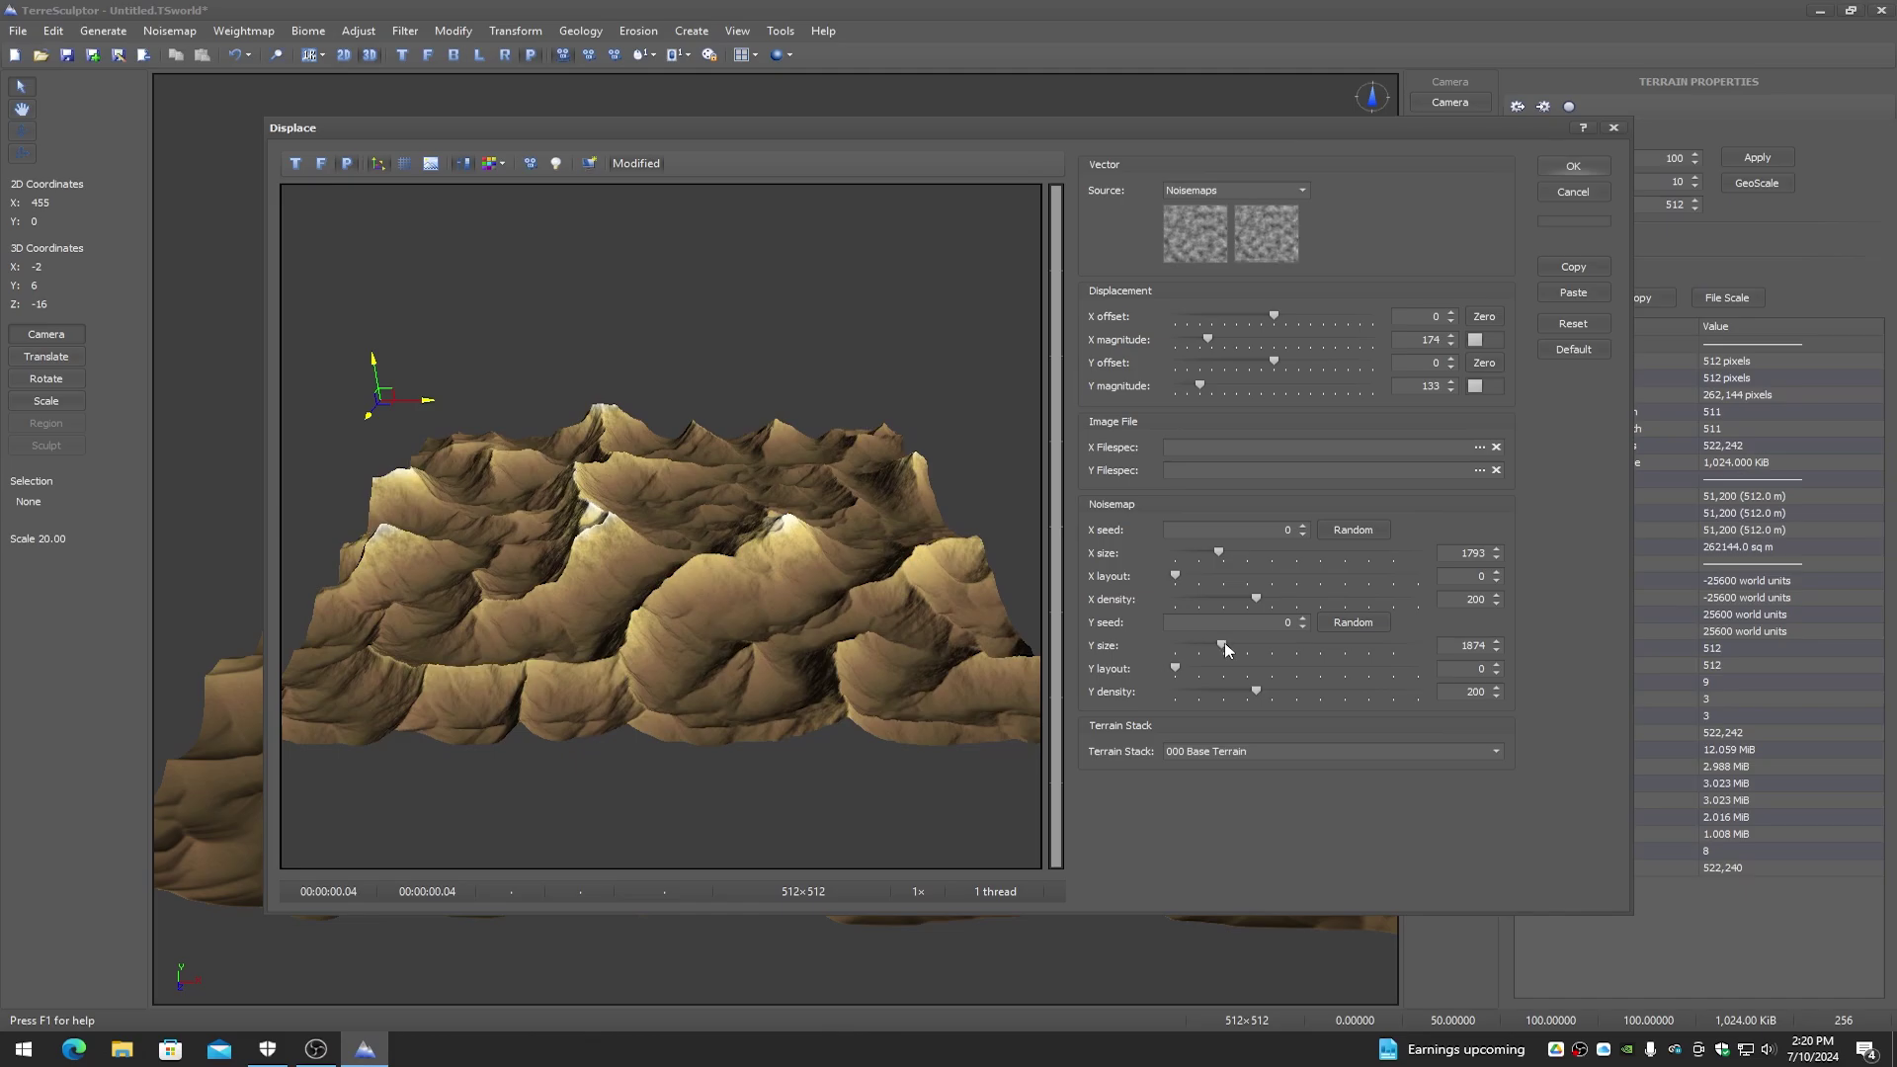
pyautogui.moveTo(790, 561); pyautogui.dragTo(971, 423)
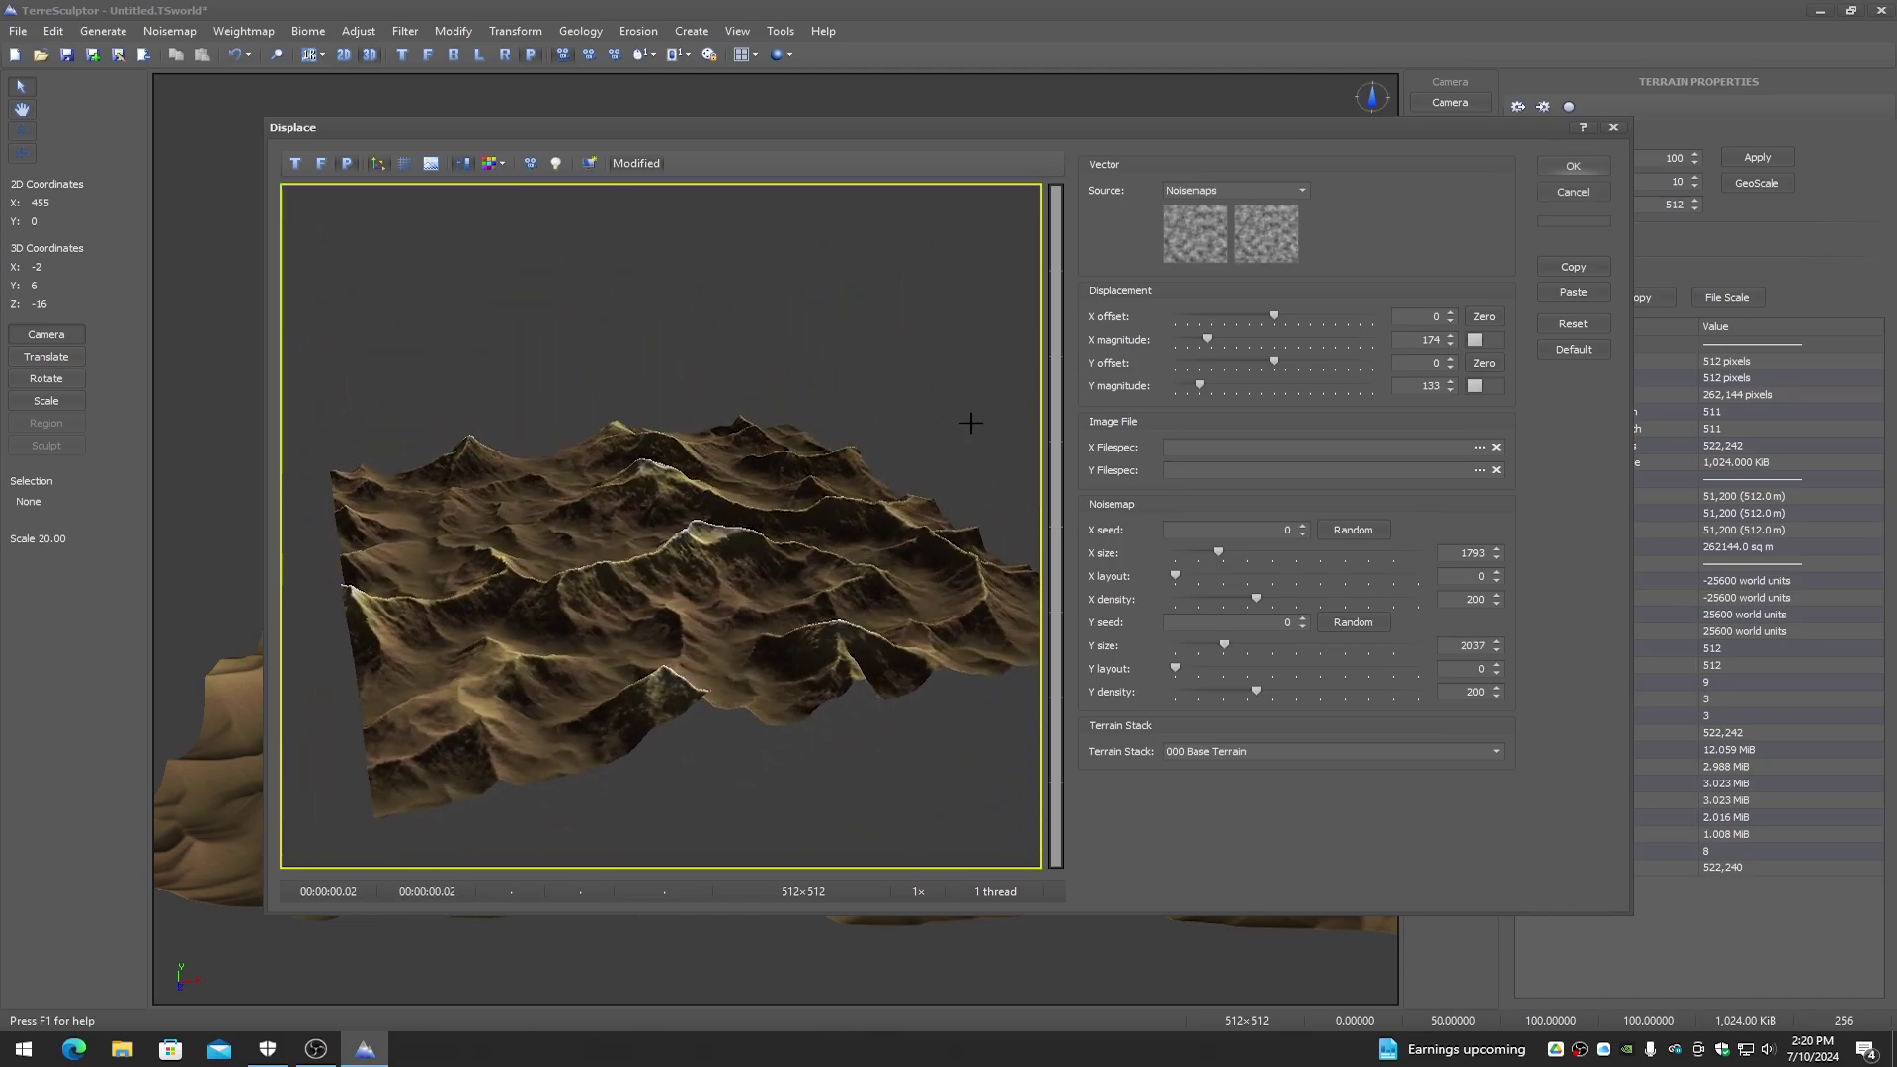
pyautogui.click(1570, 166)
pyautogui.moveTo(800, 506)
pyautogui.mouseDown()
pyautogui.moveTo(800, 563)
pyautogui.moveTo(1038, 573)
pyautogui.mouseUp()
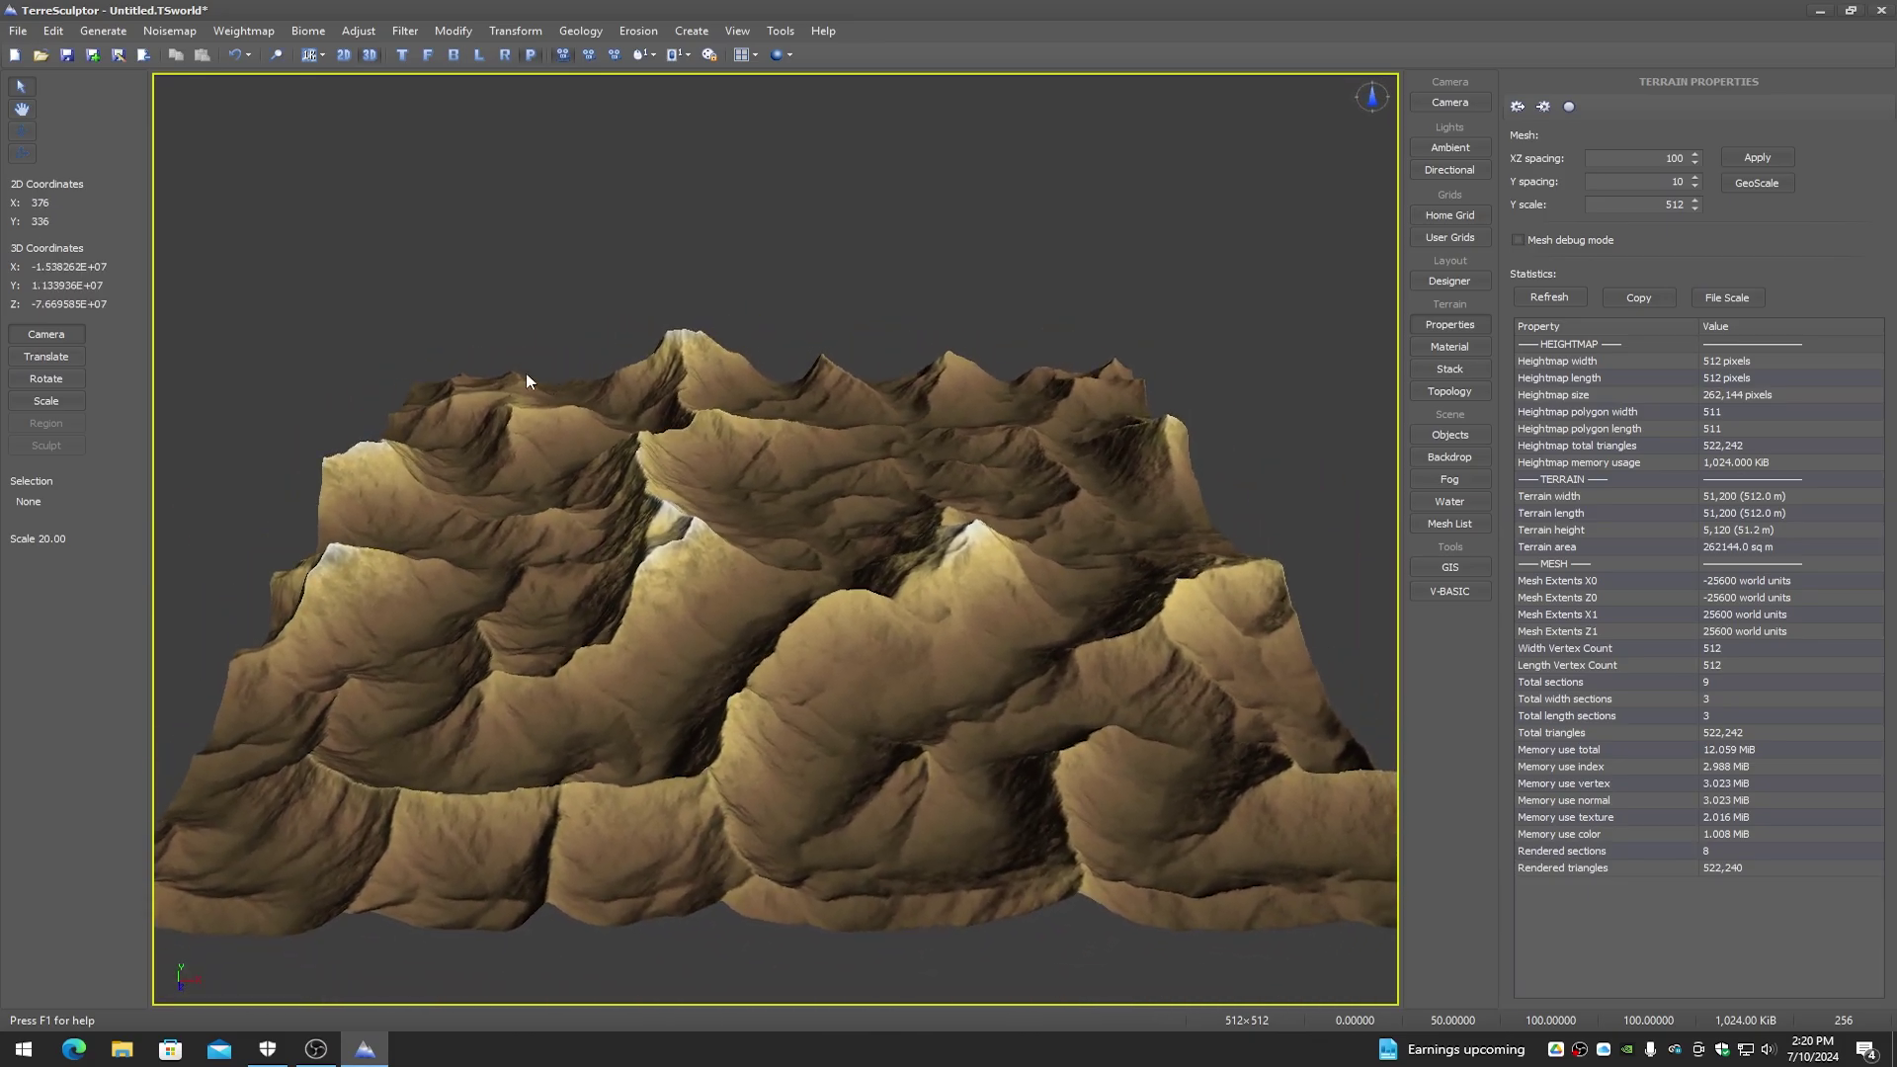
pyautogui.click(232, 56)
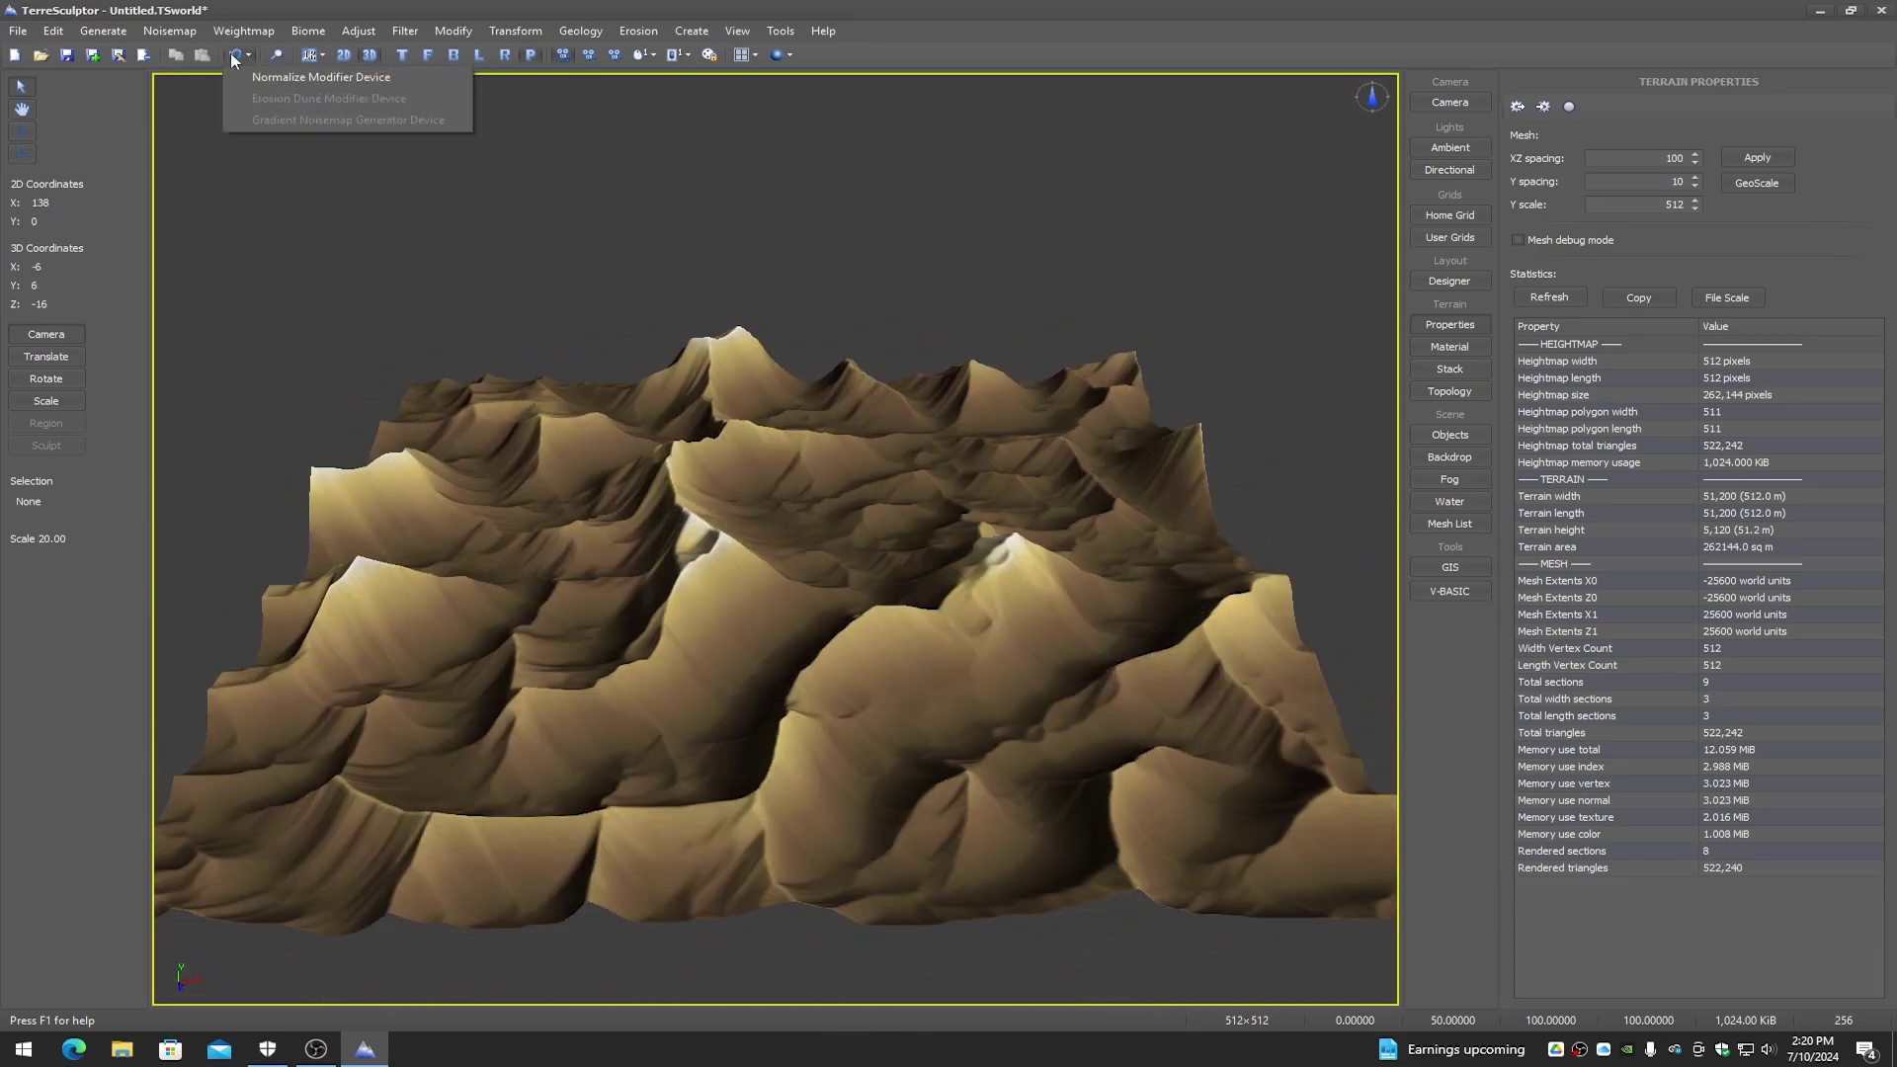
# Step: Apply Rain erosion to the terrain with the half preset rain amount of 12800, previewing it first, and inspect the eroded surface
pyautogui.click(637, 30)
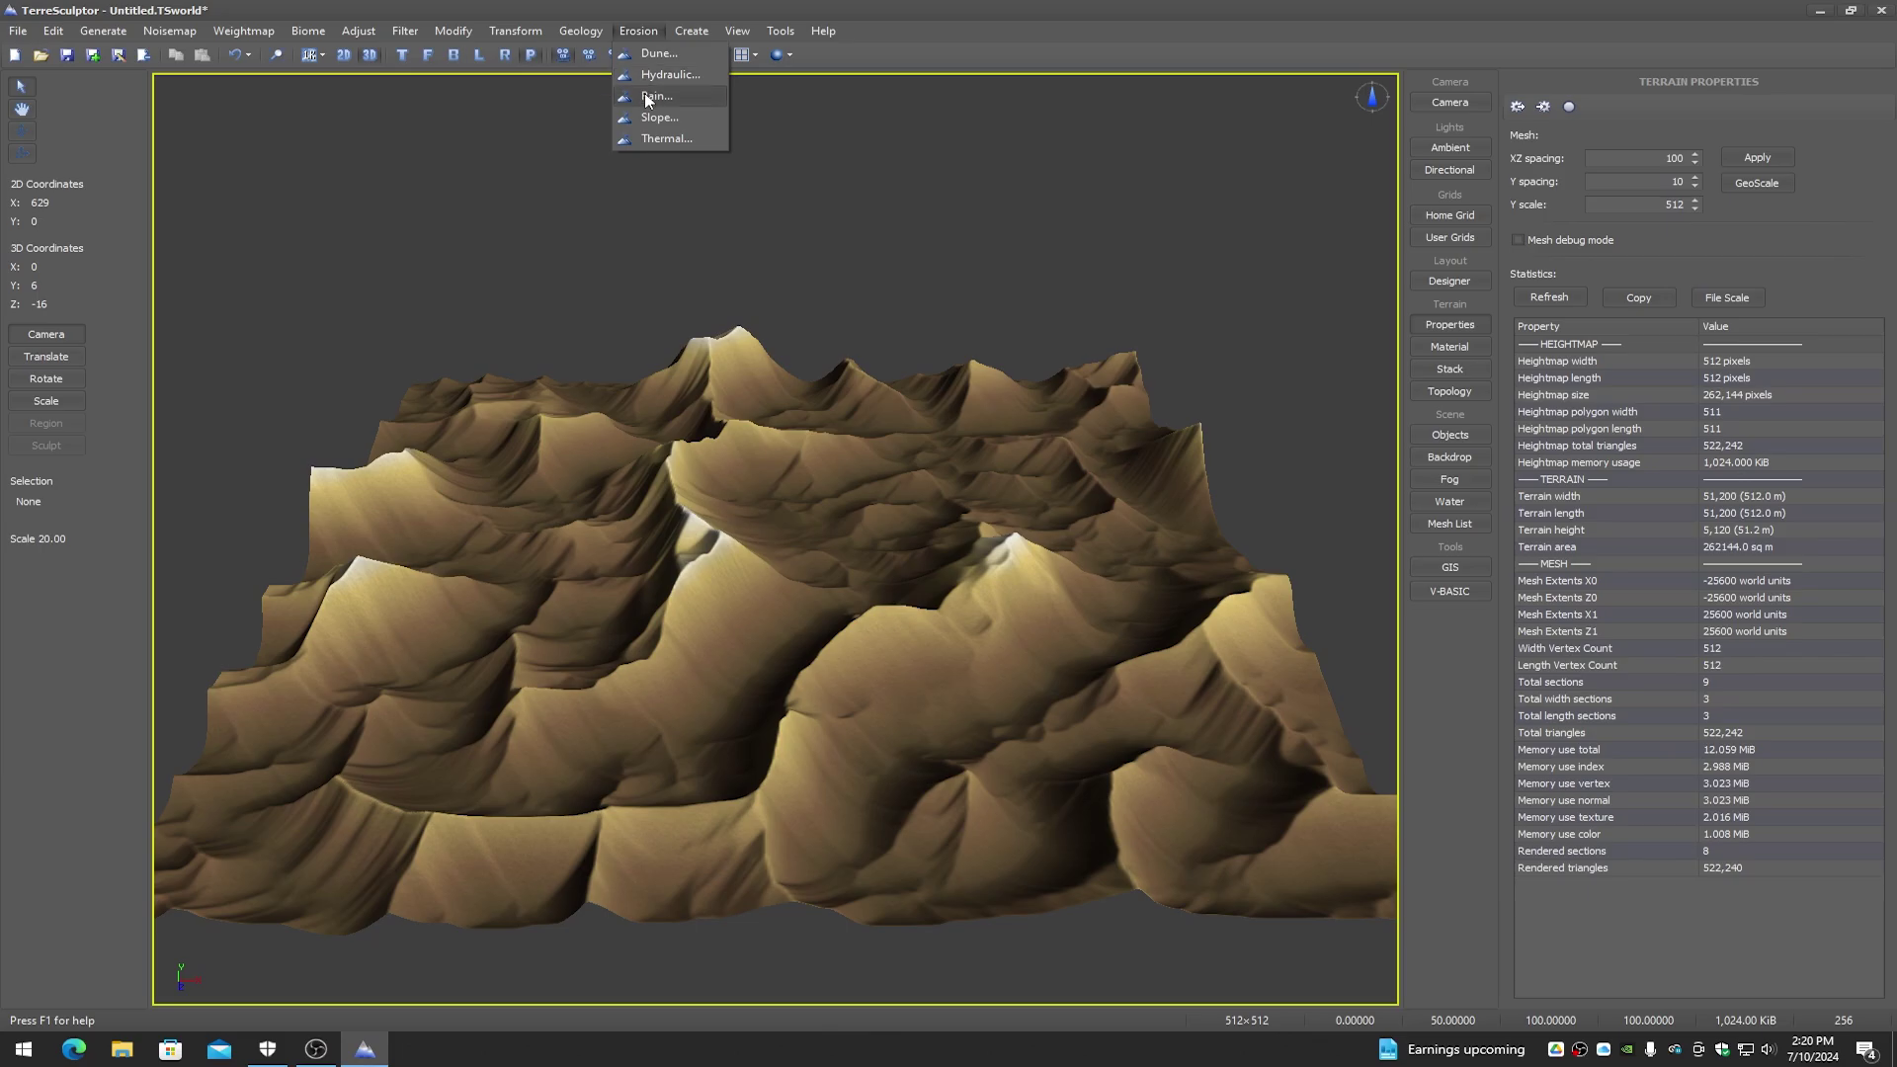
pyautogui.click(644, 95)
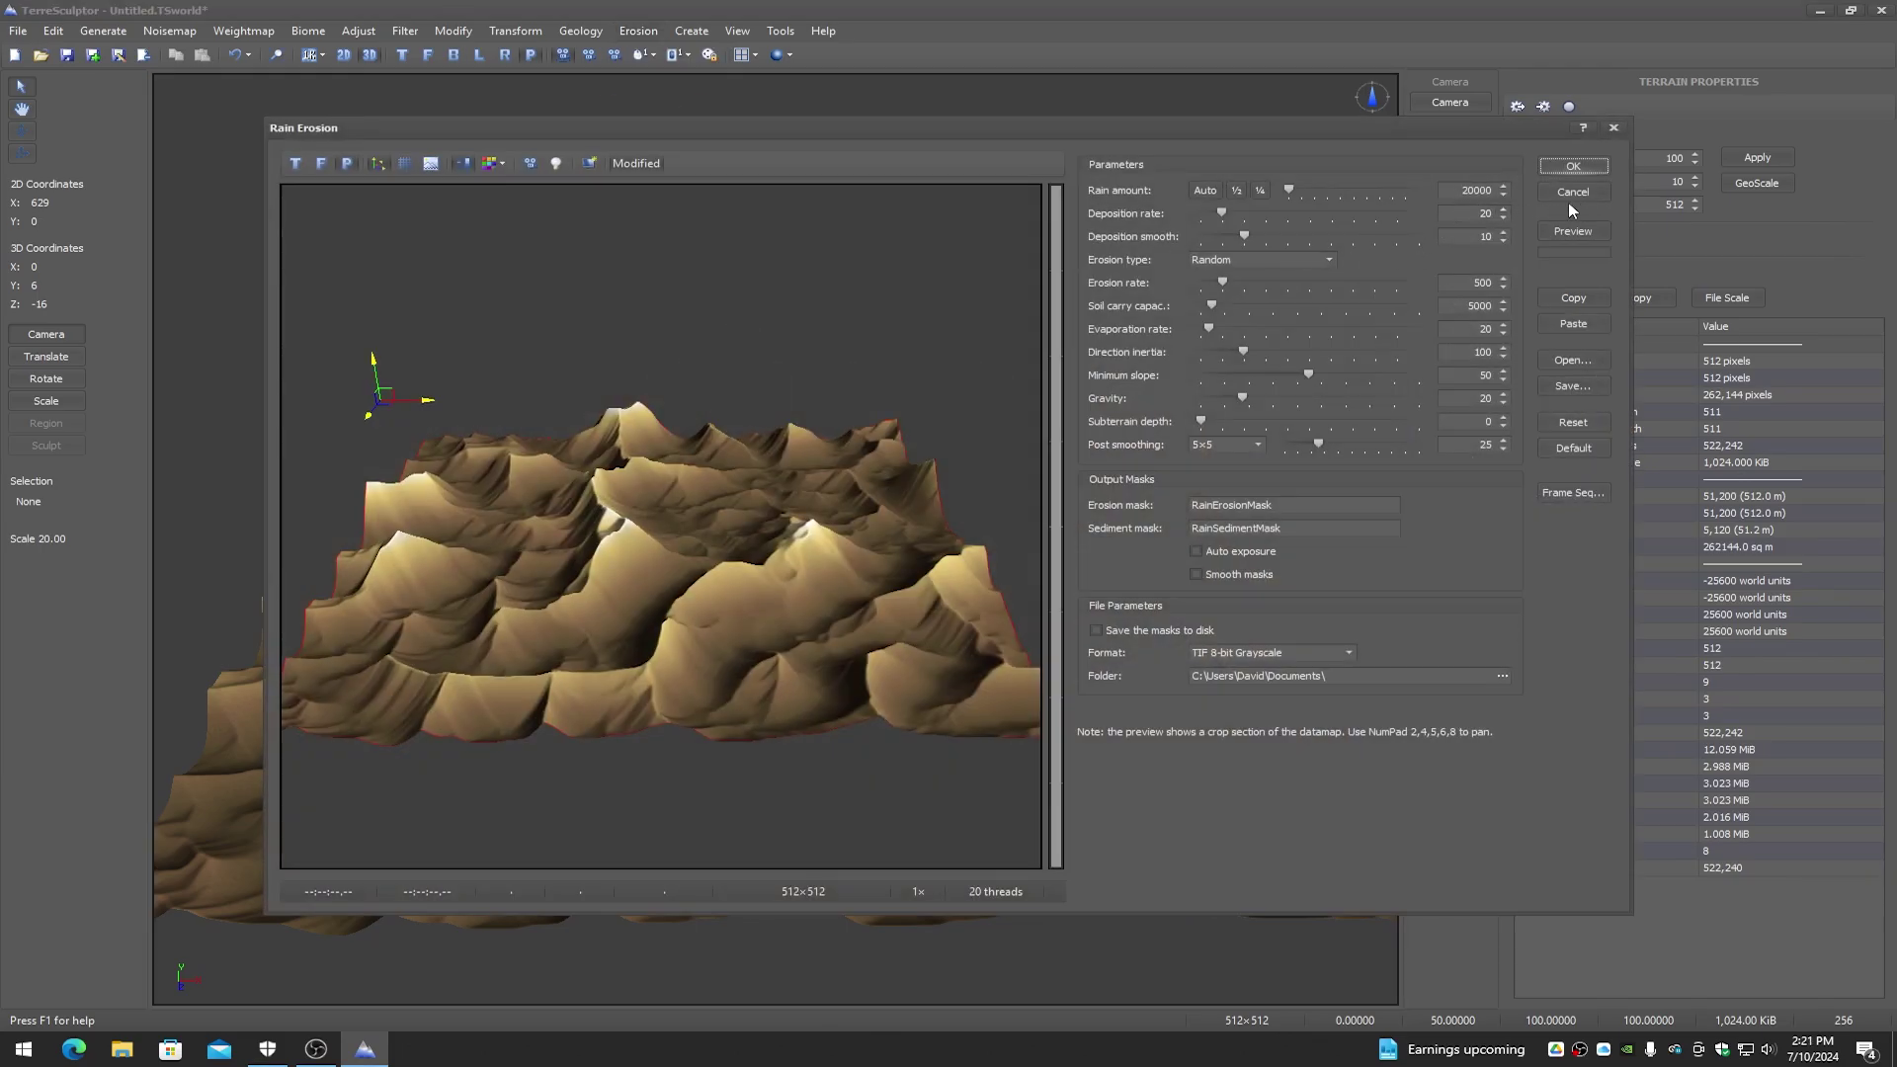
pyautogui.click(1237, 190)
pyautogui.click(1569, 231)
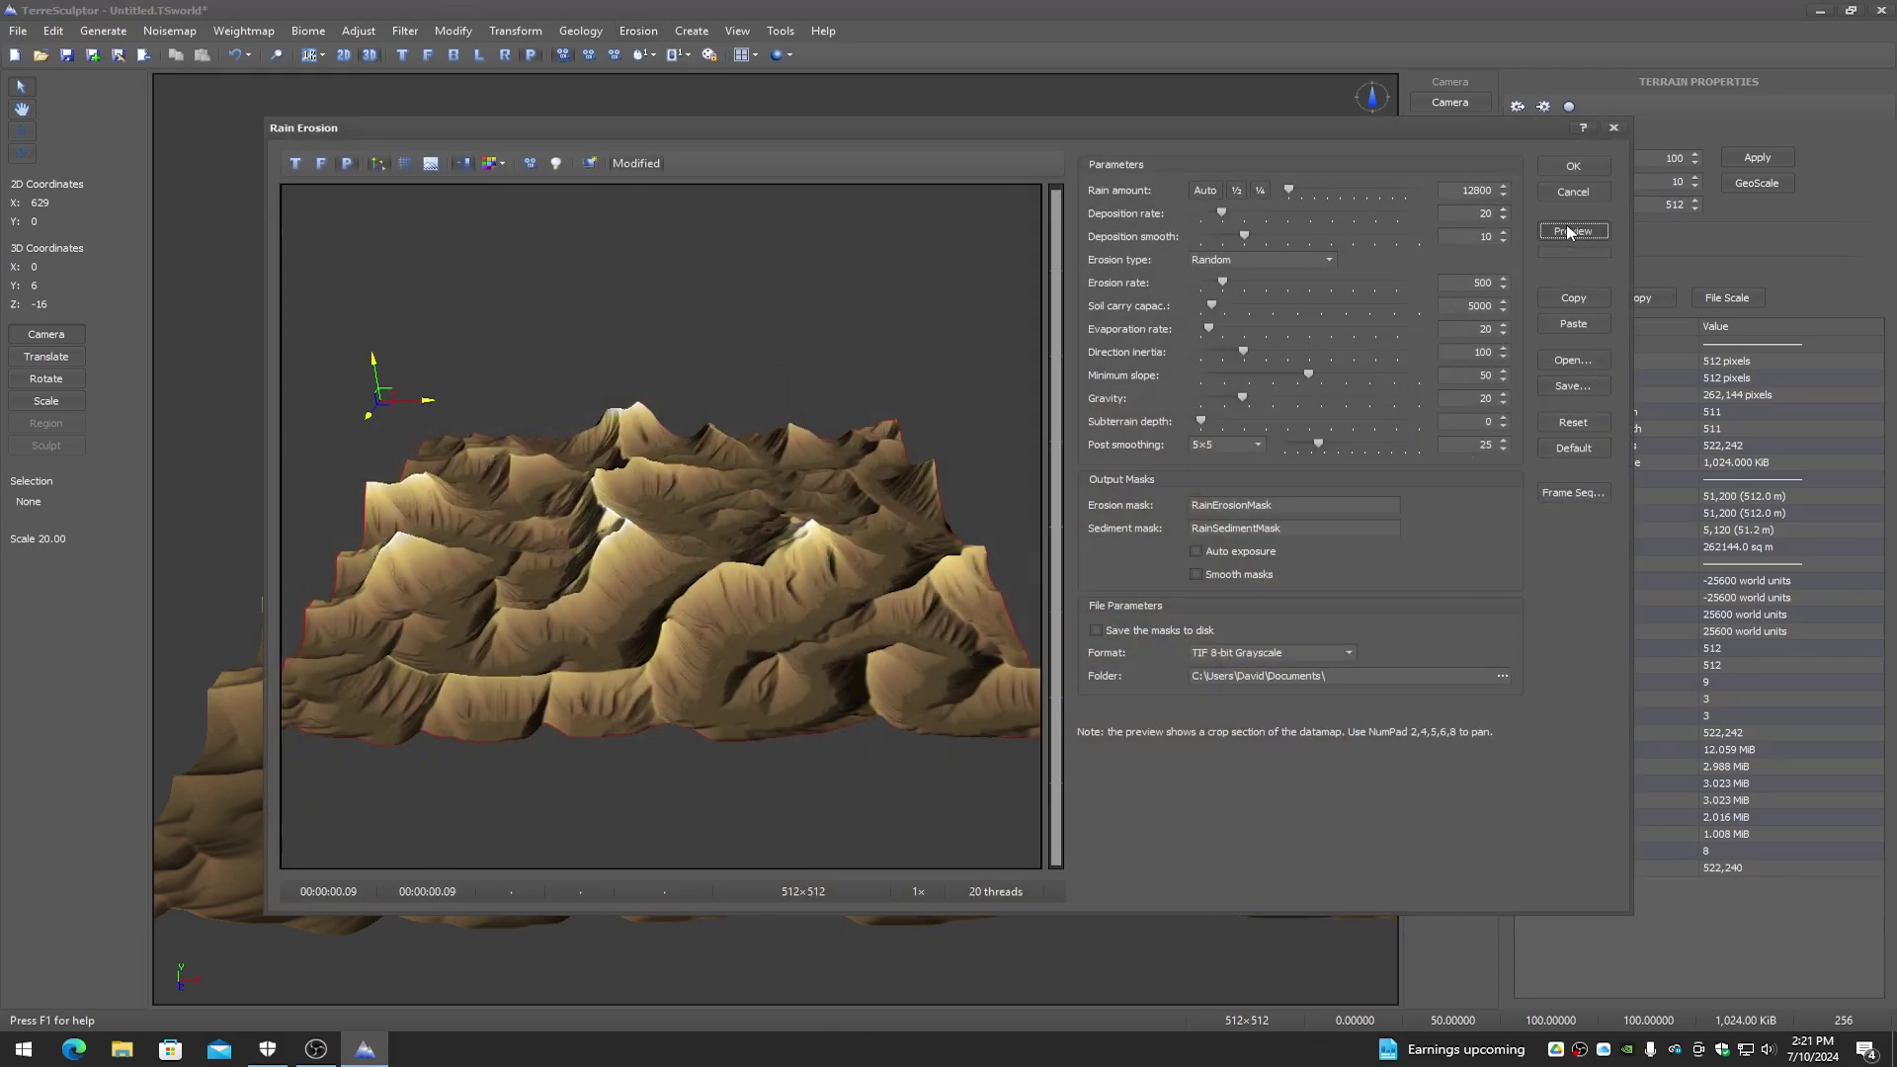
pyautogui.click(1574, 164)
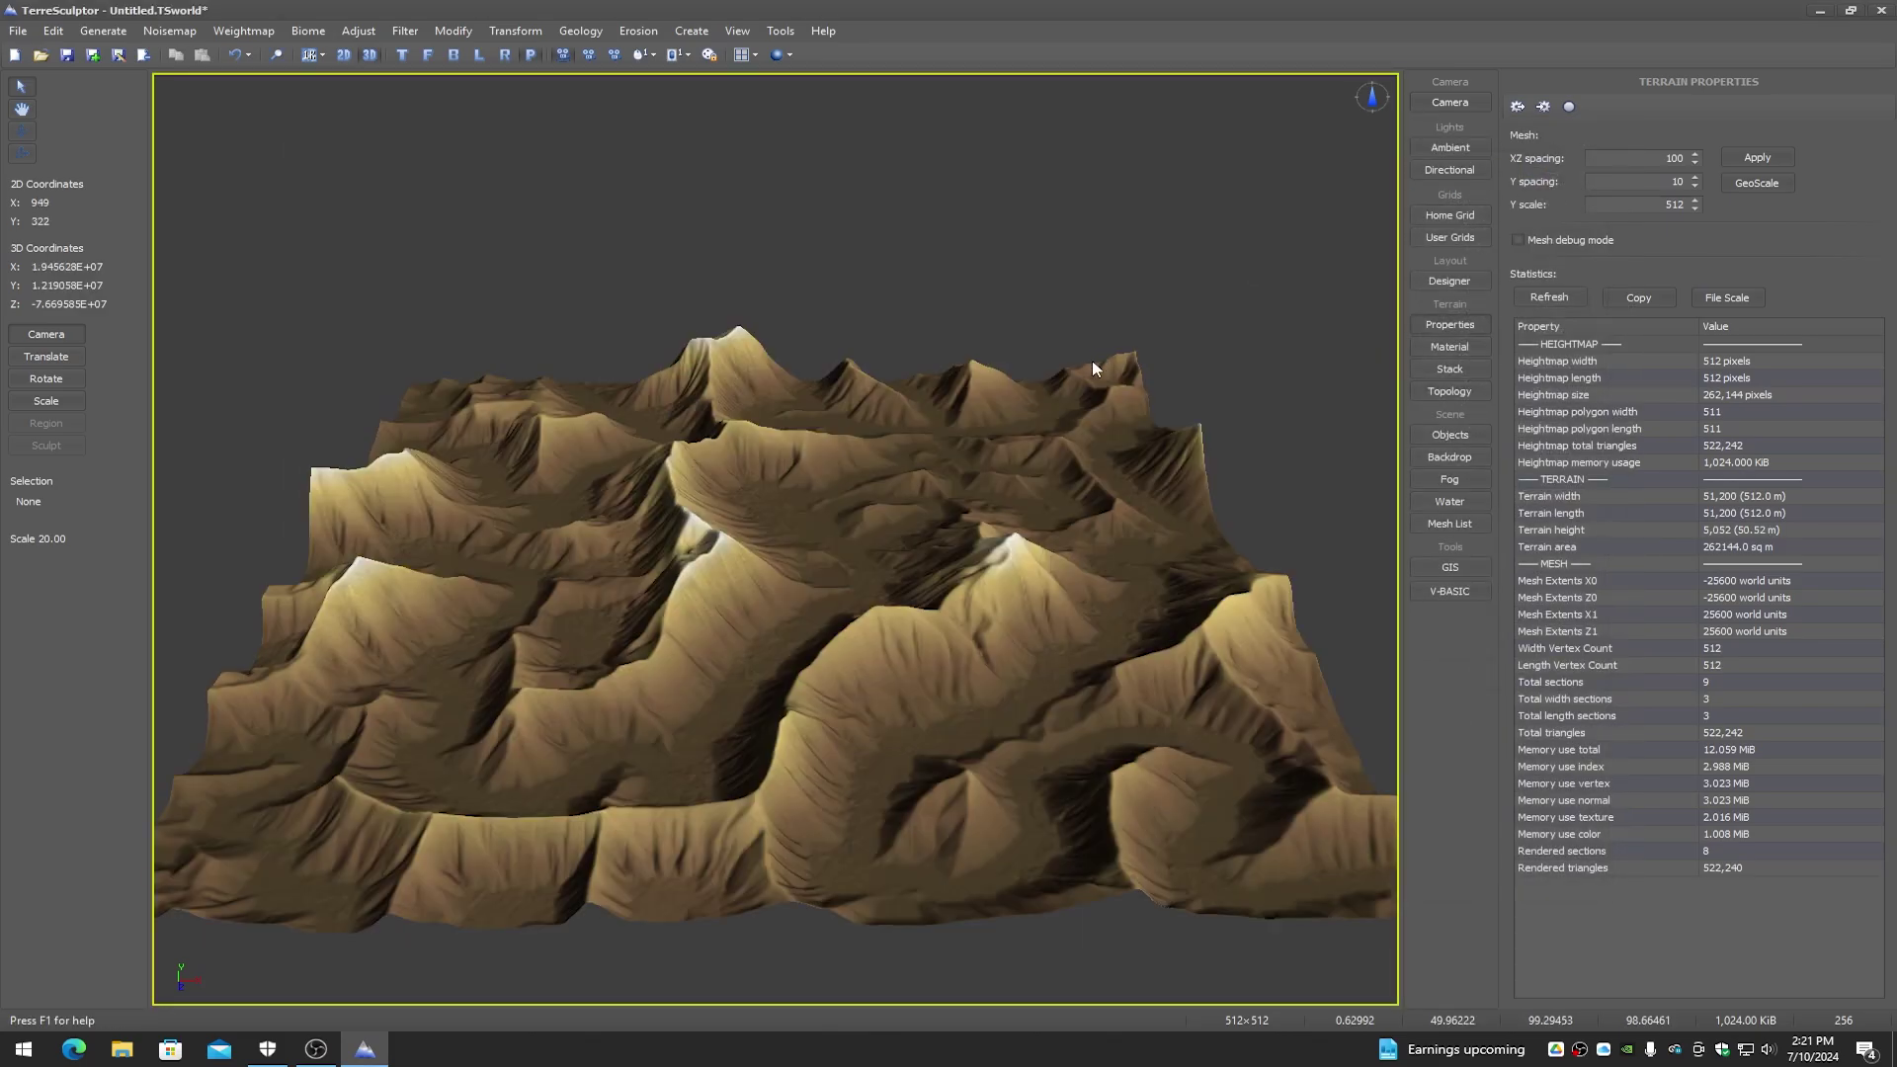
pyautogui.moveTo(1058, 424); pyautogui.dragTo(629, 176)
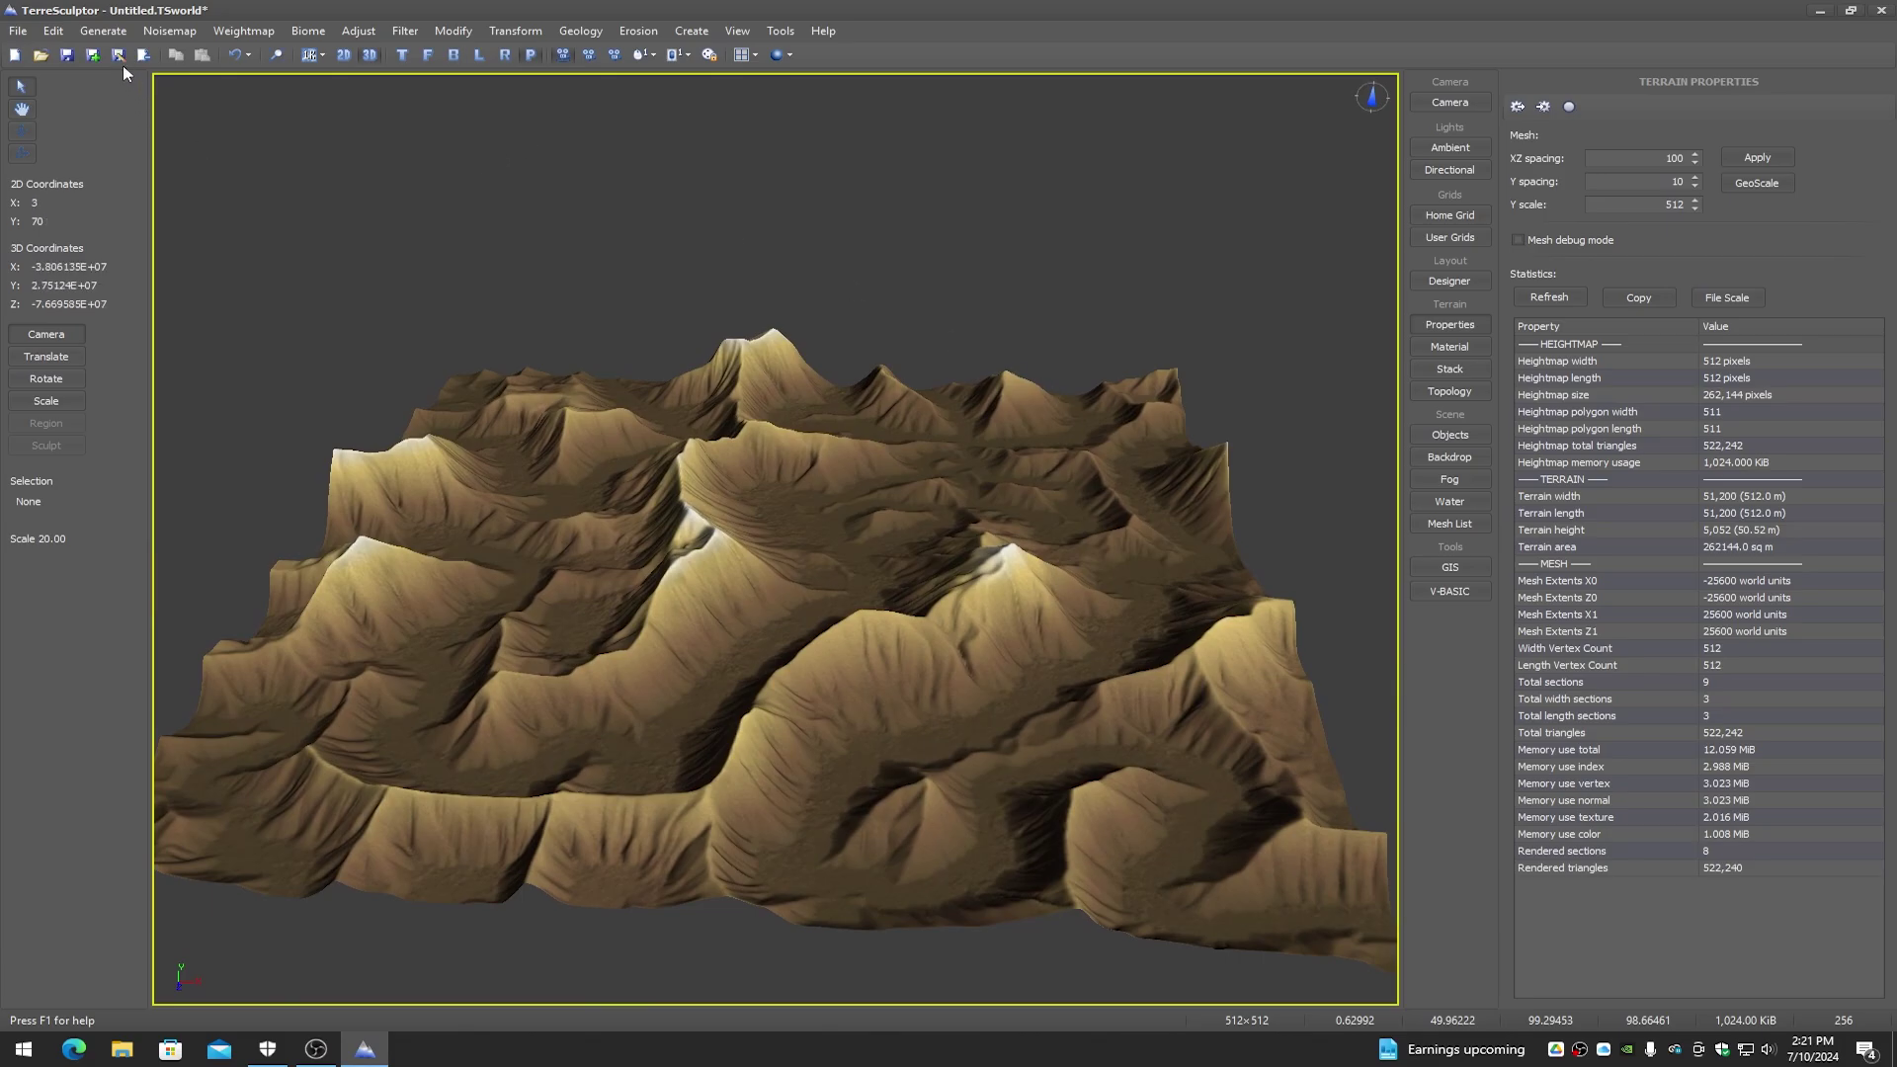
# Step: Close the current terrain project, leaving an empty workspace
pyautogui.click(18, 31)
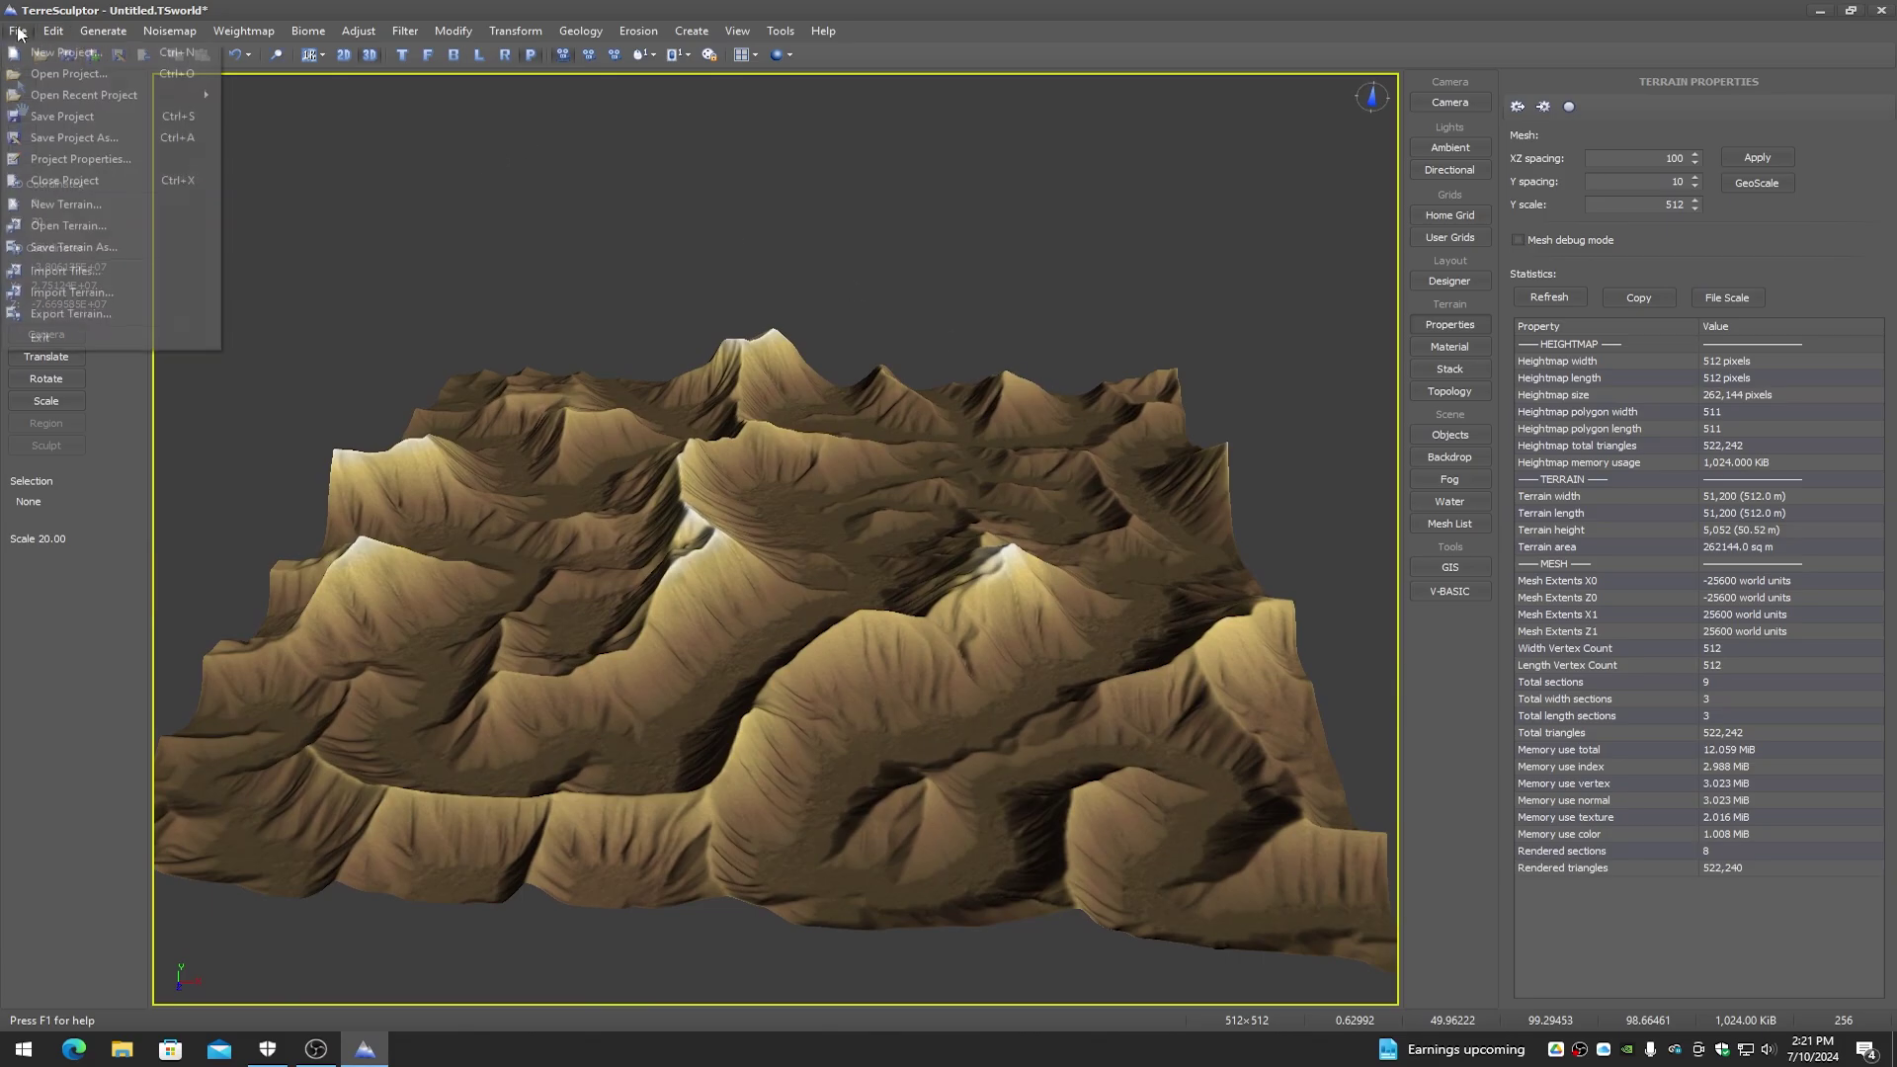
pyautogui.click(64, 332)
pyautogui.click(948, 560)
pyautogui.click(909, 555)
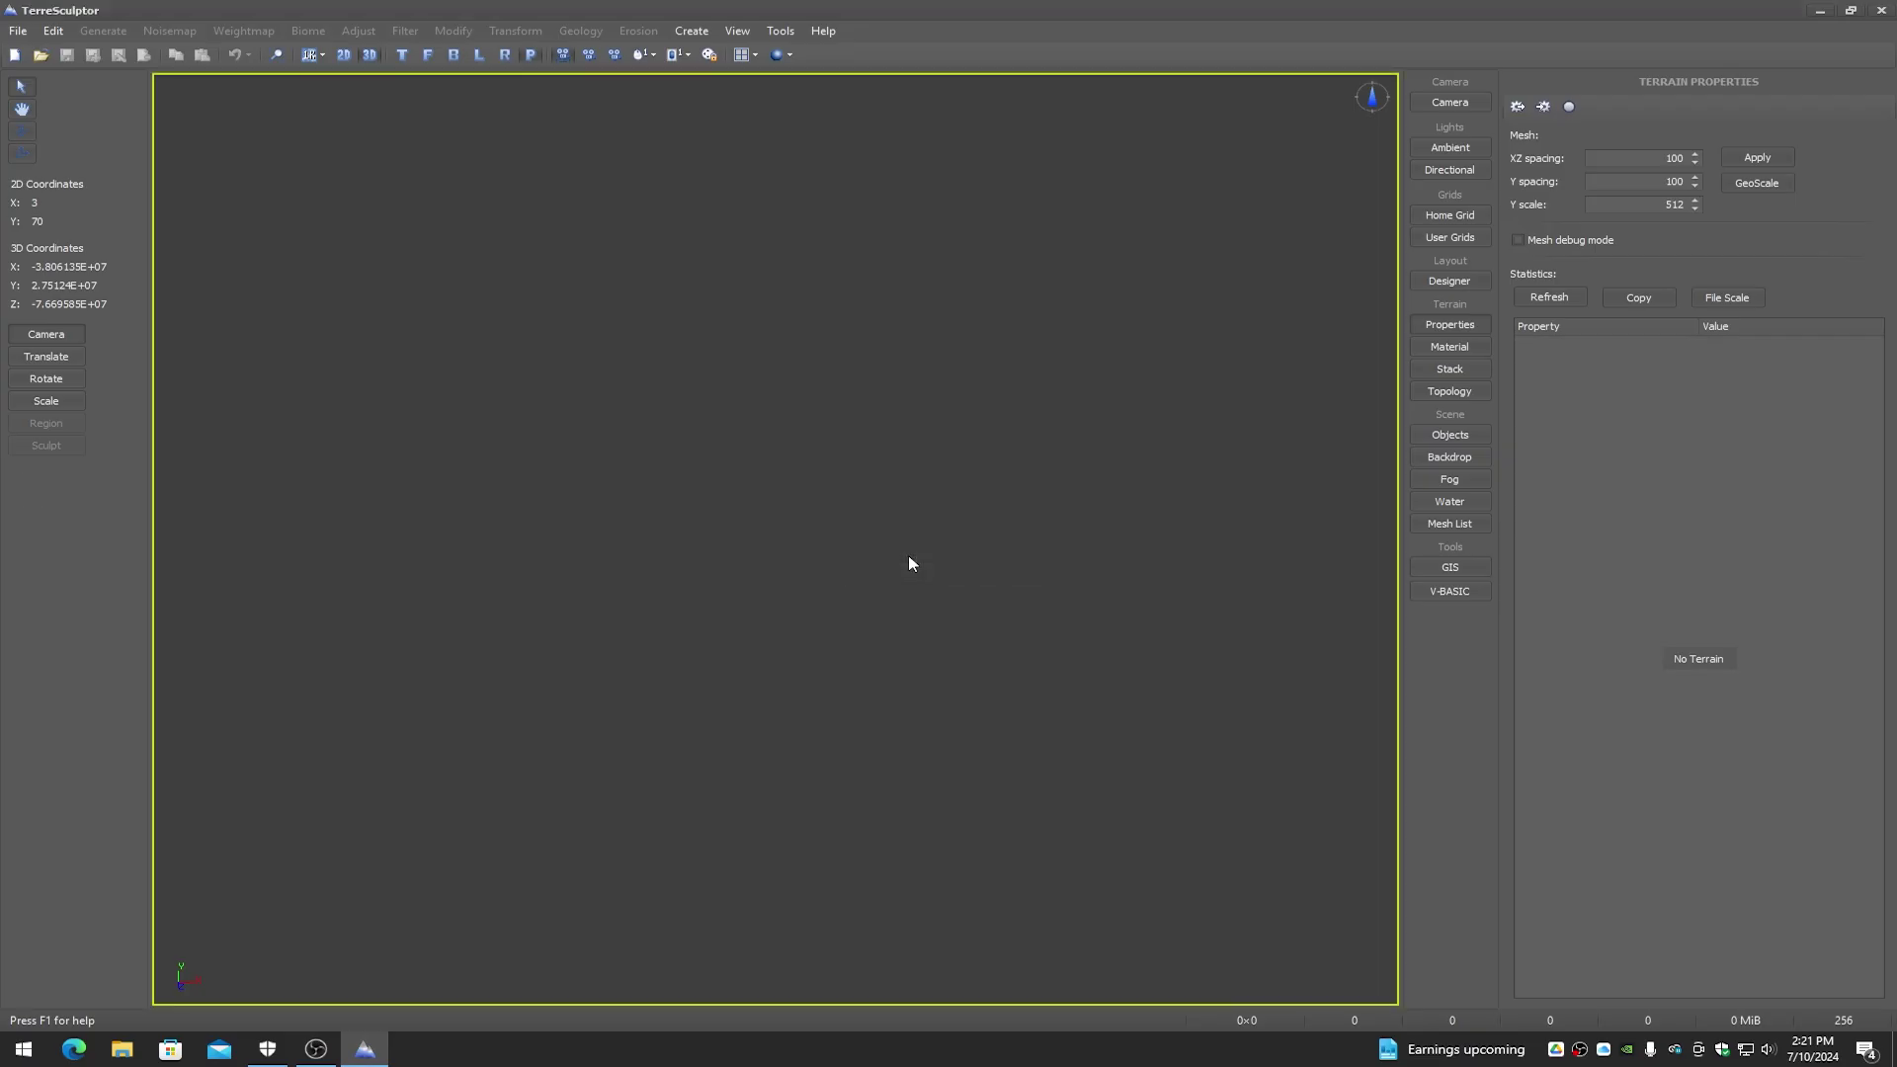